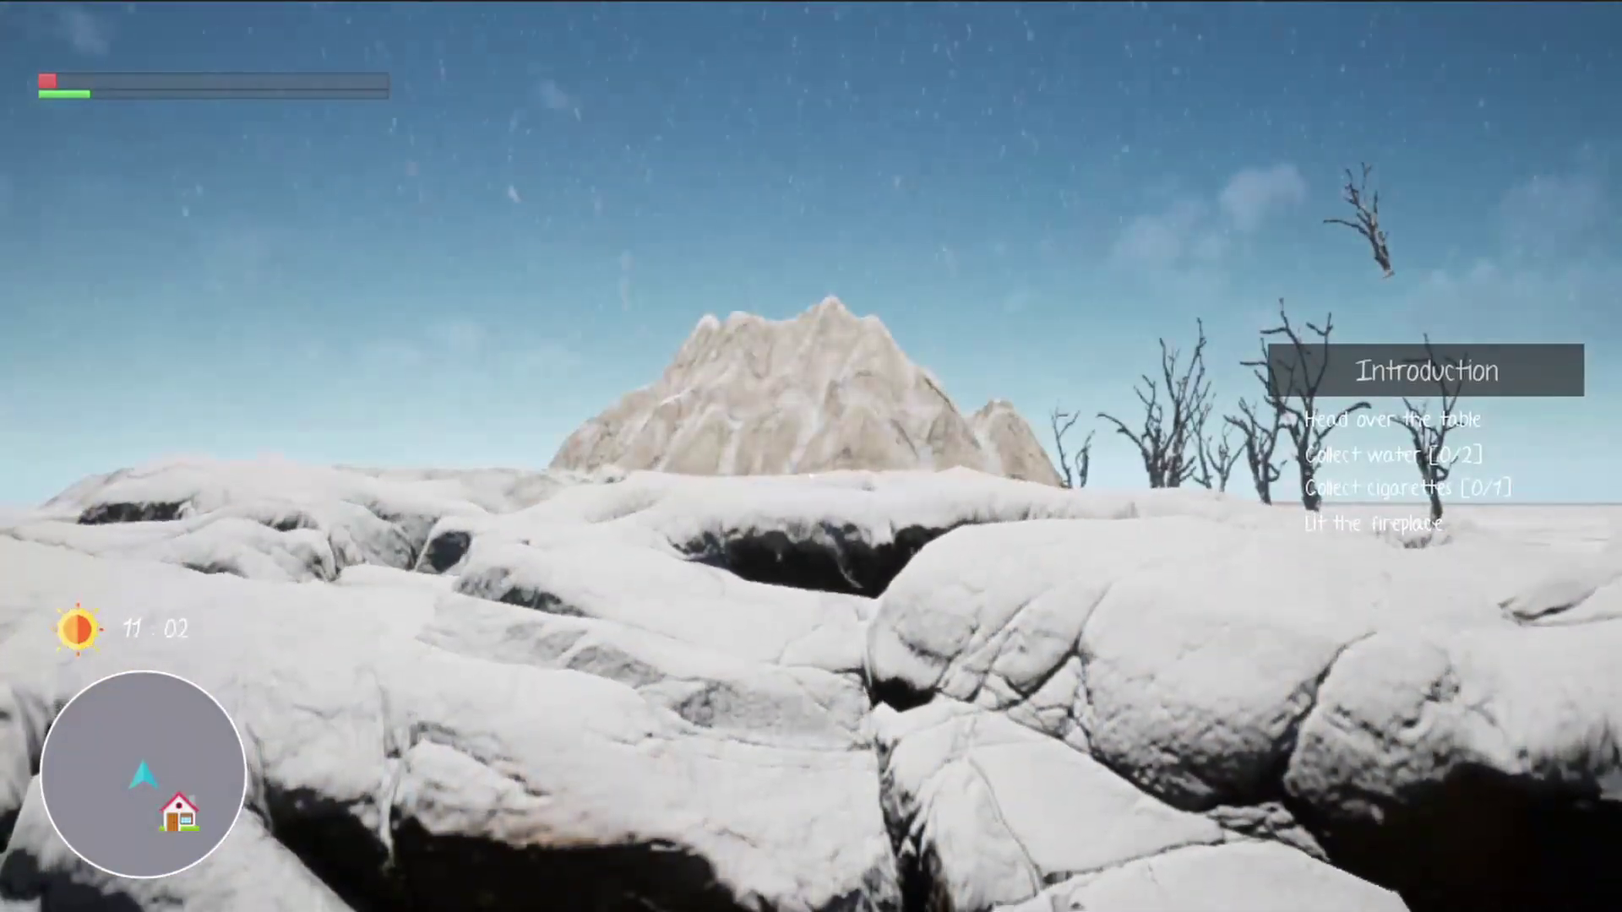
pyautogui.press('a')
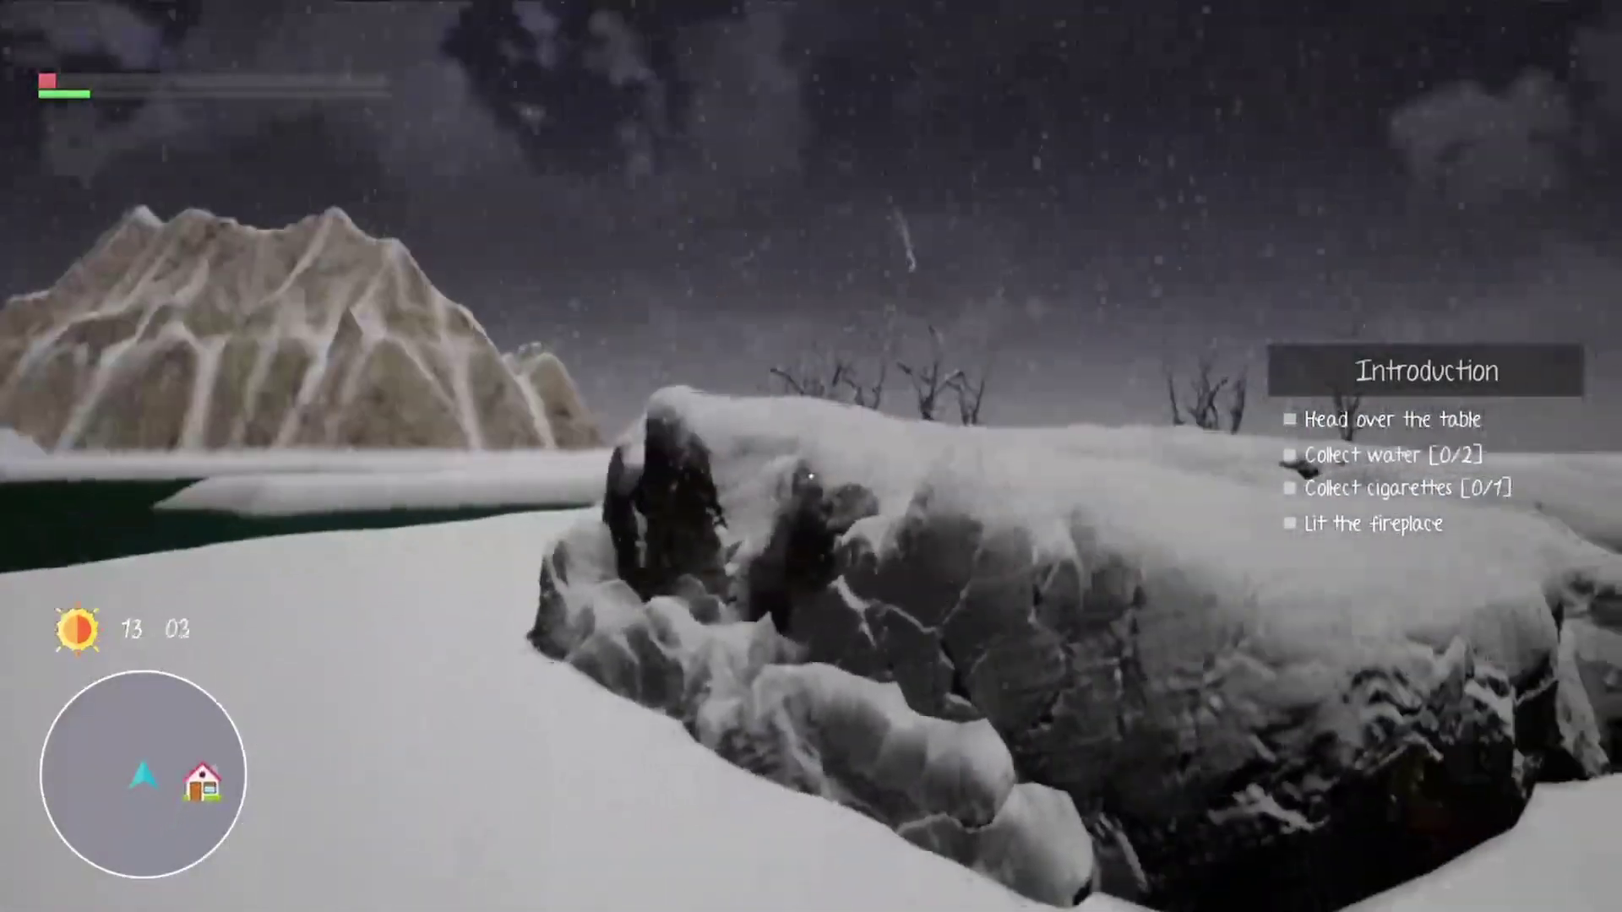
pyautogui.press('w')
pyautogui.press('space')
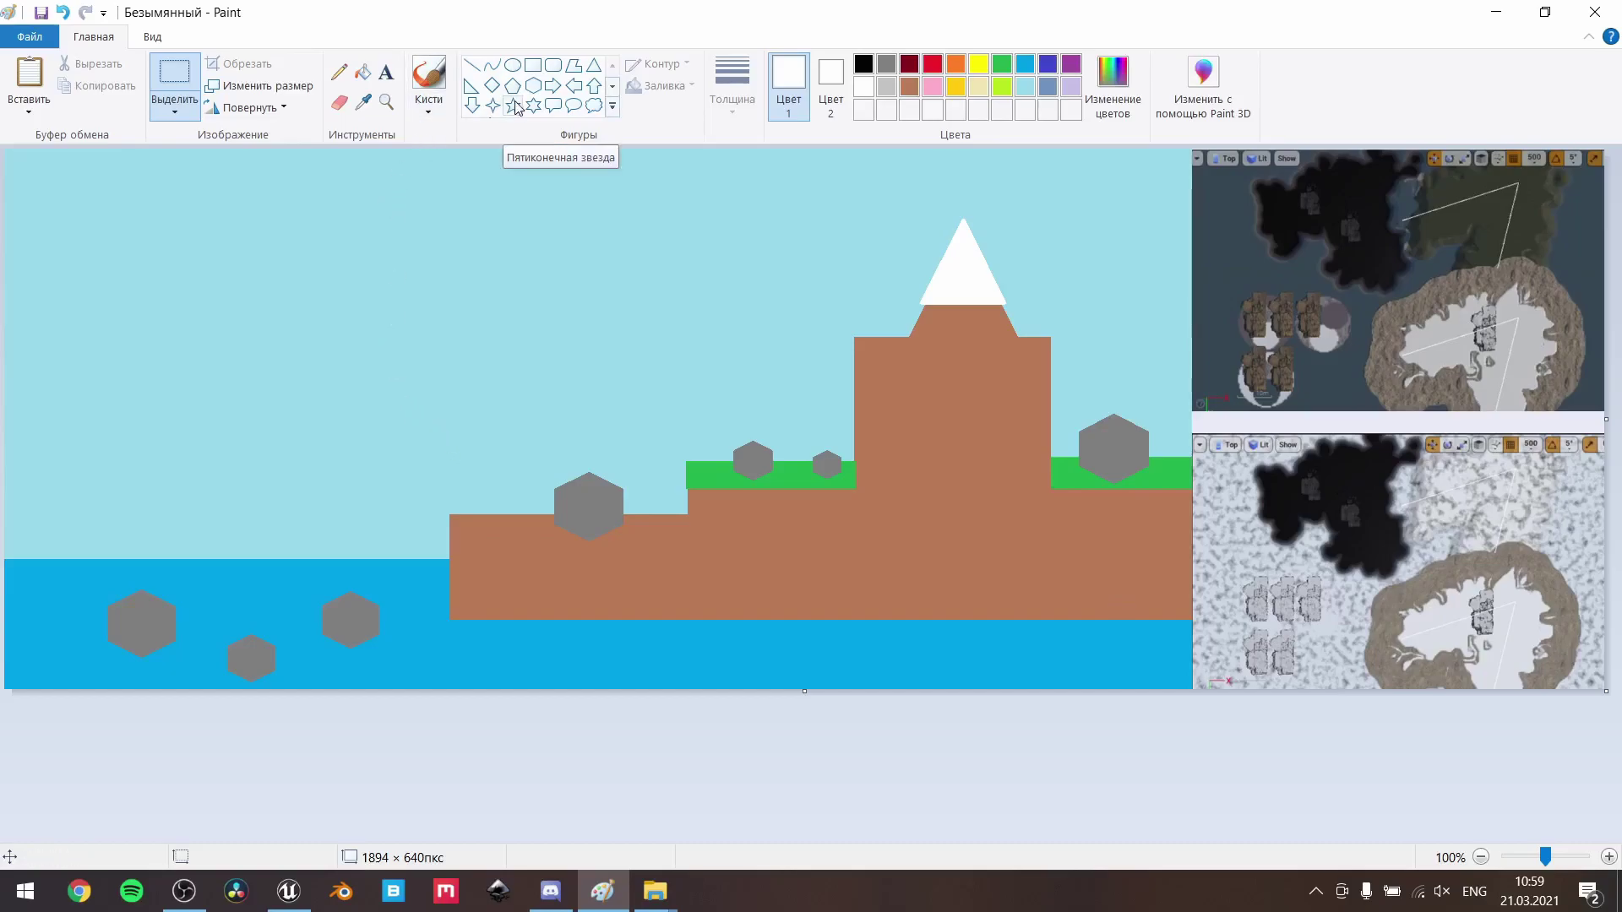
# Draw white pencil strokes along the tops of the low brown ledge and the green ledges beside the mountain
pyautogui.click(339, 72)
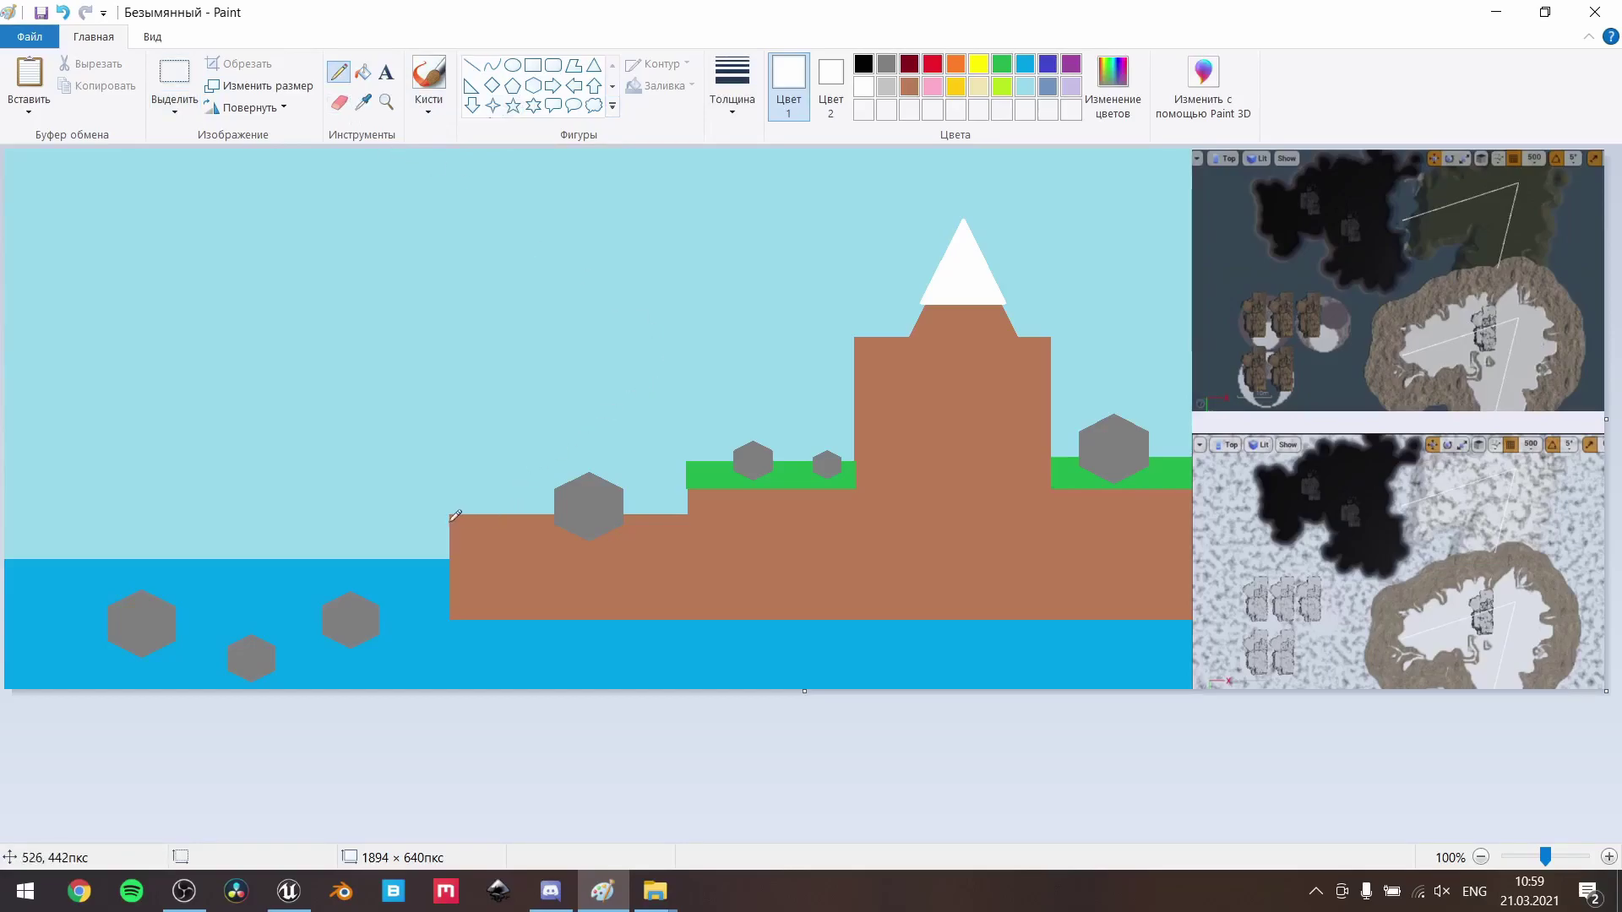
pyautogui.moveTo(454, 517)
pyautogui.mouseDown()
pyautogui.moveTo(554, 521)
pyautogui.moveTo(529, 505)
pyautogui.moveTo(486, 517)
pyautogui.mouseUp()
pyautogui.moveTo(591, 486)
pyautogui.mouseDown()
pyautogui.moveTo(553, 489)
pyautogui.moveTo(608, 473)
pyautogui.moveTo(651, 519)
pyautogui.moveTo(740, 469)
pyautogui.moveTo(701, 463)
pyautogui.moveTo(727, 479)
pyautogui.moveTo(689, 478)
pyautogui.moveTo(747, 447)
pyautogui.moveTo(794, 461)
pyautogui.moveTo(776, 471)
pyautogui.moveTo(848, 458)
pyautogui.mouseUp()
pyautogui.moveTo(1071, 456)
pyautogui.mouseDown()
pyautogui.moveTo(1050, 461)
pyautogui.moveTo(1092, 425)
pyautogui.moveTo(1179, 456)
pyautogui.moveTo(1161, 445)
pyautogui.mouseUp()
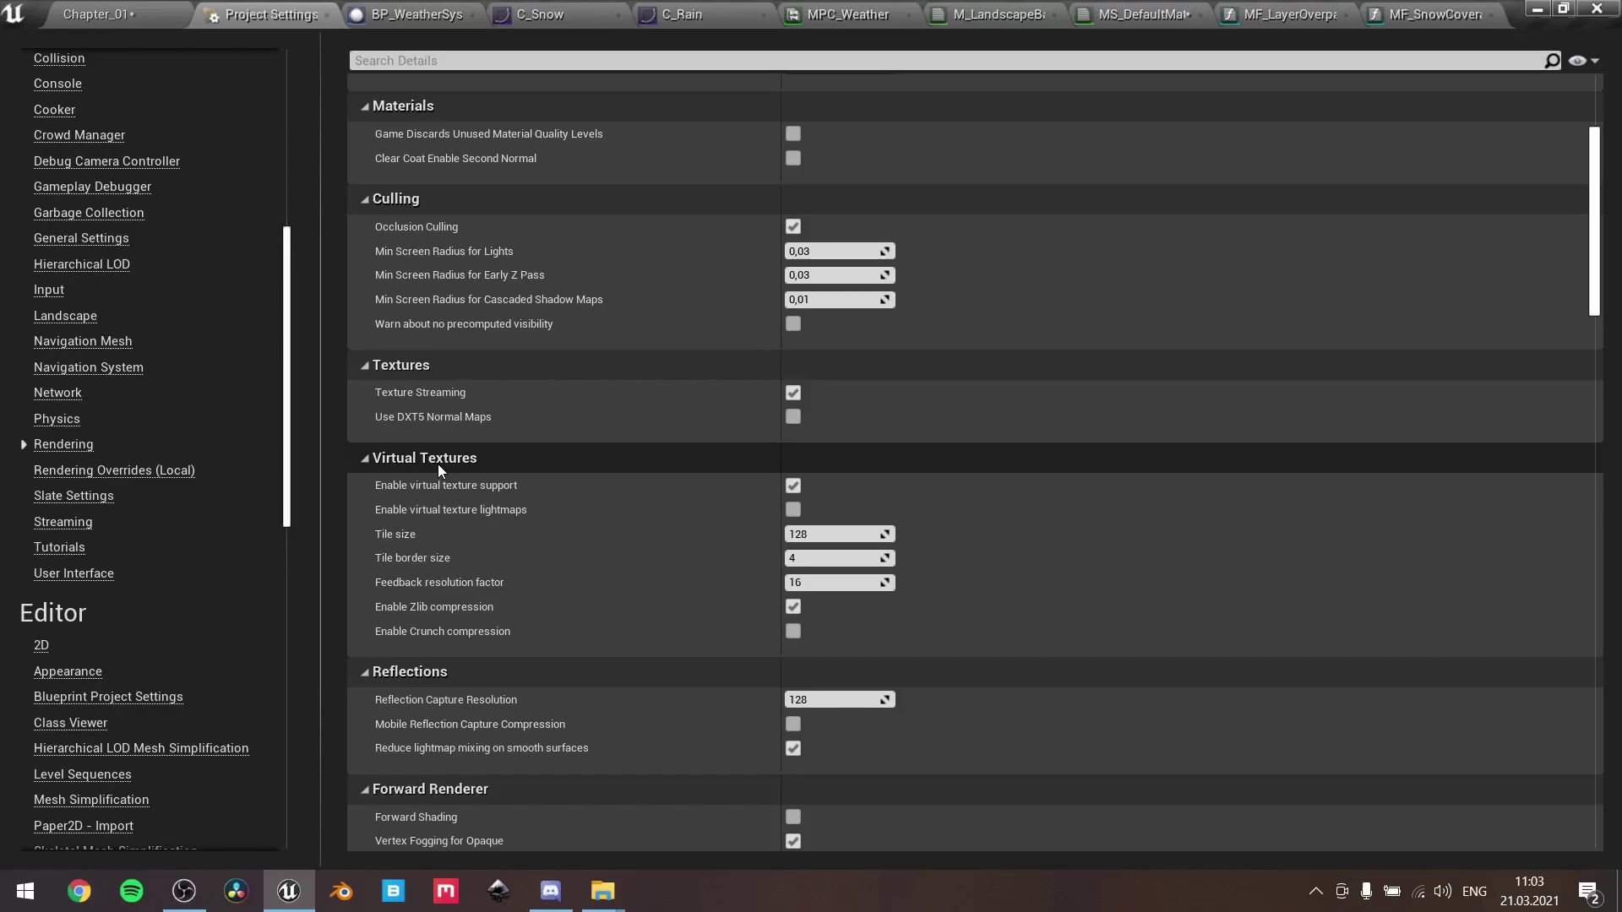
# Close the project settings and open the MPC folder under Materials
pyautogui.click(326, 15)
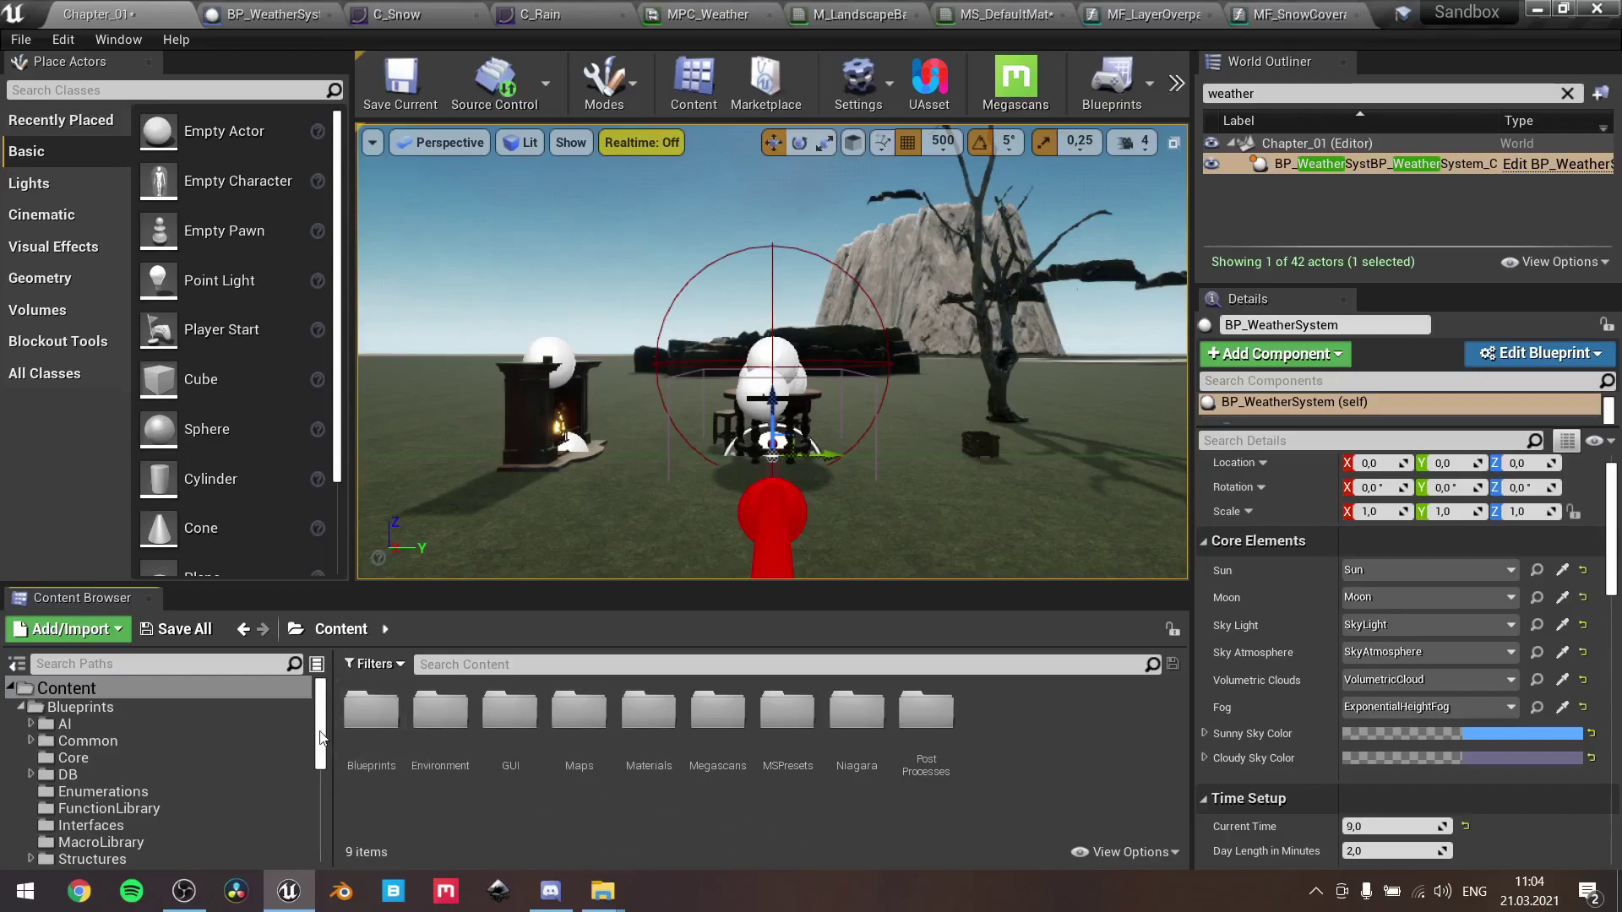
pyautogui.scroll(-4, 320, 794)
pyautogui.scroll(-2, 321, 794)
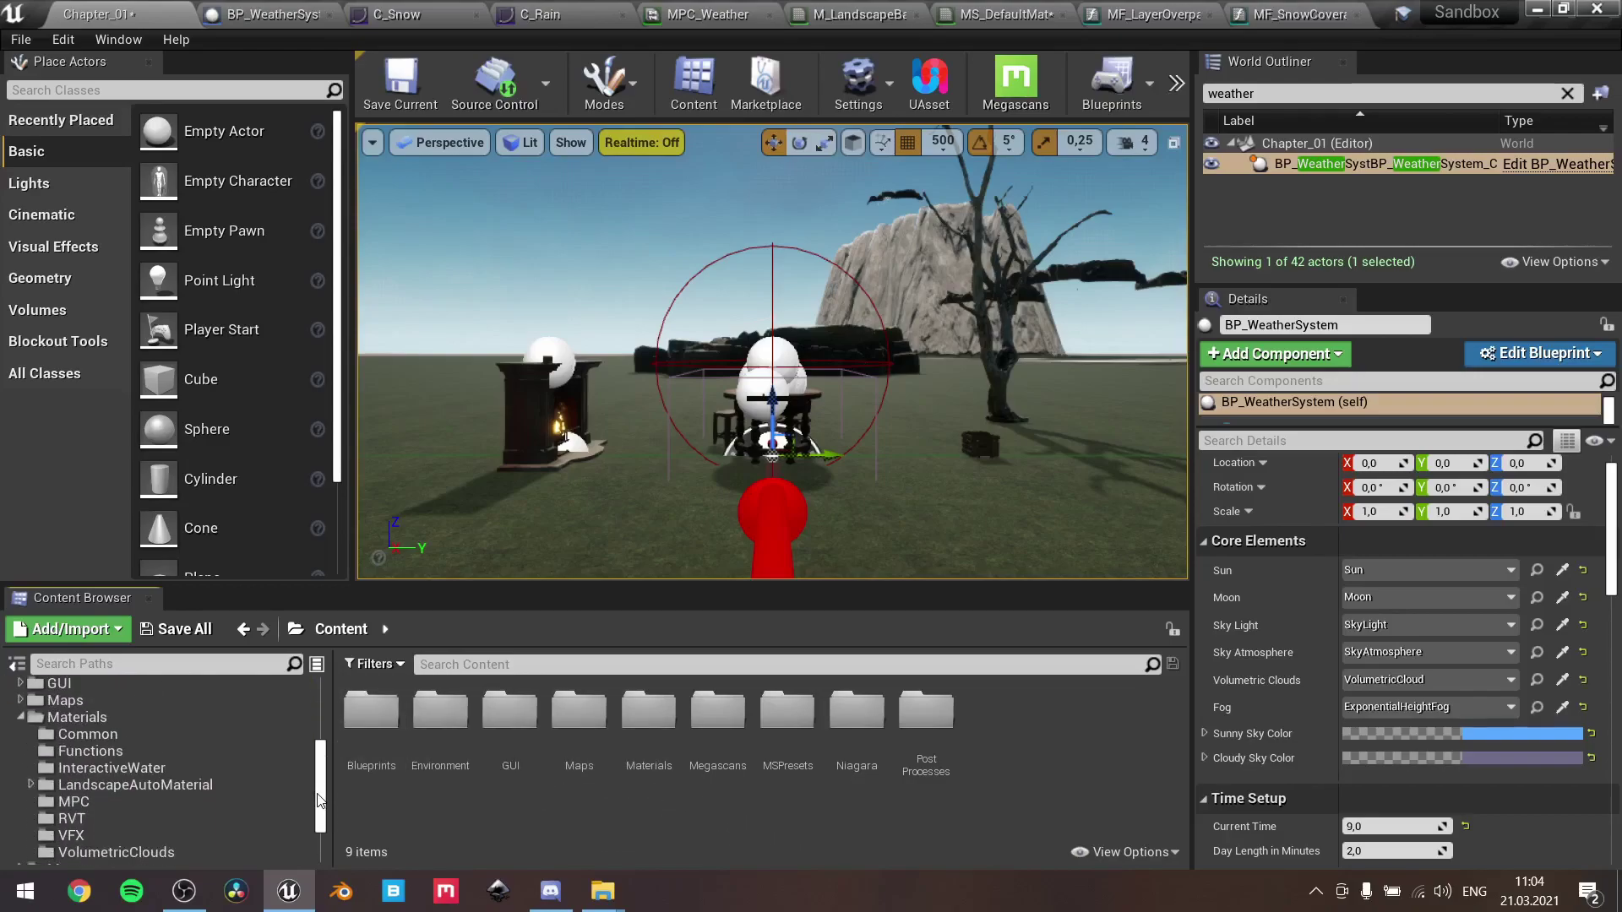
pyautogui.click(74, 805)
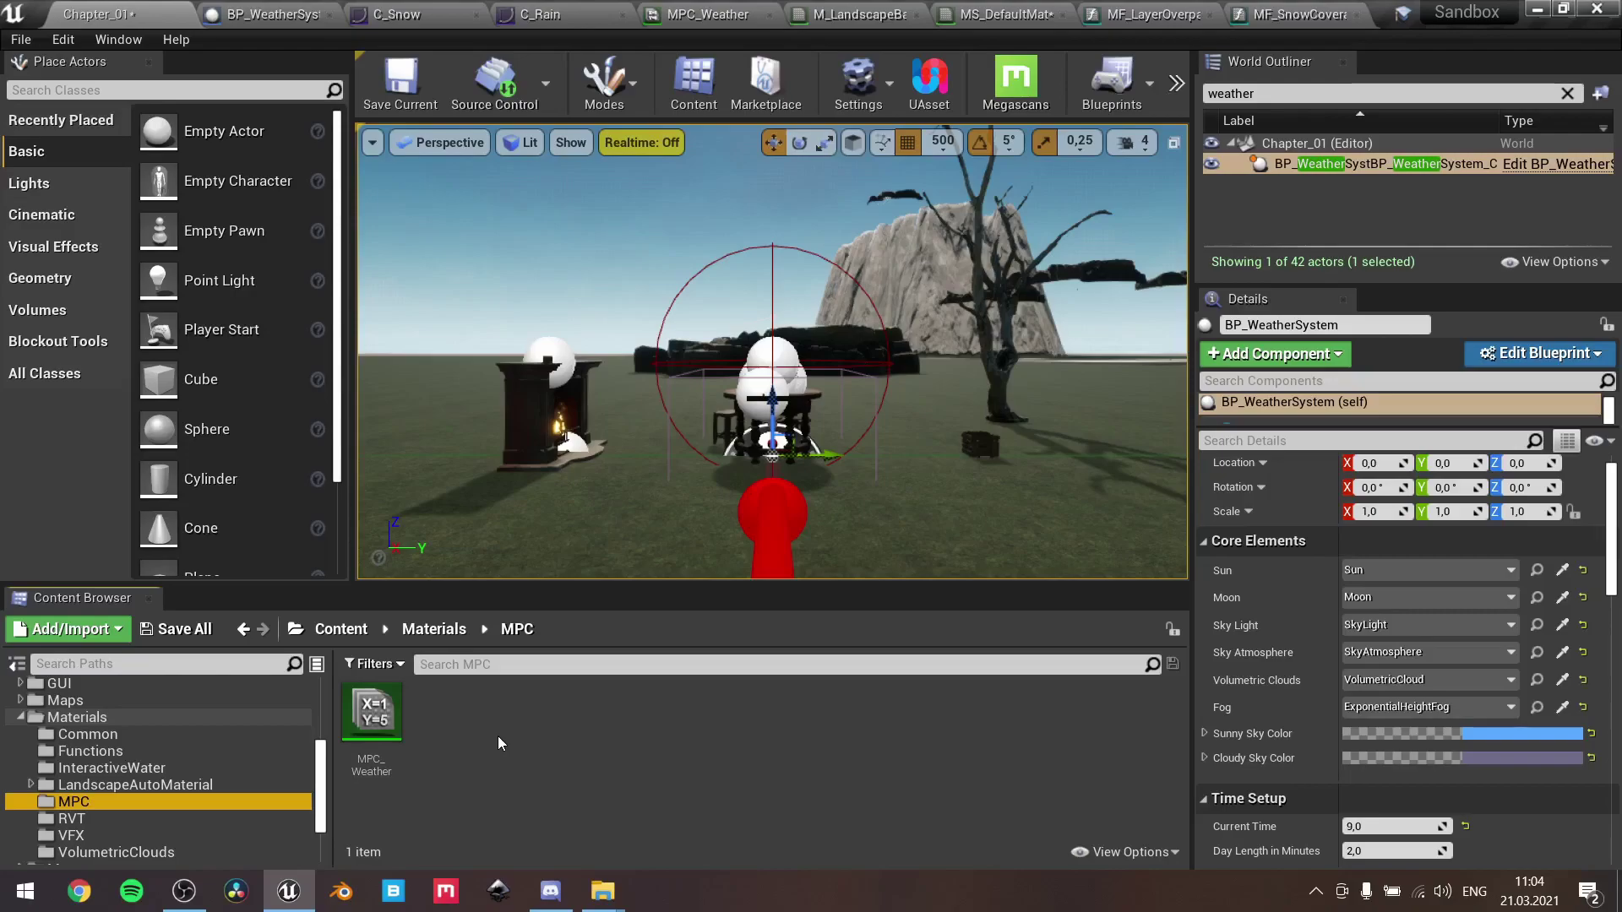
pyautogui.rightClick(498, 737)
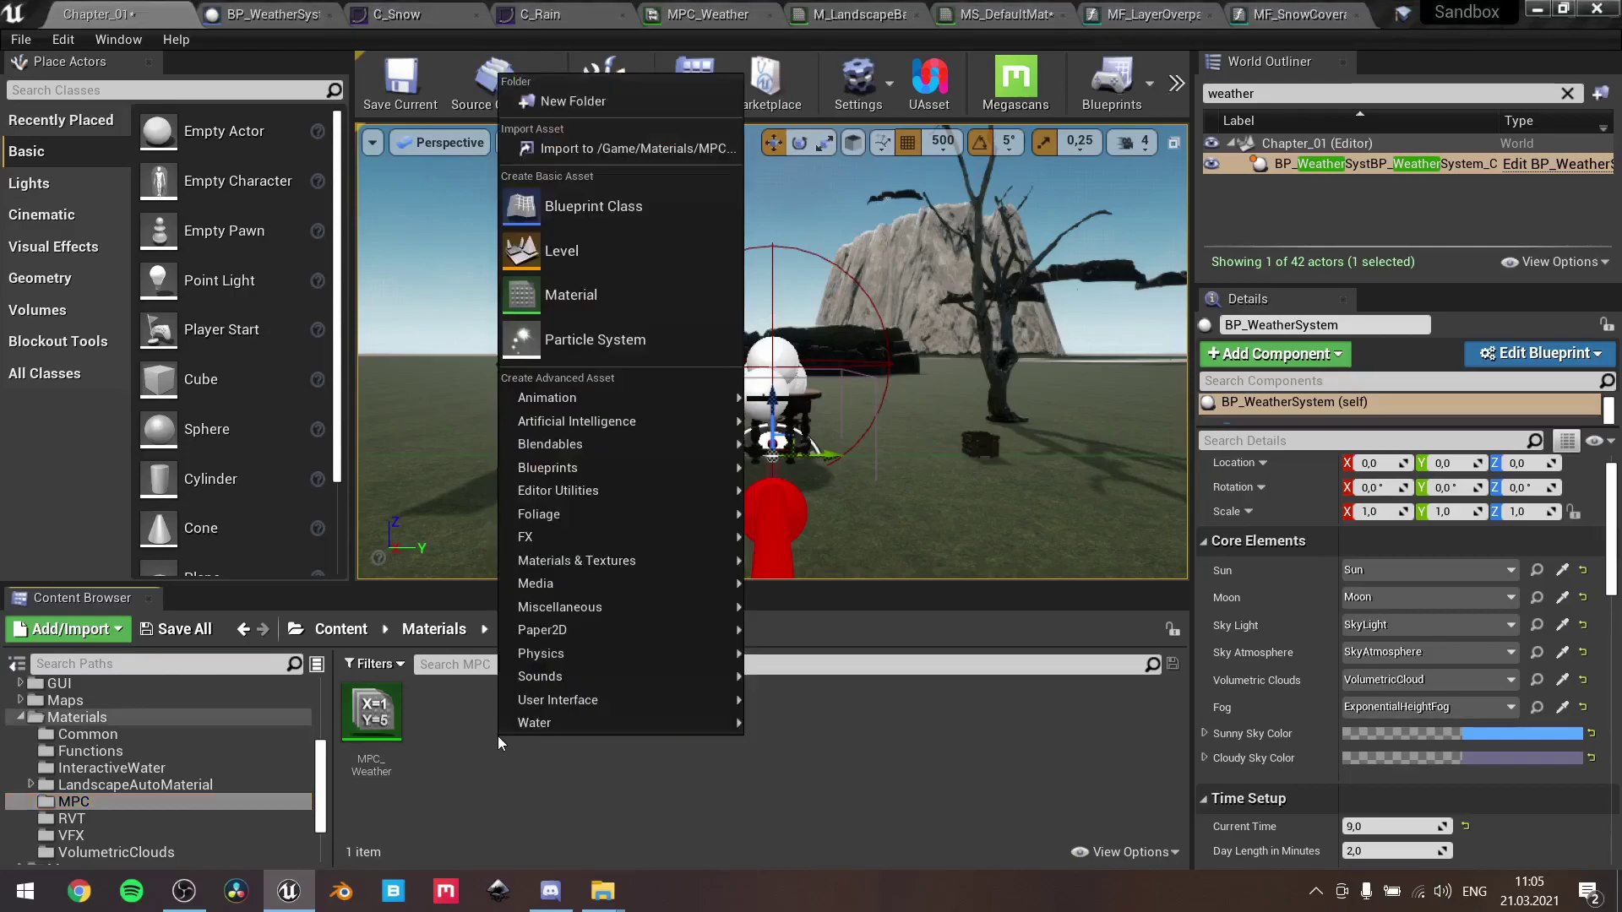
pyautogui.moveTo(625, 561)
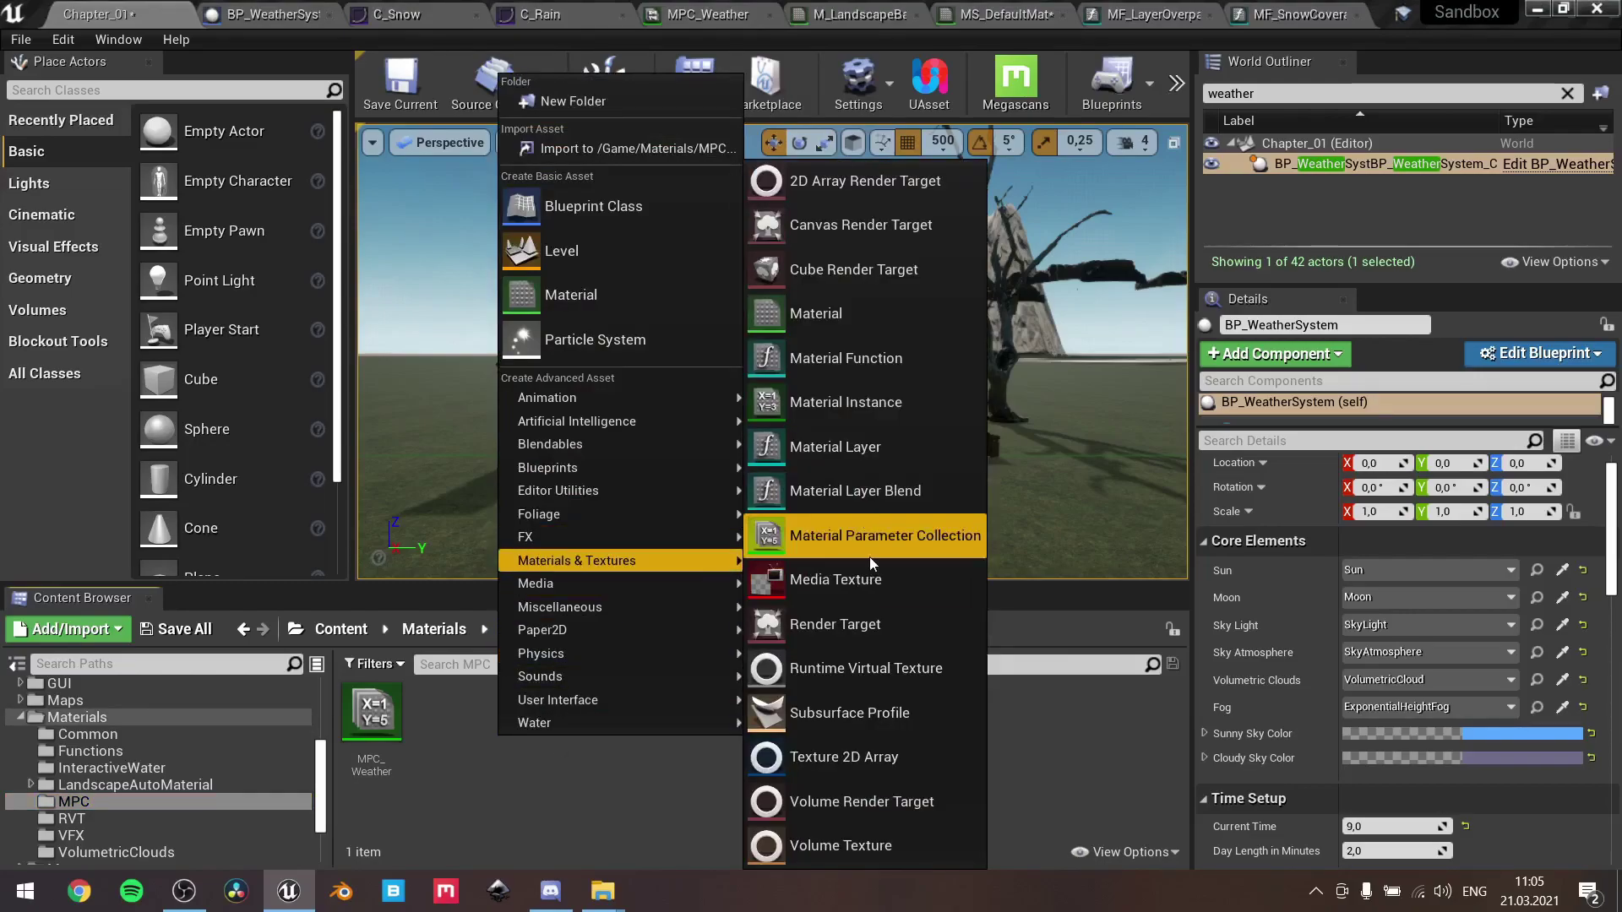
pyautogui.click(593, 779)
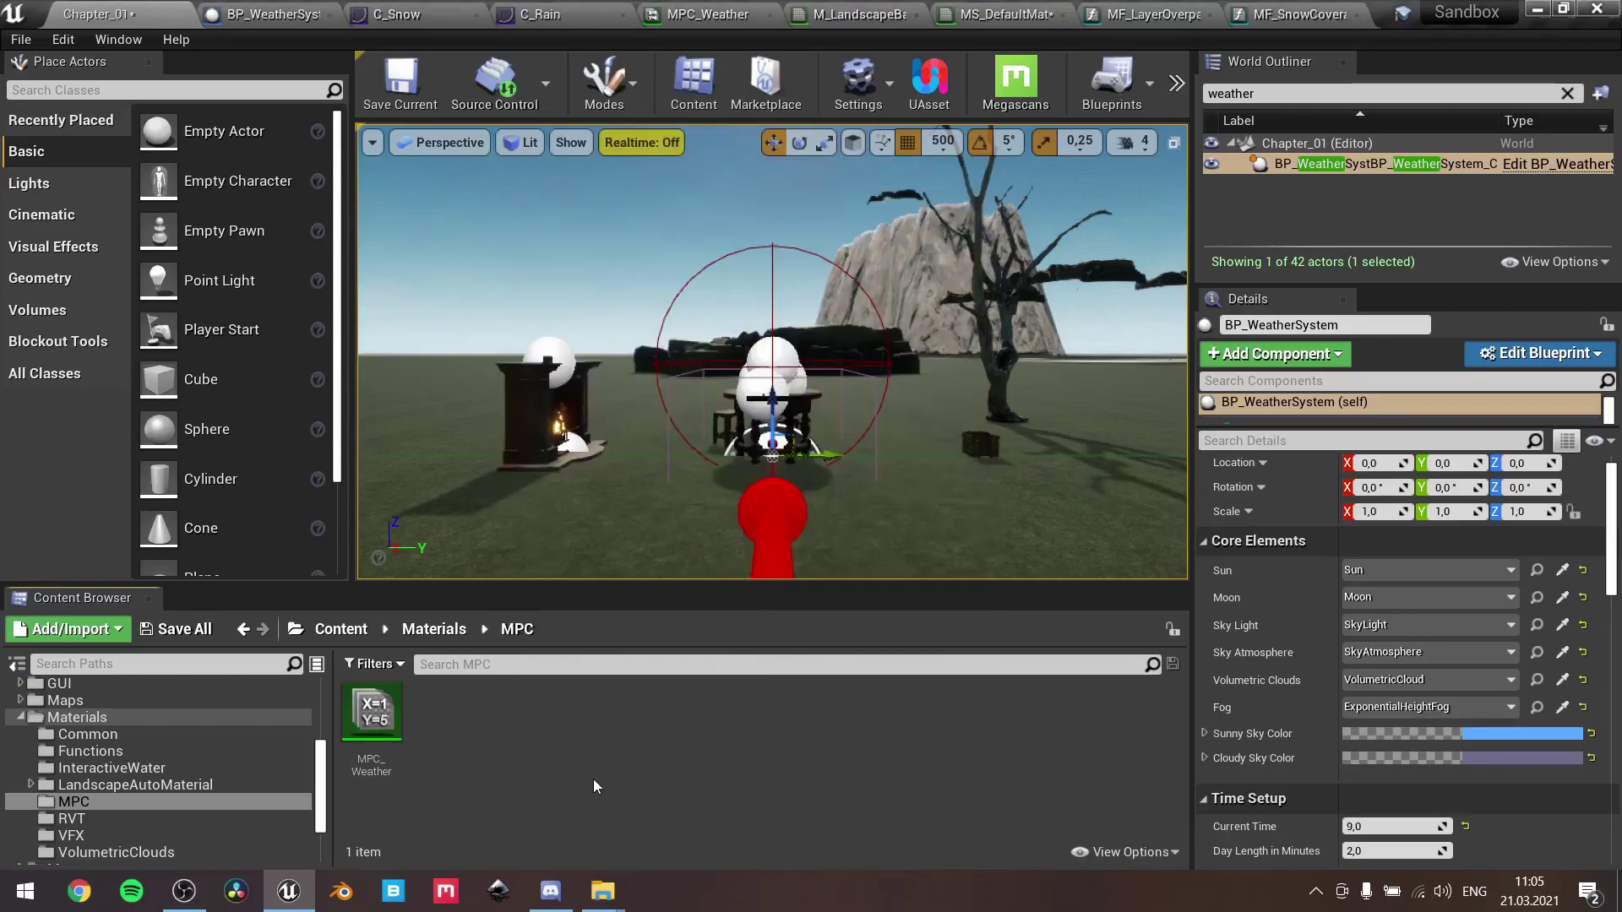
# Review the scalar and vector parameters of the MPC_Weather parameter collection and close it
pyautogui.click(713, 14)
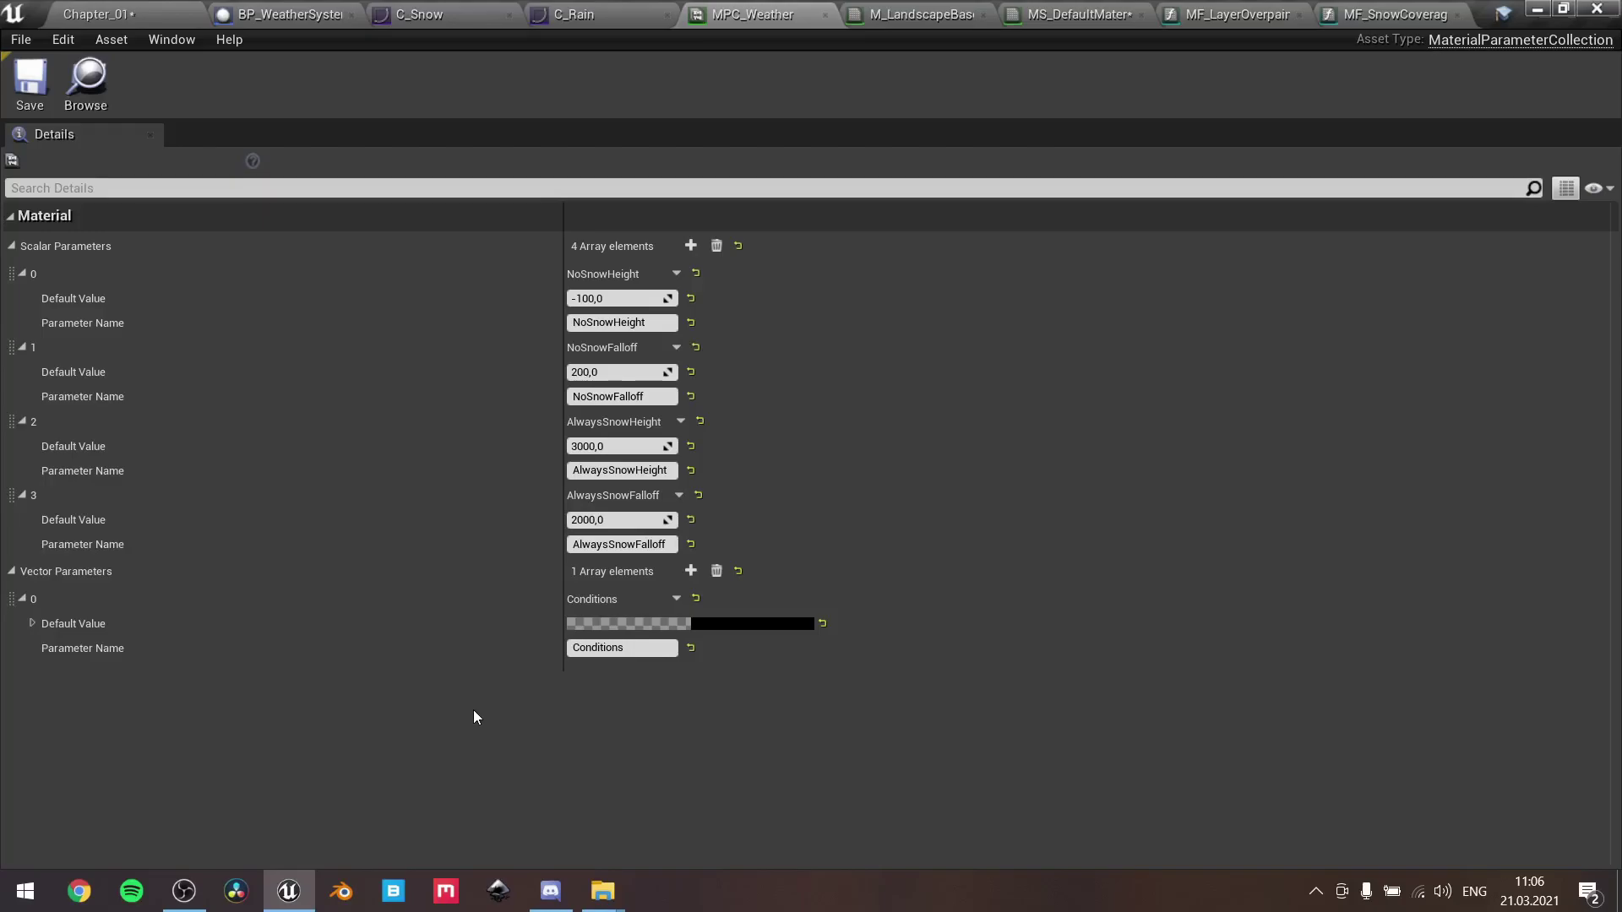
pyautogui.click(825, 15)
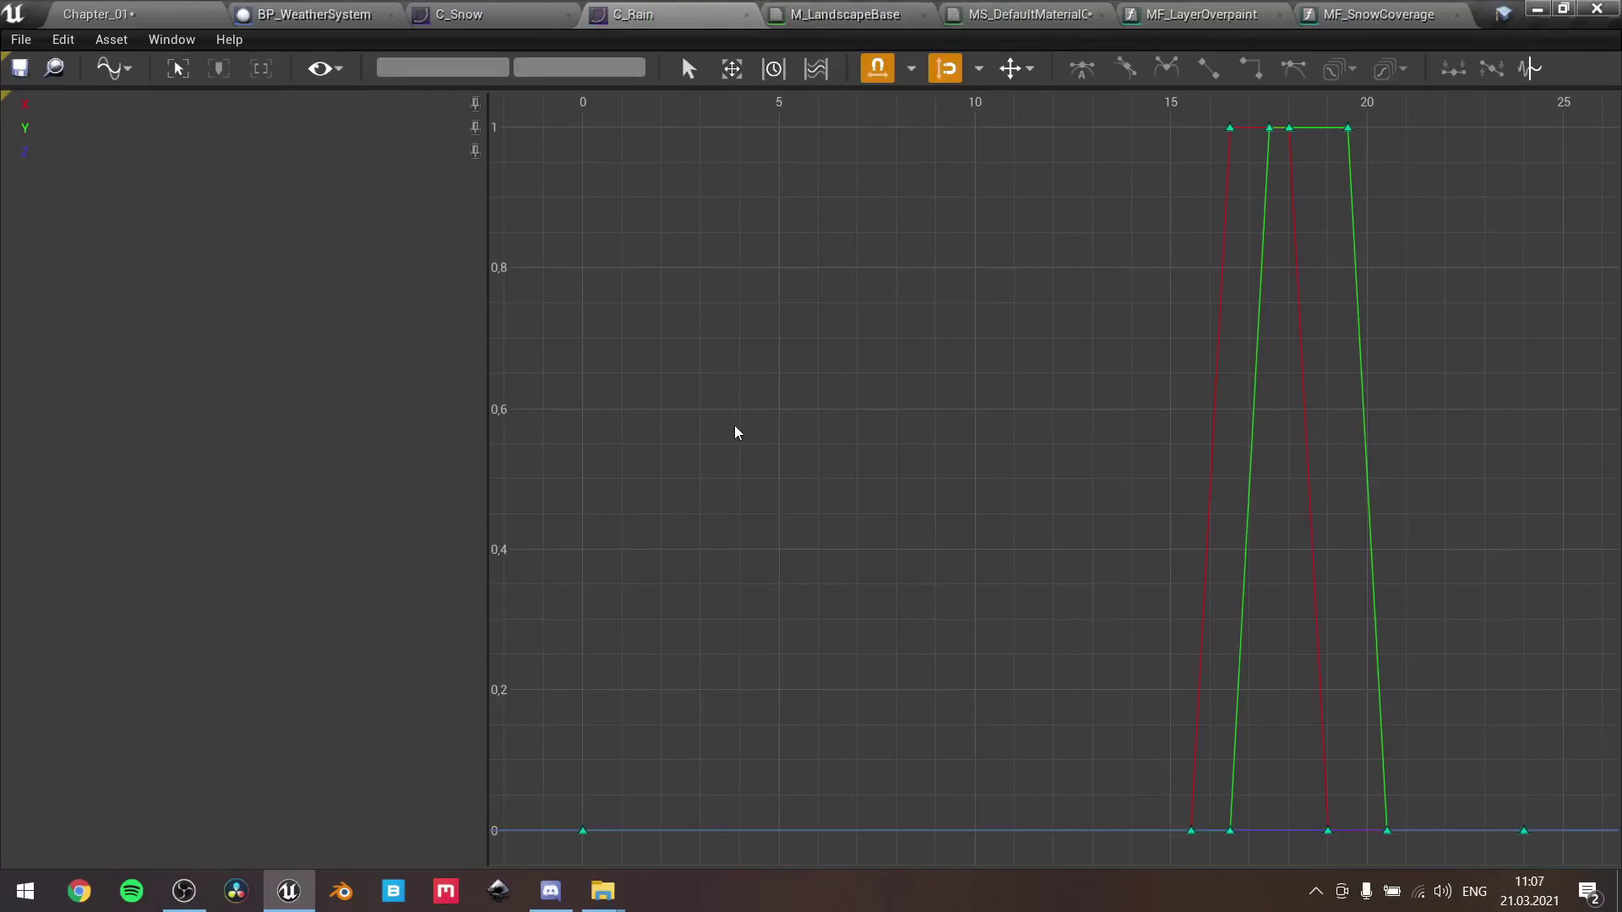
# Compare the C_Snow and C_Rain vector curves and close C_Rain
pyautogui.click(468, 19)
pyautogui.click(634, 24)
pyautogui.click(509, 12)
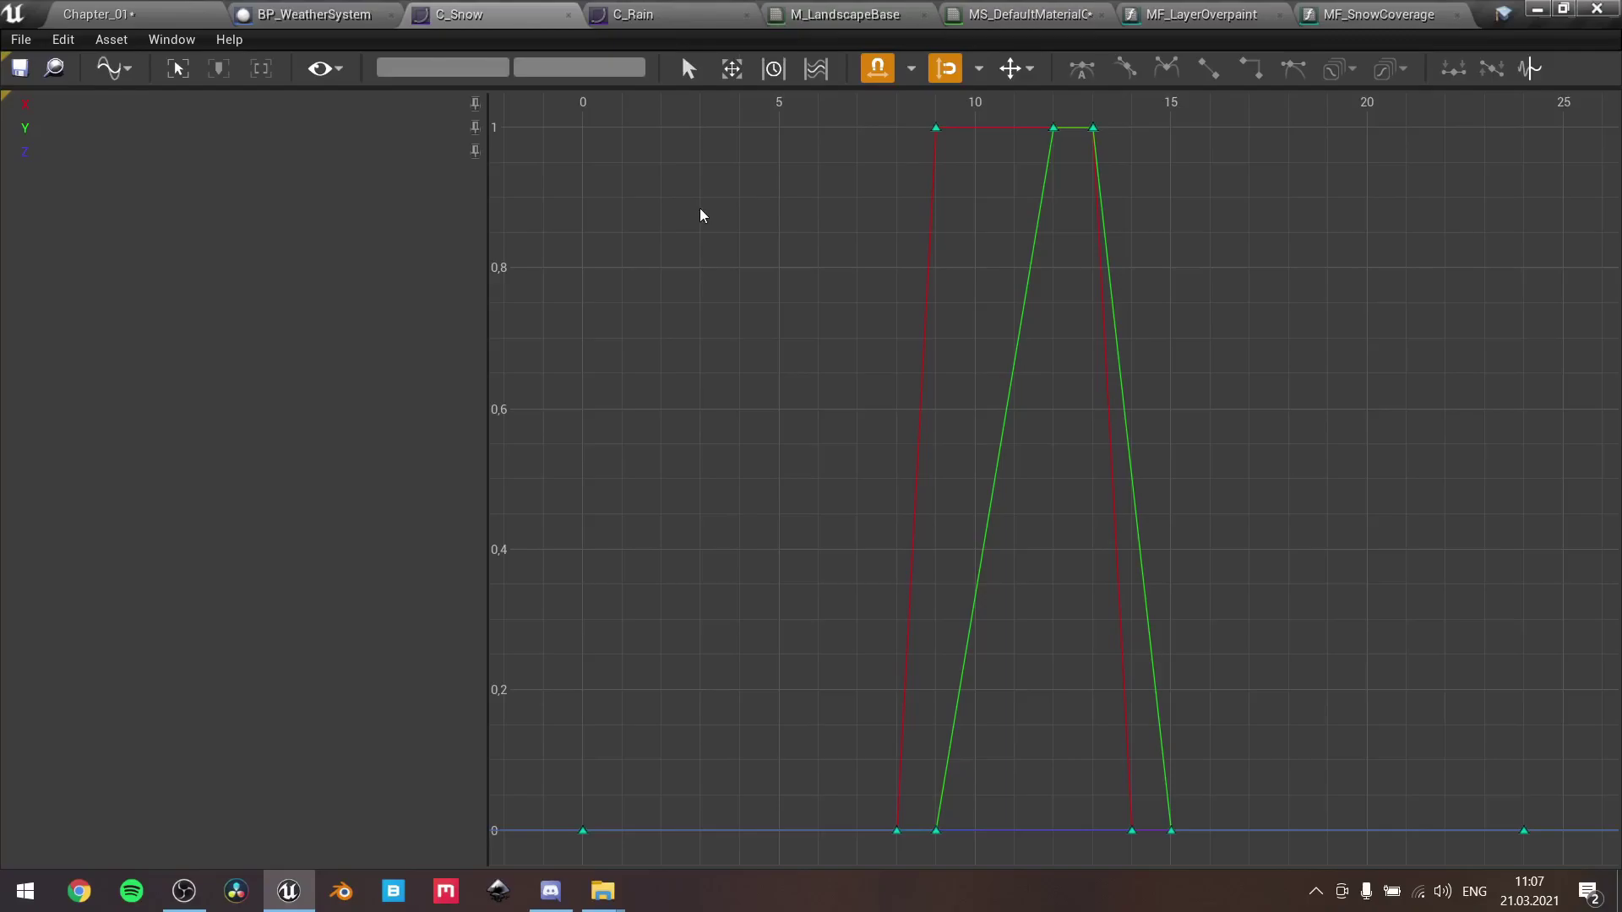
pyautogui.click(747, 15)
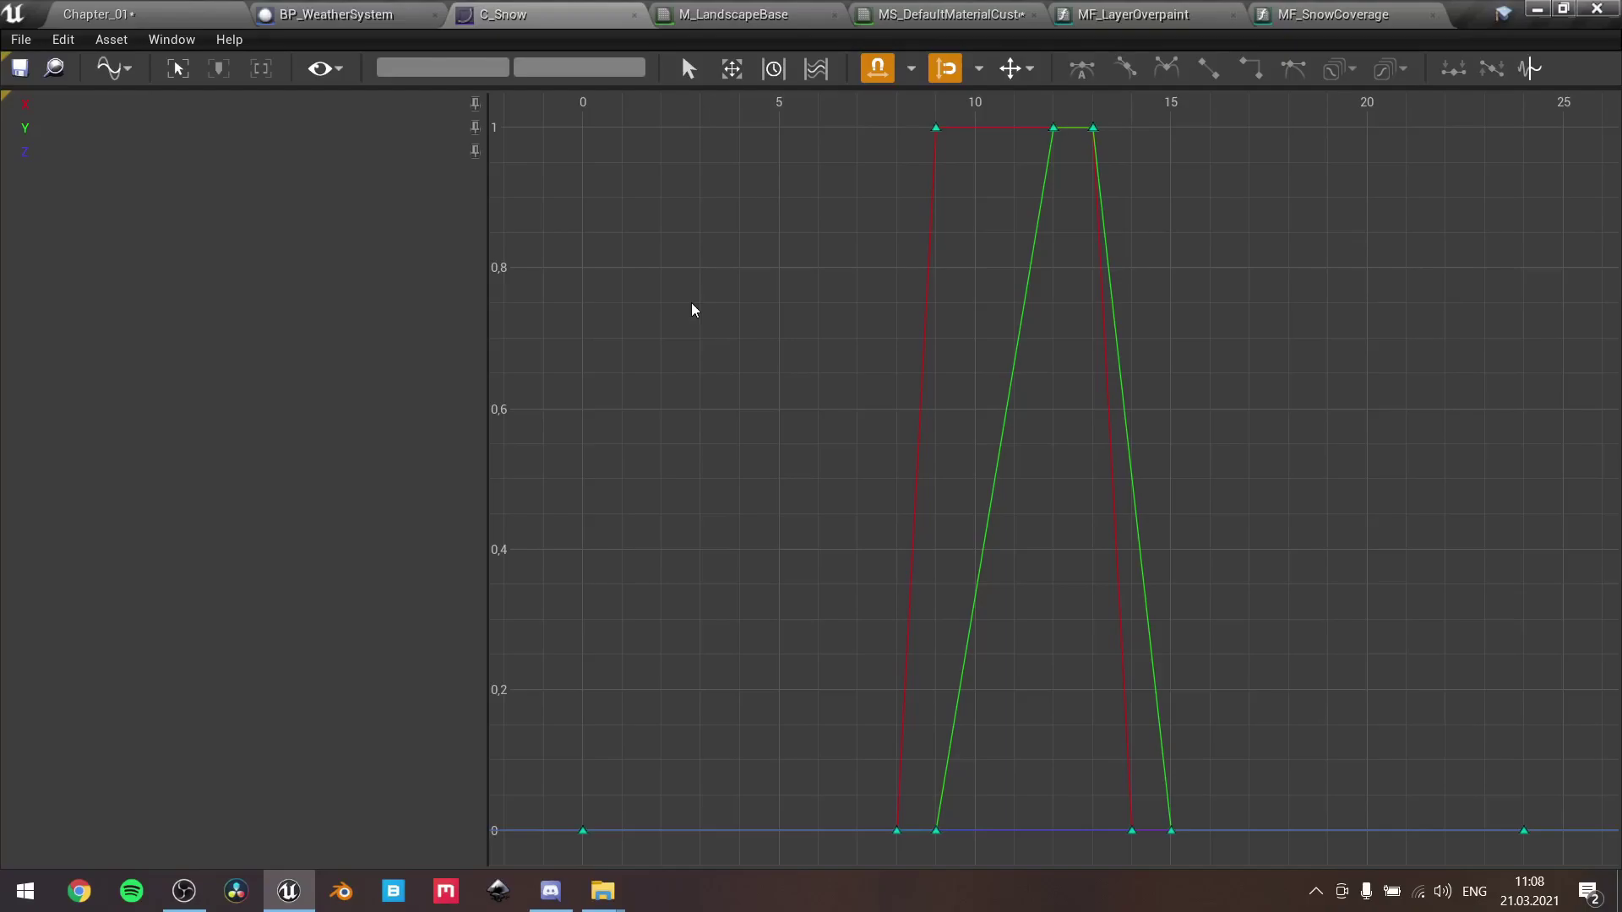
# In the Chapter_01 level's content browser, open the Blueprints/Common/WeatherSystem/Curves folder
pyautogui.click(177, 15)
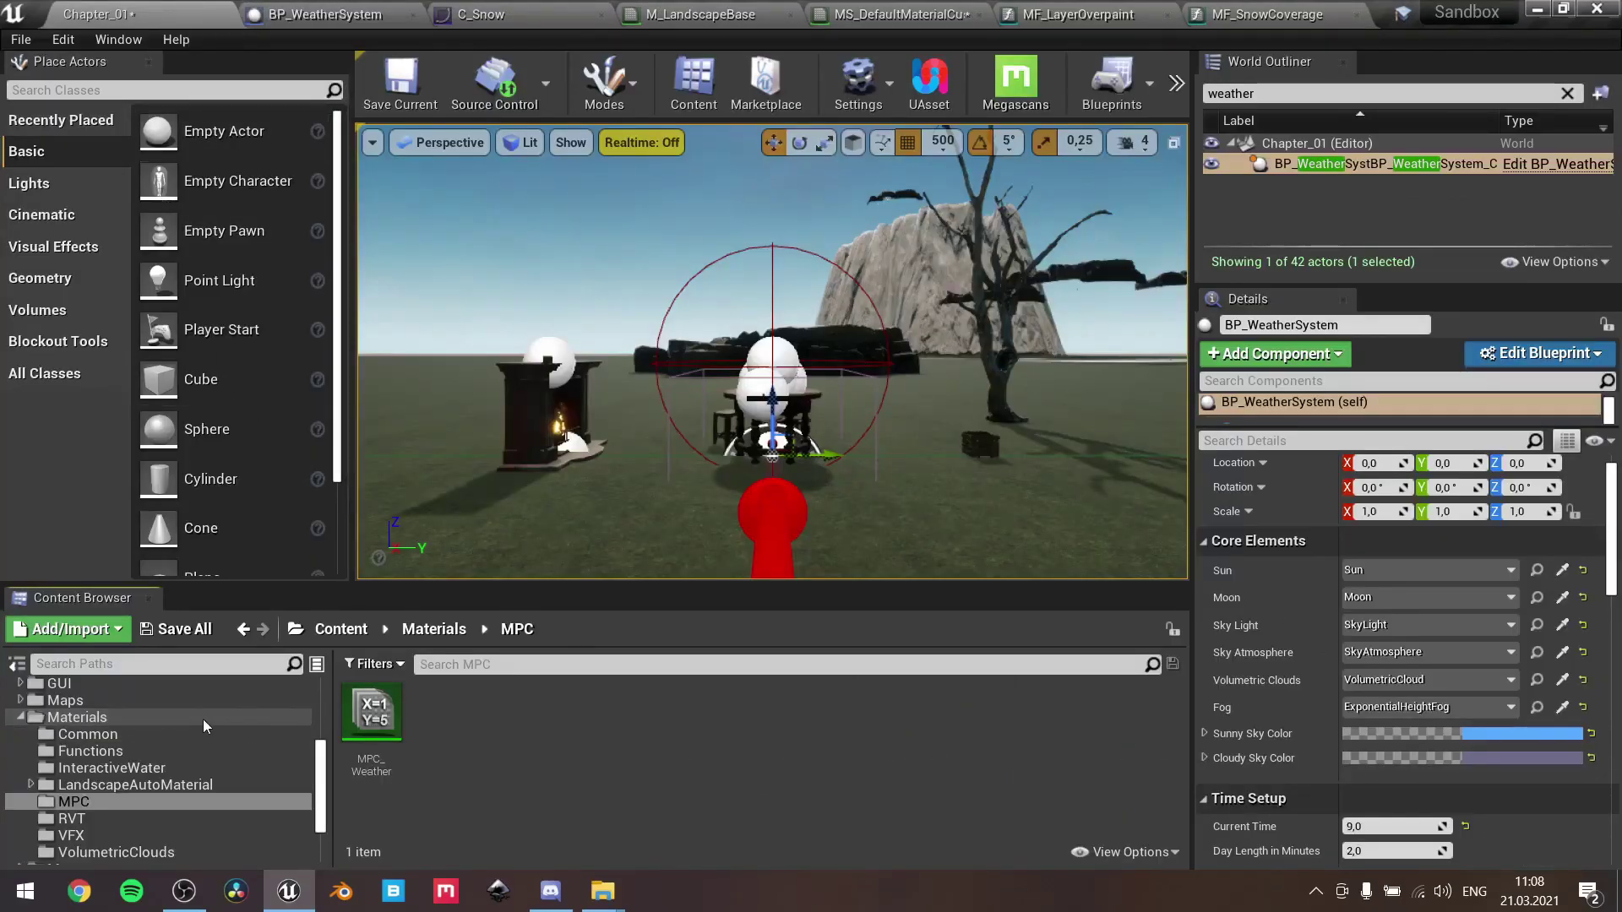
pyautogui.scroll(-2, 203, 718)
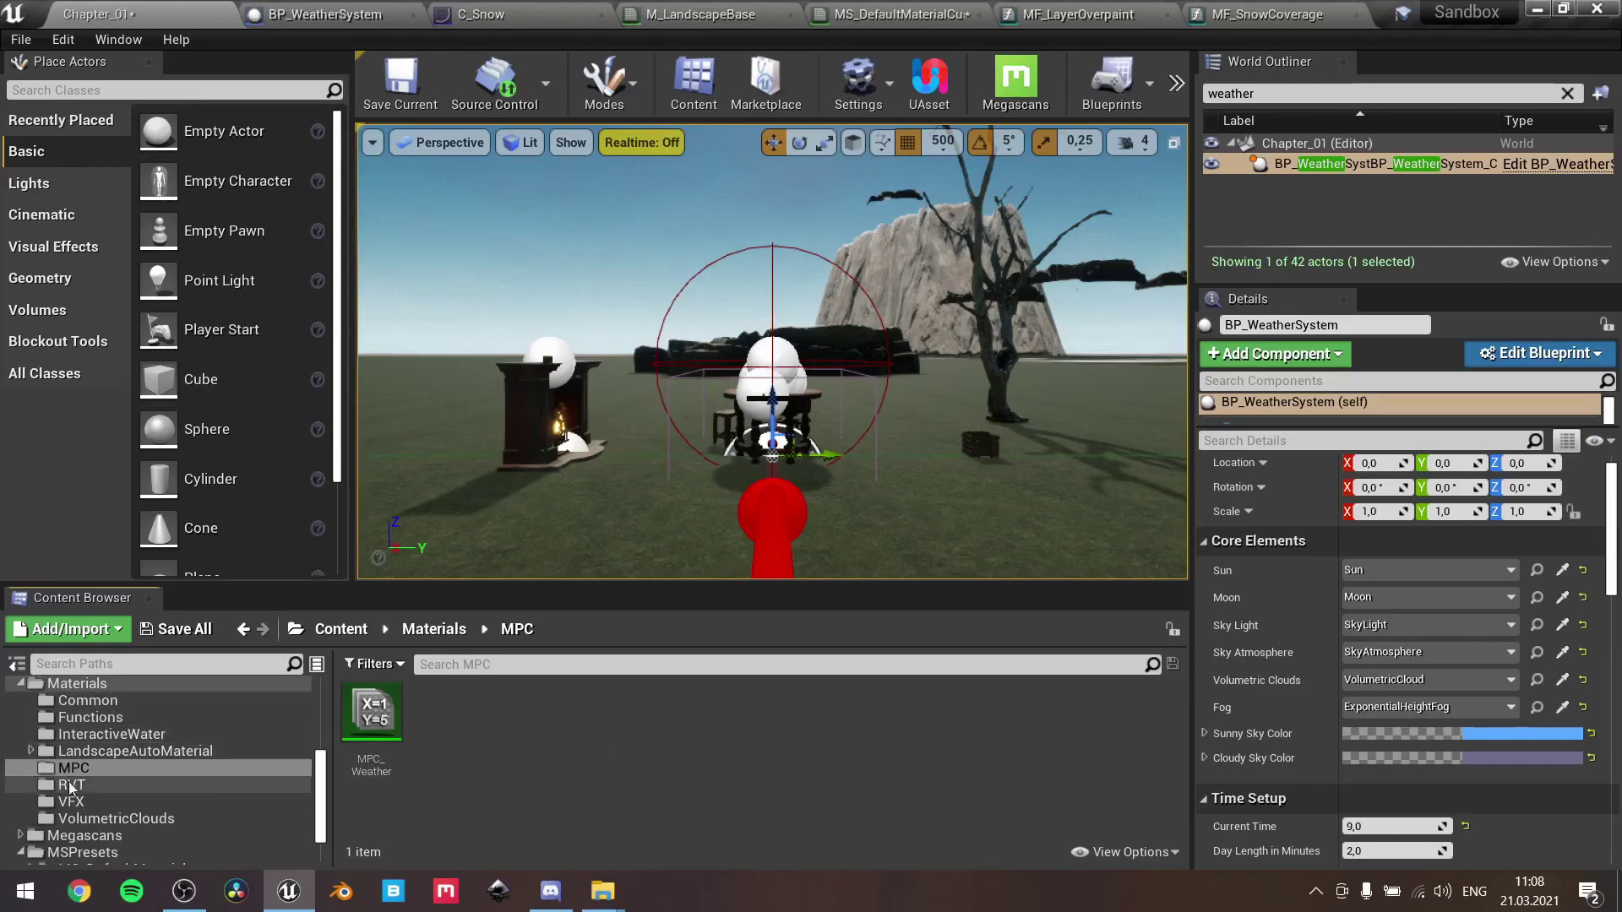
pyautogui.scroll(-2, 112, 748)
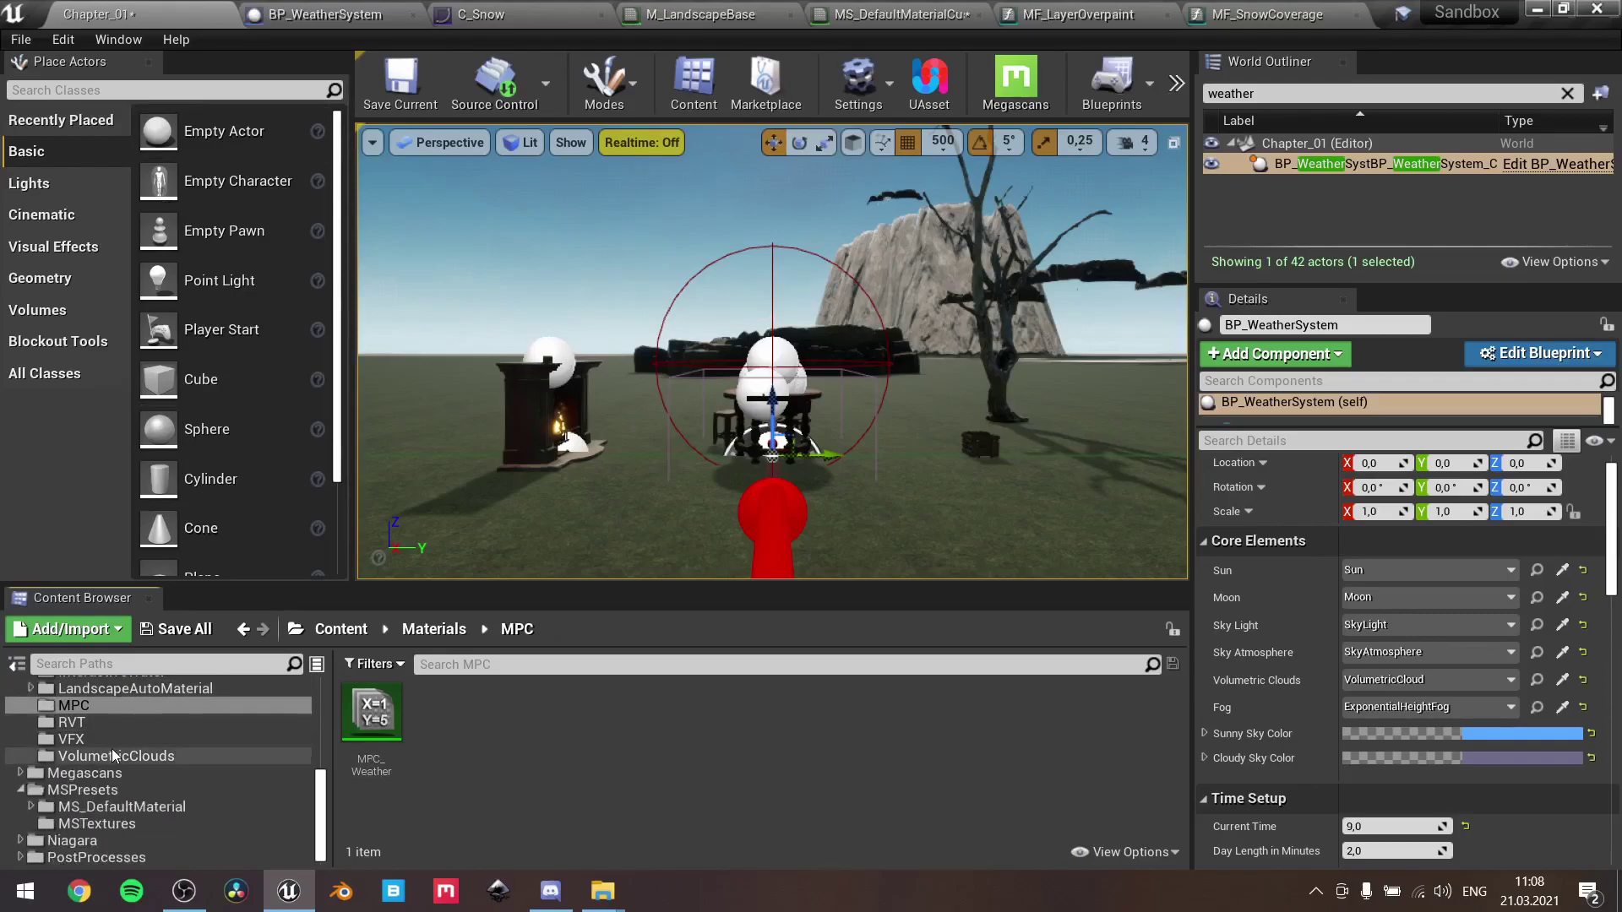
pyautogui.scroll(2, 111, 748)
pyautogui.scroll(5, 112, 735)
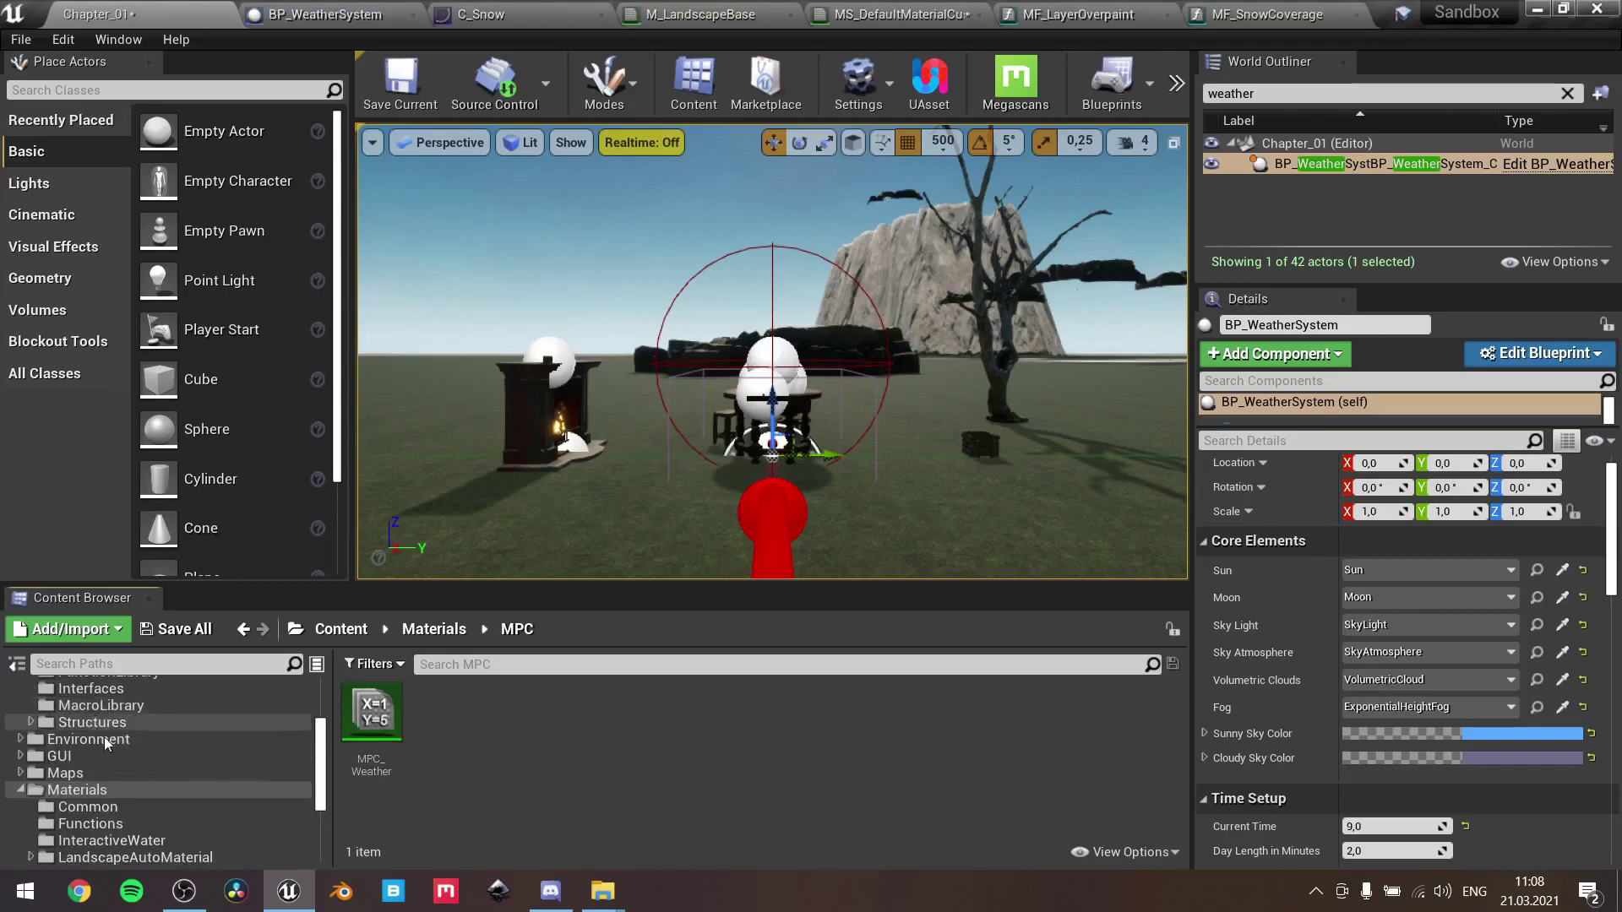
pyautogui.scroll(3, 113, 728)
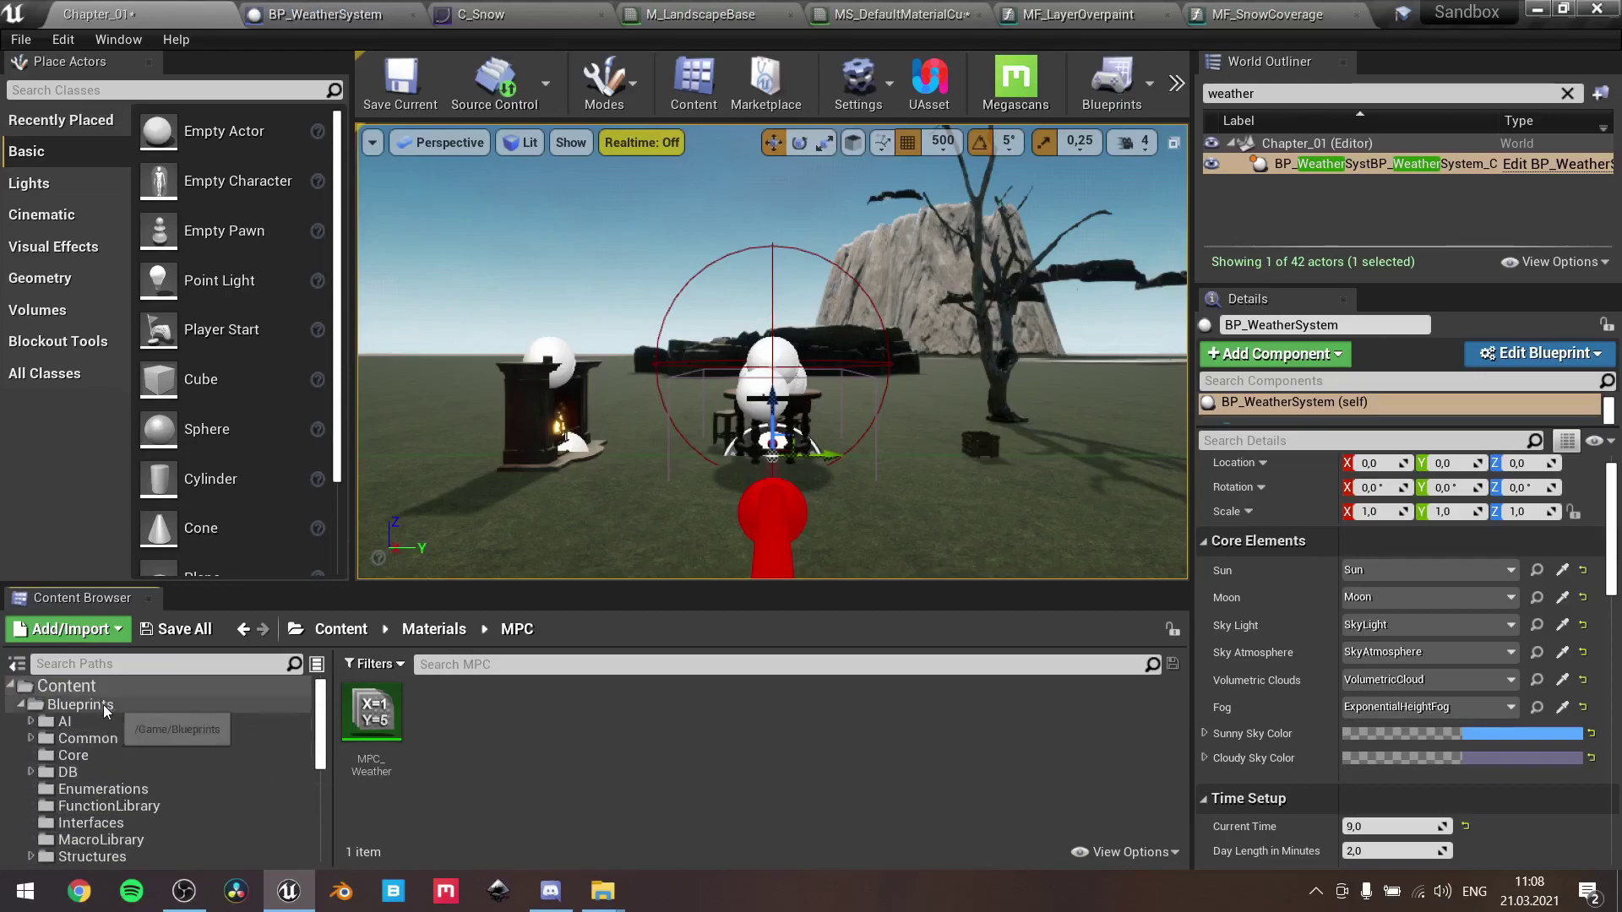
pyautogui.click(88, 739)
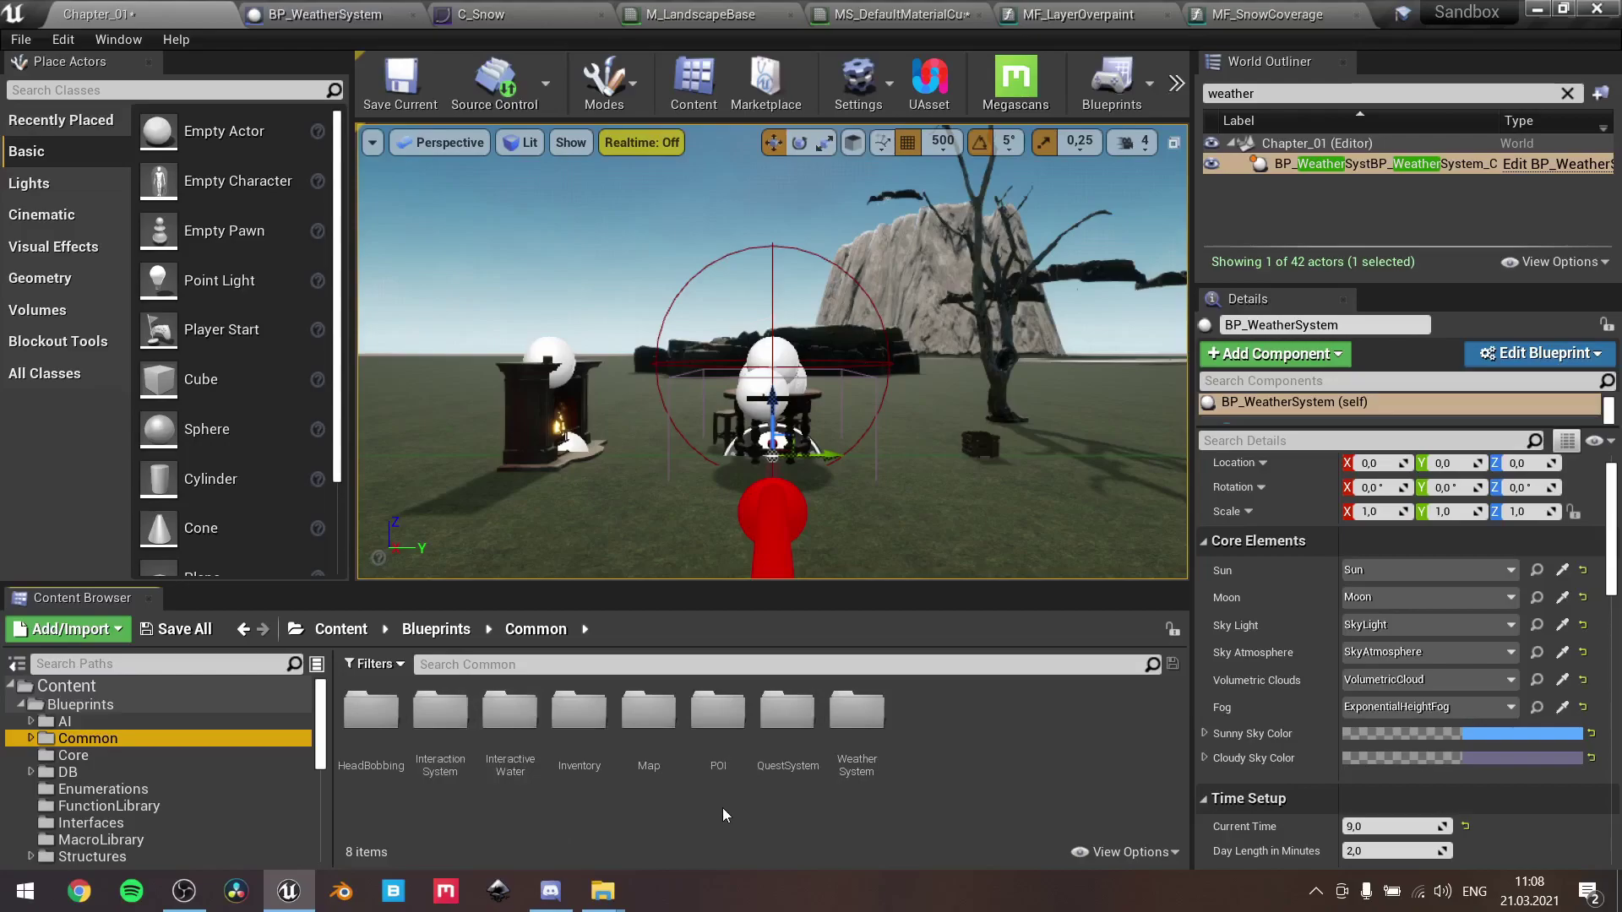
pyautogui.doubleClick(860, 728)
pyautogui.doubleClick(385, 730)
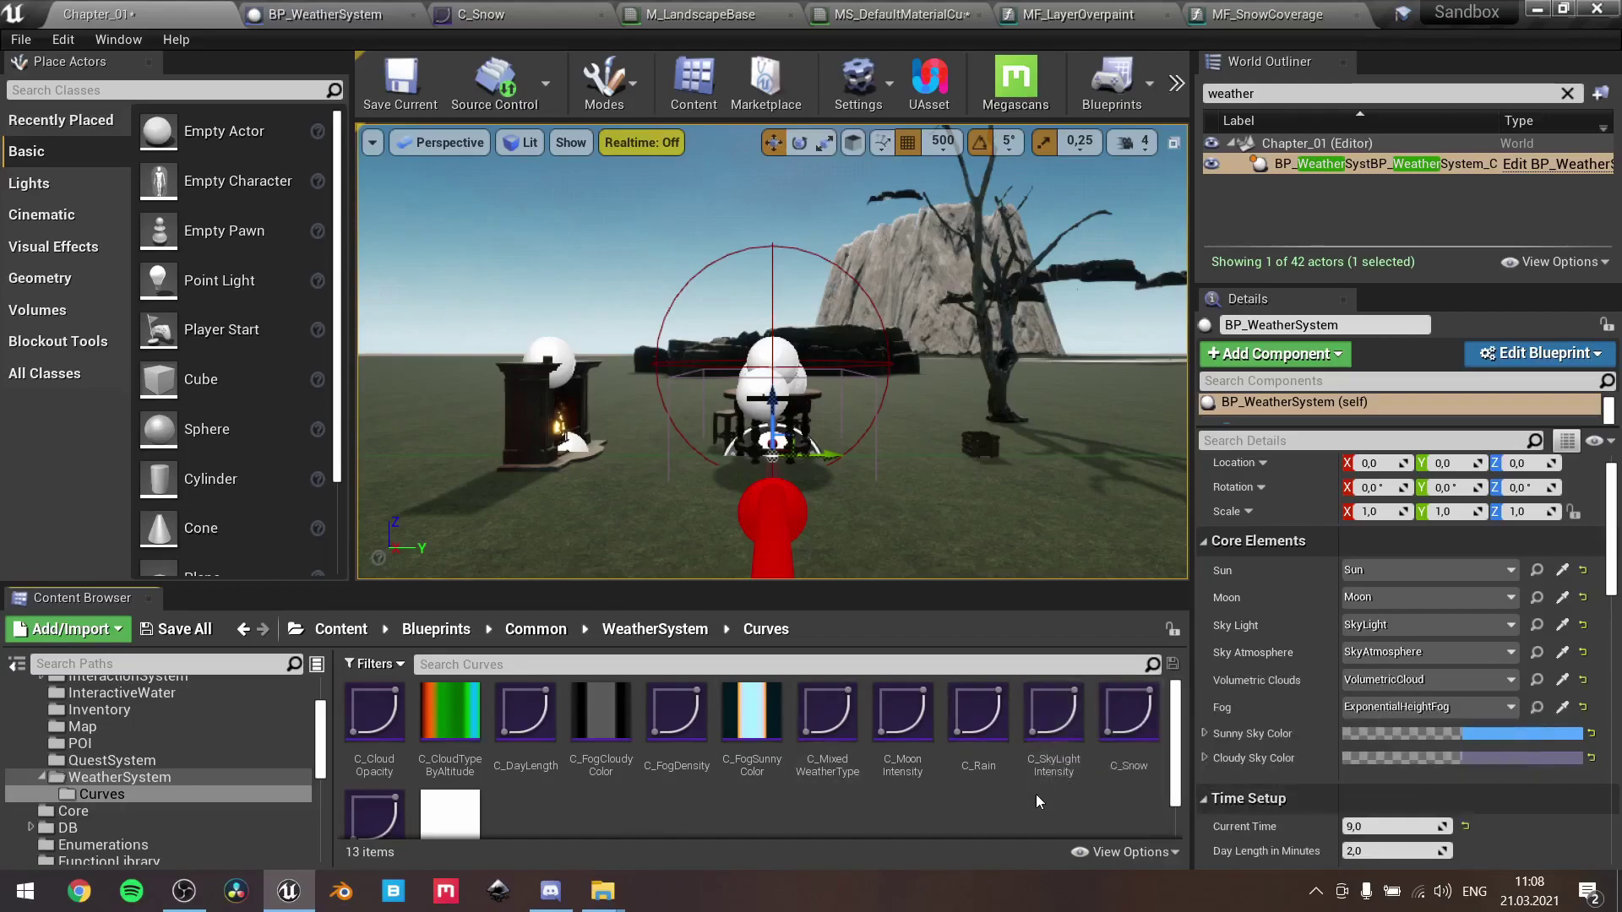
pyautogui.rightClick(945, 793)
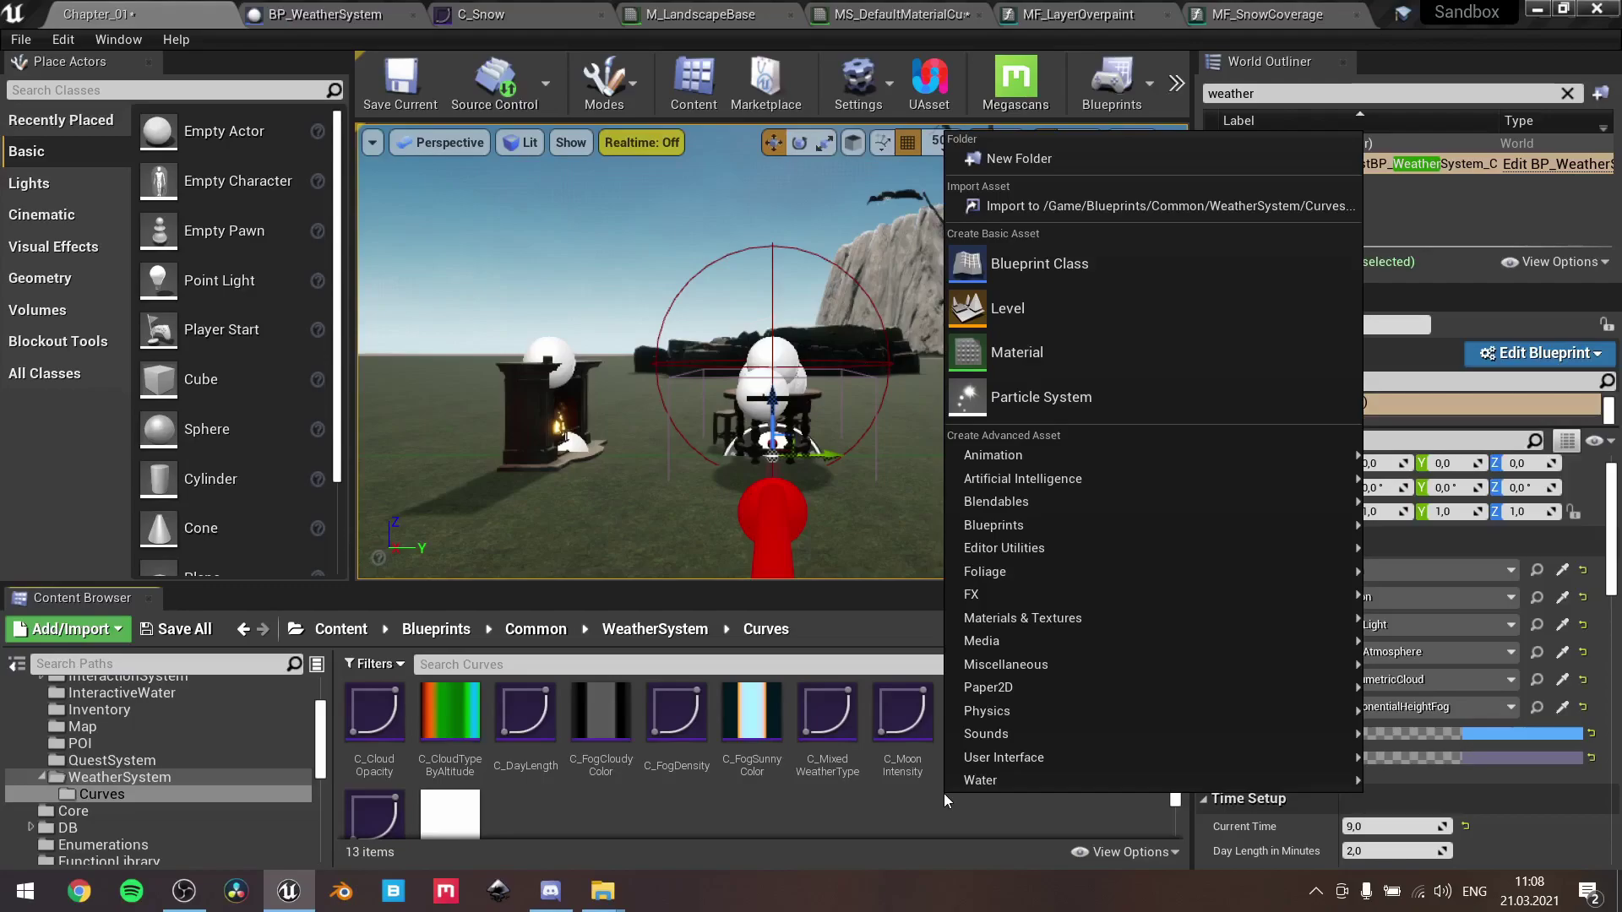
pyautogui.moveTo(1037, 663)
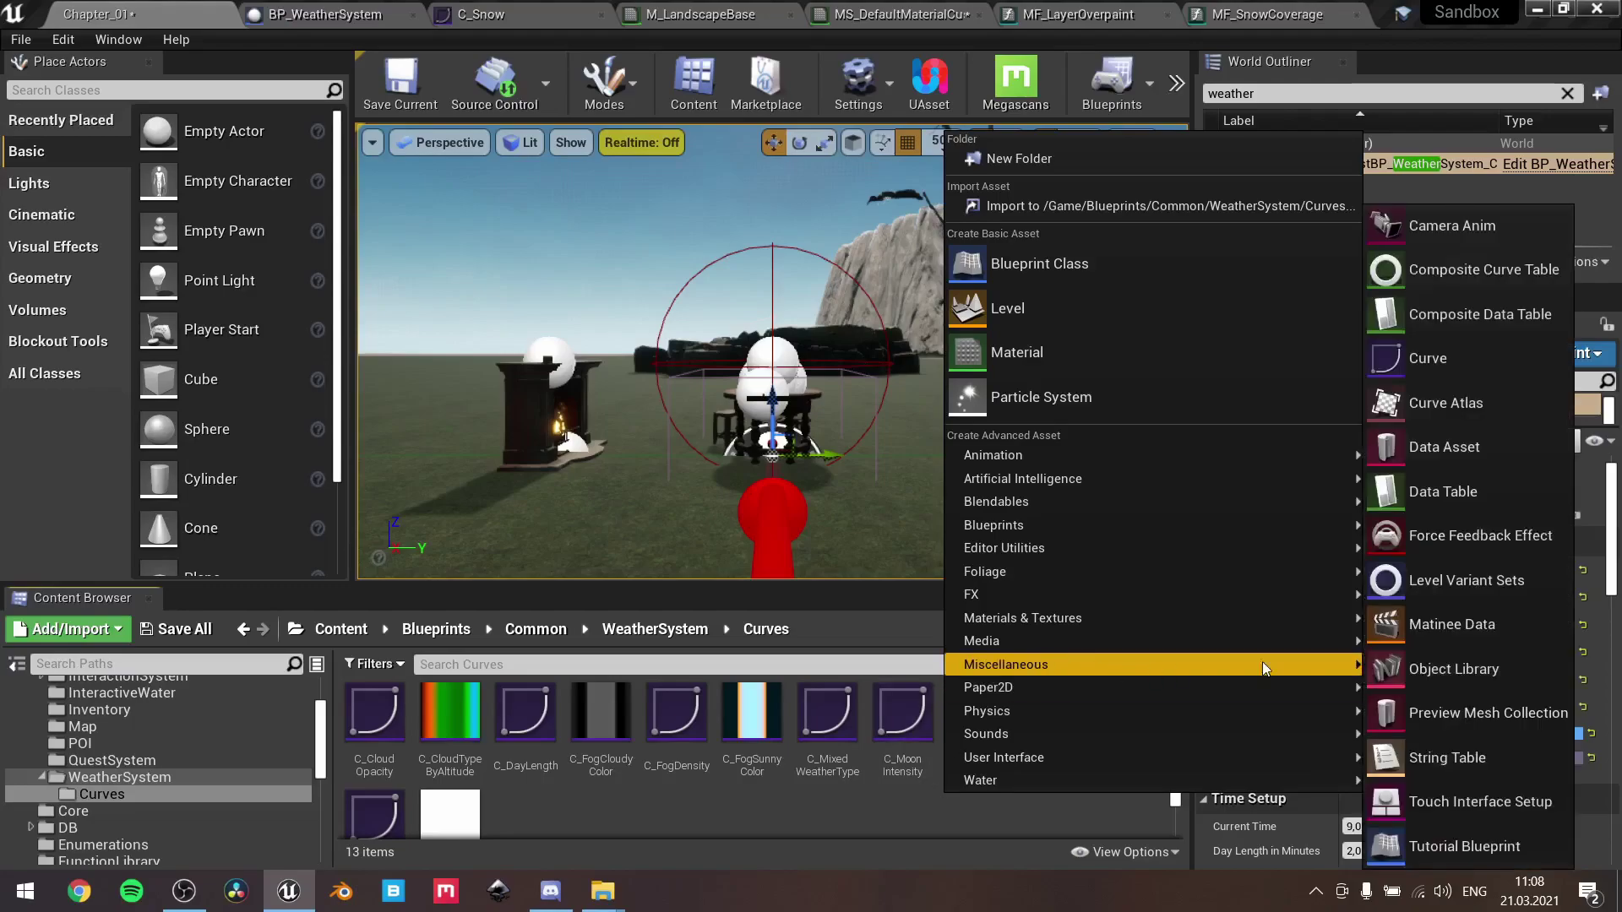
pyautogui.click(1465, 367)
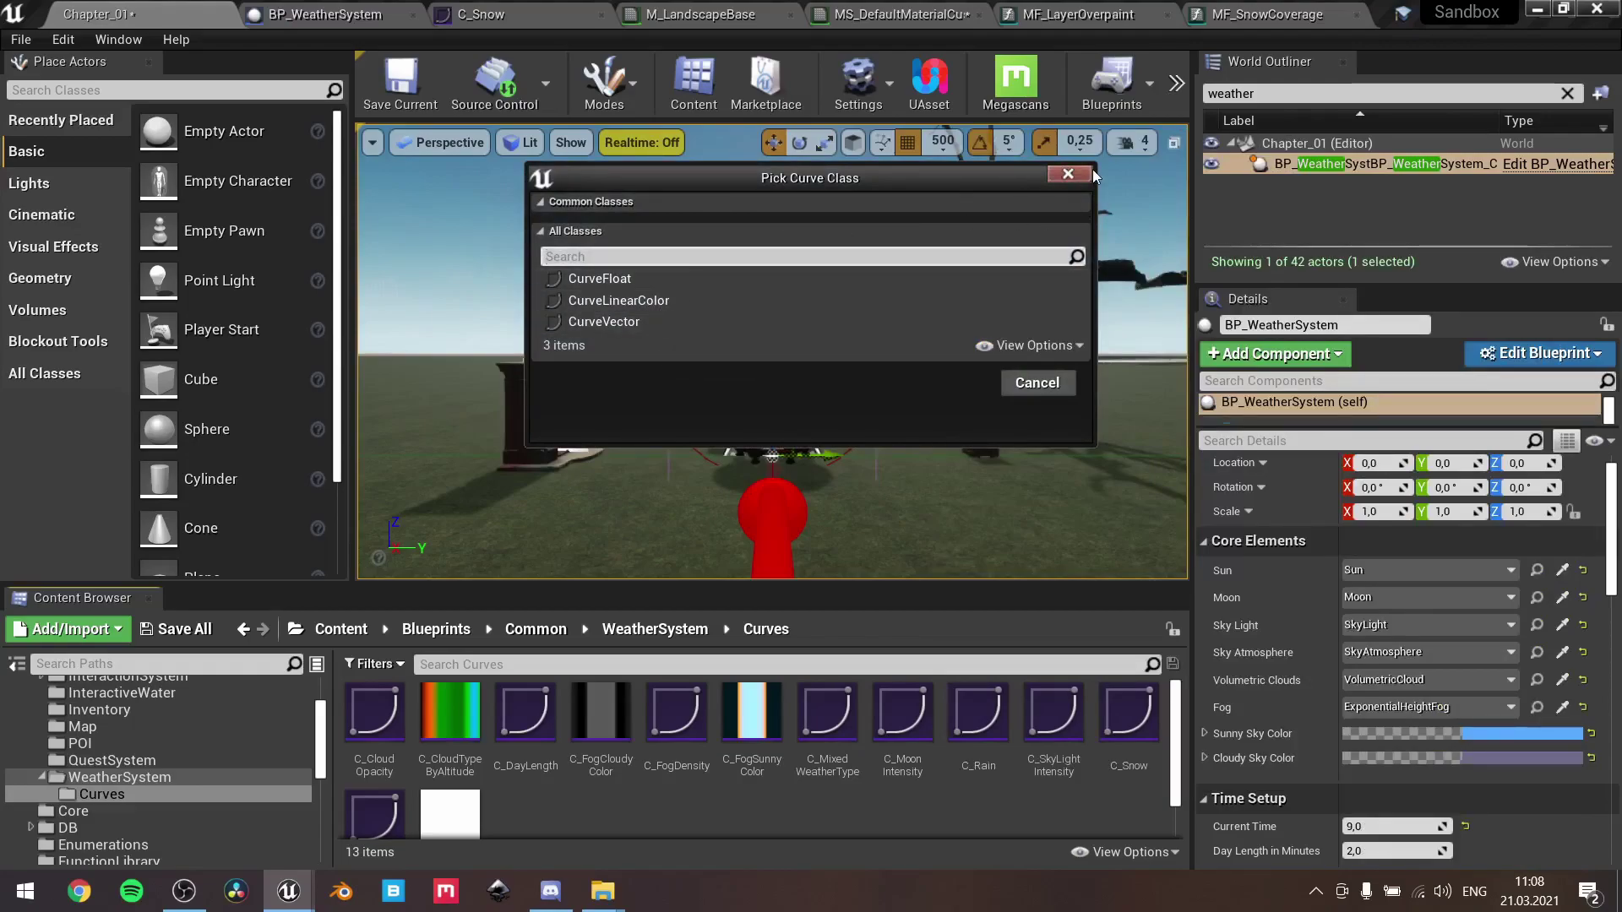
pyautogui.click(1068, 174)
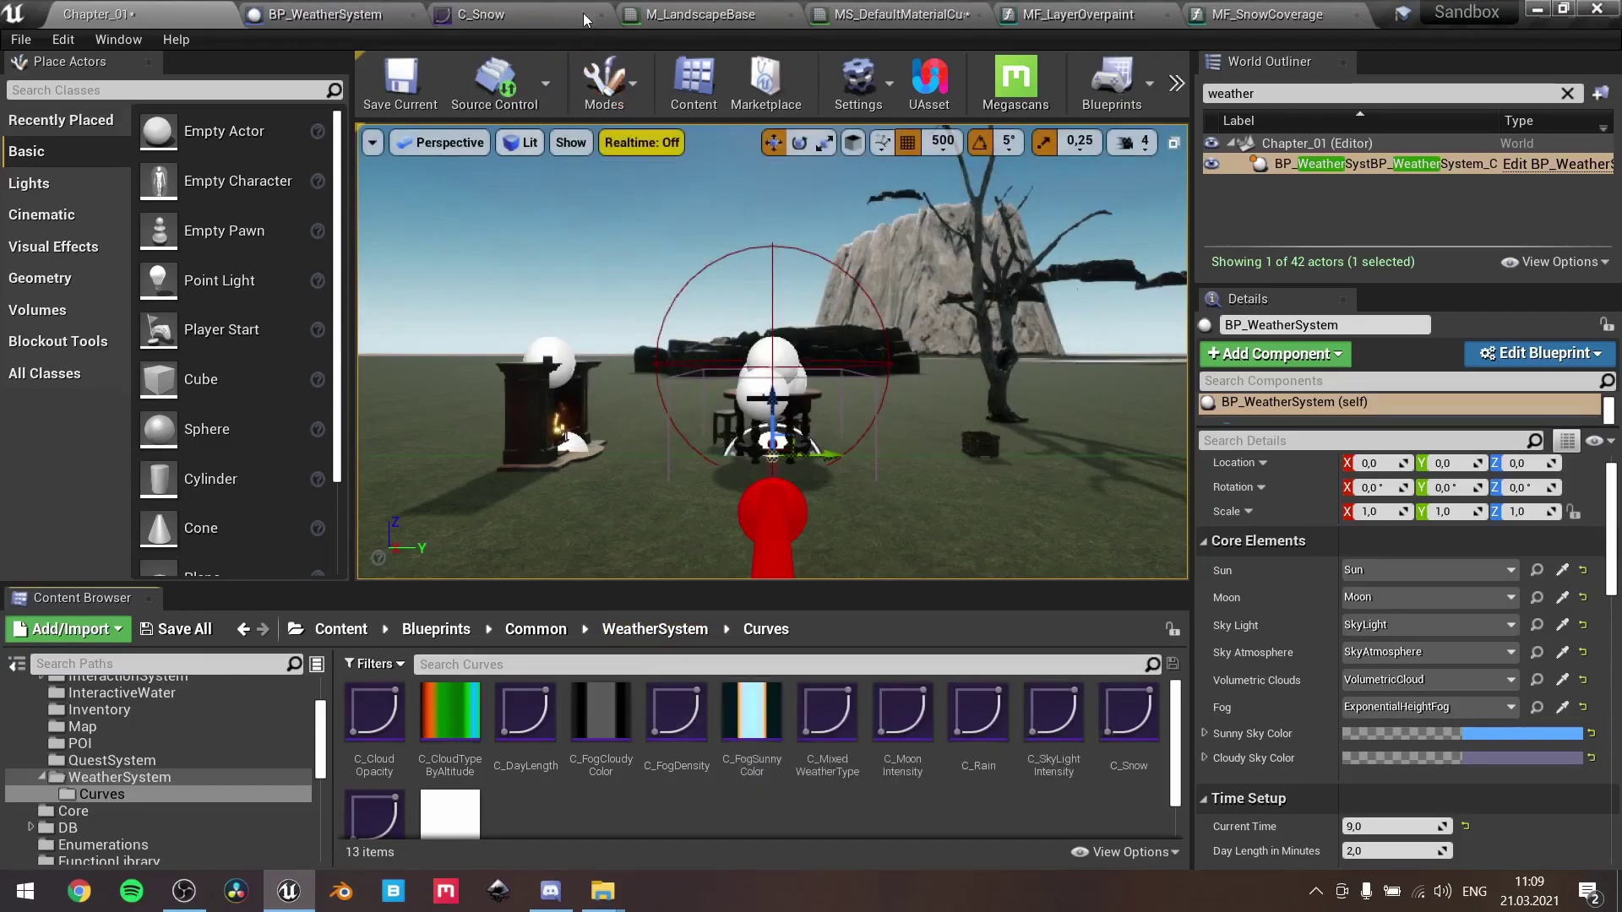
# Open the C_Snow curve and inspect its baseline keys at times 0, 24 and 8
pyautogui.click(581, 16)
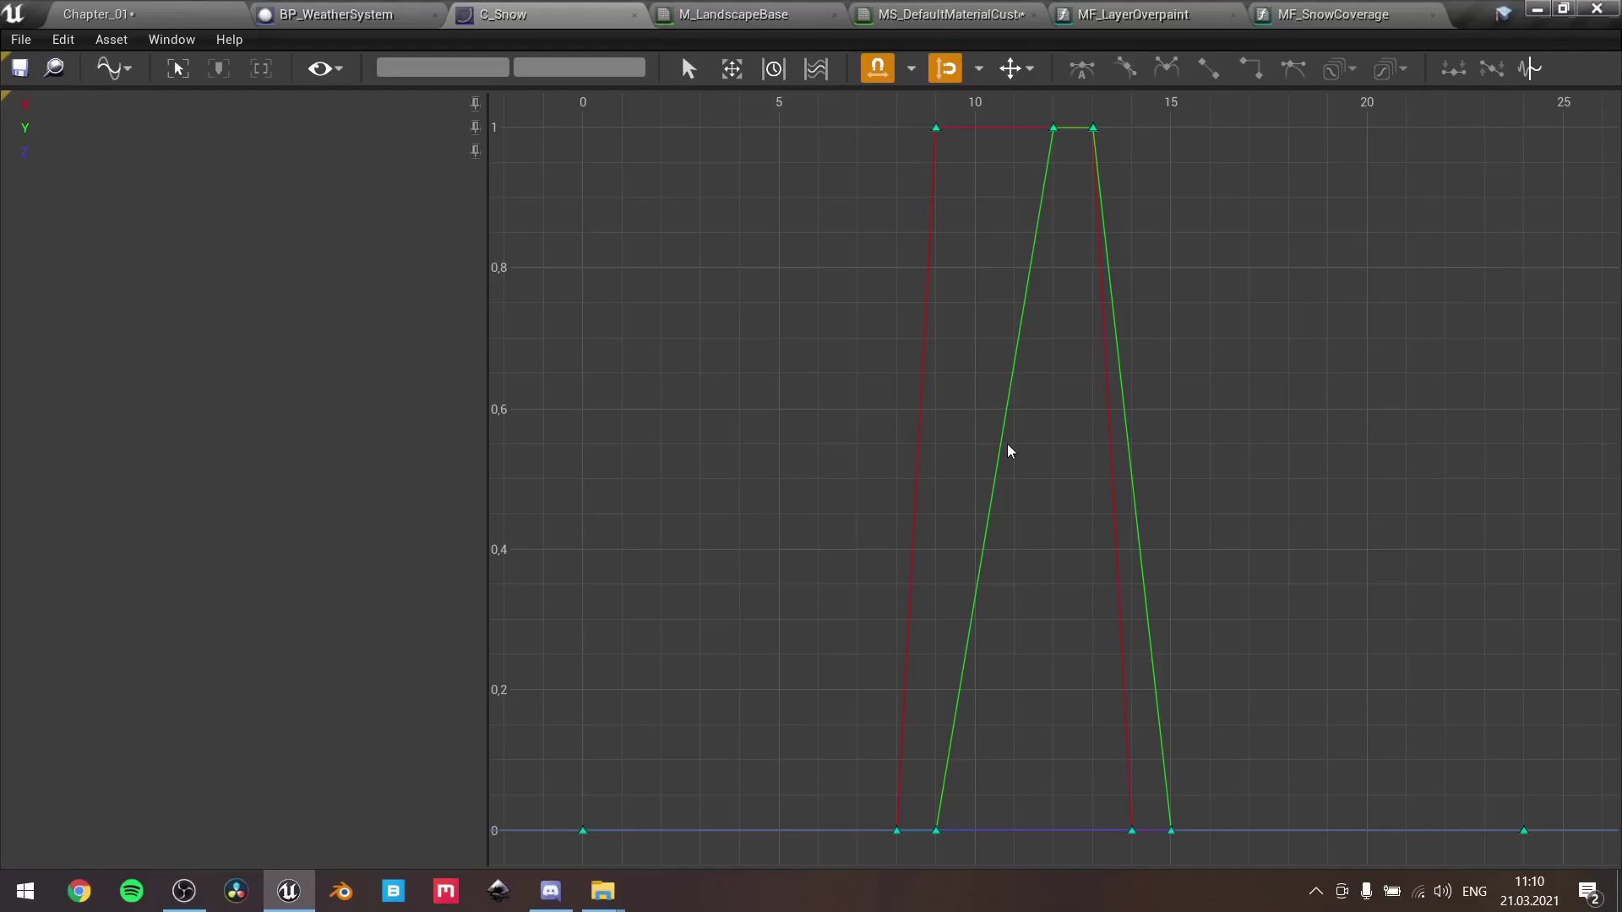
pyautogui.moveTo(549, 813); pyautogui.dragTo(622, 858)
pyautogui.moveTo(1467, 799); pyautogui.dragTo(1551, 853)
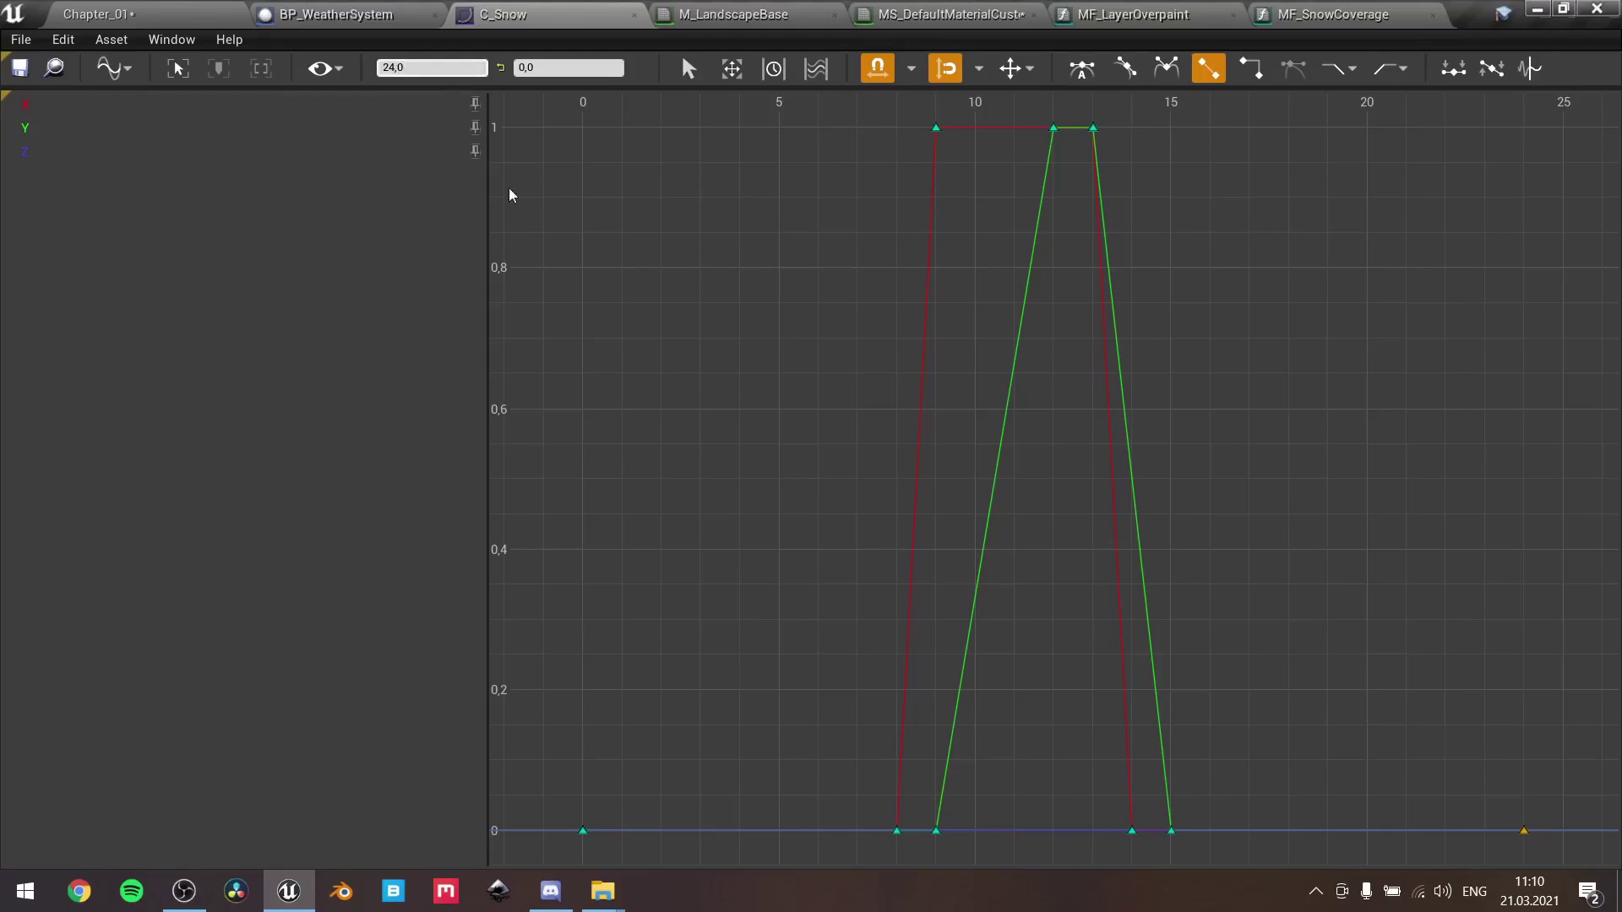
pyautogui.moveTo(559, 768); pyautogui.dragTo(618, 845)
pyautogui.moveTo(1481, 786); pyautogui.dragTo(1557, 862)
pyautogui.moveTo(861, 790); pyautogui.dragTo(911, 857)
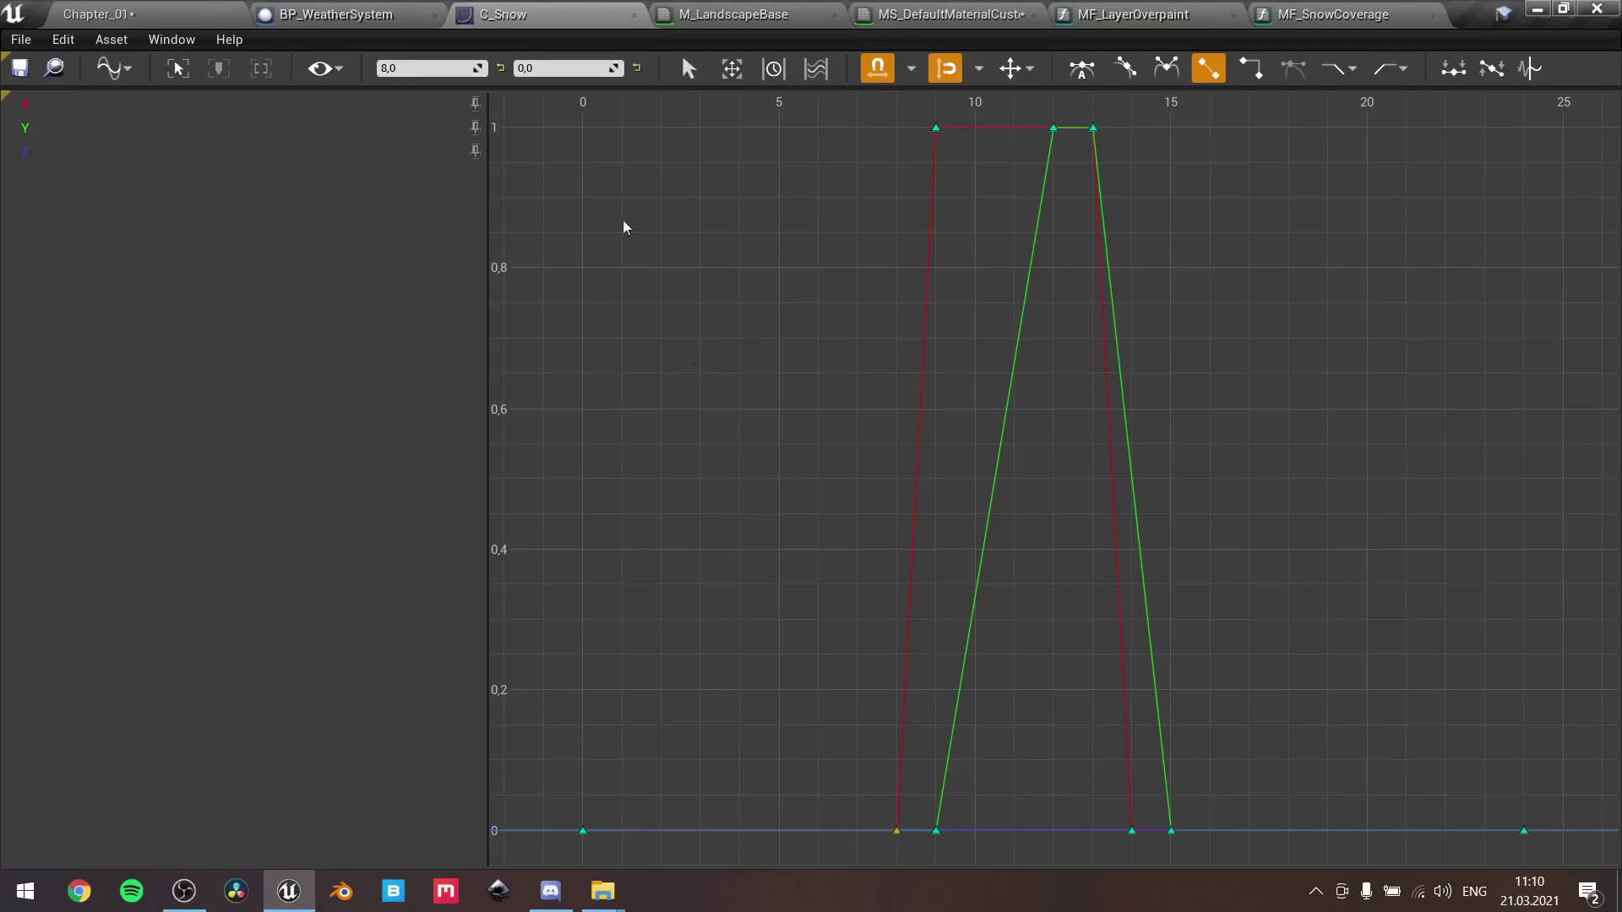
# Inspect the keys along the peak of the red and green curves in C_Snow
pyautogui.moveTo(897, 105); pyautogui.dragTo(964, 153)
pyautogui.click(944, 133)
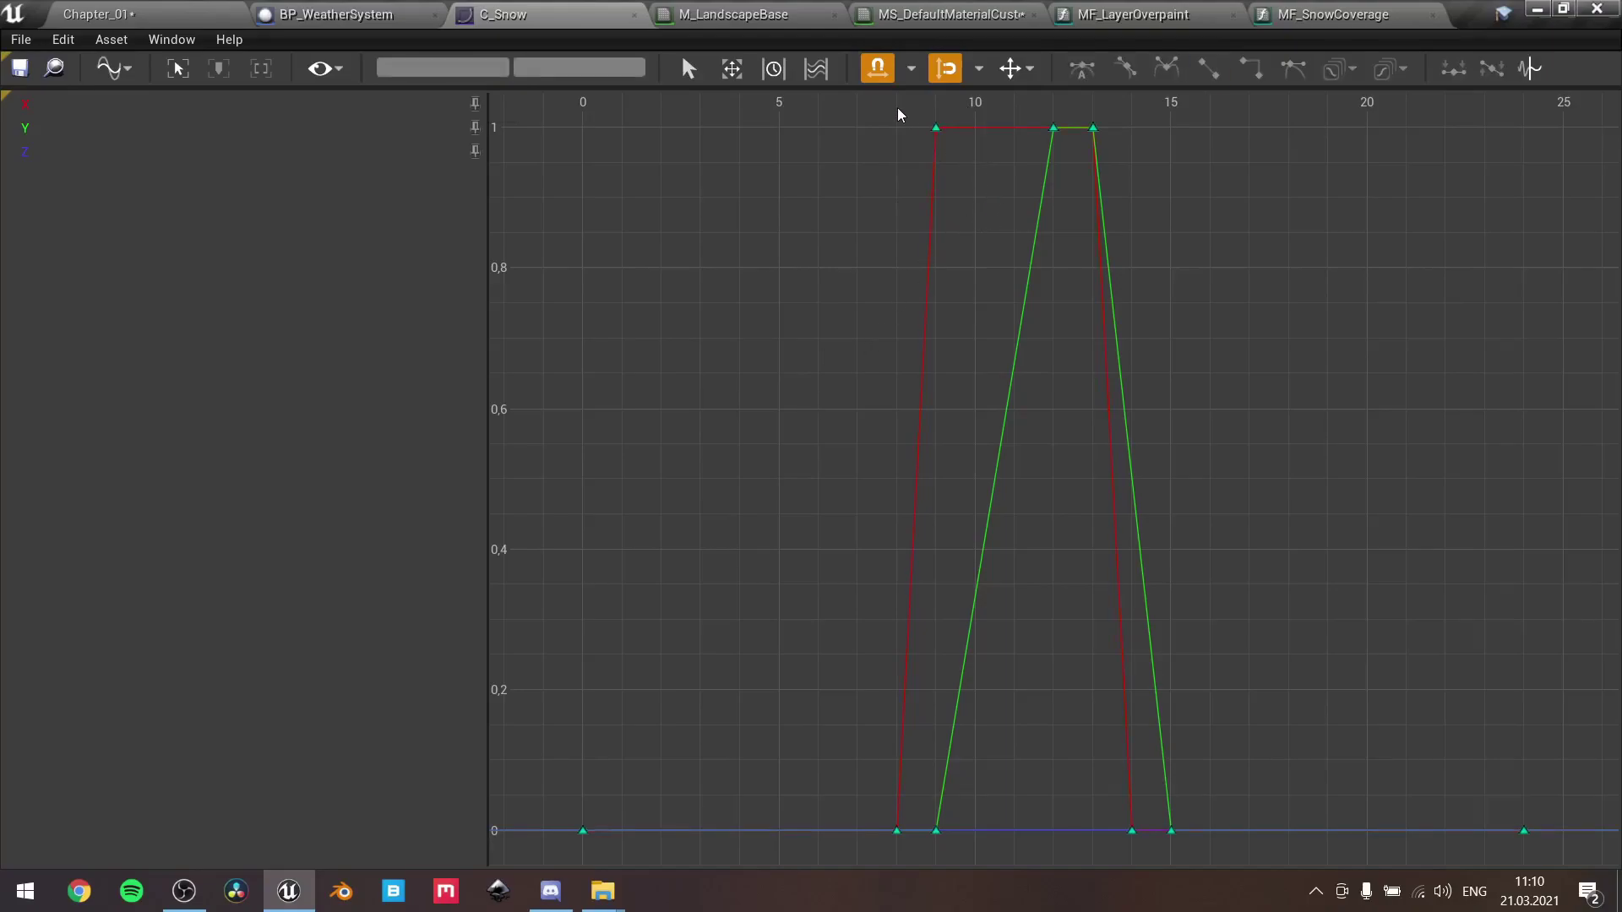
pyautogui.moveTo(915, 118); pyautogui.dragTo(1151, 156)
pyautogui.moveTo(1151, 157); pyautogui.dragTo(1151, 158)
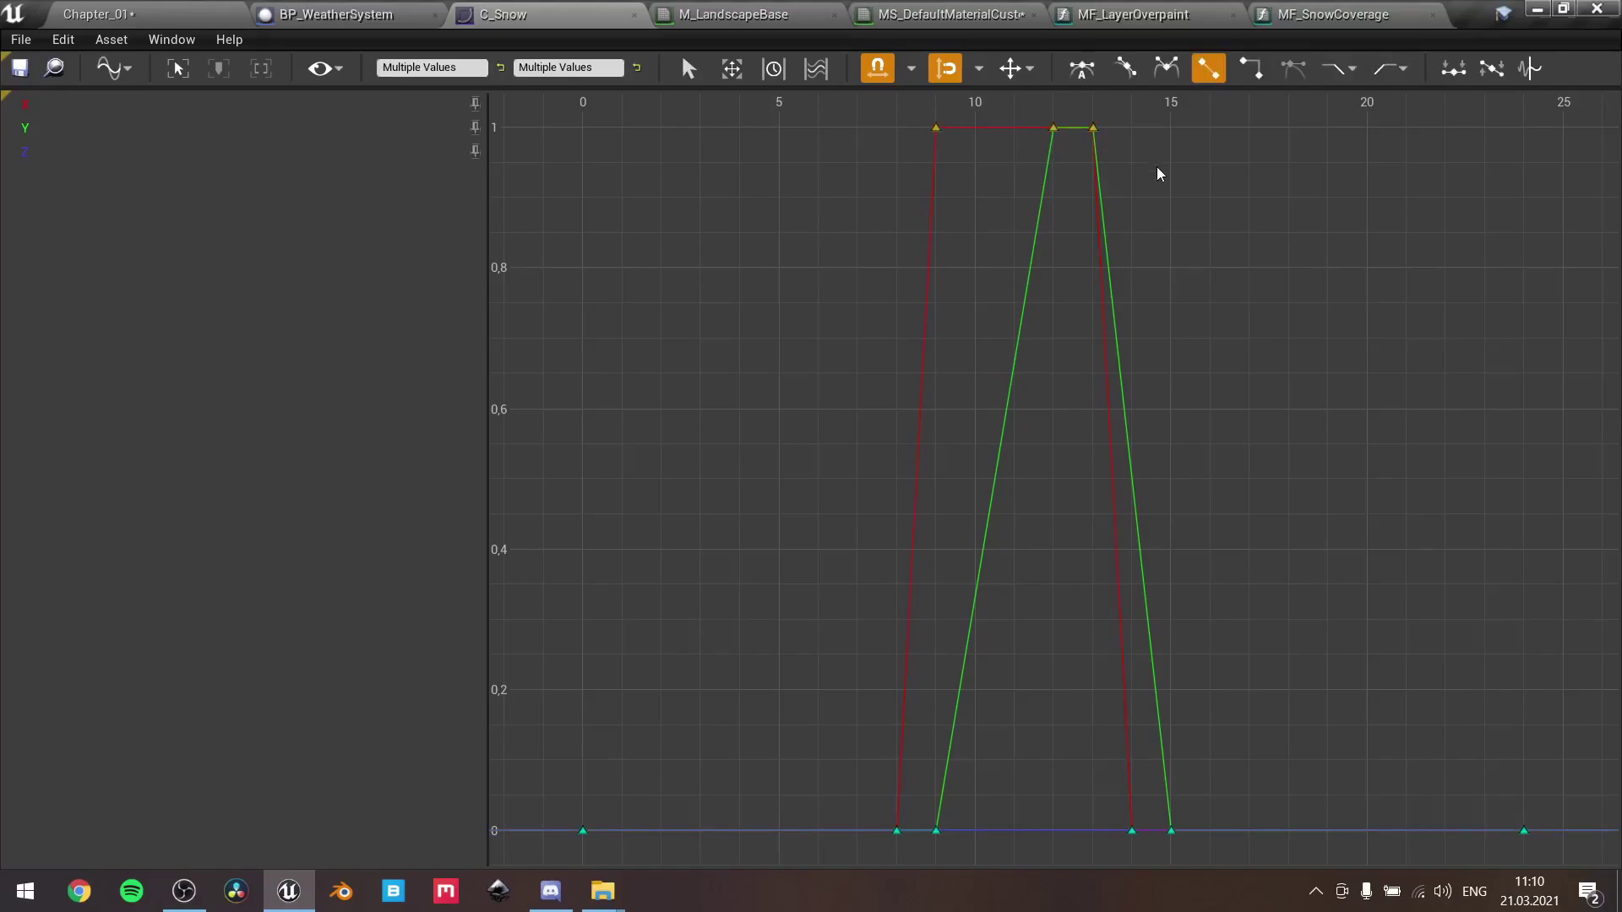
pyautogui.click(1159, 172)
pyautogui.click(1093, 128)
# Inspect the two keys where the red and green curves return to zero, and clear the selection
pyautogui.moveTo(1095, 781); pyautogui.dragTo(1164, 860)
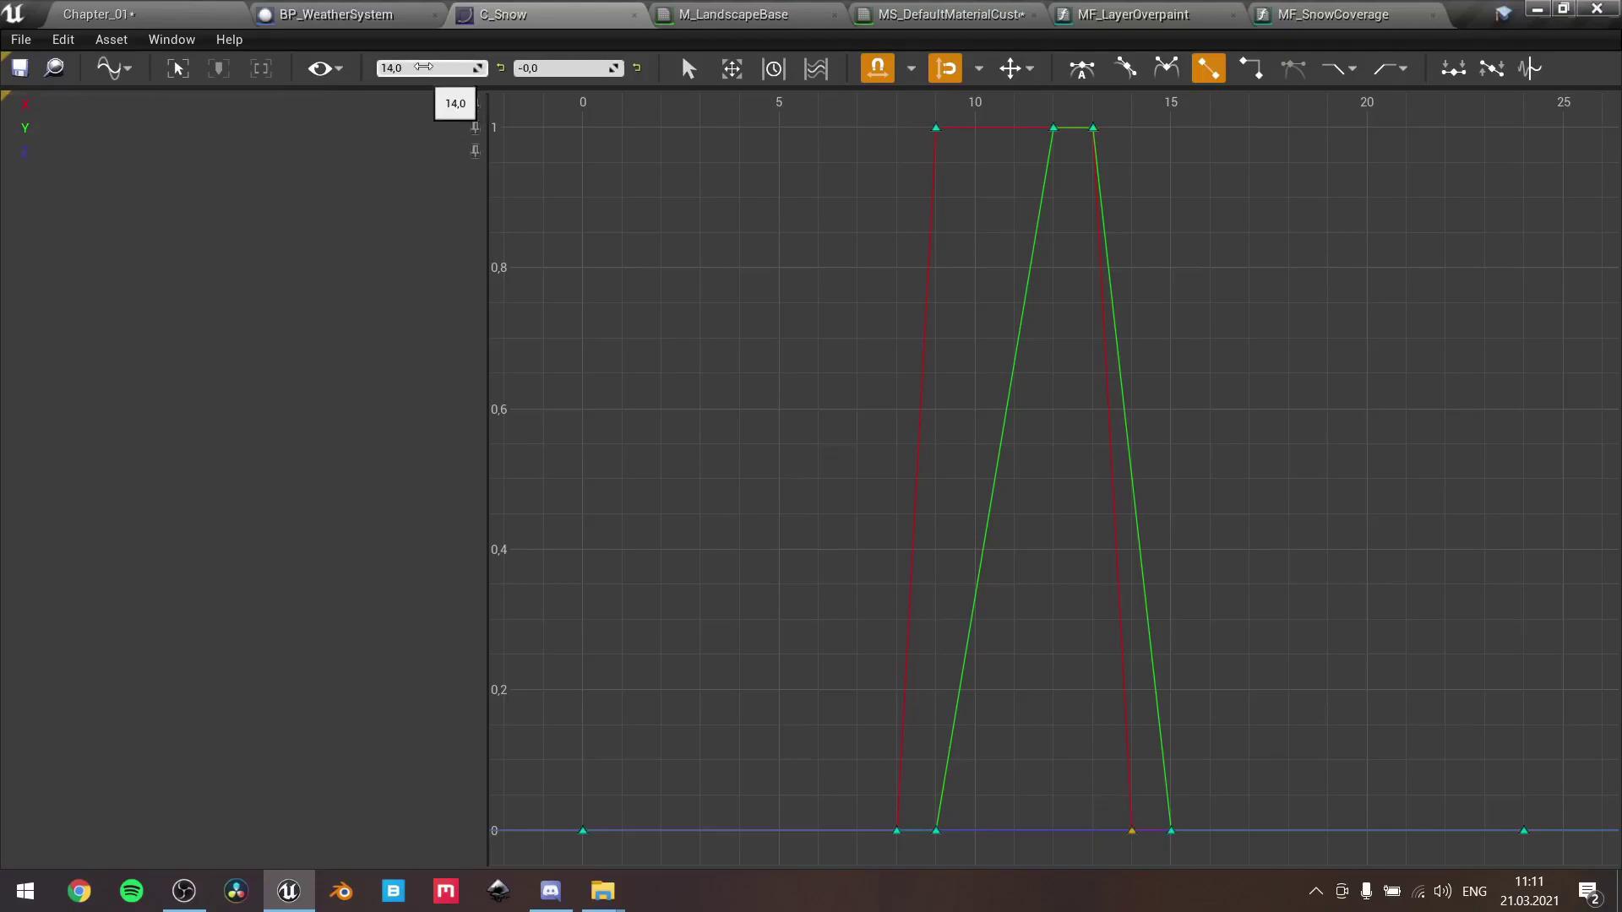
pyautogui.moveTo(1154, 798); pyautogui.dragTo(1203, 864)
pyautogui.click(700, 383)
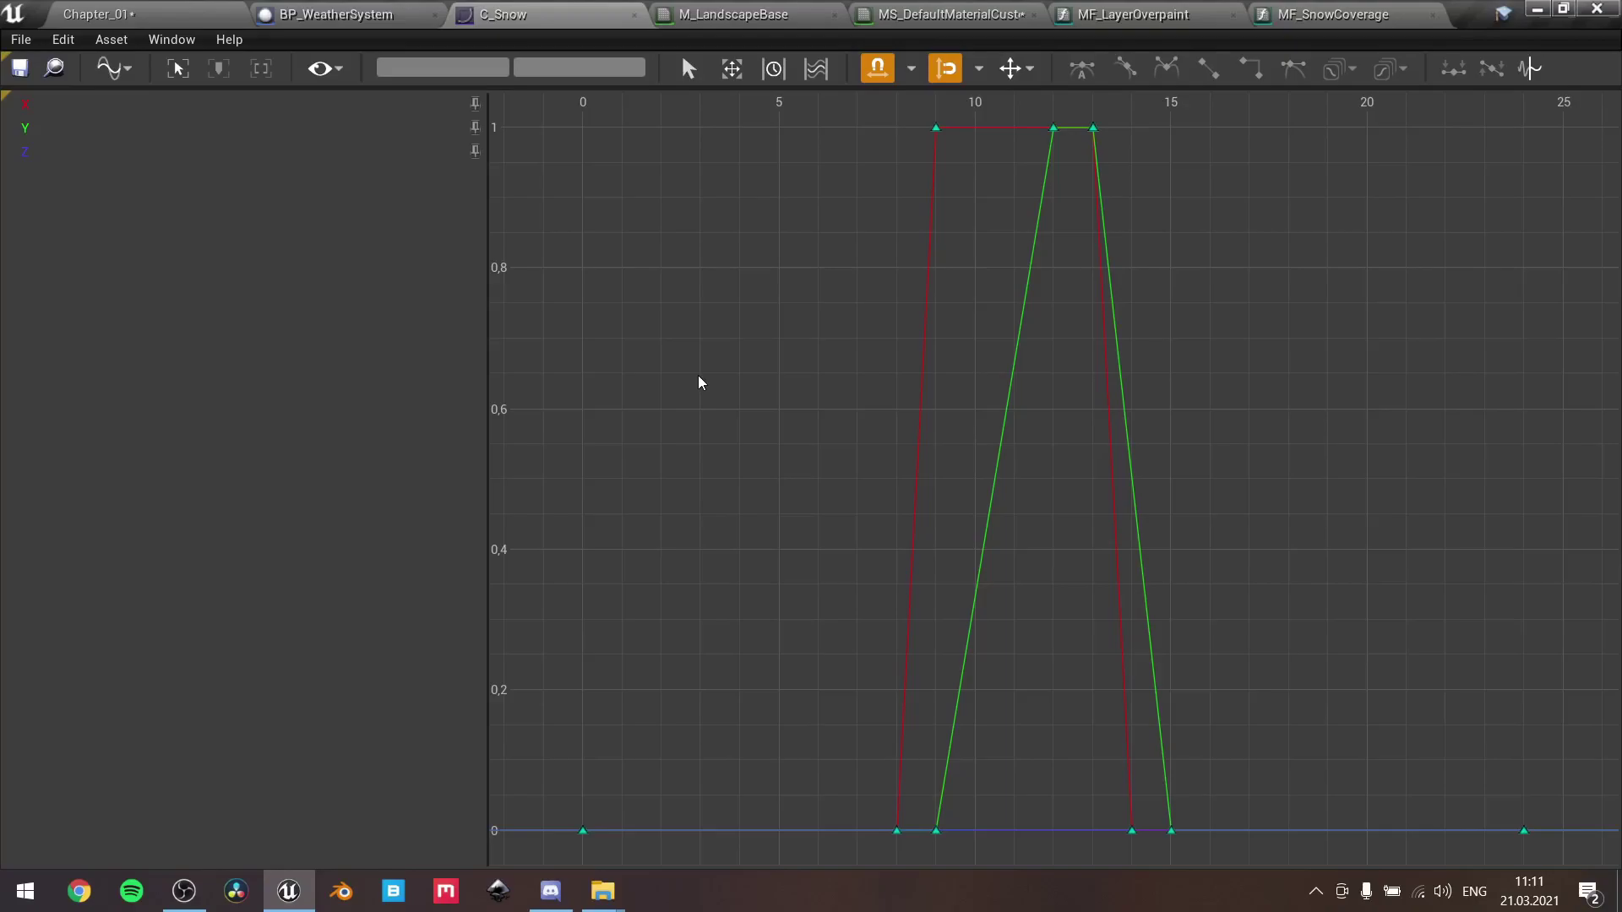
# Close C_Snow and check the default curve assets of the RainCurve and SnowCurve variables in BP_WeatherSystem
pyautogui.click(636, 16)
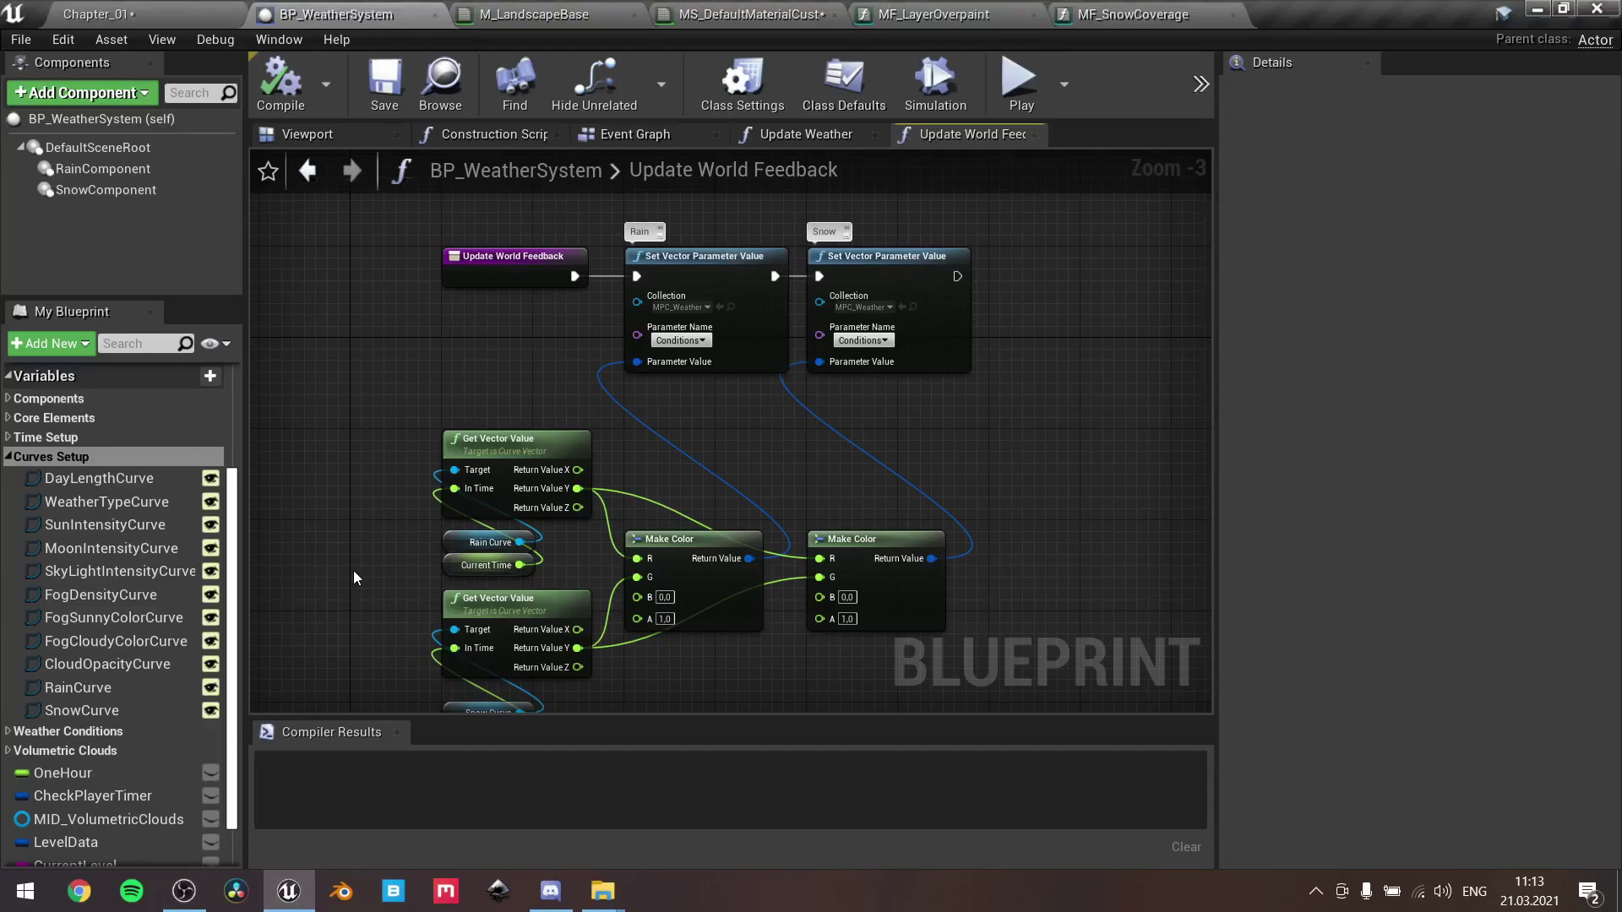
pyautogui.click(66, 689)
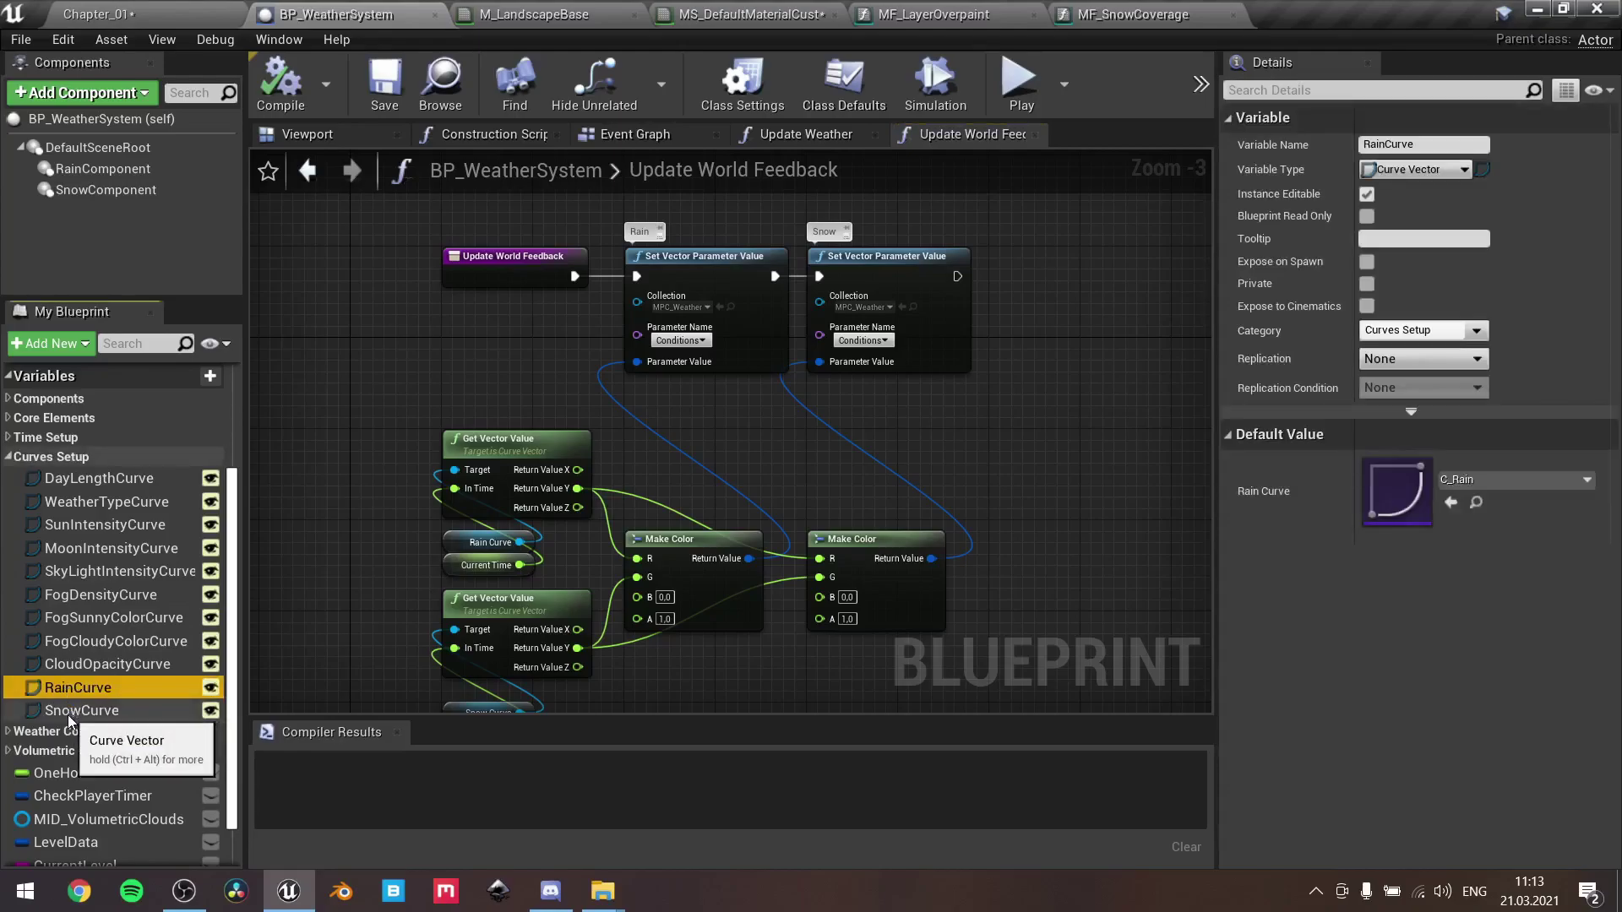
pyautogui.click(68, 712)
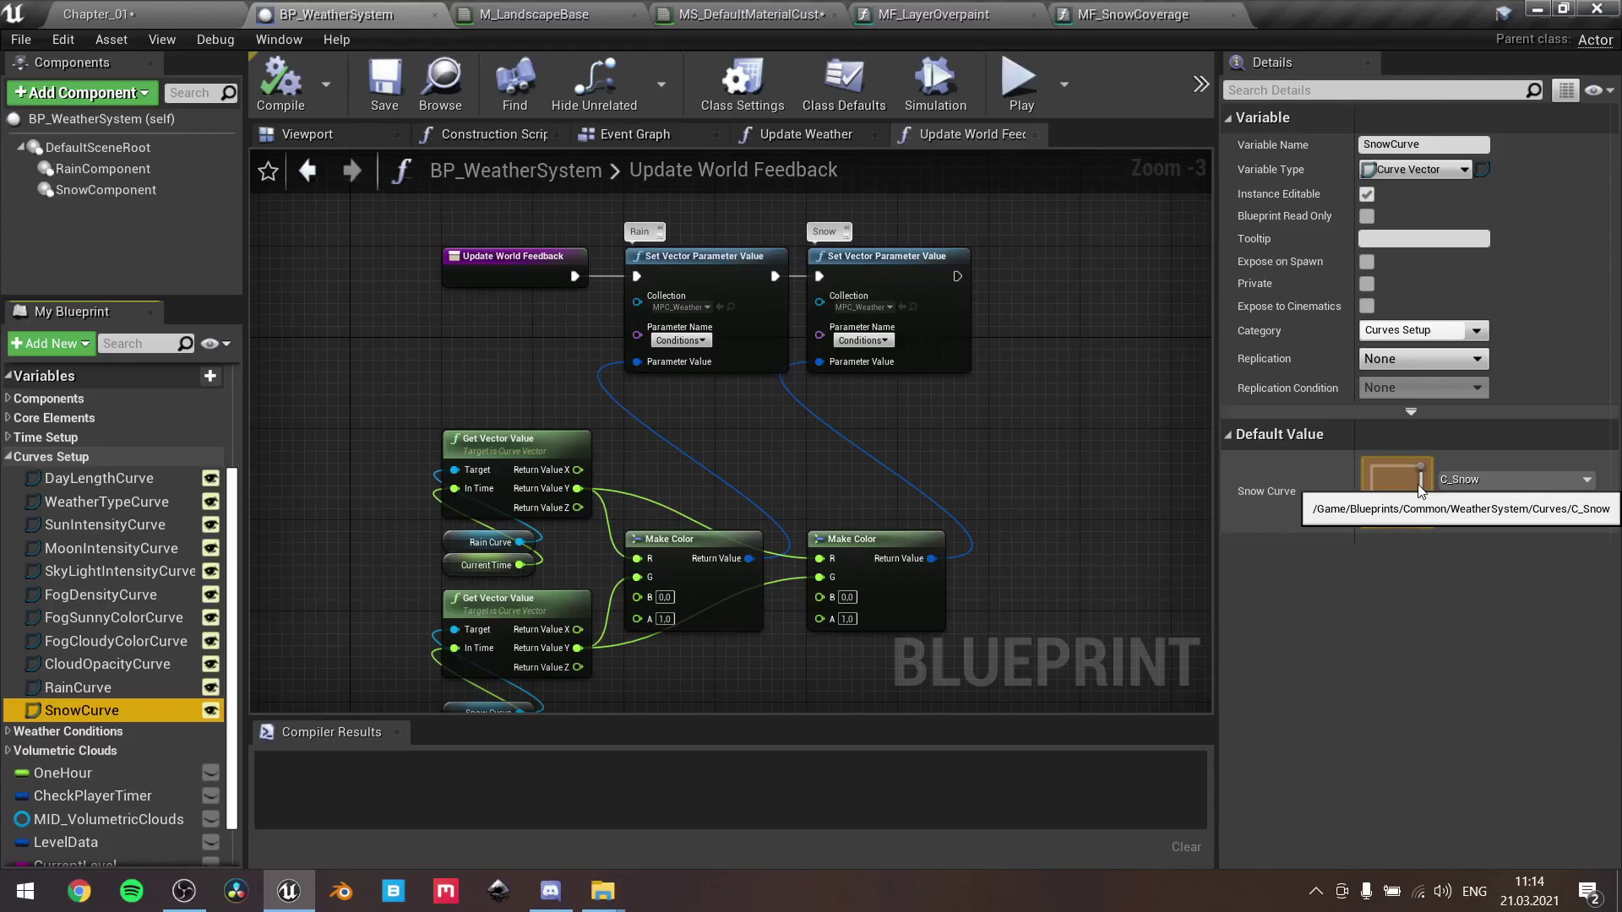
# Check the RainCurve and SnowCurve variables, view the C_Snow asset assigned to SnowCurve, and return to BP_WeatherSystem
pyautogui.click(116, 688)
pyautogui.click(114, 712)
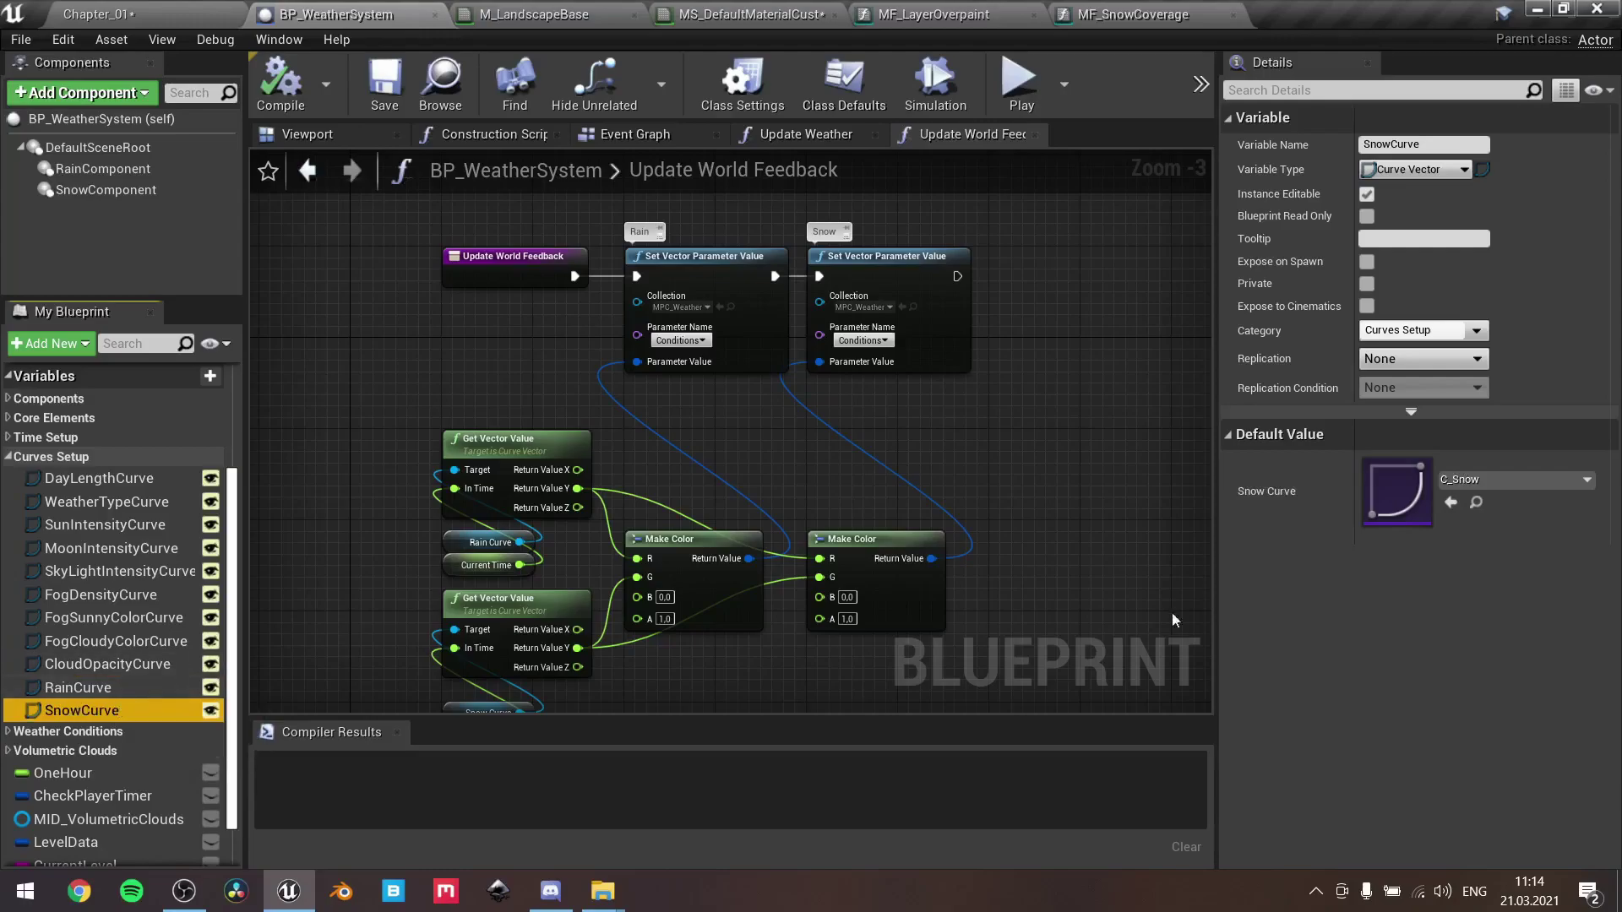
pyautogui.click(1476, 501)
pyautogui.doubleClick(1129, 718)
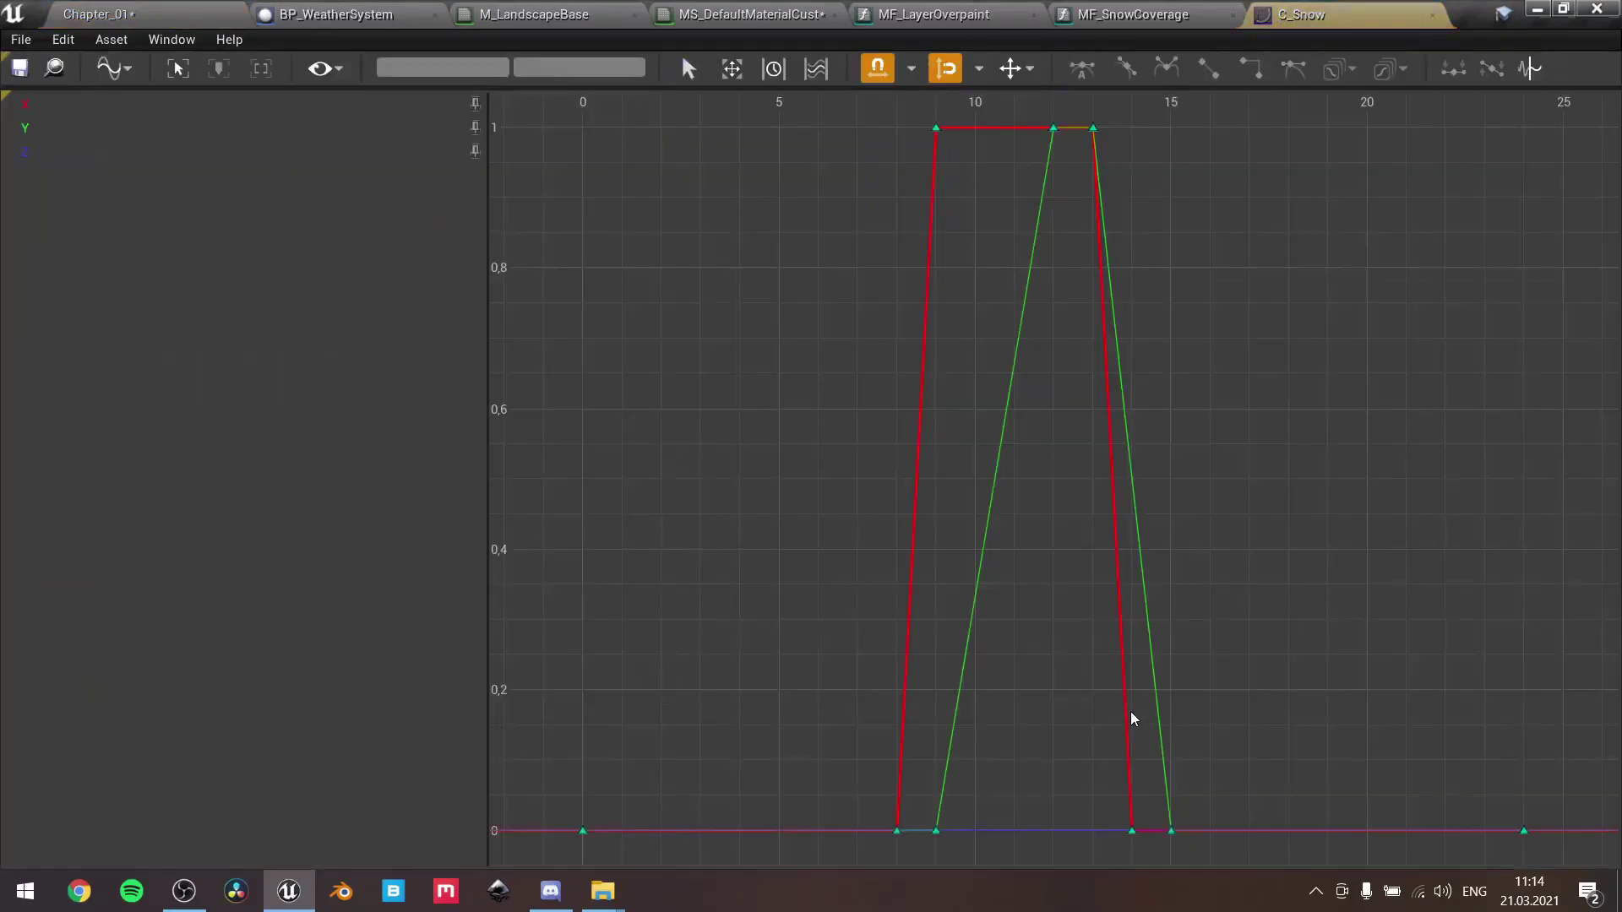
pyautogui.click(1431, 15)
pyautogui.click(412, 16)
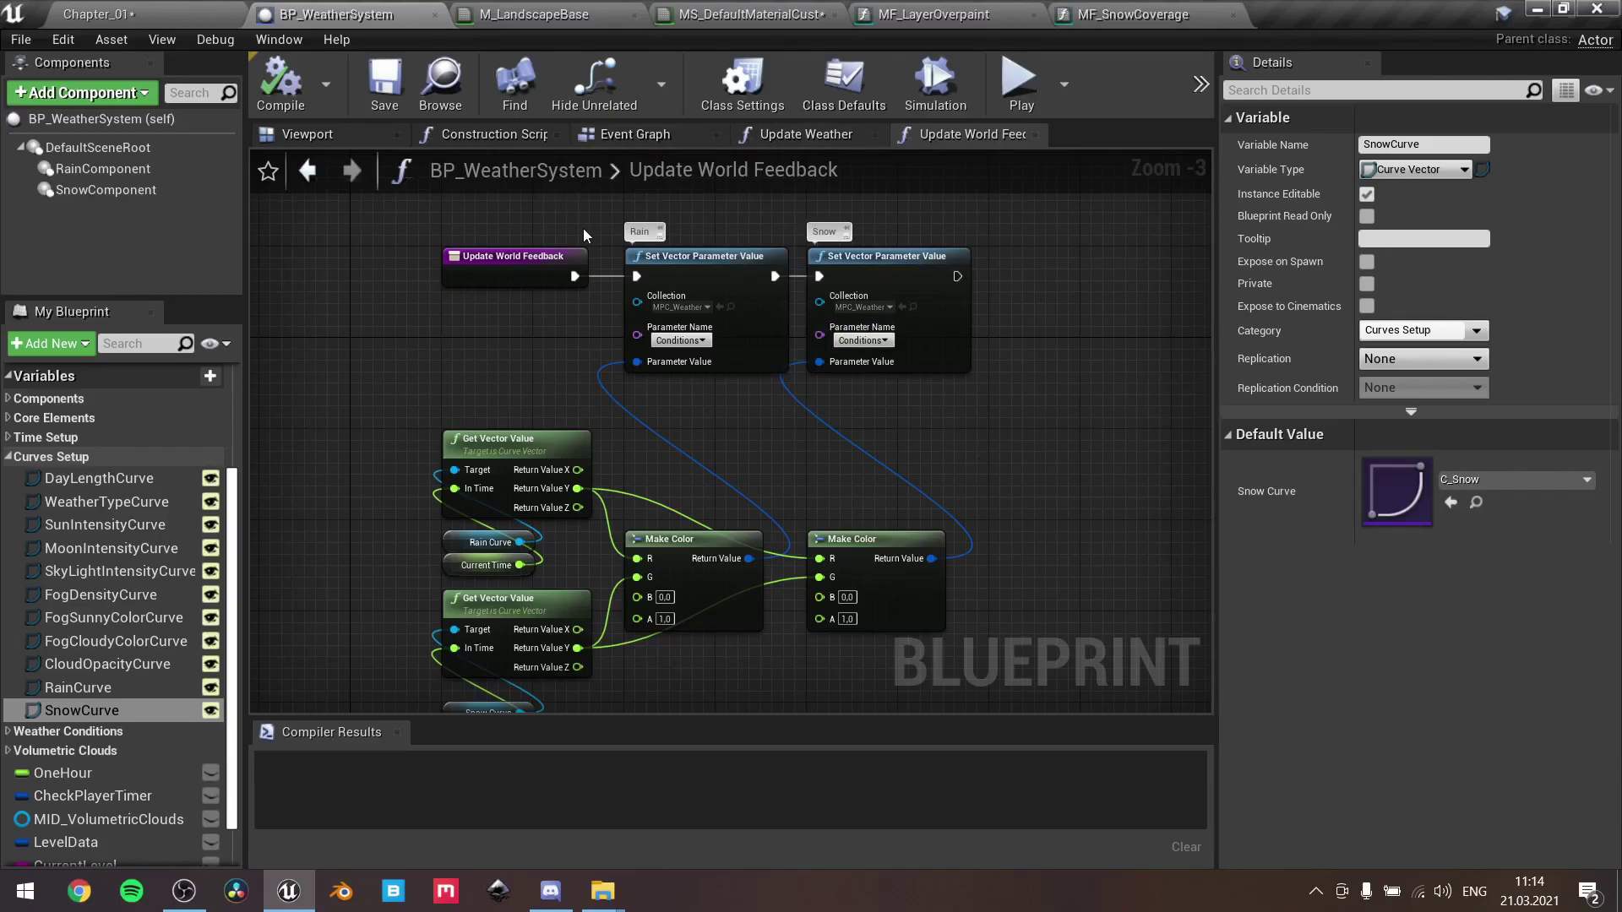
# Open the Update Weather function and examine the Nearly Equal, Get Vector Value, Rain Curve and Current Time nodes of the rain branch
pyautogui.click(769, 134)
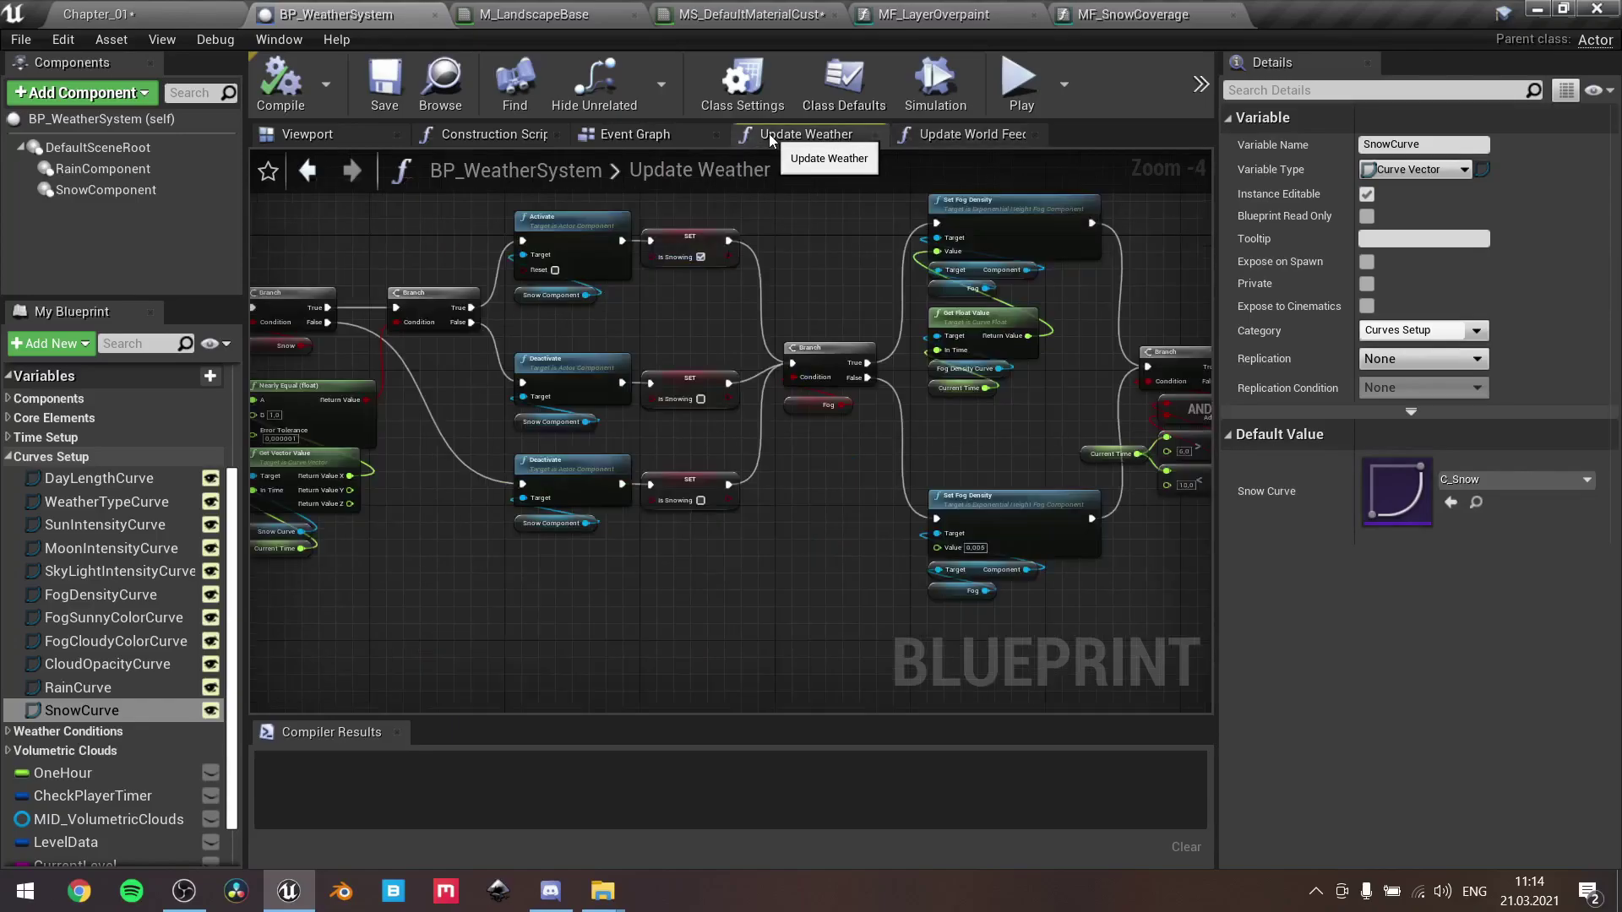
pyautogui.moveTo(423, 355); pyautogui.dragTo(1023, 361, button='right')
pyautogui.moveTo(361, 260); pyautogui.dragTo(748, 348, button='right')
pyautogui.moveTo(572, 523); pyautogui.dragTo(1113, 429, button='right')
pyautogui.scroll(2, 640, 380)
pyautogui.moveTo(742, 340); pyautogui.dragTo(61, 285, button='right')
pyautogui.moveTo(979, 495); pyautogui.dragTo(426, 689, button='right')
pyautogui.moveTo(550, 620); pyautogui.dragTo(850, 507, button='right')
pyautogui.scroll(2, 761, 594)
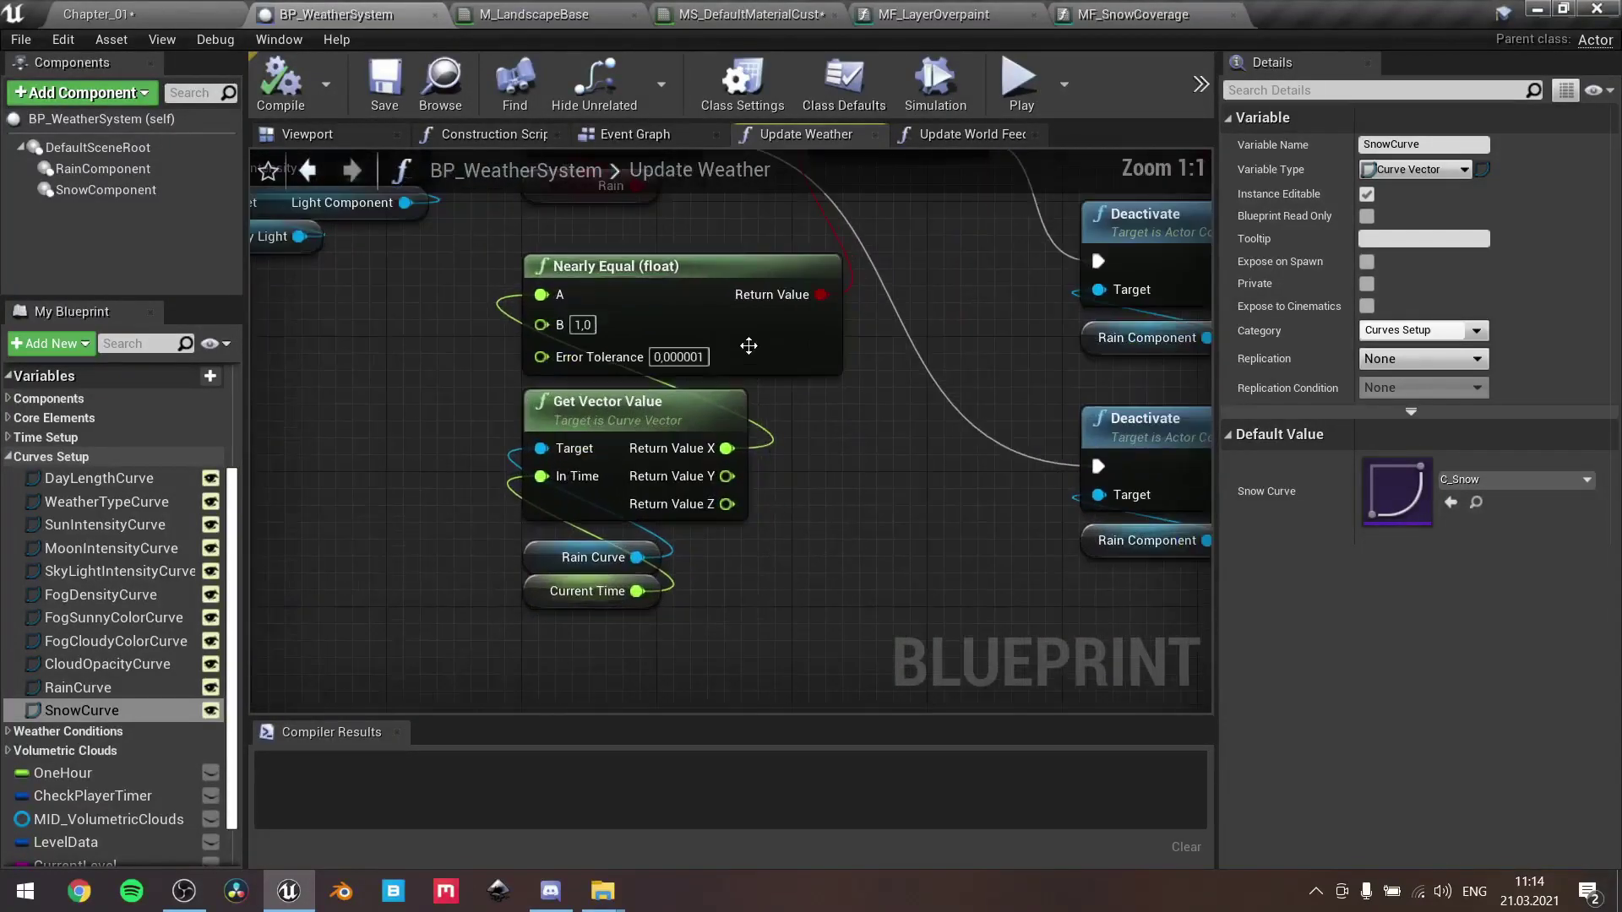
pyautogui.moveTo(731, 304); pyautogui.dragTo(713, 433, button='right')
pyautogui.moveTo(461, 368); pyautogui.dragTo(816, 716)
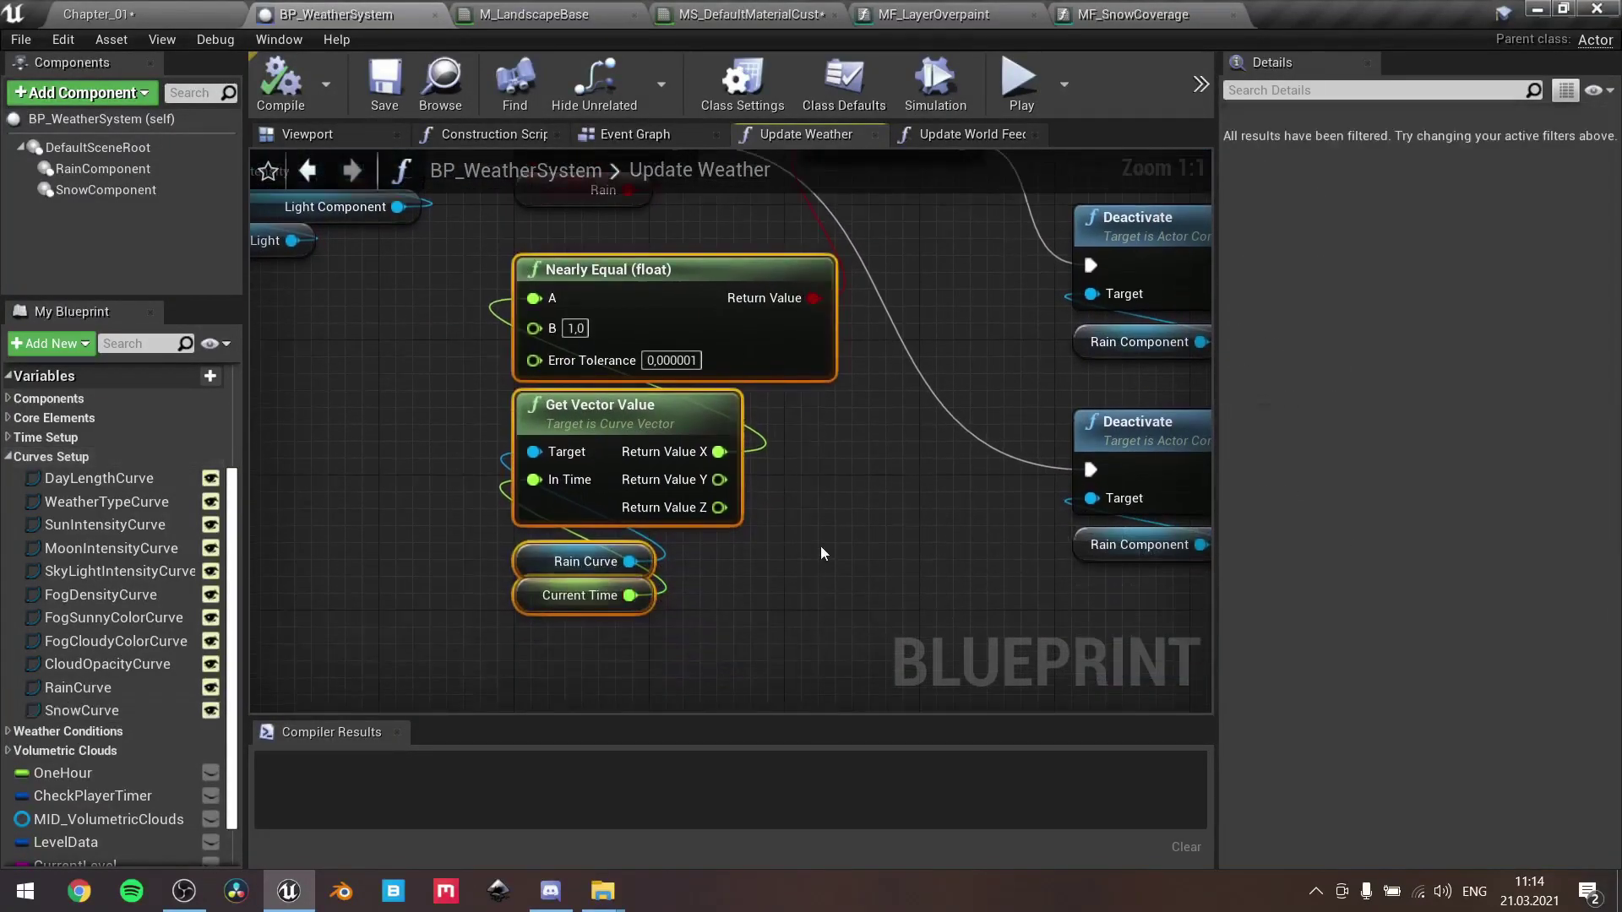
# Examine the matching snow curve check in Update Weather and return to the rain branch
pyautogui.scroll(-5, 819, 546)
pyautogui.moveTo(784, 559); pyautogui.dragTo(348, 409, button='right')
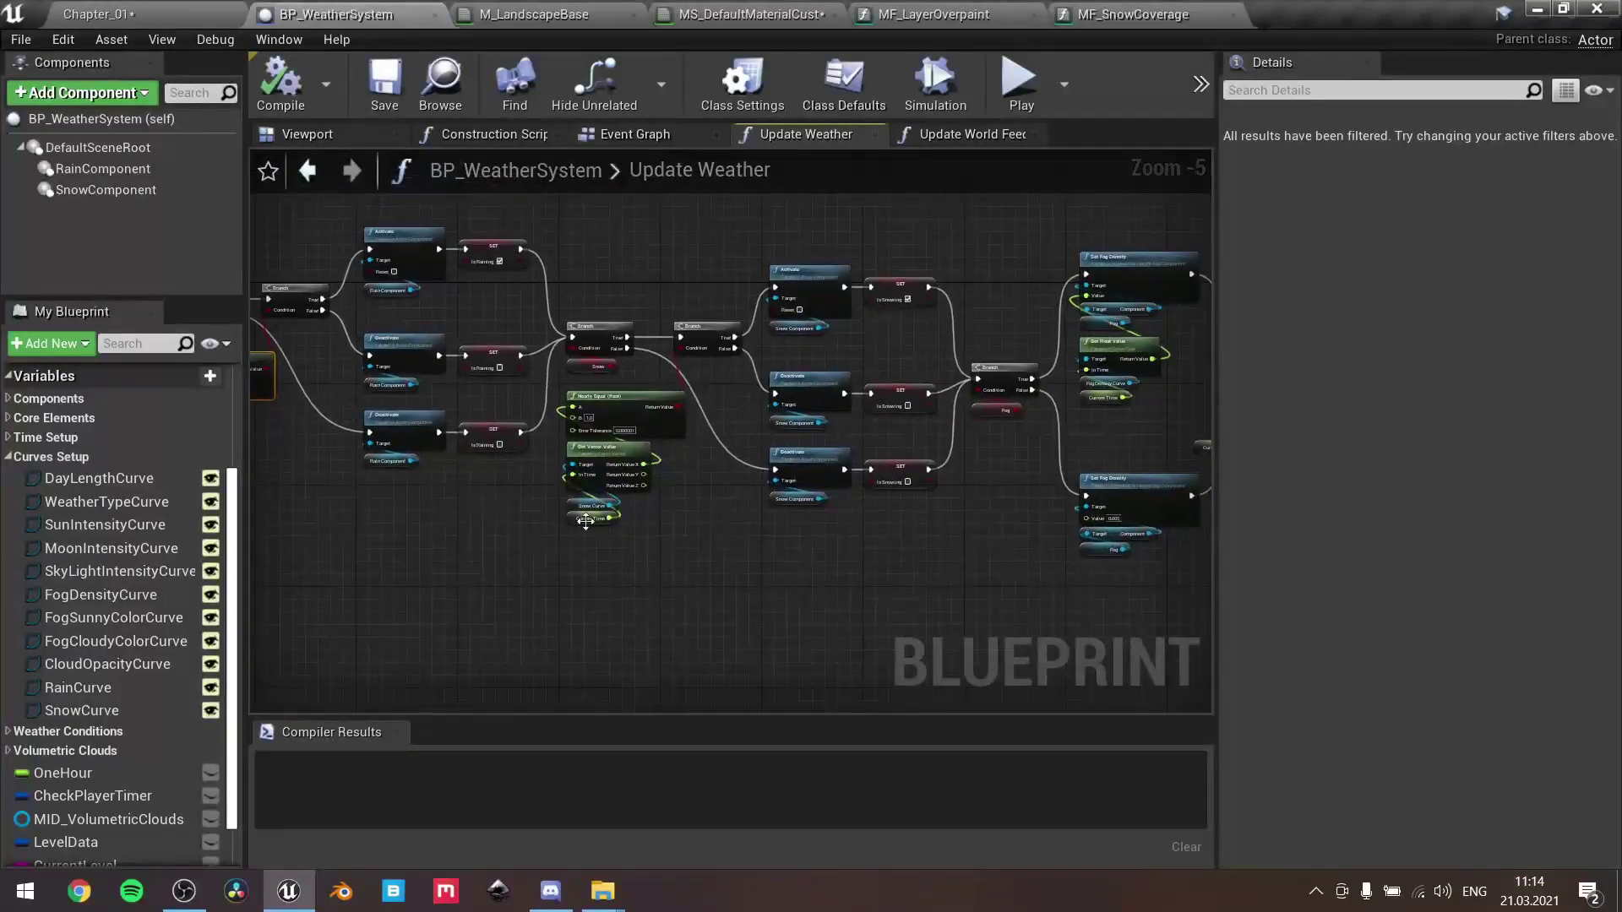
pyautogui.scroll(3, 623, 530)
pyautogui.moveTo(708, 530); pyautogui.dragTo(561, 264)
pyautogui.moveTo(475, 467); pyautogui.dragTo(560, 598, button='right')
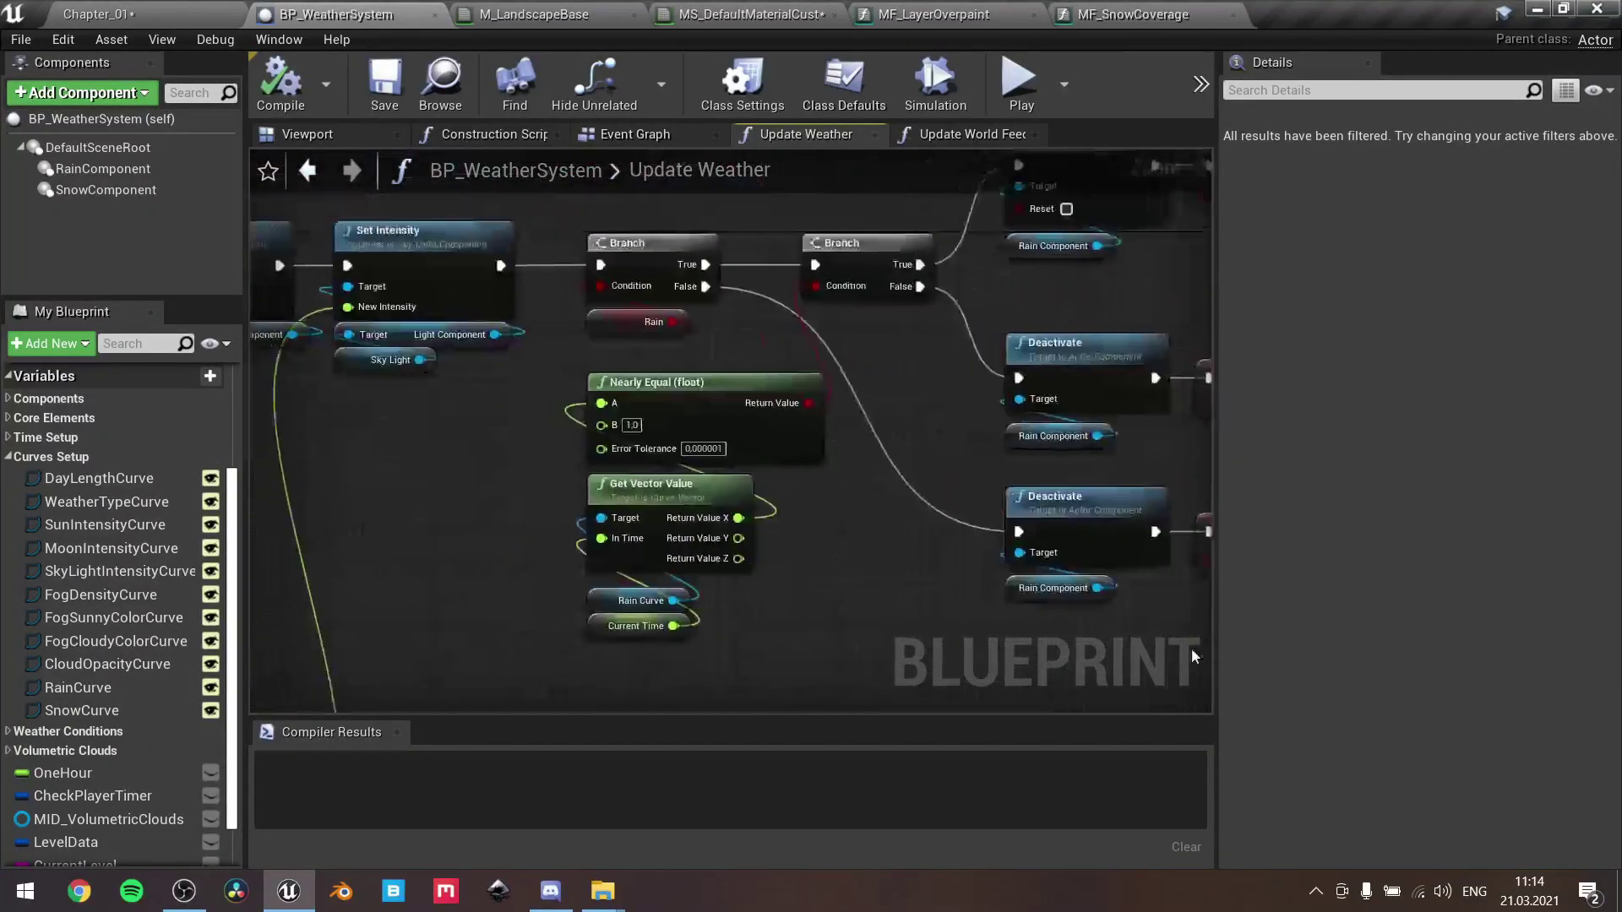
# Inspect the rain branch's Nearly Equal node and the curve nodes that feed the second Branch condition
pyautogui.scroll(2, 838, 602)
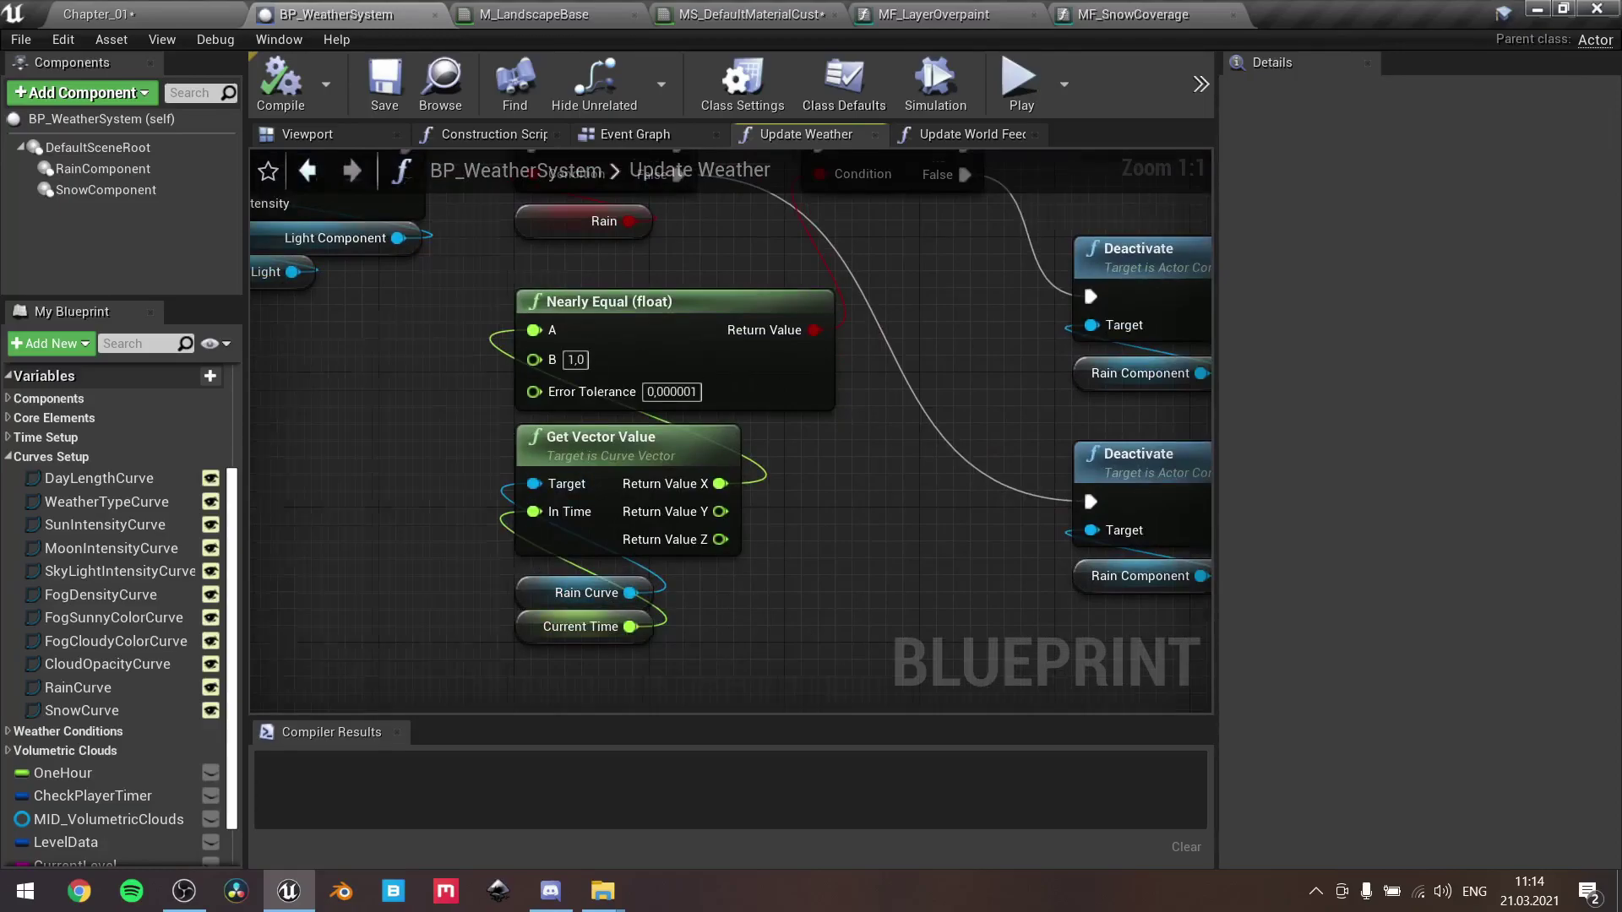
pyautogui.moveTo(846, 416); pyautogui.dragTo(838, 415, button='right')
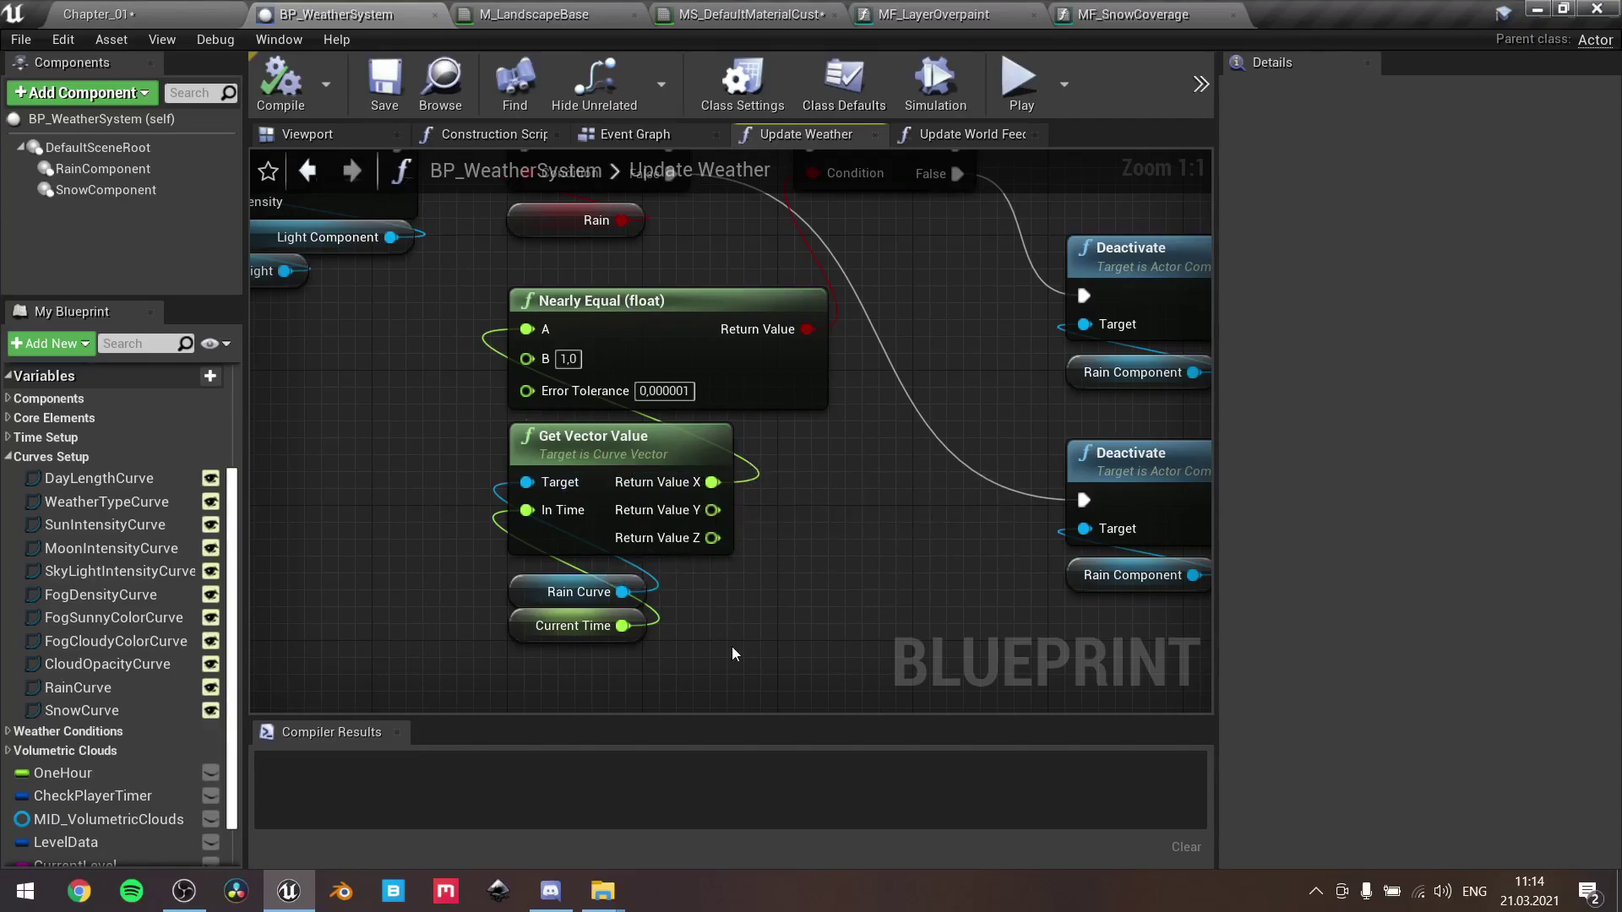
pyautogui.moveTo(728, 645); pyautogui.dragTo(695, 309)
pyautogui.moveTo(695, 309); pyautogui.dragTo(628, 430, button='right')
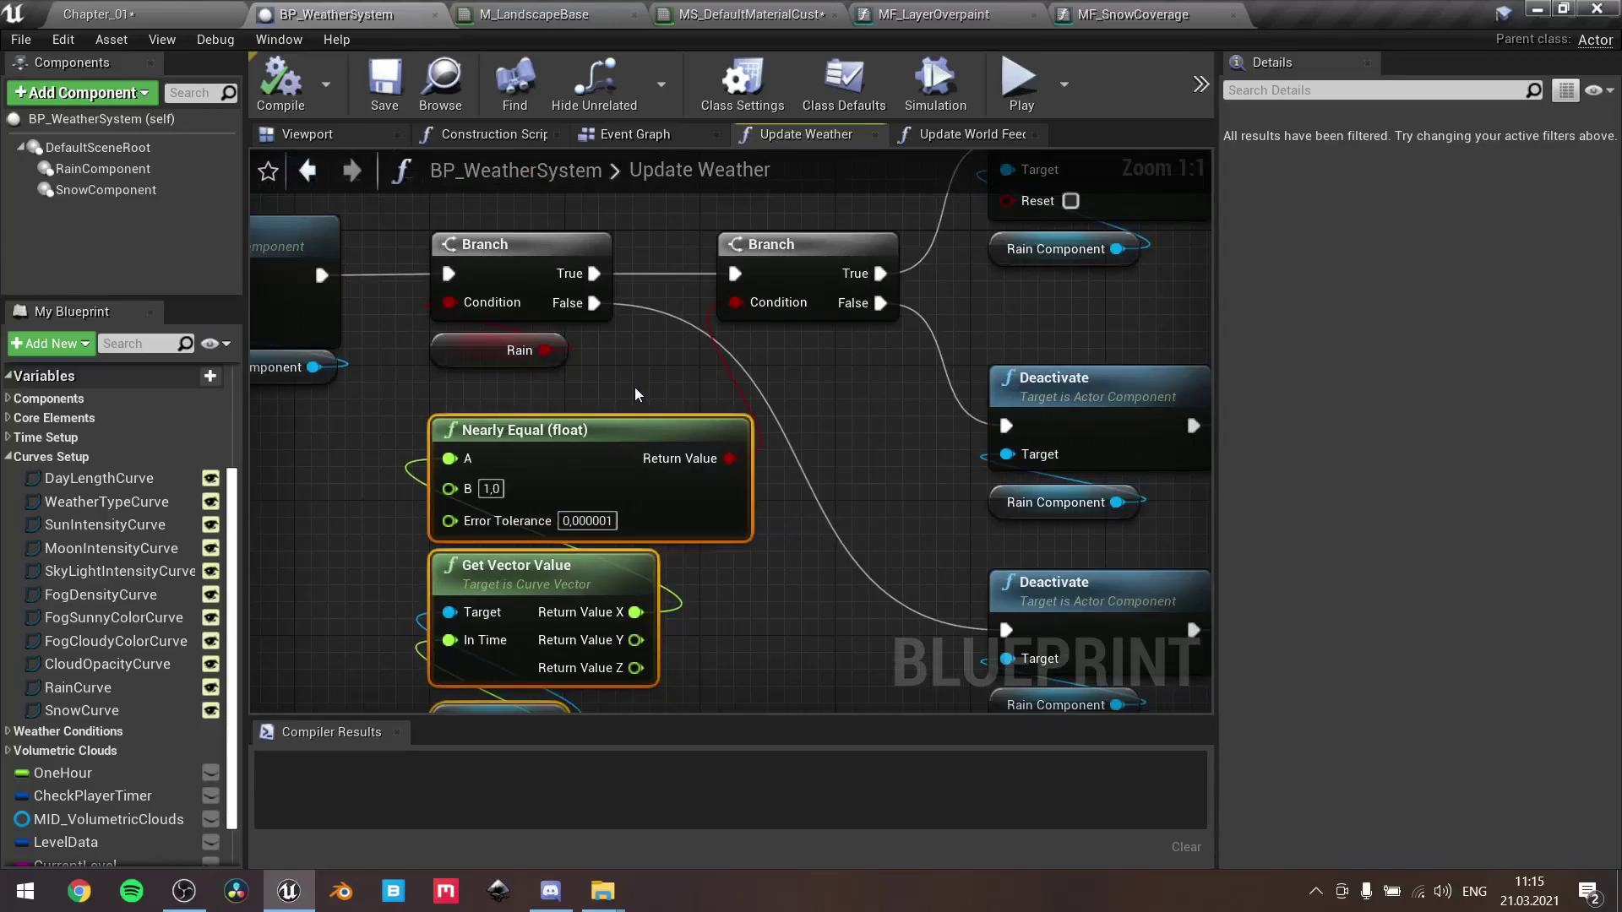
pyautogui.click(634, 399)
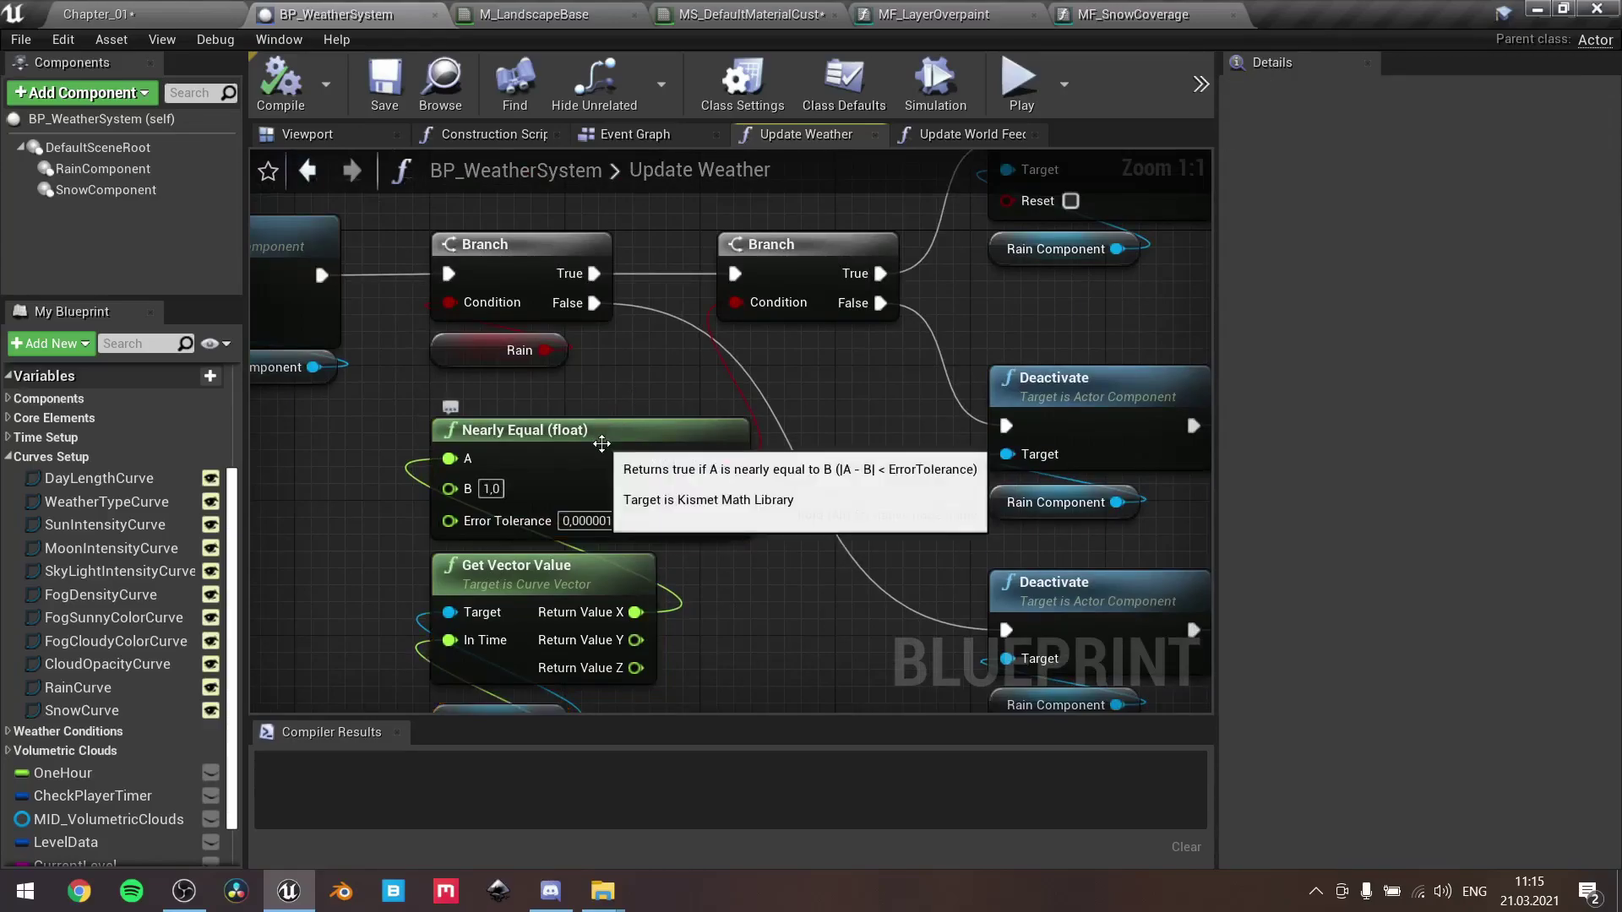
pyautogui.click(601, 444)
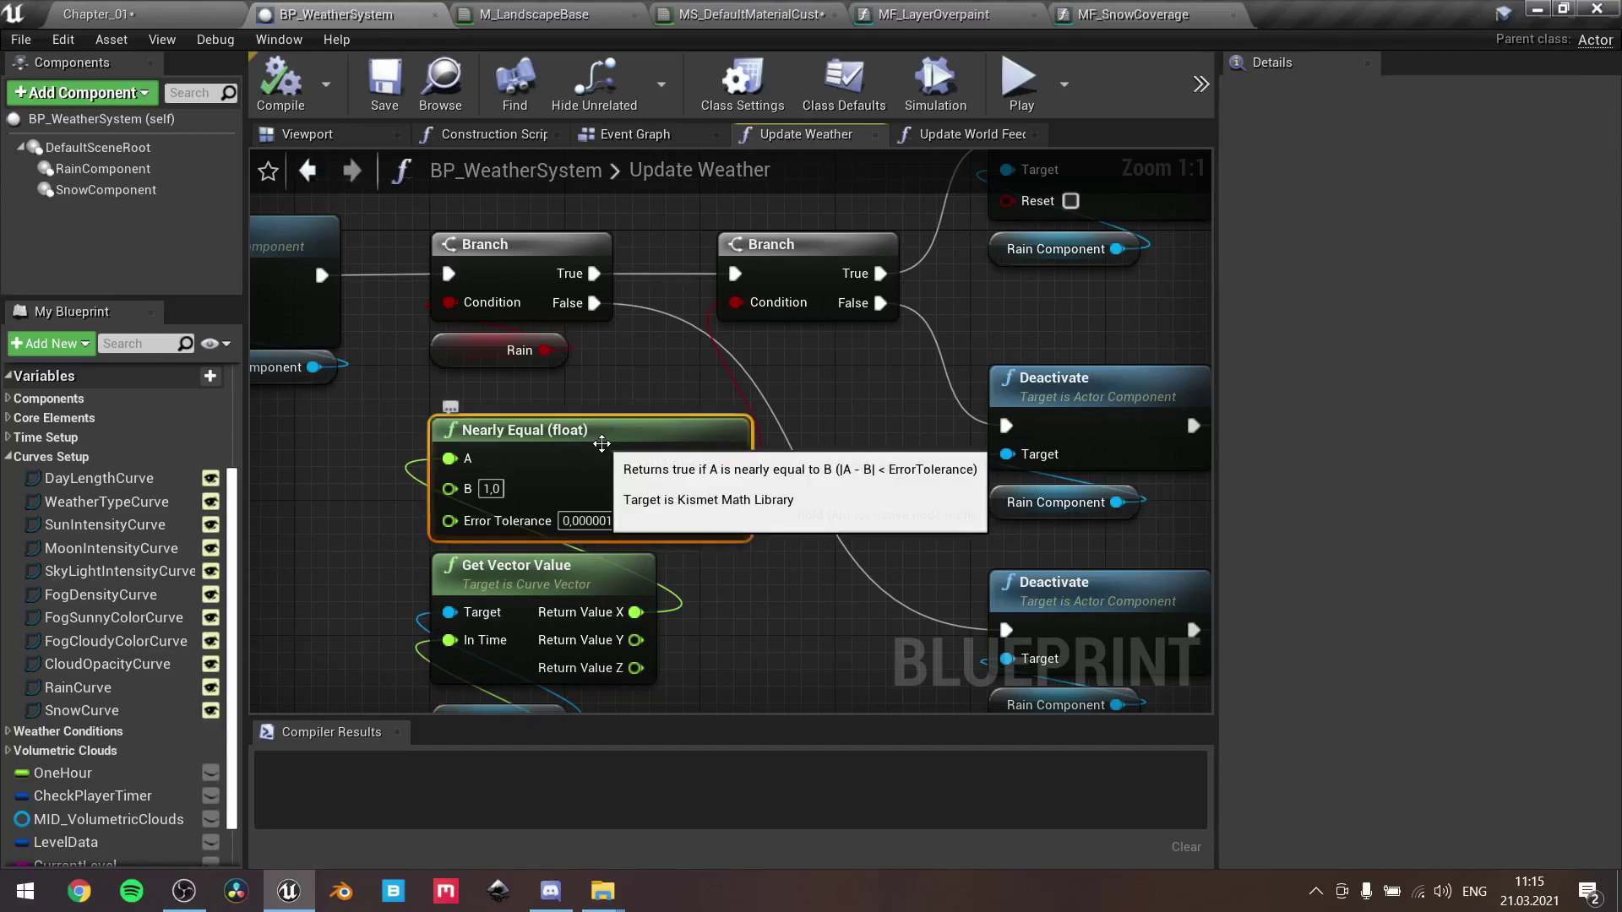
pyautogui.click(798, 555)
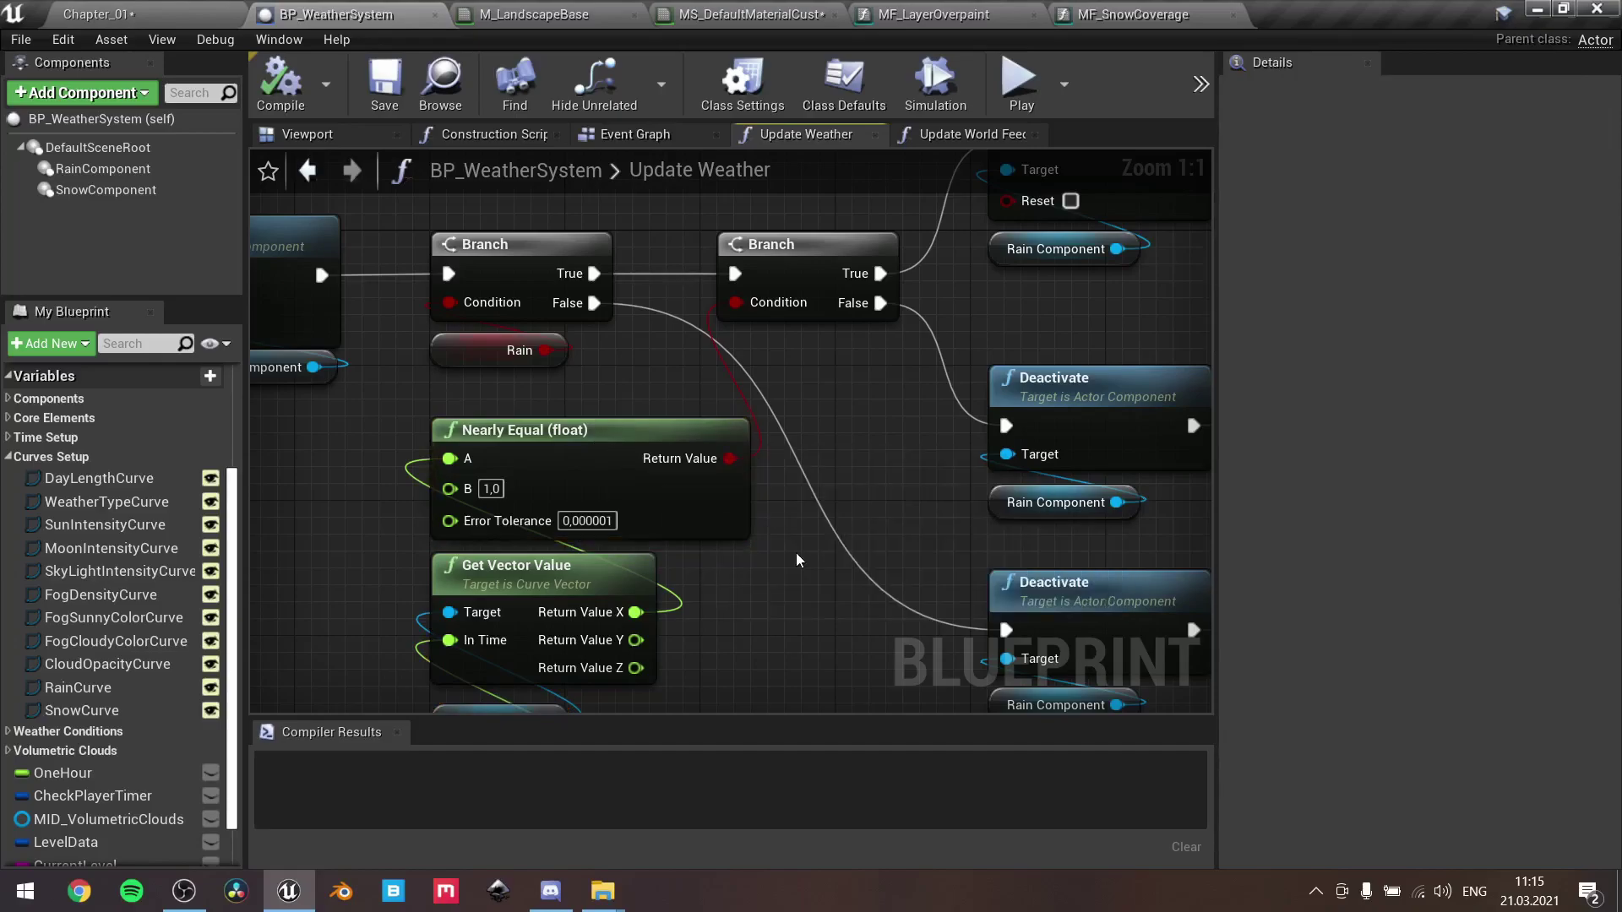
# Inspect how Rain Curve and Current Time feed the Get Vector Value node in the rain branch
pyautogui.scroll(-2, 801, 558)
pyautogui.moveTo(848, 566); pyautogui.dragTo(255, 399, button='right')
pyautogui.moveTo(452, 497); pyautogui.dragTo(1188, 511, button='right')
pyautogui.scroll(1, 676, 486)
pyautogui.moveTo(551, 581); pyautogui.dragTo(472, 465)
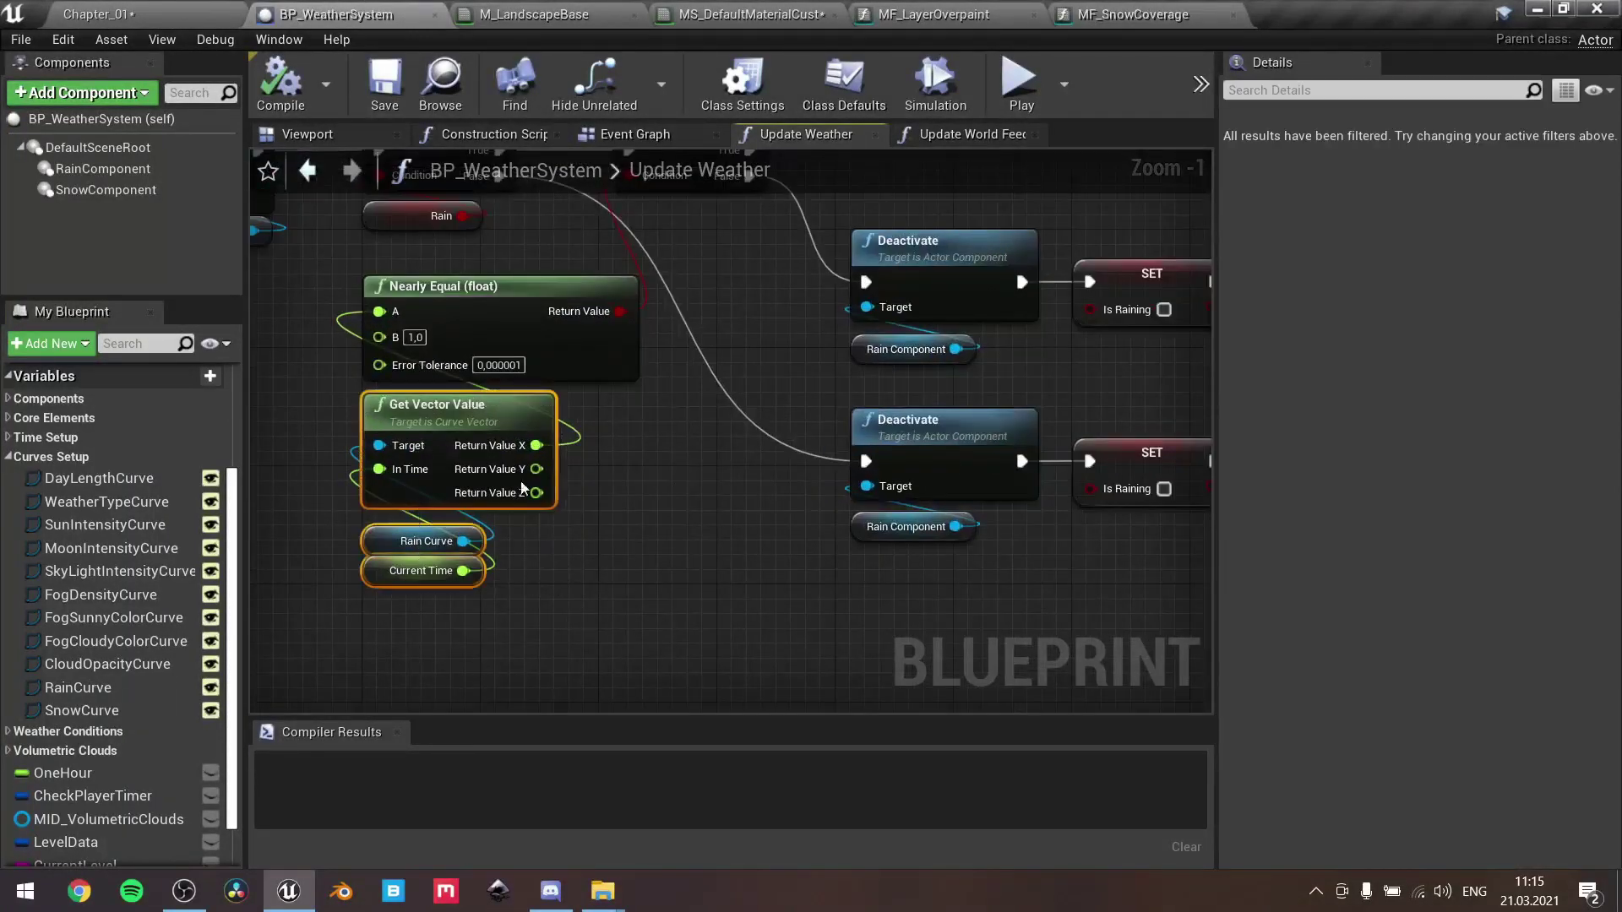
pyautogui.click(647, 535)
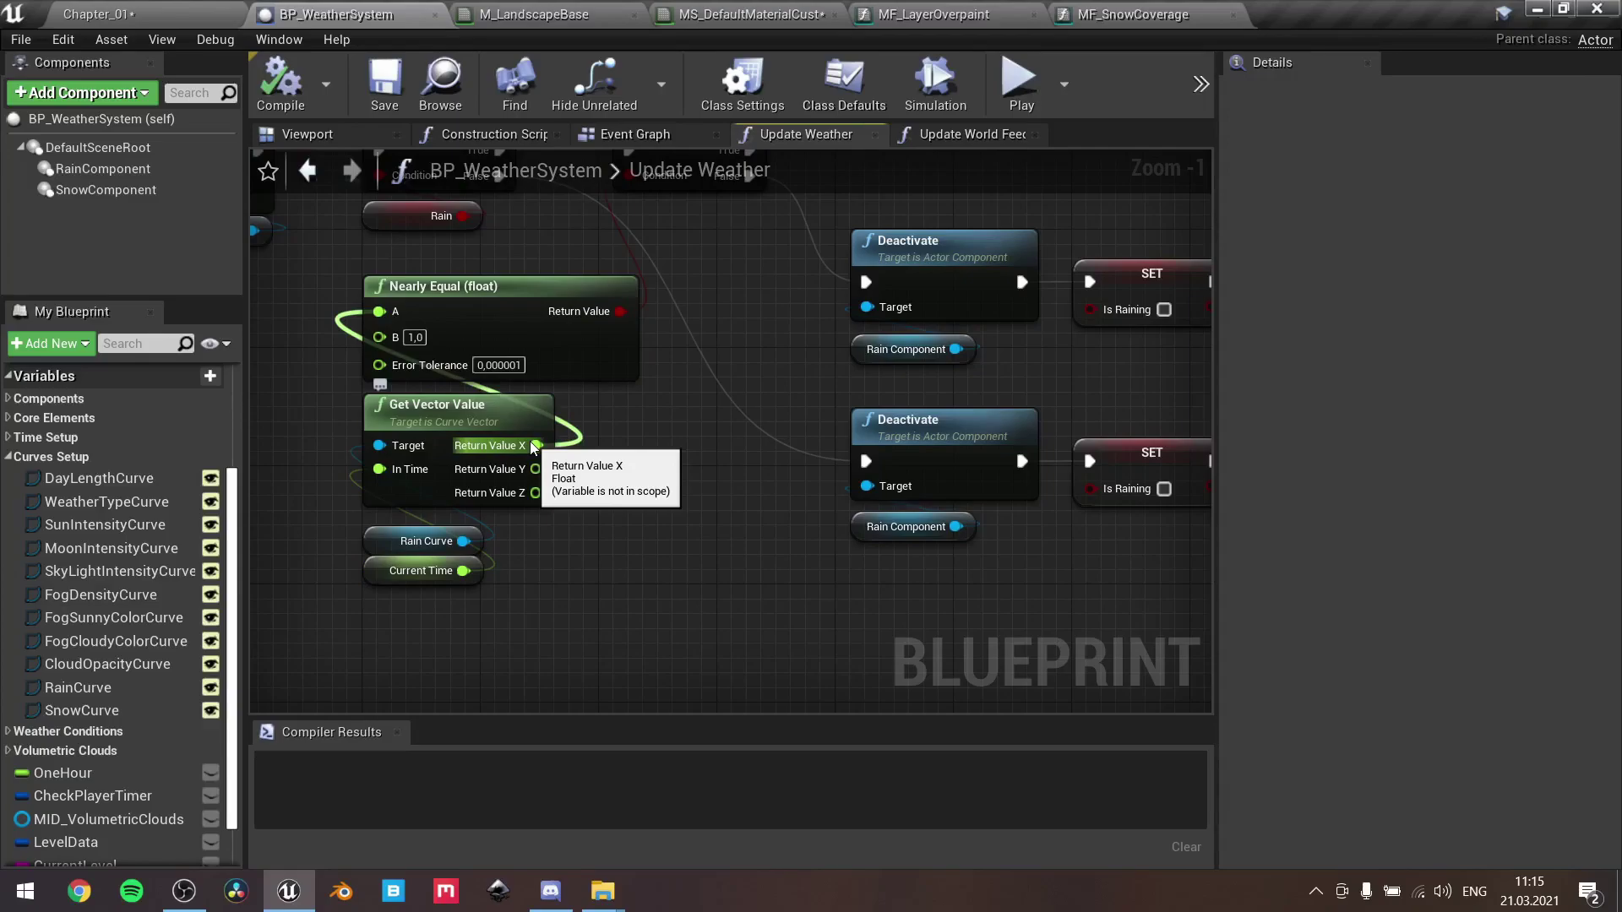
# Demonstrate recombining and splitting the Return Value pin on a temporary copy of the Get Vector Value node
pyautogui.click(511, 414)
pyautogui.hotkey('ctrl', 'c')
pyautogui.hotkey('ctrl', 'v')
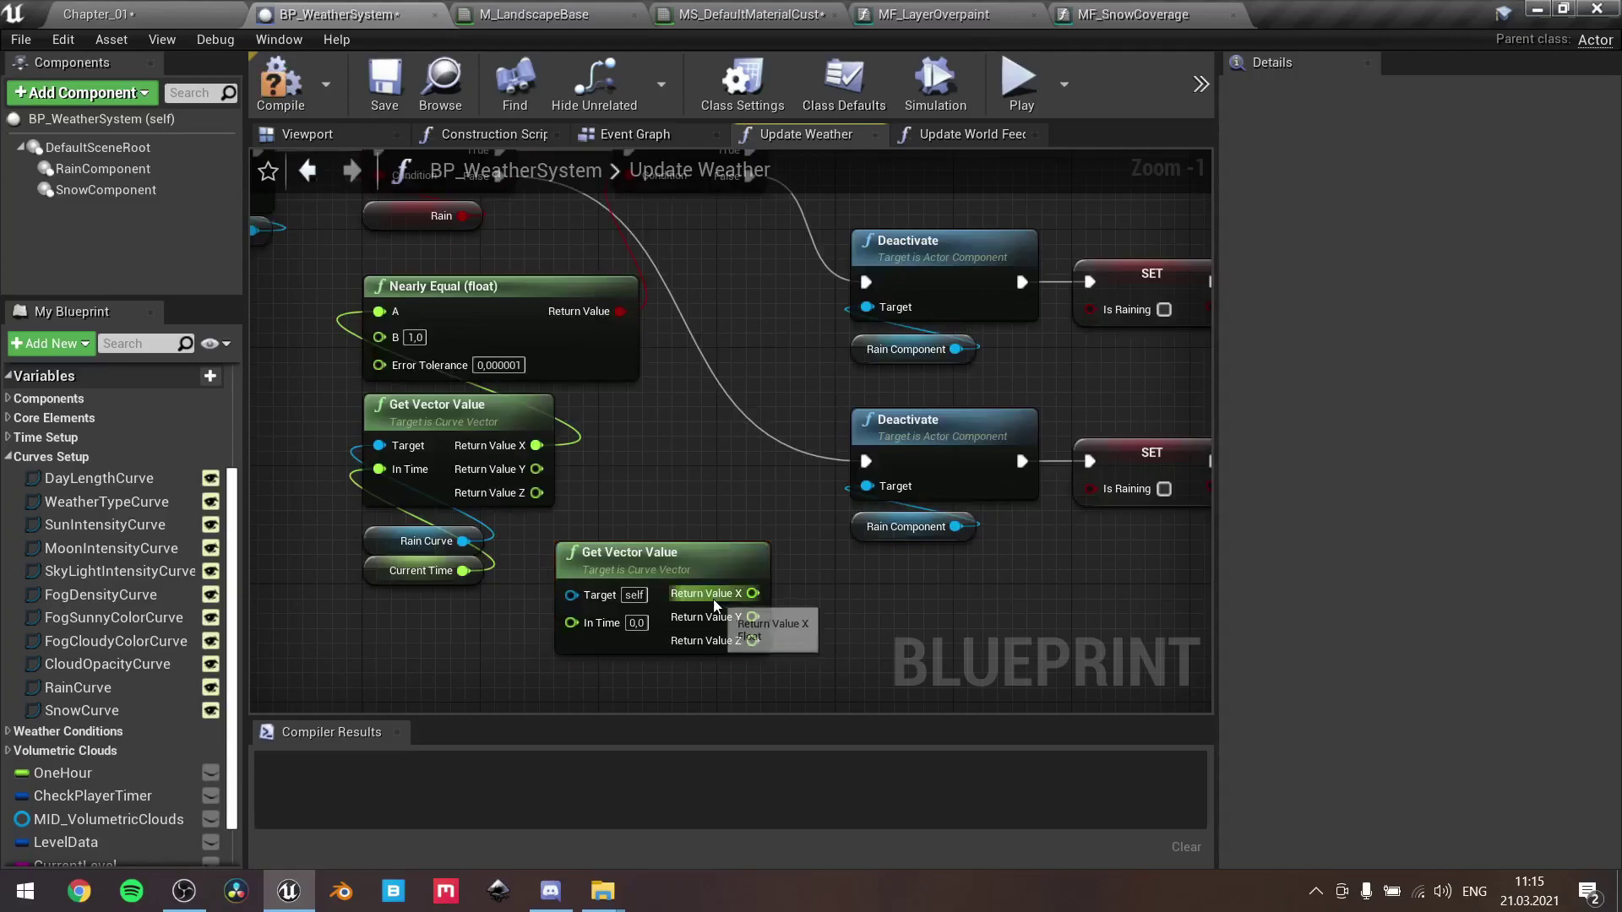
pyautogui.rightClick(713, 600)
pyautogui.click(804, 674)
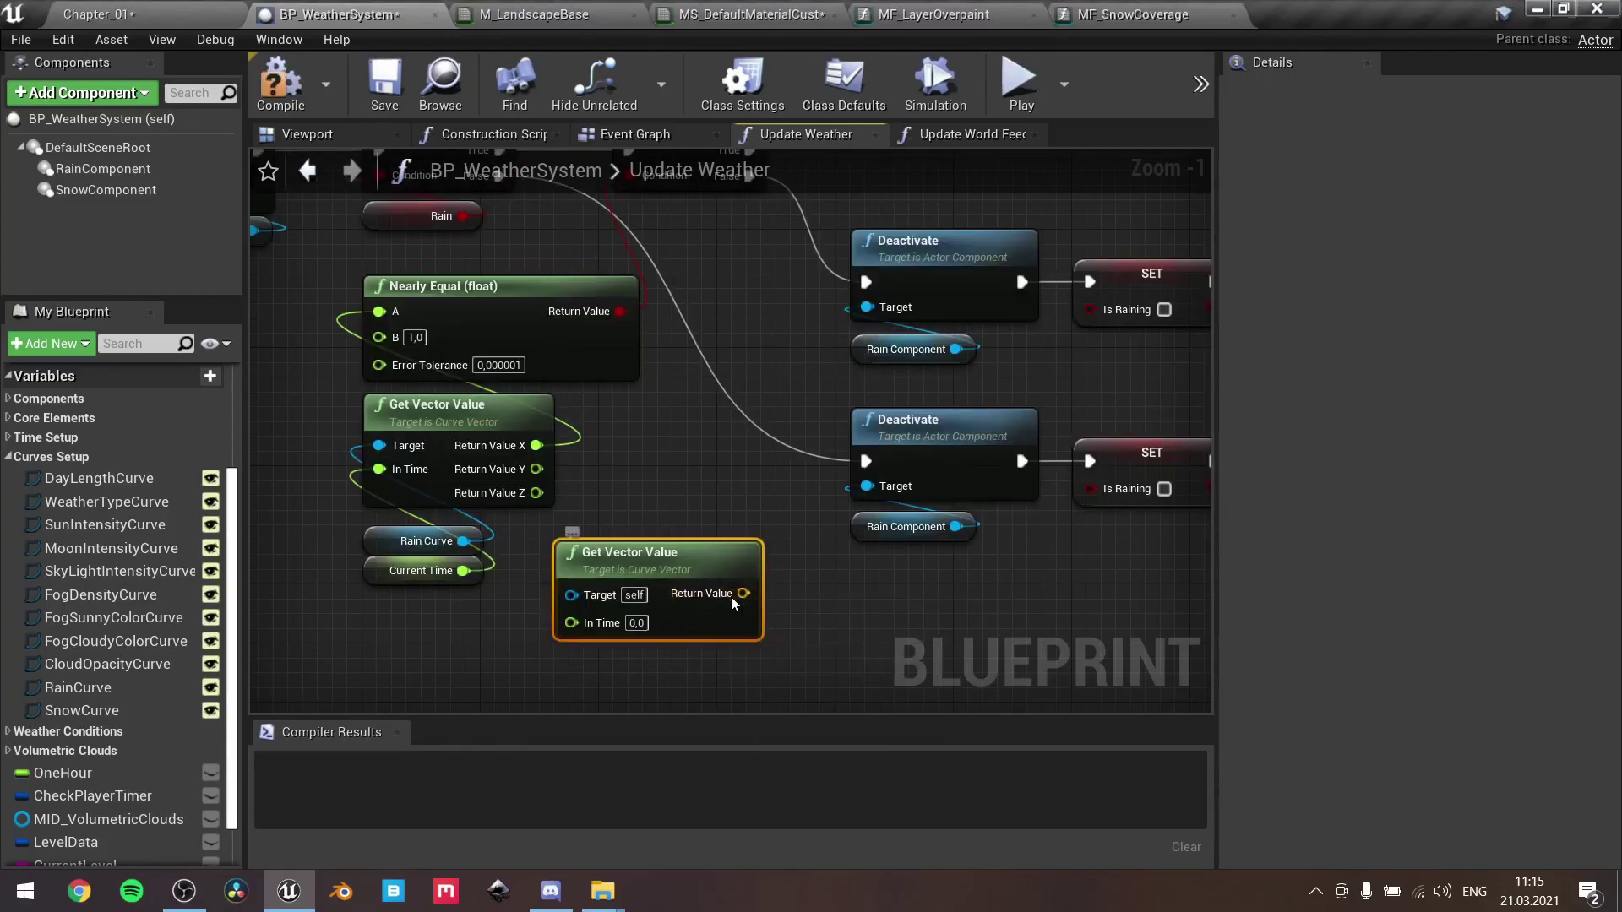
pyautogui.rightClick(732, 597)
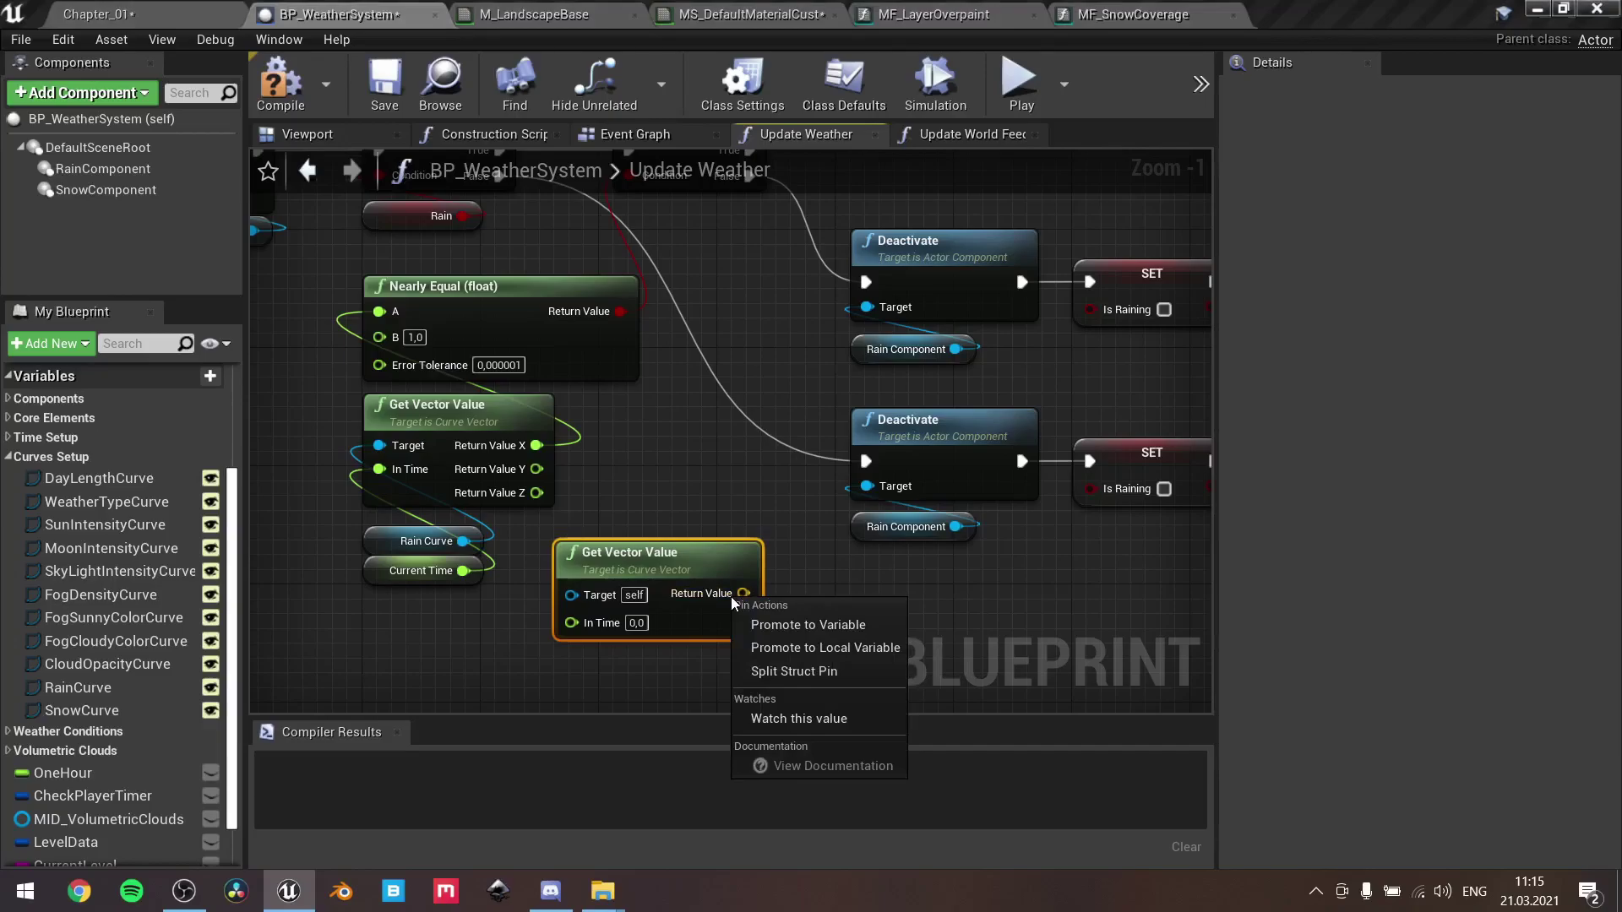
pyautogui.click(785, 674)
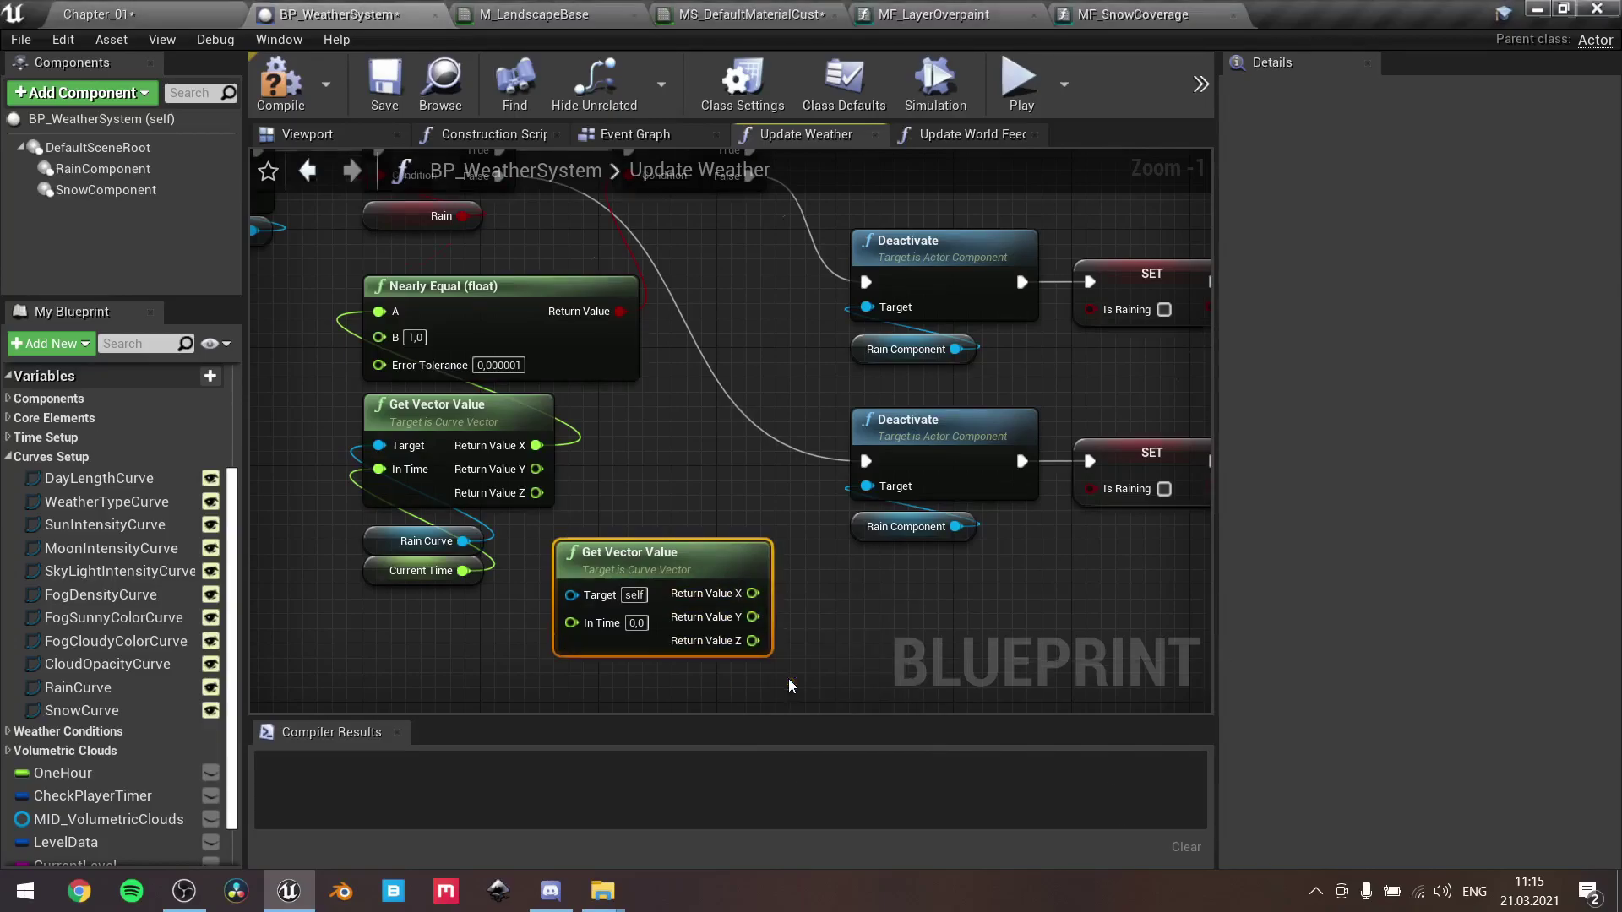
pyautogui.press('Delete')
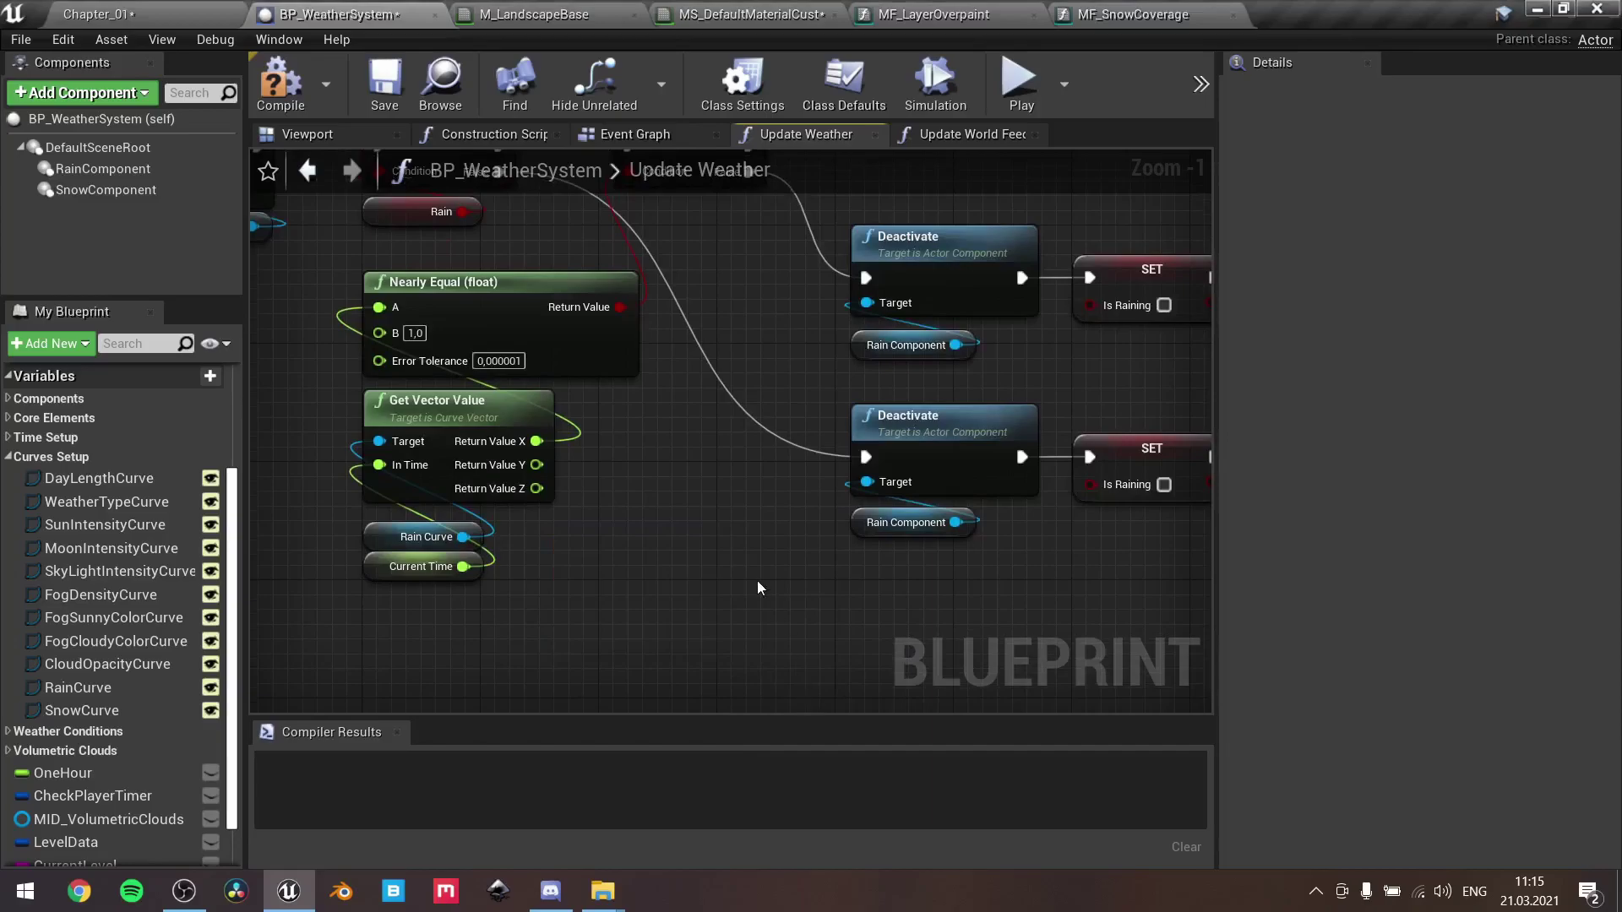
# Review the rain branch logic and compare it with the Snow Curve check in the snow branch
pyautogui.moveTo(650, 441); pyautogui.dragTo(826, 555, button='right')
pyautogui.scroll(-1, 827, 553)
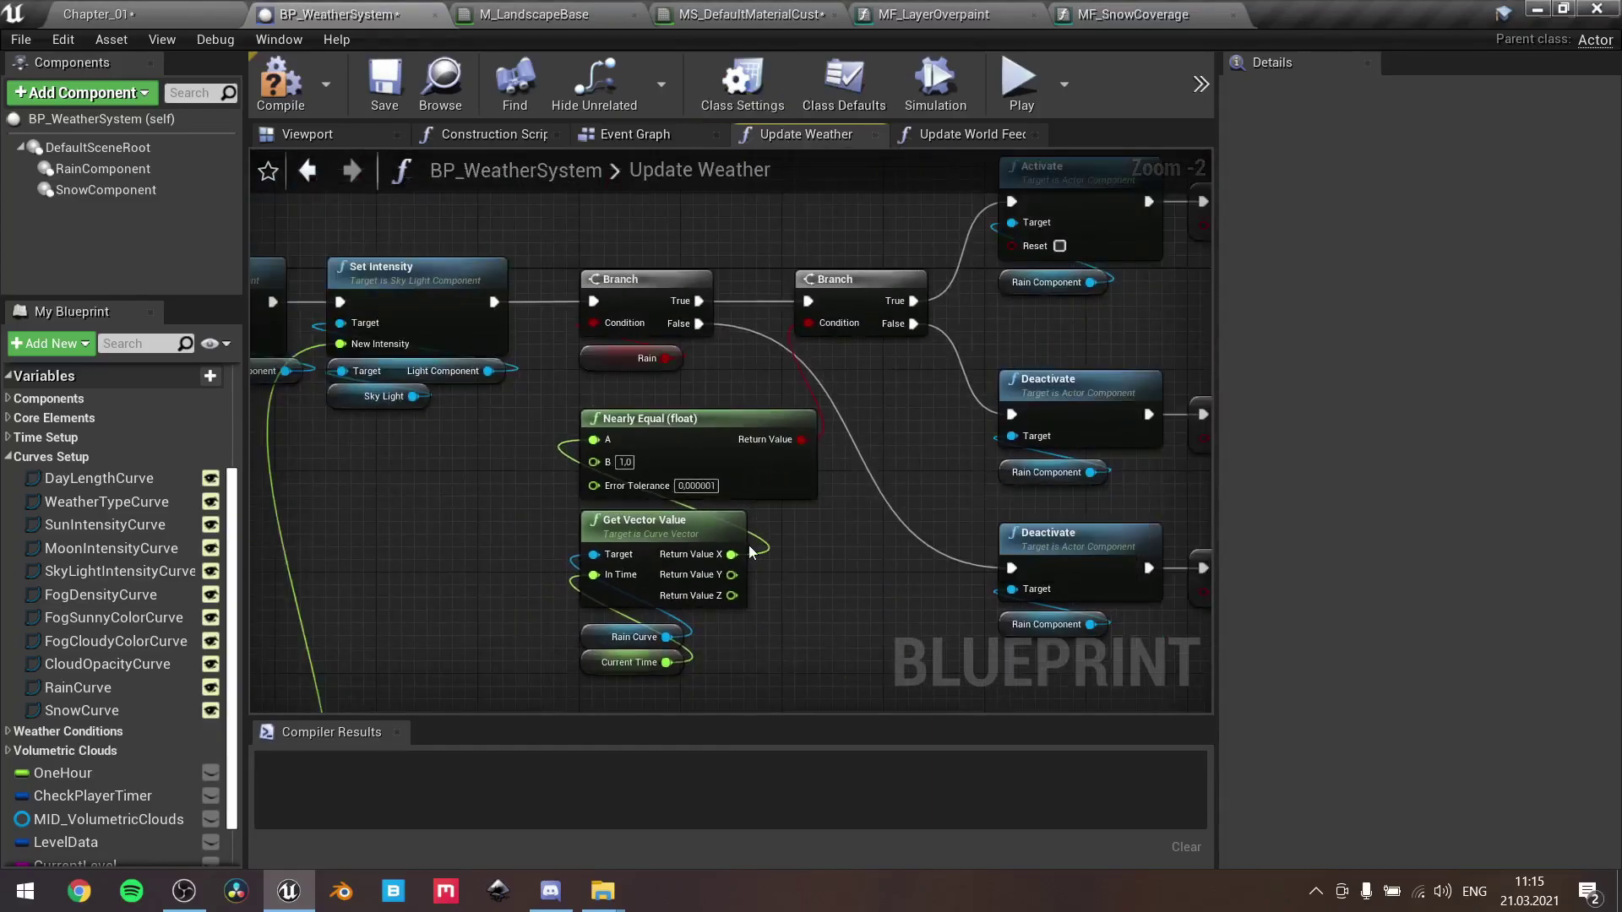
pyautogui.scroll(1, 728, 553)
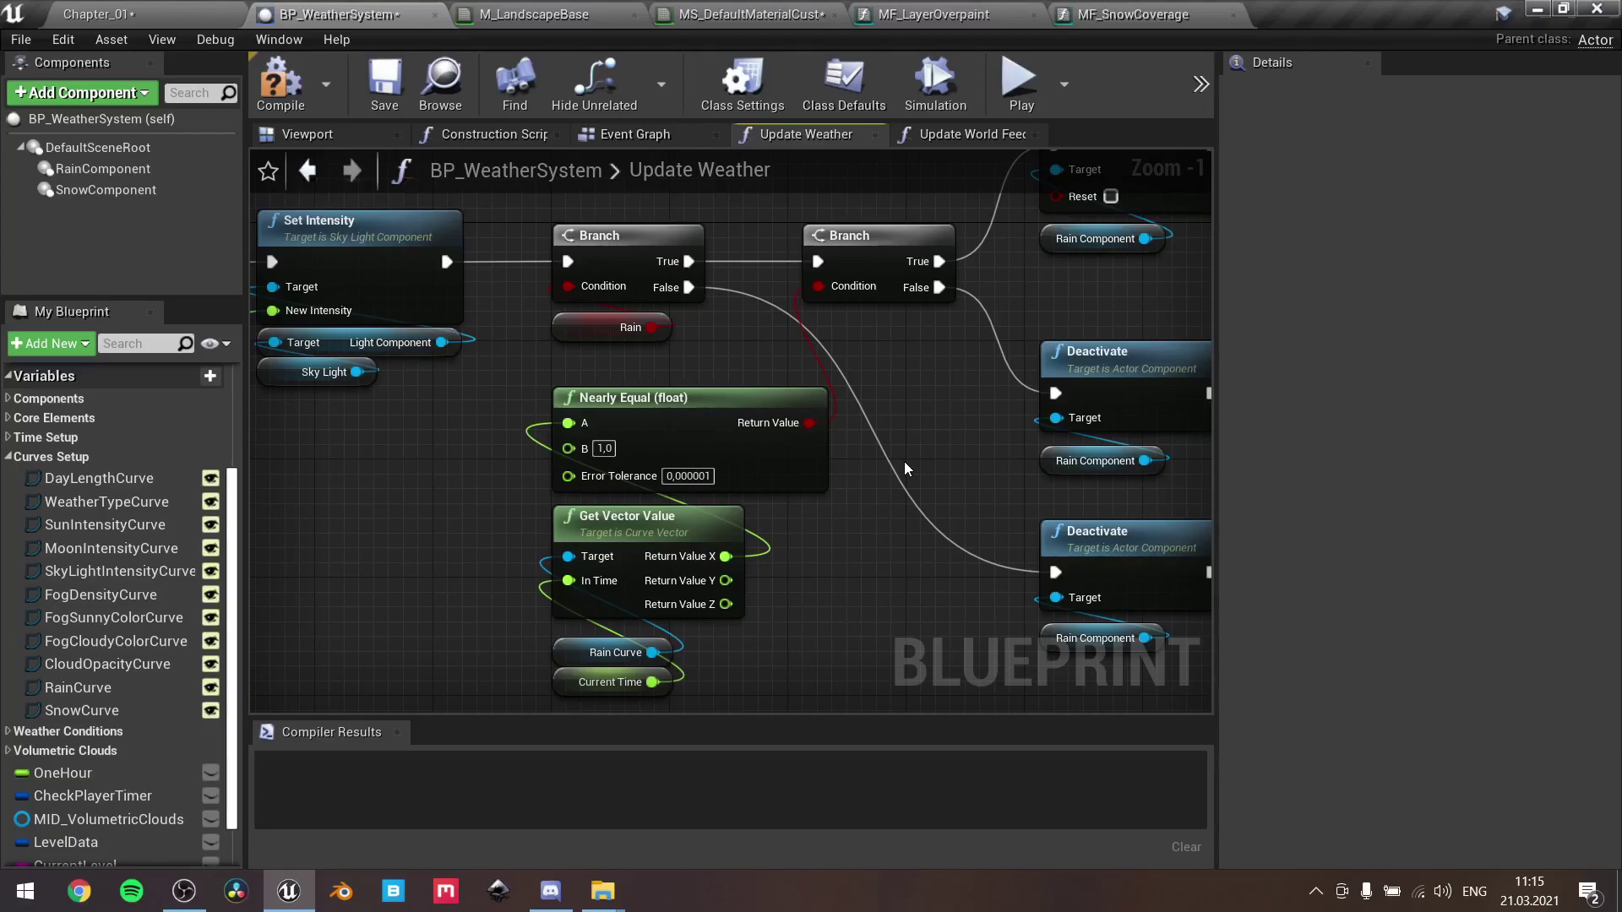
pyautogui.scroll(-2, 904, 462)
pyautogui.moveTo(905, 462); pyautogui.dragTo(118, 284, button='right')
pyautogui.scroll(3, 680, 317)
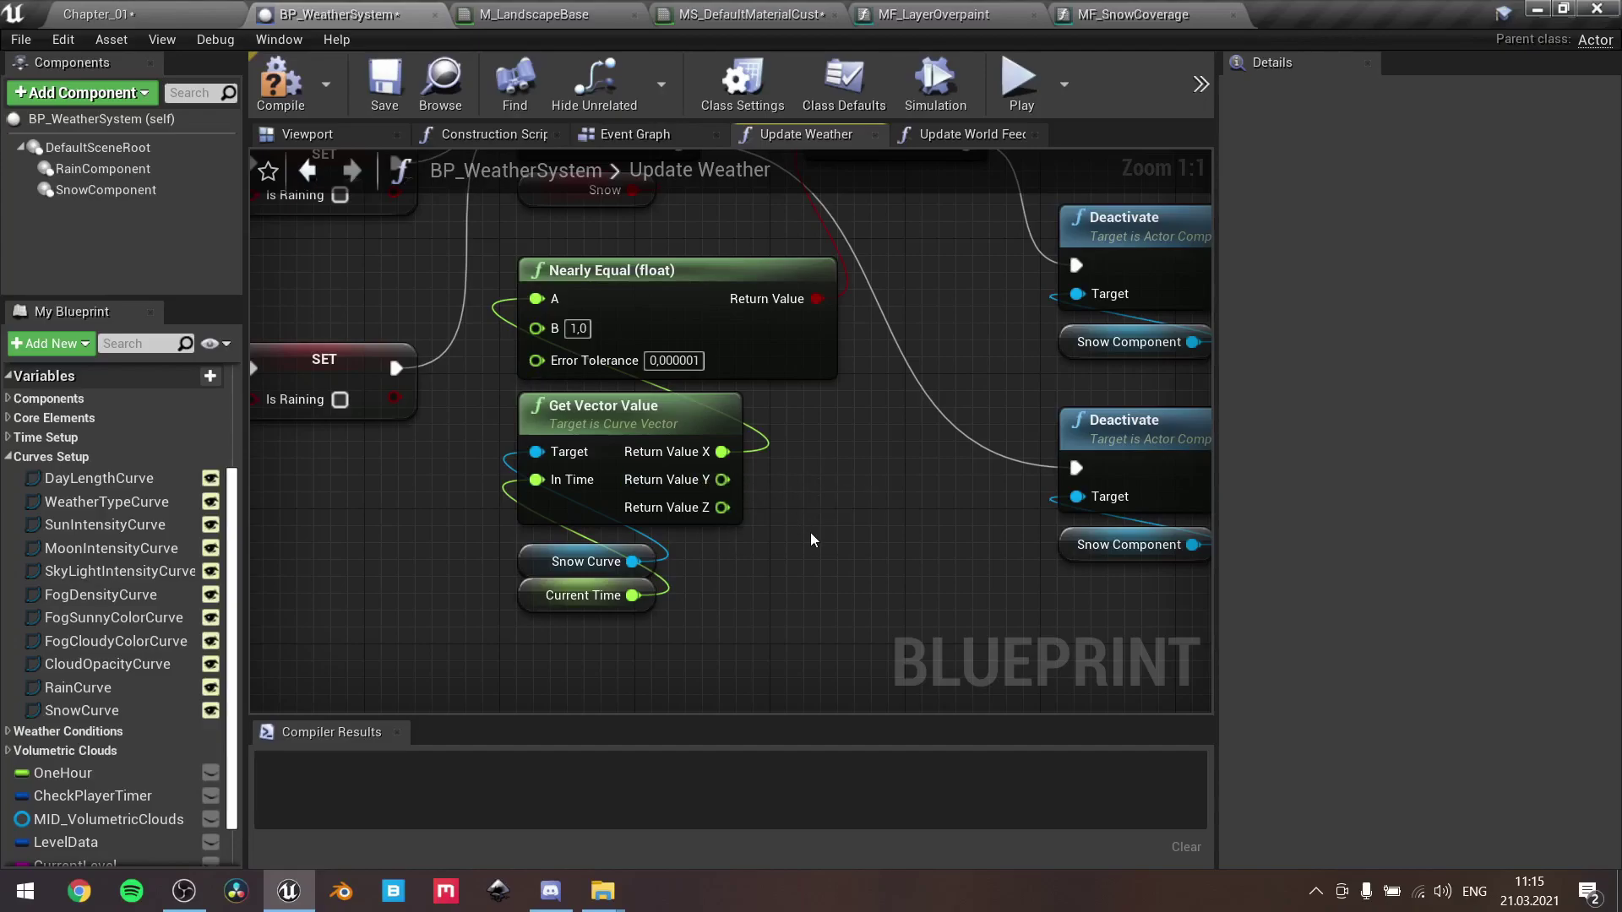
# Highlight the curve check nodes of the rain branch and the snow branch, and survey the rest of Update Weather
pyautogui.scroll(-2, 810, 532)
pyautogui.moveTo(809, 533); pyautogui.dragTo(1208, 522, button='right')
pyautogui.moveTo(481, 451); pyautogui.dragTo(682, 546, button='right')
pyautogui.moveTo(655, 607); pyautogui.dragTo(365, 328)
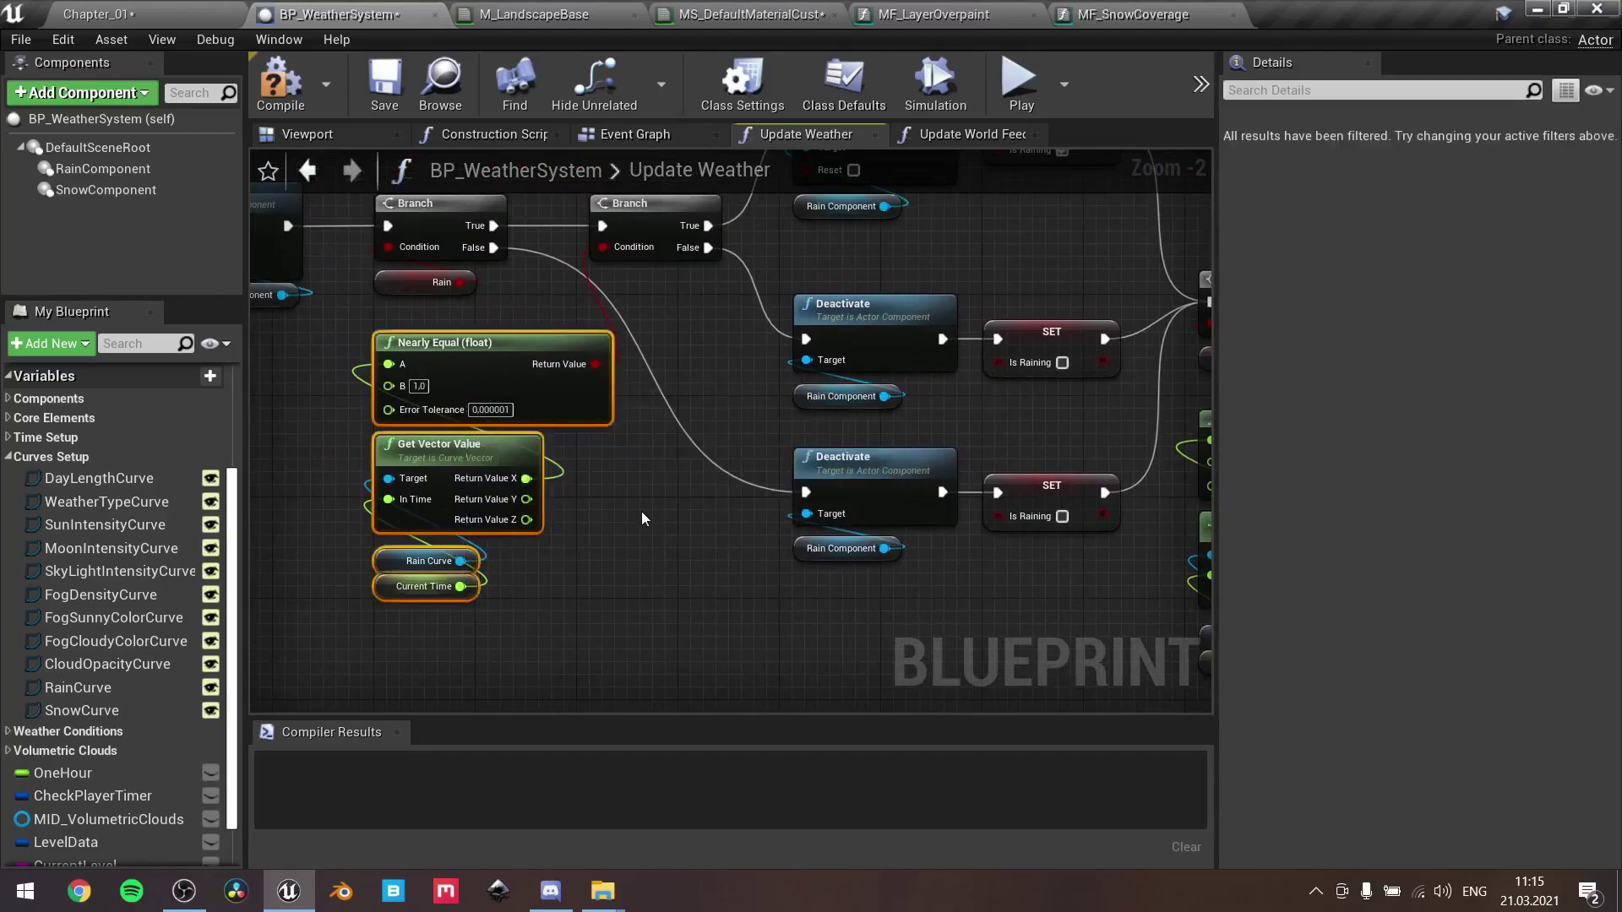
pyautogui.moveTo(759, 581); pyautogui.dragTo(315, 555, button='right')
pyautogui.moveTo(886, 656); pyautogui.dragTo(804, 424)
pyautogui.click(1031, 566)
pyautogui.scroll(-2, 1047, 546)
pyautogui.moveTo(1047, 546); pyautogui.dragTo(441, 488, button='right')
pyautogui.scroll(-2, 483, 499)
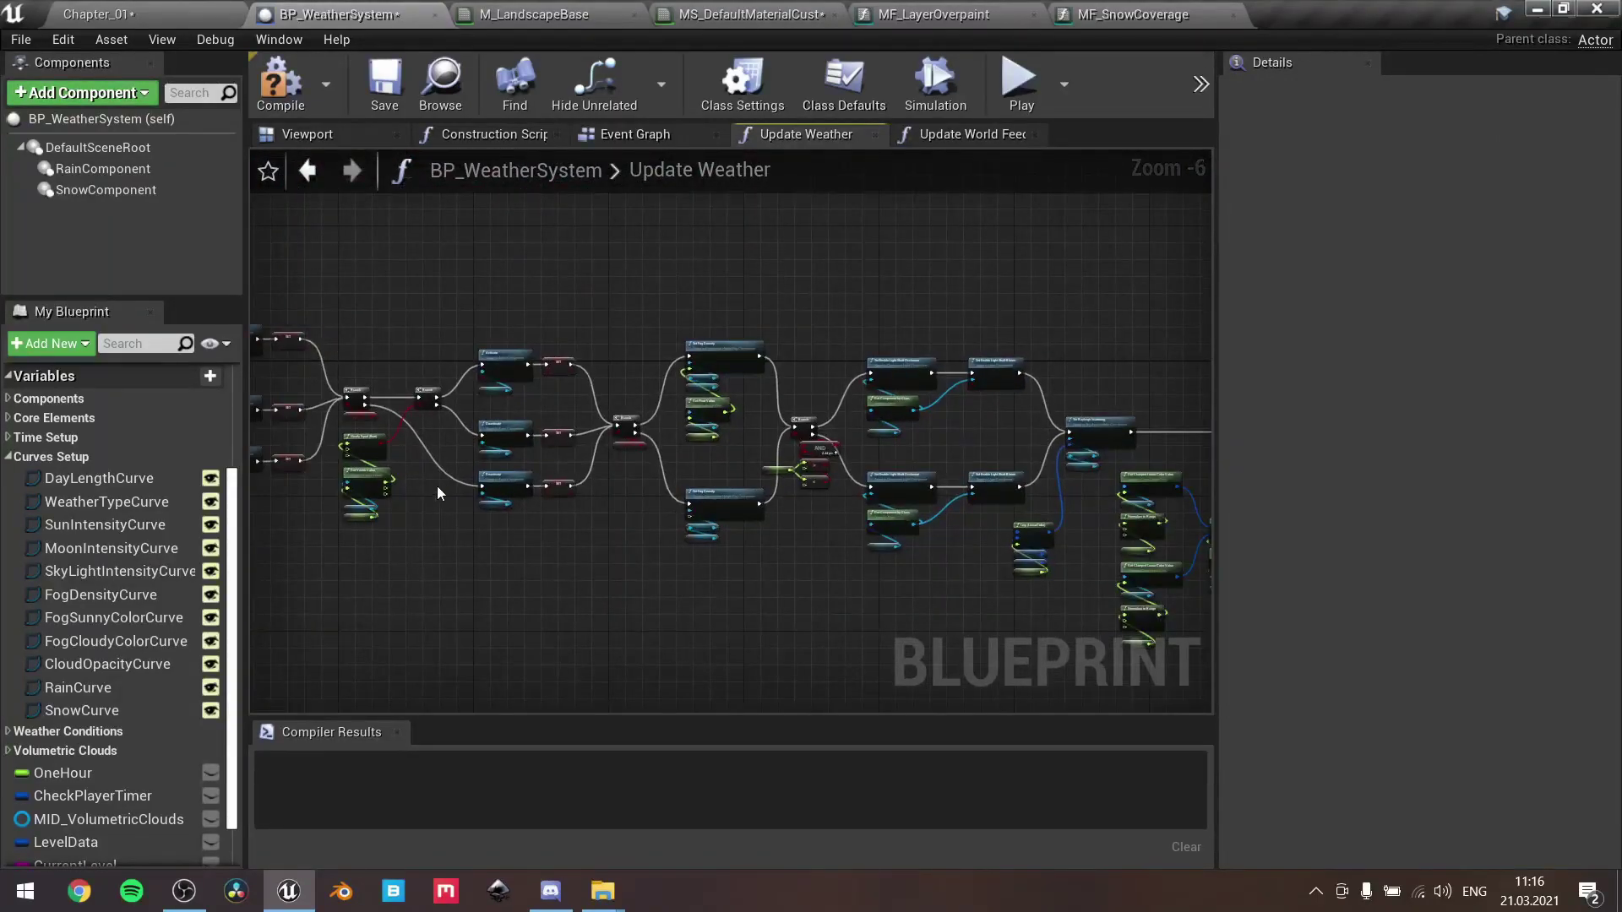
# Collapse the Curves Setup variables and open the UpdateWorldFeedback function to review its Set Vector Parameter Value and Make Color nodes
pyautogui.click(15, 461)
pyautogui.click(11, 458)
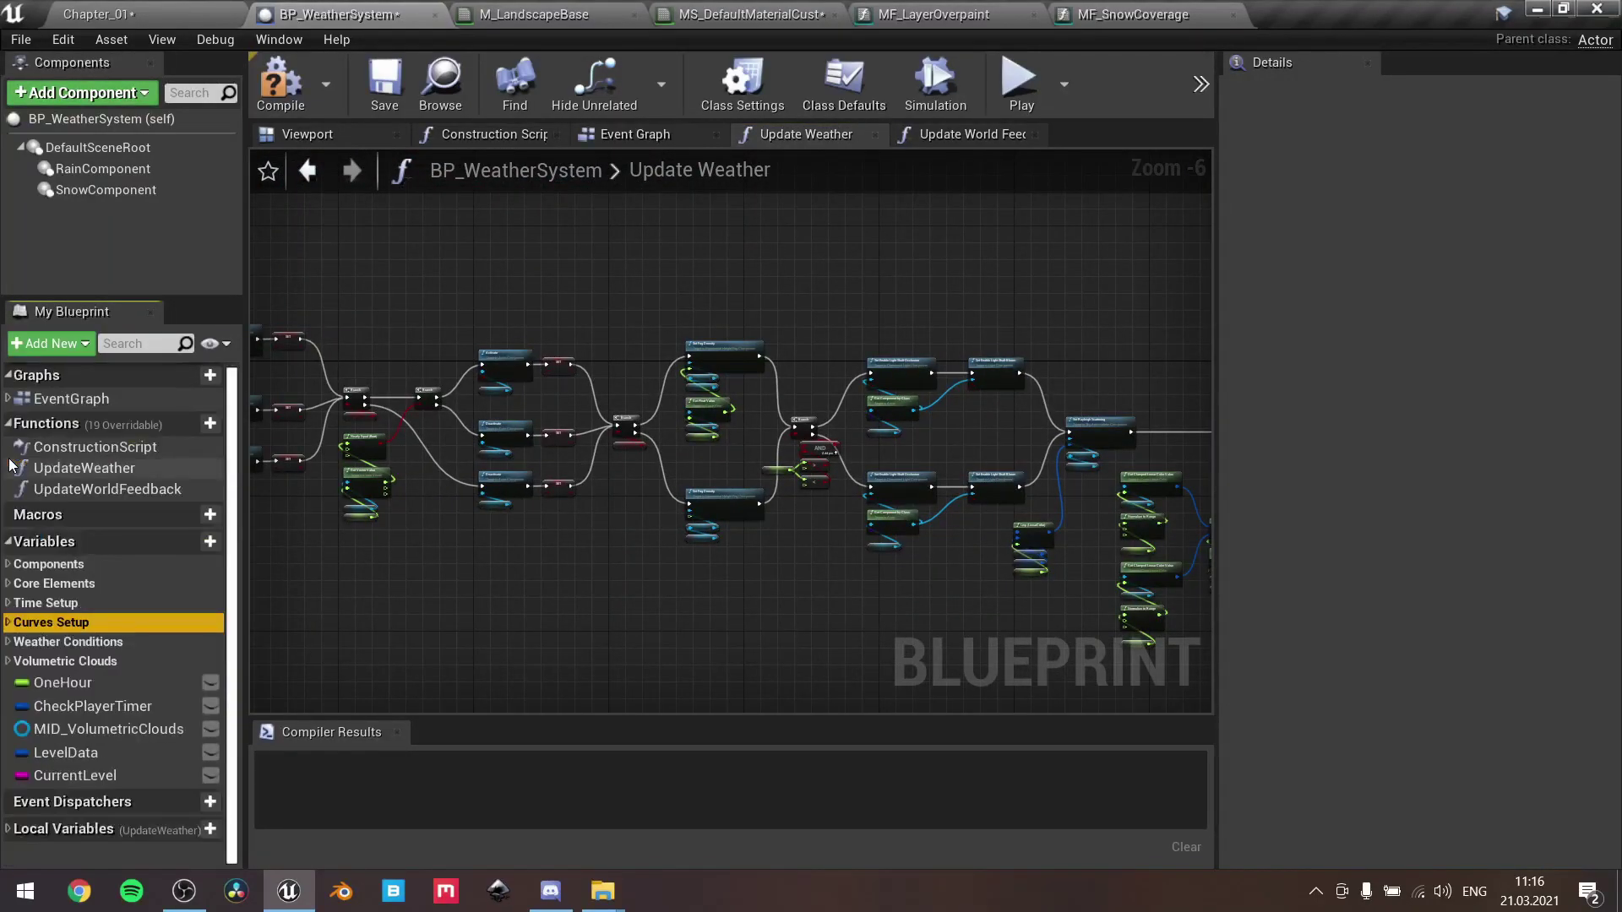
pyautogui.doubleClick(112, 497)
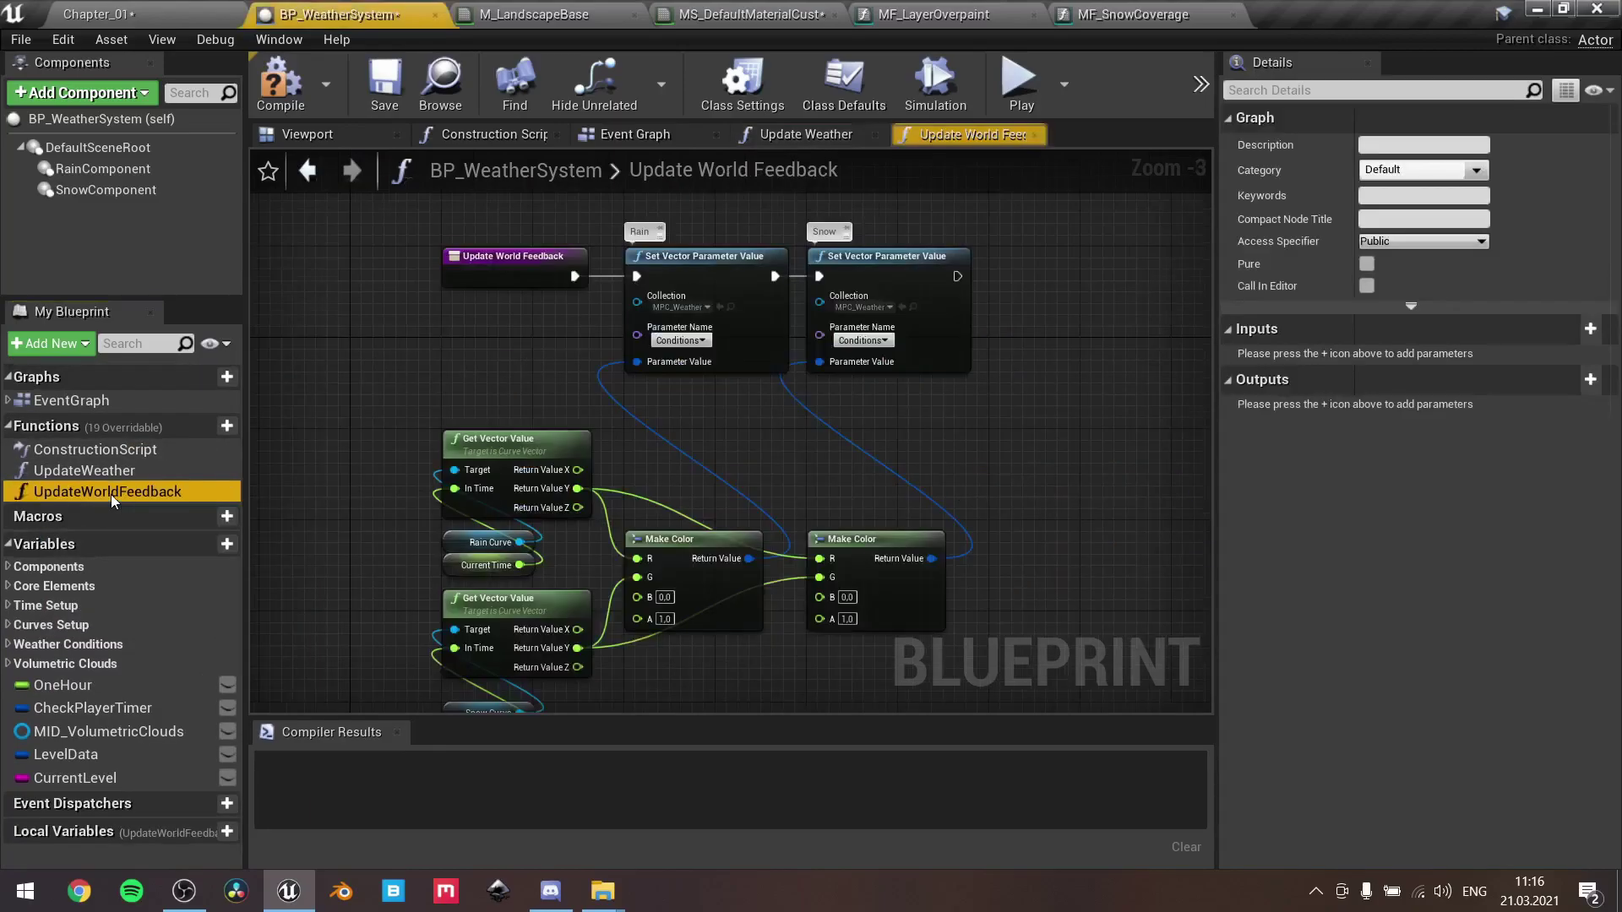
pyautogui.scroll(2, 448, 322)
pyautogui.moveTo(510, 343); pyautogui.dragTo(554, 356, button='right')
pyautogui.moveTo(578, 429); pyautogui.dragTo(455, 442, button='right')
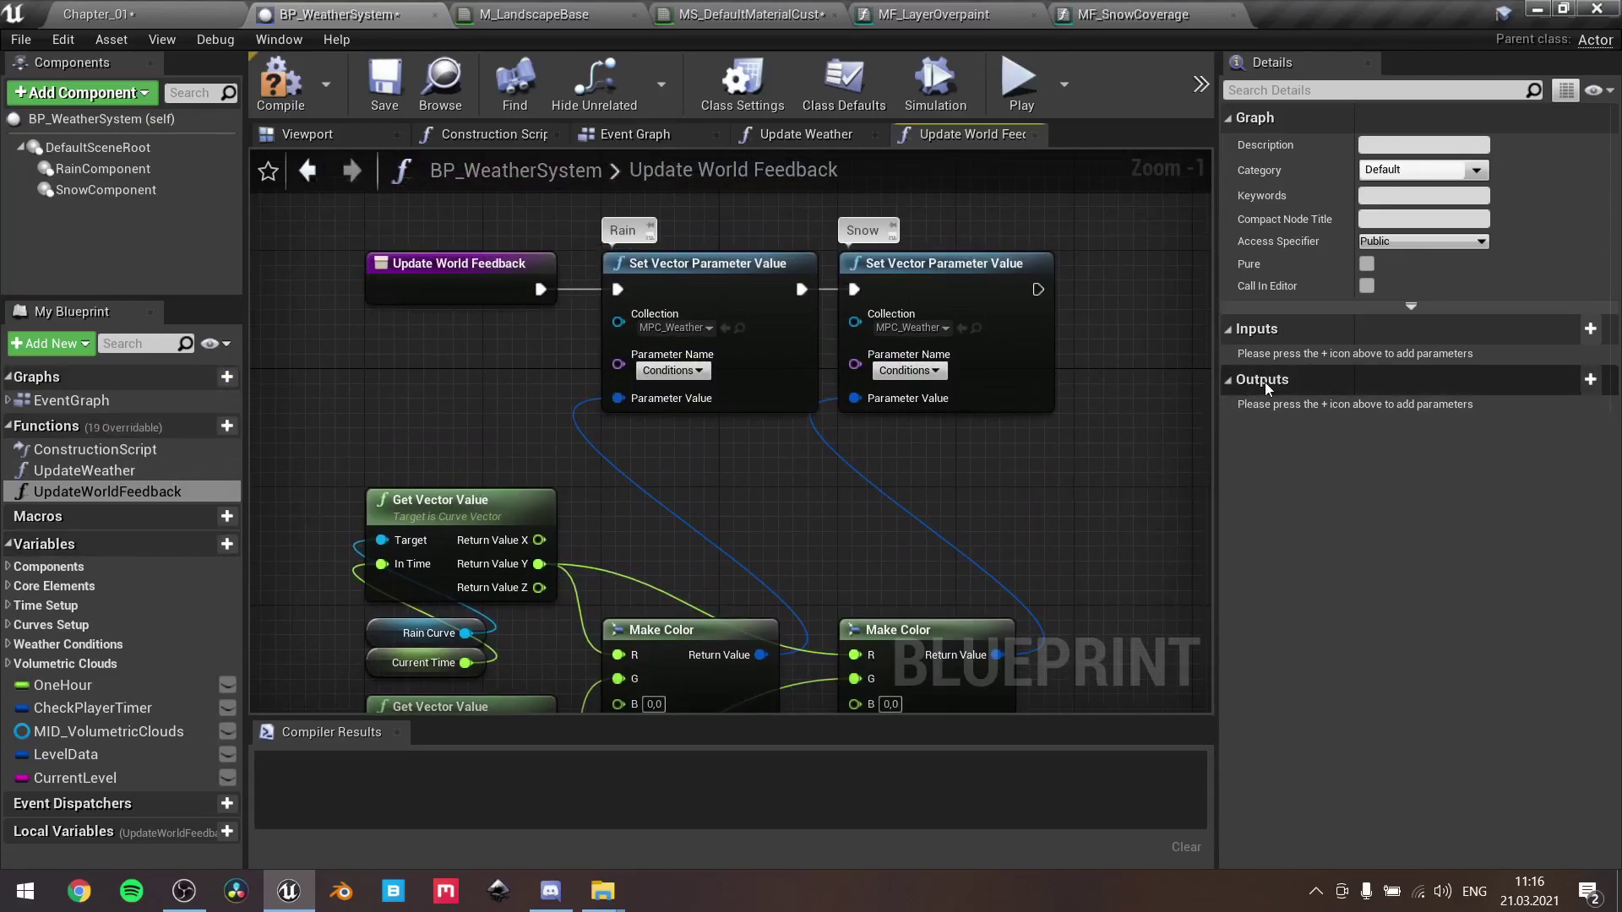
pyautogui.moveTo(723, 493); pyautogui.dragTo(752, 432, button='right')
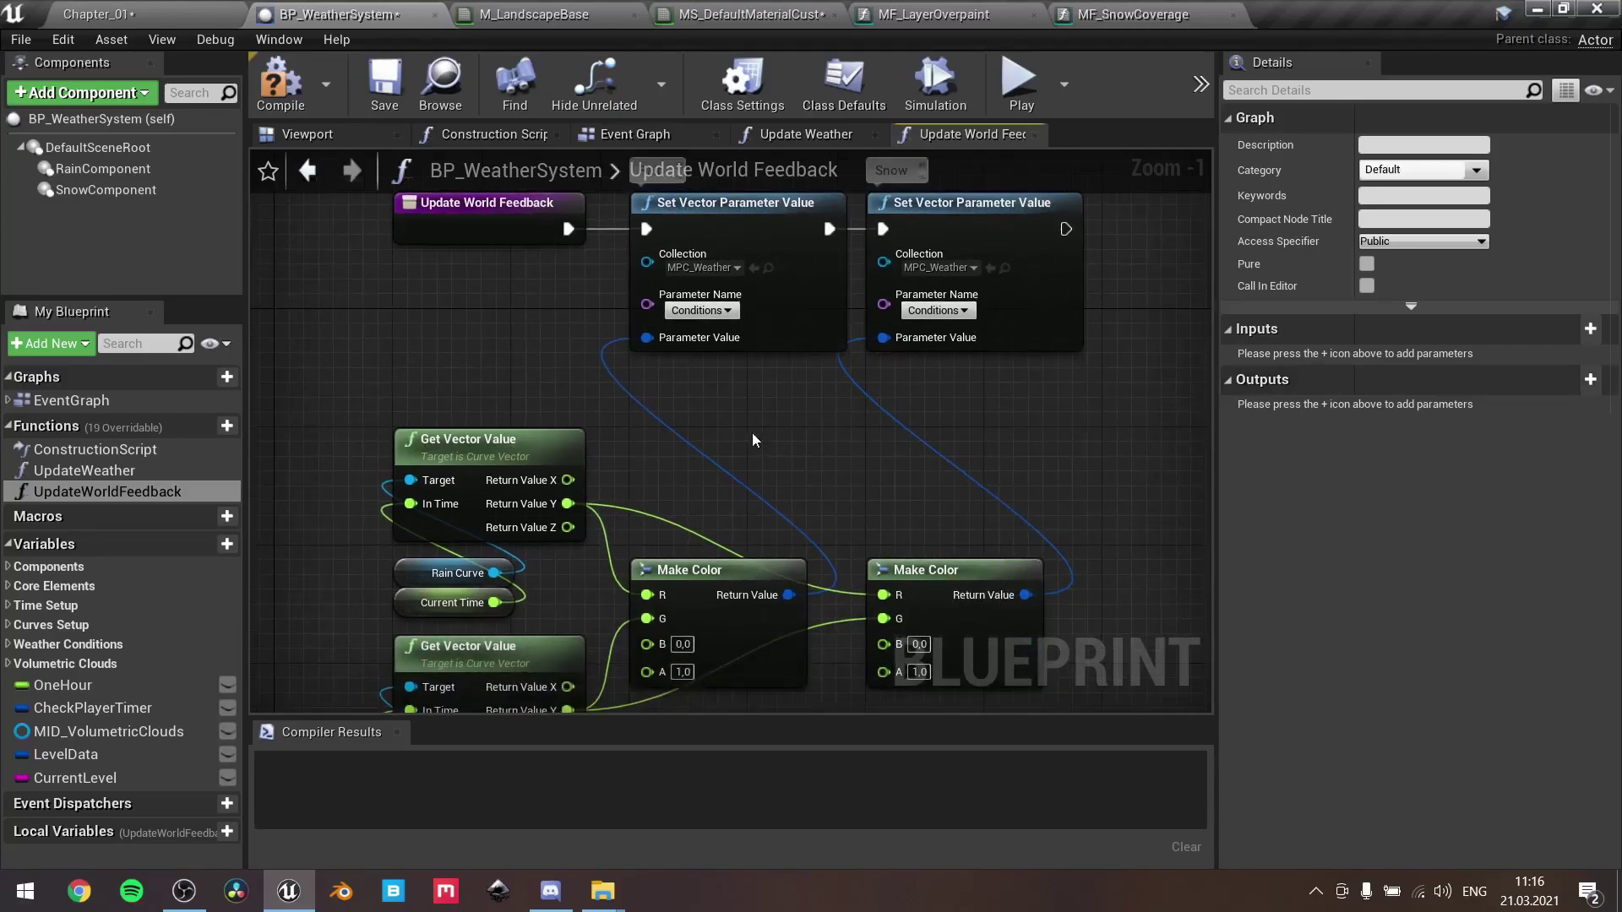
# Inspect the Update Weather and Update World Feedback calls at the end of the Construction Script
pyautogui.click(505, 144)
pyautogui.moveTo(645, 516); pyautogui.dragTo(666, 509, button='right')
pyautogui.scroll(-2, 666, 508)
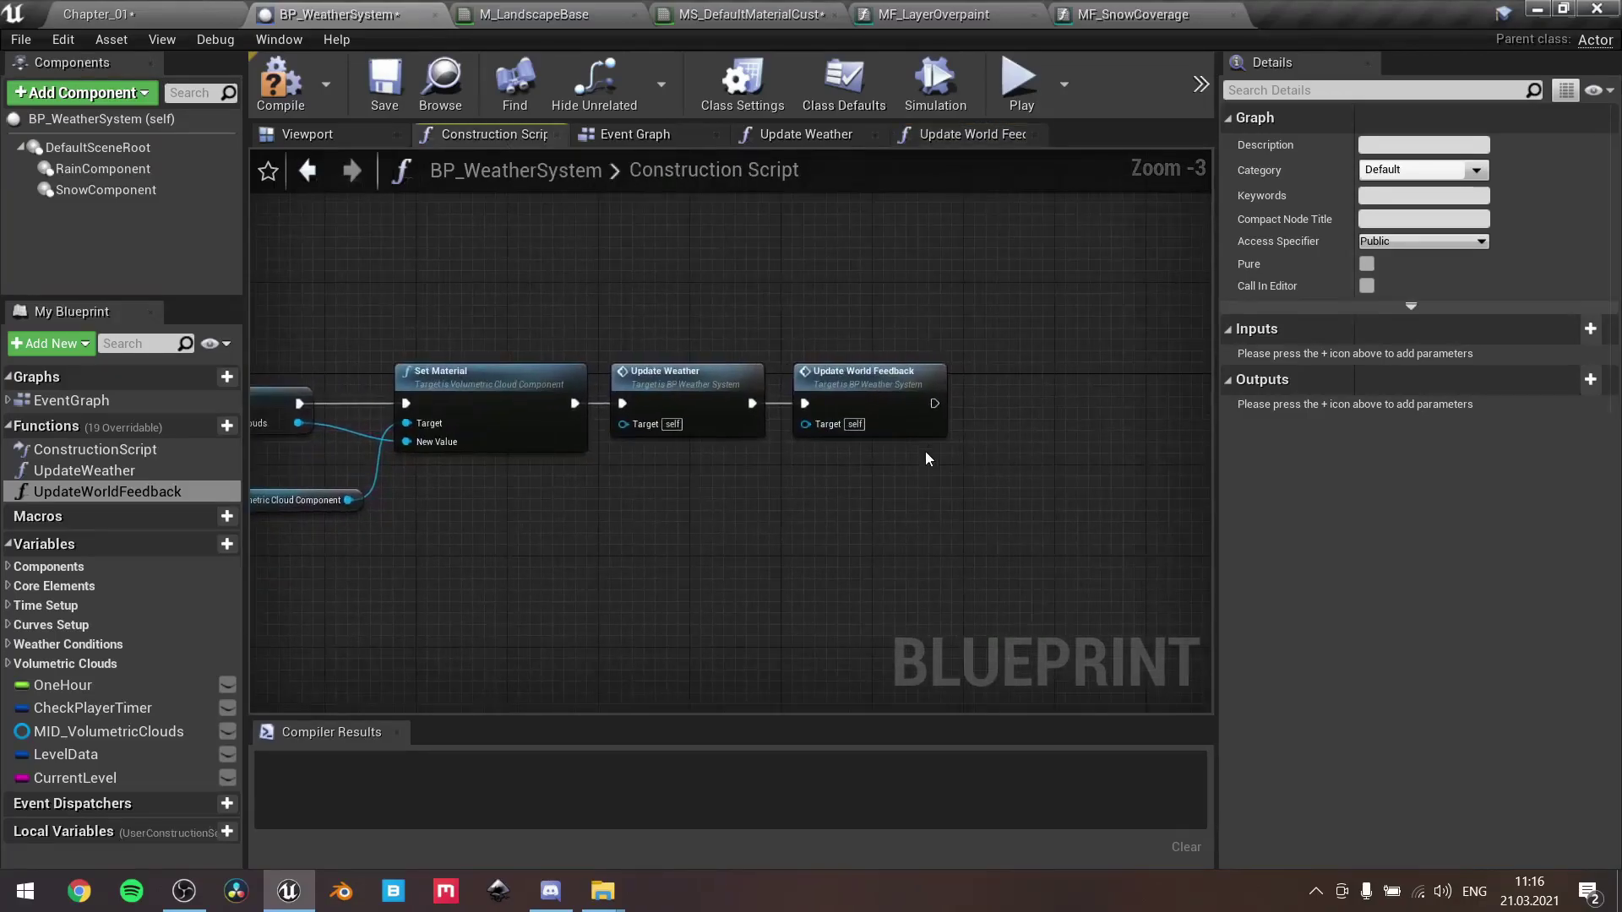
pyautogui.scroll(2, 926, 450)
pyautogui.moveTo(544, 286); pyautogui.dragTo(676, 425)
pyautogui.moveTo(725, 487); pyautogui.dragTo(728, 492)
pyautogui.click(967, 523)
pyautogui.moveTo(965, 498); pyautogui.dragTo(905, 423)
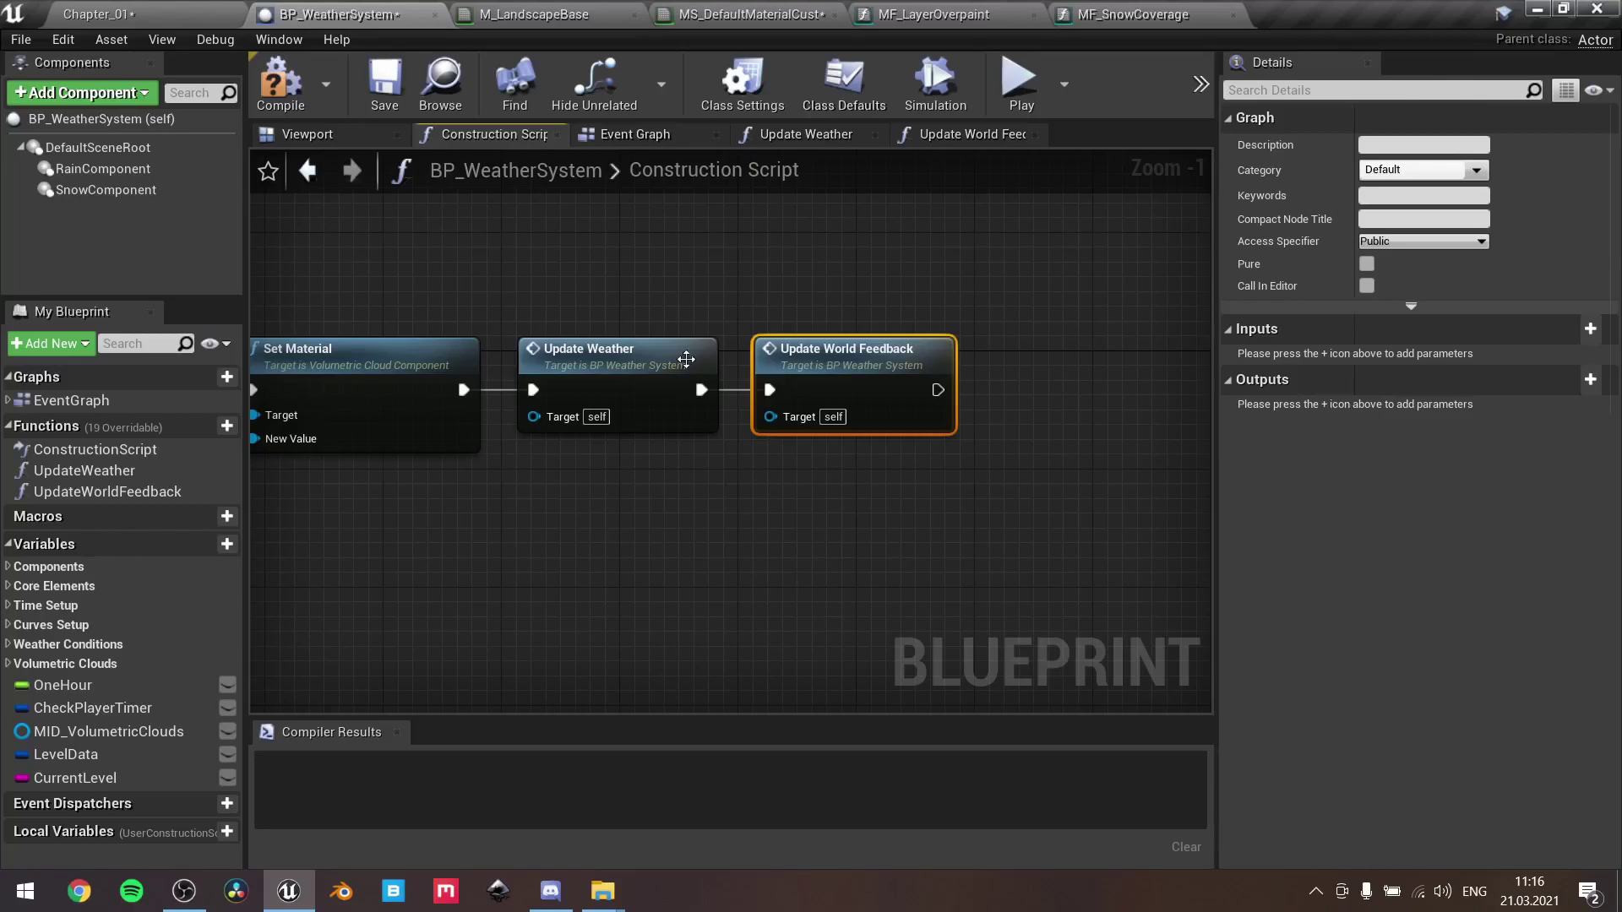
pyautogui.click(740, 272)
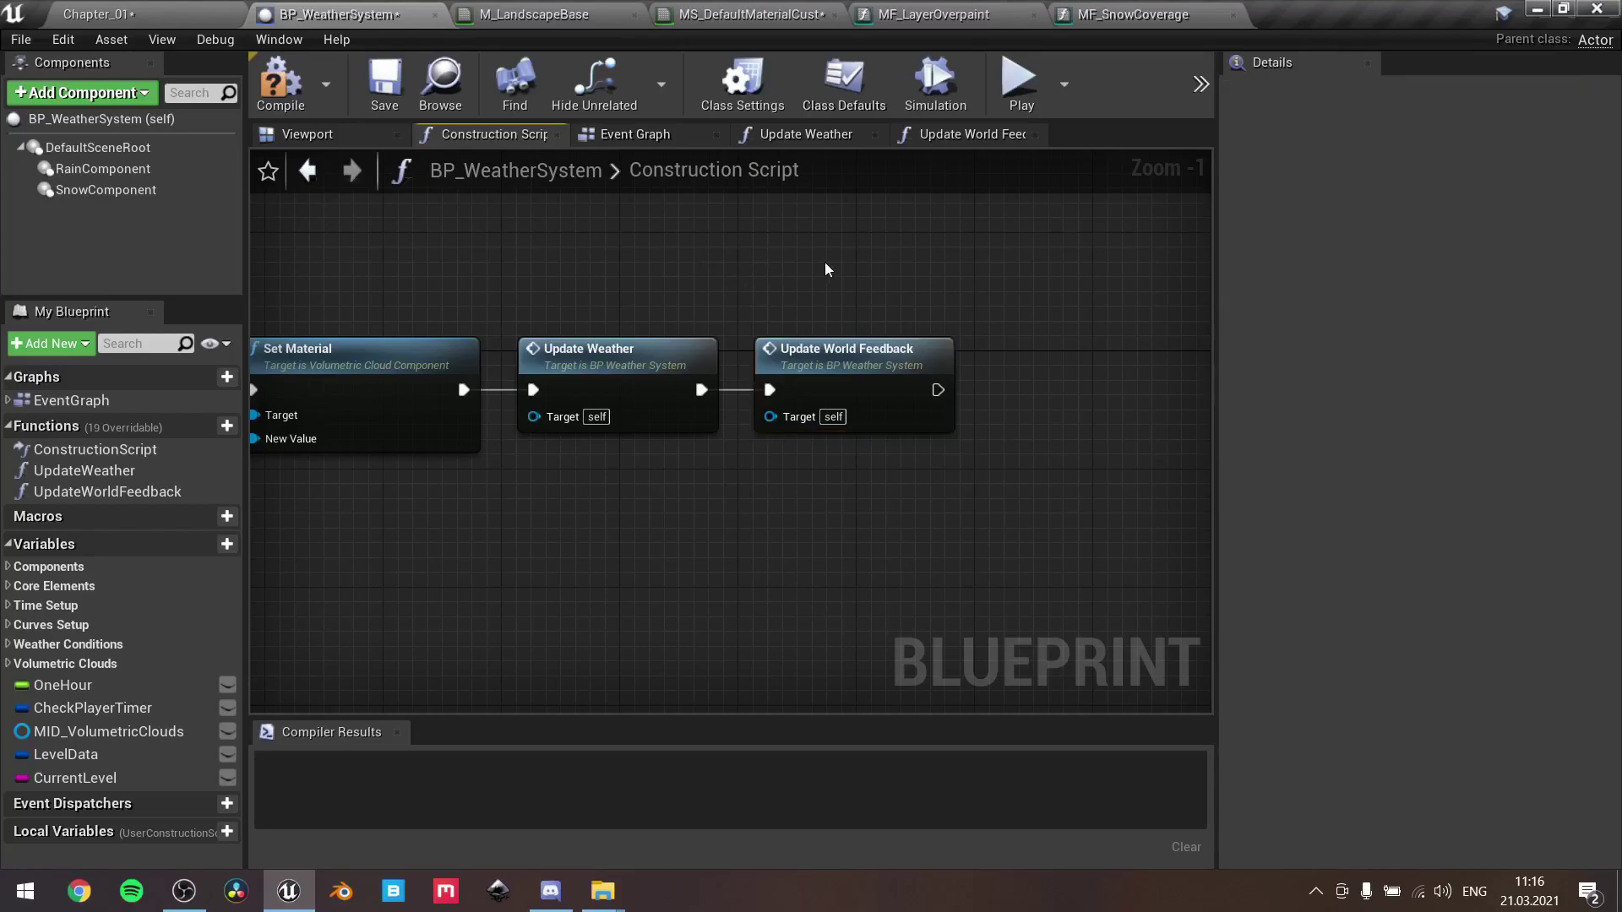
# Inspect the Update World Feedback call following Update Weather at the end of the Event Graph
pyautogui.click(670, 138)
pyautogui.scroll(-1, 779, 498)
pyautogui.moveTo(779, 502); pyautogui.dragTo(743, 514, button='right')
pyautogui.scroll(3, 1041, 444)
pyautogui.scroll(-2, 829, 486)
pyautogui.scroll(2, 743, 514)
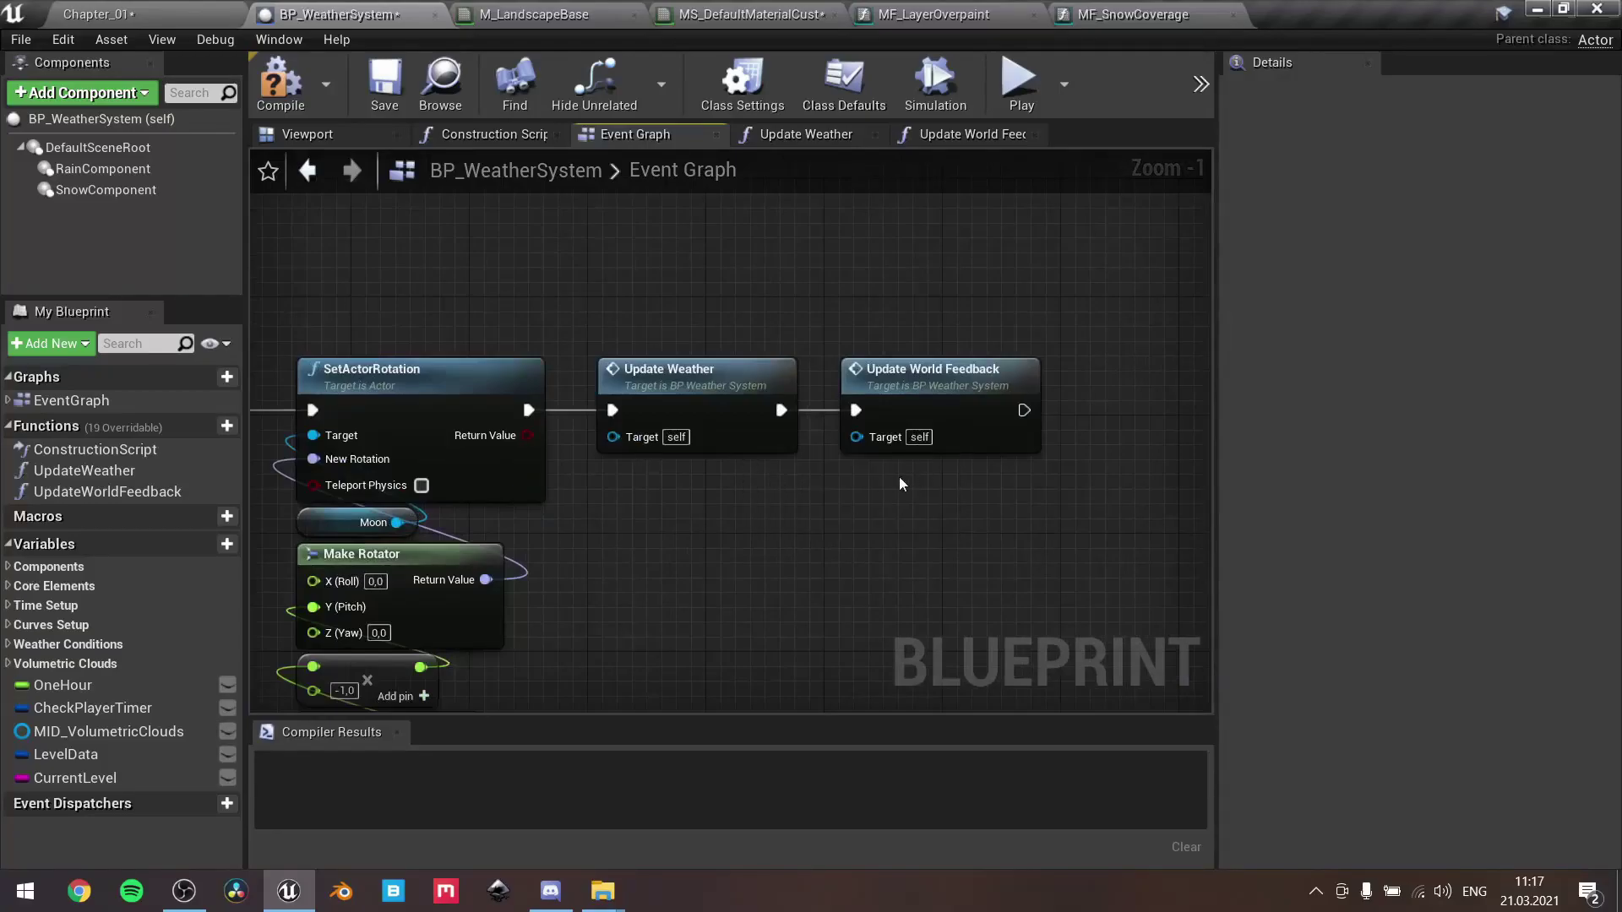
pyautogui.click(924, 392)
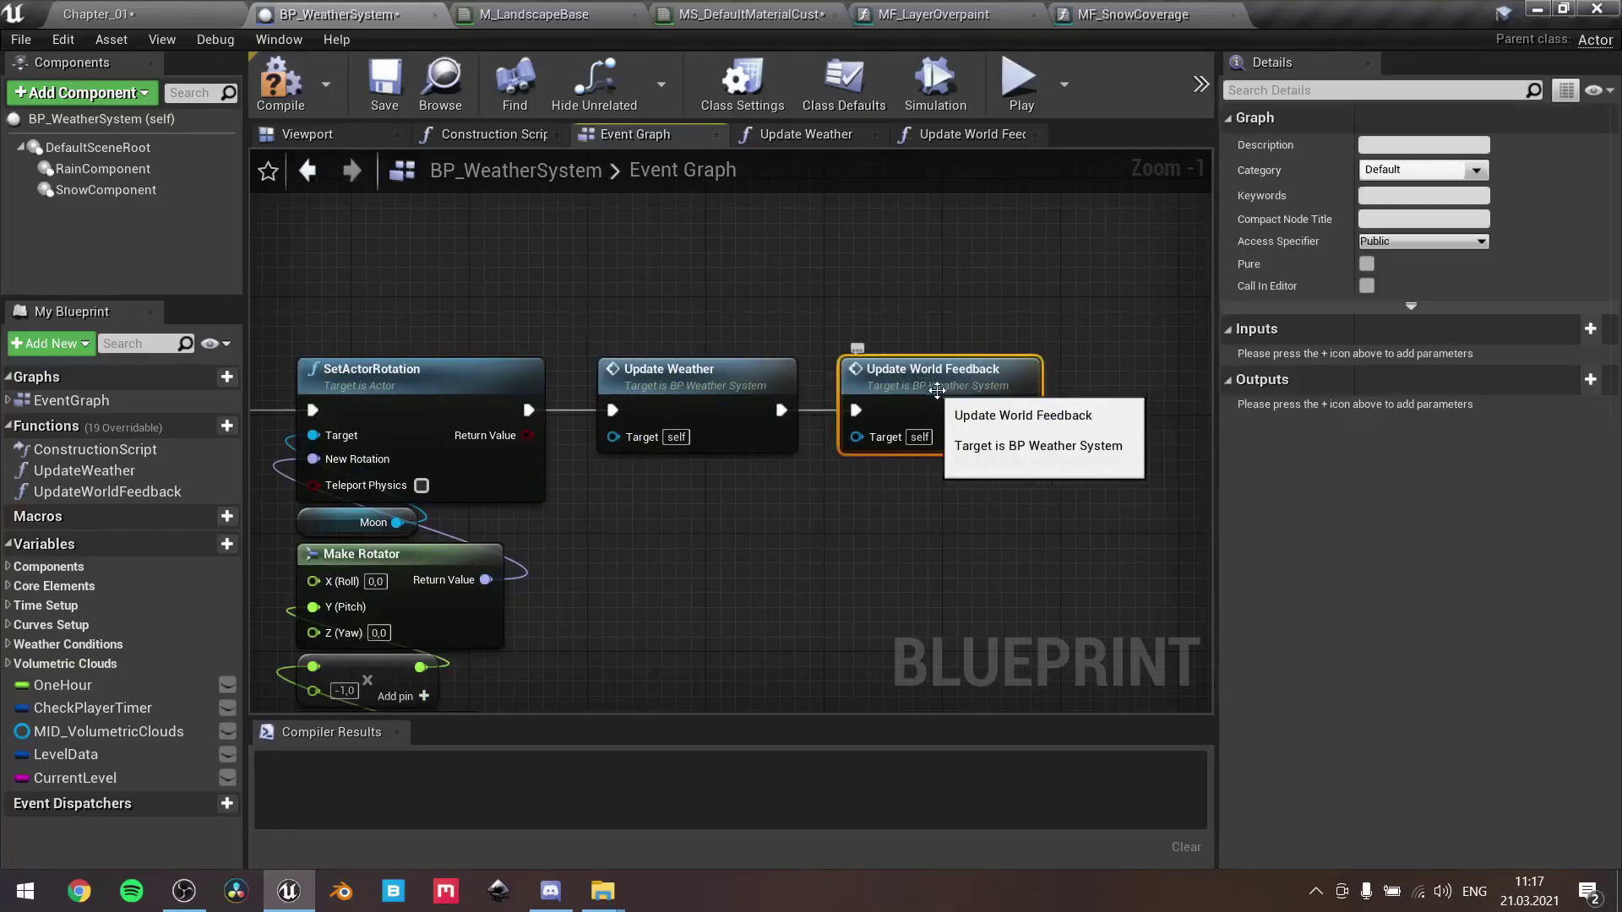
# Locate the MPC_Weather collection referenced in Update World Feedback, open it to review its scalar and vector parameters, and return to the function graph
pyautogui.click(909, 536)
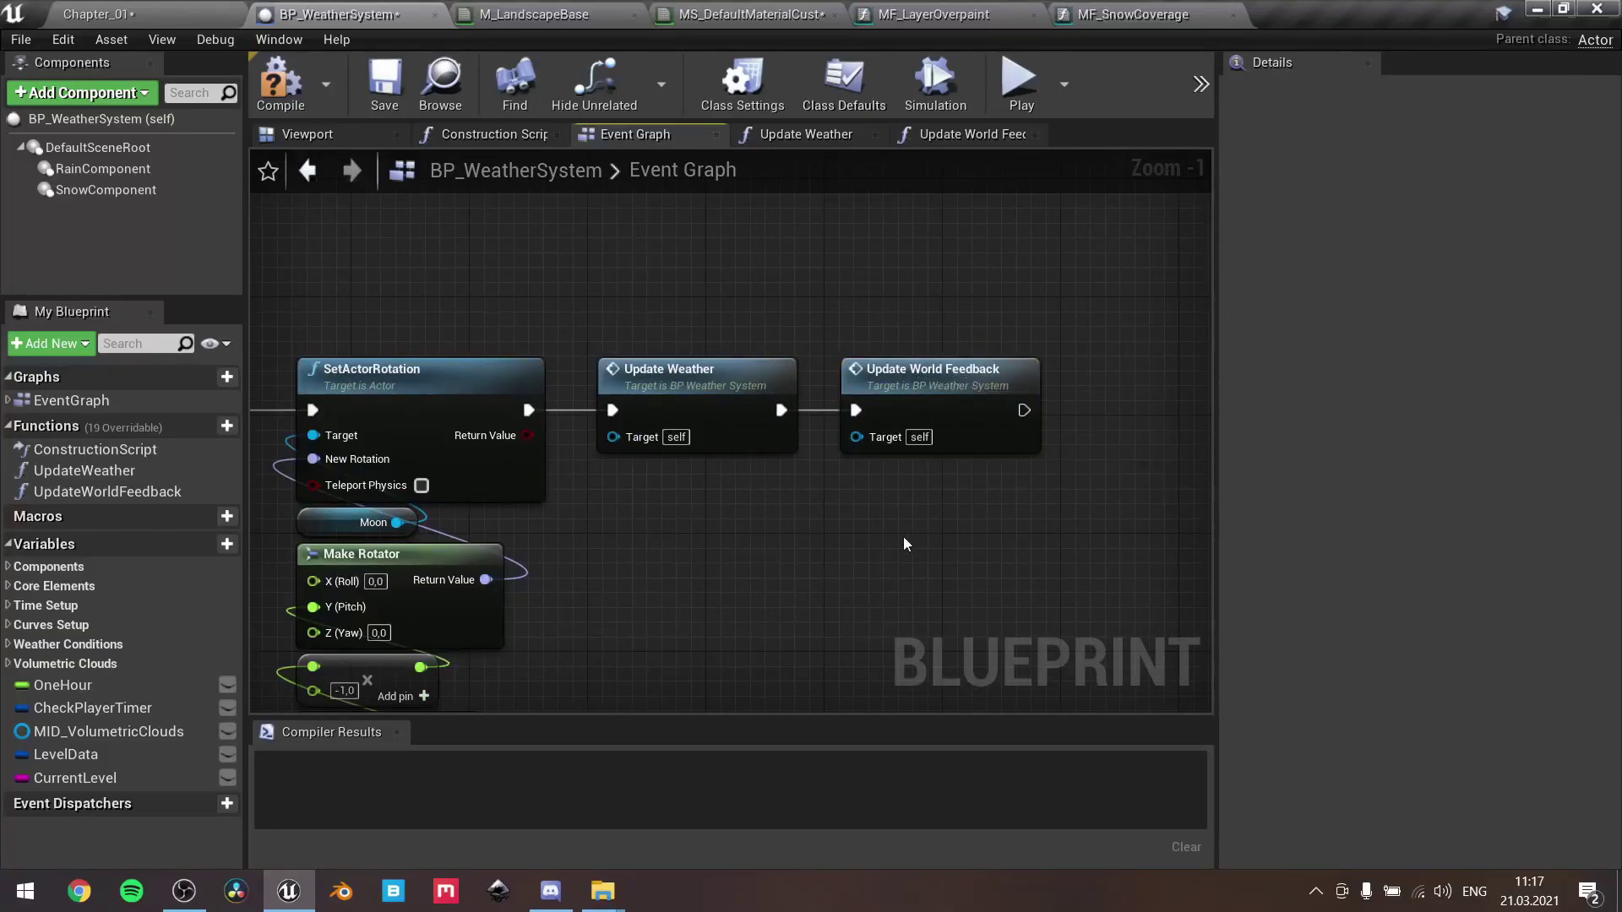
pyautogui.click(986, 136)
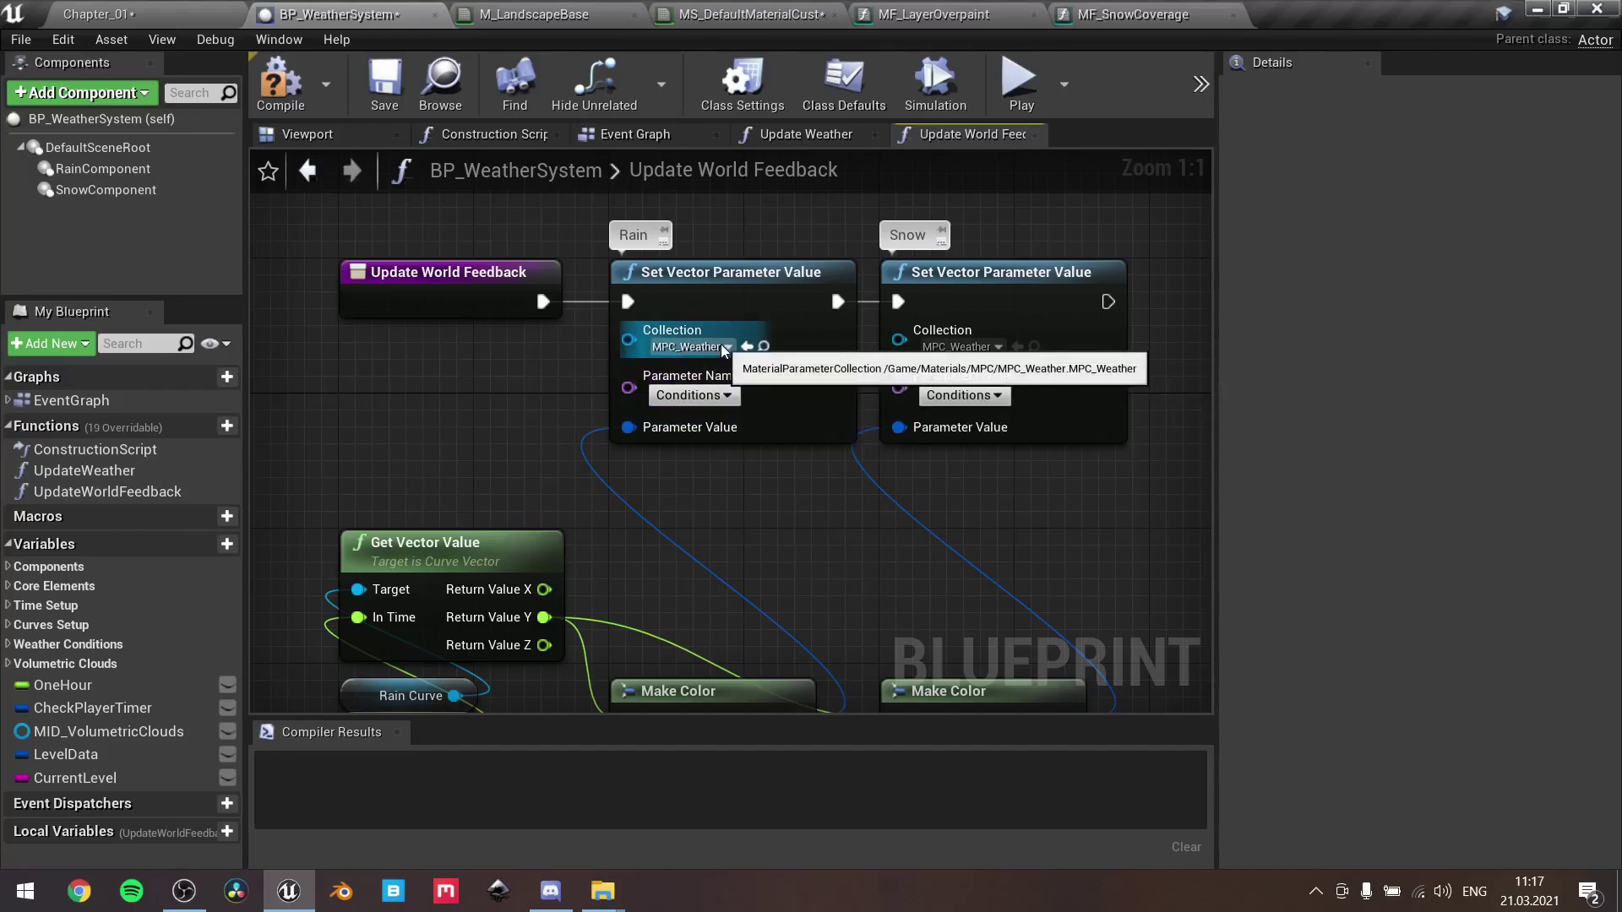
pyautogui.click(1035, 347)
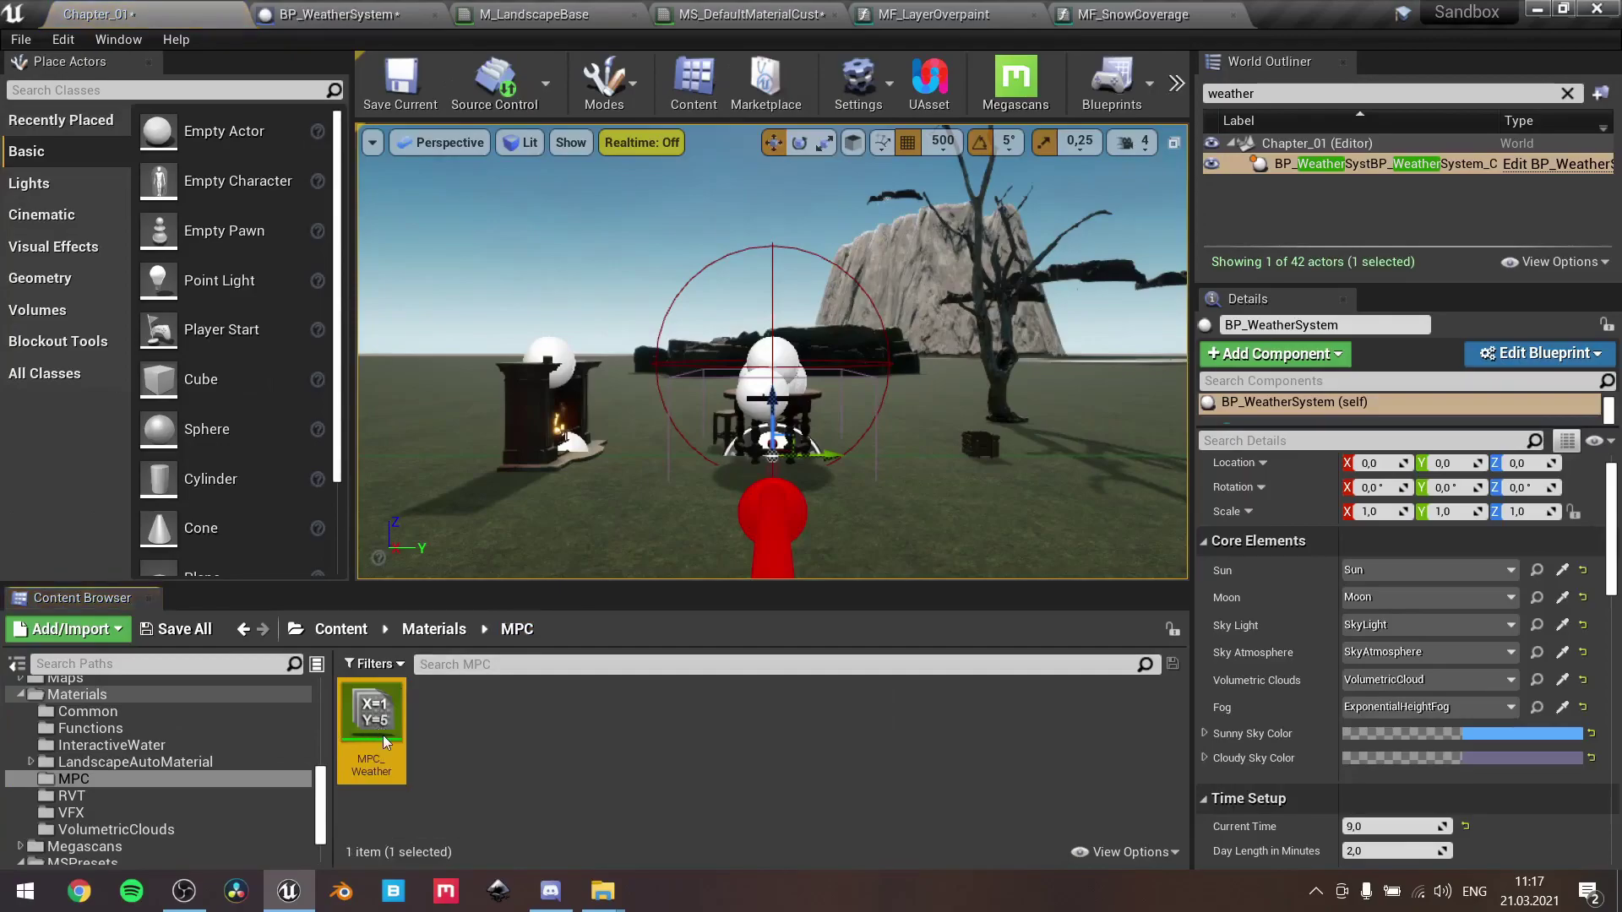
pyautogui.doubleClick(381, 732)
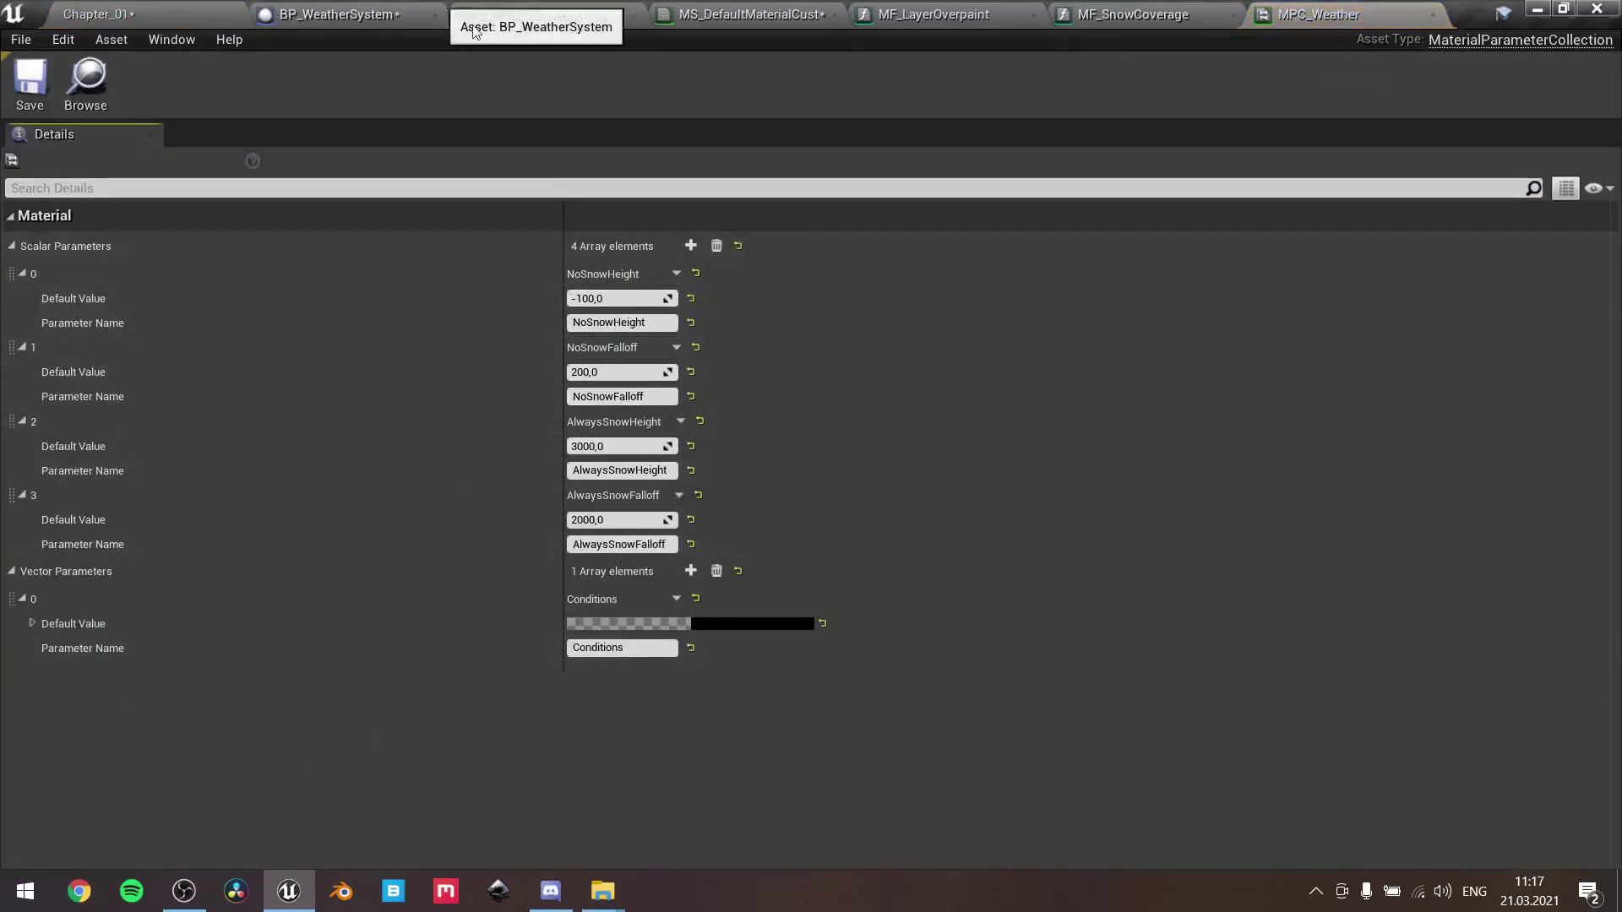
pyautogui.click(1432, 14)
pyautogui.click(375, 17)
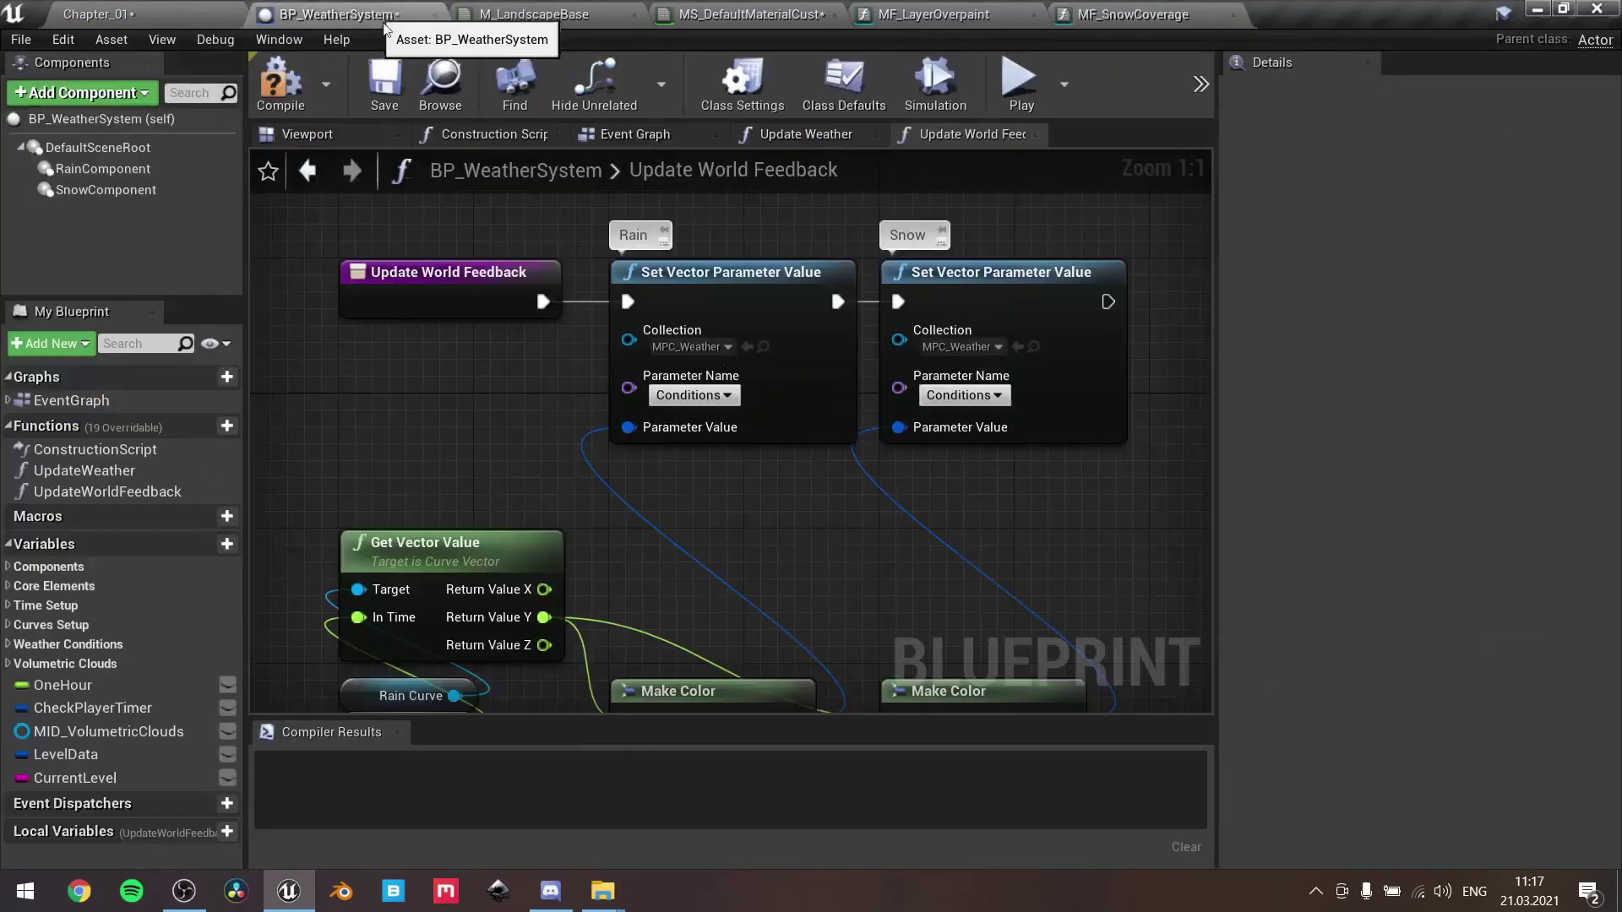
# Check the available parameter names on the rain and snow Set Vector Parameter Value nodes, leaving Conditions selected on both
pyautogui.moveTo(729, 452); pyautogui.dragTo(798, 400, button='right')
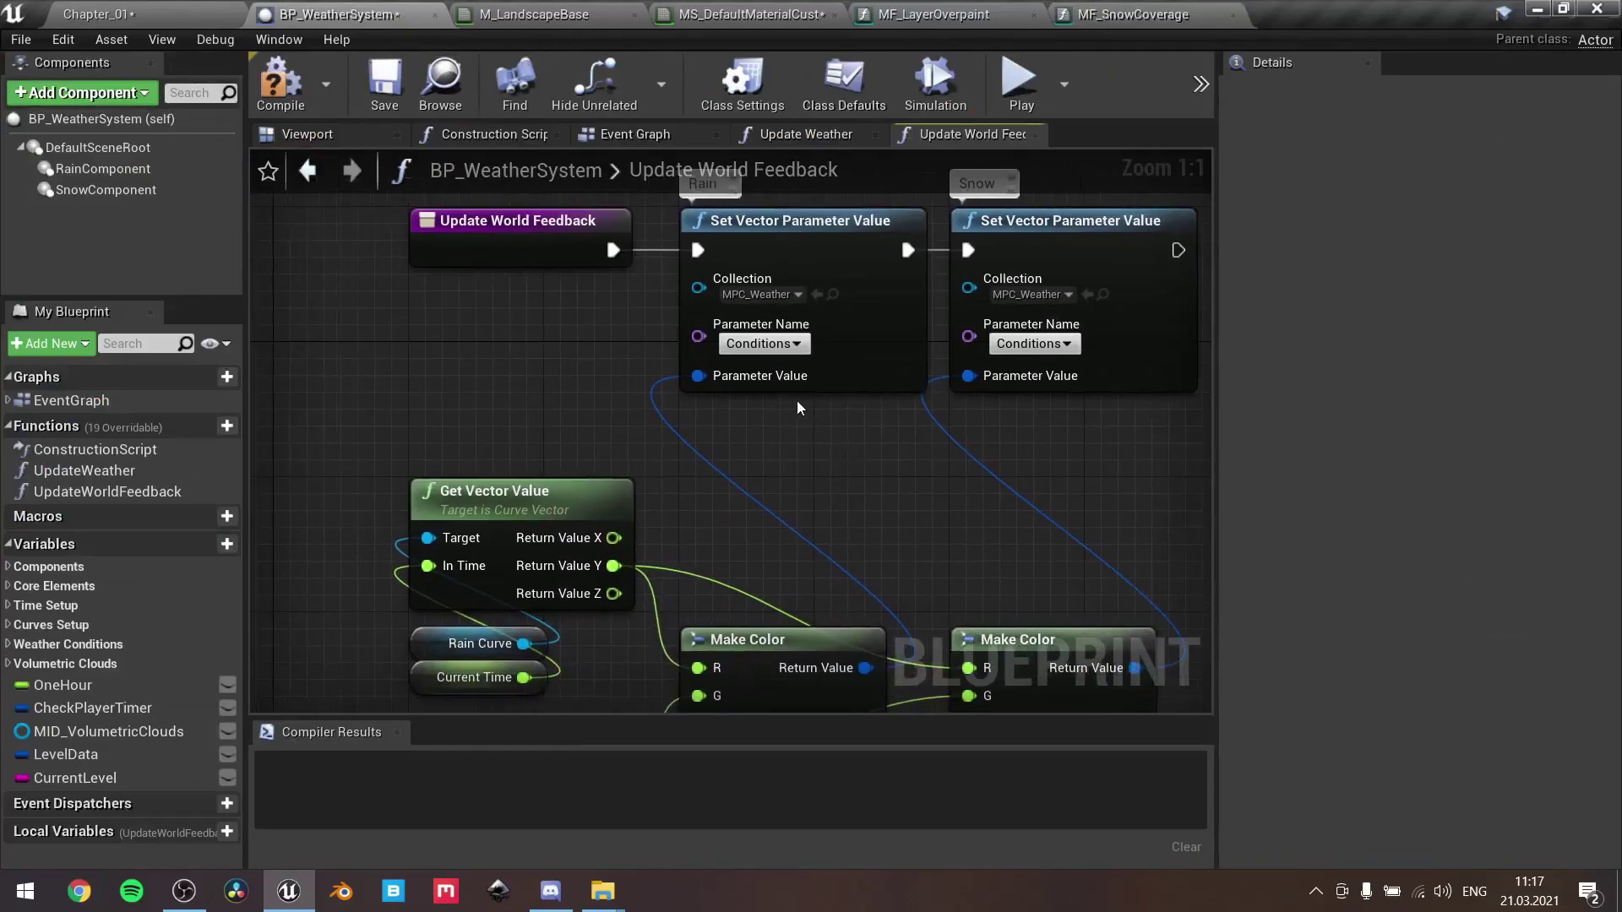
pyautogui.click(797, 344)
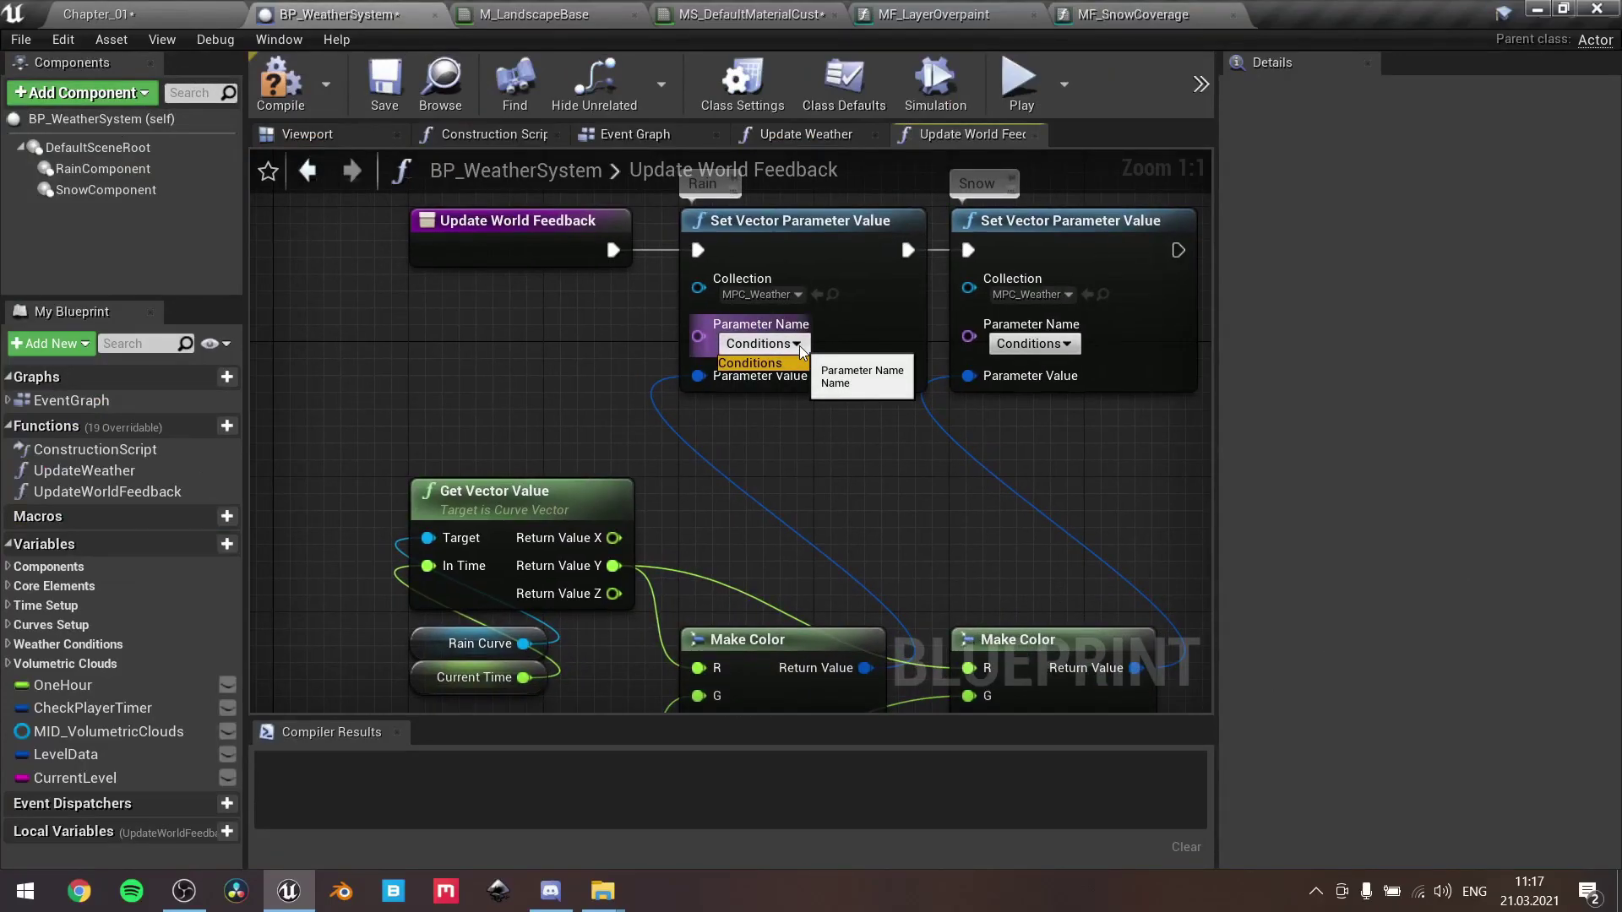
pyautogui.click(800, 350)
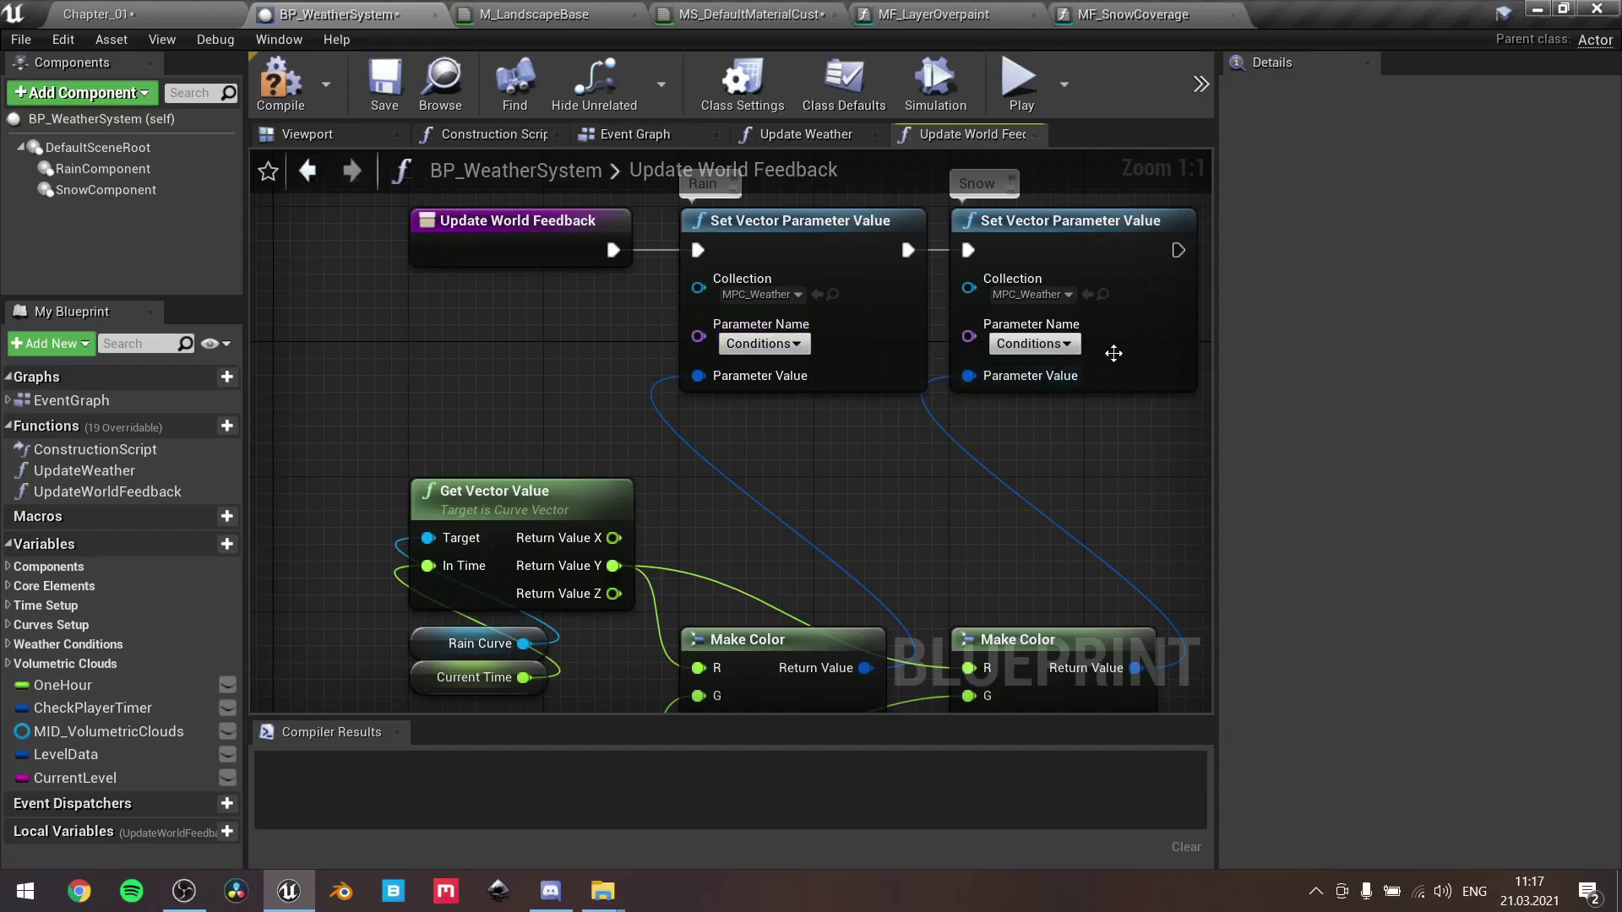
pyautogui.click(1066, 344)
pyautogui.click(1066, 347)
# Inspect how the rain and snow Get Vector Value nodes feed the R and G inputs of both Make Color nodes
pyautogui.moveTo(818, 488); pyautogui.dragTo(877, 254, button='right')
pyautogui.moveTo(770, 302)
pyautogui.mouseDown(button='right')
pyautogui.moveTo(798, 320)
pyautogui.moveTo(815, 268)
pyautogui.moveTo(767, 270)
pyautogui.moveTo(765, 290)
pyautogui.mouseUp(button='right')
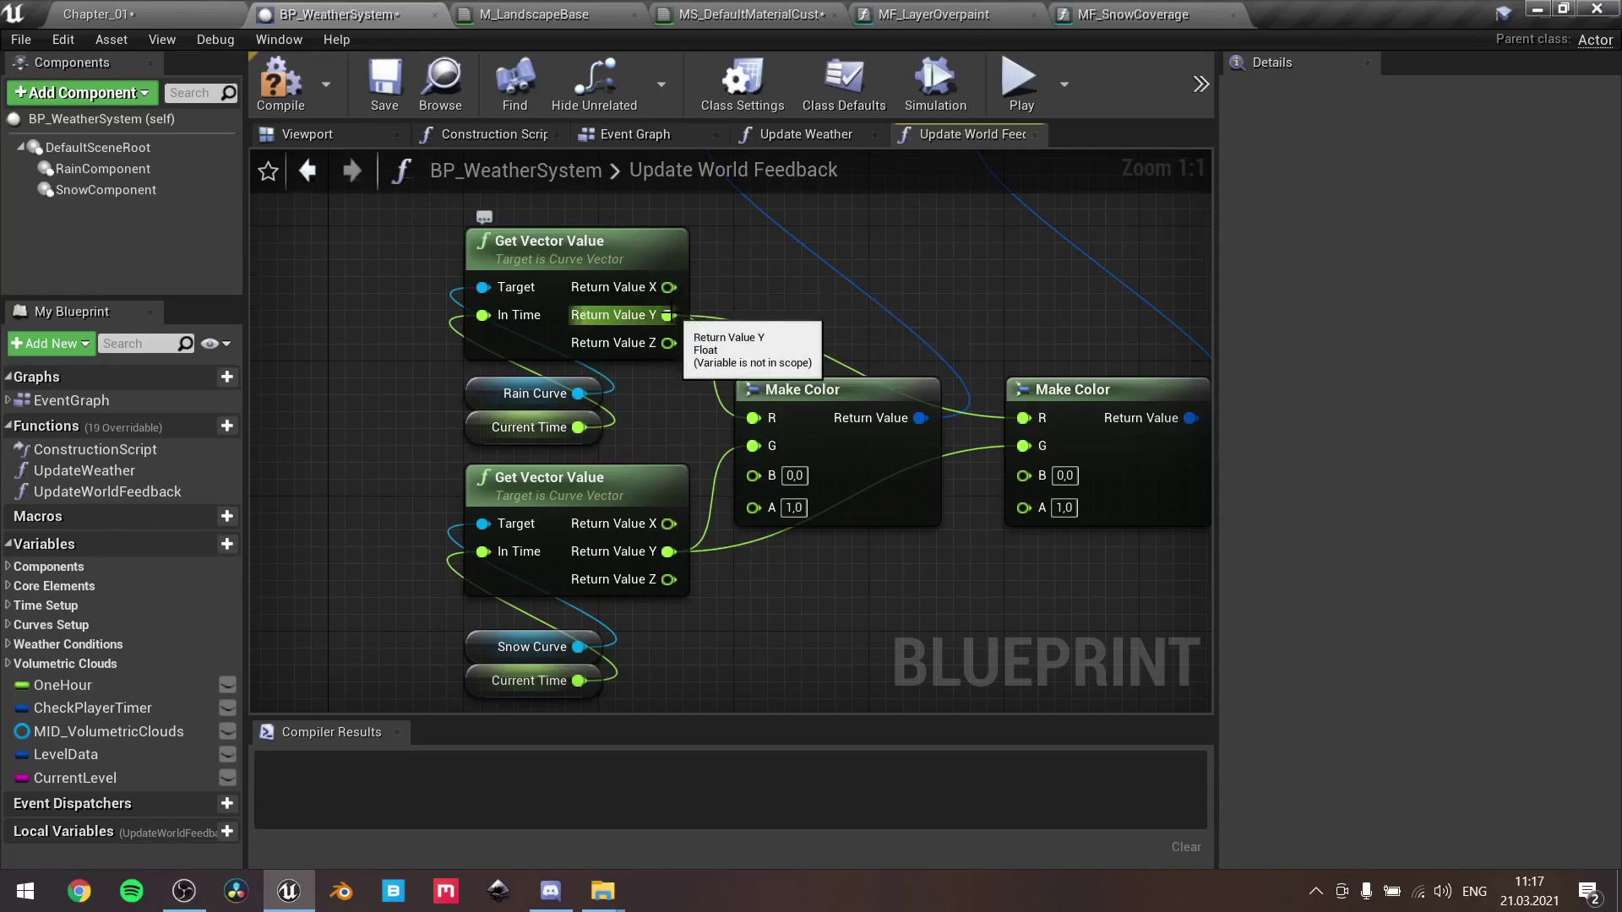
pyautogui.scroll(-1, 668, 381)
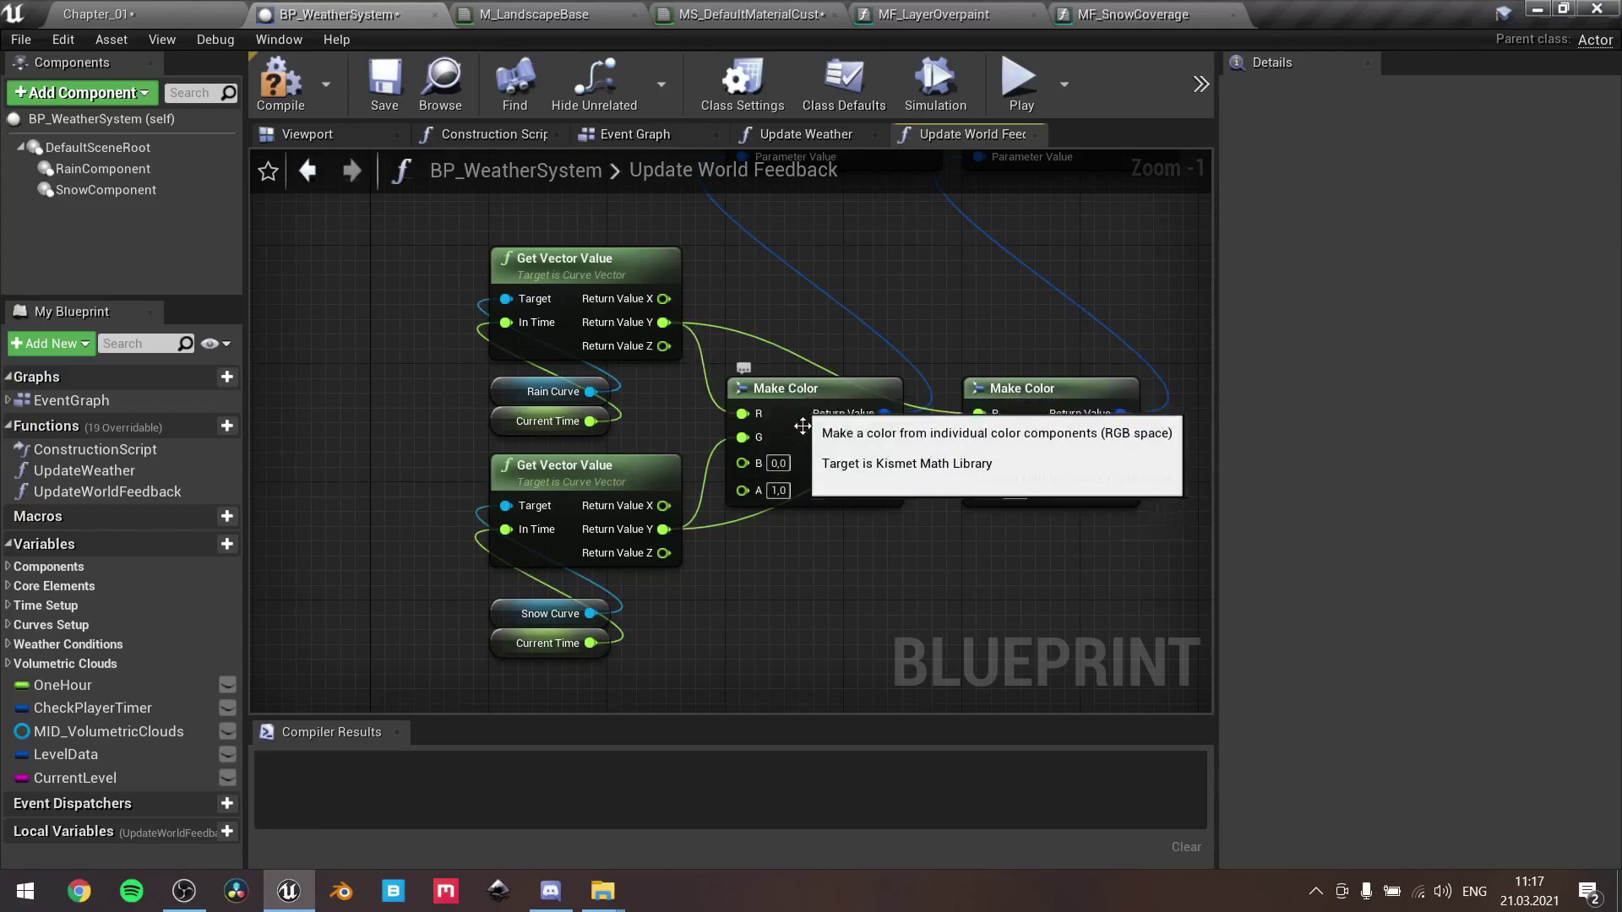
pyautogui.click(812, 388)
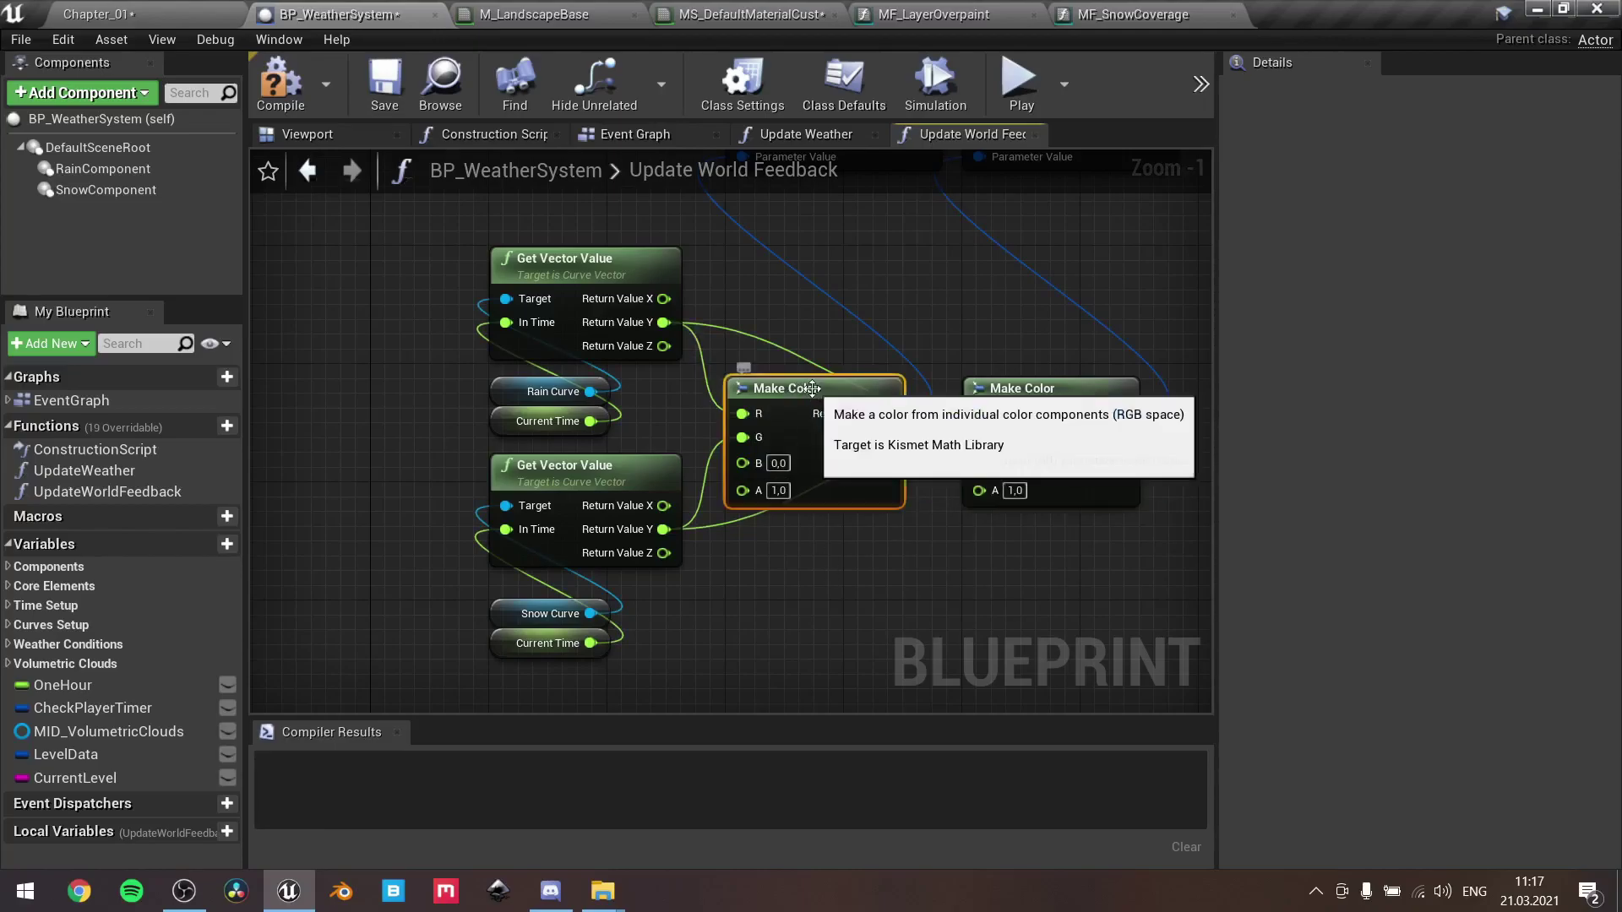
pyautogui.moveTo(834, 561); pyautogui.dragTo(727, 618, button='right')
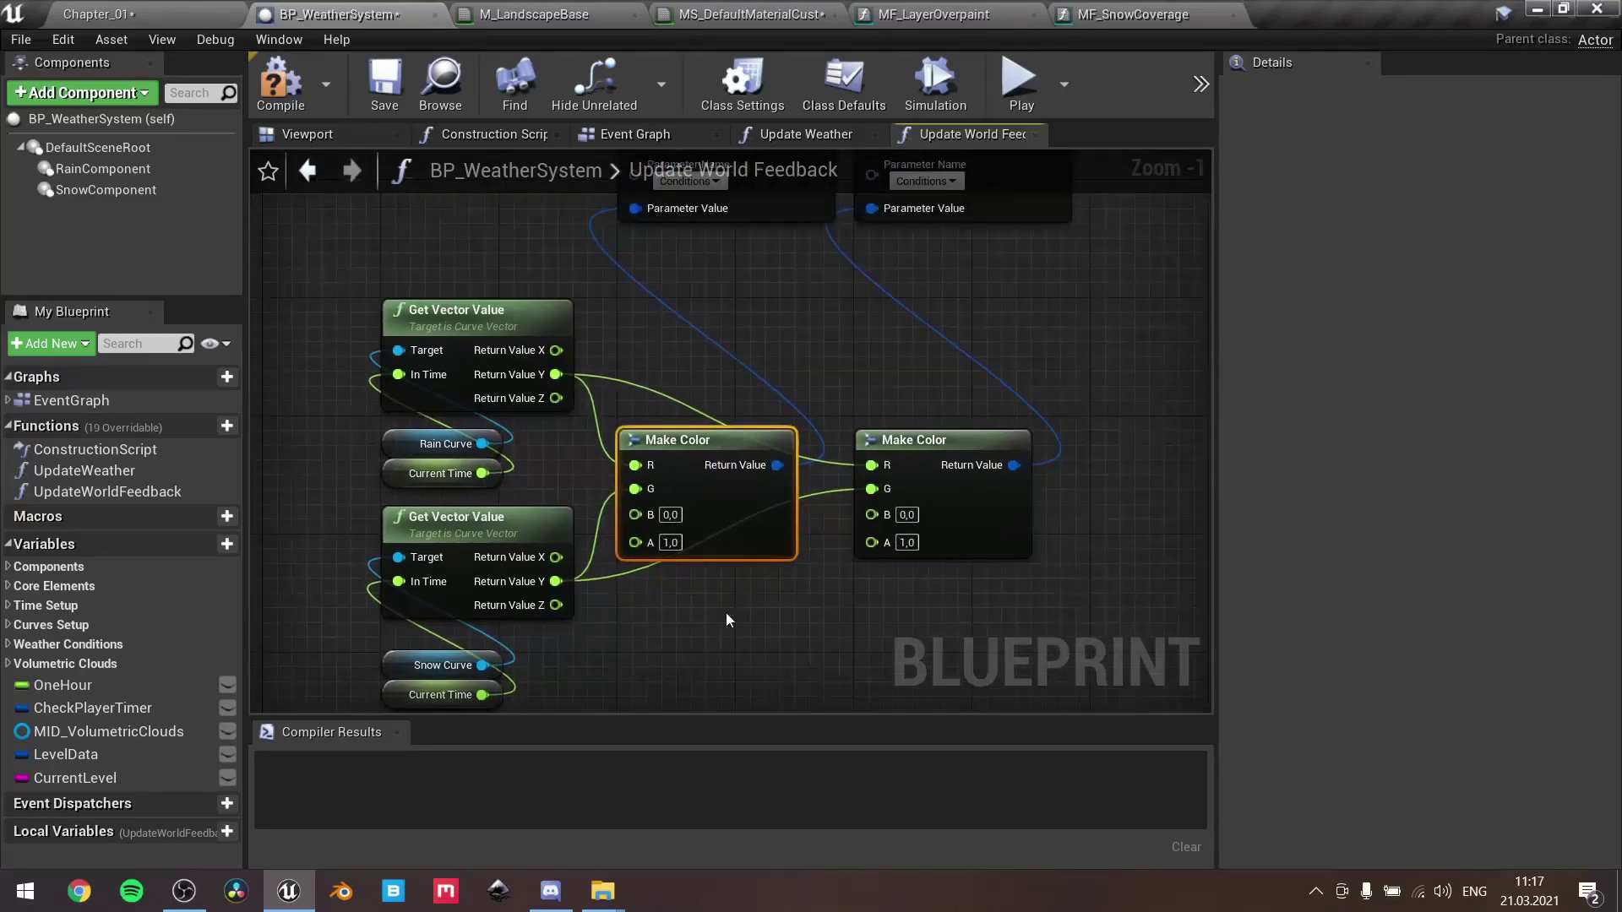
pyautogui.click(900, 440)
pyautogui.moveTo(860, 373)
pyautogui.mouseDown(button='right')
pyautogui.moveTo(855, 514)
pyautogui.moveTo(850, 359)
pyautogui.mouseUp(button='right')
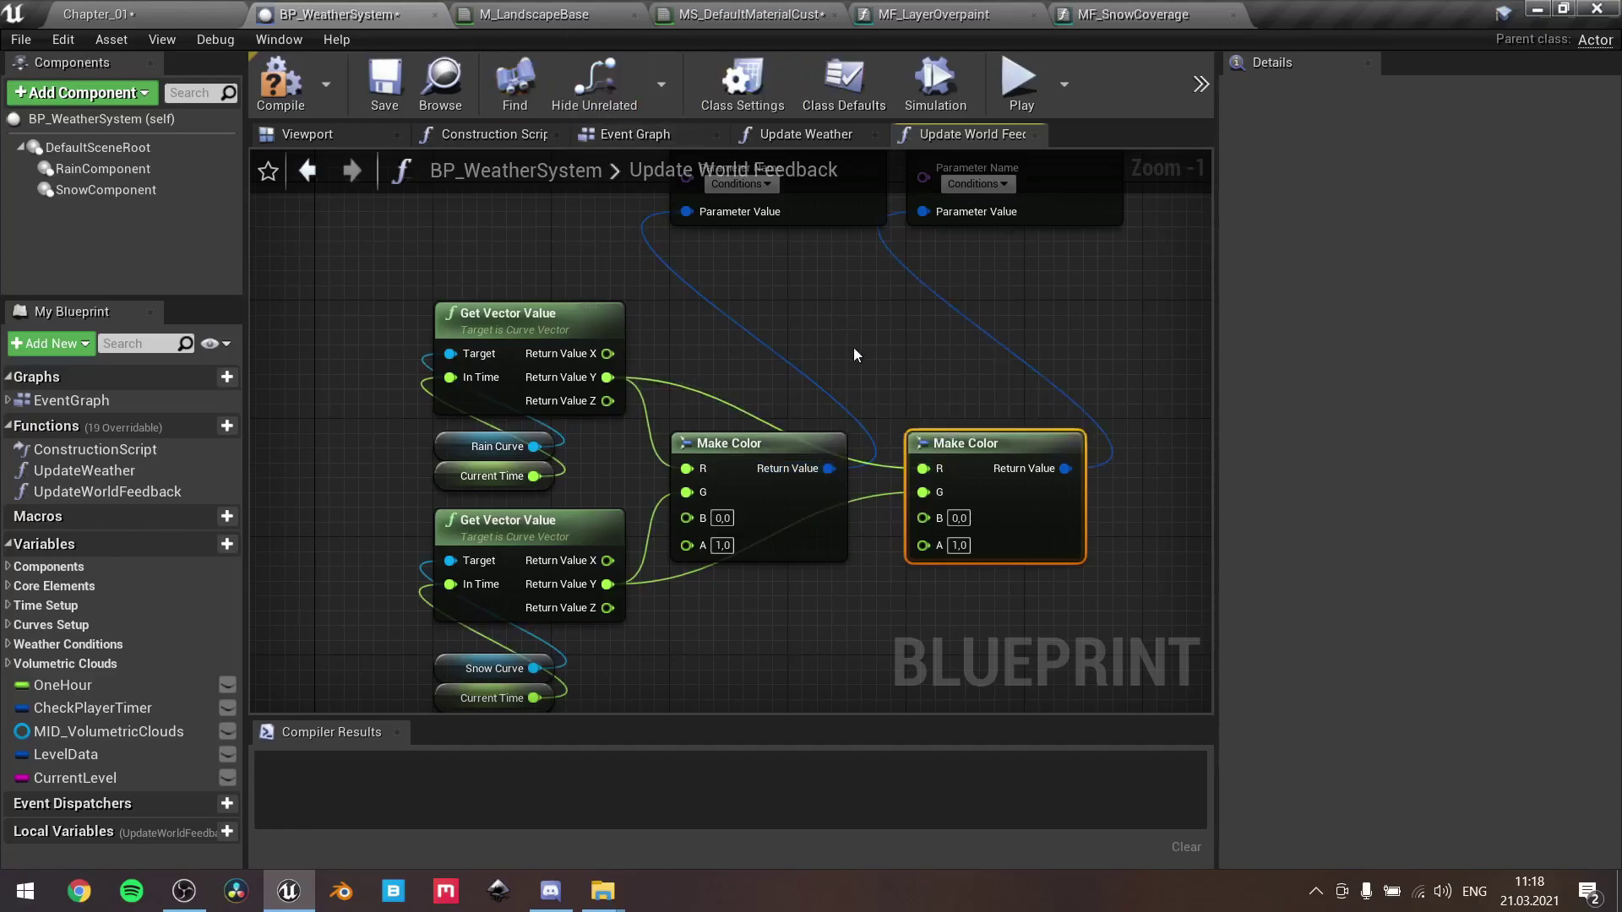
# Open MF_SnowCoverage and examine the Conditions parameter with its Mask (G) node and the Multiply, Subtract, Noise and Lerp nodes that follow
pyautogui.click(1137, 16)
pyautogui.scroll(4, 667, 347)
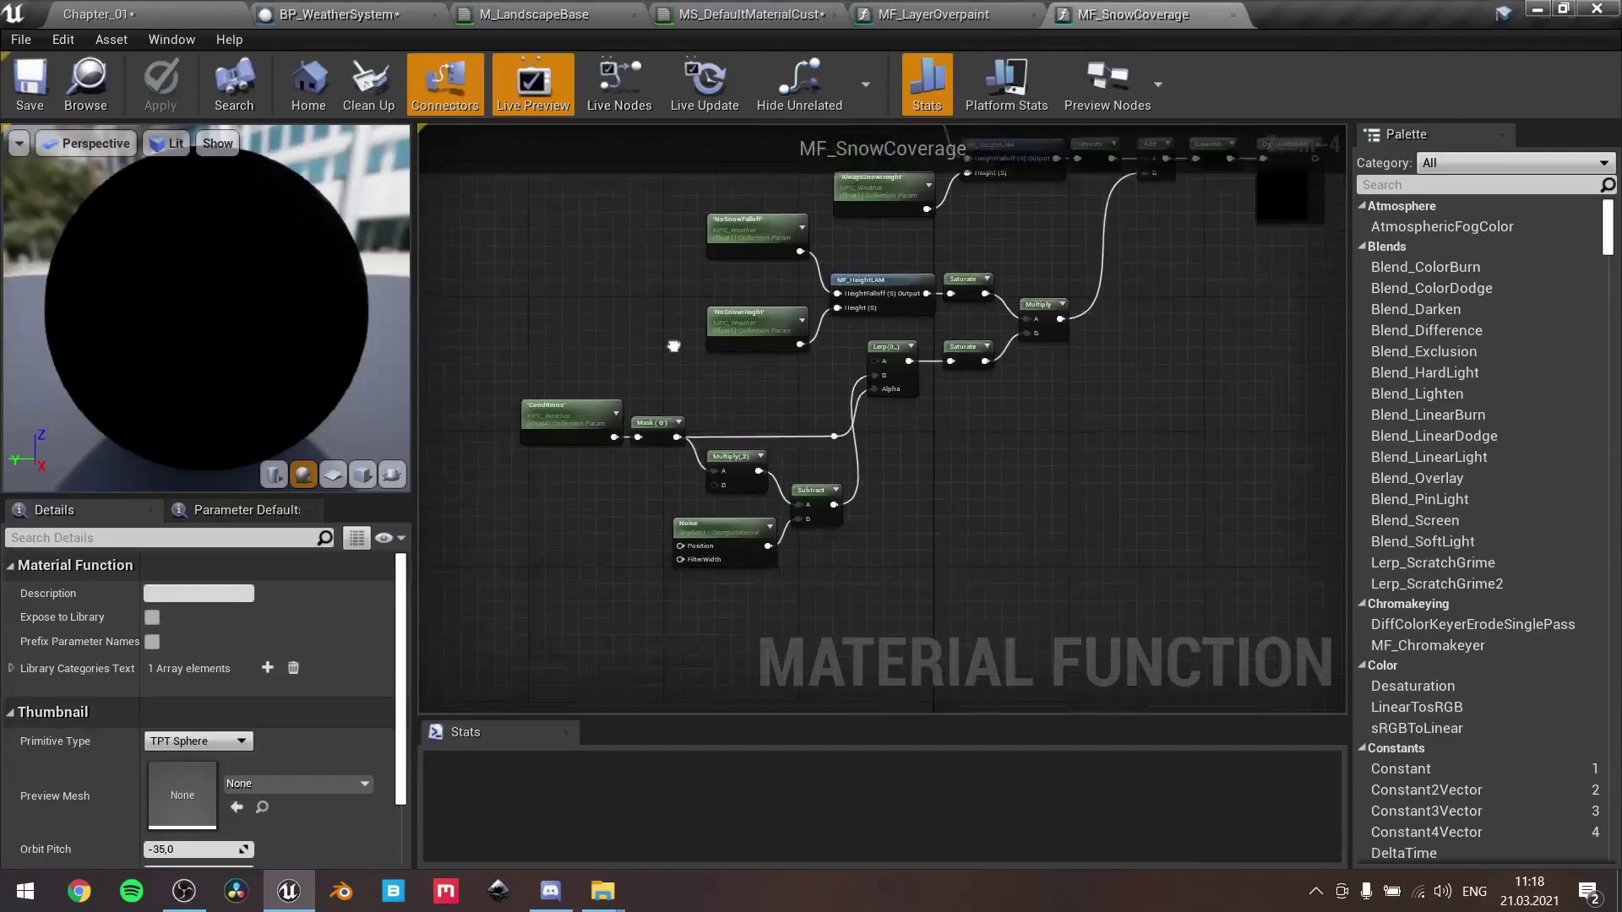
pyautogui.moveTo(475, 257); pyautogui.dragTo(818, 437)
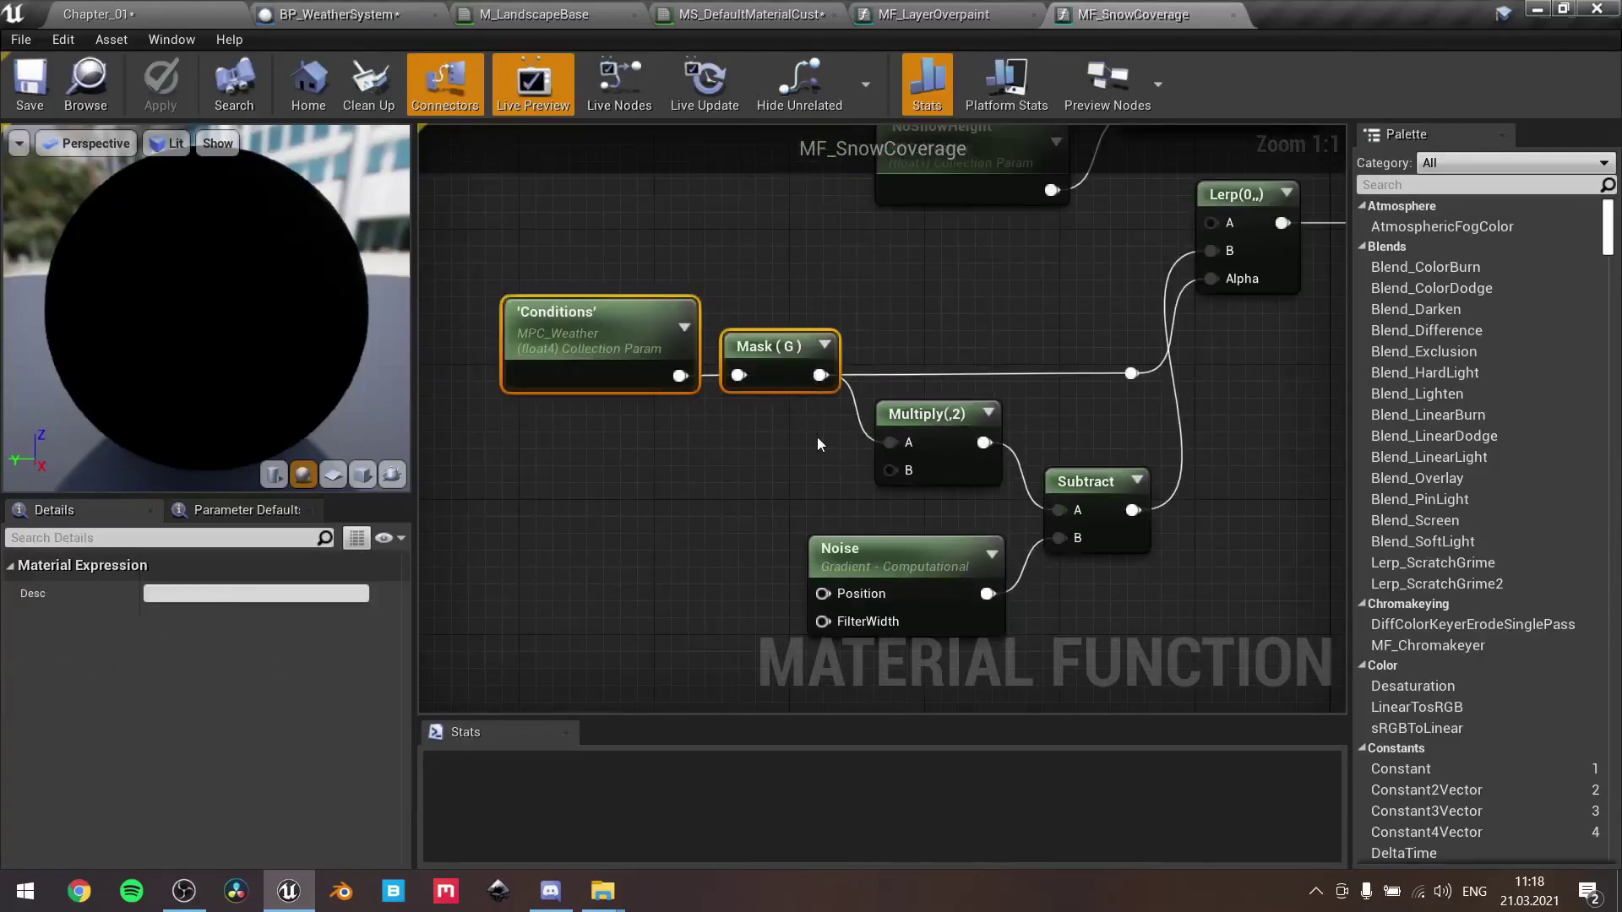
pyautogui.click(769, 451)
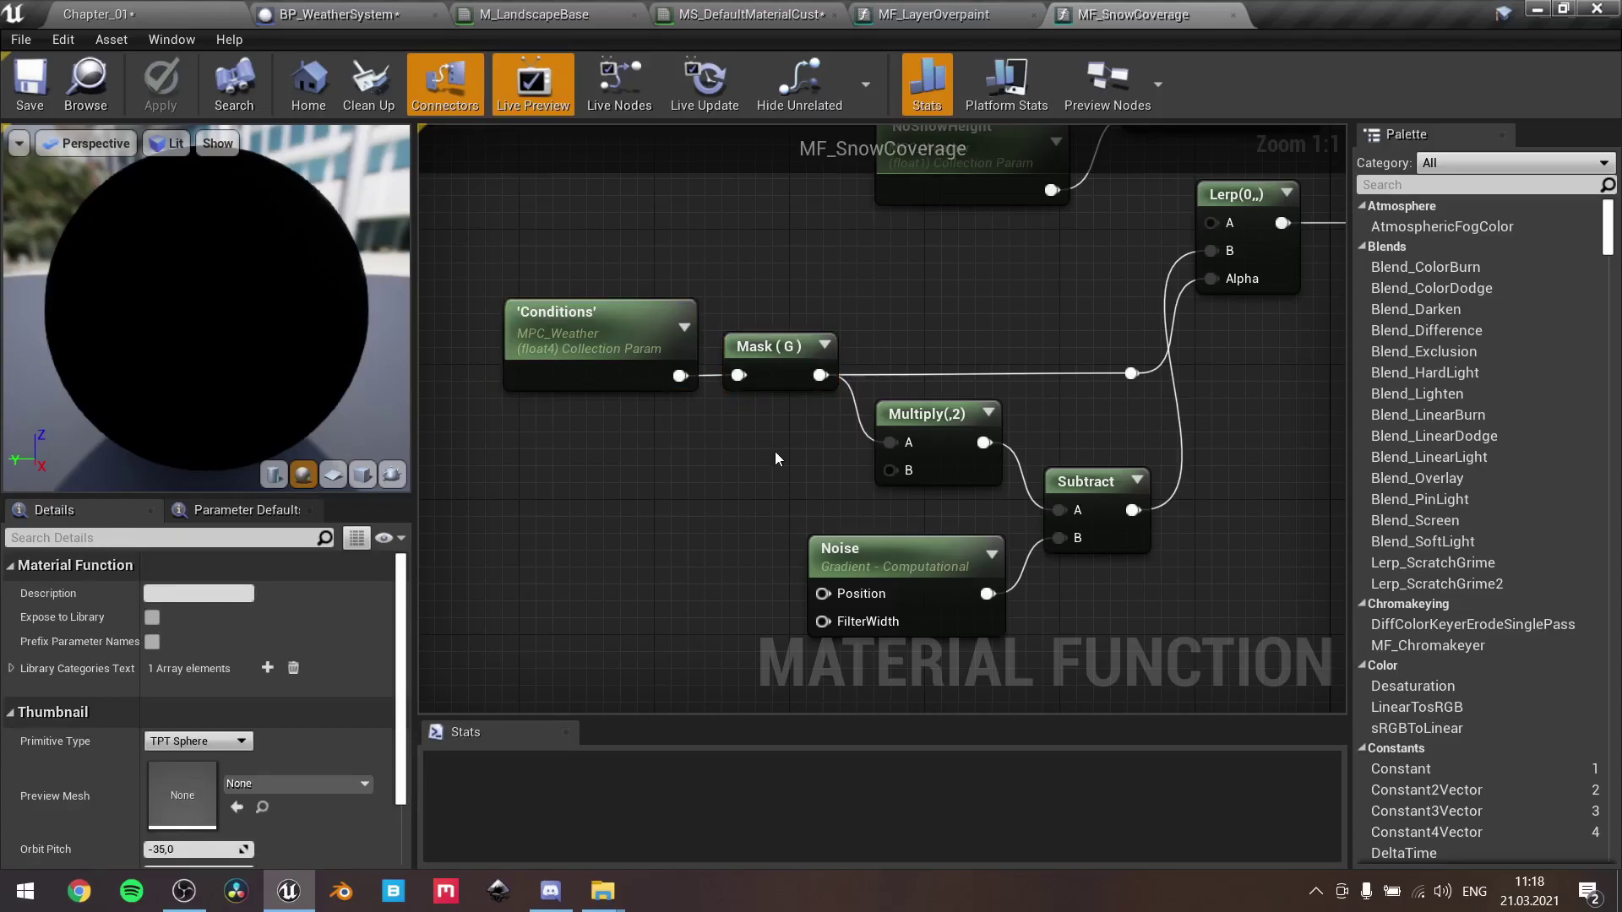
pyautogui.scroll(-2, 774, 451)
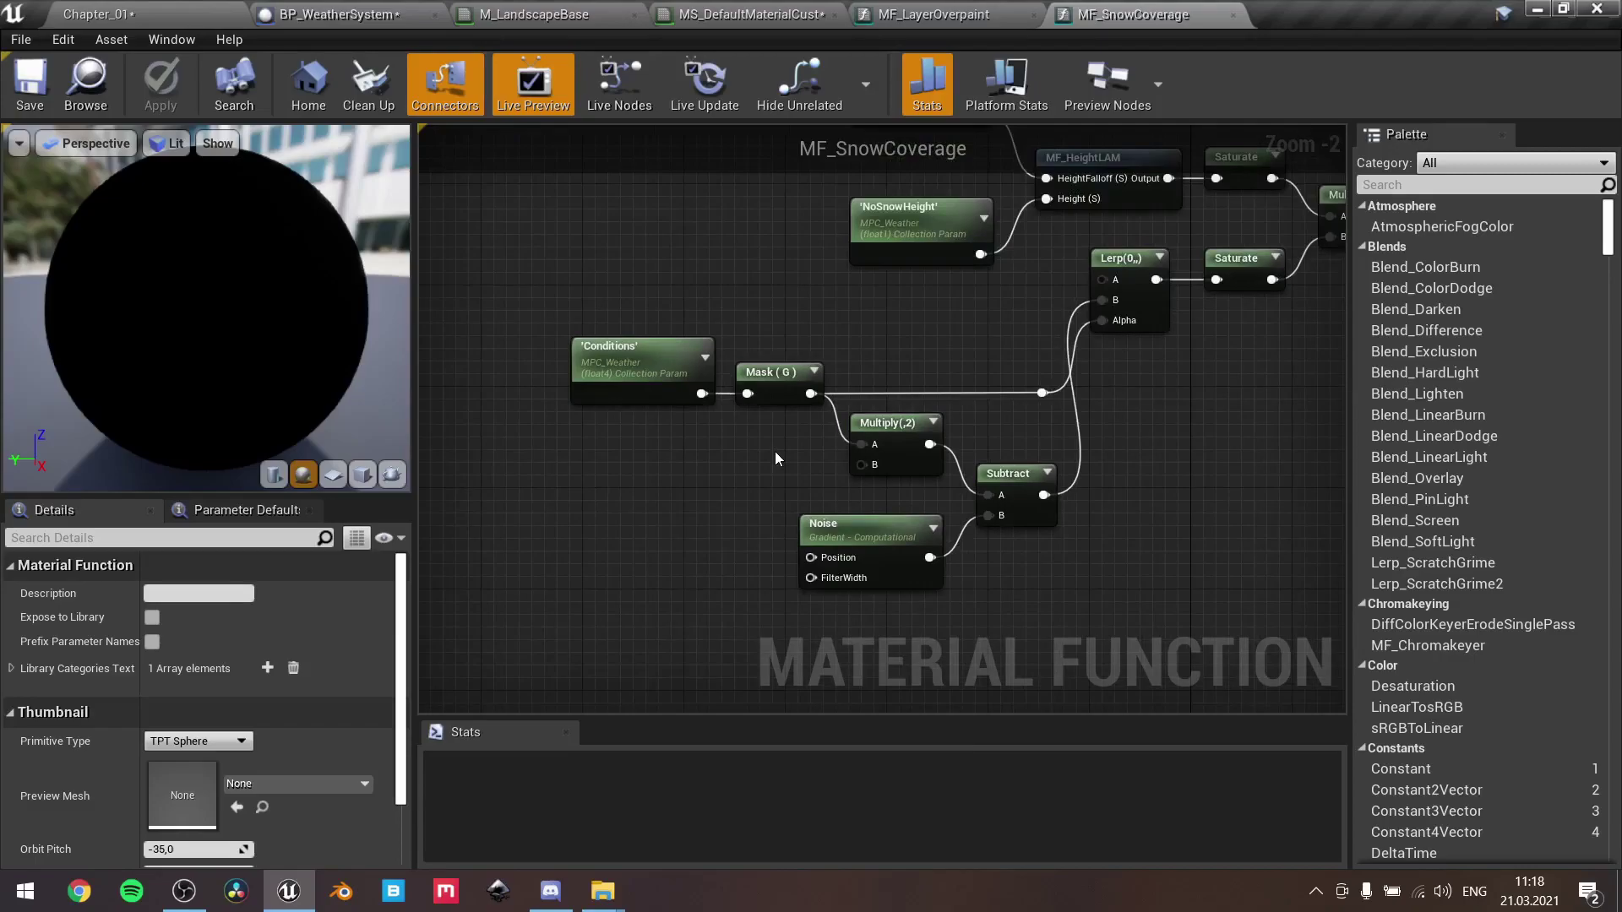
pyautogui.scroll(2, 774, 451)
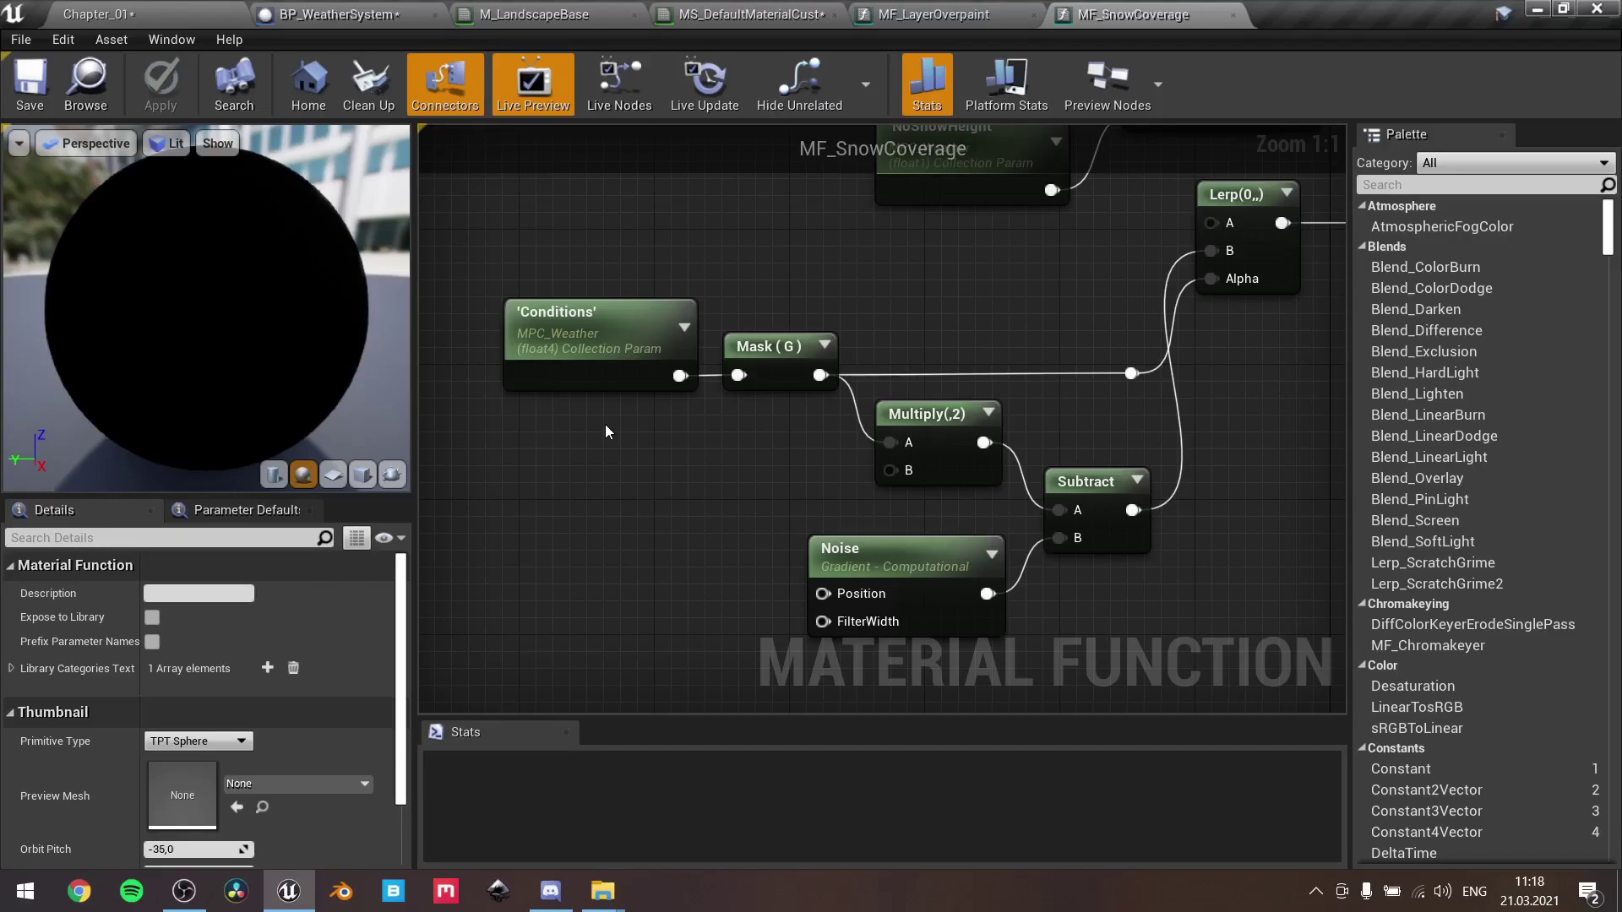
pyautogui.moveTo(1056, 242); pyautogui.dragTo(946, 348, button='right')
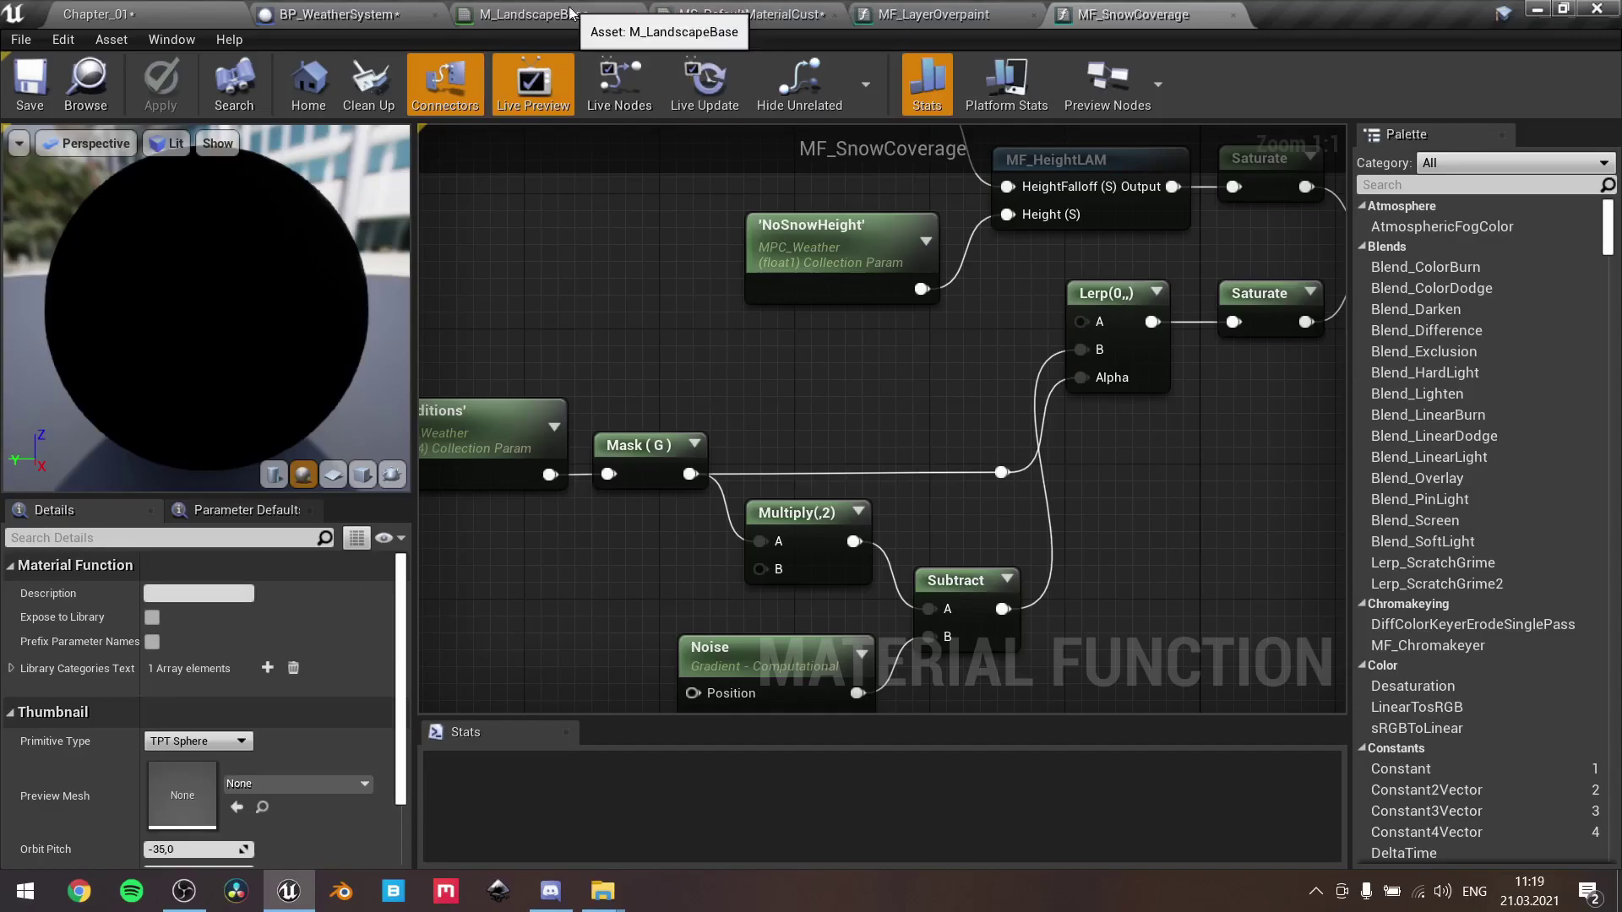
# Return to Update World Feedback in BP_WeatherSystem and trace the curve values into the Make Color nodes
pyautogui.click(399, 15)
pyautogui.scroll(2, 931, 348)
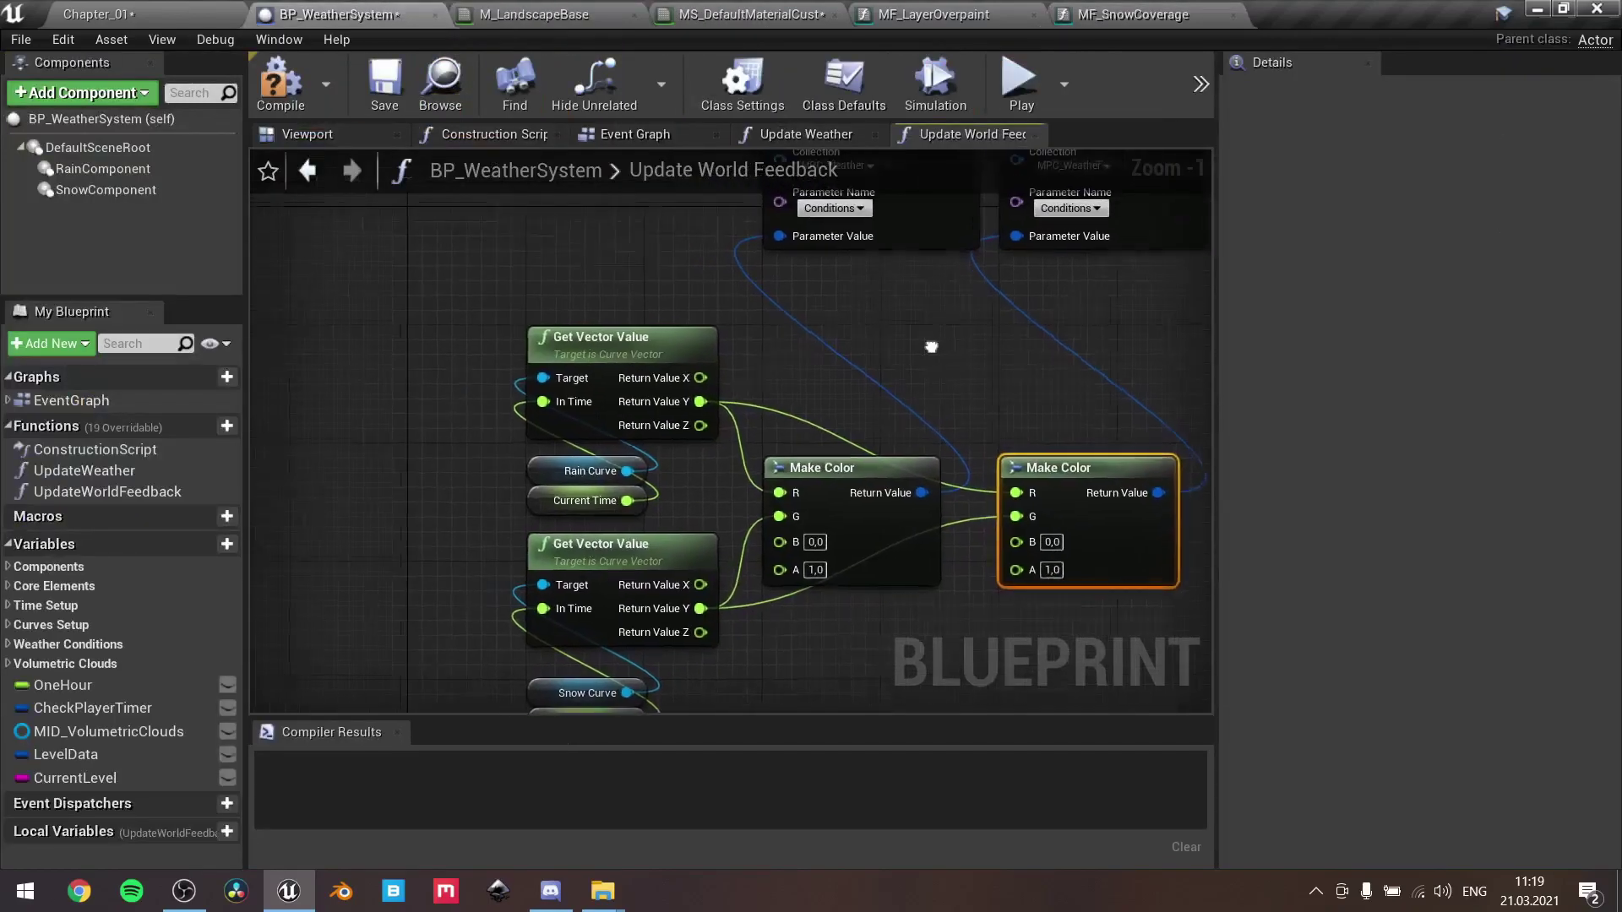
pyautogui.moveTo(932, 347); pyautogui.dragTo(888, 360, button='right')
pyautogui.moveTo(678, 451); pyautogui.dragTo(664, 485, button='right')
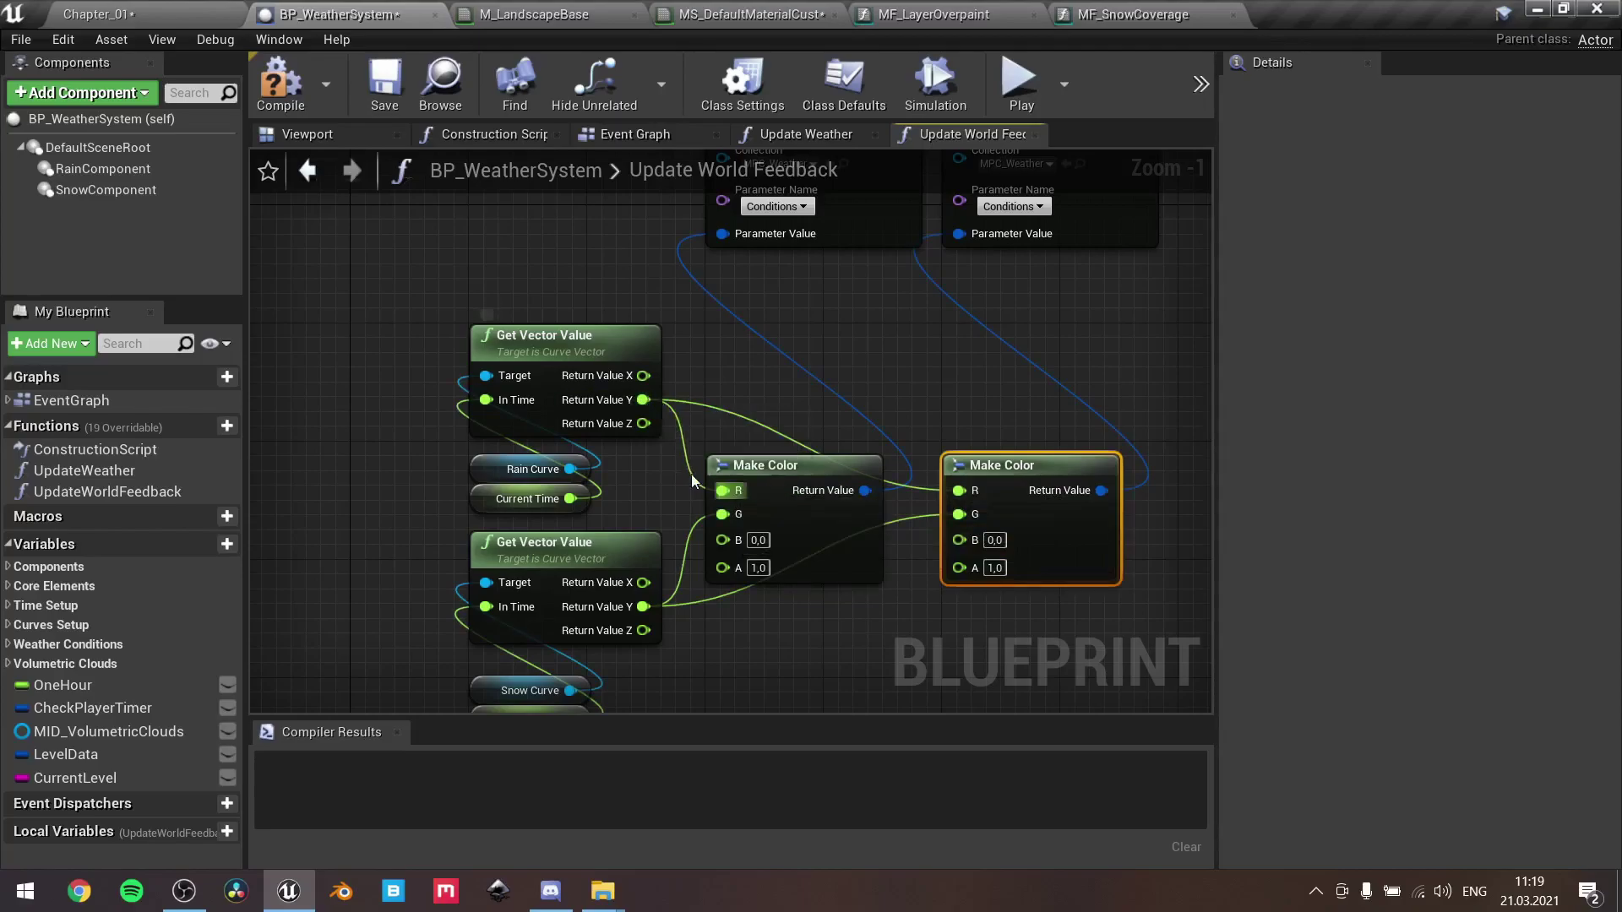
pyautogui.moveTo(675, 512); pyautogui.dragTo(674, 432, button='right')
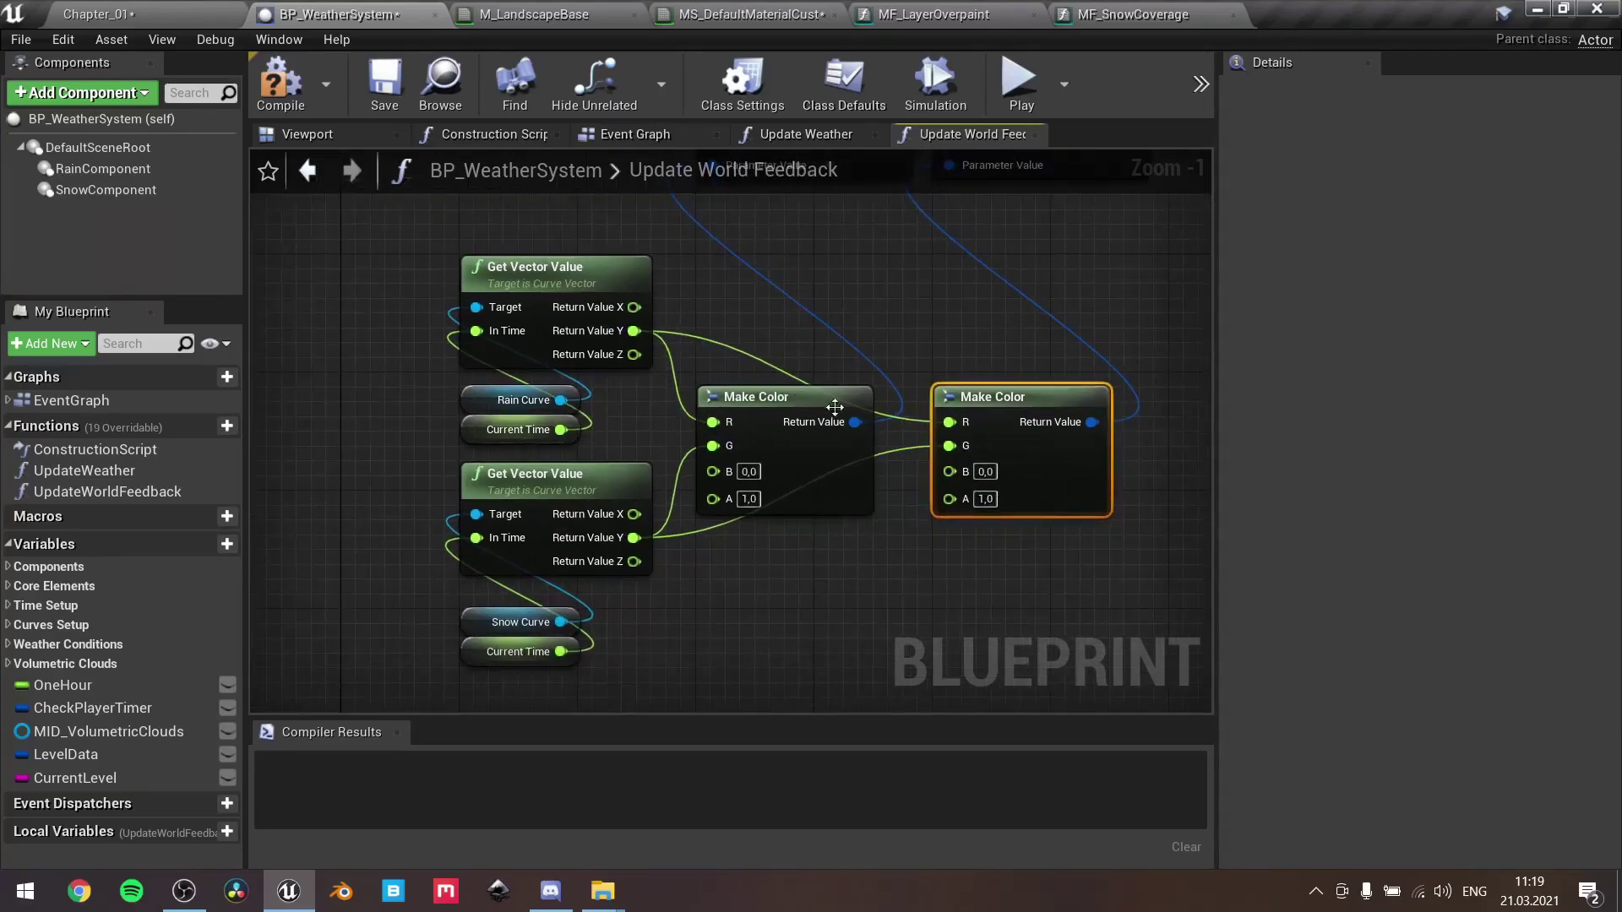
pyautogui.moveTo(881, 547)
pyautogui.mouseDown(button='right')
pyautogui.moveTo(822, 765)
pyautogui.moveTo(799, 682)
pyautogui.moveTo(887, 537)
pyautogui.mouseUp(button='right')
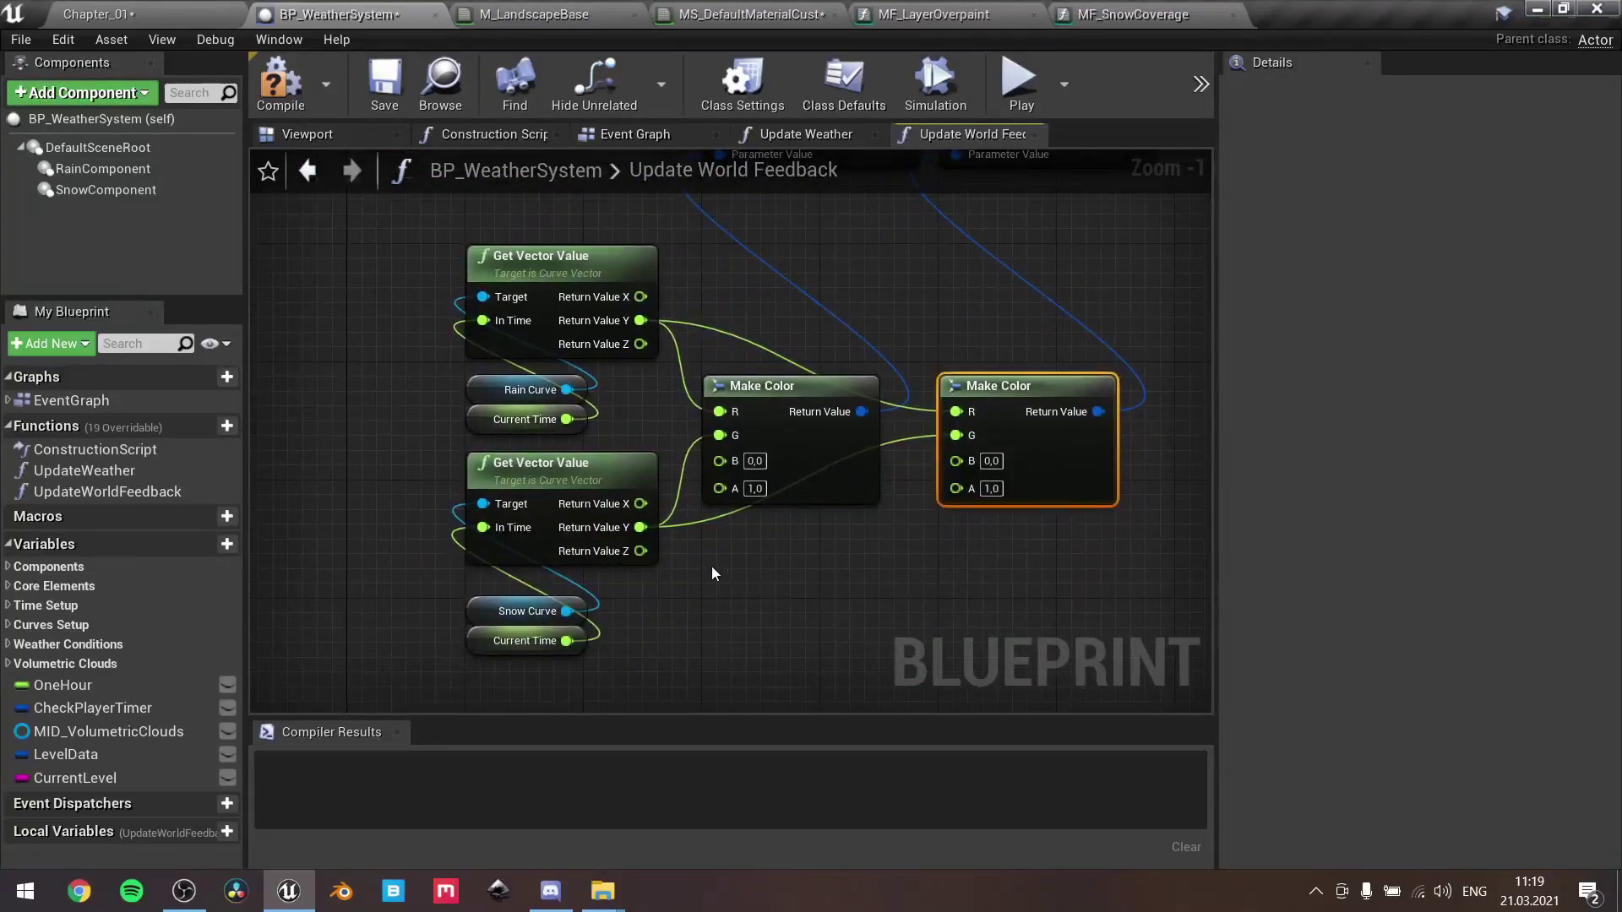
# Highlight the Rain Curve node group and the Snow Curve node group to review their Y values feeding Make Color
pyautogui.moveTo(625, 421); pyautogui.dragTo(546, 340)
pyautogui.click(627, 397)
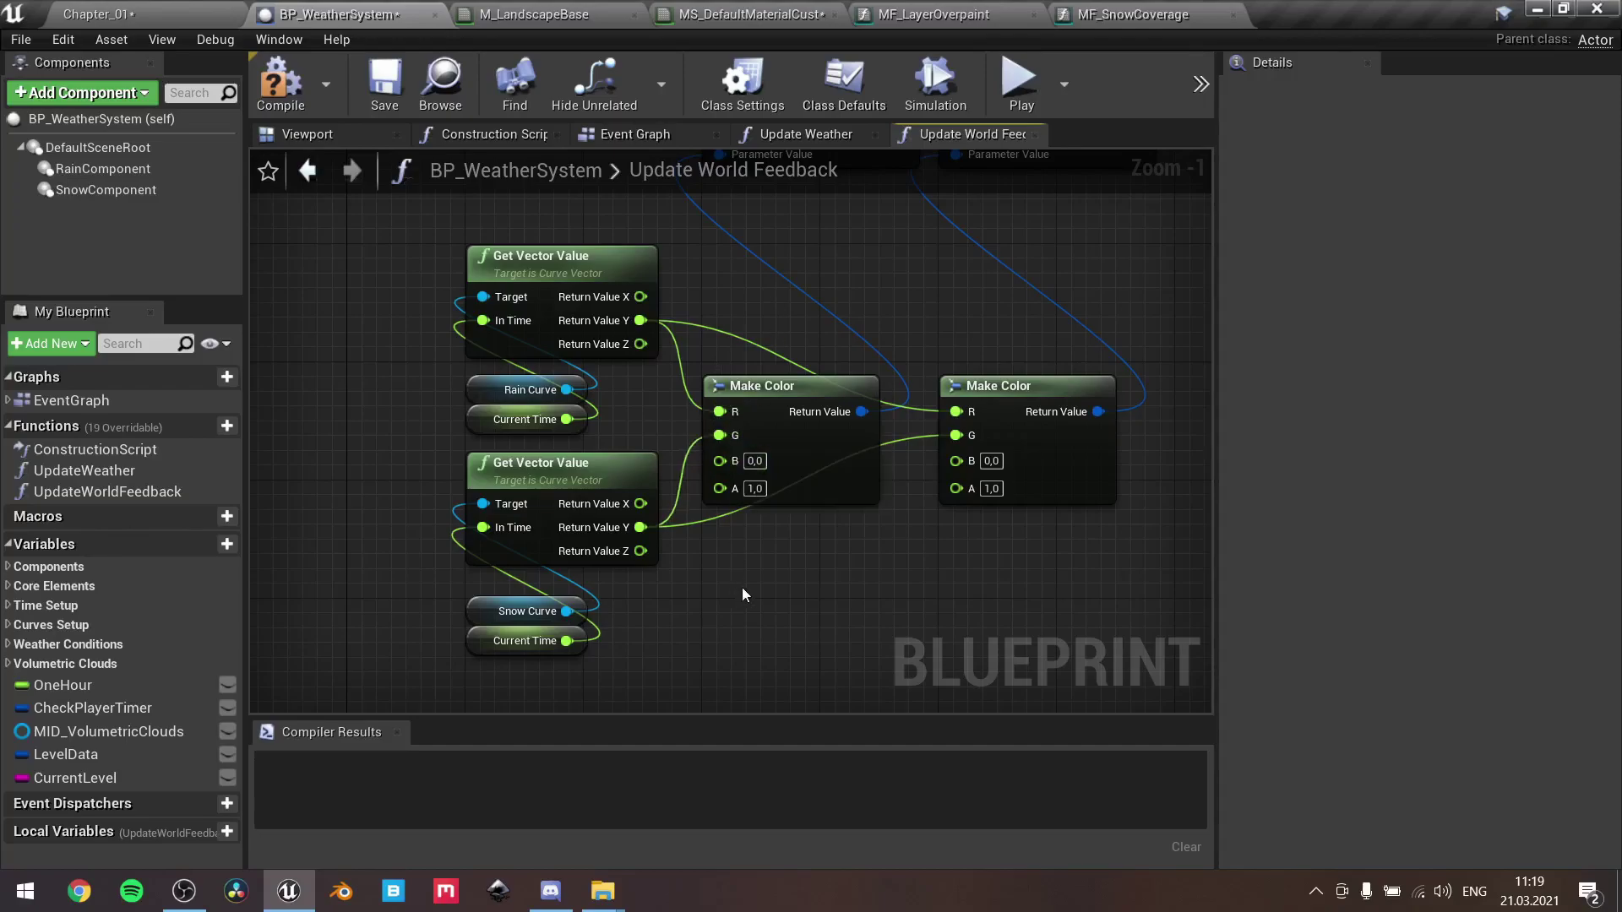
pyautogui.moveTo(739, 586); pyautogui.dragTo(802, 562, button='right')
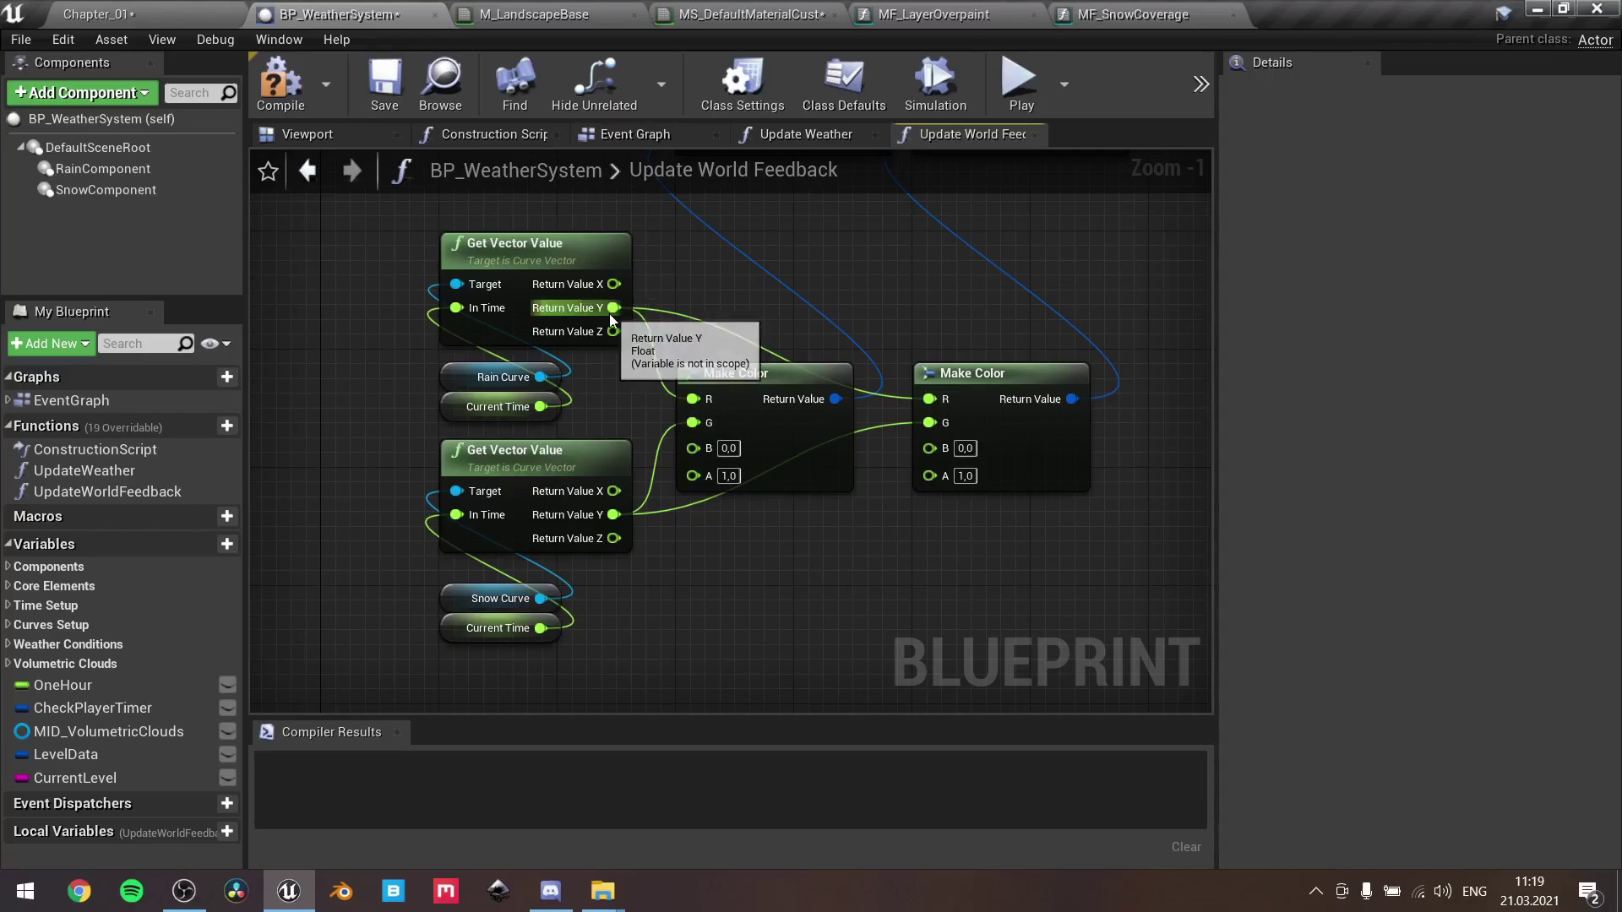
pyautogui.moveTo(611, 406); pyautogui.dragTo(531, 324)
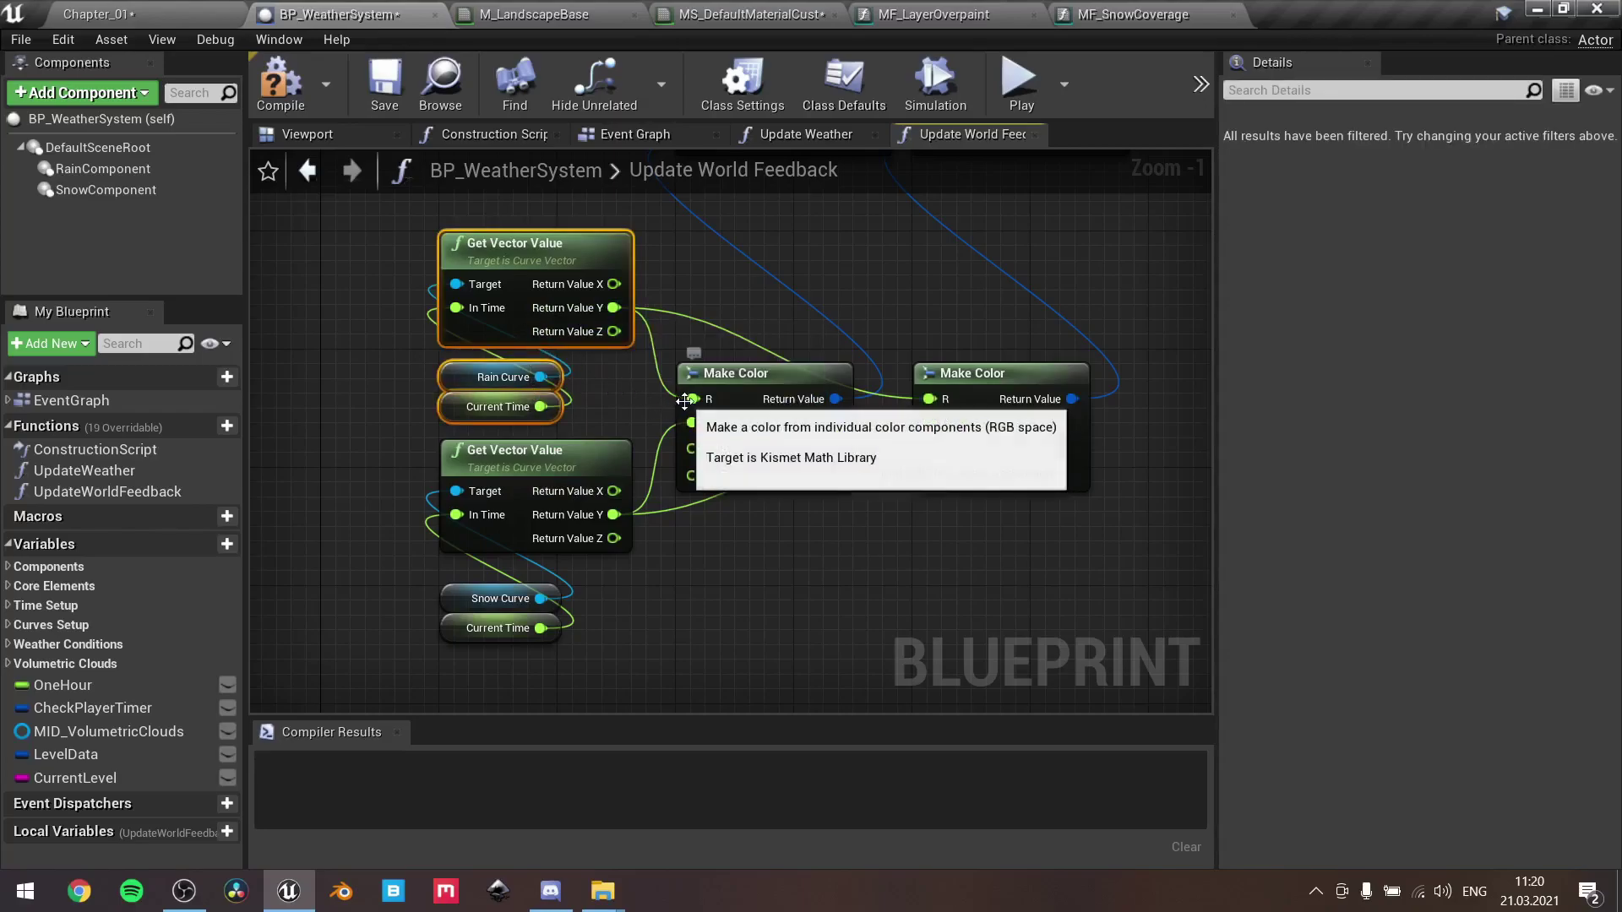
pyautogui.click(650, 656)
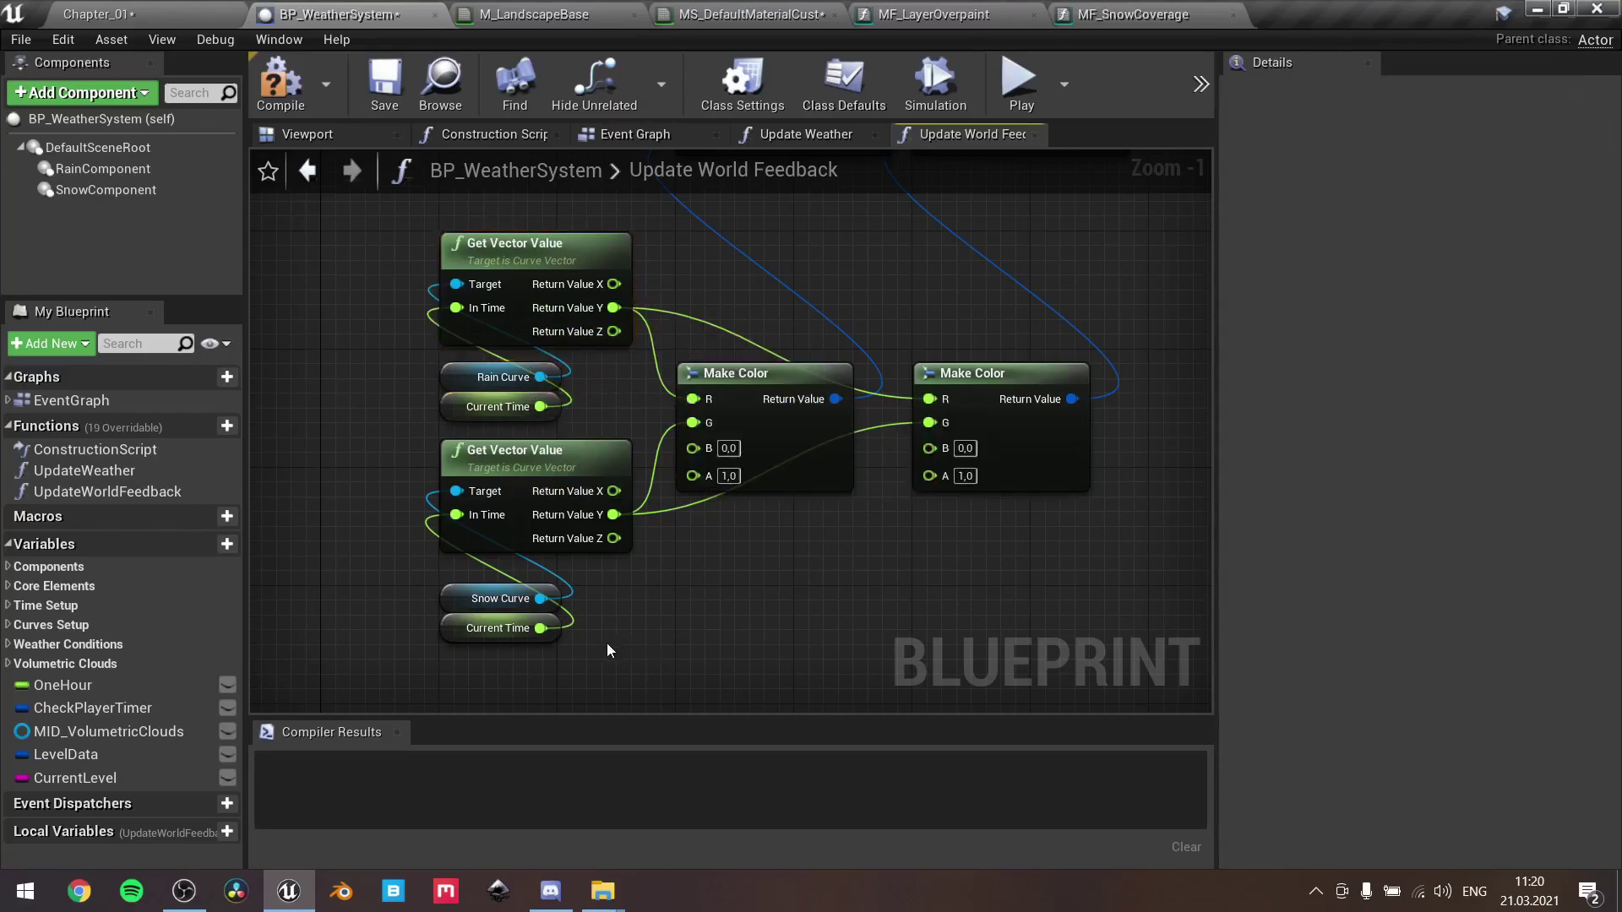
pyautogui.moveTo(606, 642); pyautogui.dragTo(519, 510)
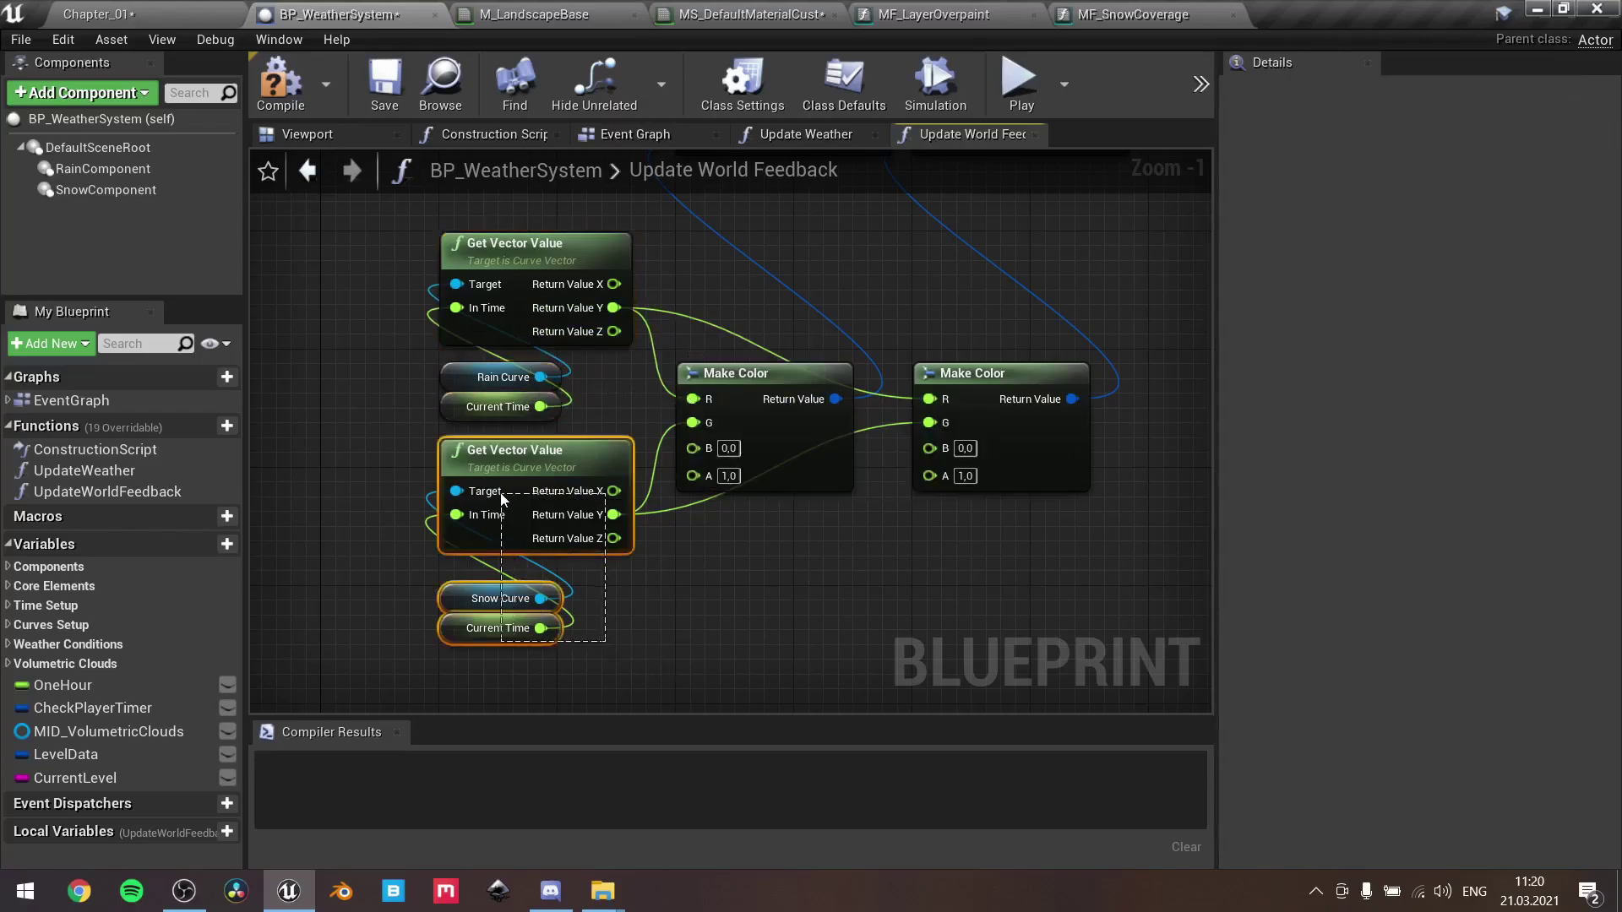
pyautogui.click(705, 571)
# Survey the whole Update World Feedback graph, from the curve nodes through Make Color to both Set Vector Parameter Value nodes
pyautogui.moveTo(719, 527); pyautogui.dragTo(607, 687, button='right')
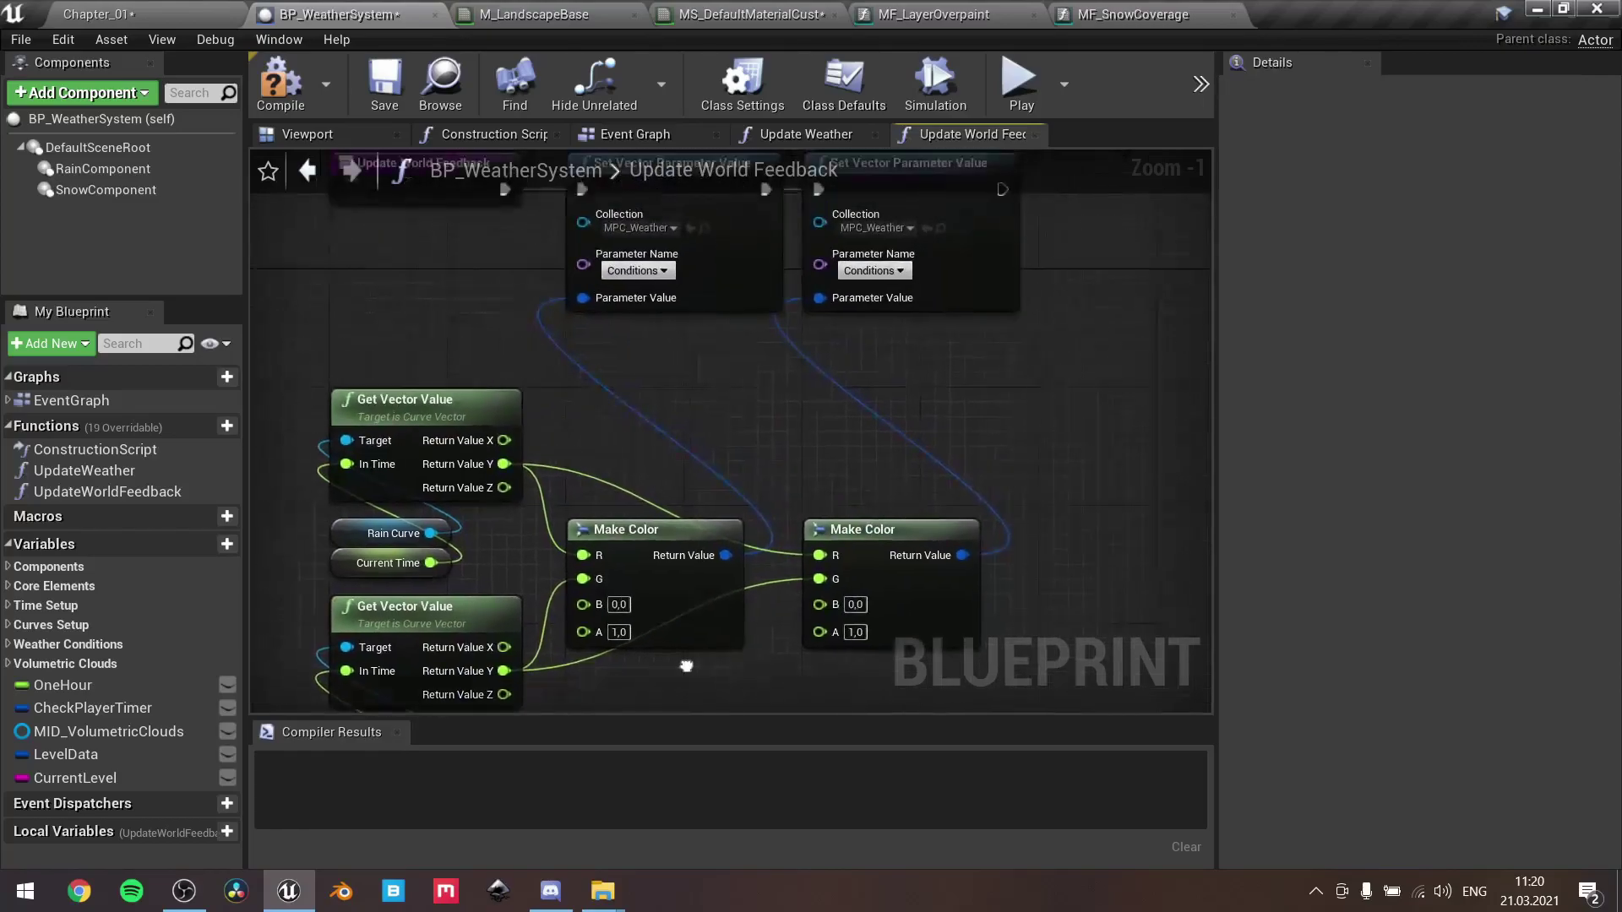
pyautogui.moveTo(815, 448); pyautogui.dragTo(671, 351, button='right')
pyautogui.moveTo(832, 319); pyautogui.dragTo(972, 399, button='right')
pyautogui.scroll(-1, 971, 398)
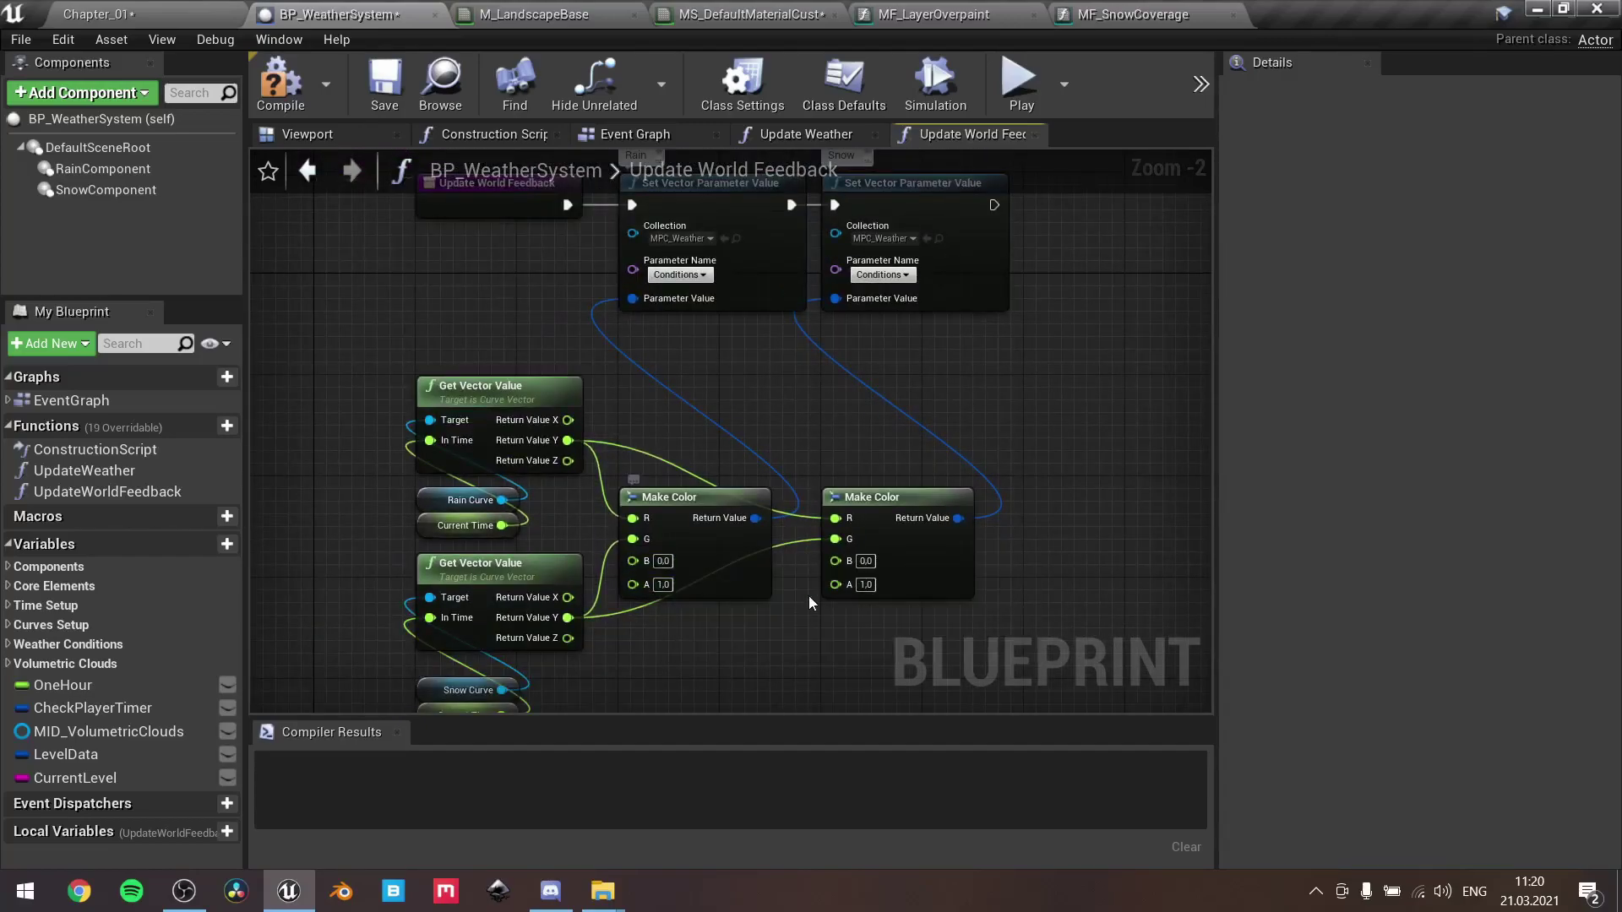
pyautogui.moveTo(784, 647); pyautogui.dragTo(871, 573, button='right')
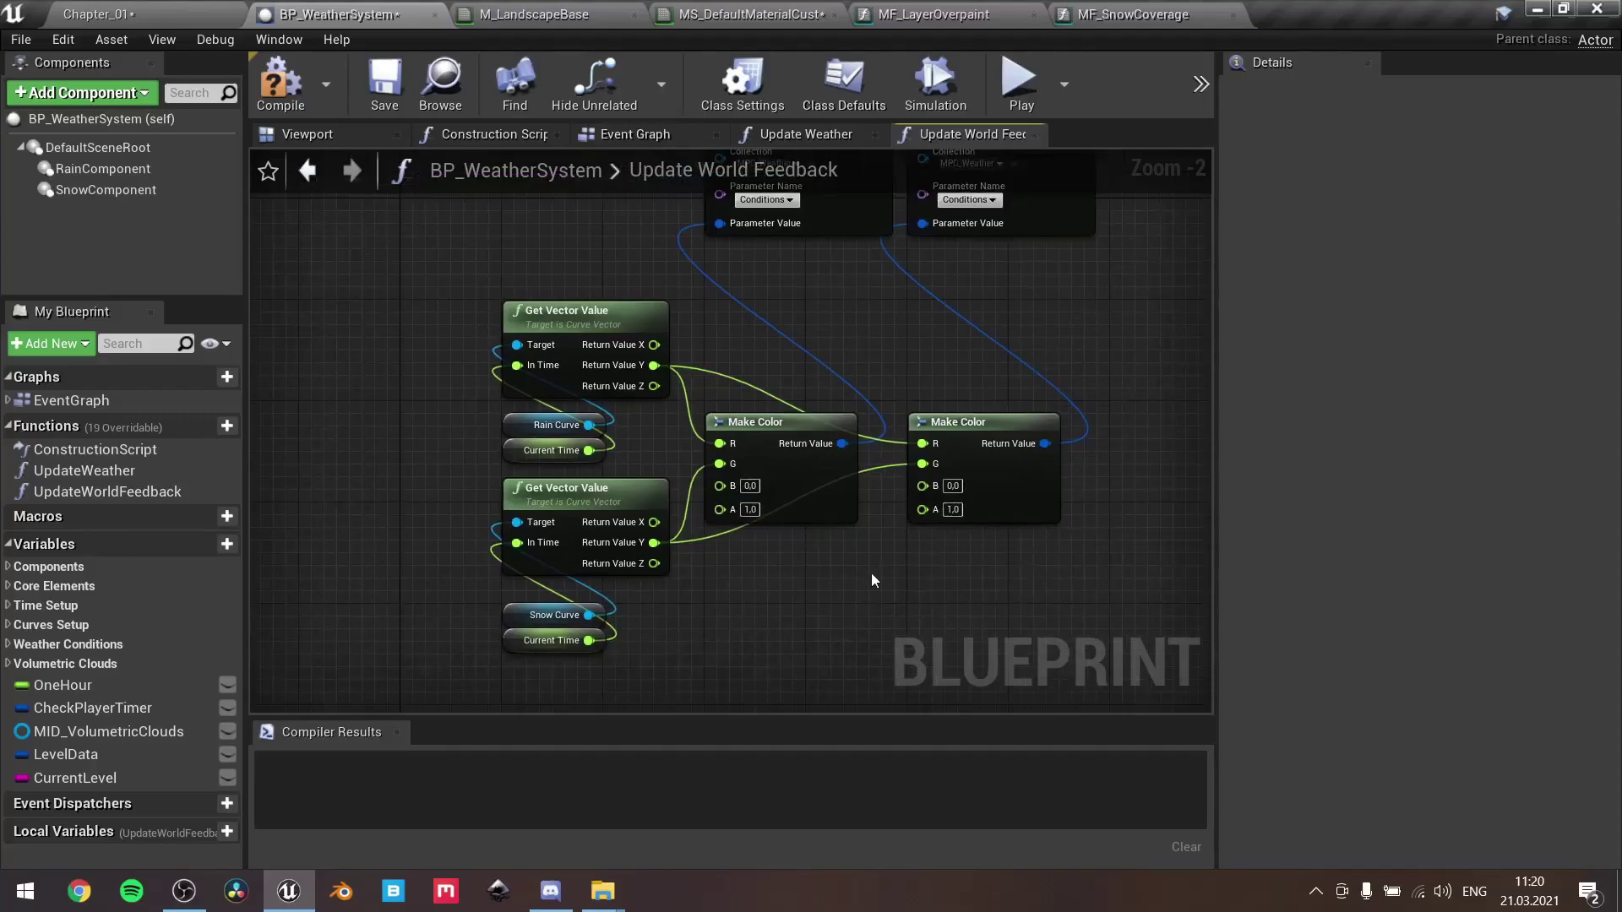
pyautogui.scroll(1, 870, 573)
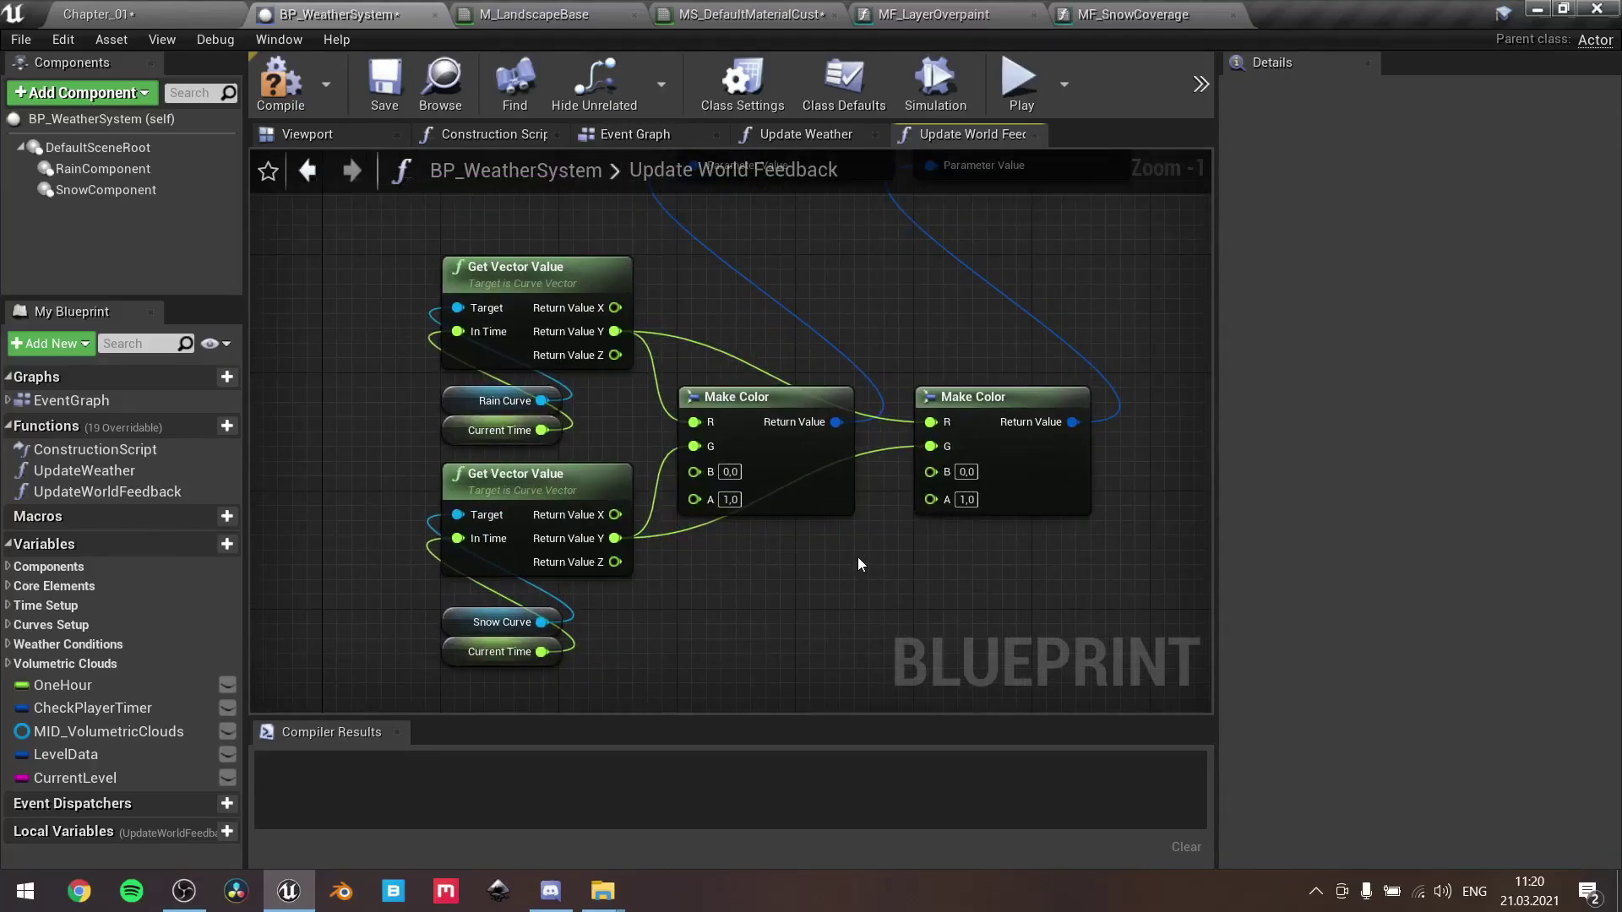
pyautogui.scroll(-1, 859, 558)
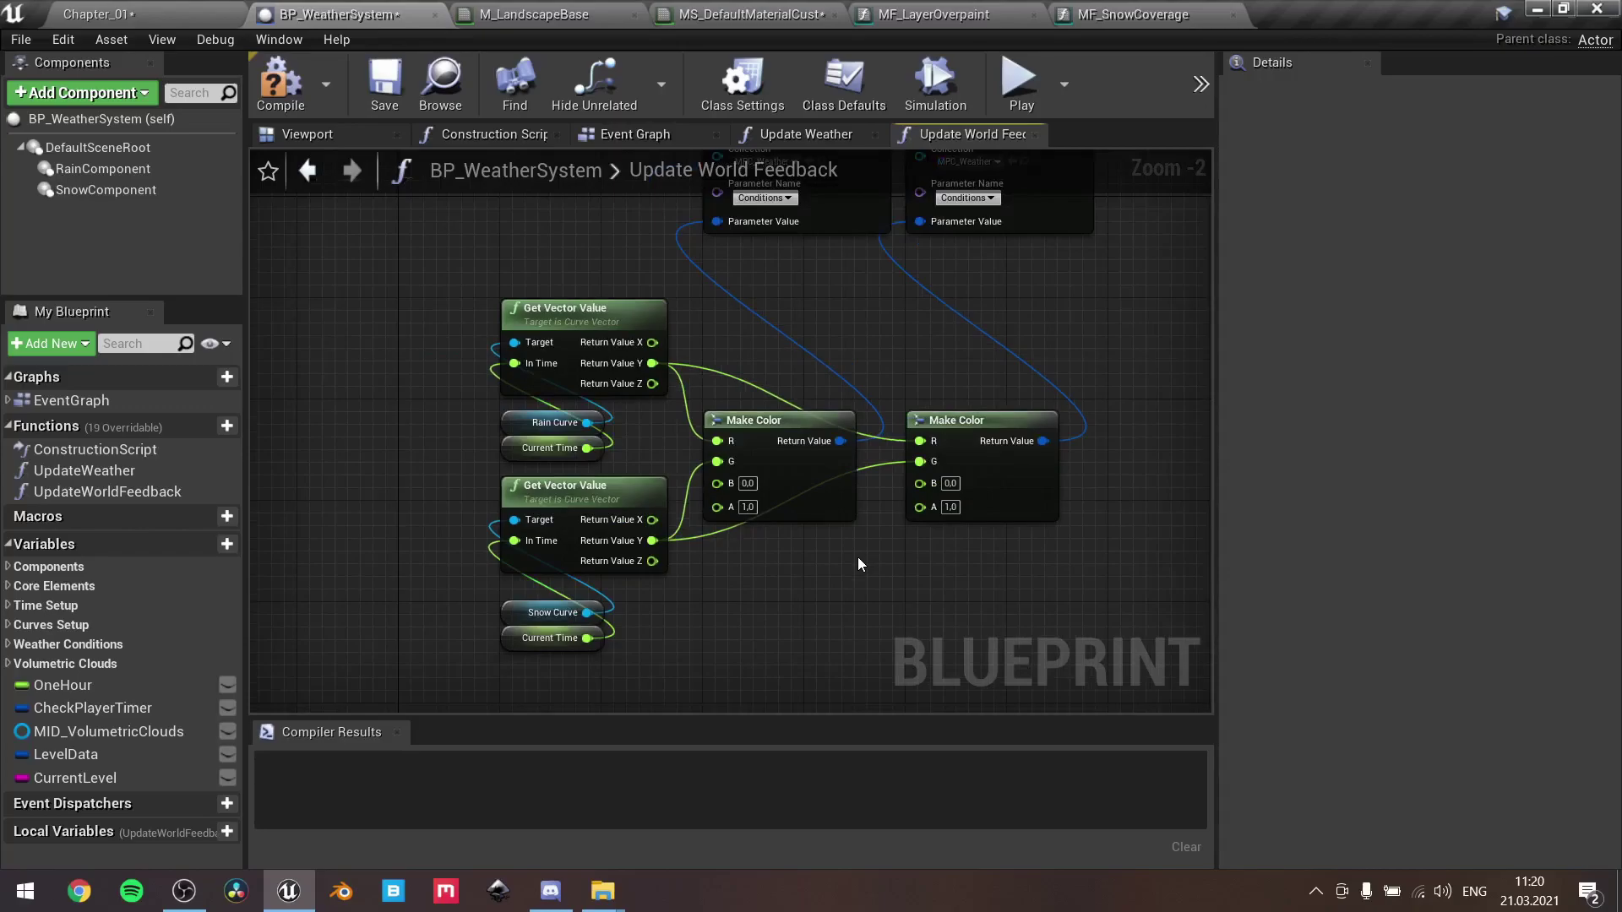
pyautogui.scroll(-1, 873, 326)
pyautogui.moveTo(873, 326); pyautogui.dragTo(874, 500, button='right')
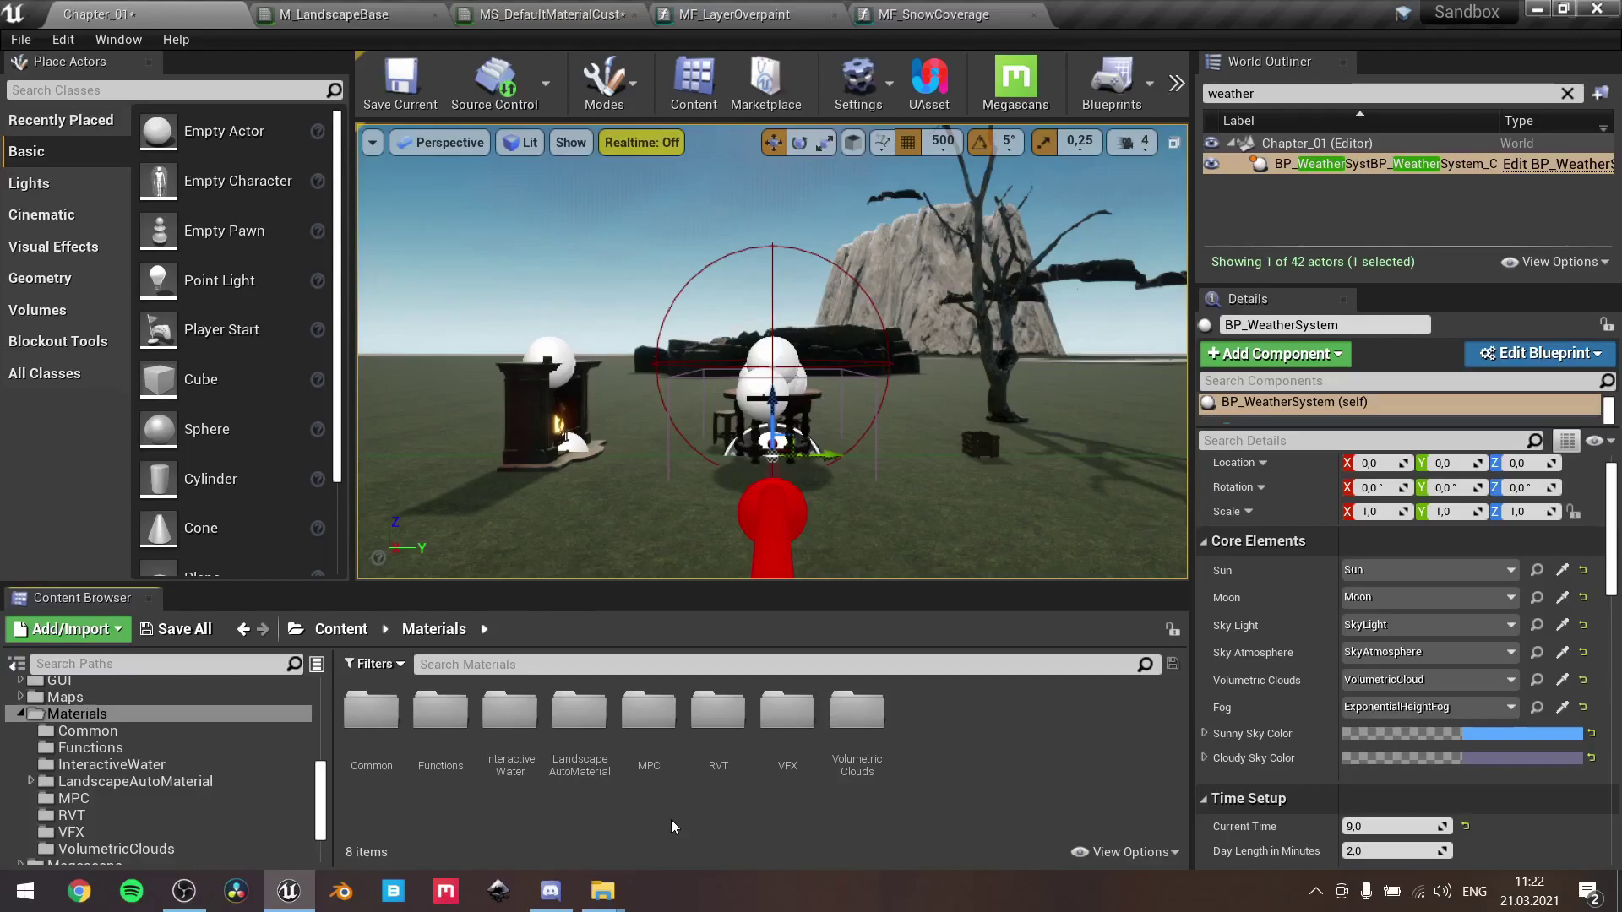
# Open the Megascans settings from the Chapter_01 level editor to review the master material overrides
pyautogui.click(1041, 112)
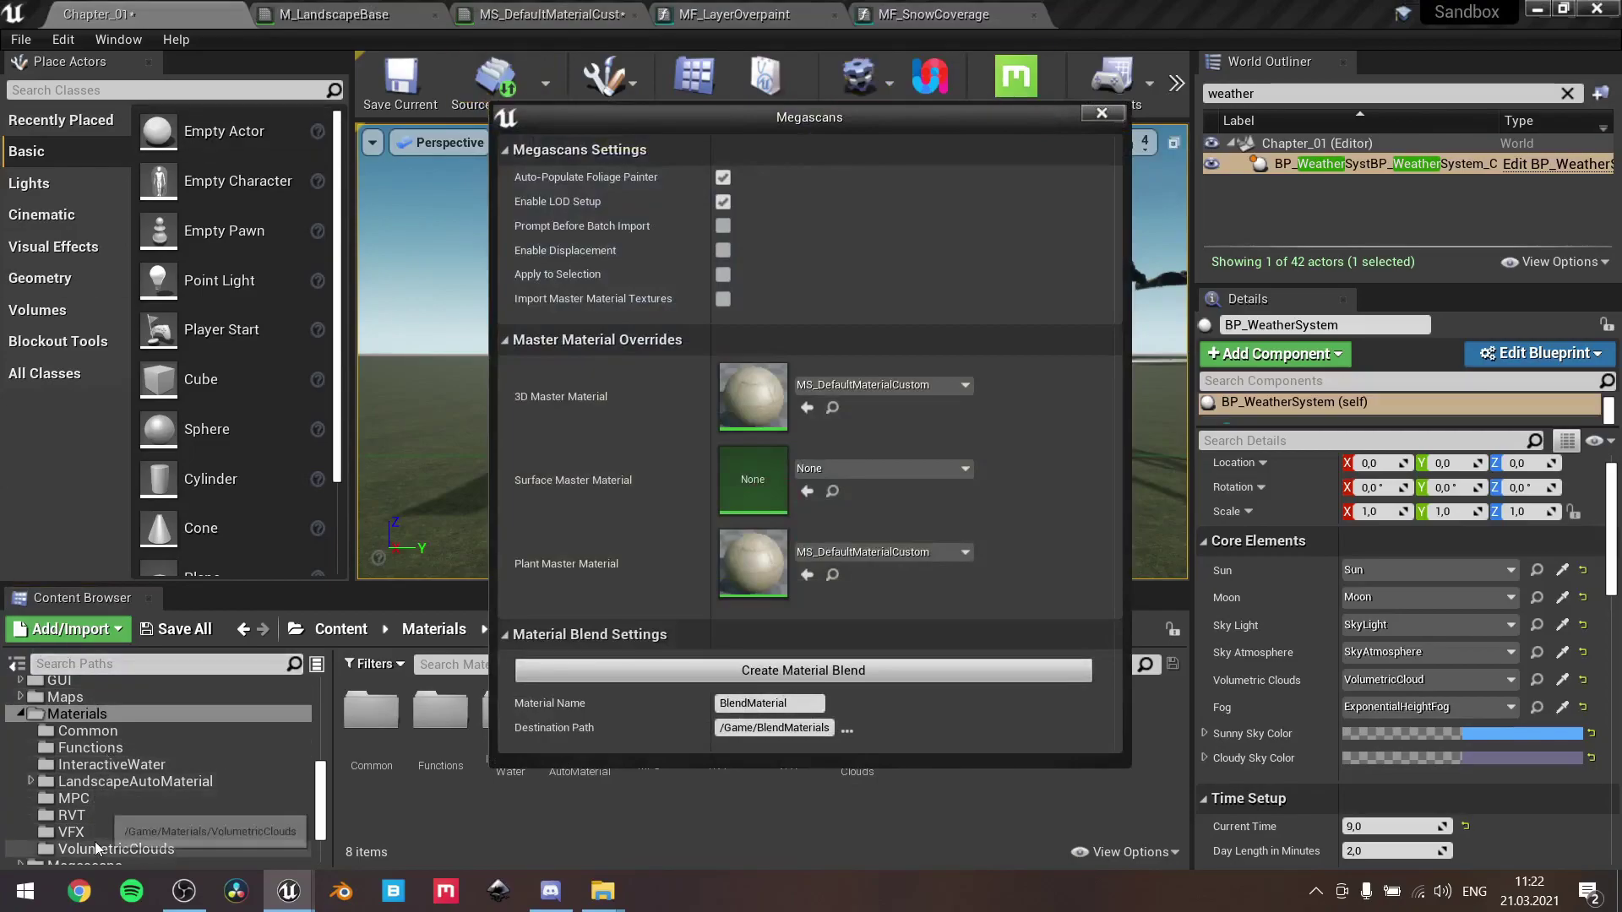
# Browse to the MS_DefaultMaterial folder under MSPresets, compare its materials with the Megascans overrides, and close the Megascans settings
pyautogui.scroll(-2, 128, 768)
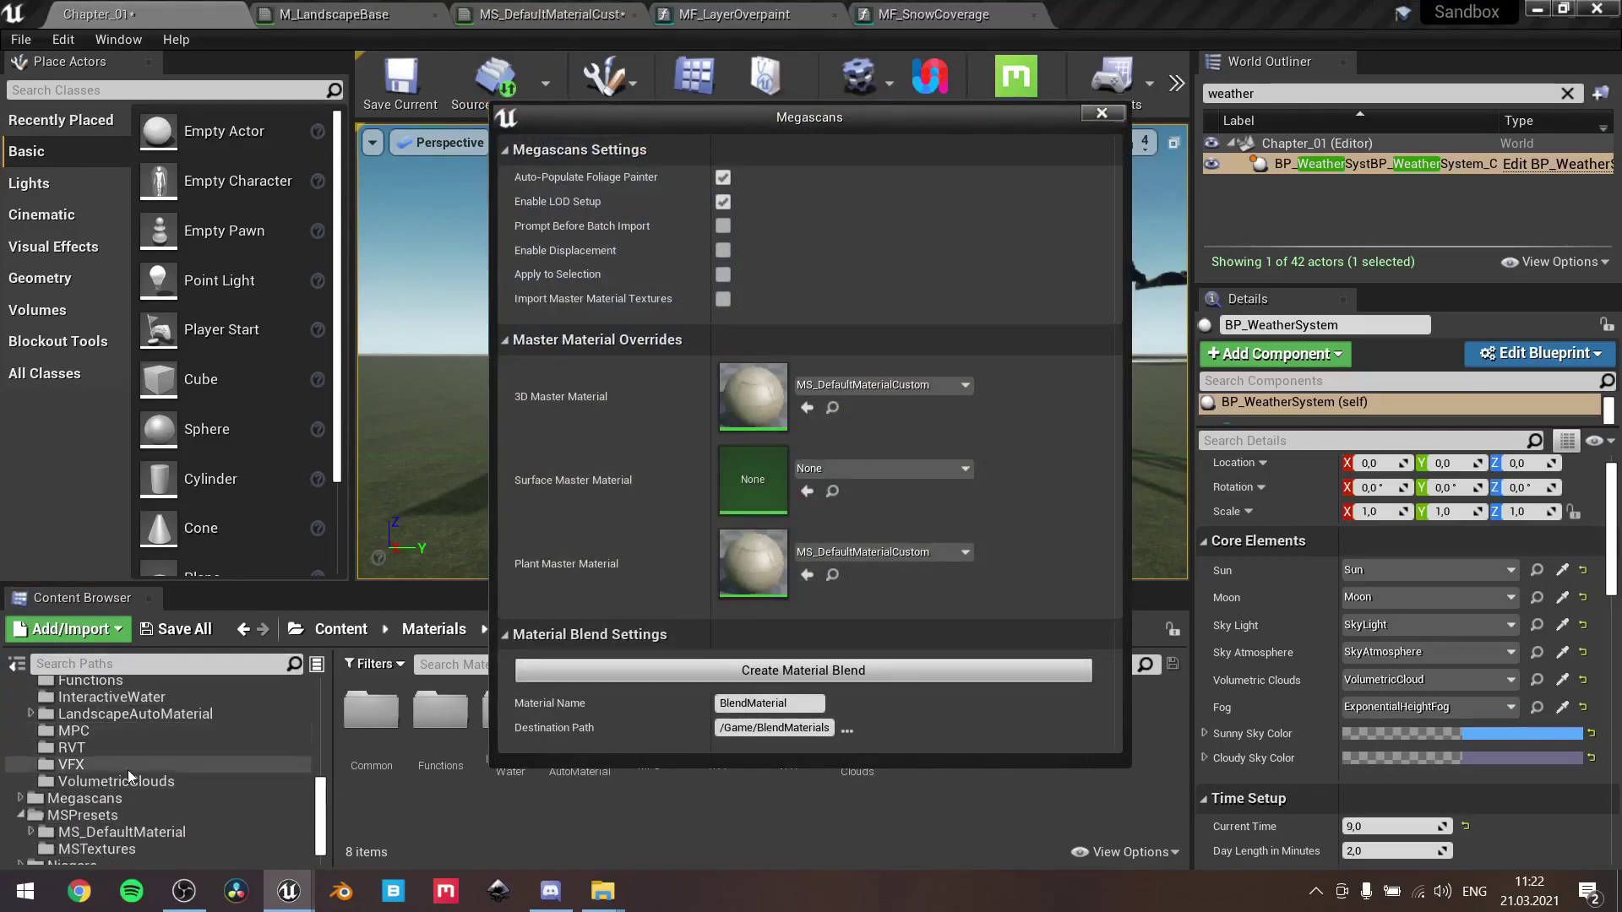
pyautogui.click(110, 833)
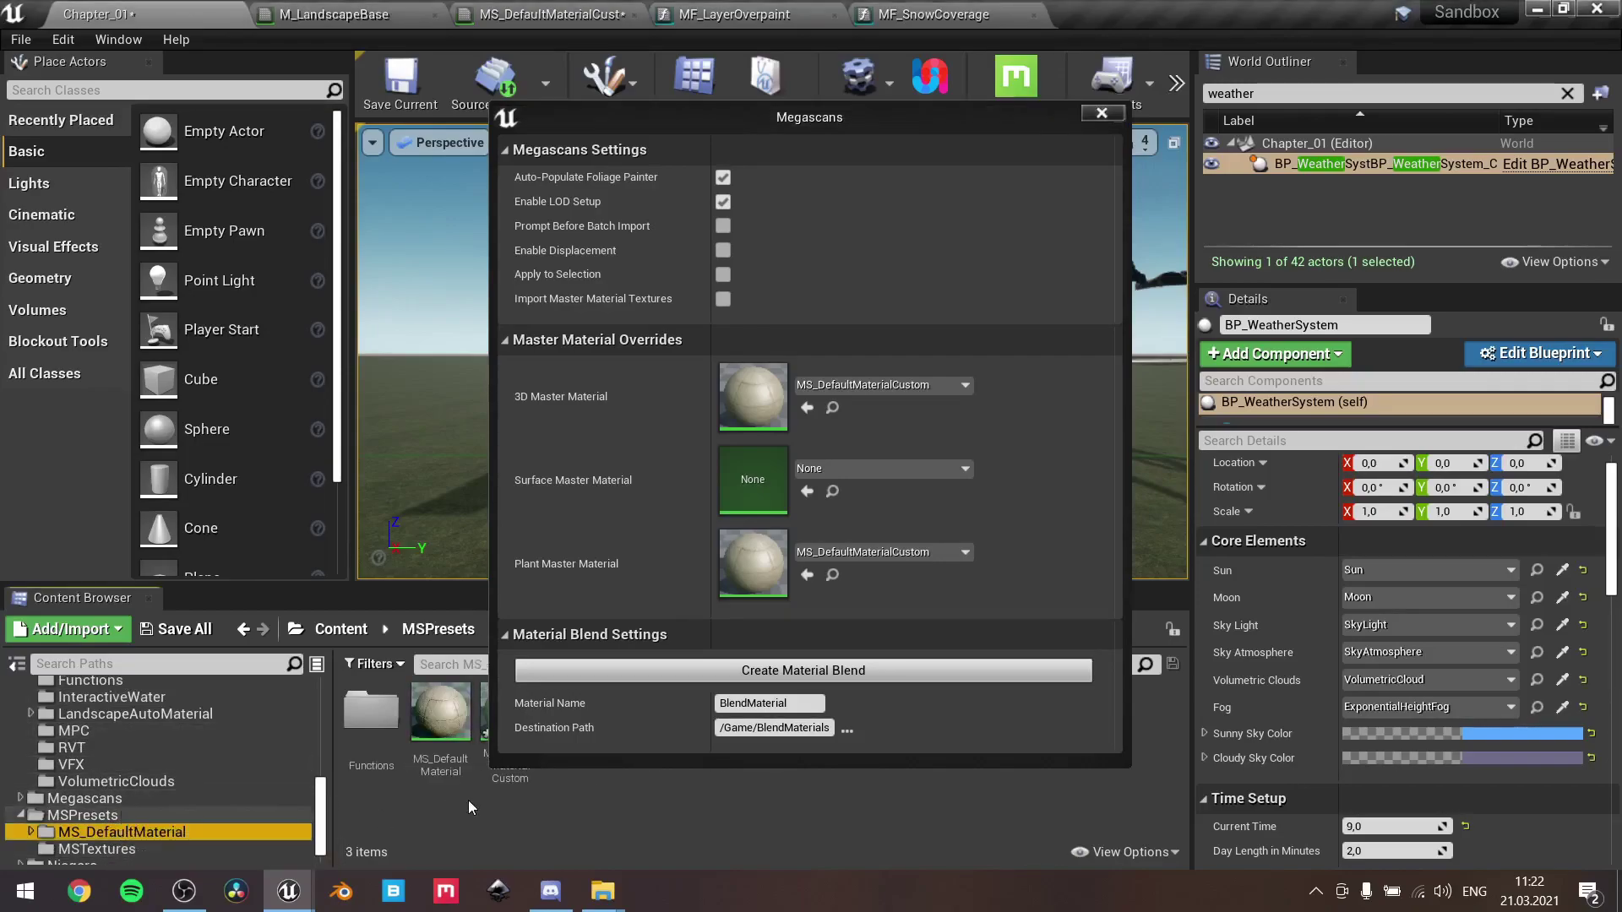
pyautogui.moveTo(838, 123); pyautogui.dragTo(990, 105)
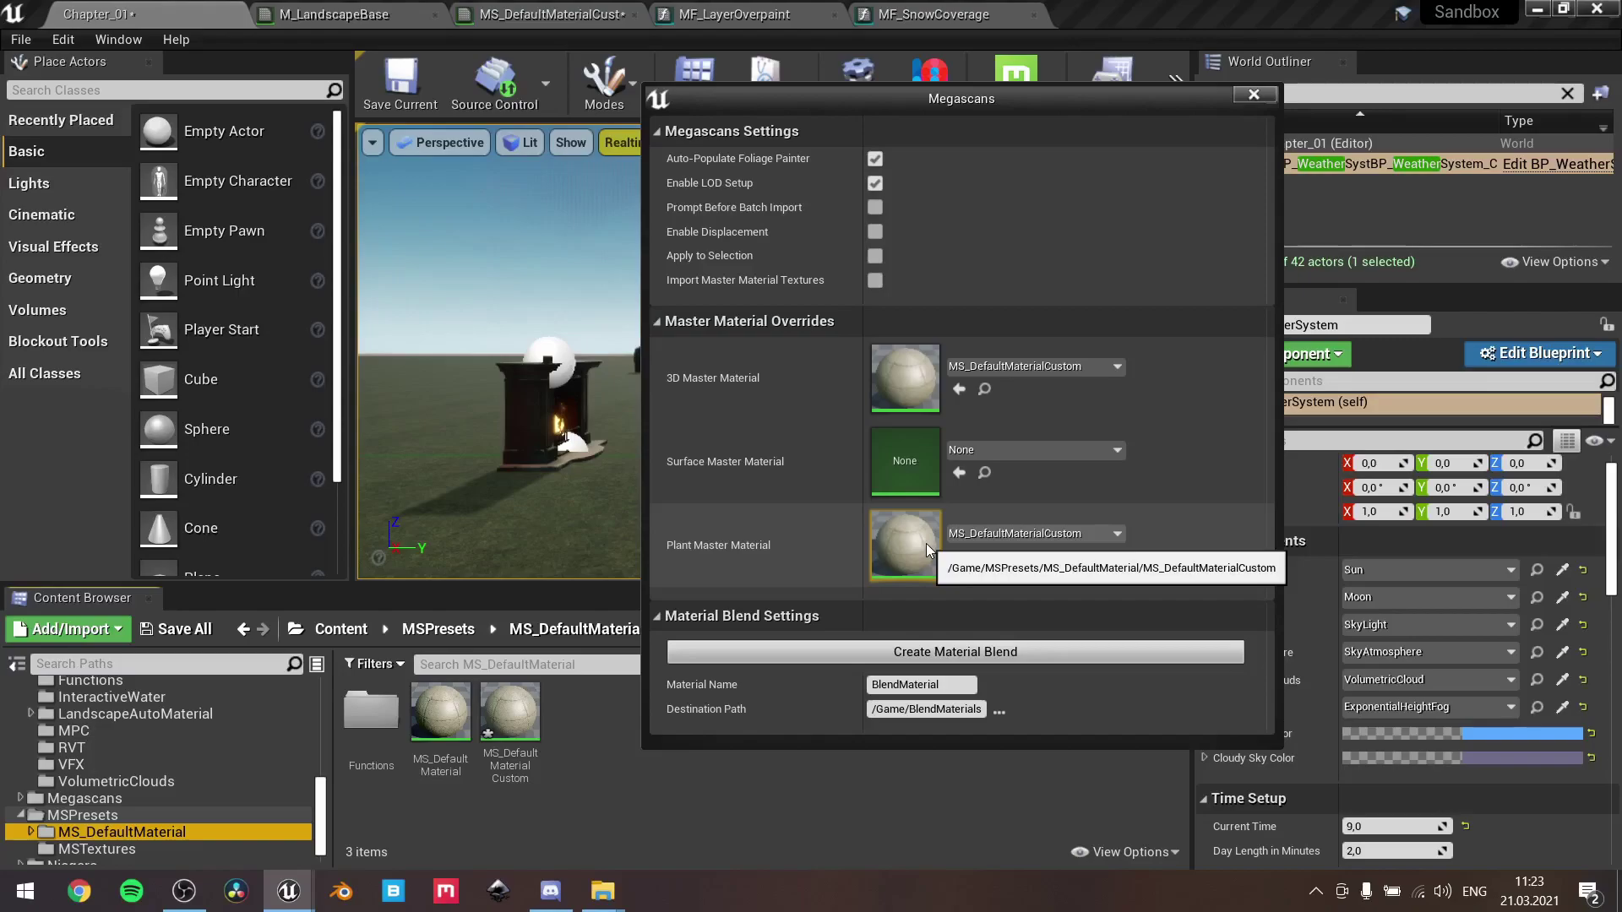
pyautogui.click(1253, 96)
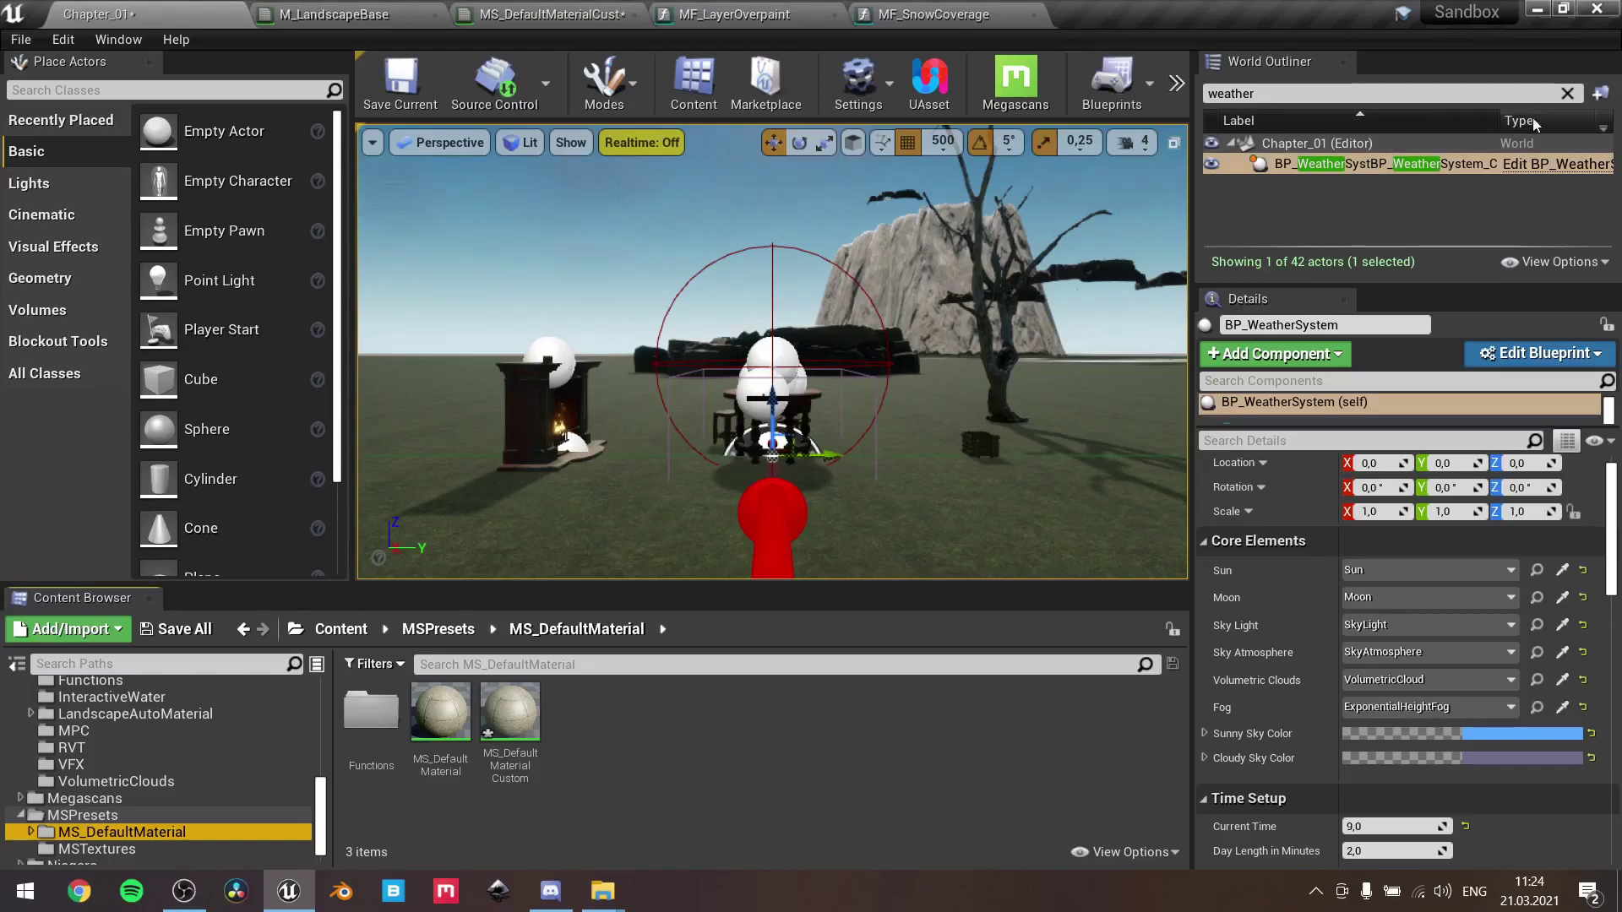
# Clear the outliner filter and search the placeable actors for "run" to locate the Runtime Virtual Texture Volume
pyautogui.click(1566, 93)
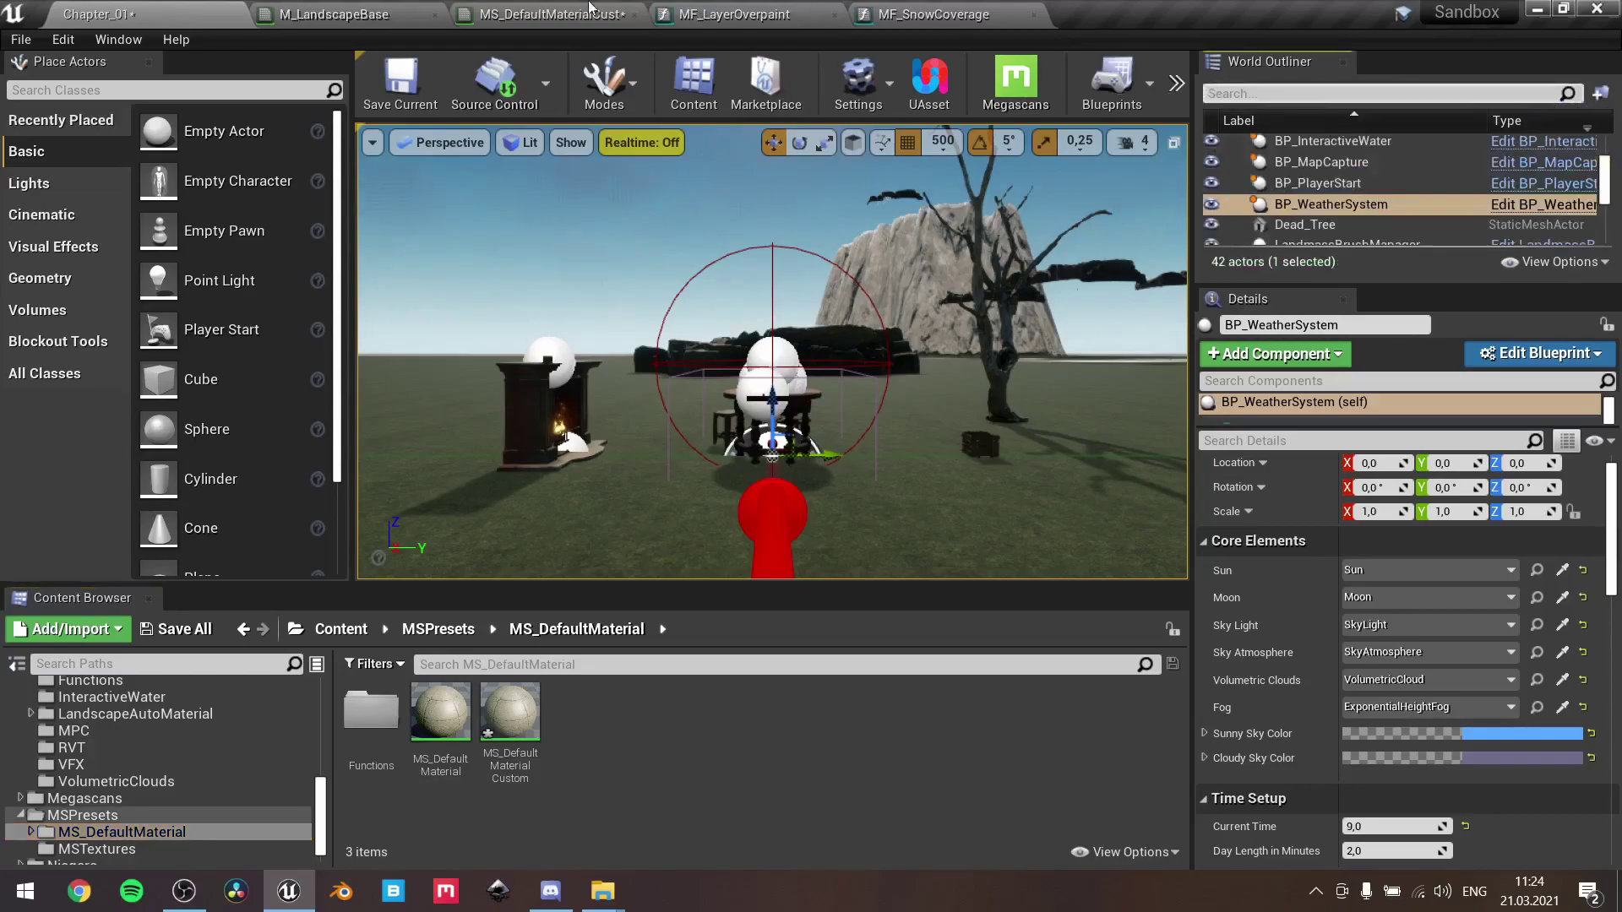
pyautogui.click(224, 89)
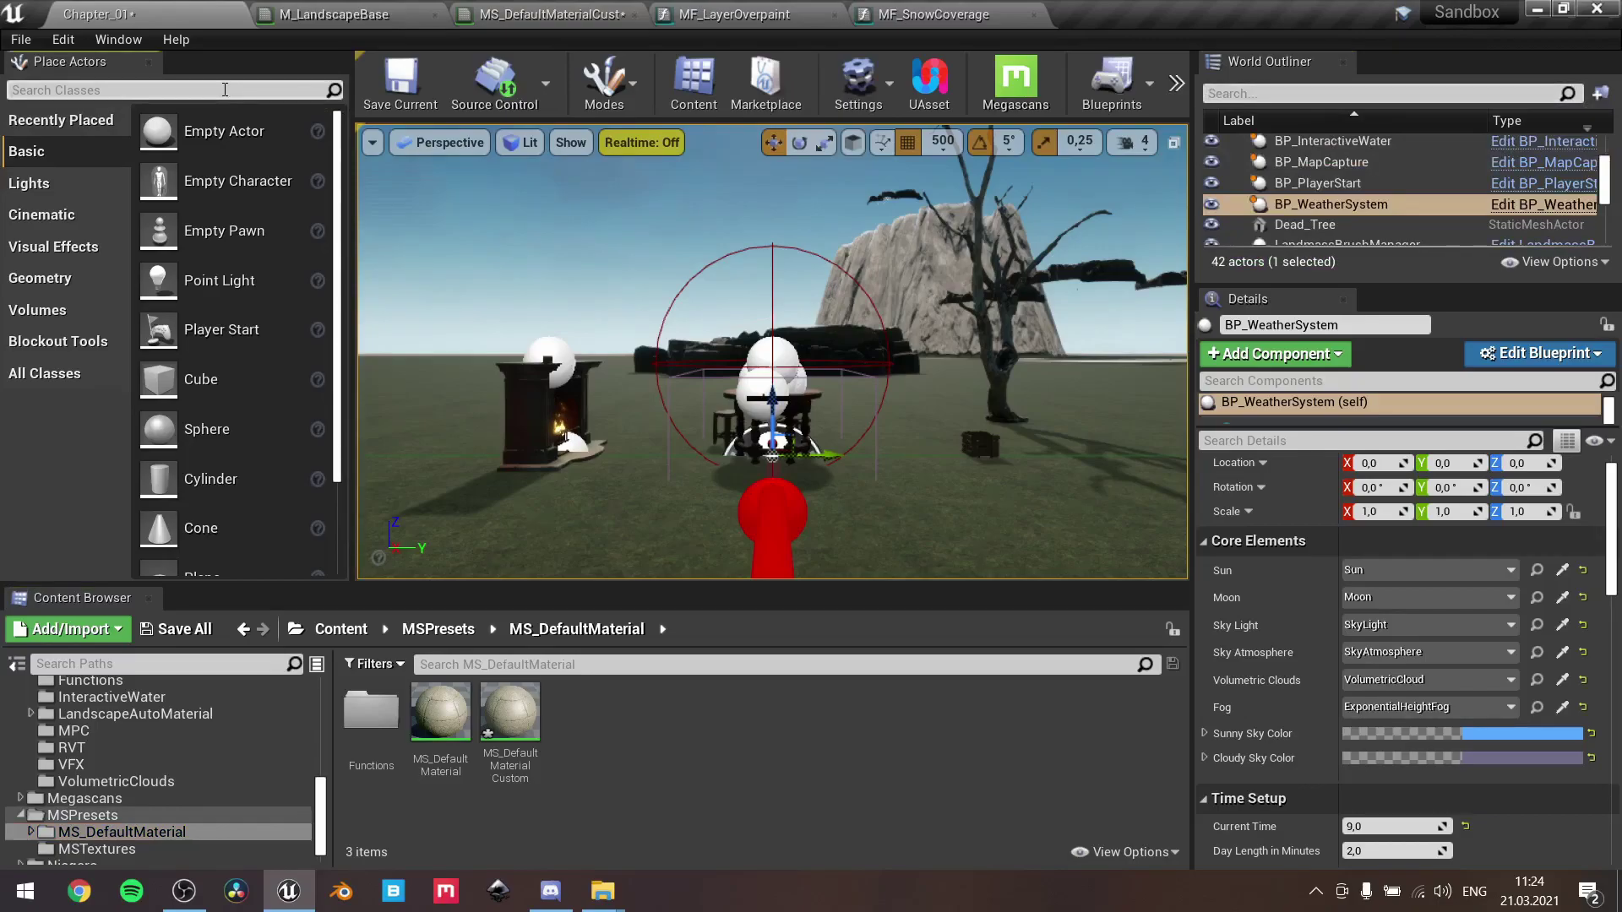
pyautogui.write('run')
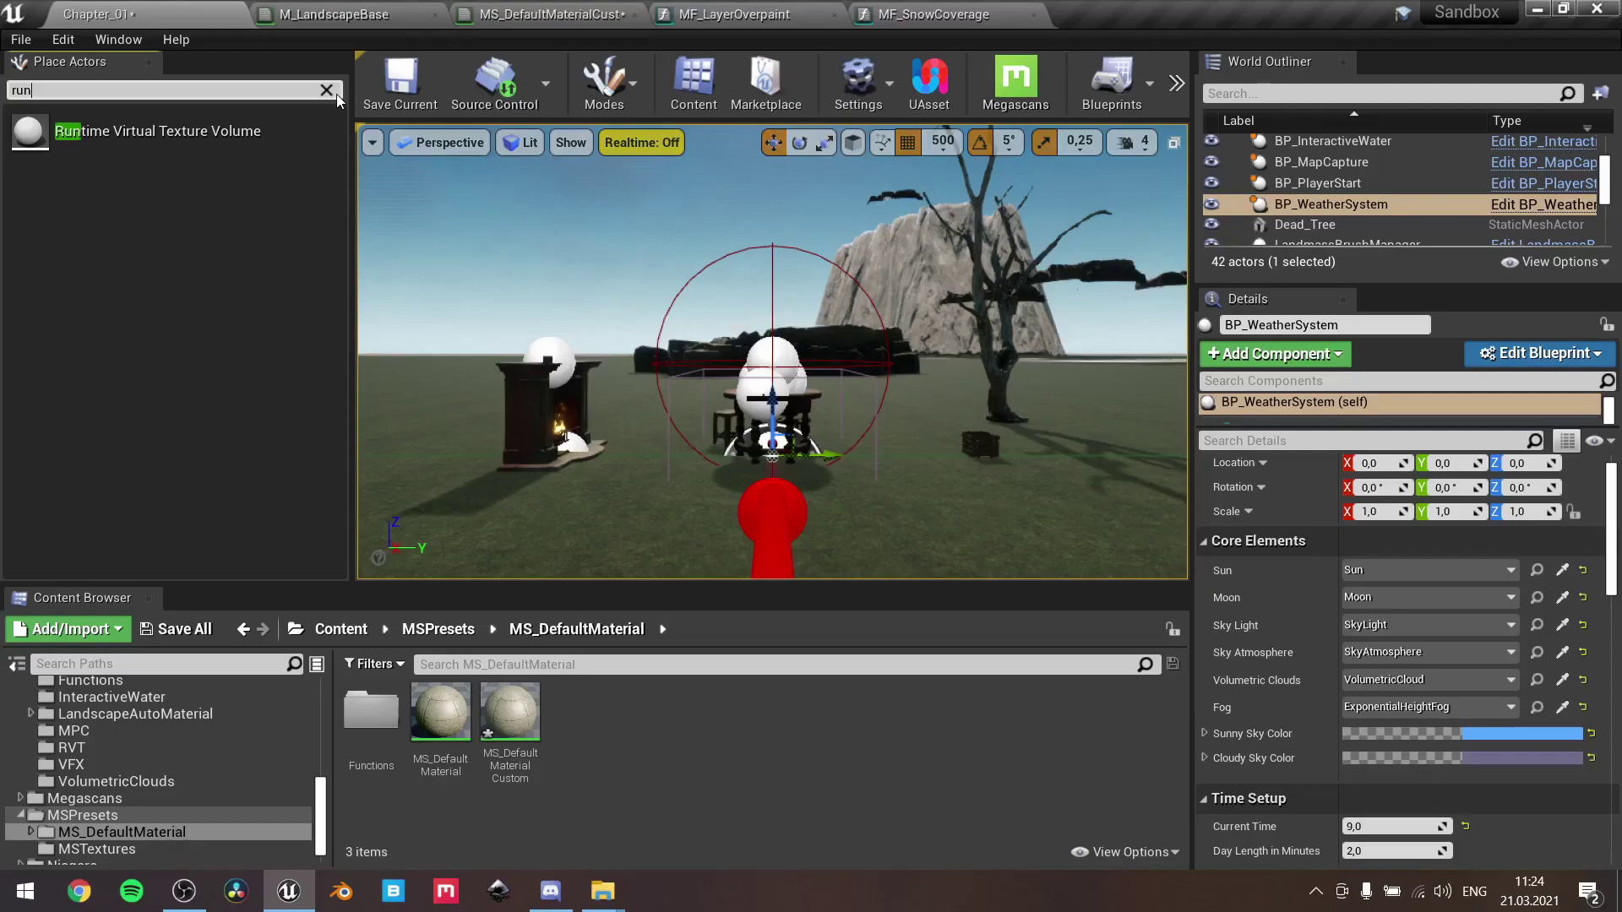
pyautogui.click(327, 90)
# Filter the level's actors by "run" and select the existing RuntimeVirtualTextureVolume
pyautogui.click(1209, 93)
pyautogui.write('run')
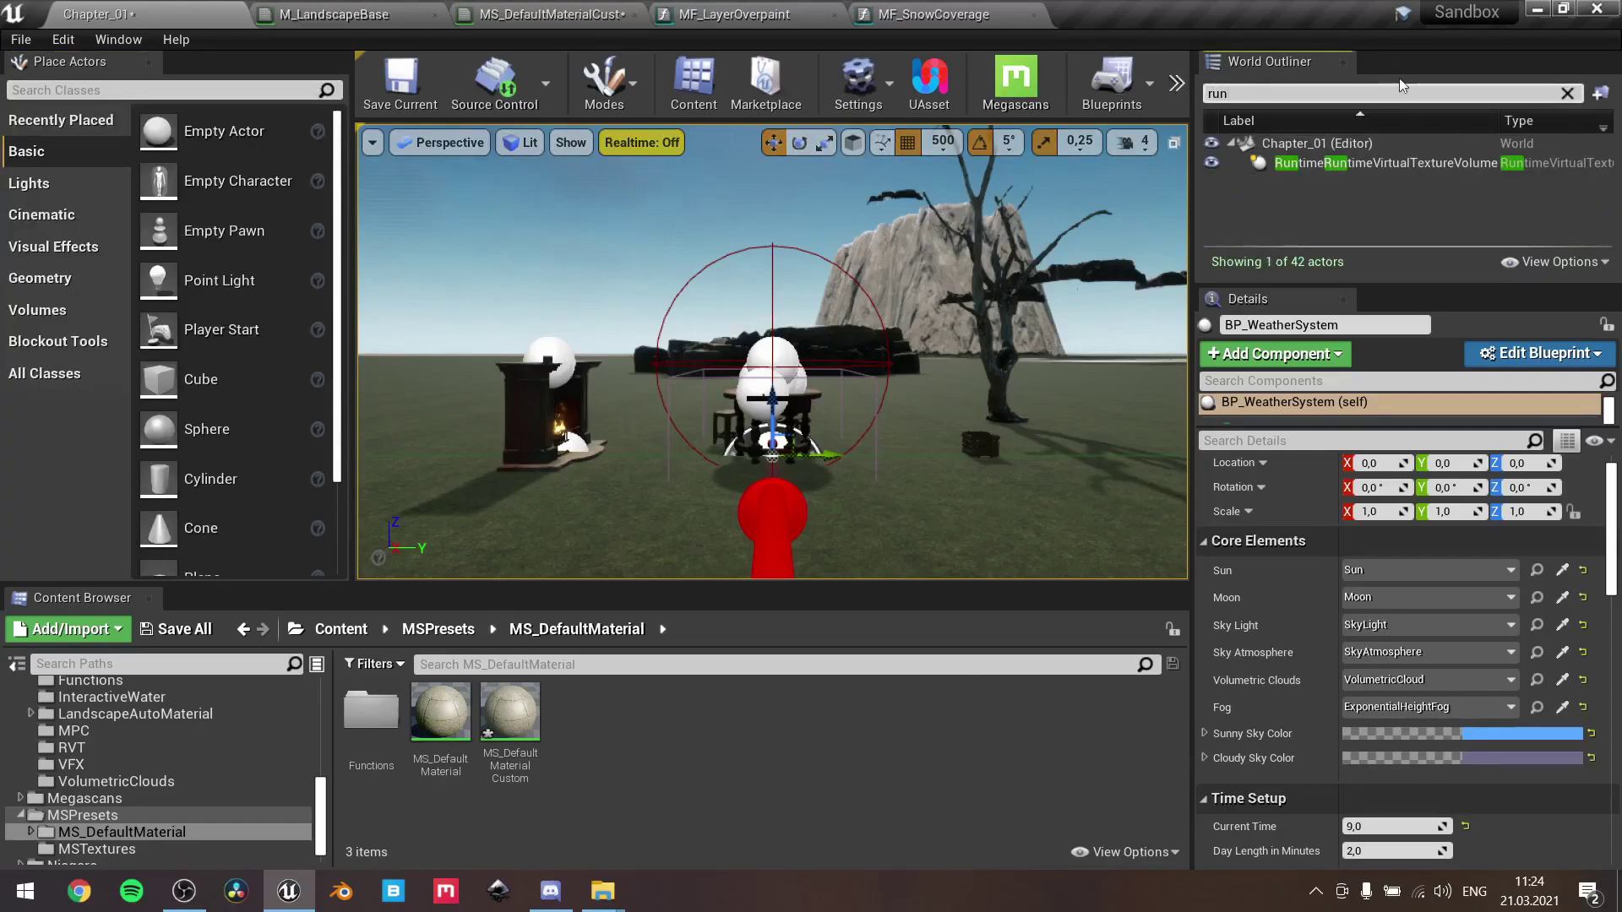
pyautogui.click(1385, 164)
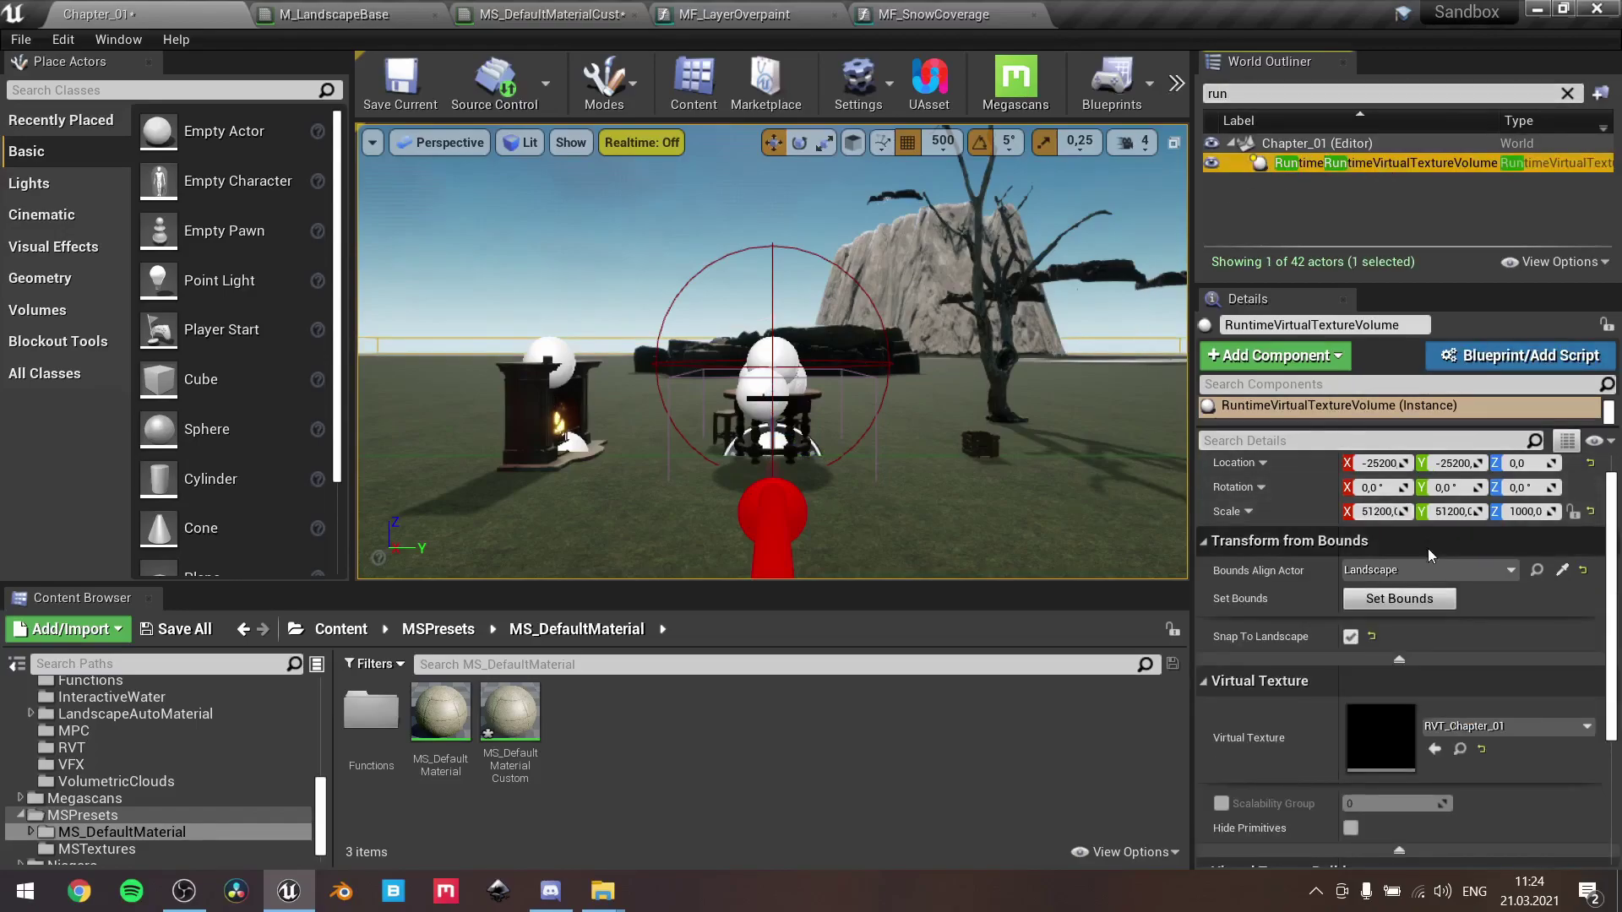
# Browse to the Materials/RVT folder and review the asset creation options under Materials & Textures, including Runtime Virtual Texture
pyautogui.click(88, 745)
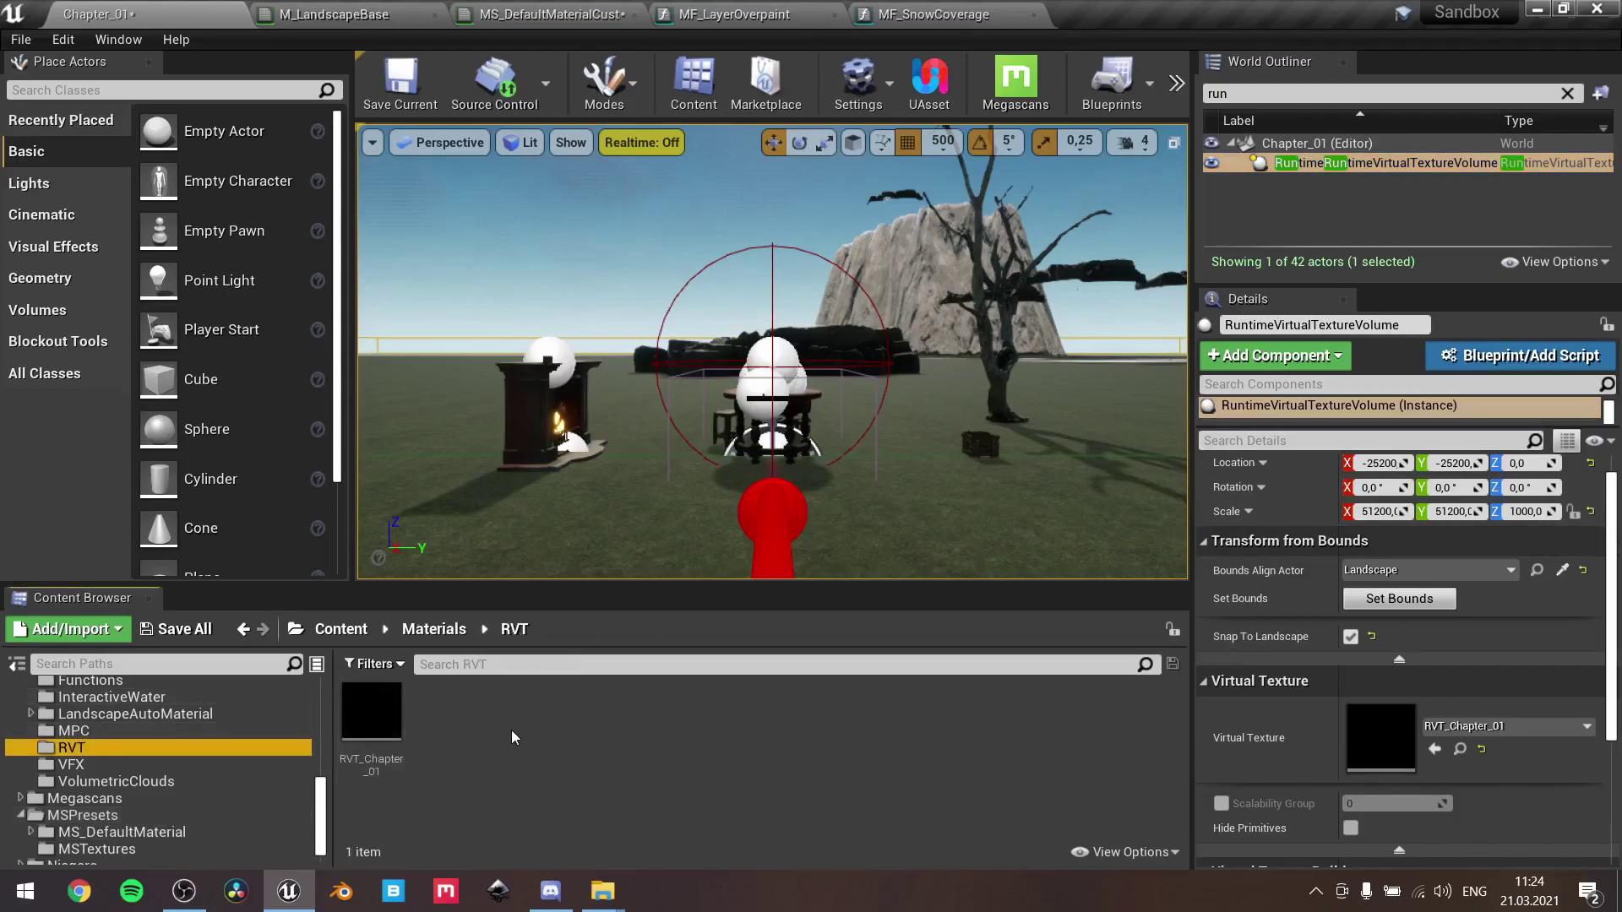
pyautogui.moveTo(394, 720)
pyautogui.rightClick(448, 711)
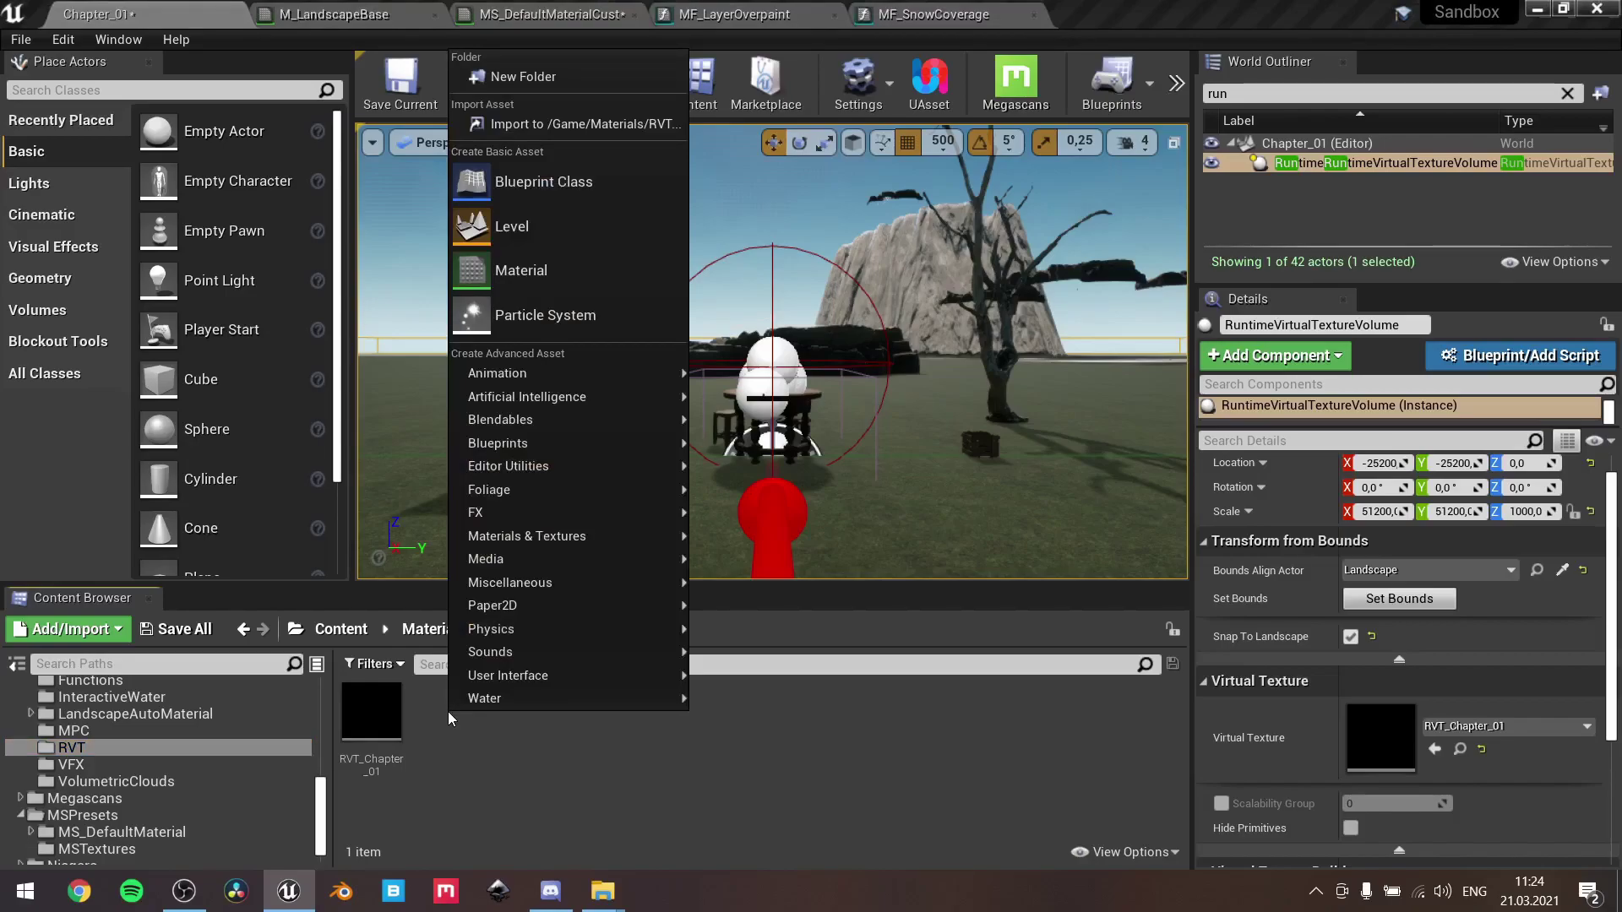
pyautogui.moveTo(538, 586)
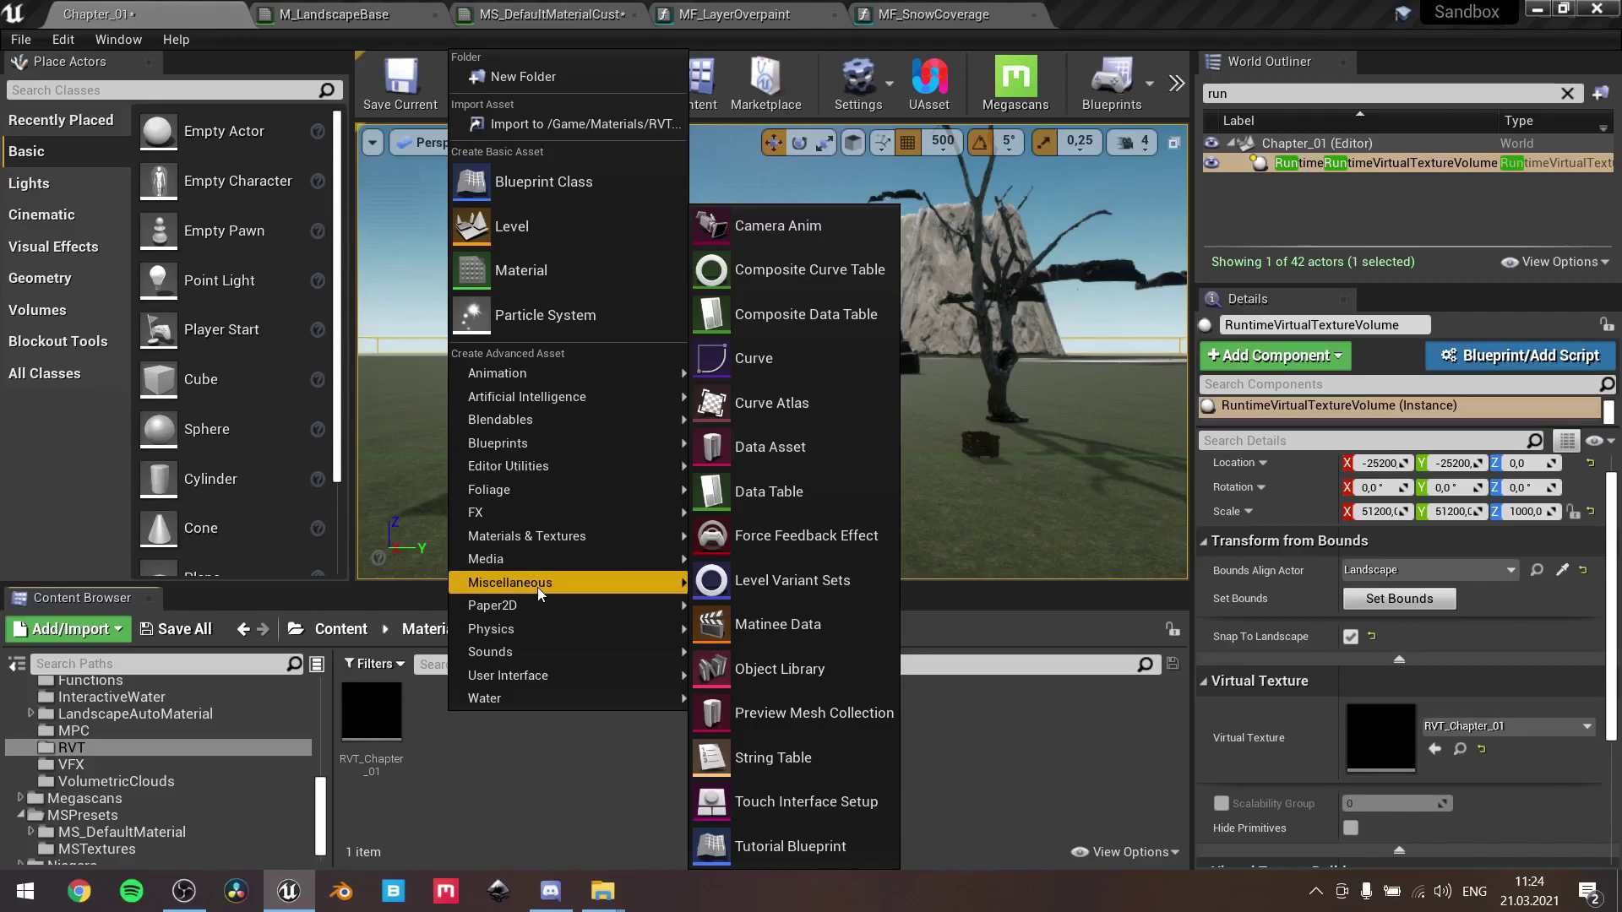
pyautogui.moveTo(556, 539)
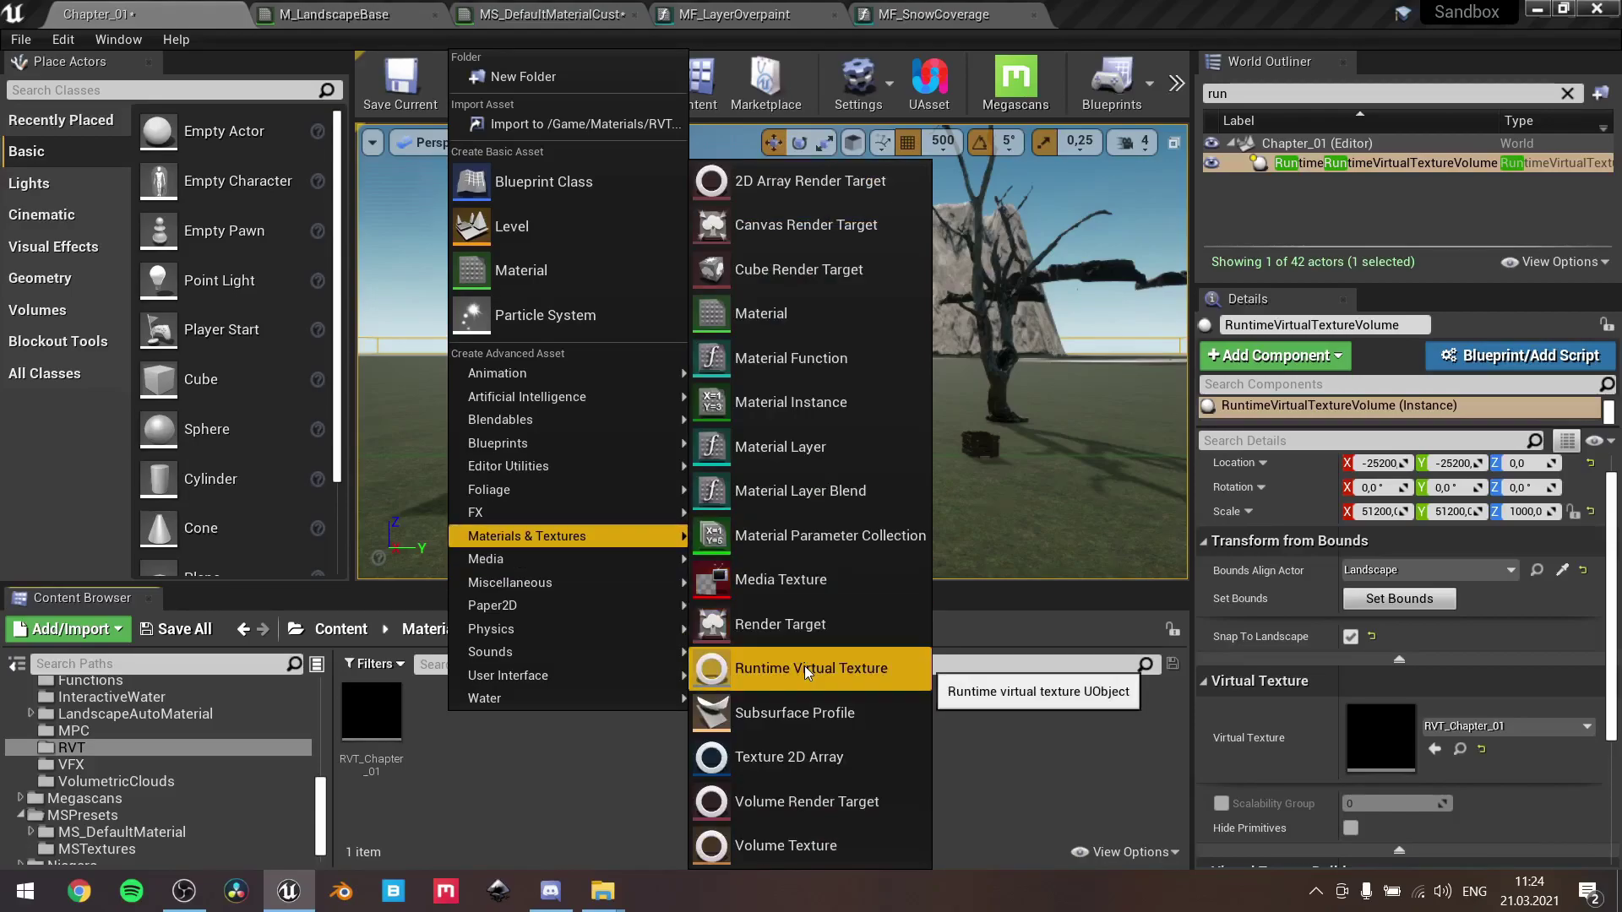
pyautogui.click(541, 732)
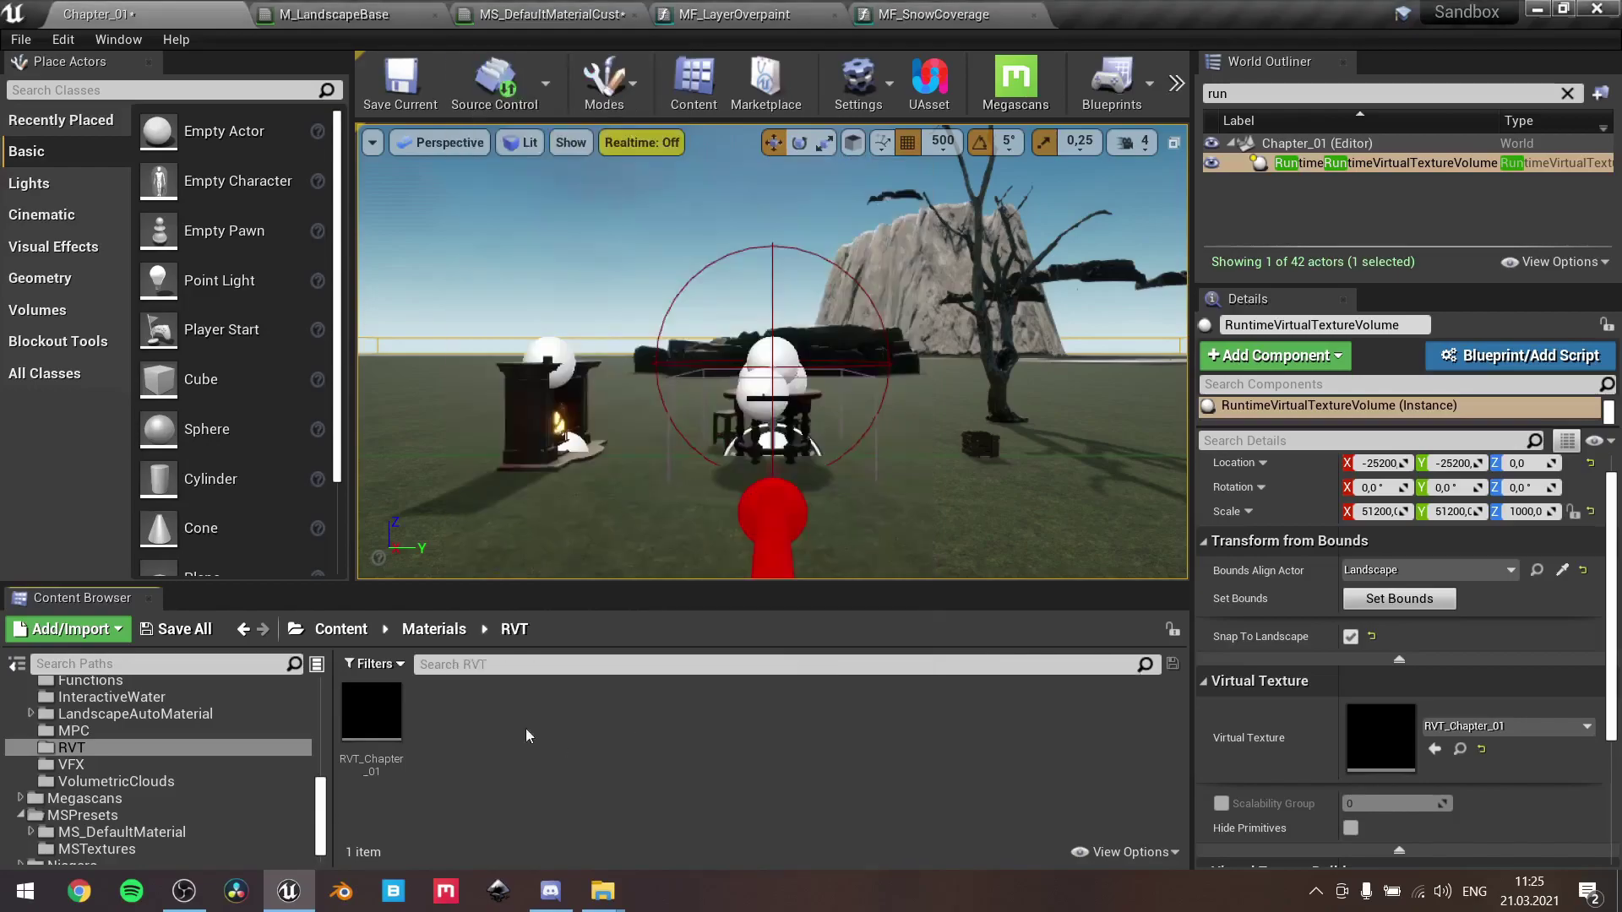
# Open RVT_Chapter_01 and review its tile size settings and the available virtual texture content options
pyautogui.click(391, 719)
pyautogui.doubleClick(391, 718)
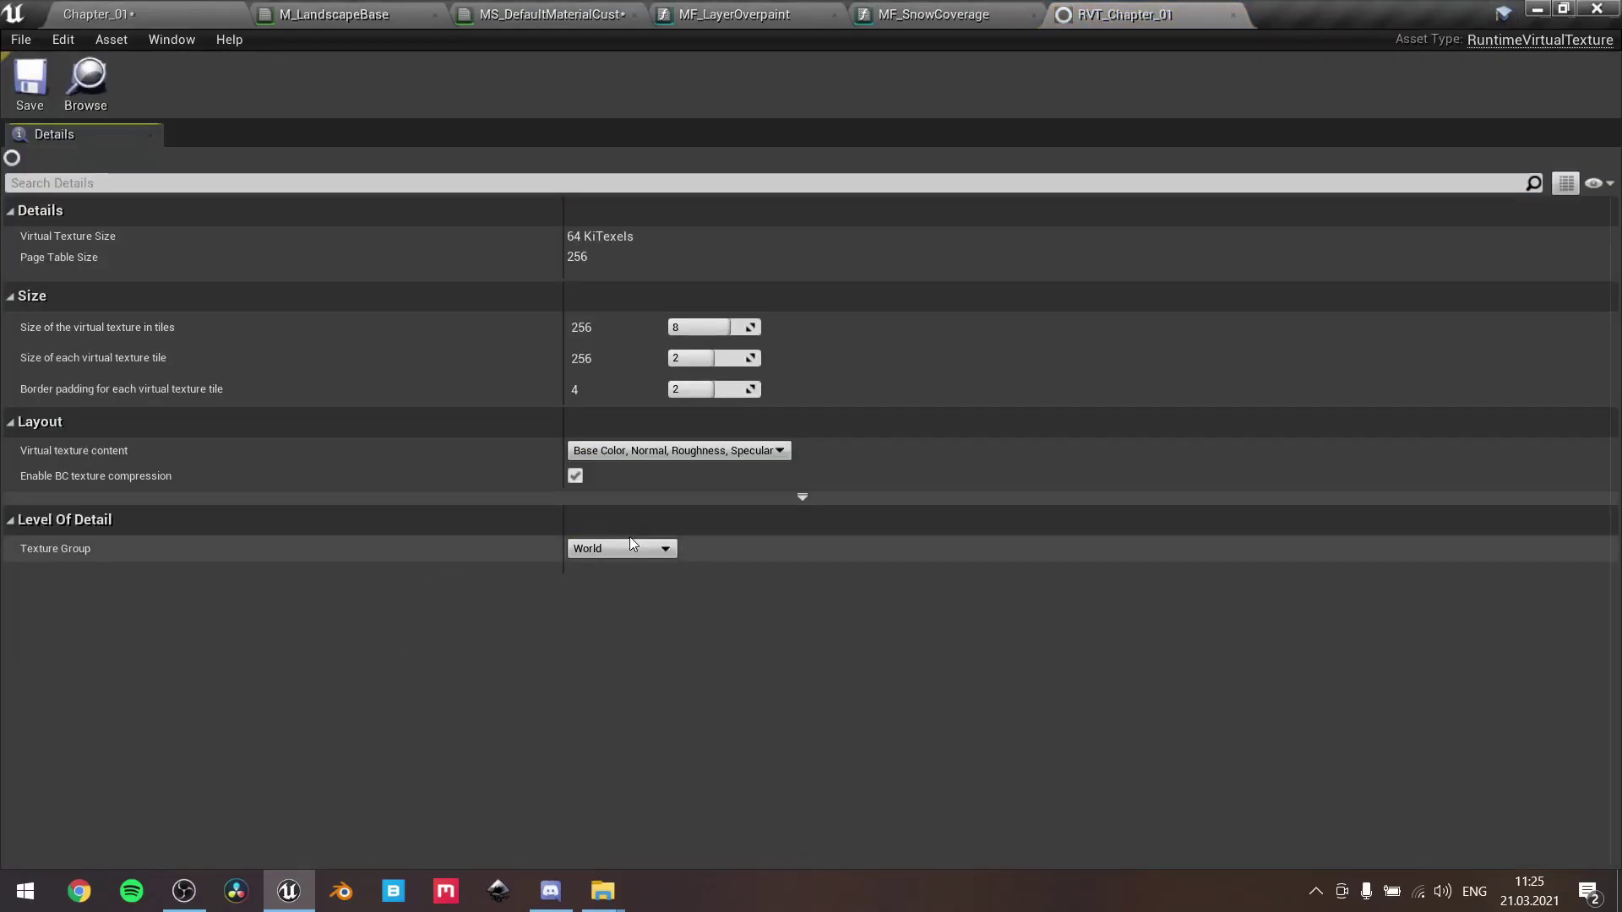
pyautogui.moveTo(357, 360)
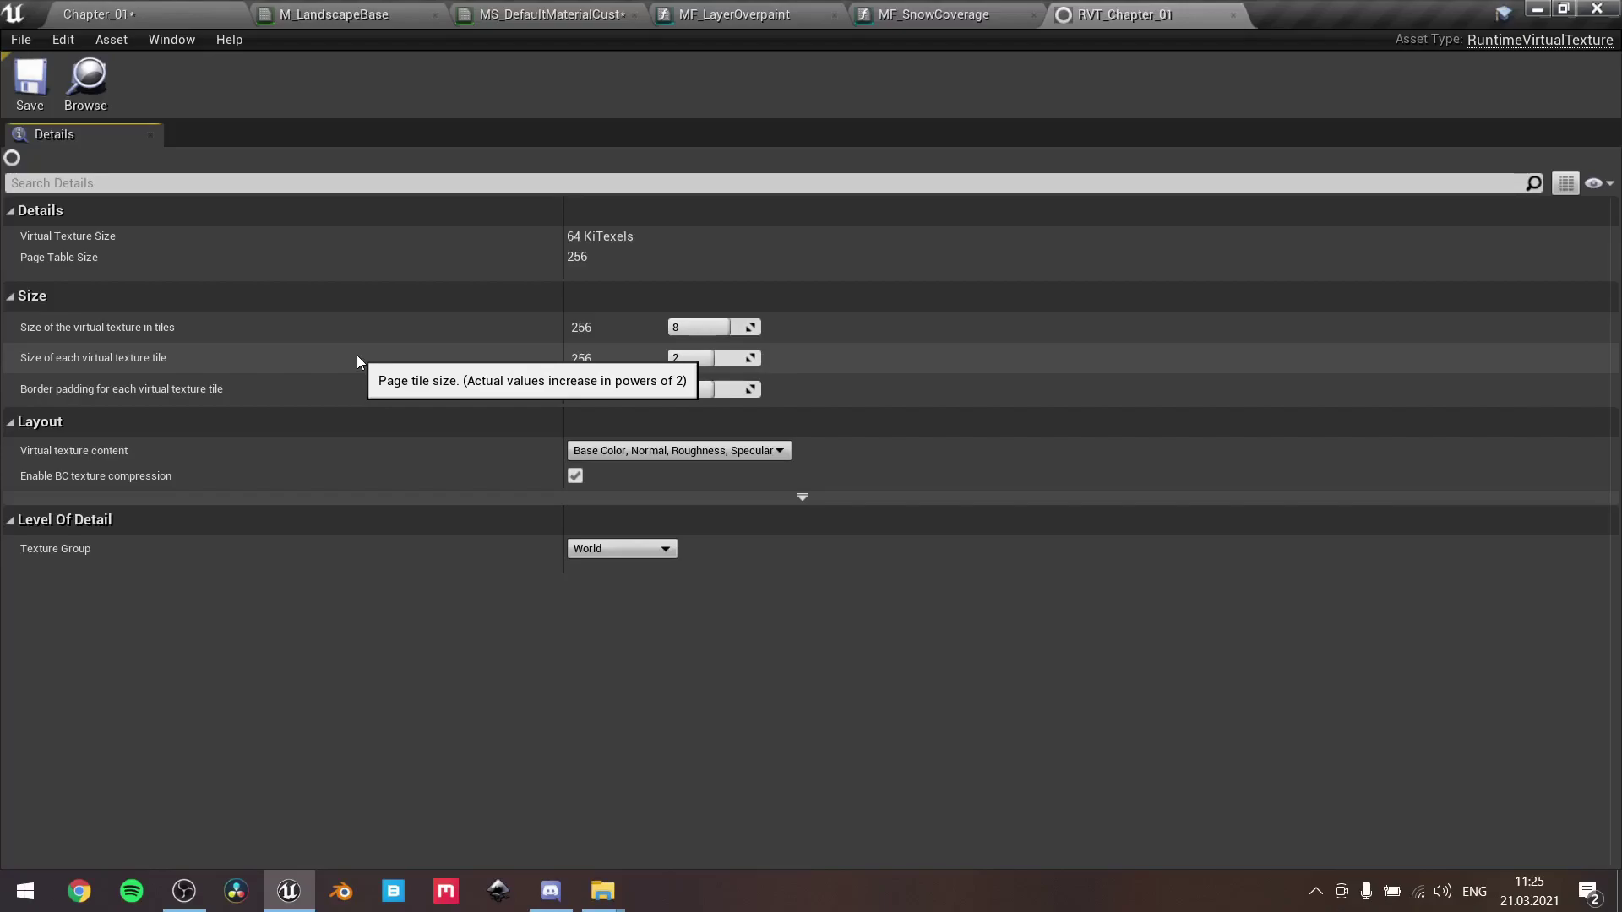
pyautogui.click(617, 452)
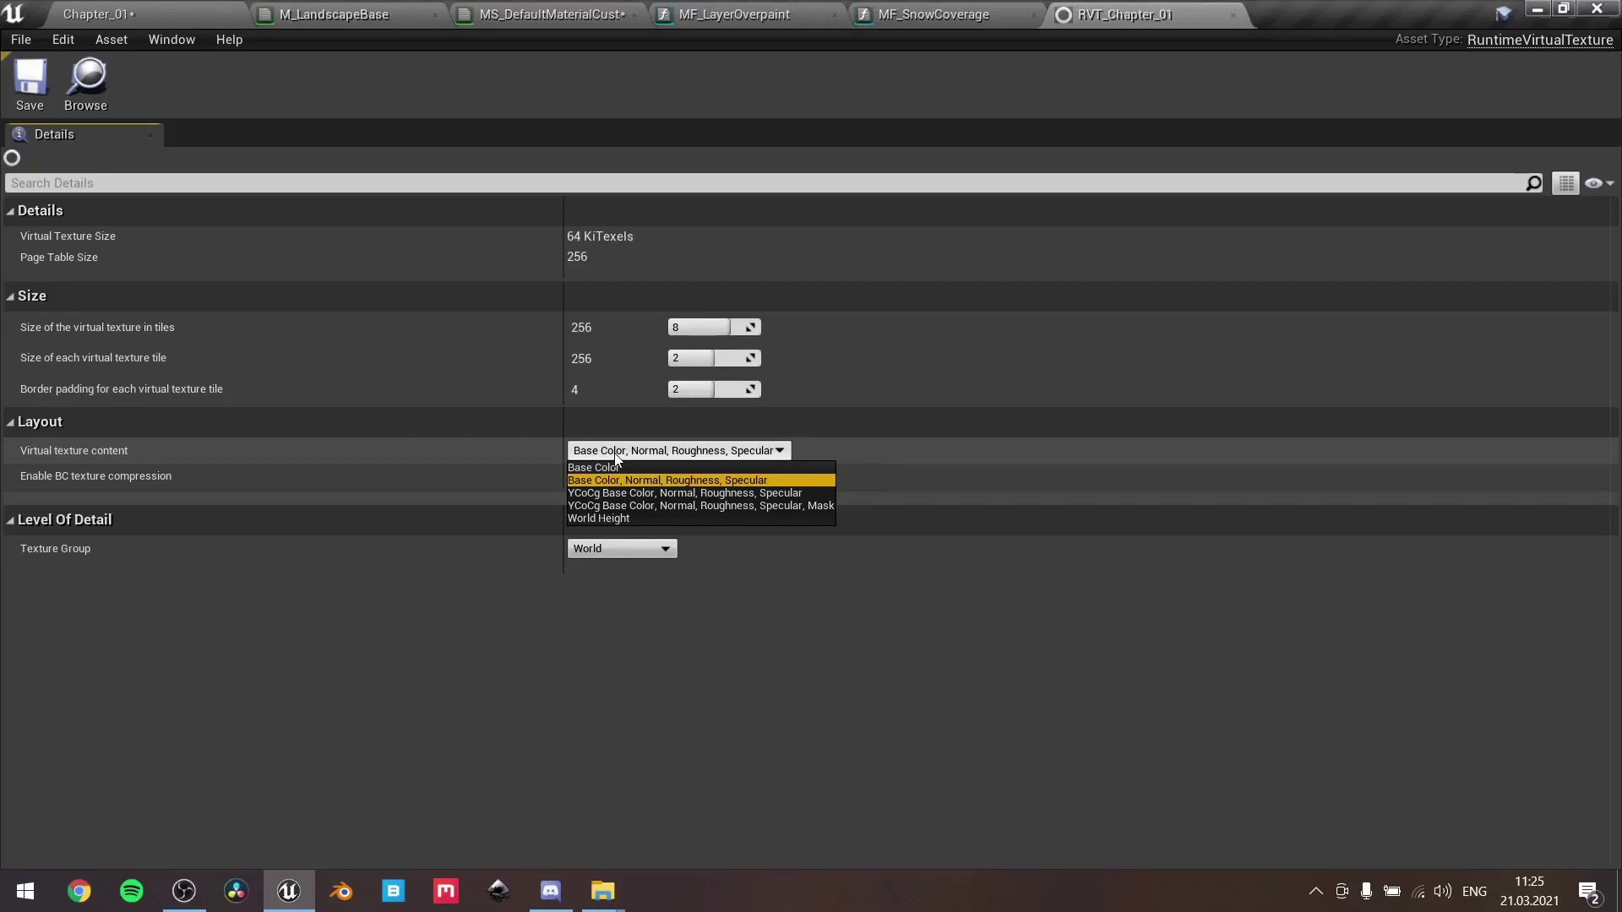
pyautogui.click(615, 454)
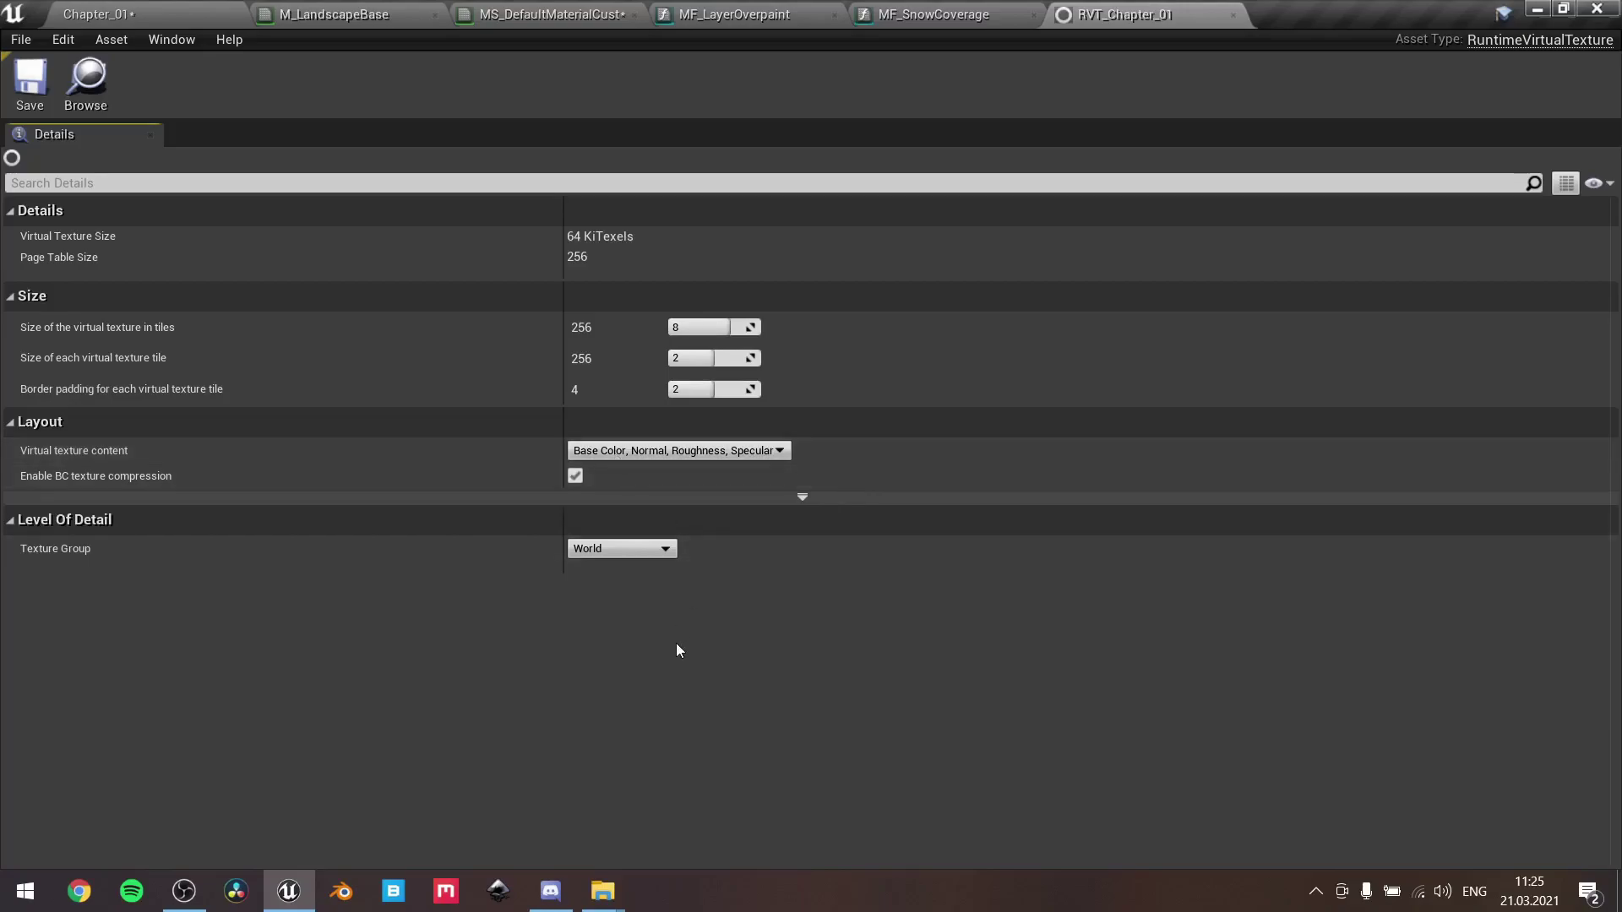
# Enable continuous page updates in RVT_Chapter_01's advanced layout settings, then close the asset and return to the Chapter_01 level
pyautogui.click(818, 498)
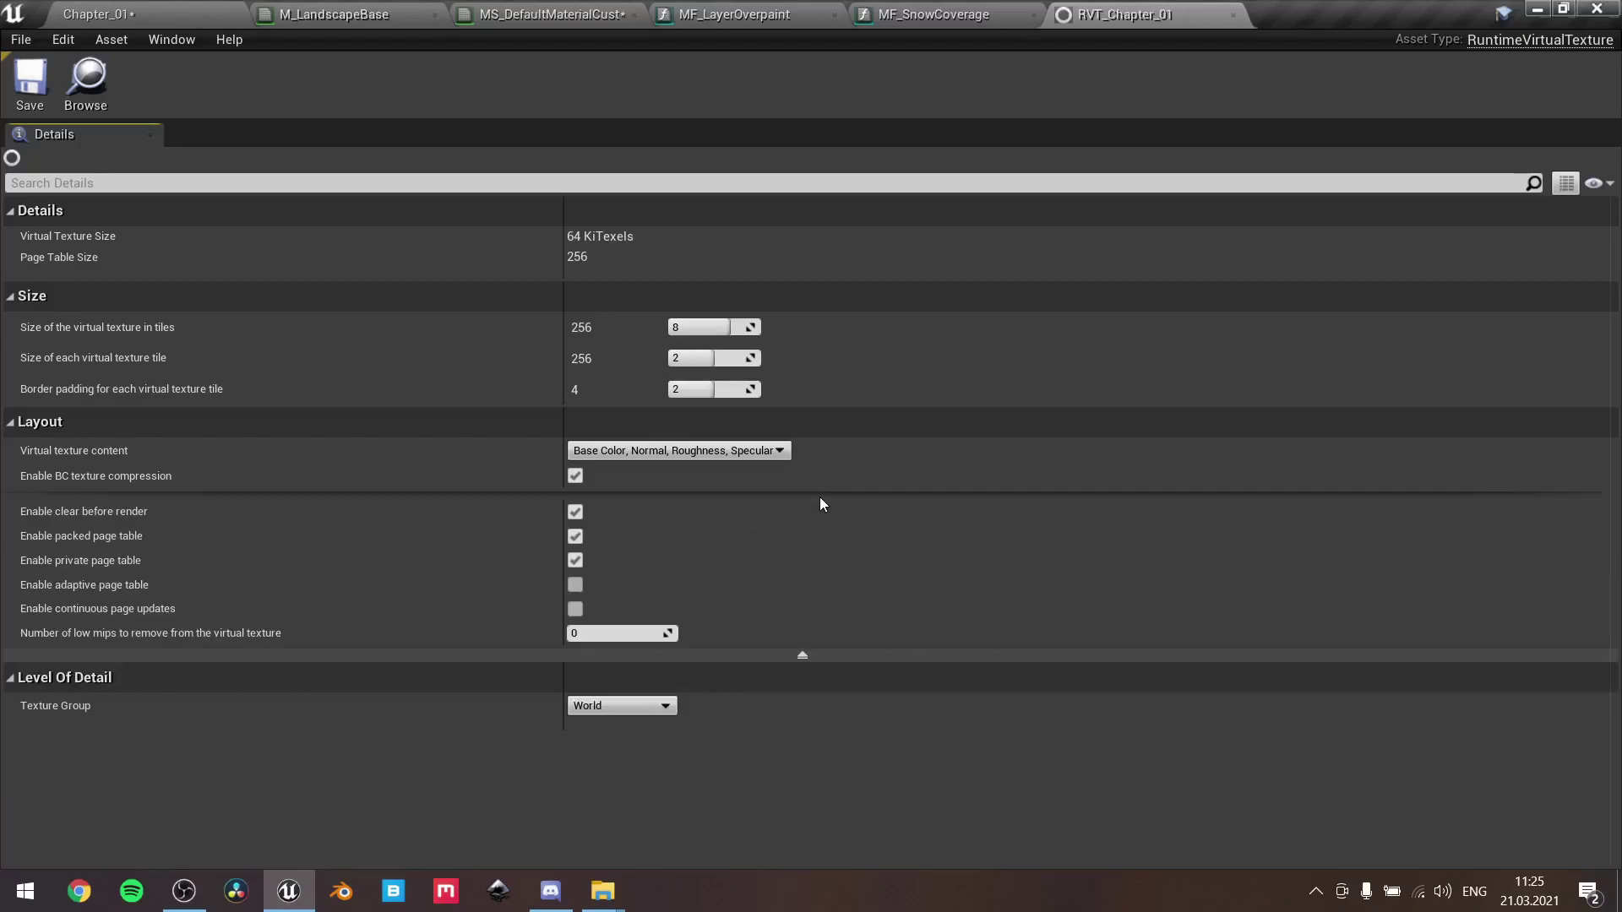
pyautogui.moveTo(76, 608)
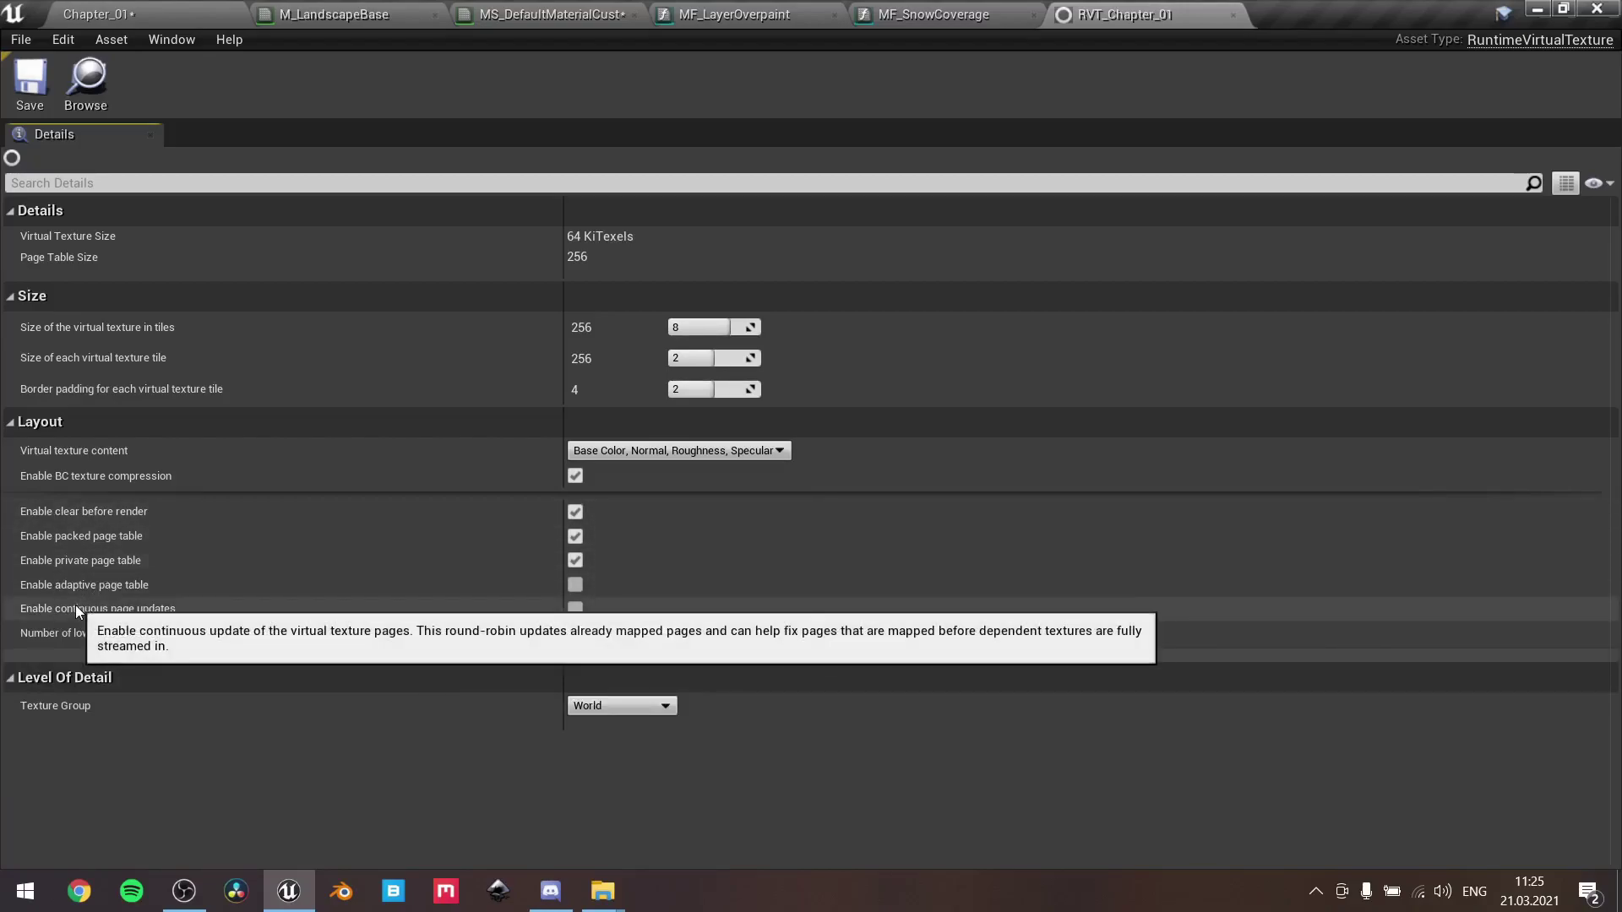
pyautogui.click(574, 608)
pyautogui.moveTo(172, 612)
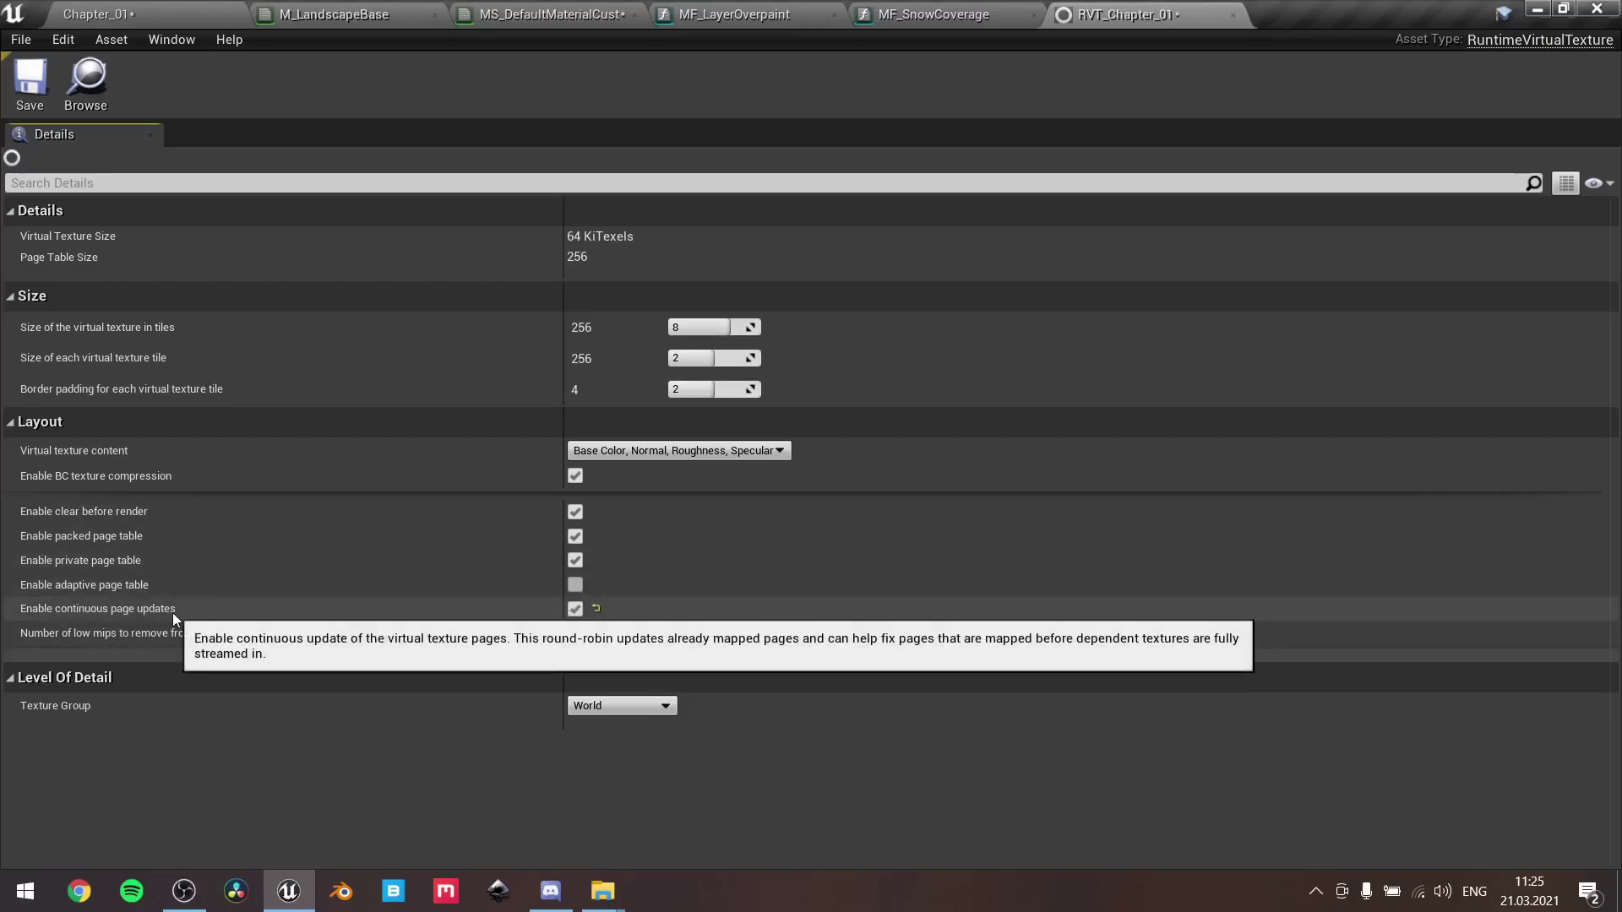
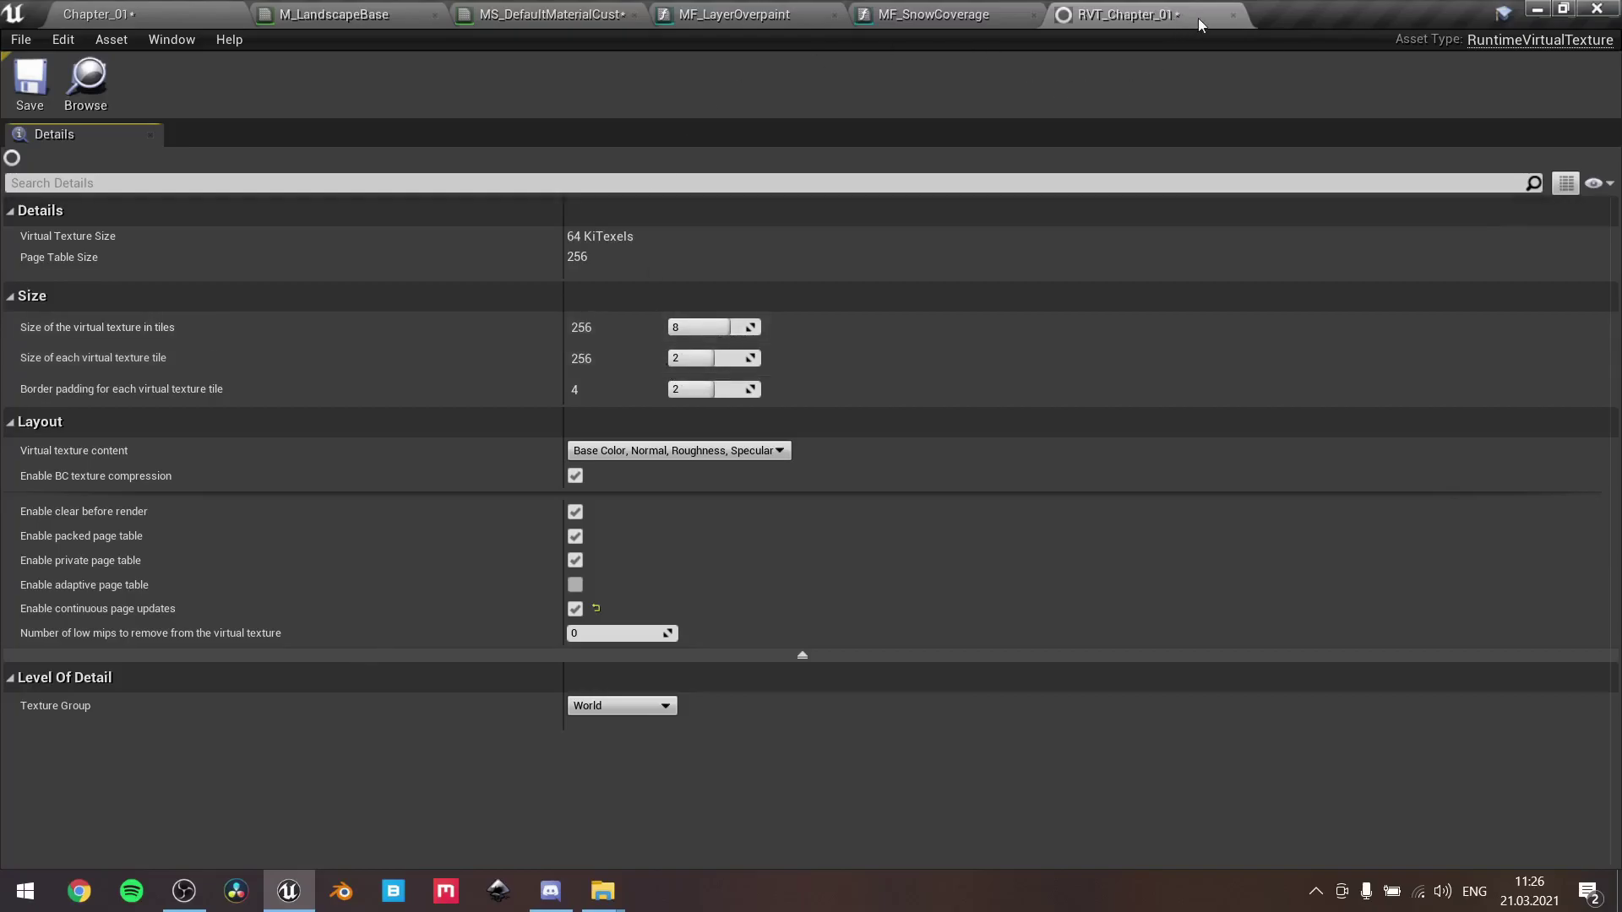
pyautogui.click(1232, 15)
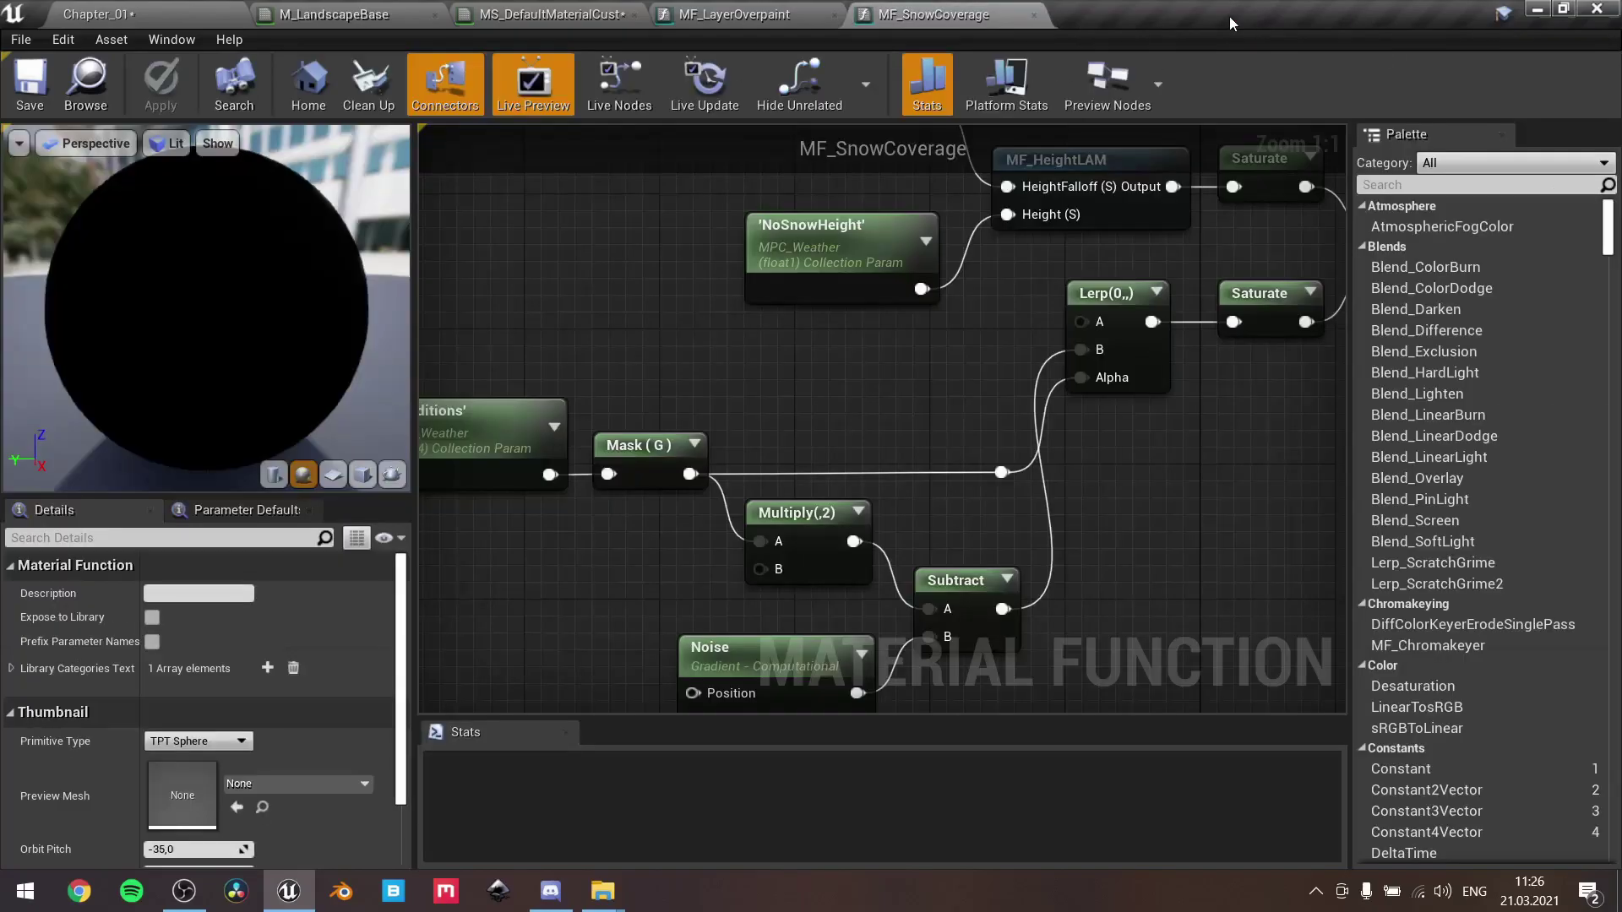
pyautogui.click(169, 15)
pyautogui.click(682, 721)
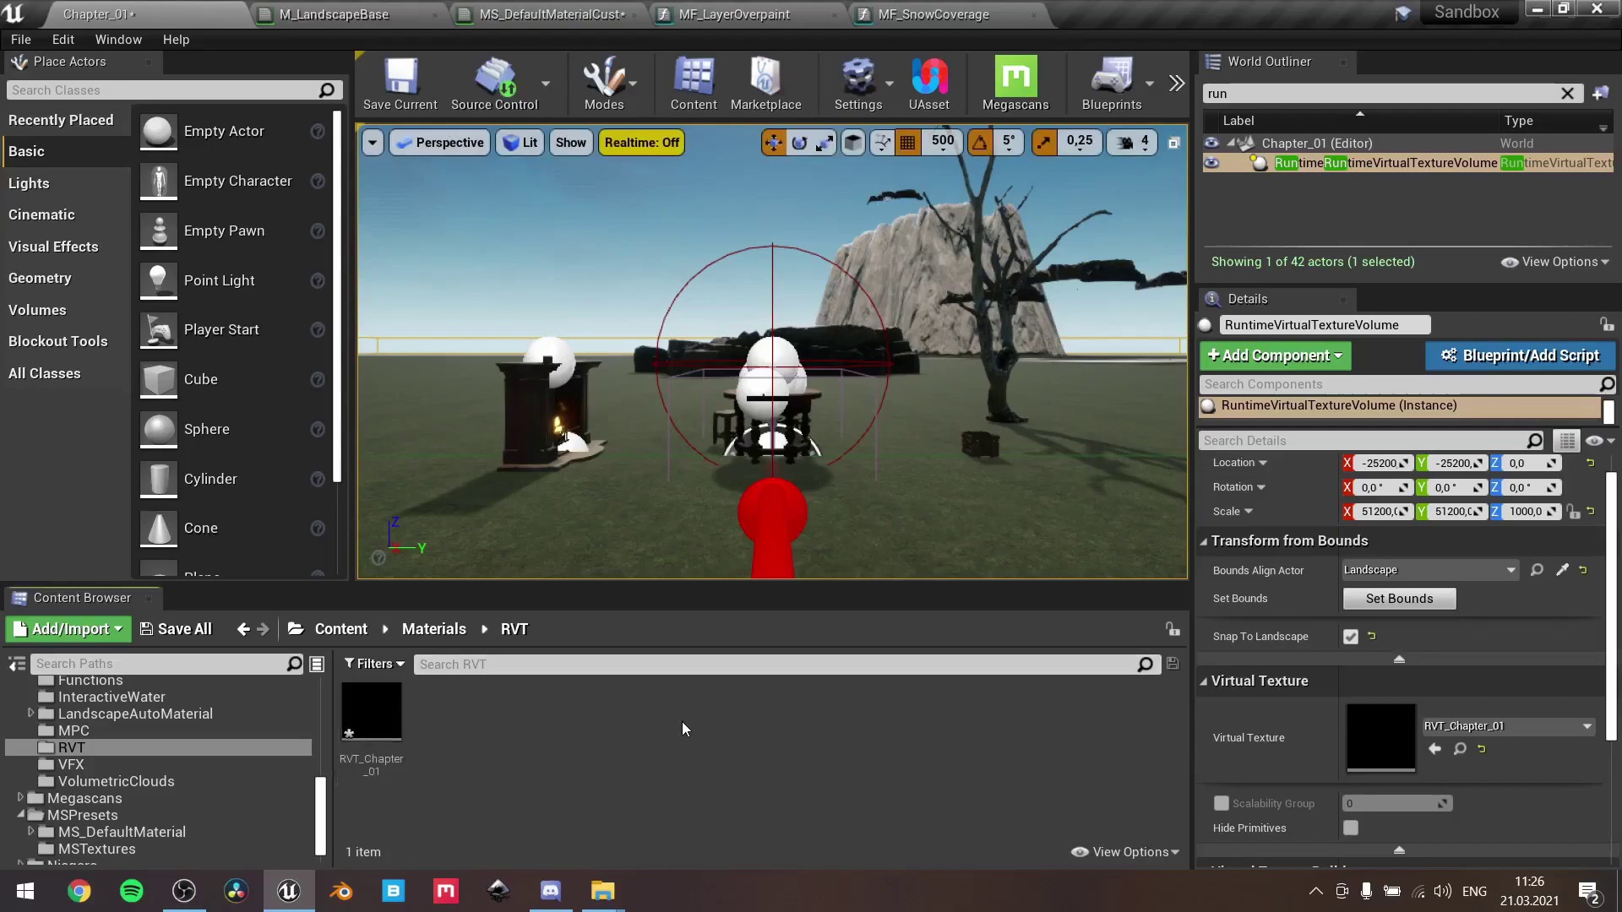
# Set the RuntimeVirtualTextureVolume's bounds from the Landscape as Bounds Align Actor and inspect the volume's extent around the terrain
pyautogui.click(1303, 165)
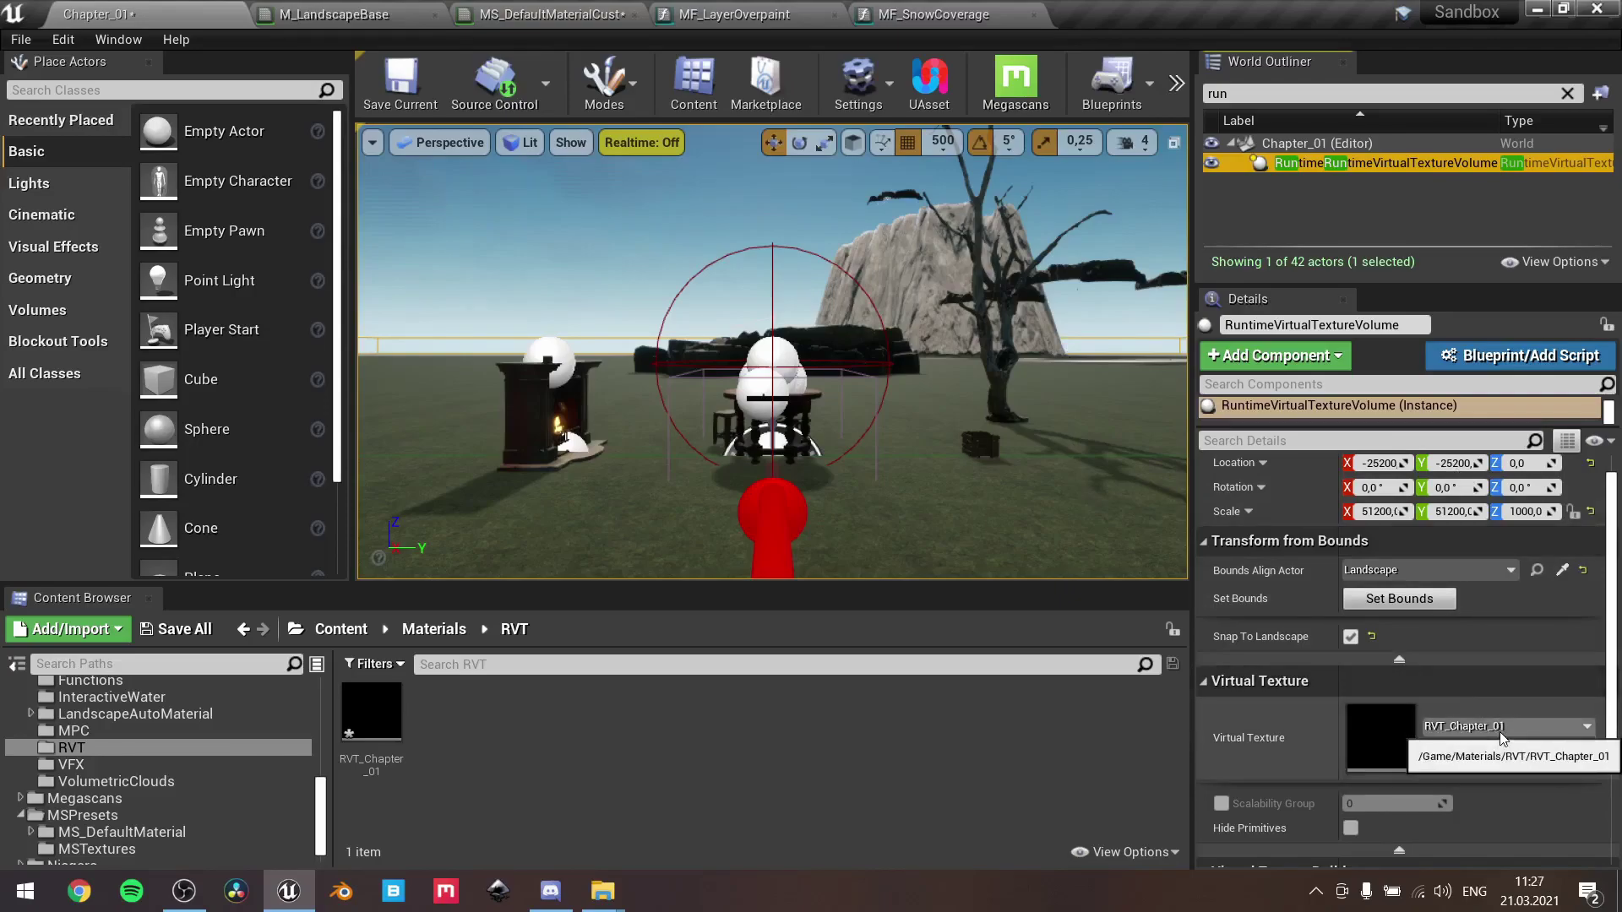
pyautogui.scroll(-2, 1499, 732)
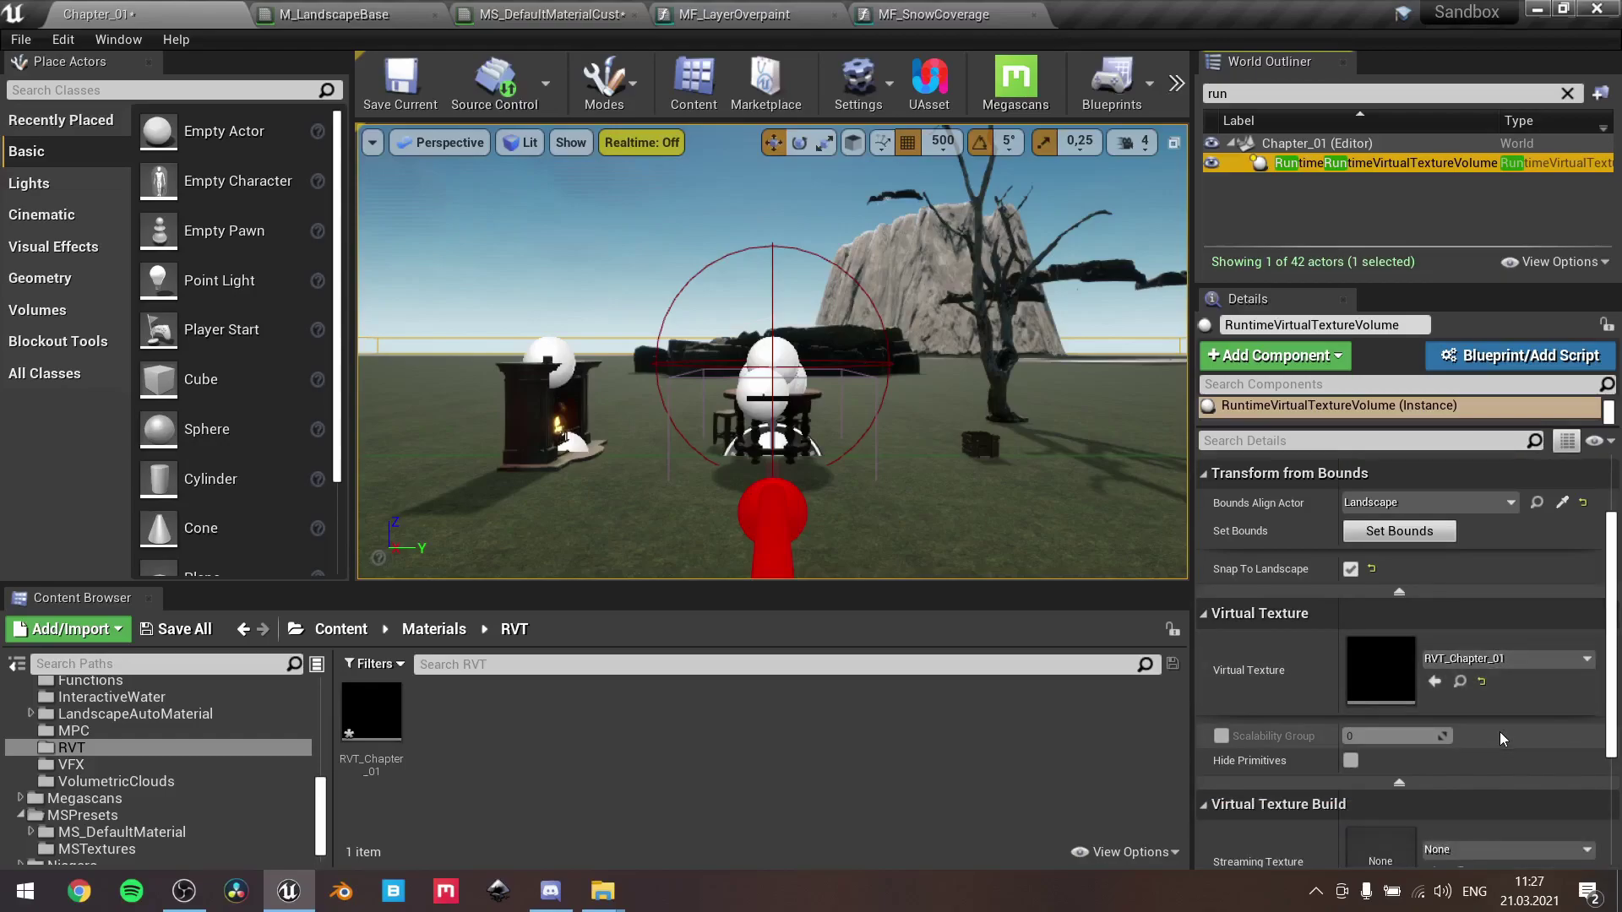
pyautogui.scroll(3, 1499, 731)
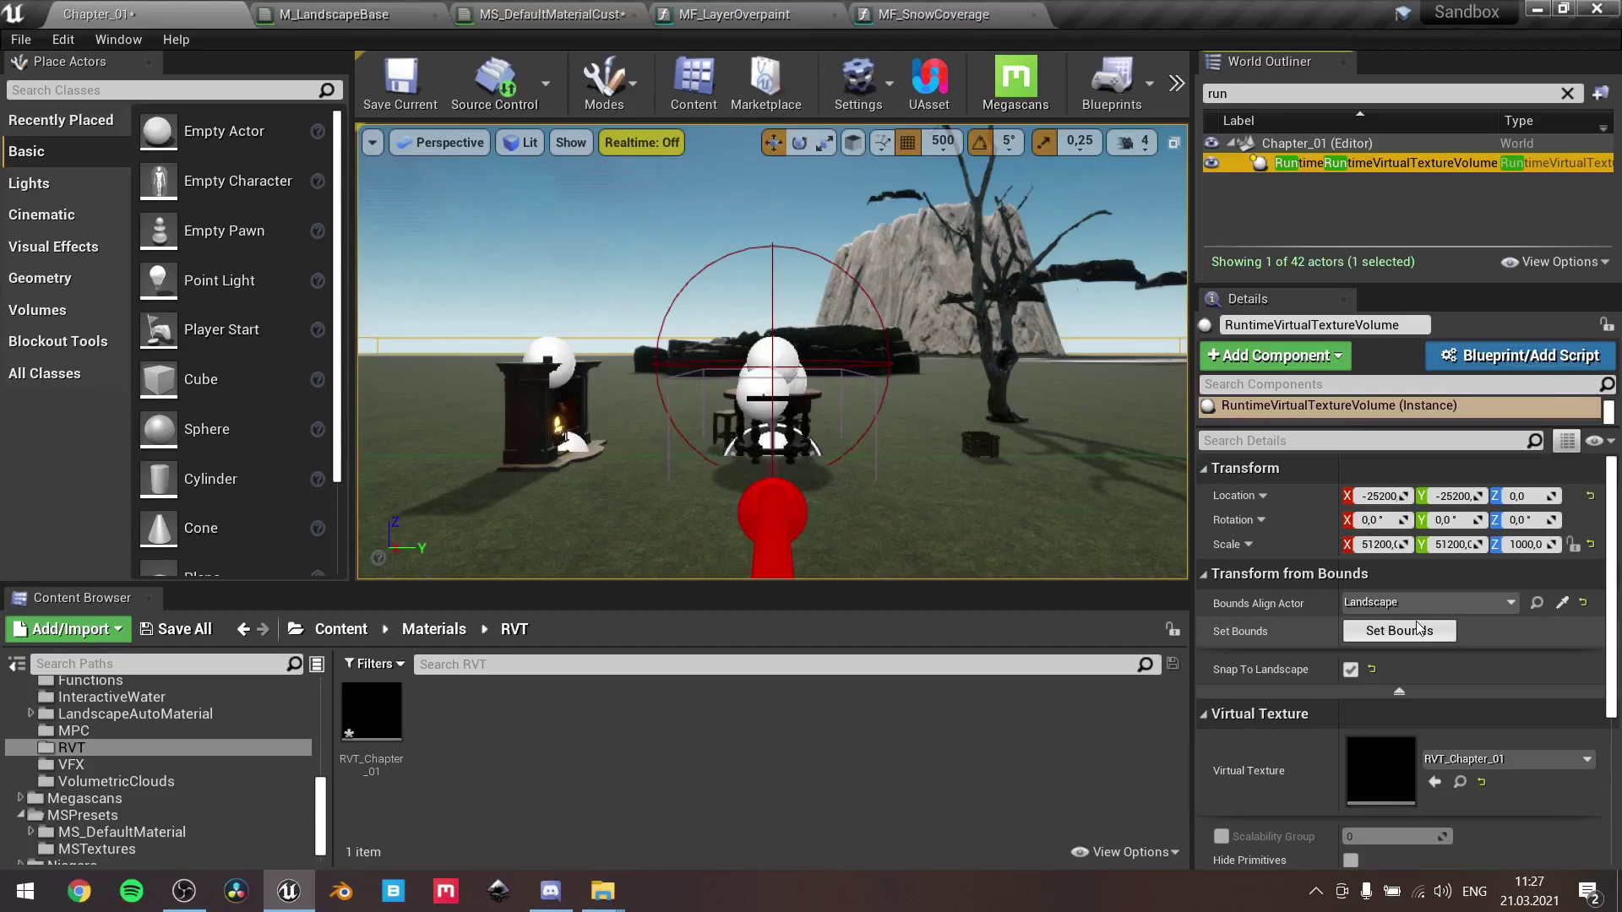
pyautogui.click(1562, 605)
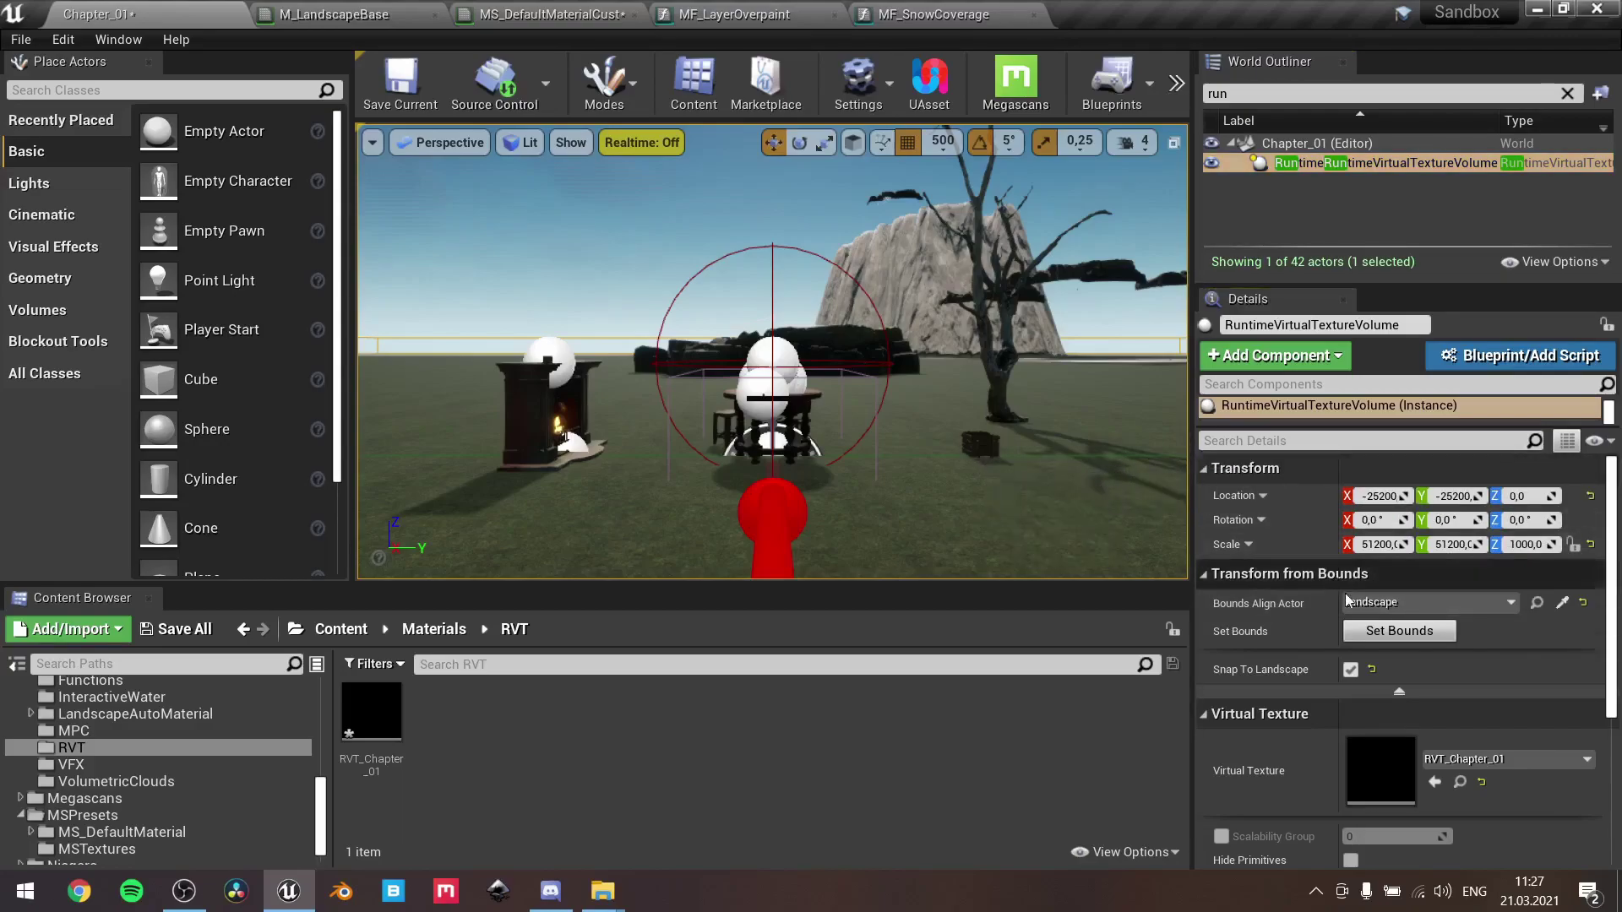
pyautogui.click(1379, 632)
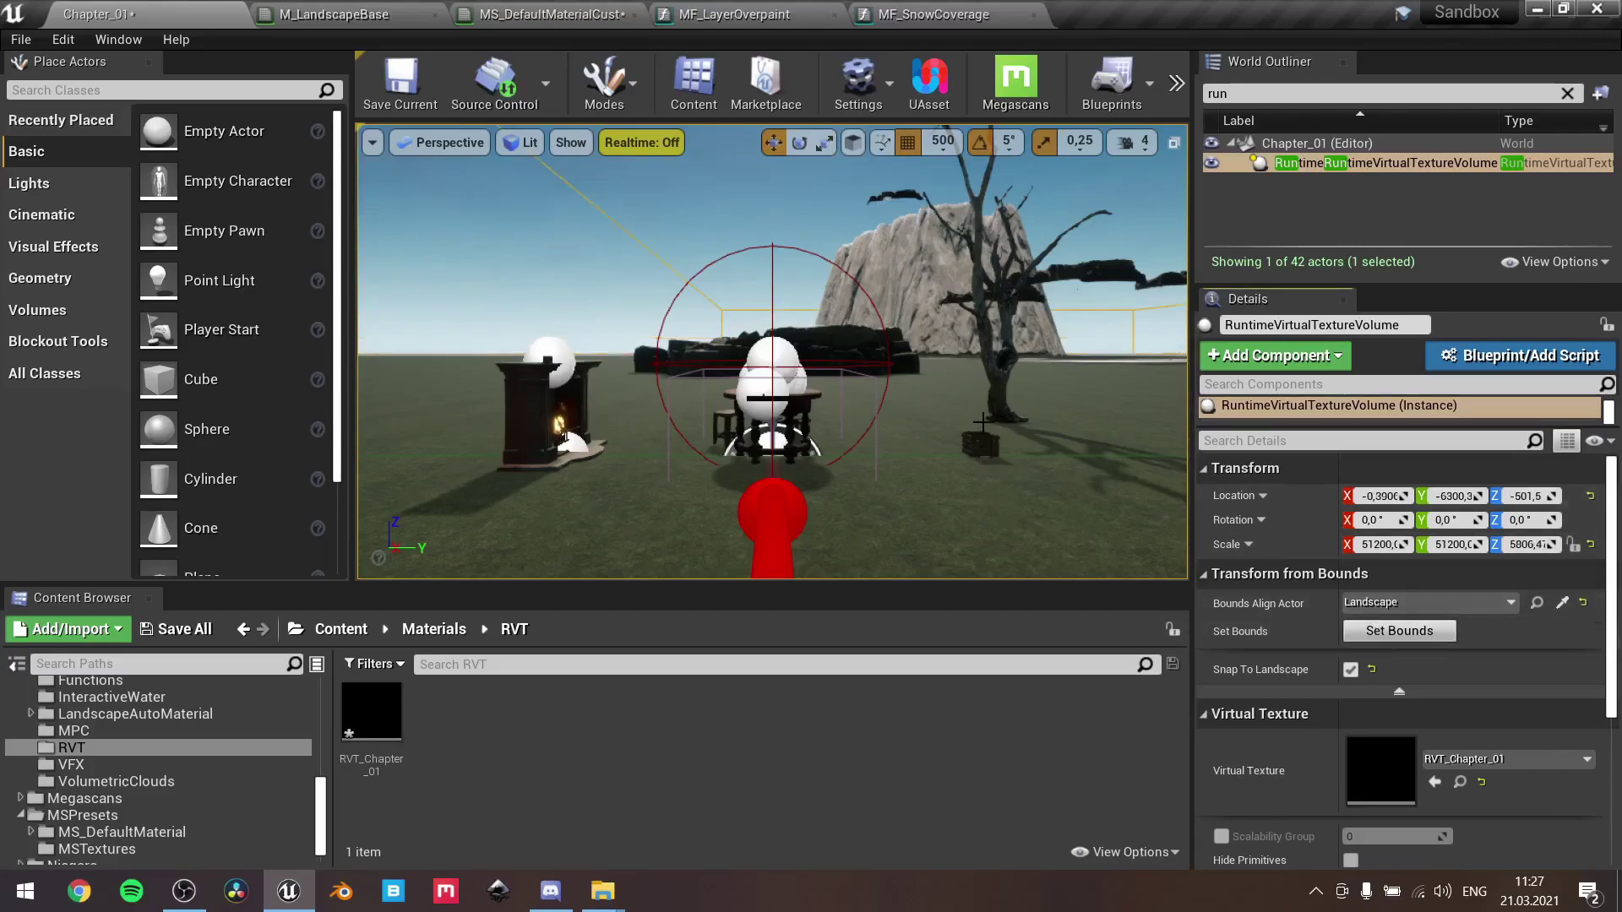
pyautogui.press('e')
pyautogui.moveTo(981, 375); pyautogui.dragTo(982, 375, button='right')
pyautogui.press('s')
pyautogui.moveTo(701, 422); pyautogui.dragTo(702, 422, button='right')
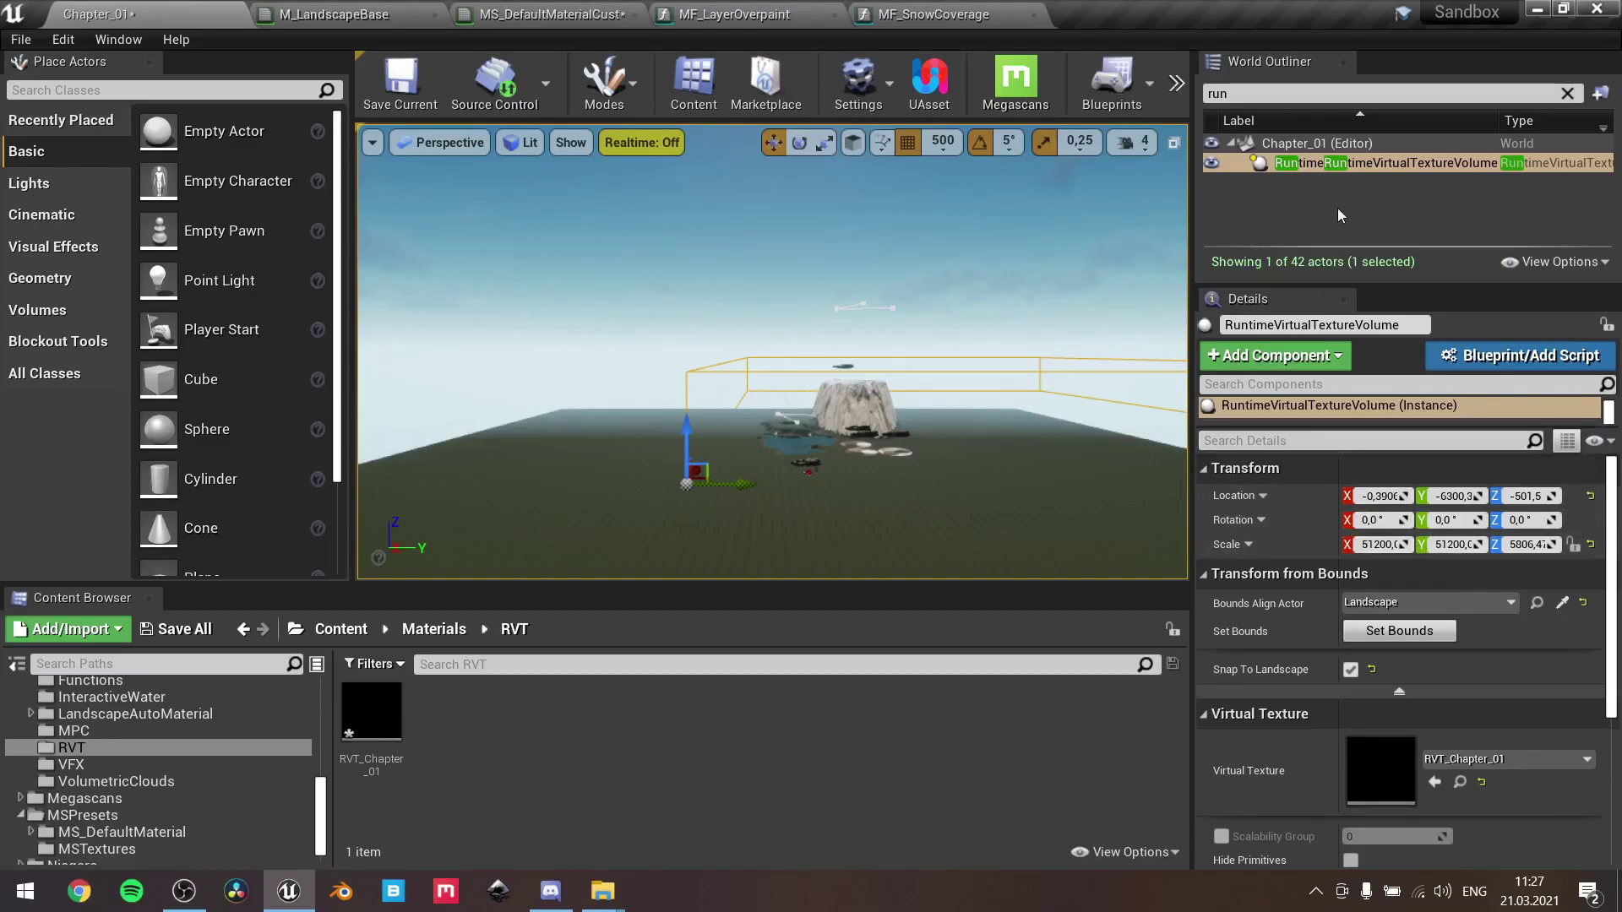
# Filter the level's actors by "land", select the Landscape, and copy its location
pyautogui.click(1568, 94)
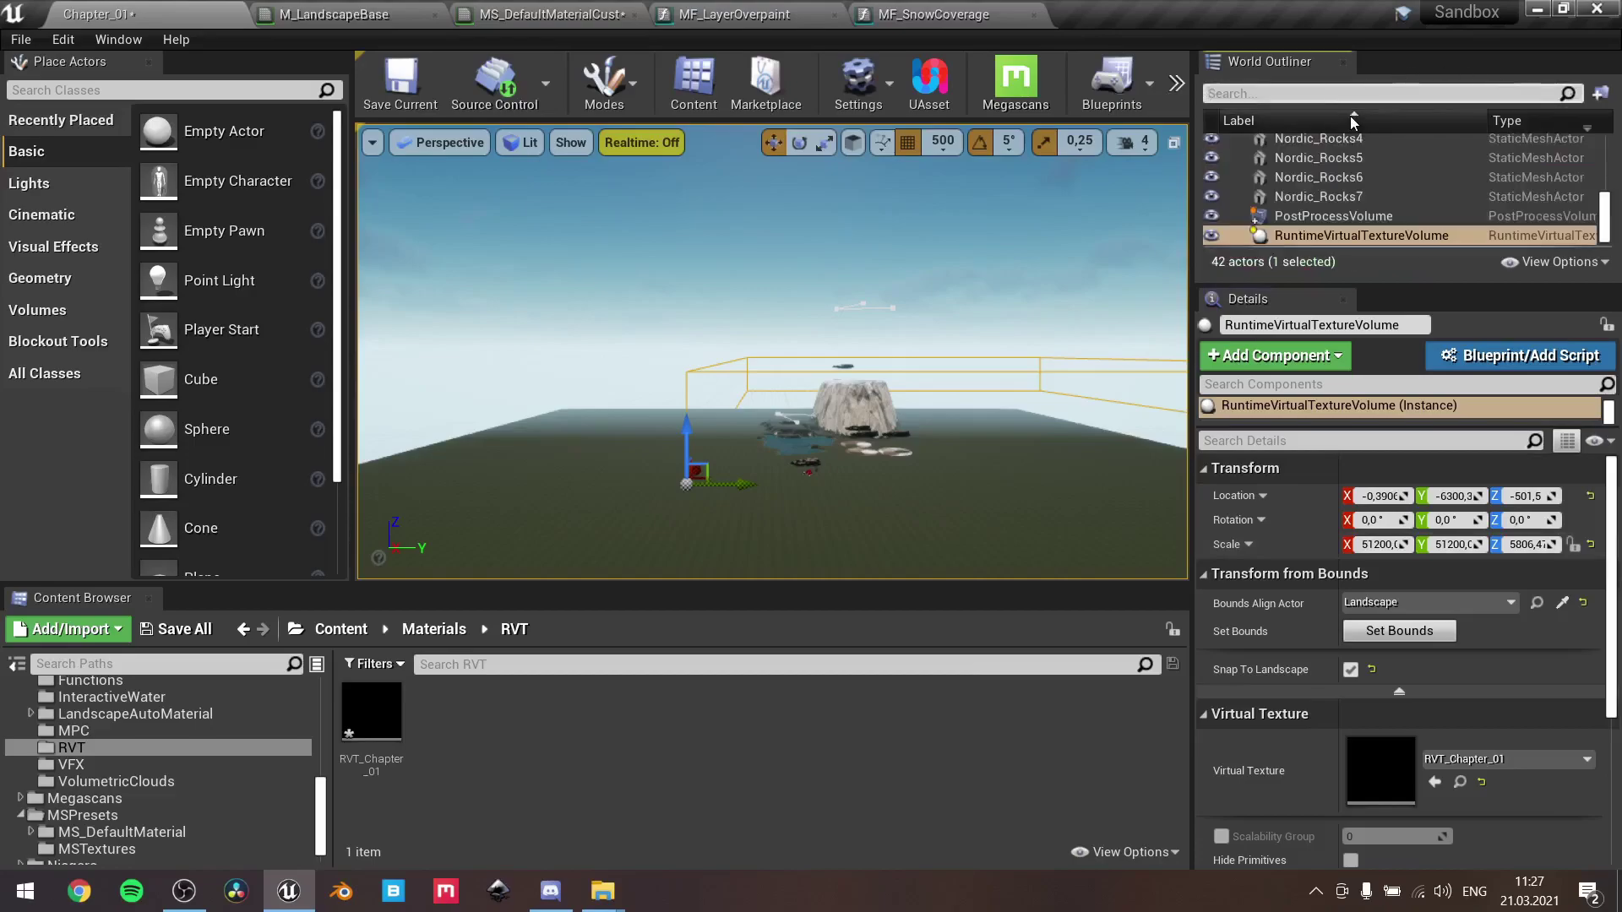
pyautogui.write('land')
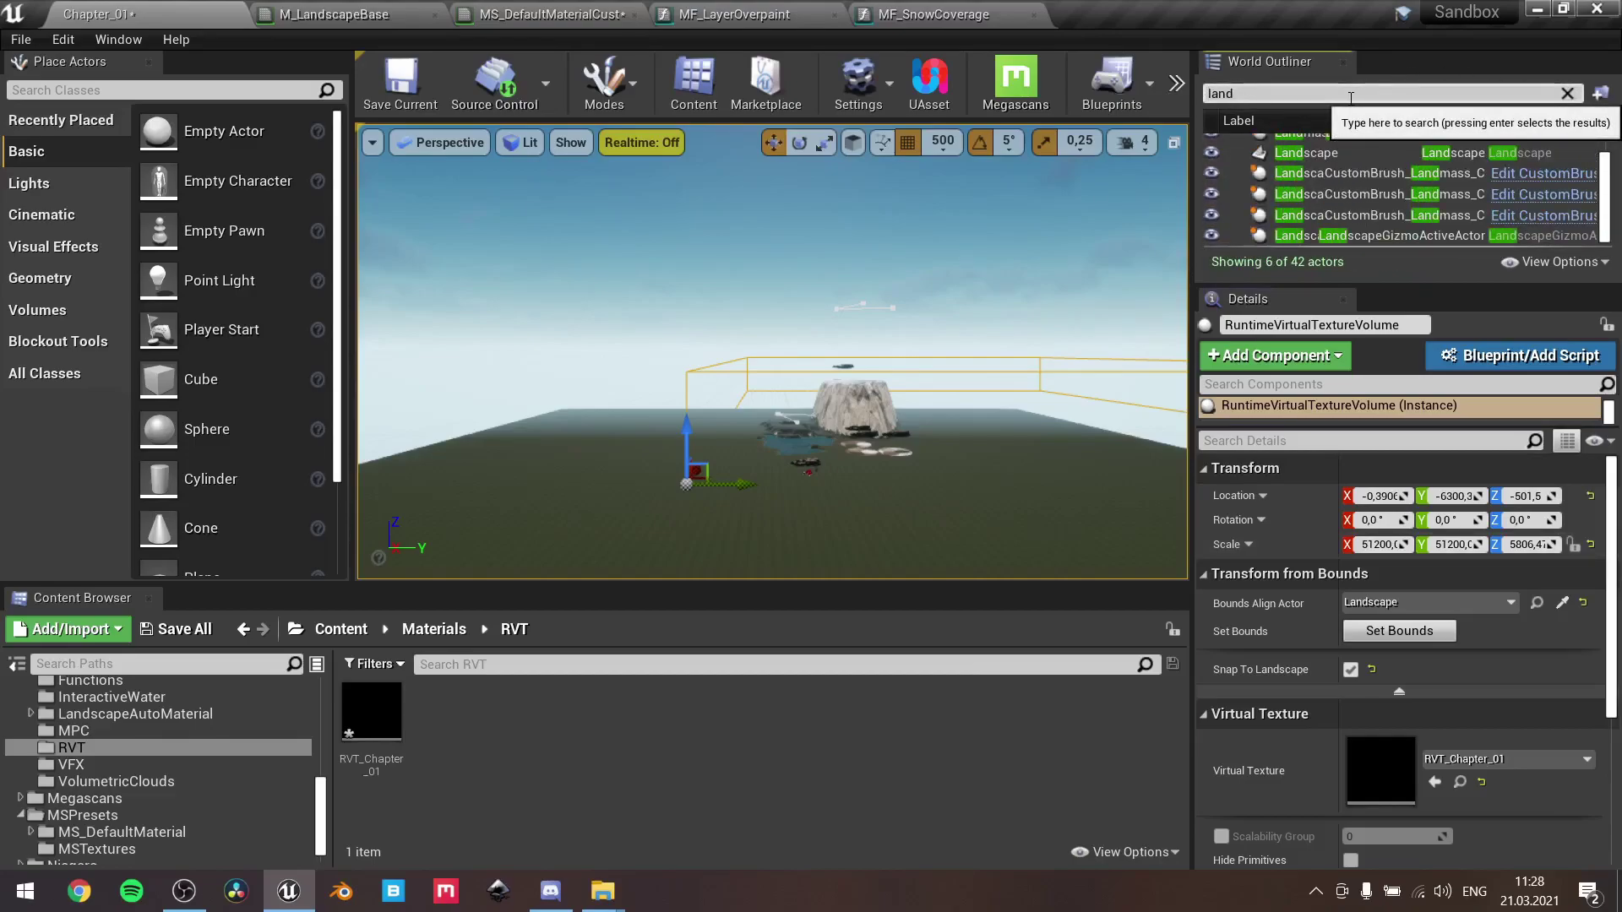
pyautogui.click(1342, 150)
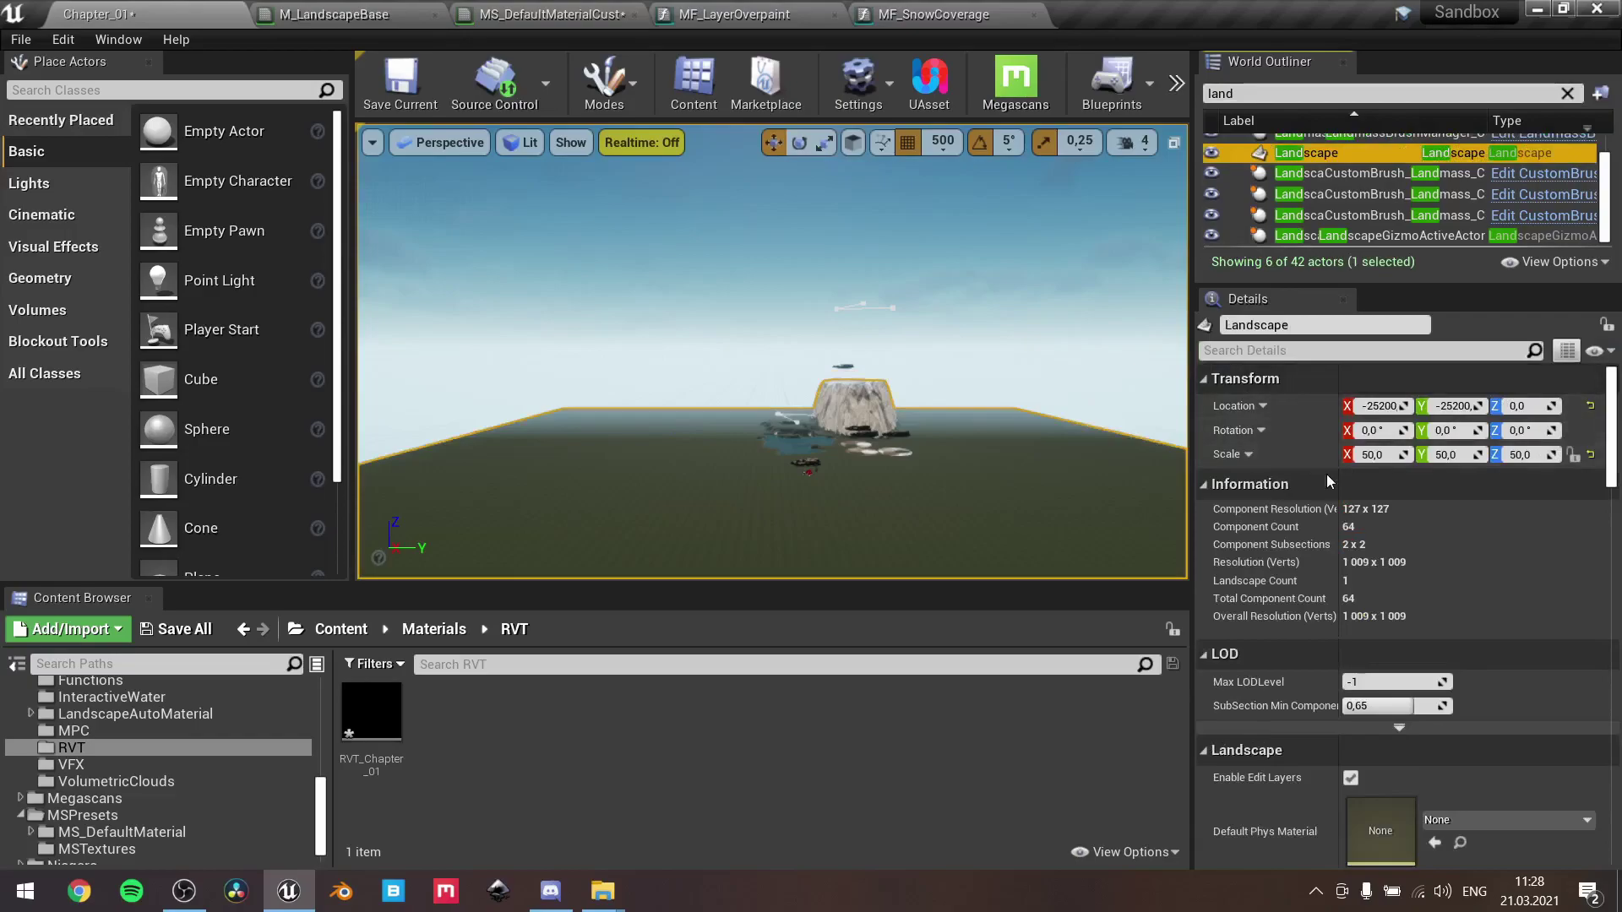
pyautogui.rightClick(1245, 408)
pyautogui.click(1263, 420)
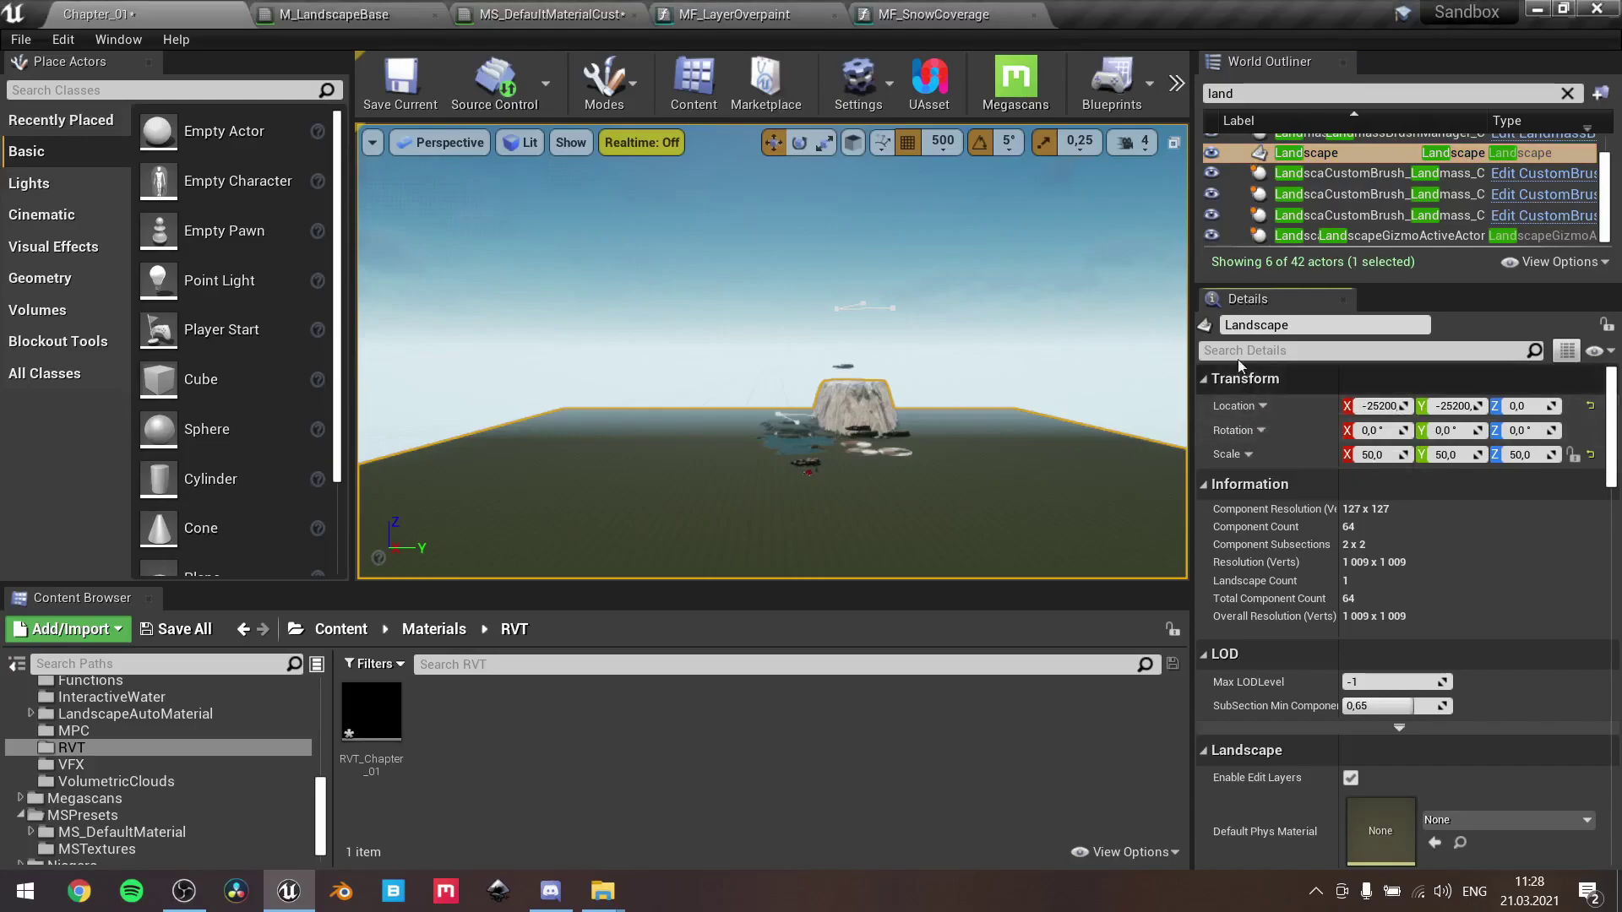
# Filter the level's actors by "runt", select the RuntimeVirtualTextureVolume, paste the Landscape's copied location onto it, and review its virtual texture settings
pyautogui.click(1311, 95)
pyautogui.write('runt')
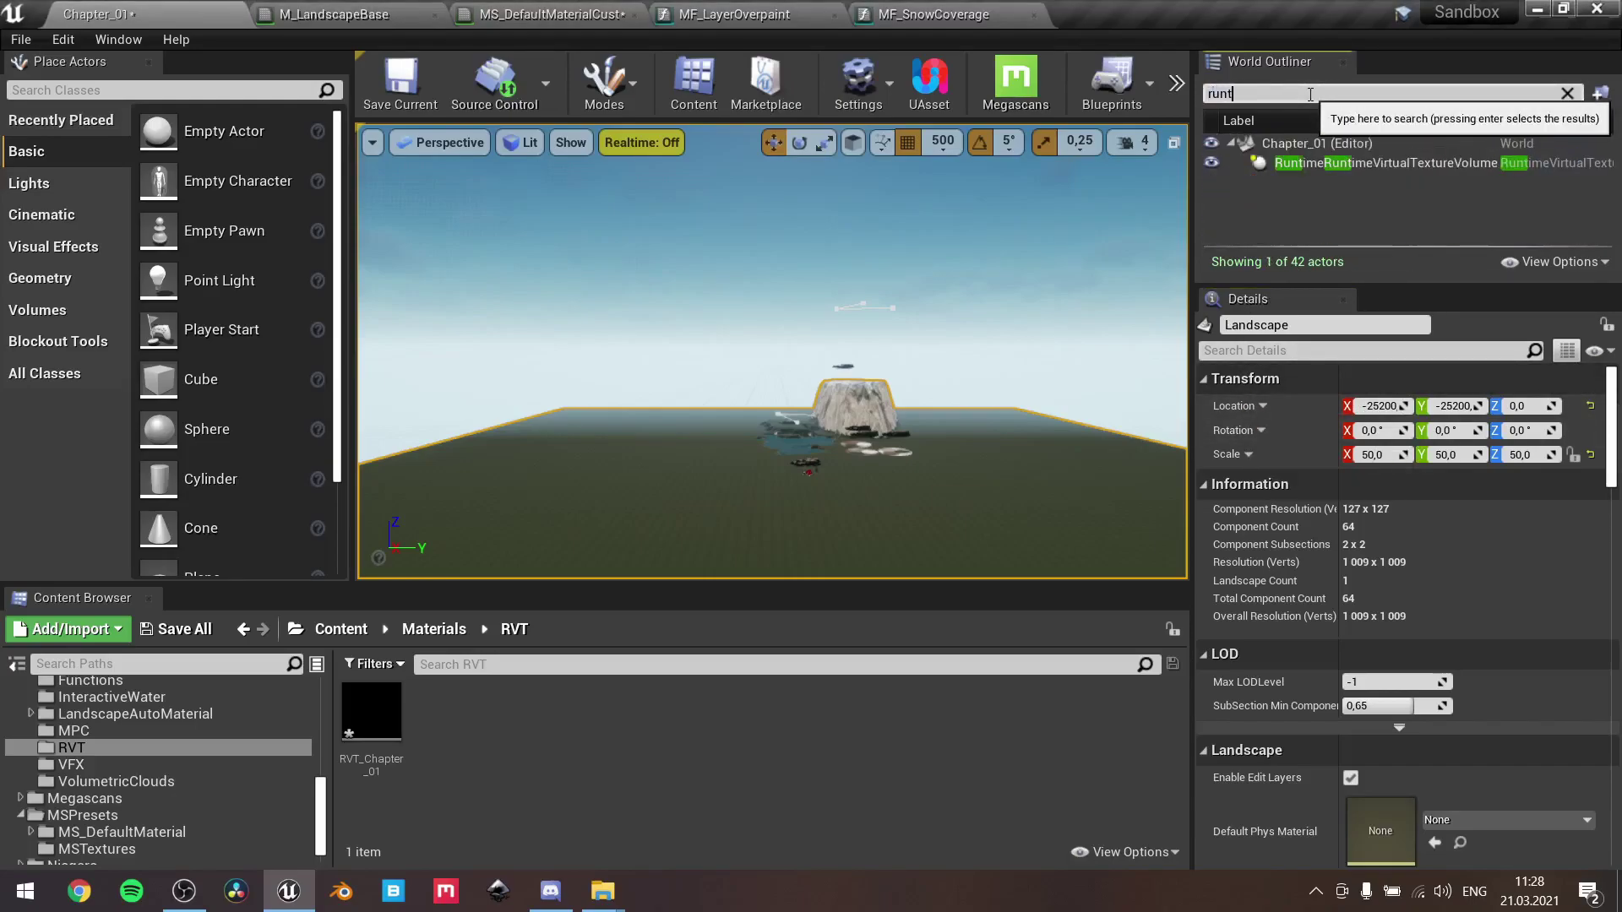
pyautogui.click(1301, 162)
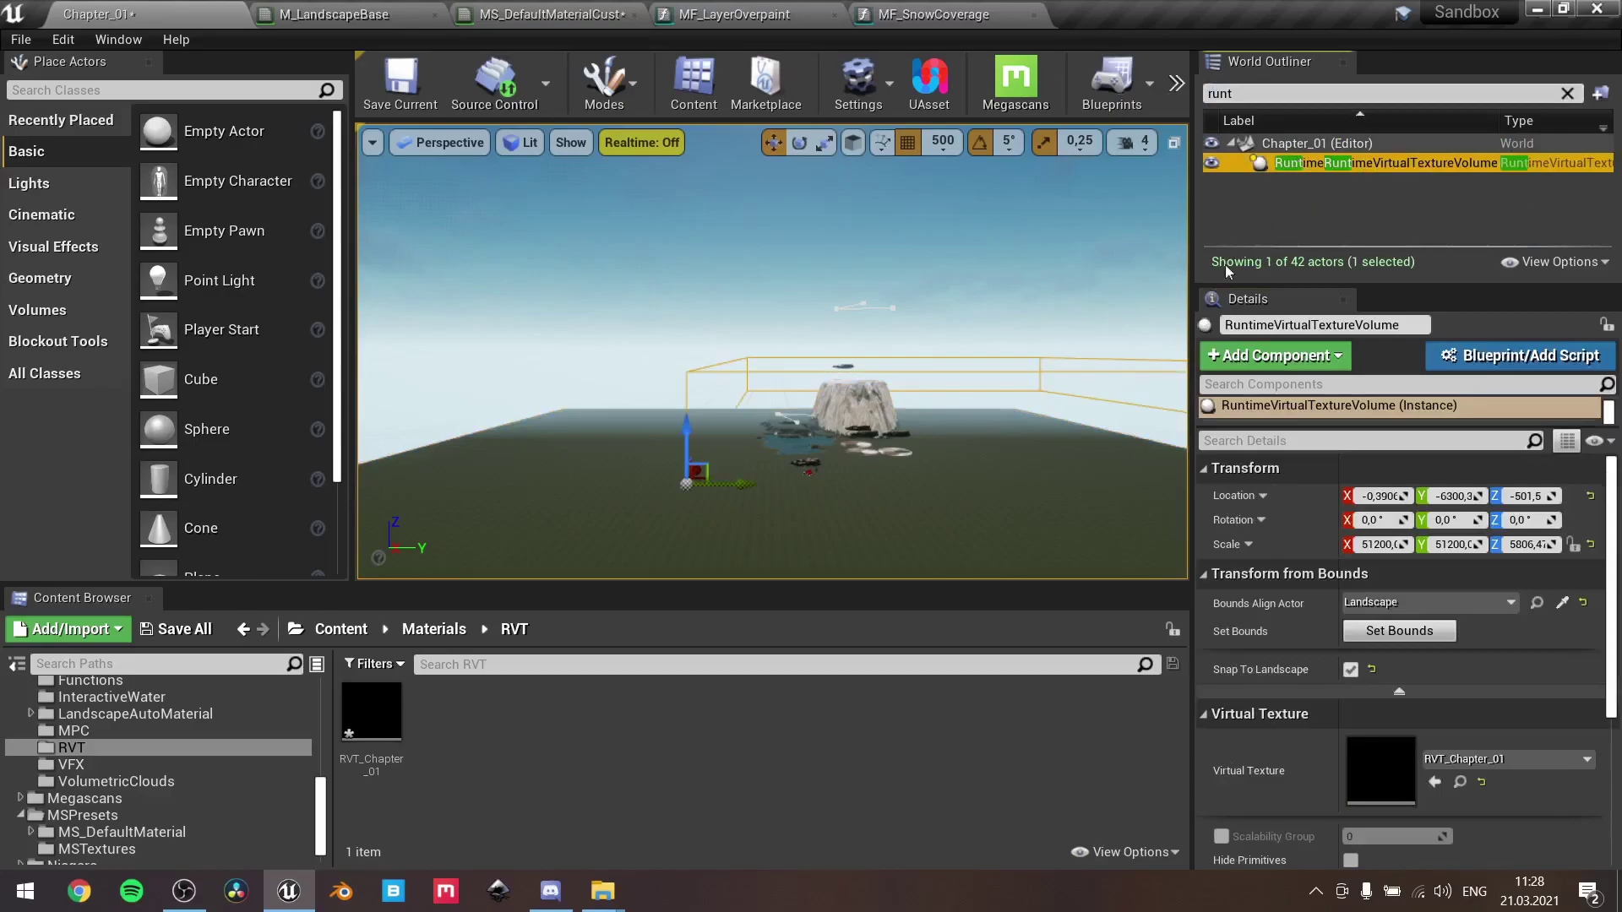
pyautogui.rightClick(1245, 498)
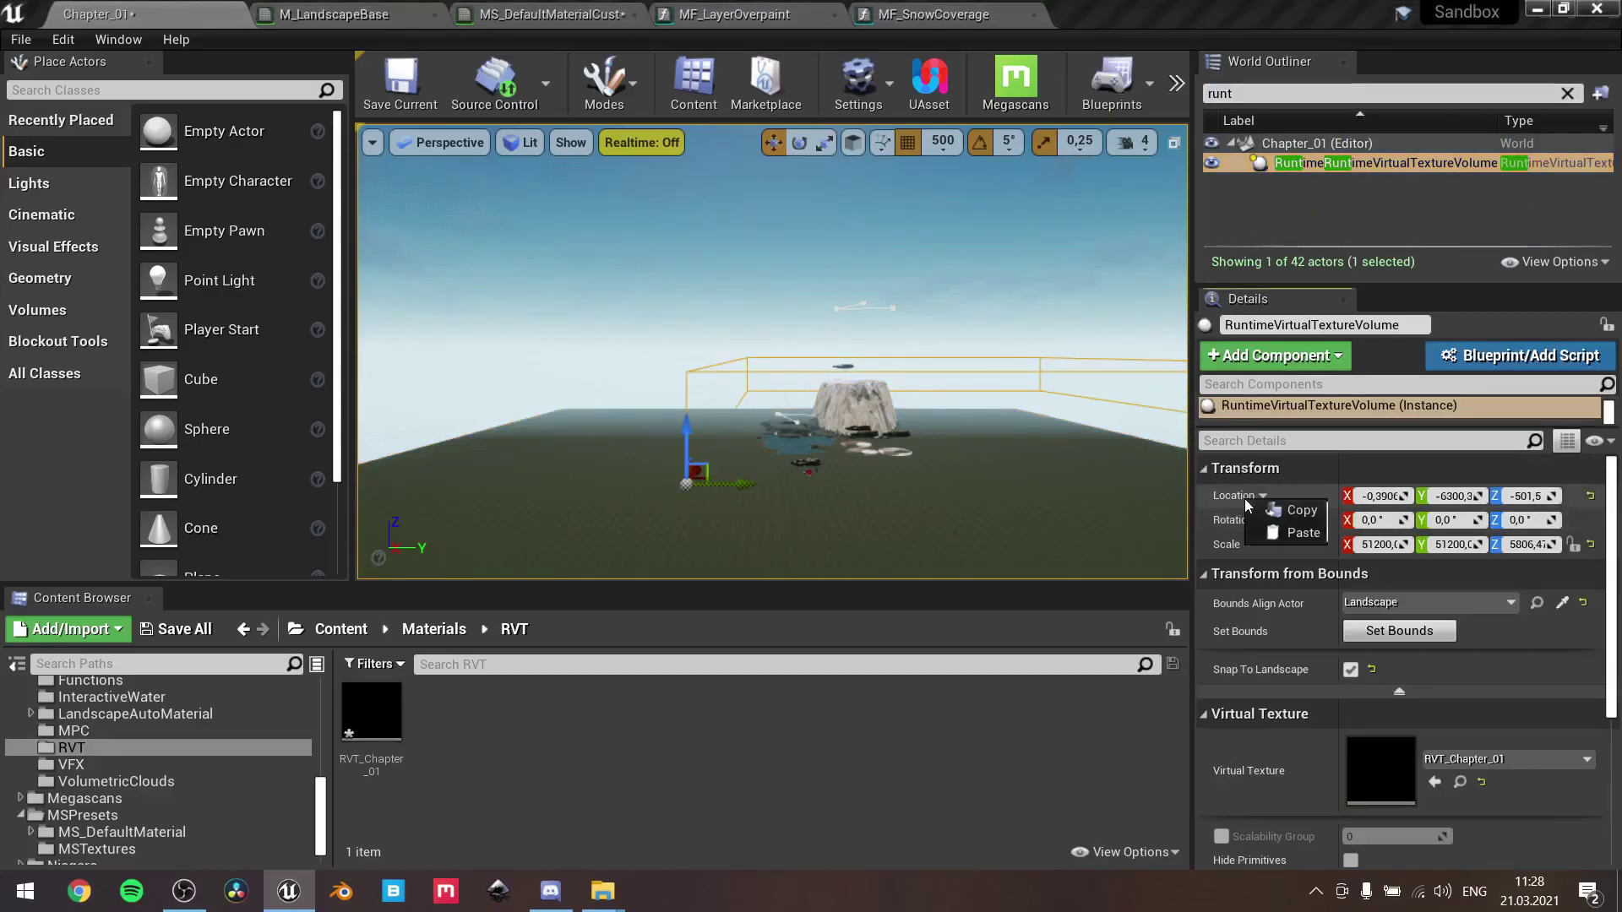
pyautogui.click(1282, 528)
pyautogui.moveTo(814, 328); pyautogui.dragTo(810, 325, button='right')
pyautogui.press('q')
pyautogui.press('s')
pyautogui.press('w')
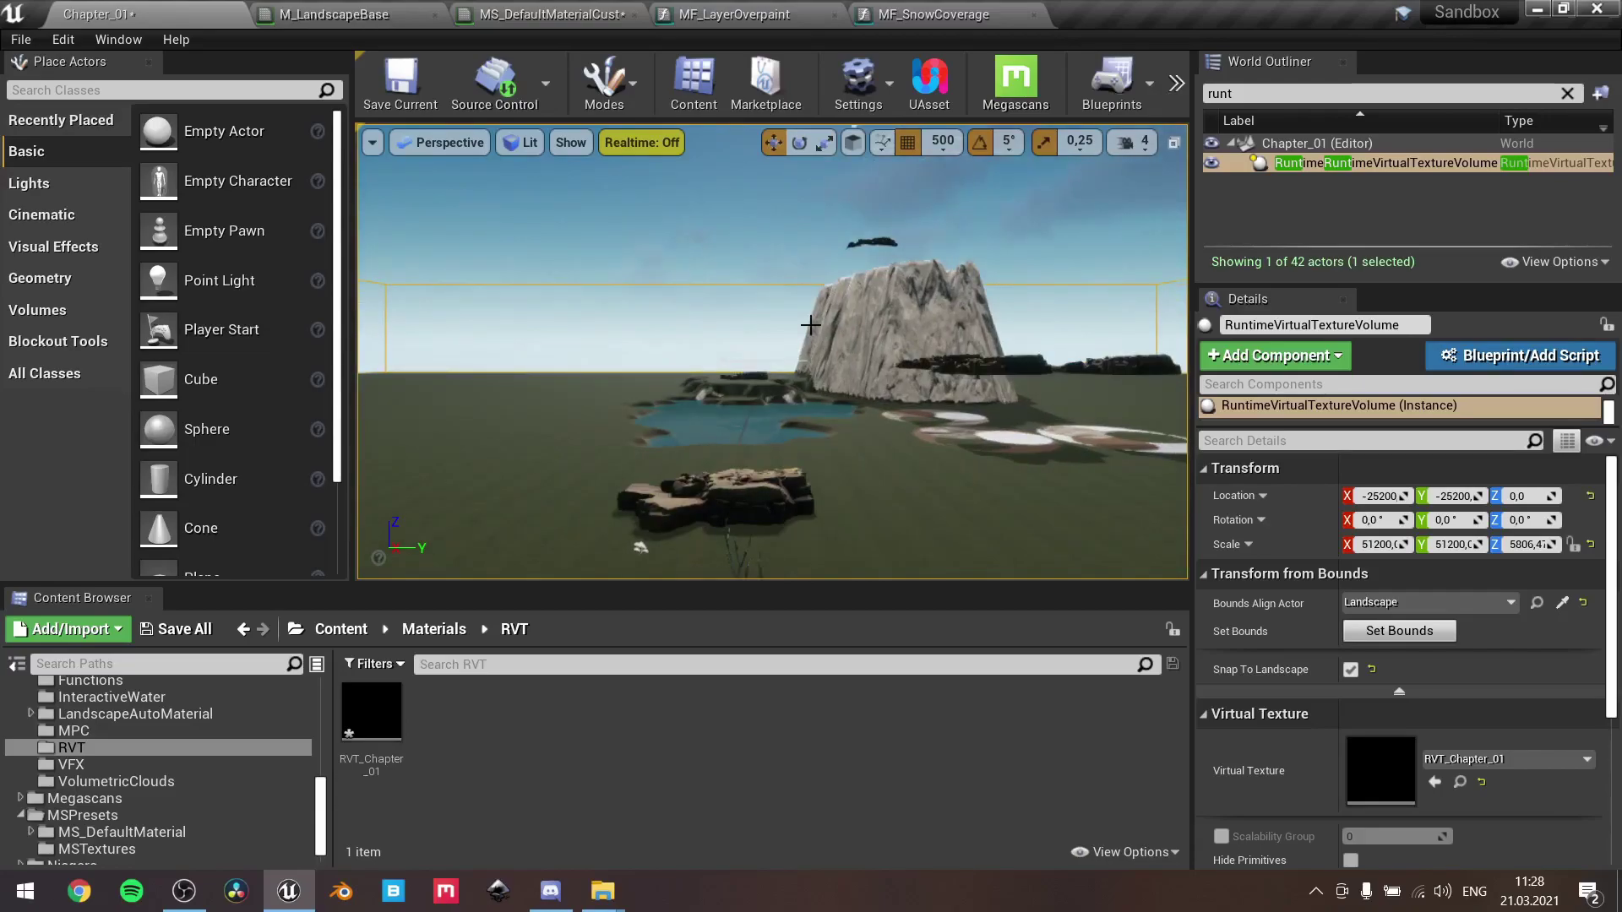
pyautogui.scroll(-2, 1251, 603)
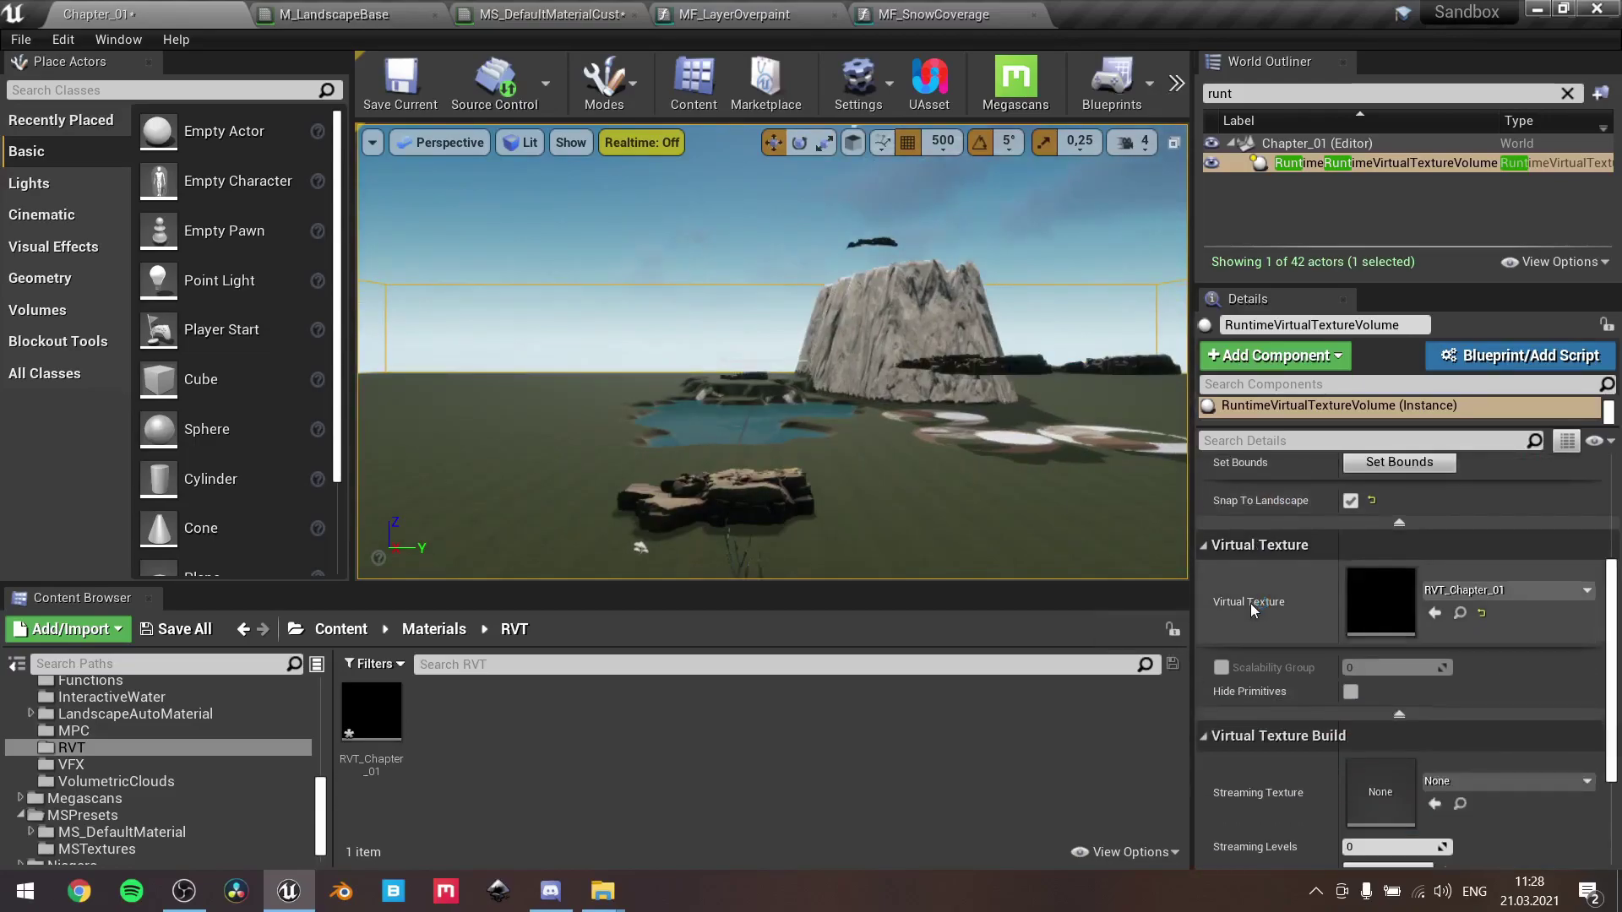
pyautogui.scroll(-2, 1251, 603)
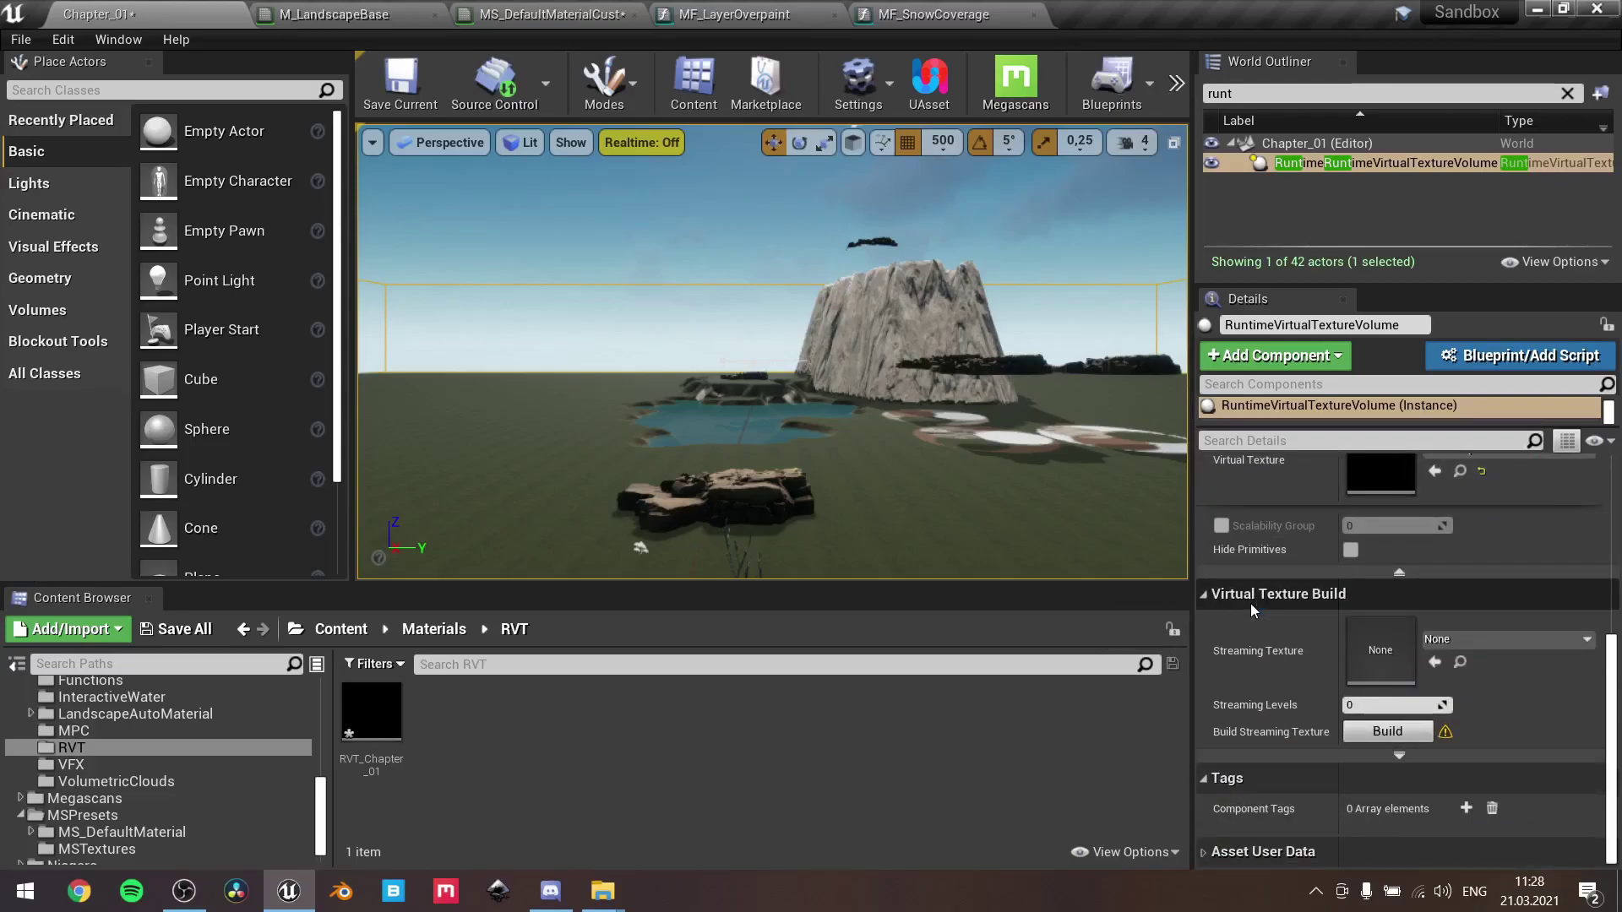
pyautogui.scroll(5, 1250, 603)
# Filter the level's actors by "lands", select the Landscape, and search its details for "runt" to check which virtual textures it draws in
pyautogui.press('BackSpace')
pyautogui.press('BackSpace')
pyautogui.press('BackSpace')
pyautogui.press('BackSpace')
pyautogui.write('lands')
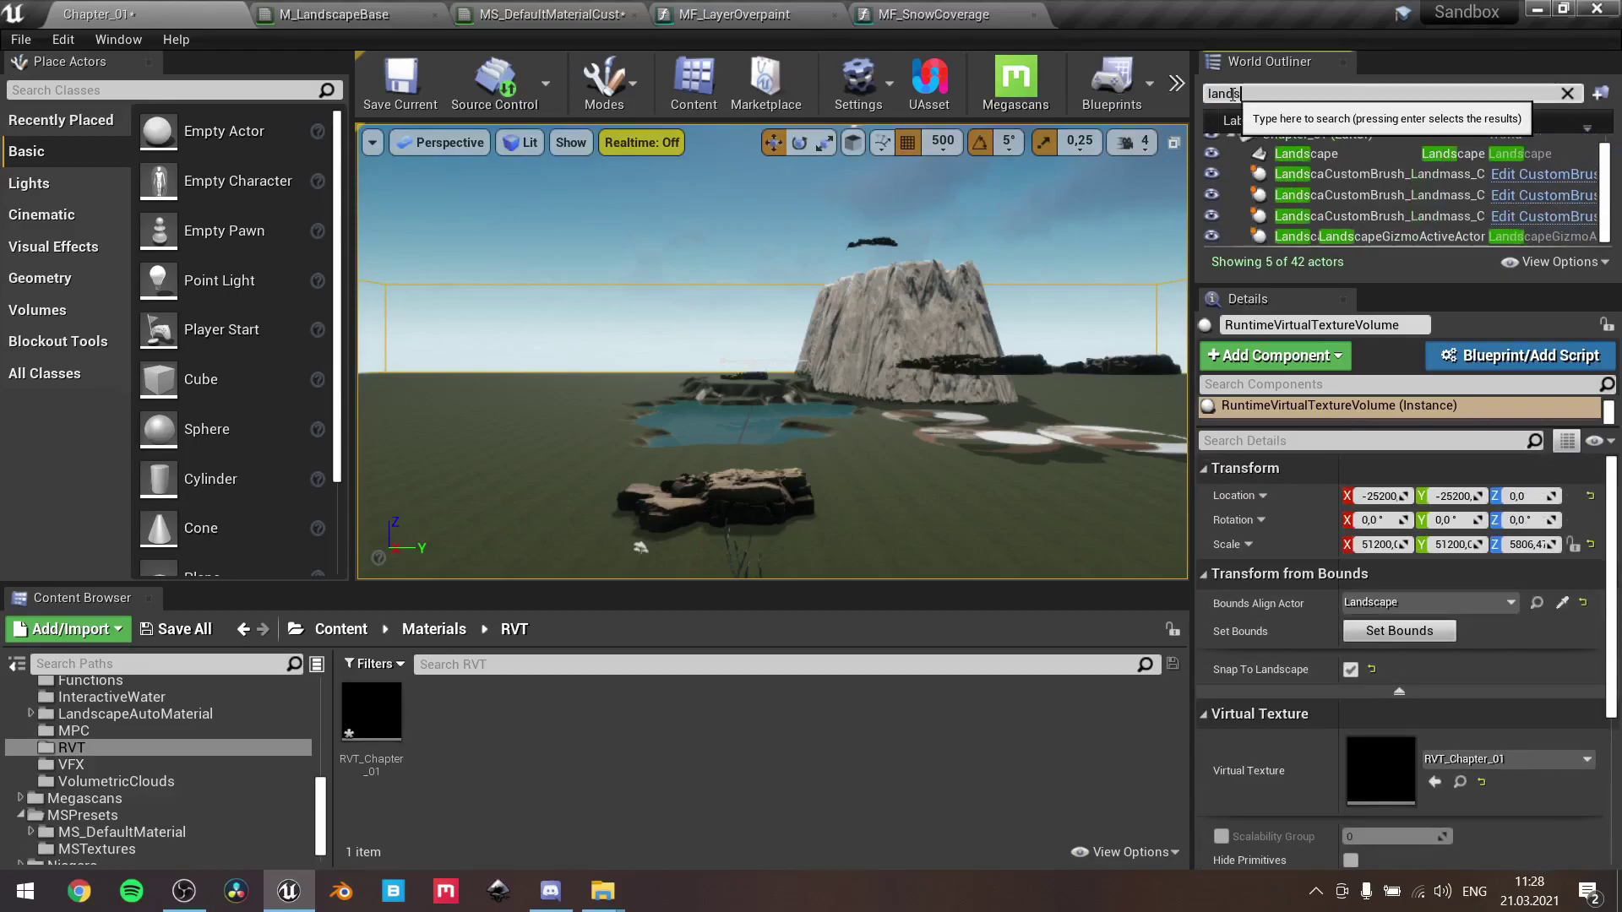
pyautogui.click(1221, 155)
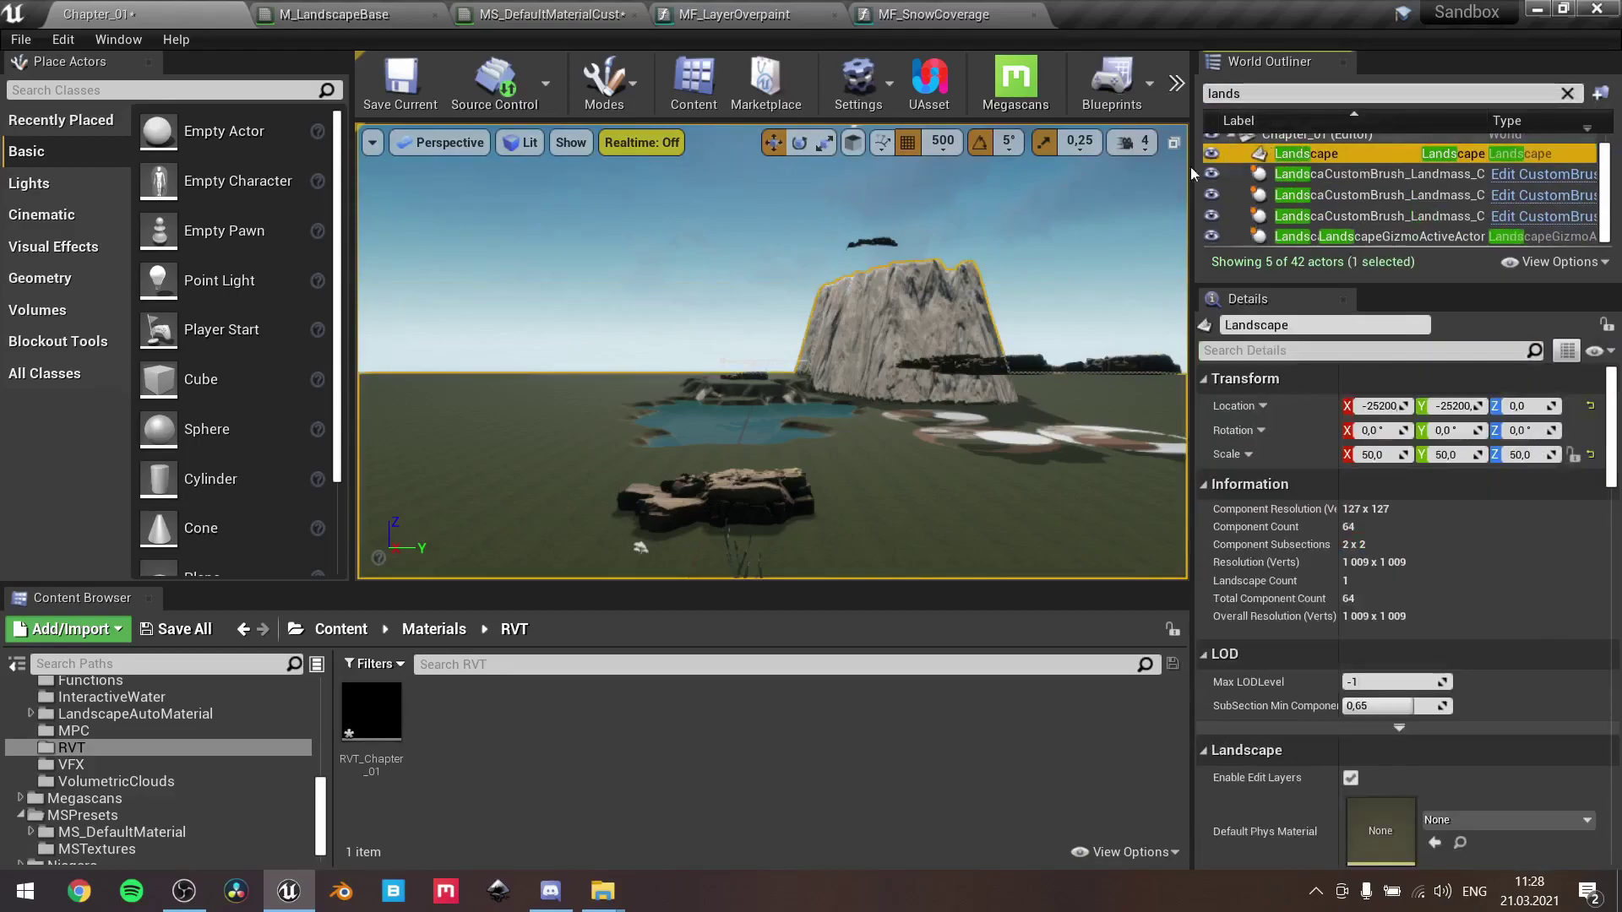
pyautogui.click(1286, 349)
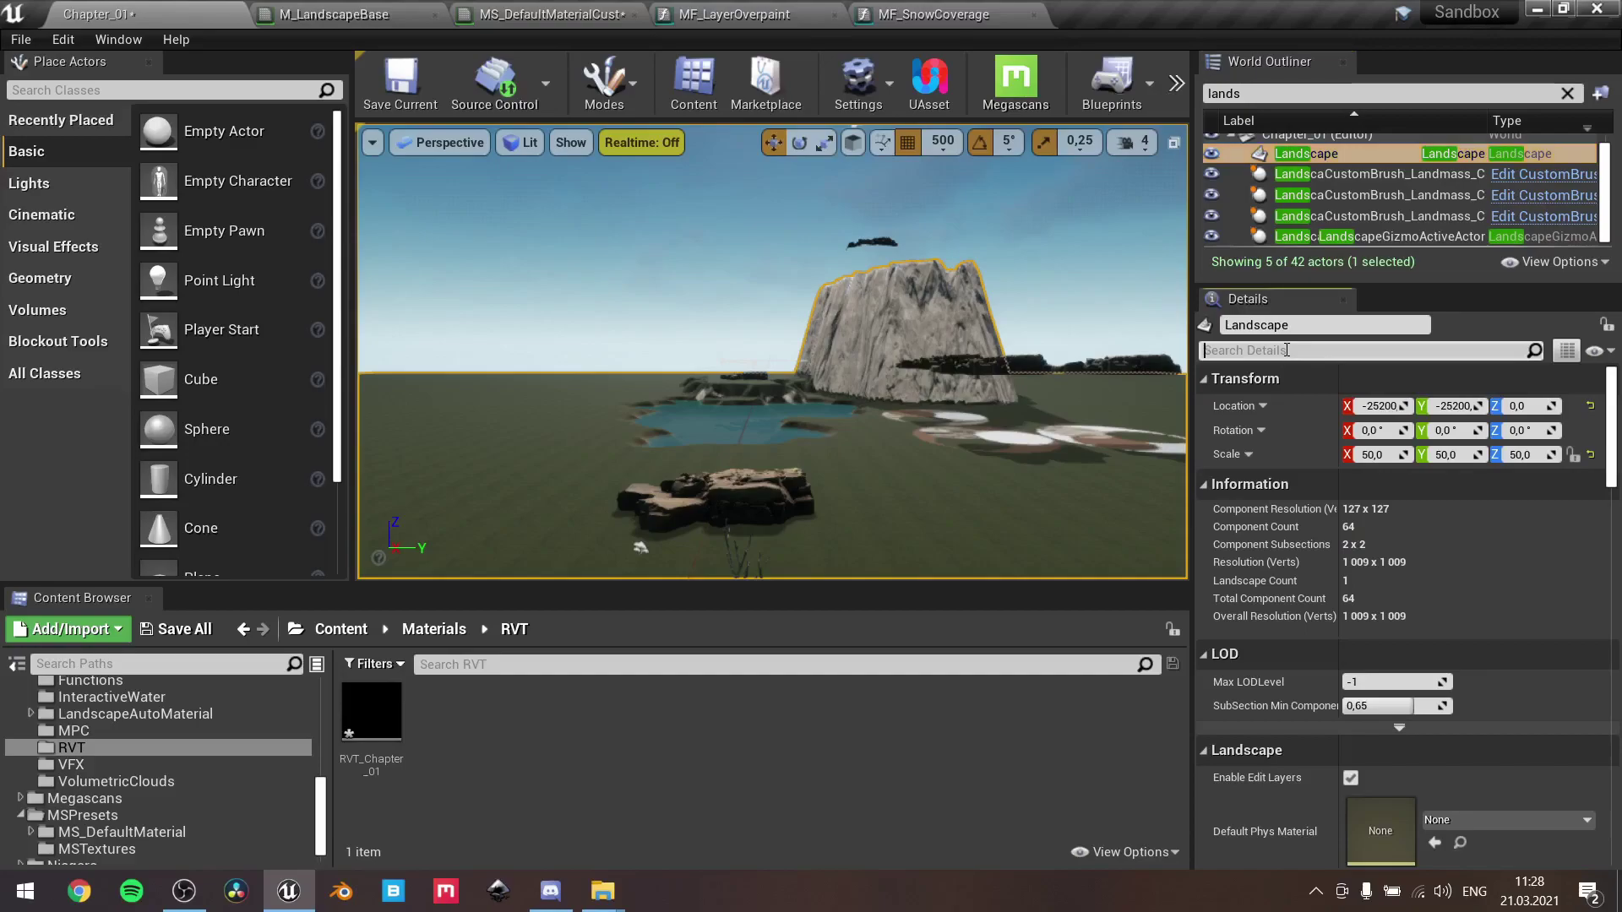
pyautogui.write('runt')
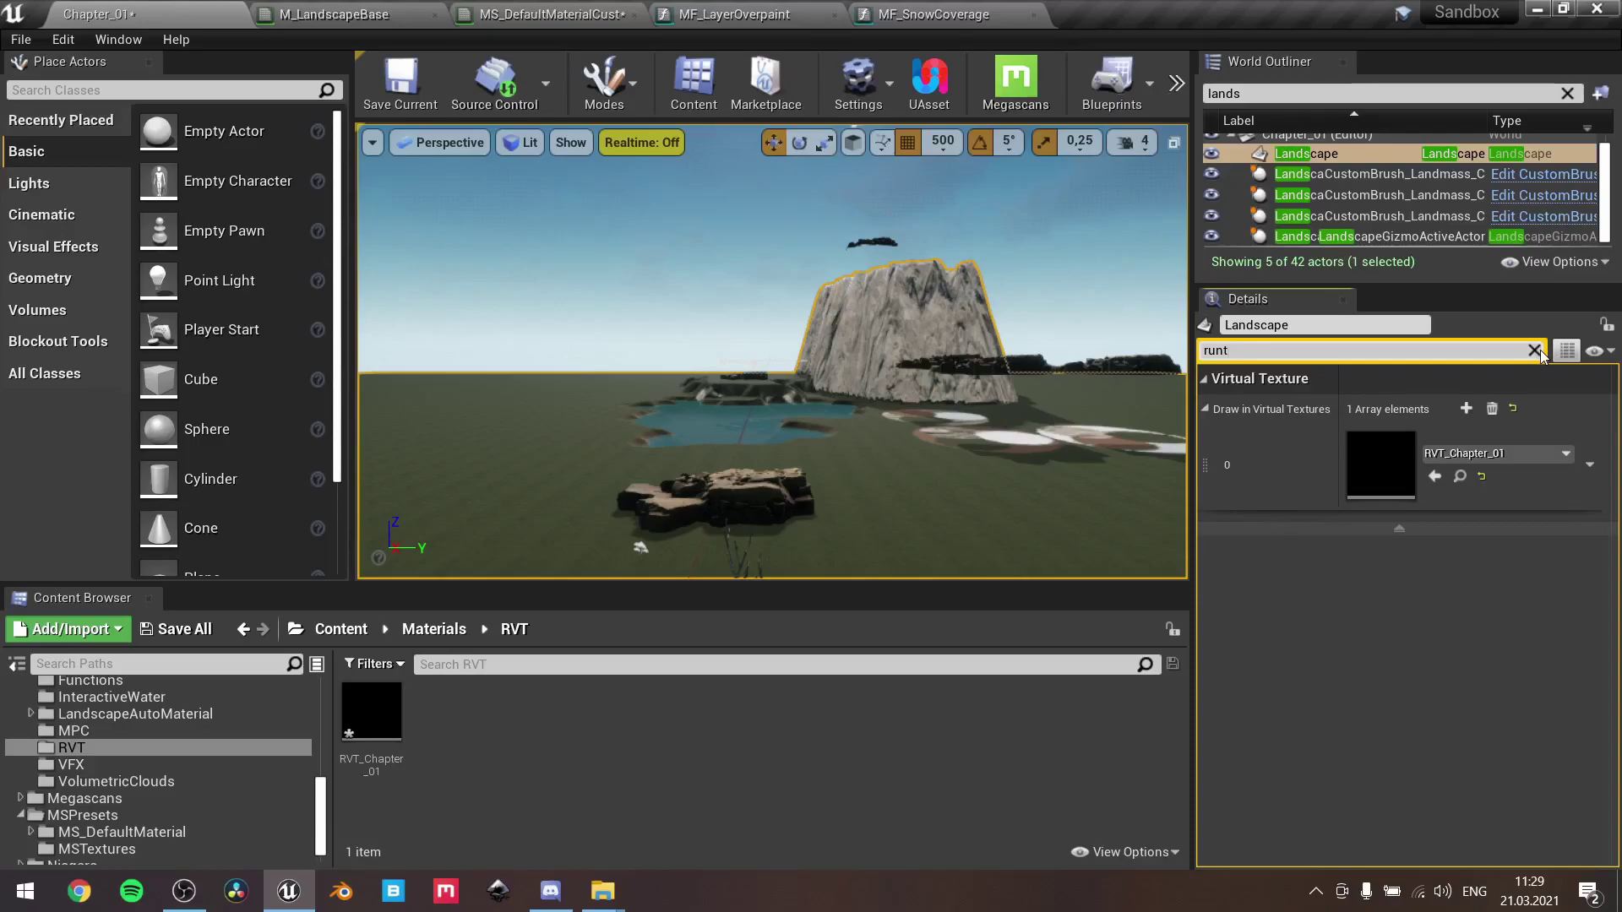
# Select the rock meshes together, empty their Draw in Virtual Textures array, and add a new element assigned to RVT_Chapter_01
pyautogui.click(717, 507)
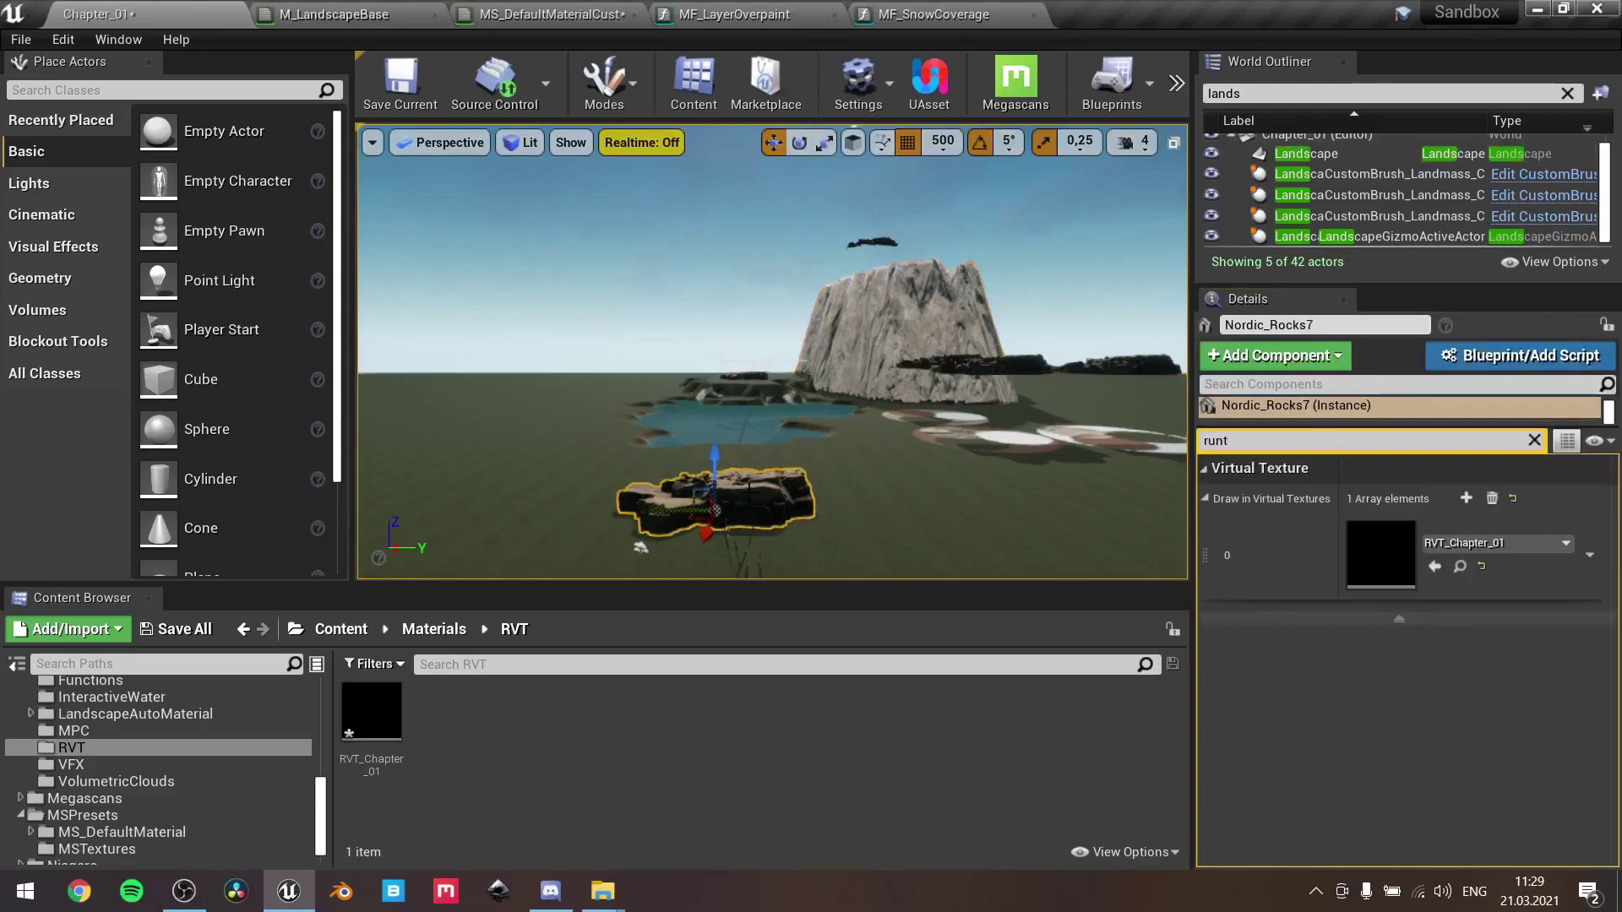
pyautogui.keyDown('ctrl'); pyautogui.click(997, 372); pyautogui.keyUp('ctrl')
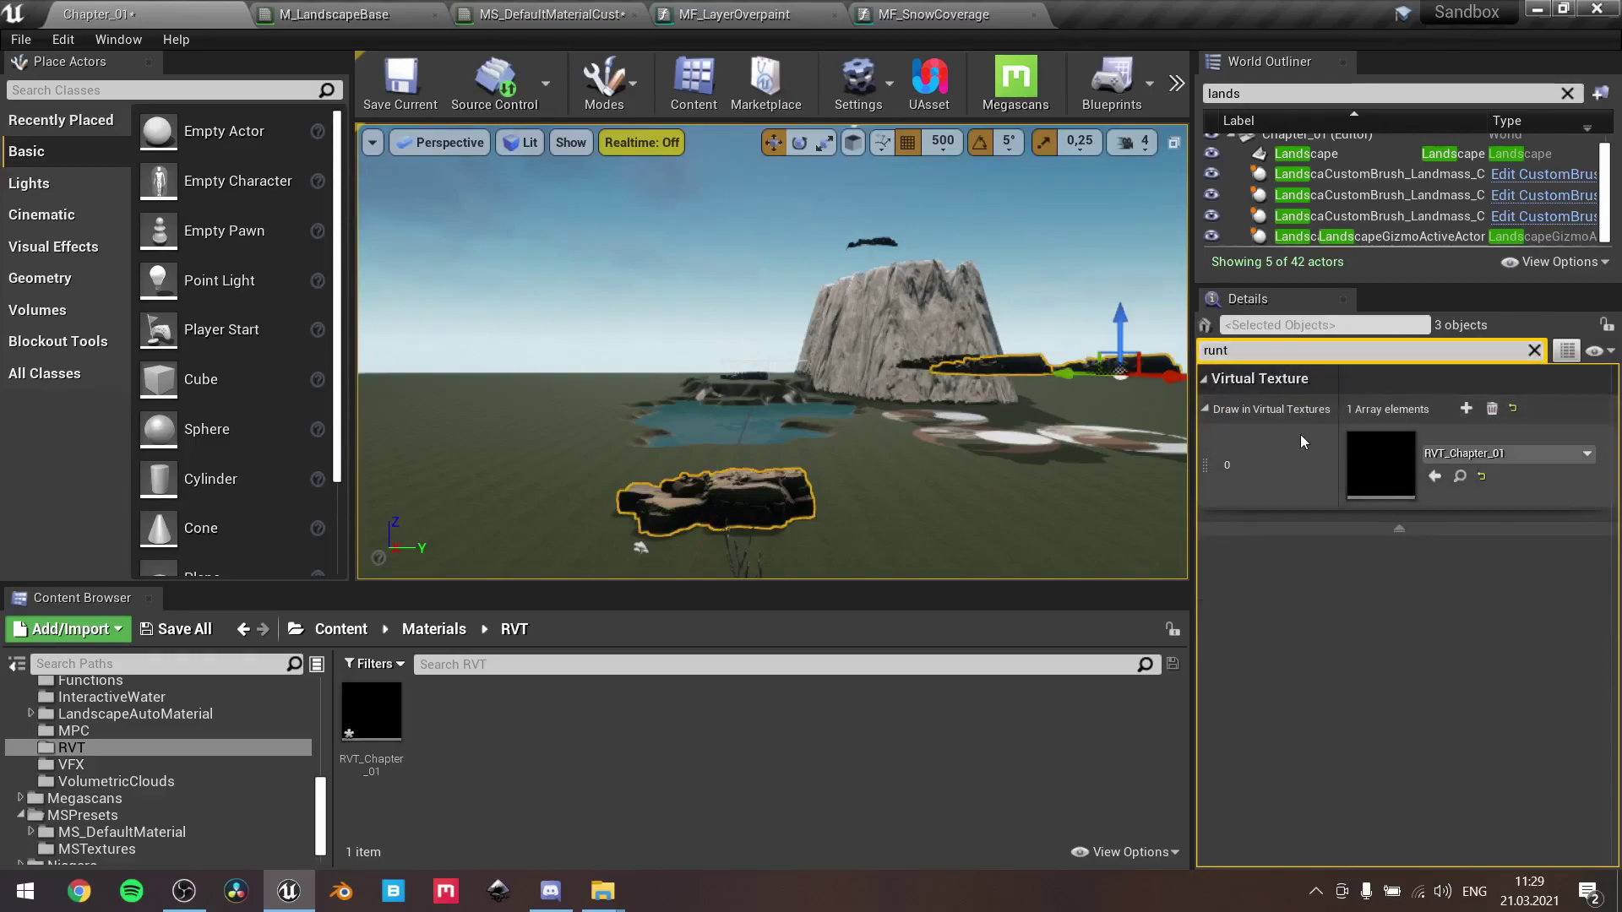
pyautogui.click(1494, 408)
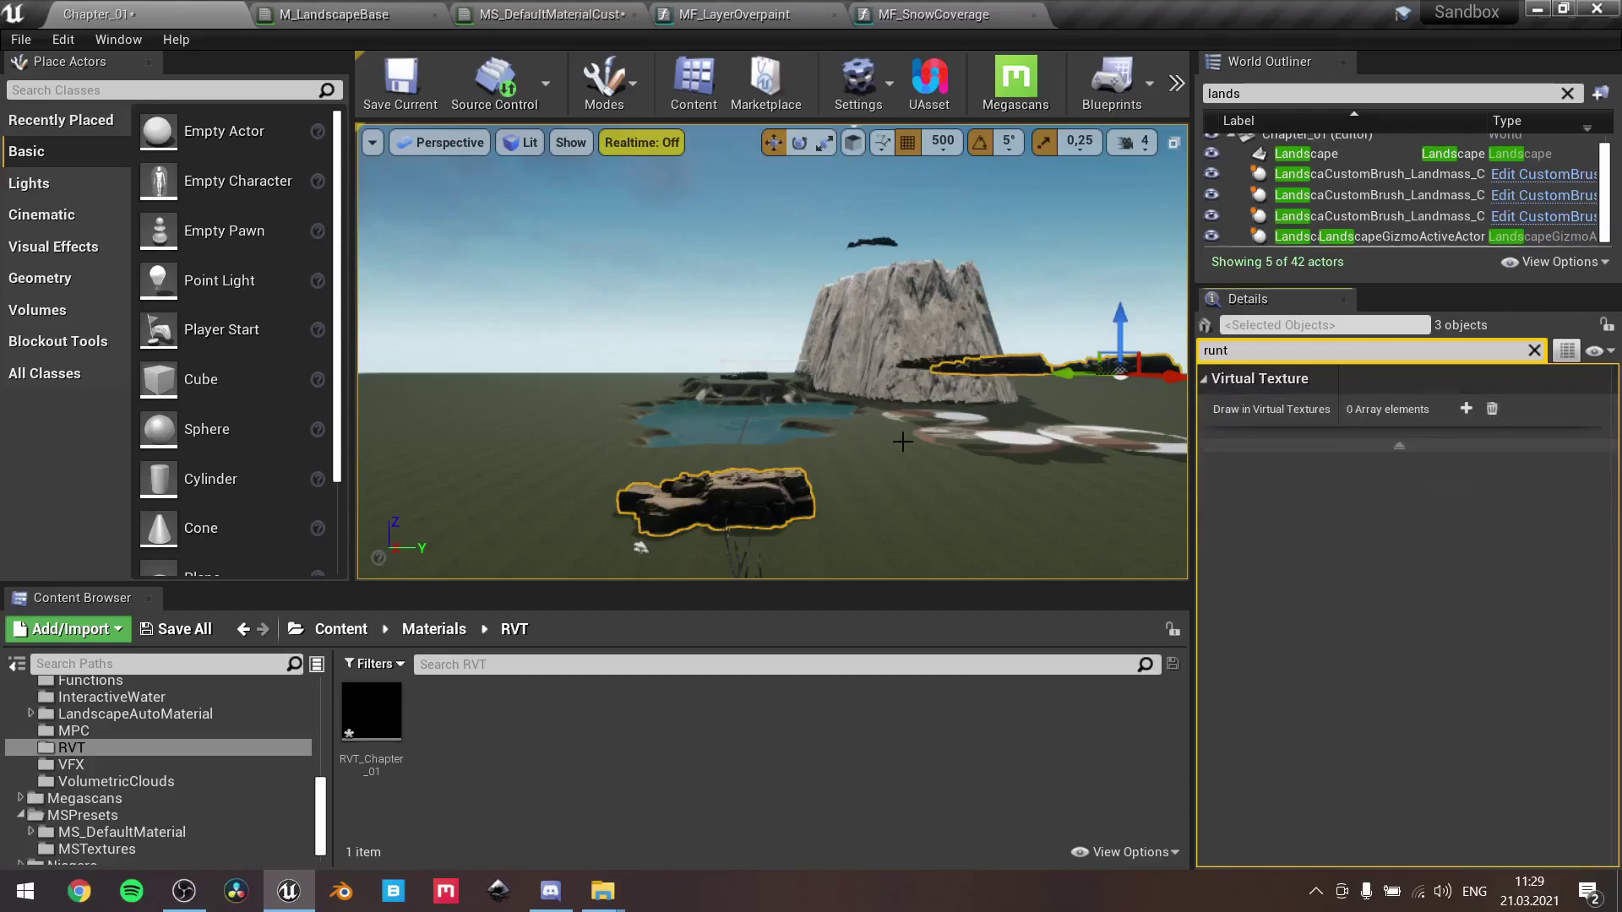
pyautogui.click(1465, 409)
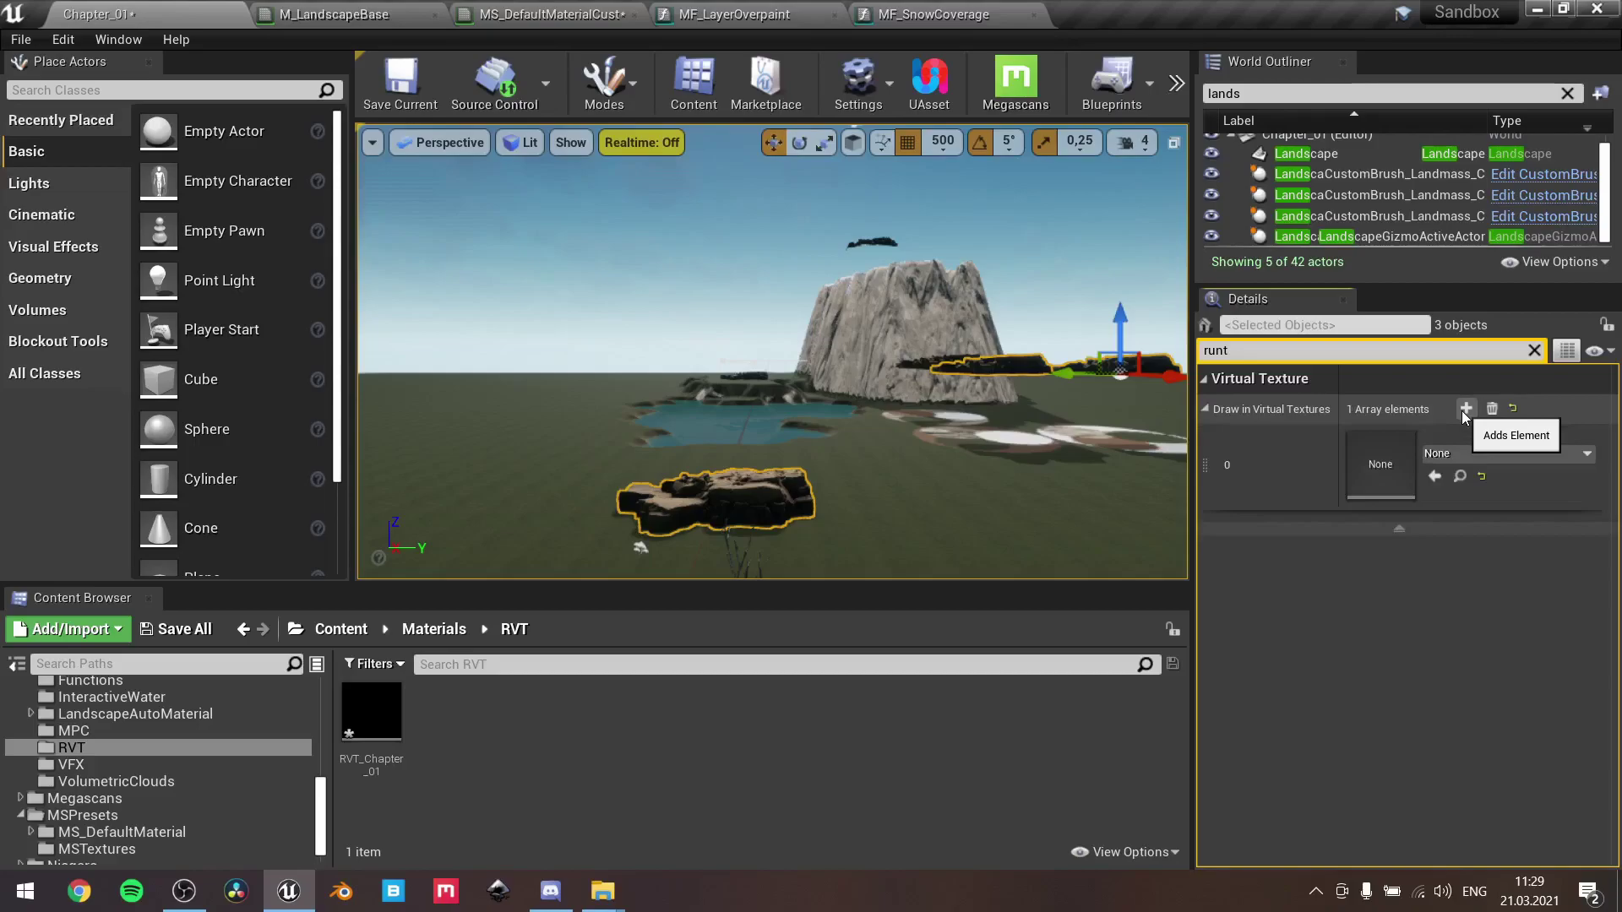
pyautogui.click(1458, 454)
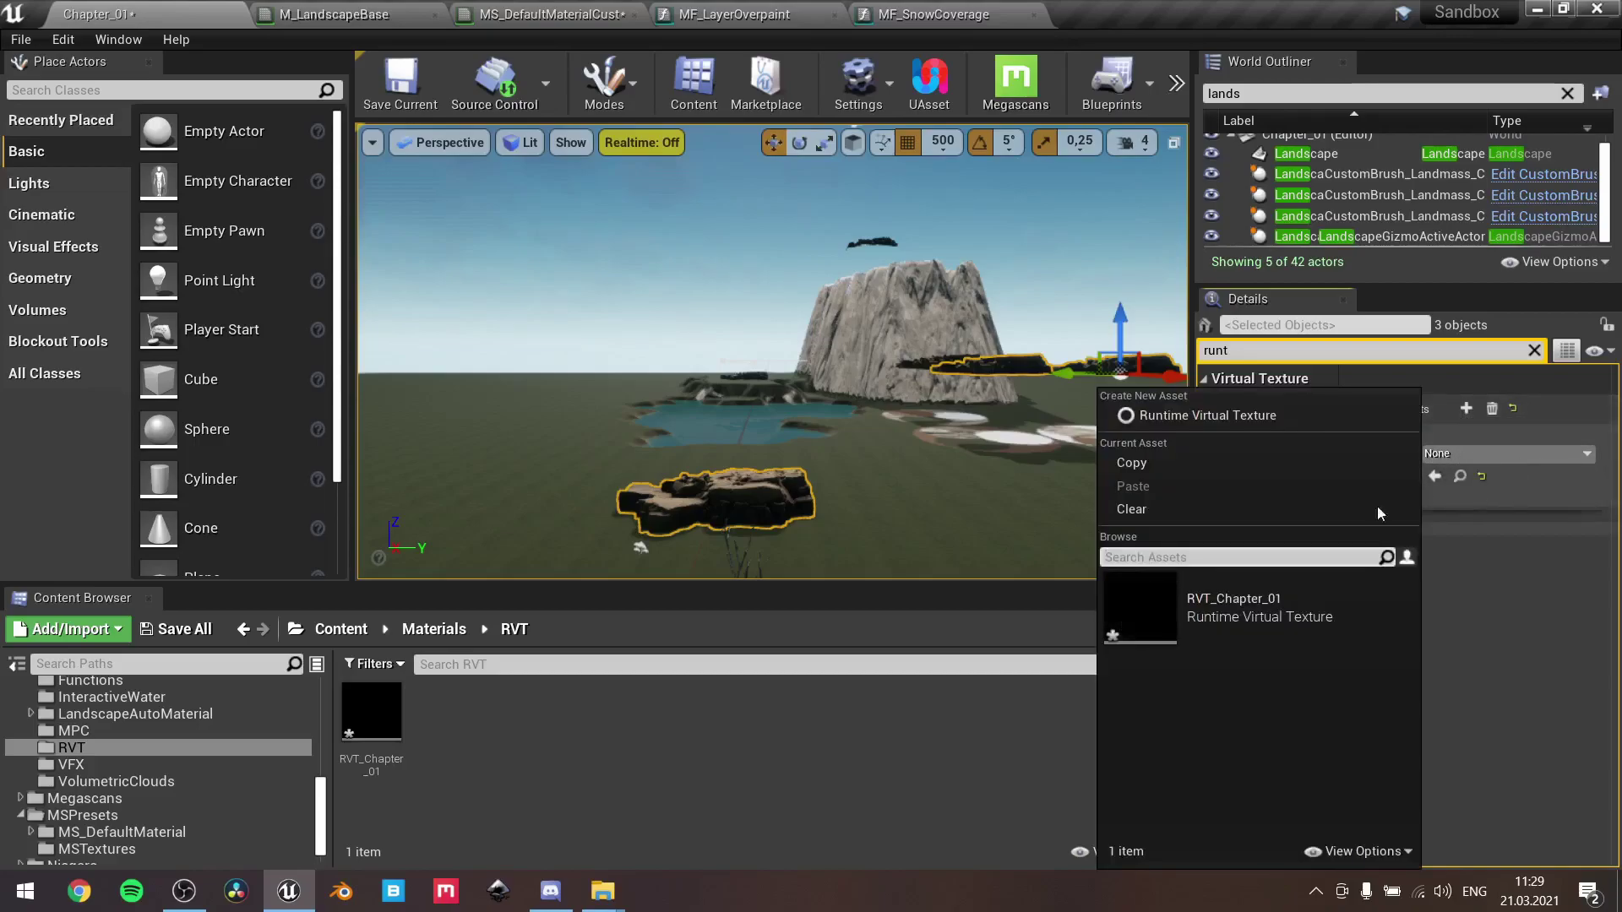
pyautogui.click(1233, 632)
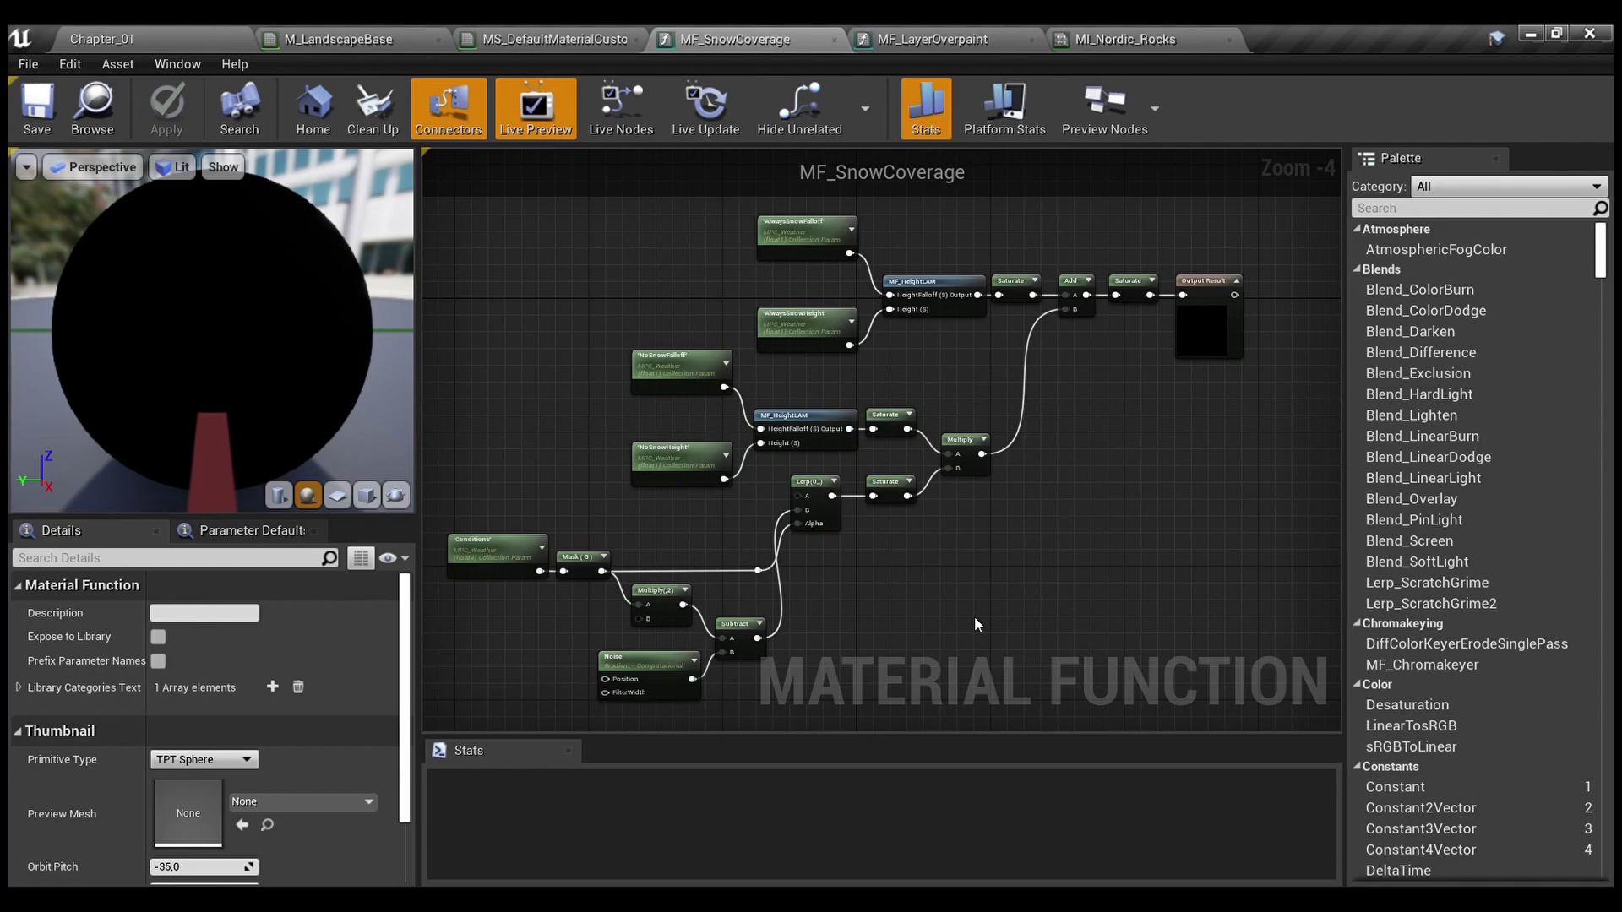
# Examine the MF_SnowCoverage graph from the output back to the MPC_Weather Conditions parameter and its G mask
pyautogui.scroll(2, 997, 537)
pyautogui.moveTo(1063, 382); pyautogui.dragTo(993, 631, button='right')
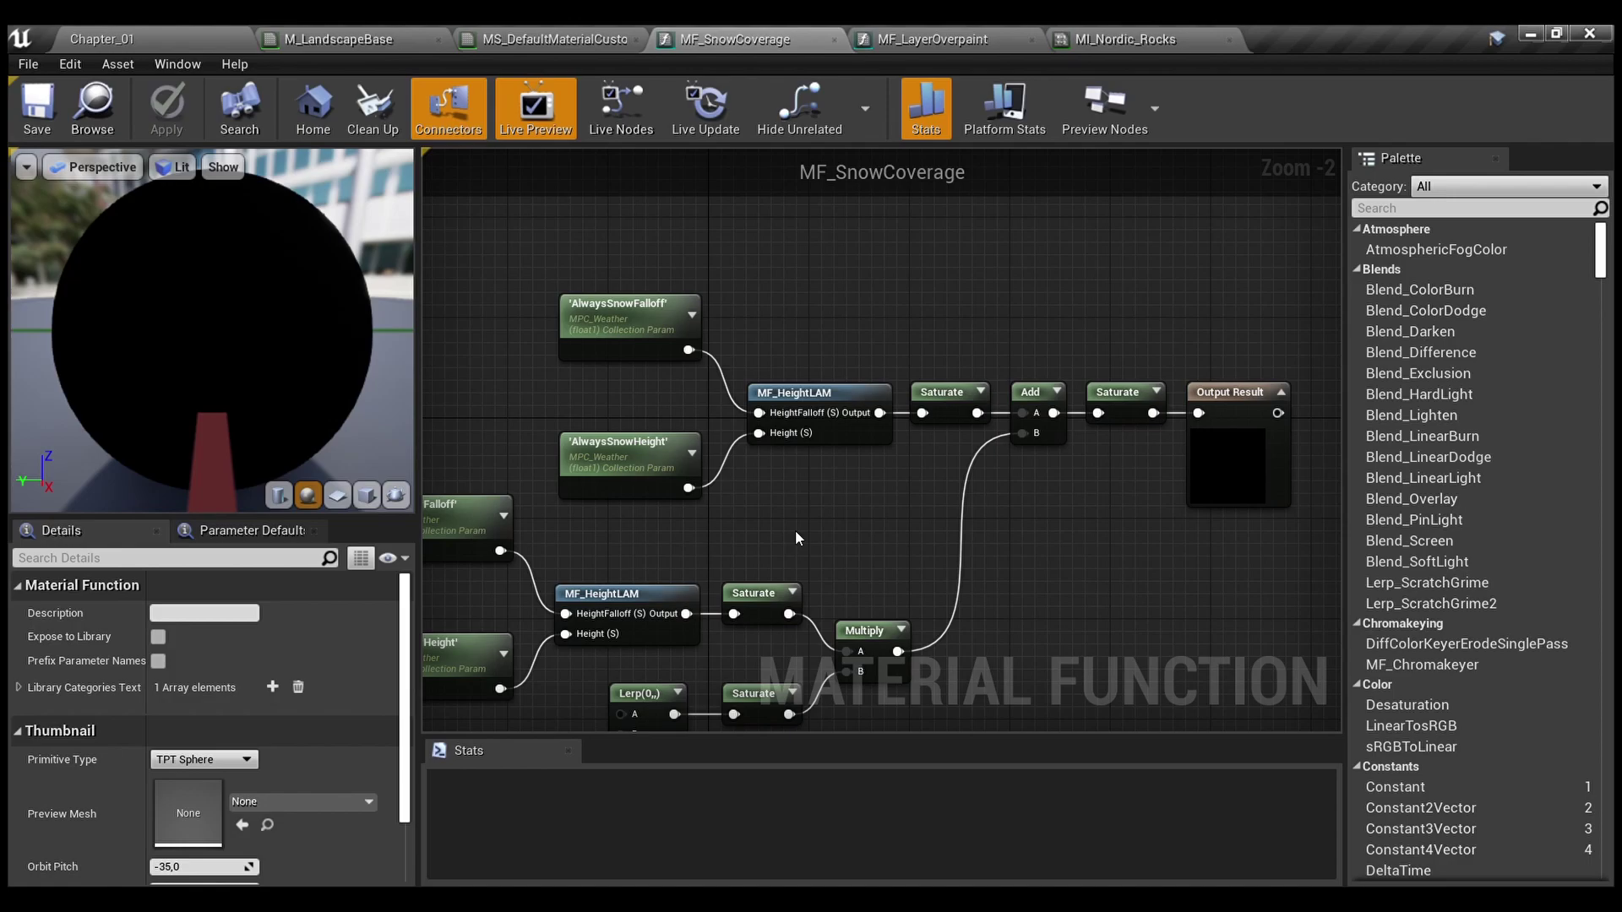
pyautogui.moveTo(794, 530); pyautogui.dragTo(1206, 197, button='right')
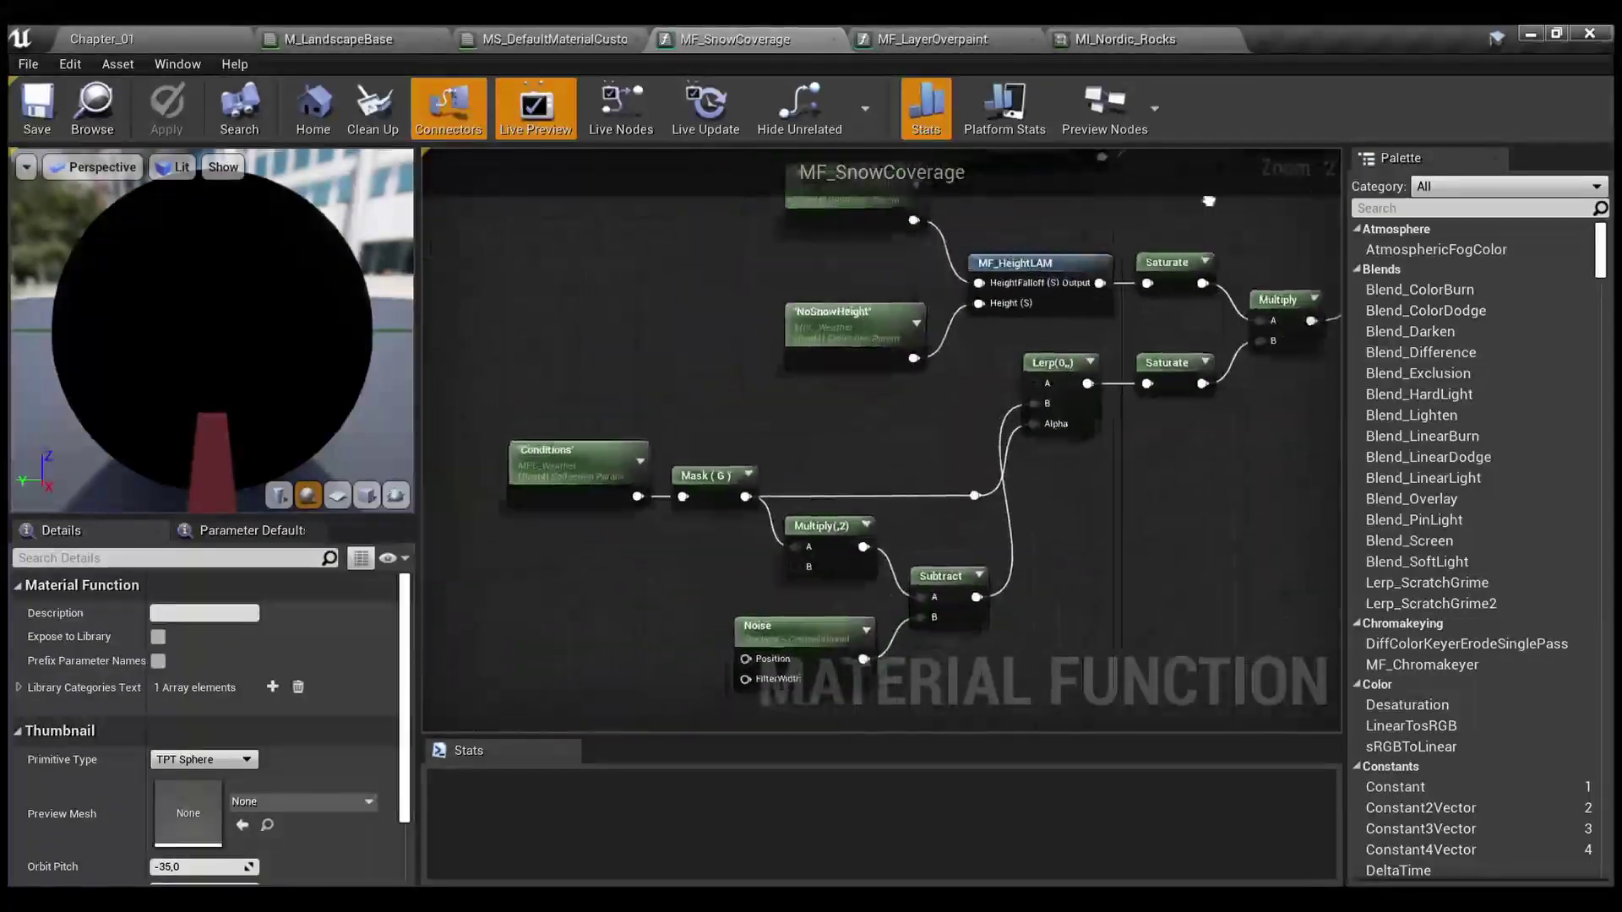
pyautogui.scroll(2, 630, 535)
pyautogui.moveTo(596, 577); pyautogui.dragTo(616, 505, button='right')
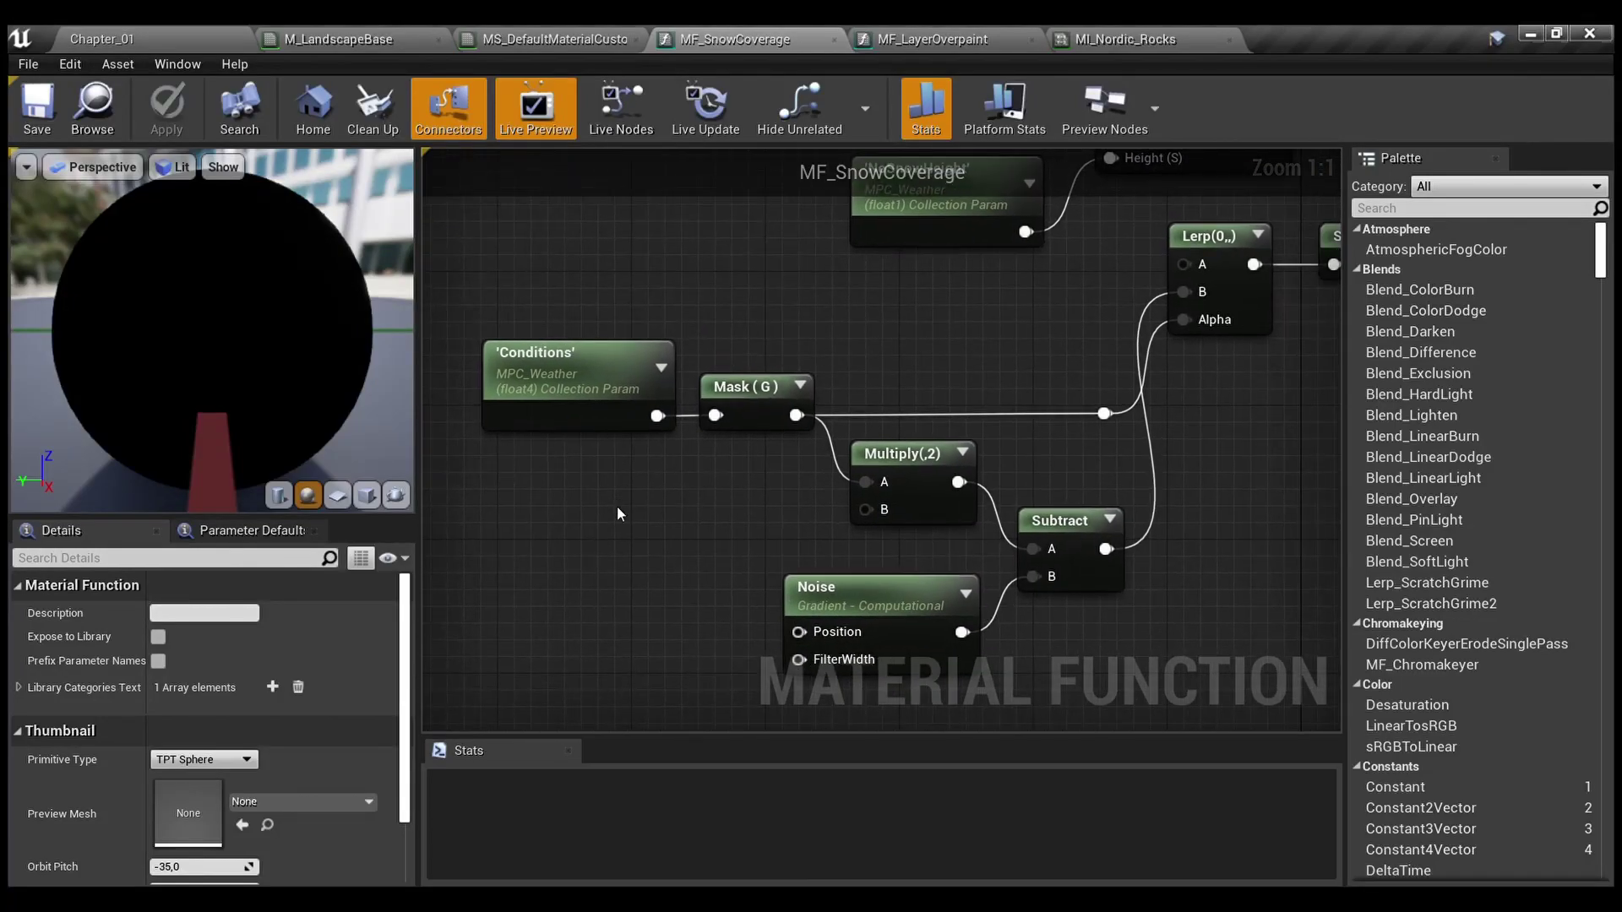
pyautogui.click(613, 404)
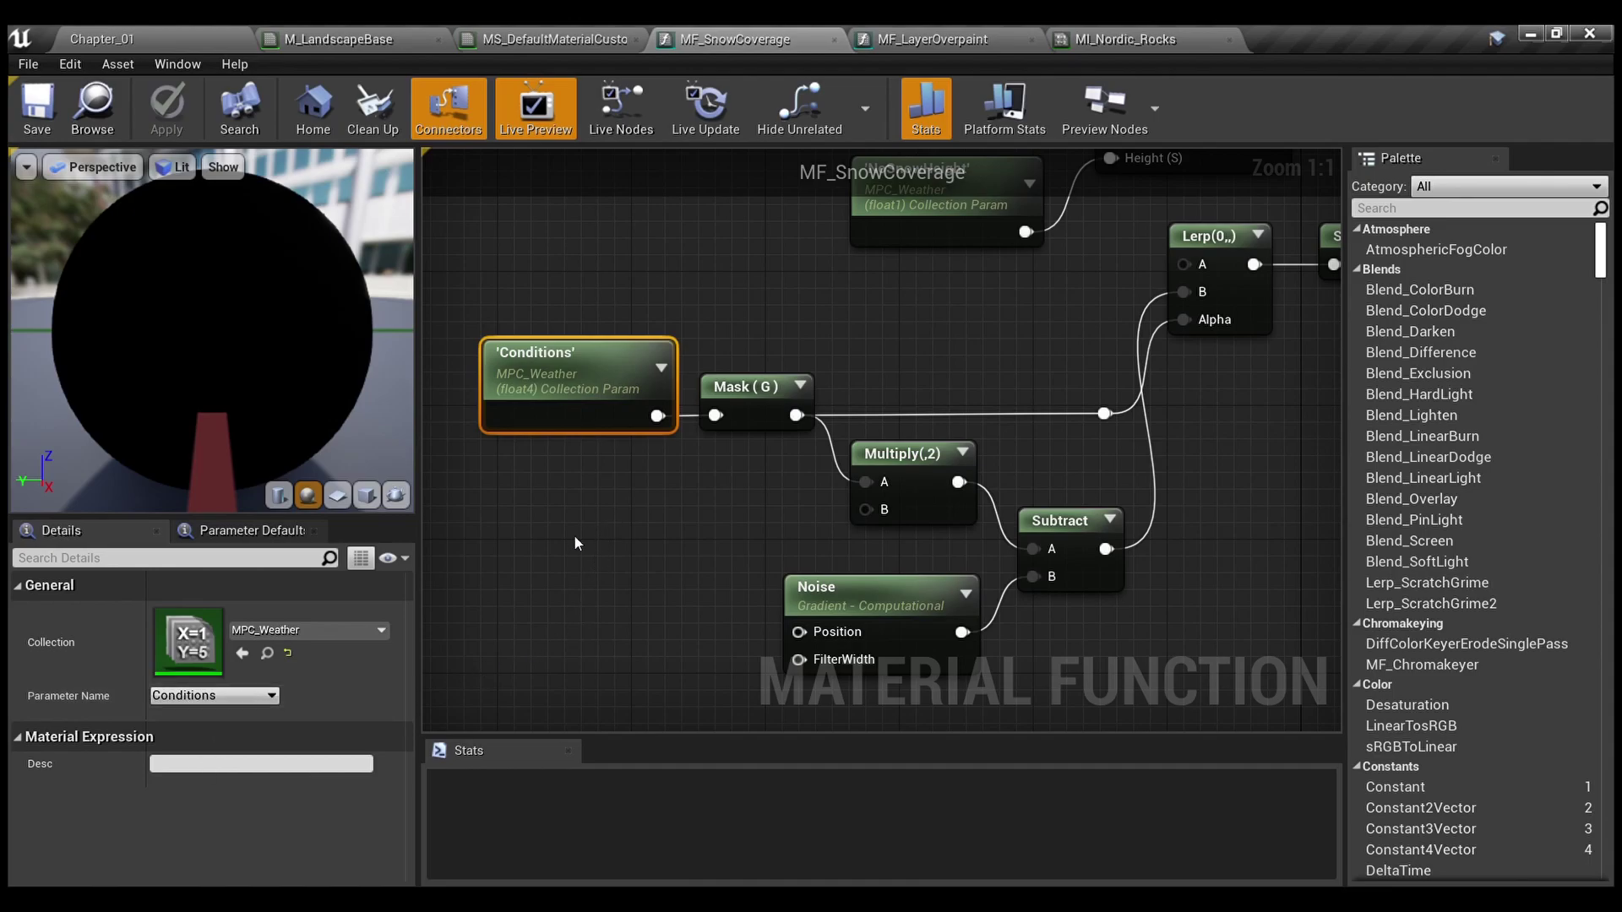
pyautogui.click(530, 555)
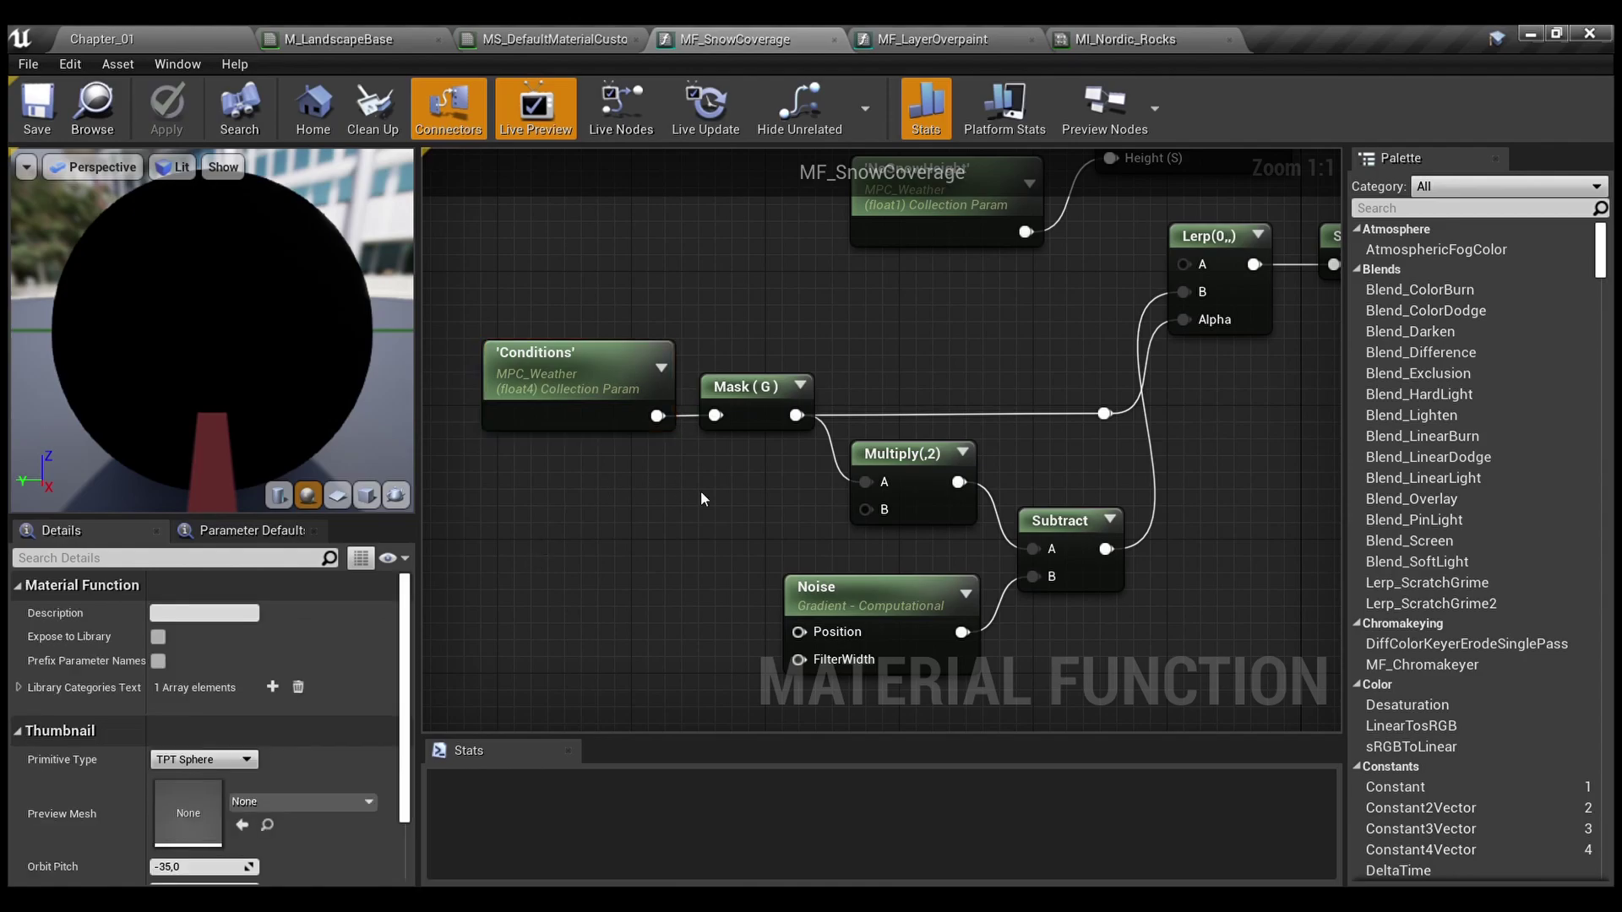
pyautogui.moveTo(701, 492); pyautogui.dragTo(657, 524, button='right')
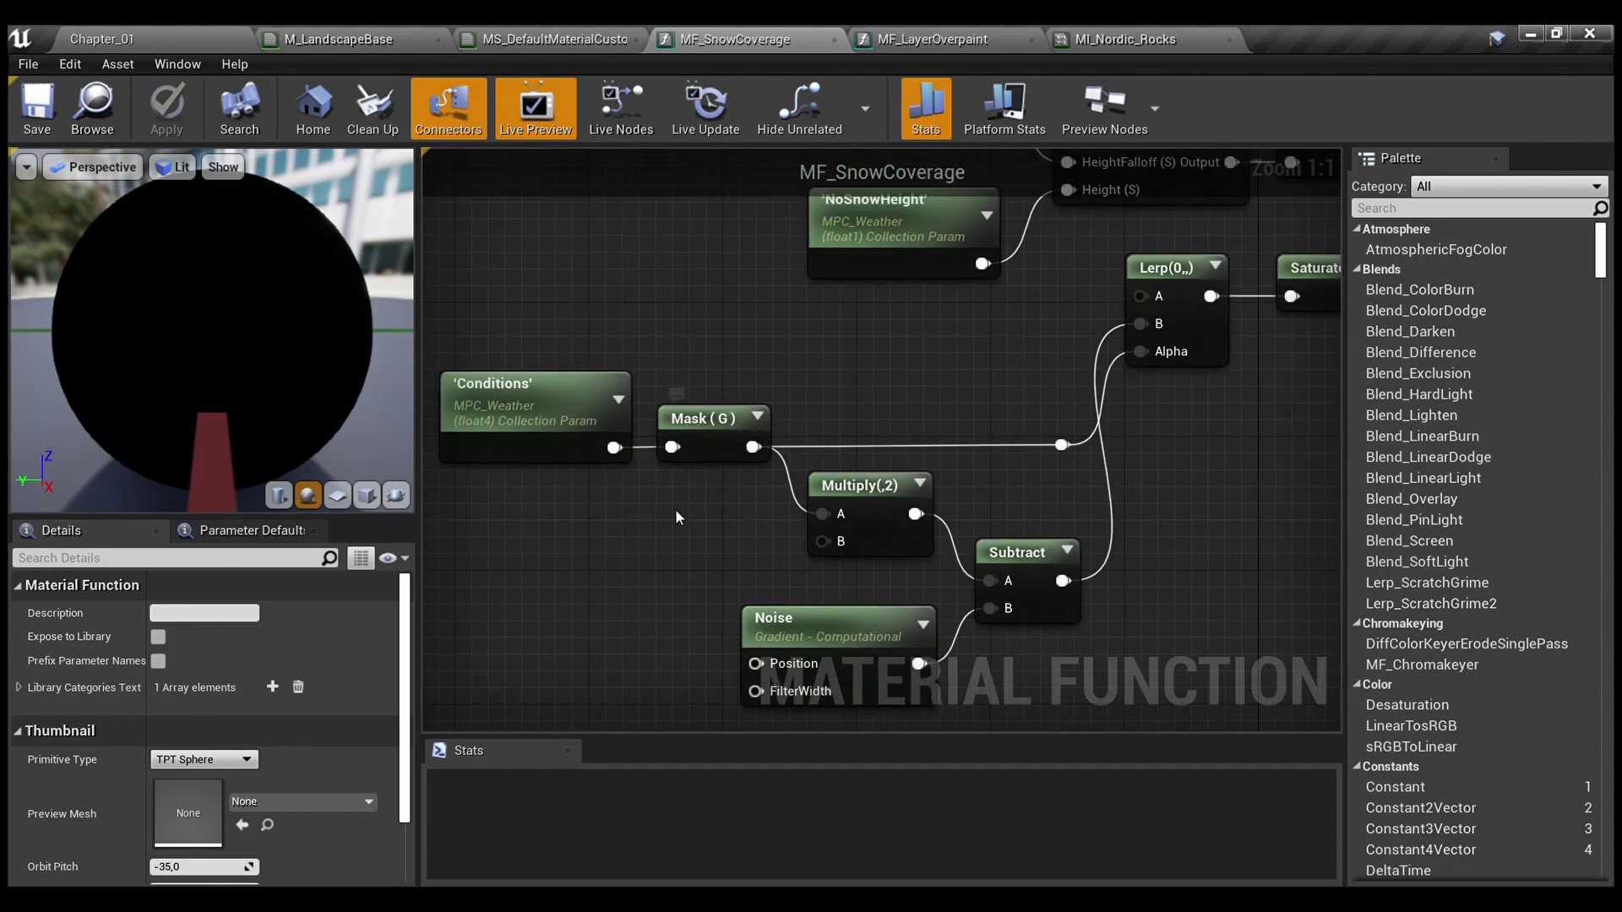
pyautogui.moveTo(676, 505); pyautogui.dragTo(611, 469, button='right')
# Inspect the settings of the Multiply and Noise nodes that feed the Subtract node in MF_SnowCoverage
pyautogui.click(814, 463)
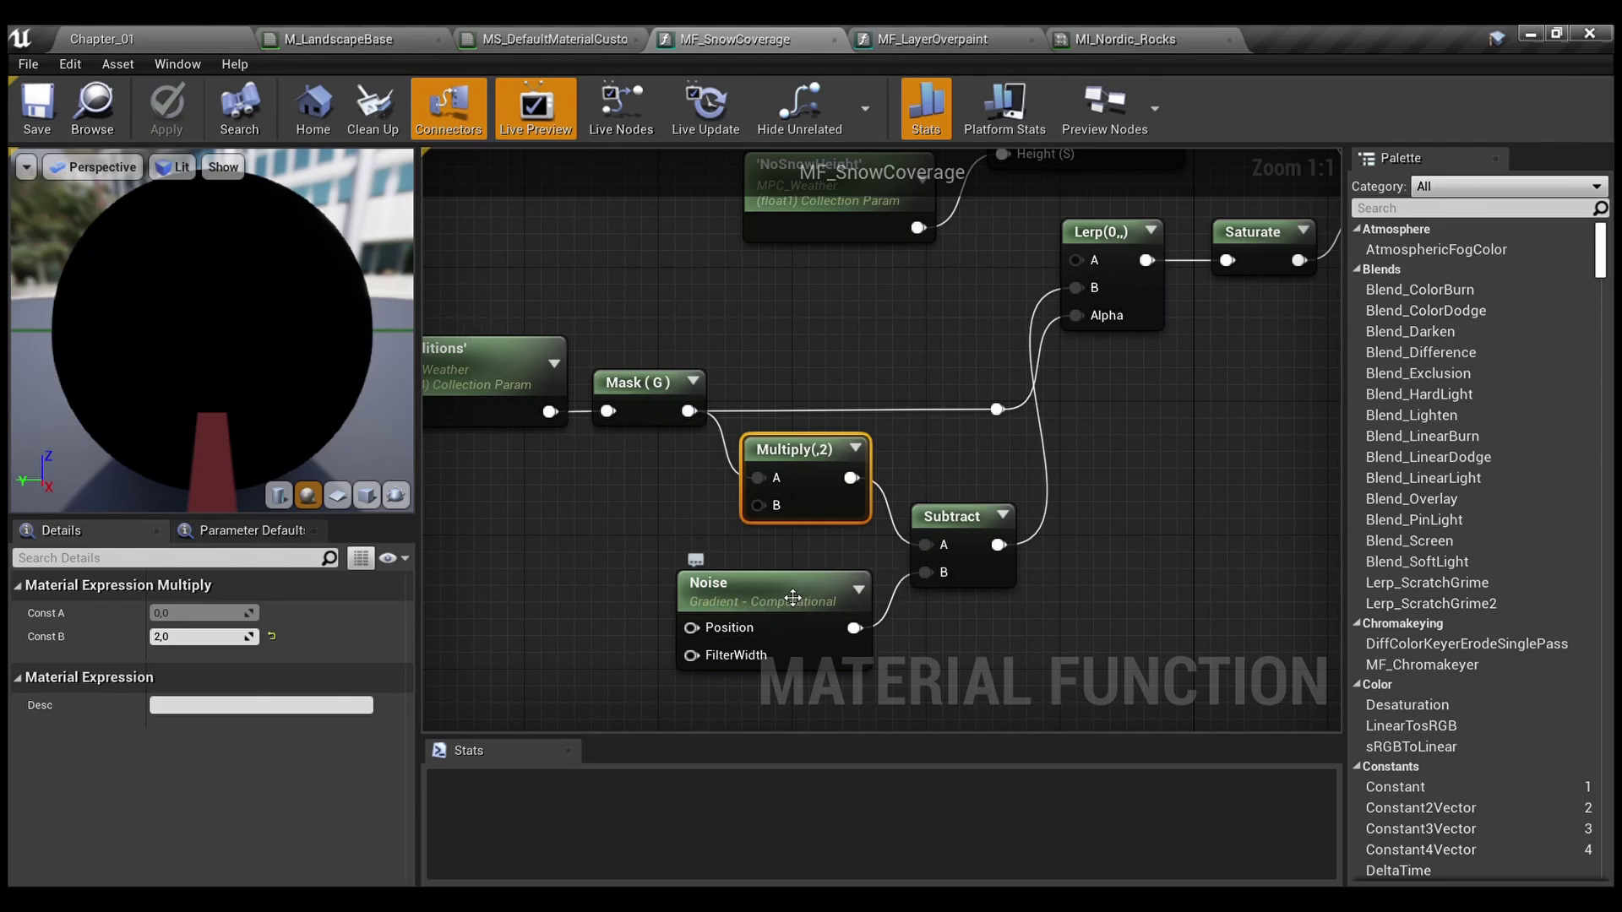
pyautogui.click(594, 518)
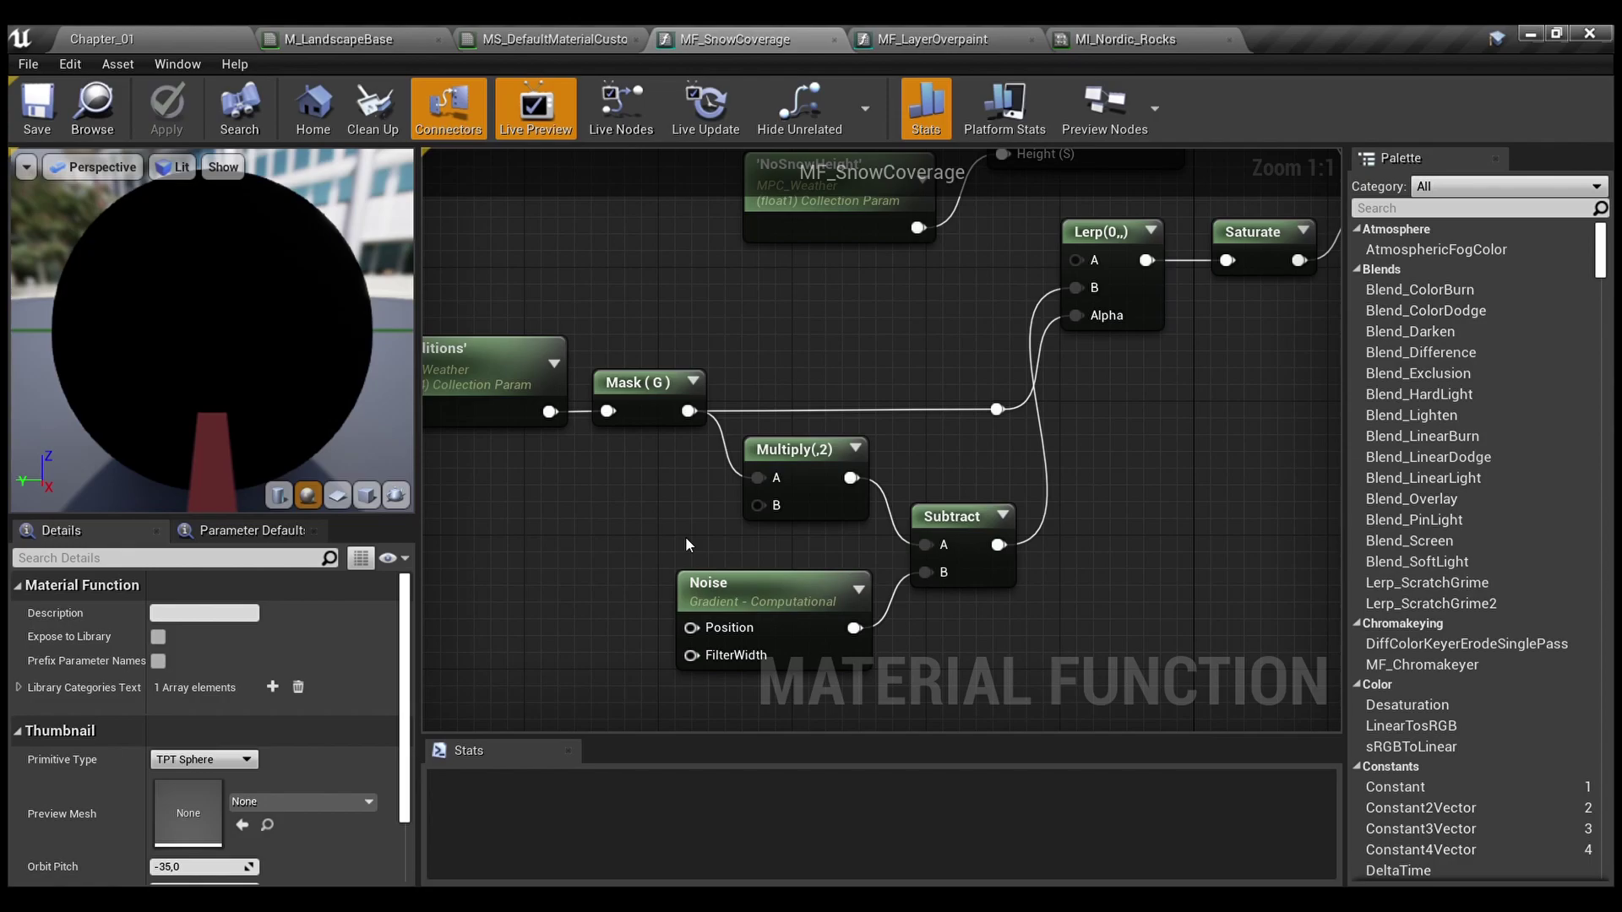
pyautogui.moveTo(1024, 590); pyautogui.dragTo(1070, 552, button='right')
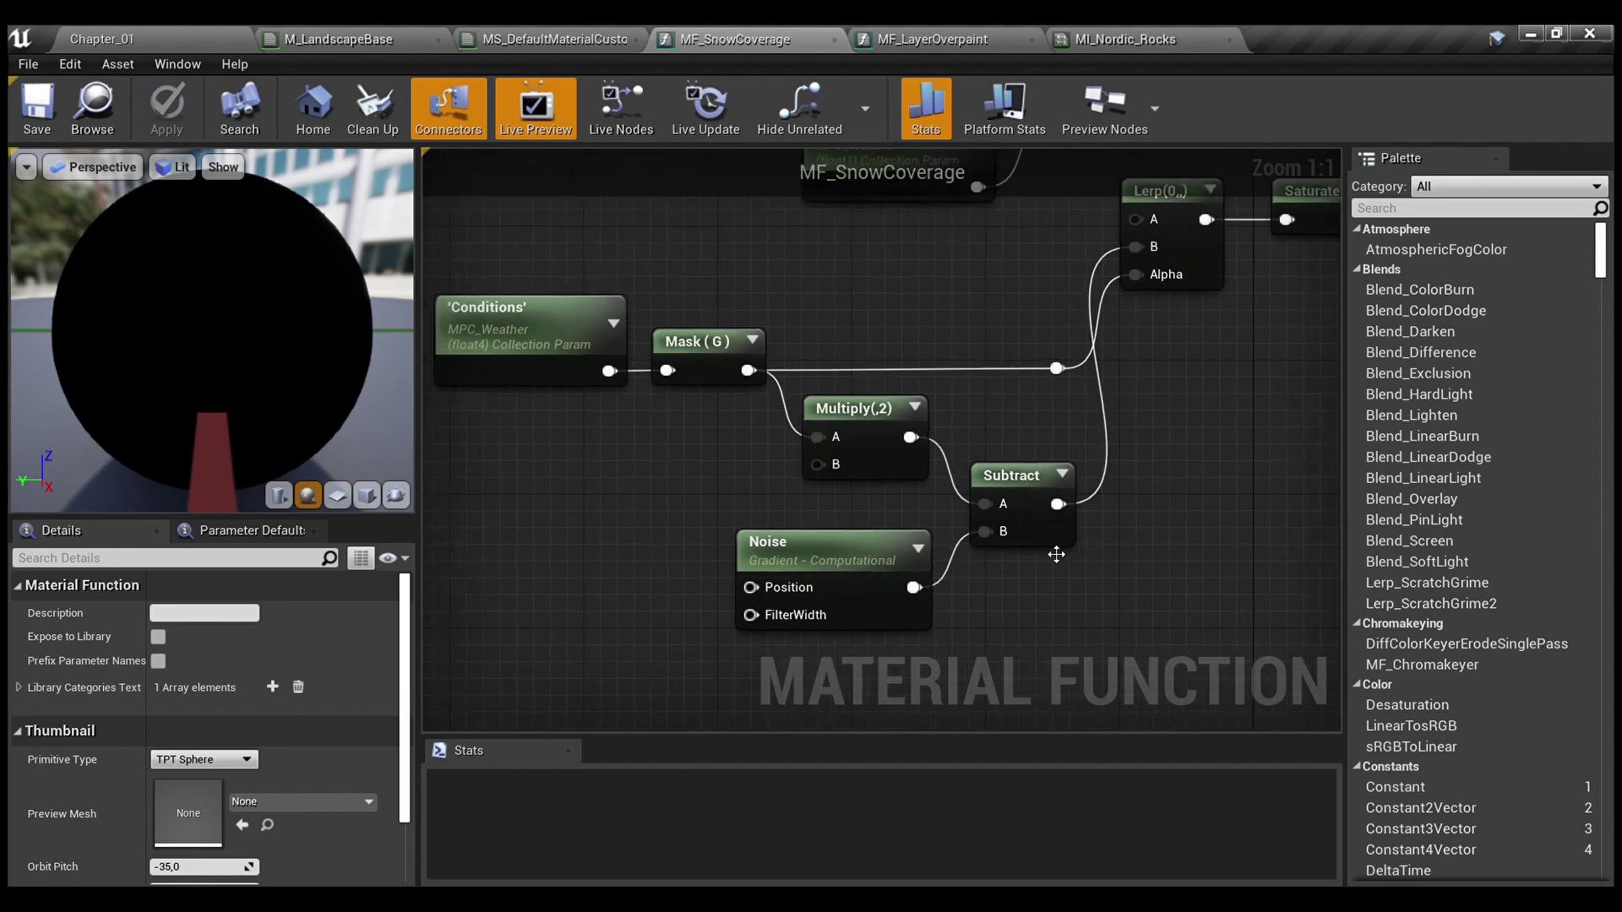
pyautogui.click(852, 576)
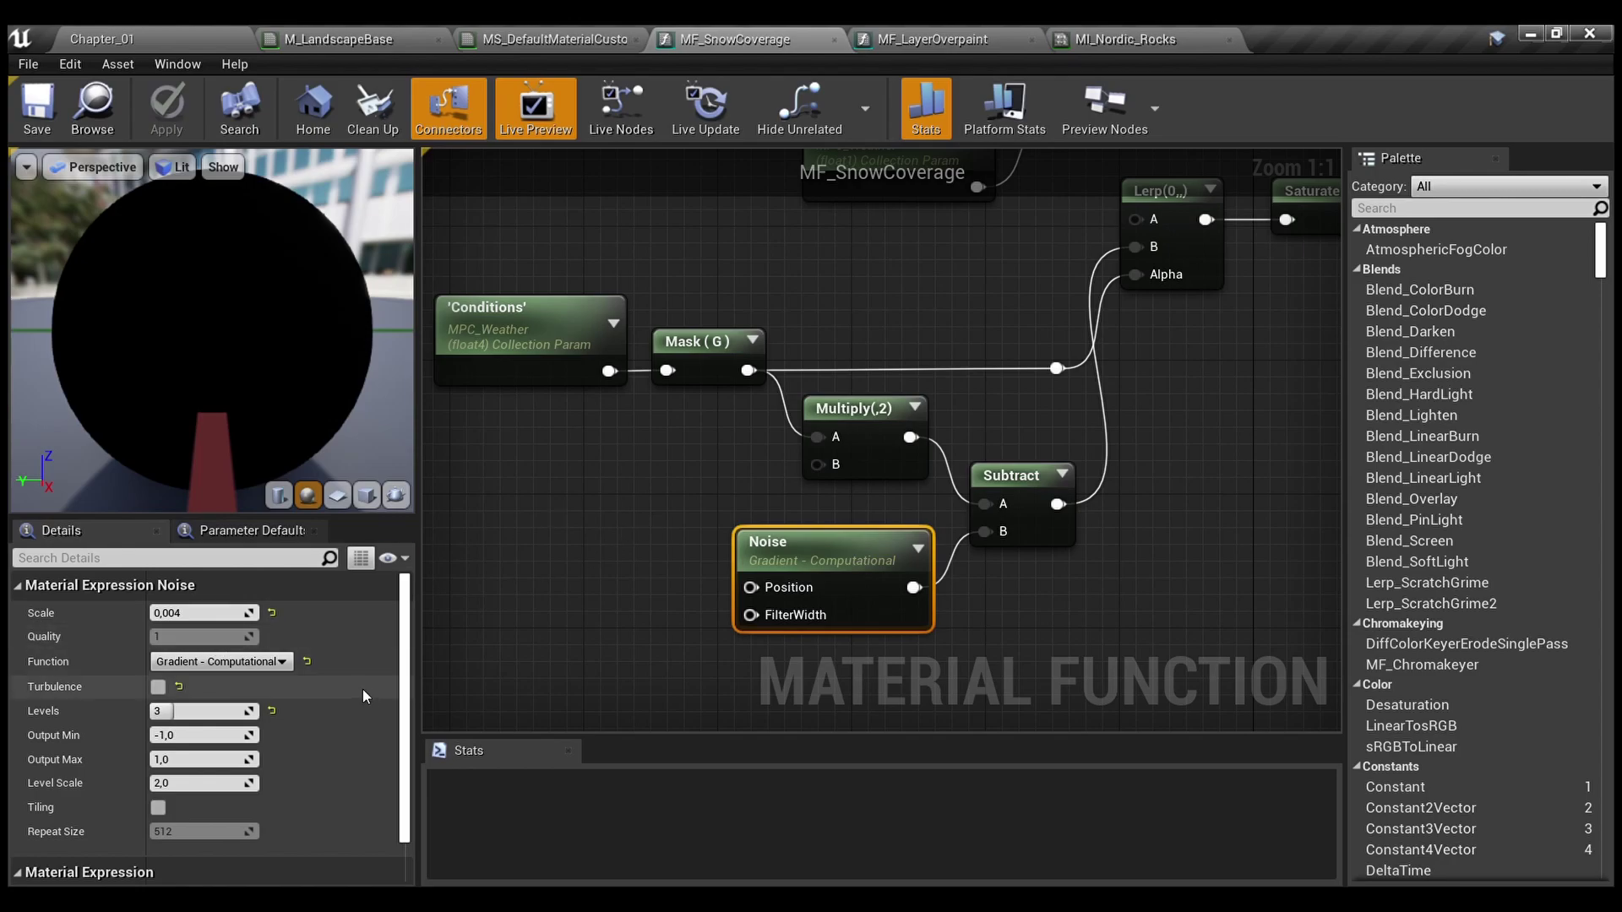
pyautogui.moveTo(402, 682)
pyautogui.mouseDown()
pyautogui.moveTo(407, 723)
pyautogui.moveTo(409, 686)
pyautogui.mouseUp()
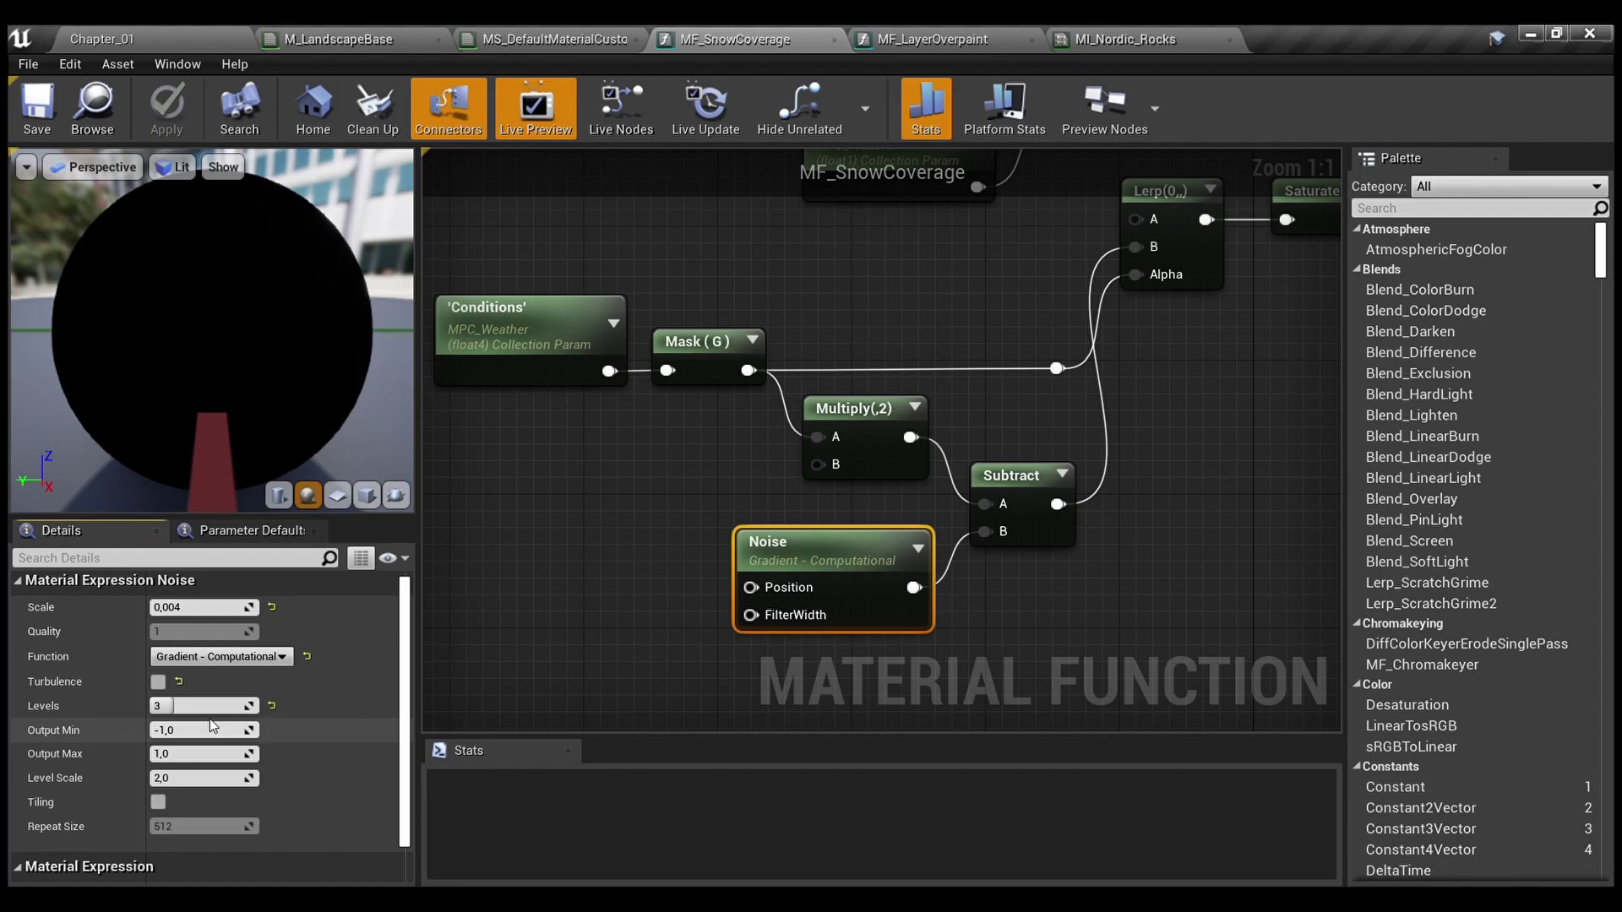
pyautogui.moveTo(651, 604); pyautogui.dragTo(640, 510, button='right')
pyautogui.click(661, 600)
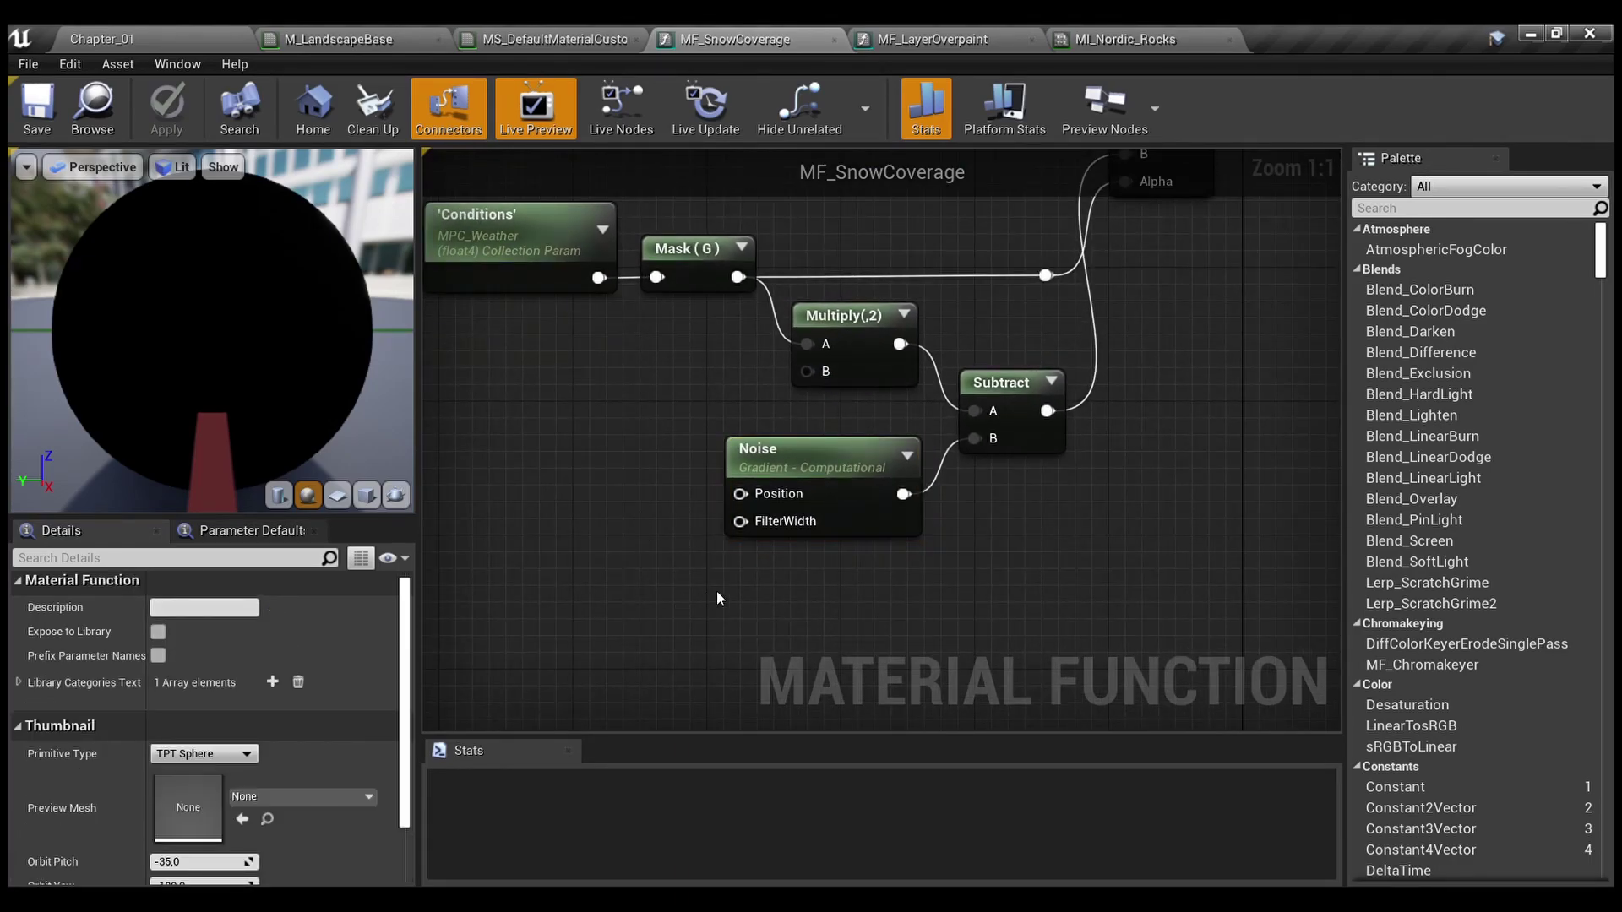
# Add a function input node below the Noise node in MF_SnowCoverage and set its input type to Function Input Texture 2D
pyautogui.moveTo(773, 608); pyautogui.dragTo(546, 684, button='right')
pyautogui.scroll(-2, 836, 622)
pyautogui.moveTo(945, 524); pyautogui.dragTo(1010, 535, button='right')
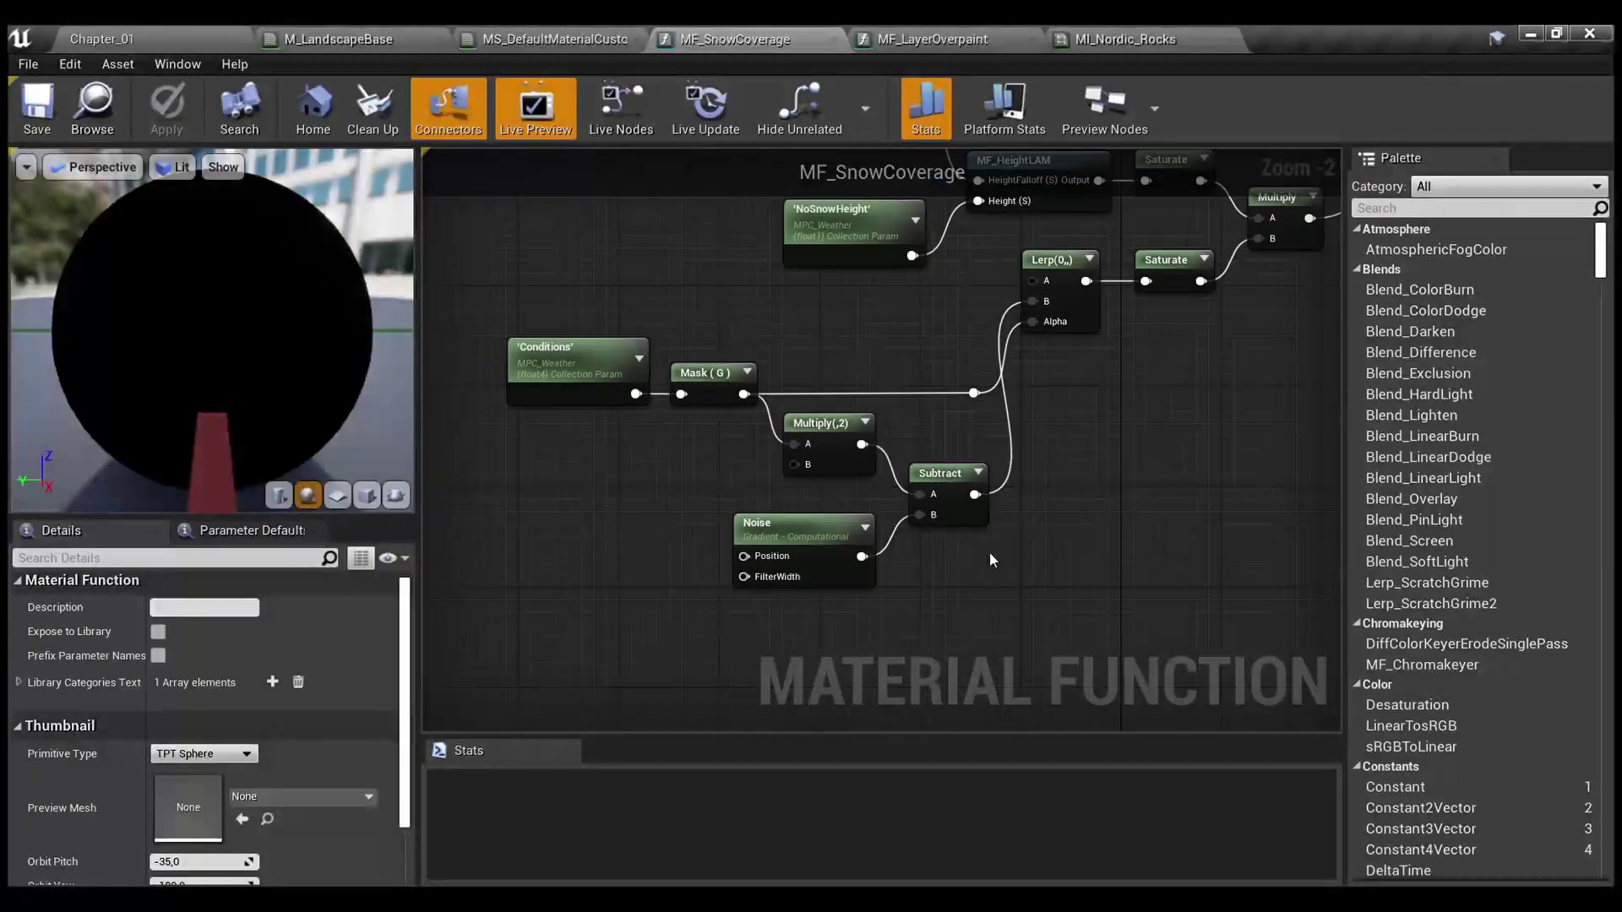
pyautogui.moveTo(836, 618); pyautogui.dragTo(831, 536, button='right')
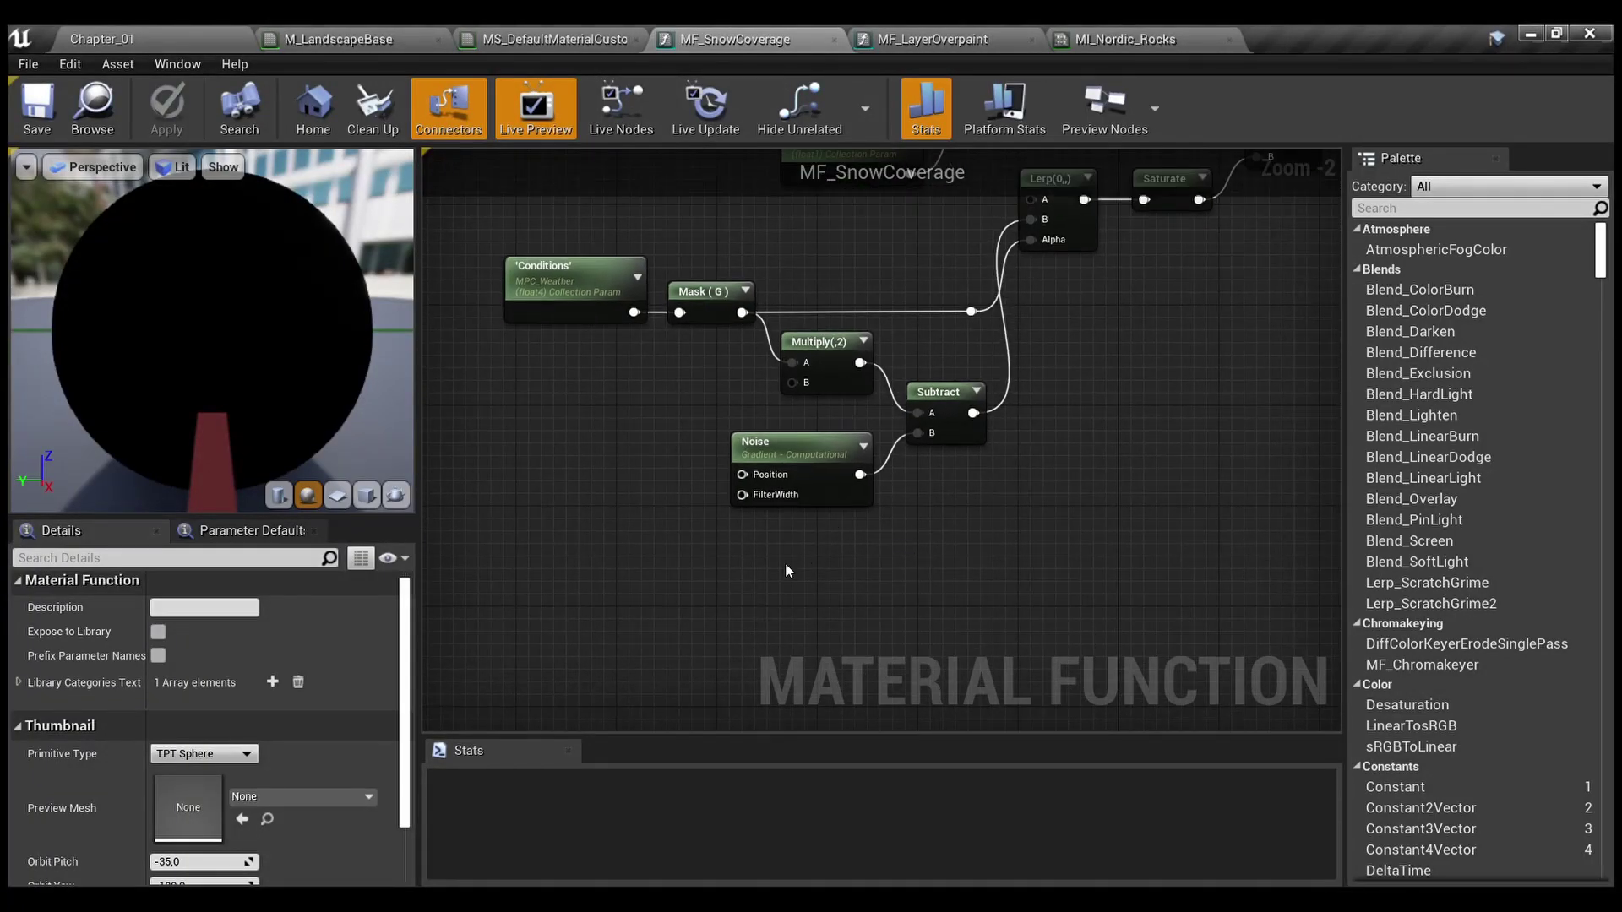
pyautogui.scroll(2, 784, 562)
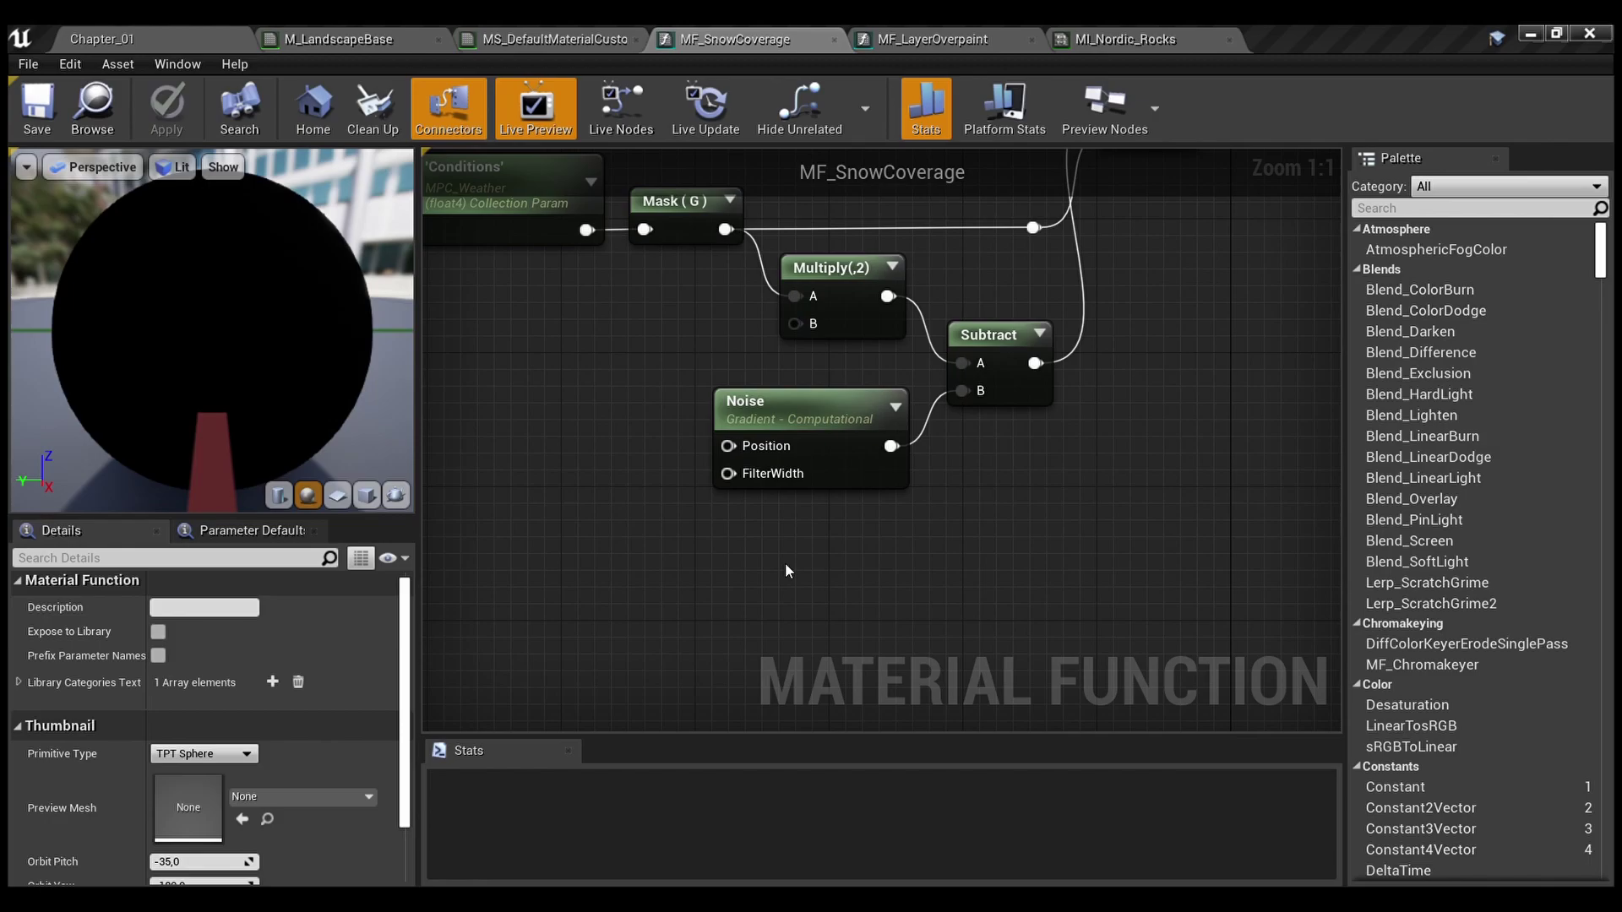
pyautogui.click(784, 562)
pyautogui.moveTo(801, 560); pyautogui.dragTo(730, 543)
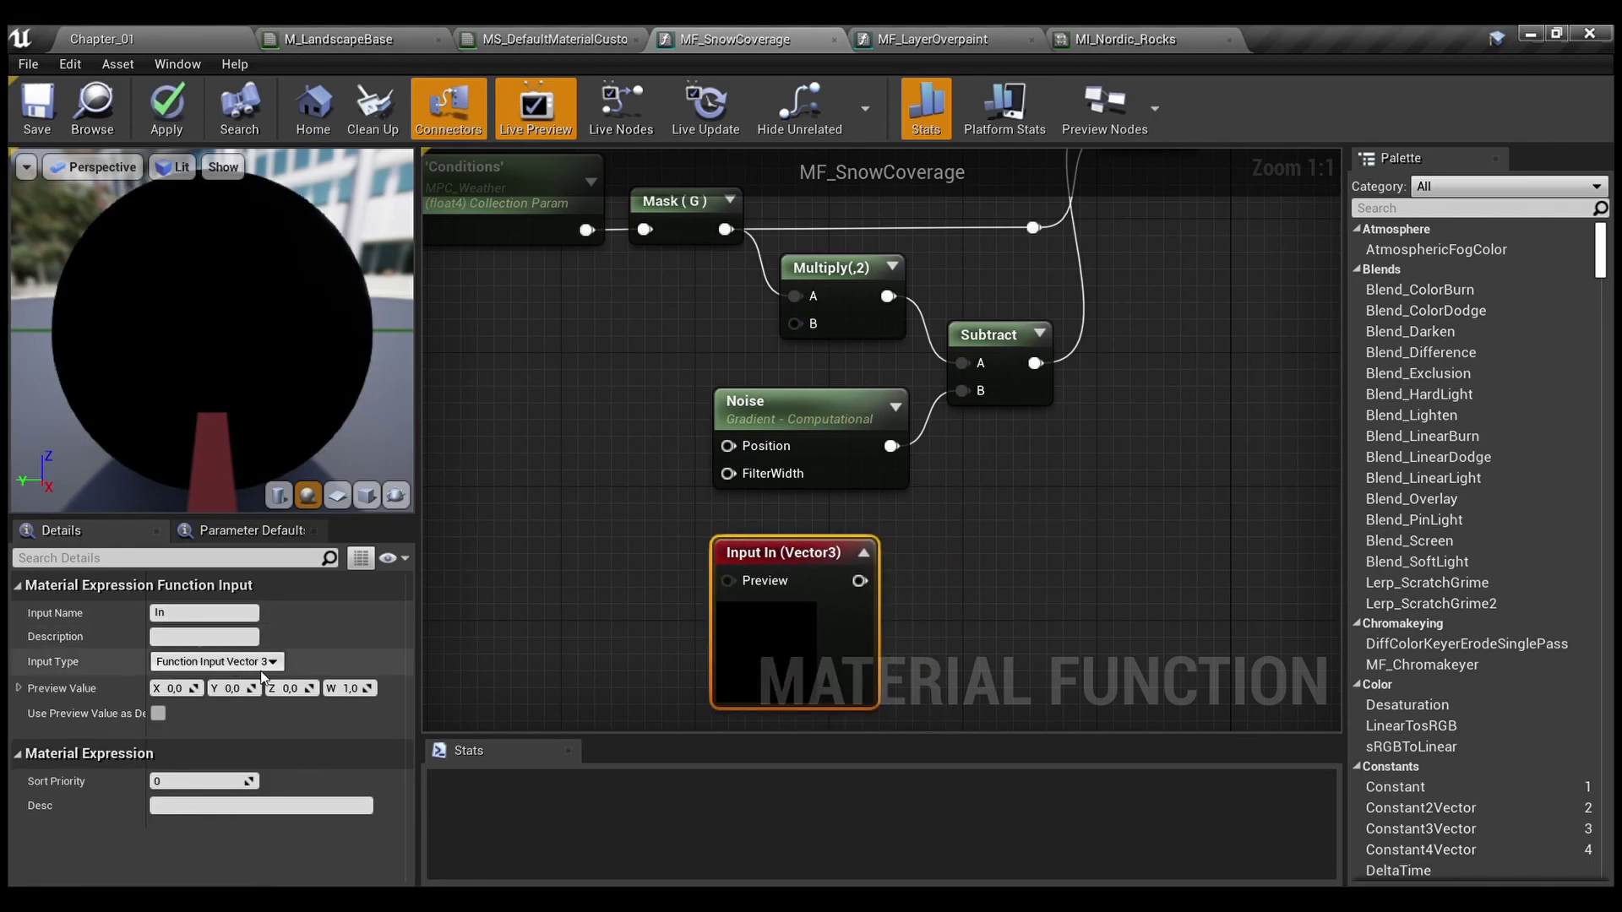
pyautogui.moveTo(693, 577); pyautogui.dragTo(786, 461, button='right')
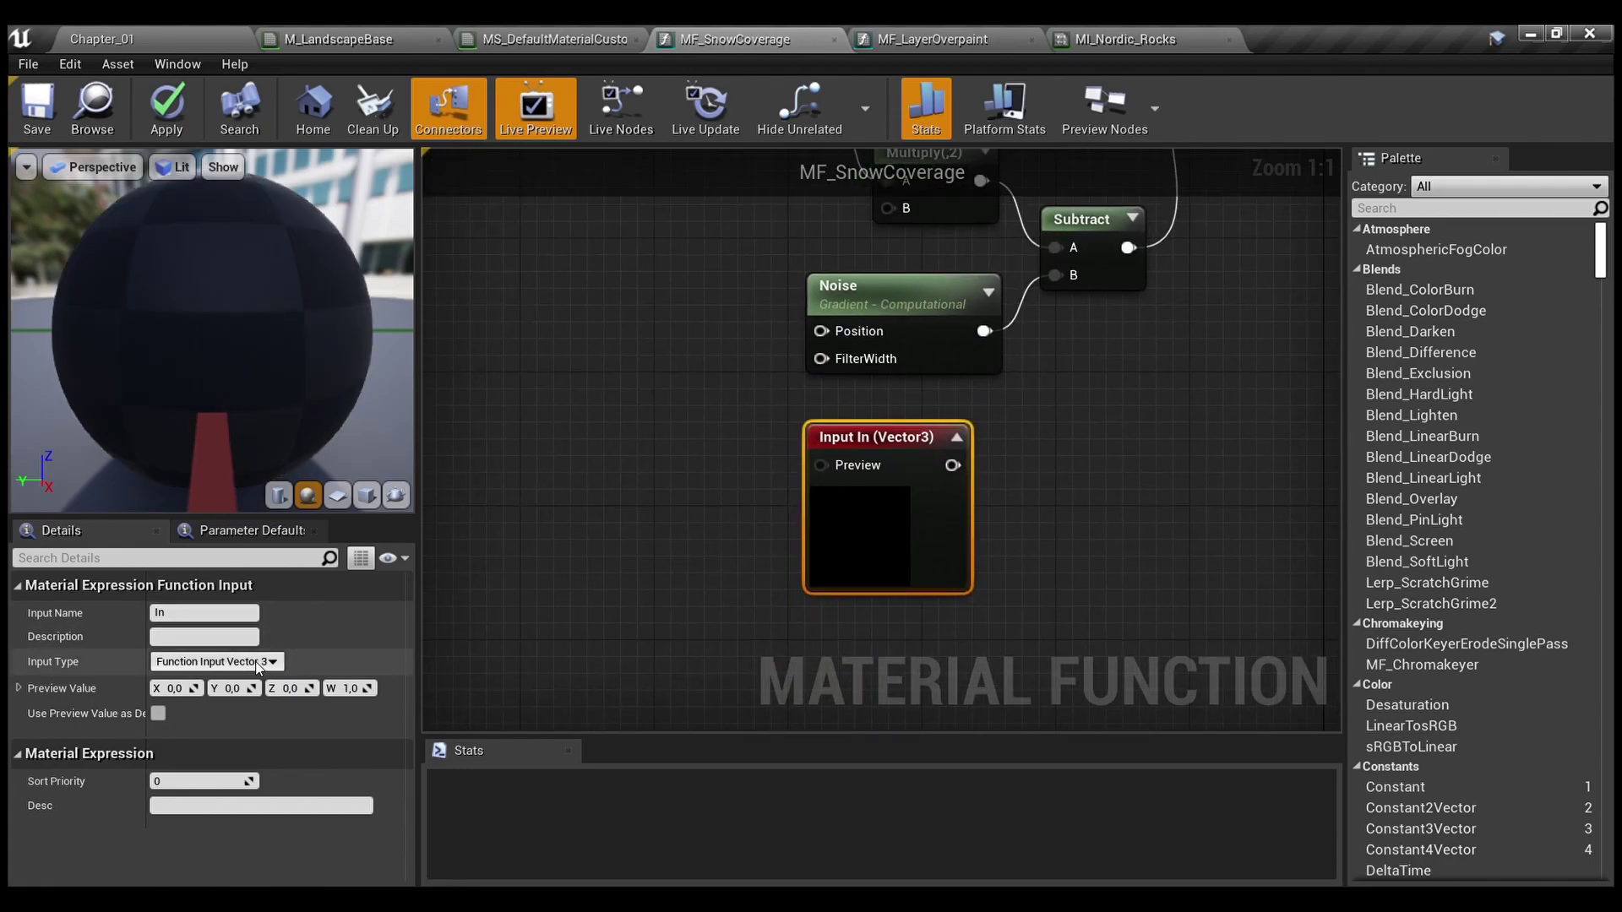
pyautogui.click(242, 728)
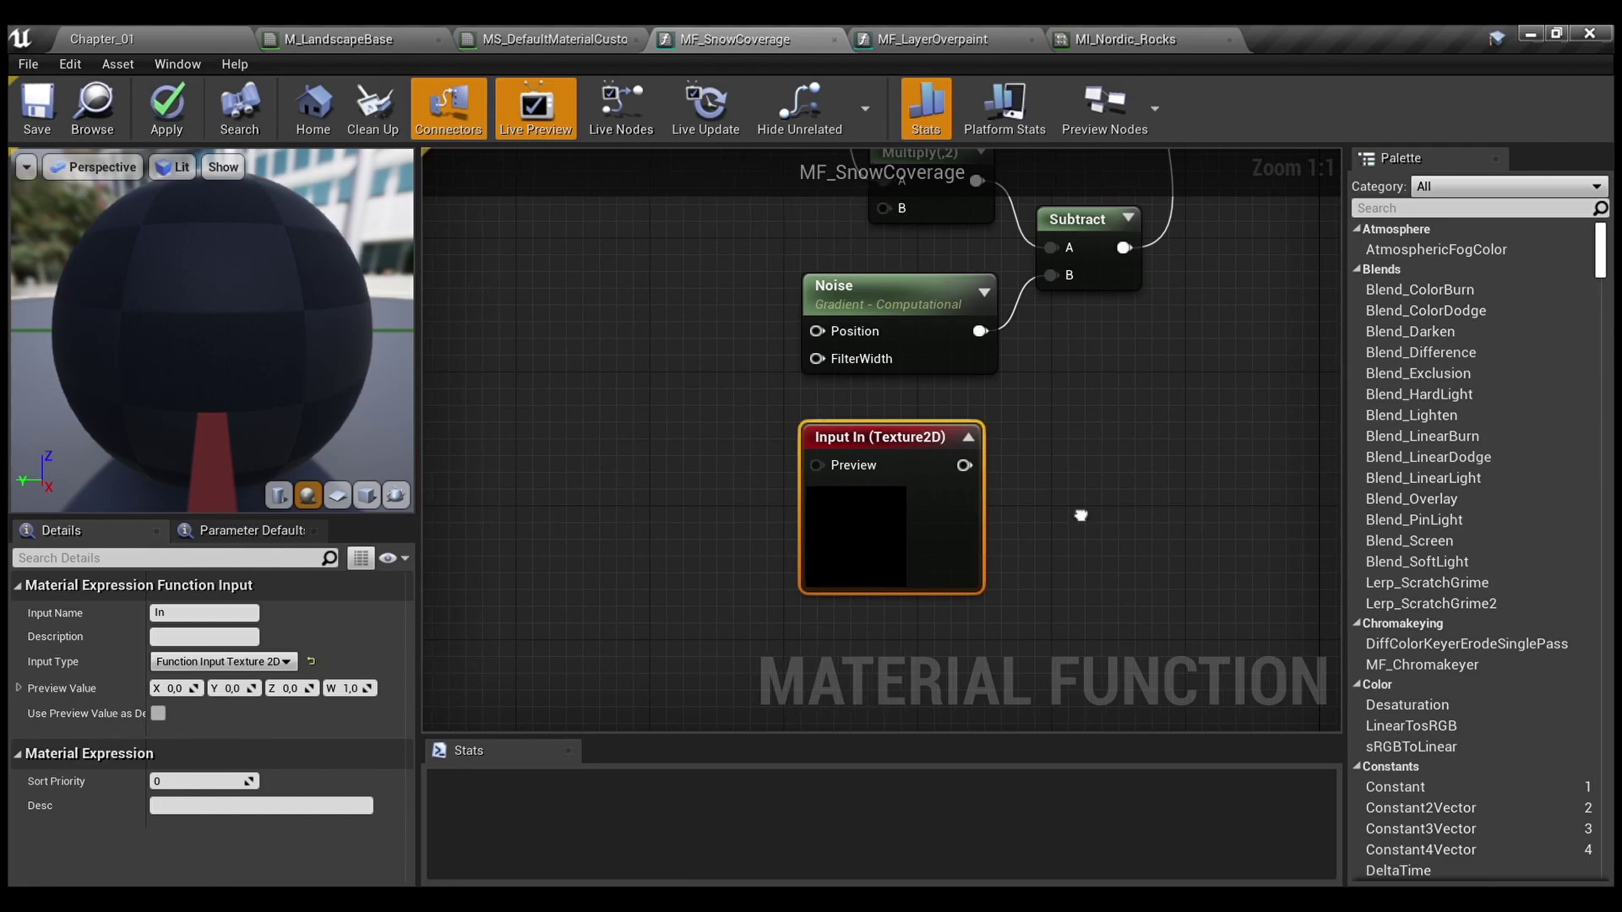
pyautogui.moveTo(1085, 655); pyautogui.dragTo(942, 586, button='right')
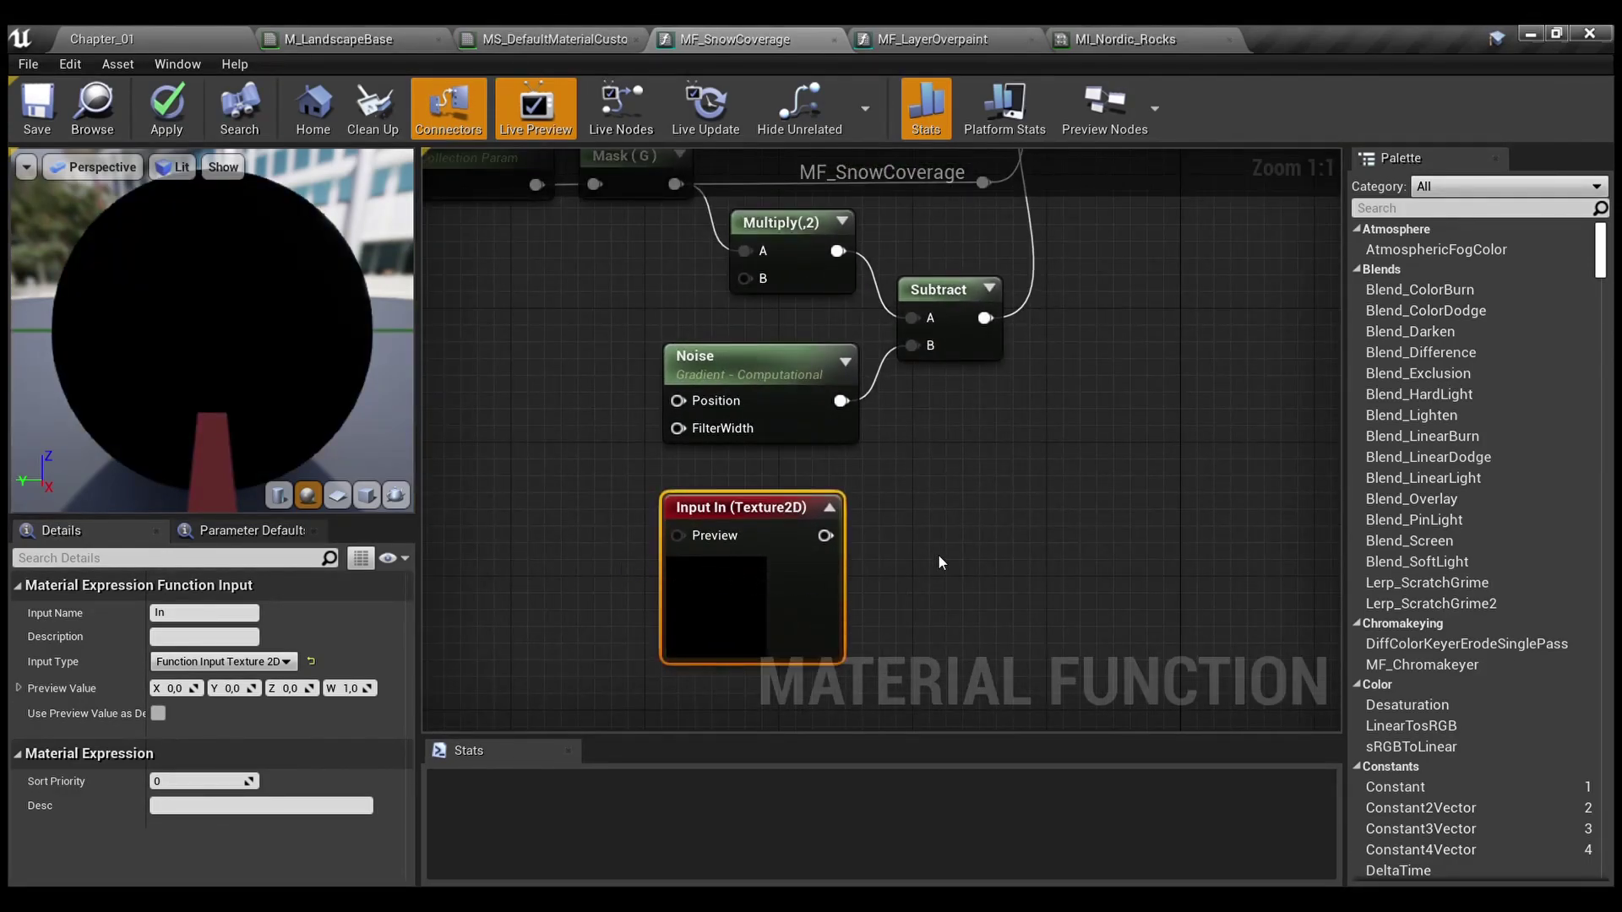
# Create a Texture Sample whose Tex input comes from the Texture2D function input, and arrange both nodes below the Noise node
pyautogui.moveTo(828, 535); pyautogui.dragTo(917, 465)
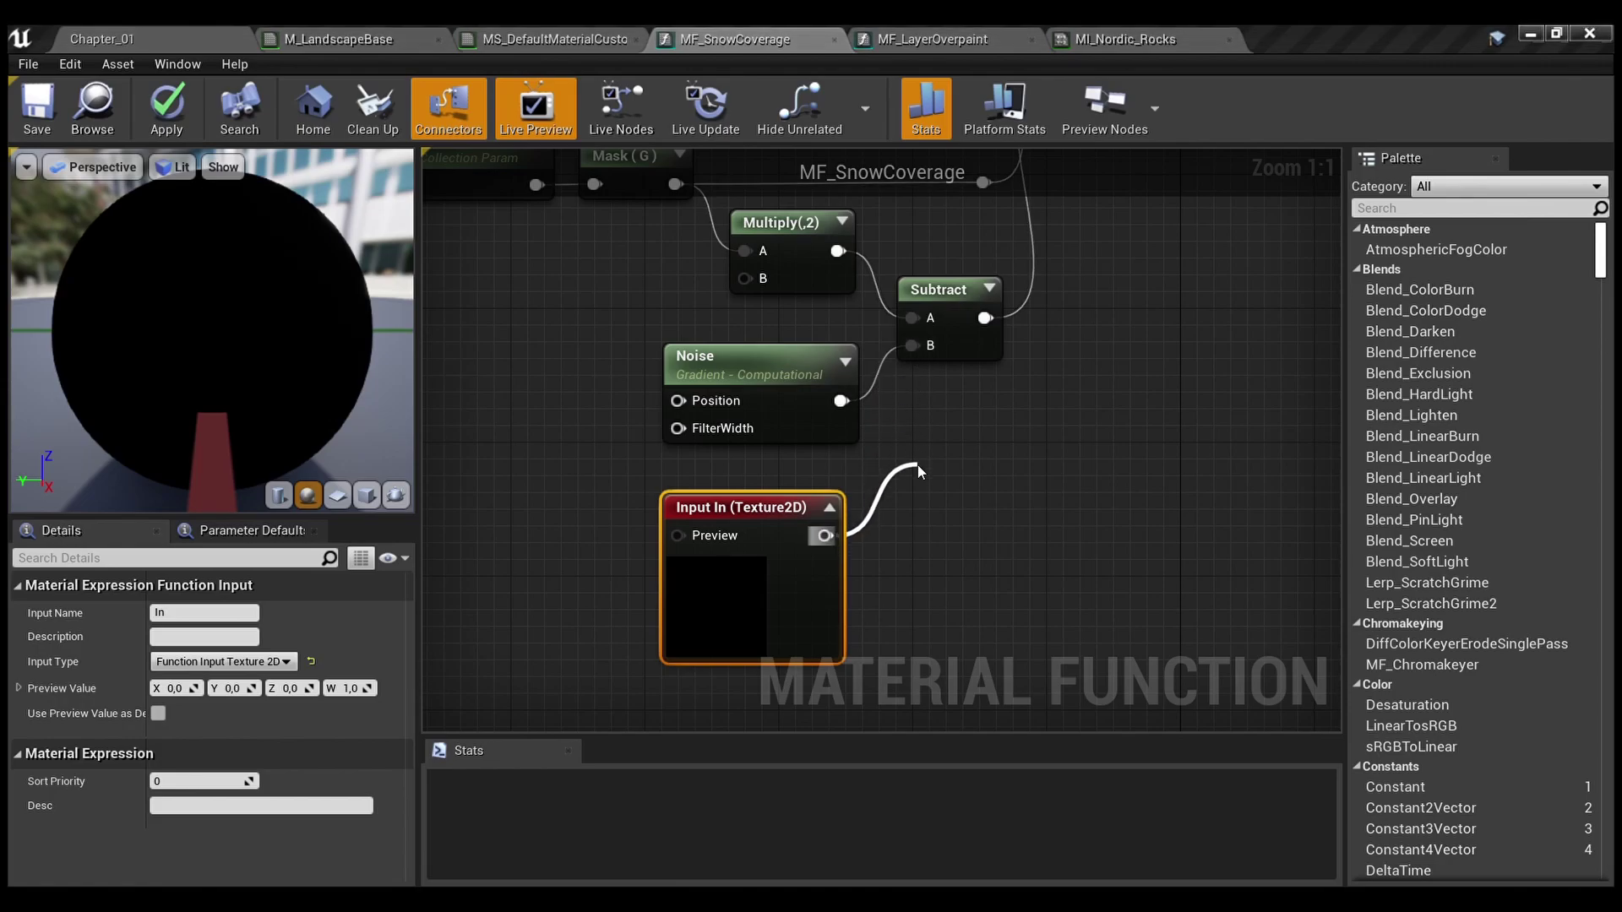
pyautogui.click(978, 255)
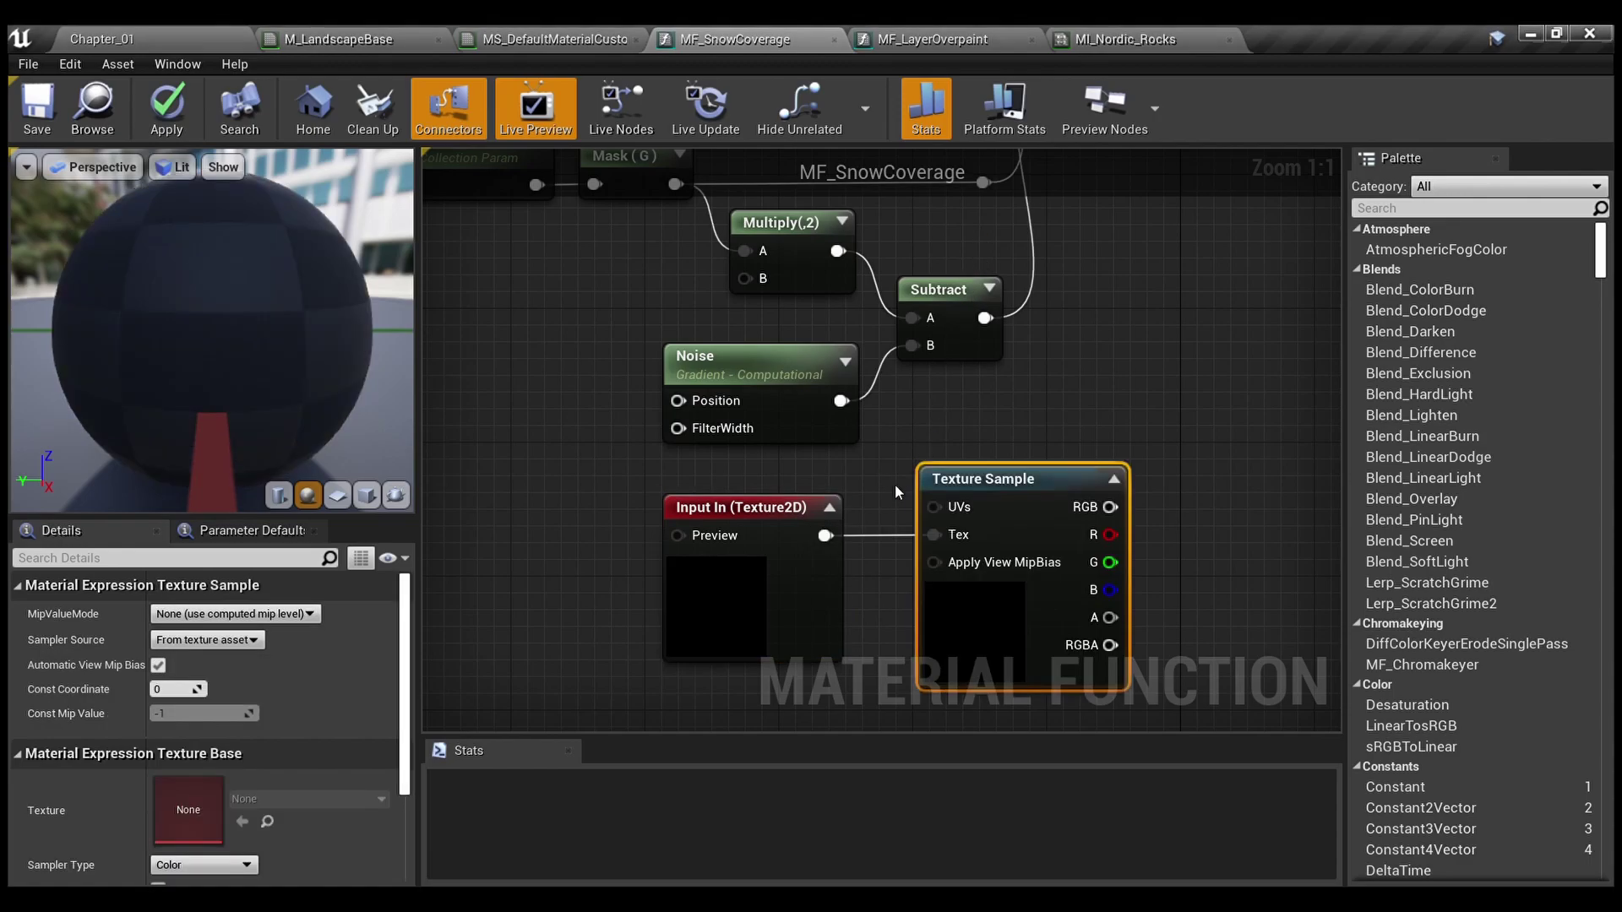
pyautogui.moveTo(972, 487); pyautogui.dragTo(706, 512)
pyautogui.keyDown('ctrl'); pyautogui.click(735, 507); pyautogui.keyUp('ctrl')
pyautogui.moveTo(922, 490); pyautogui.dragTo(933, 529, button='right')
pyautogui.click(973, 424)
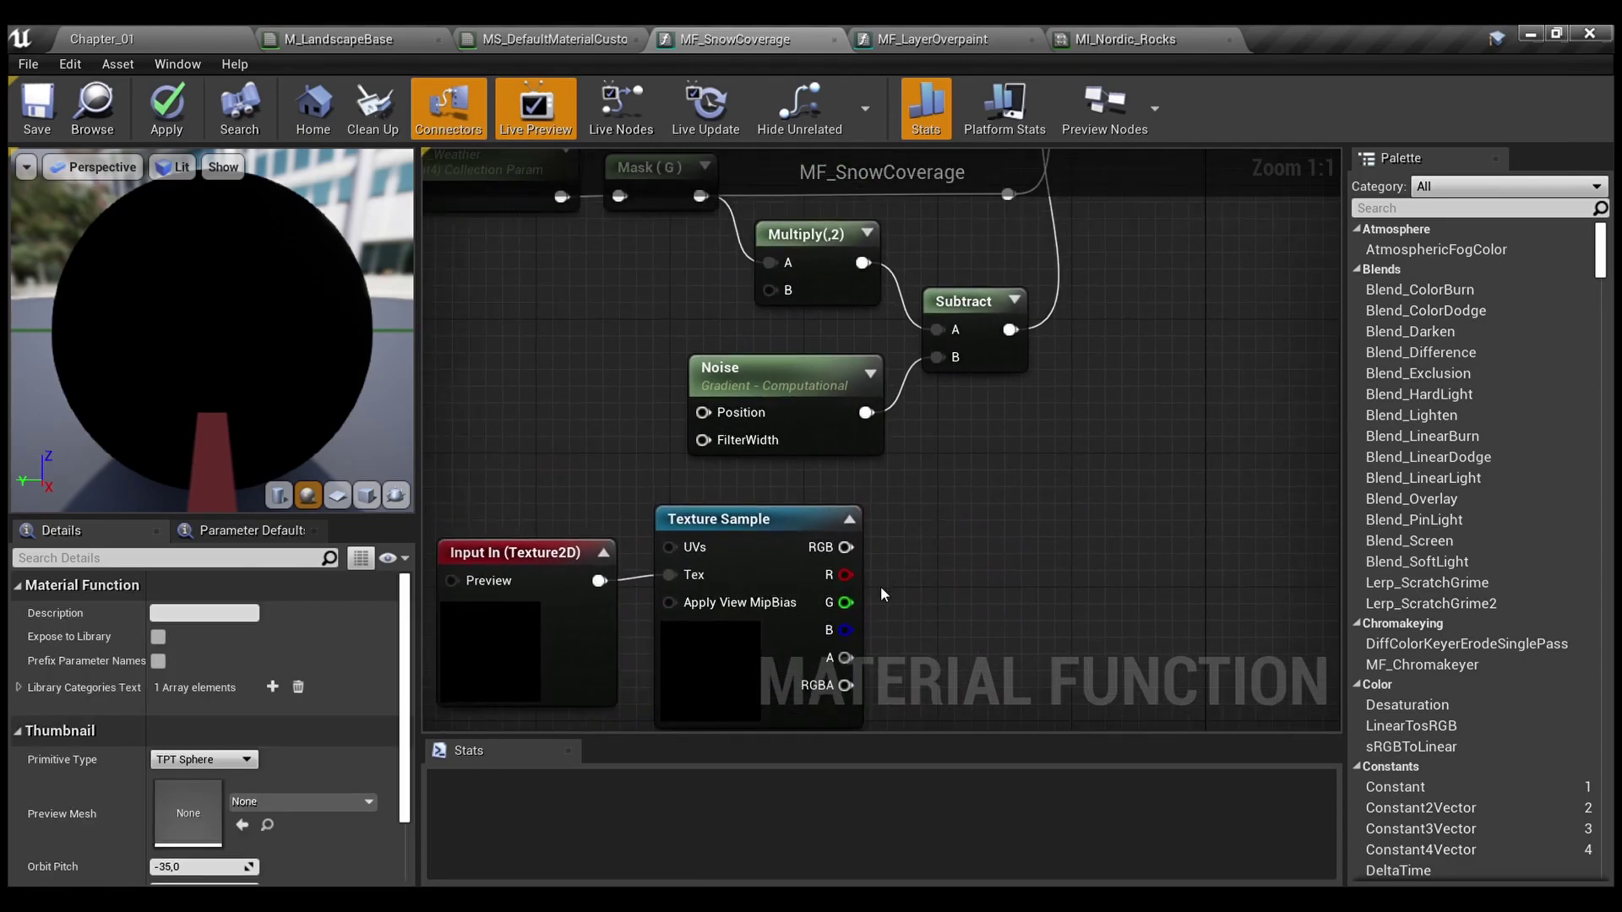
# Connect the Texture Sample's R output to the B input of Subtract in place of the Noise node
pyautogui.moveTo(843, 575); pyautogui.dragTo(886, 563)
pyautogui.click(911, 610)
pyautogui.moveTo(909, 598); pyautogui.dragTo(901, 519, button='right')
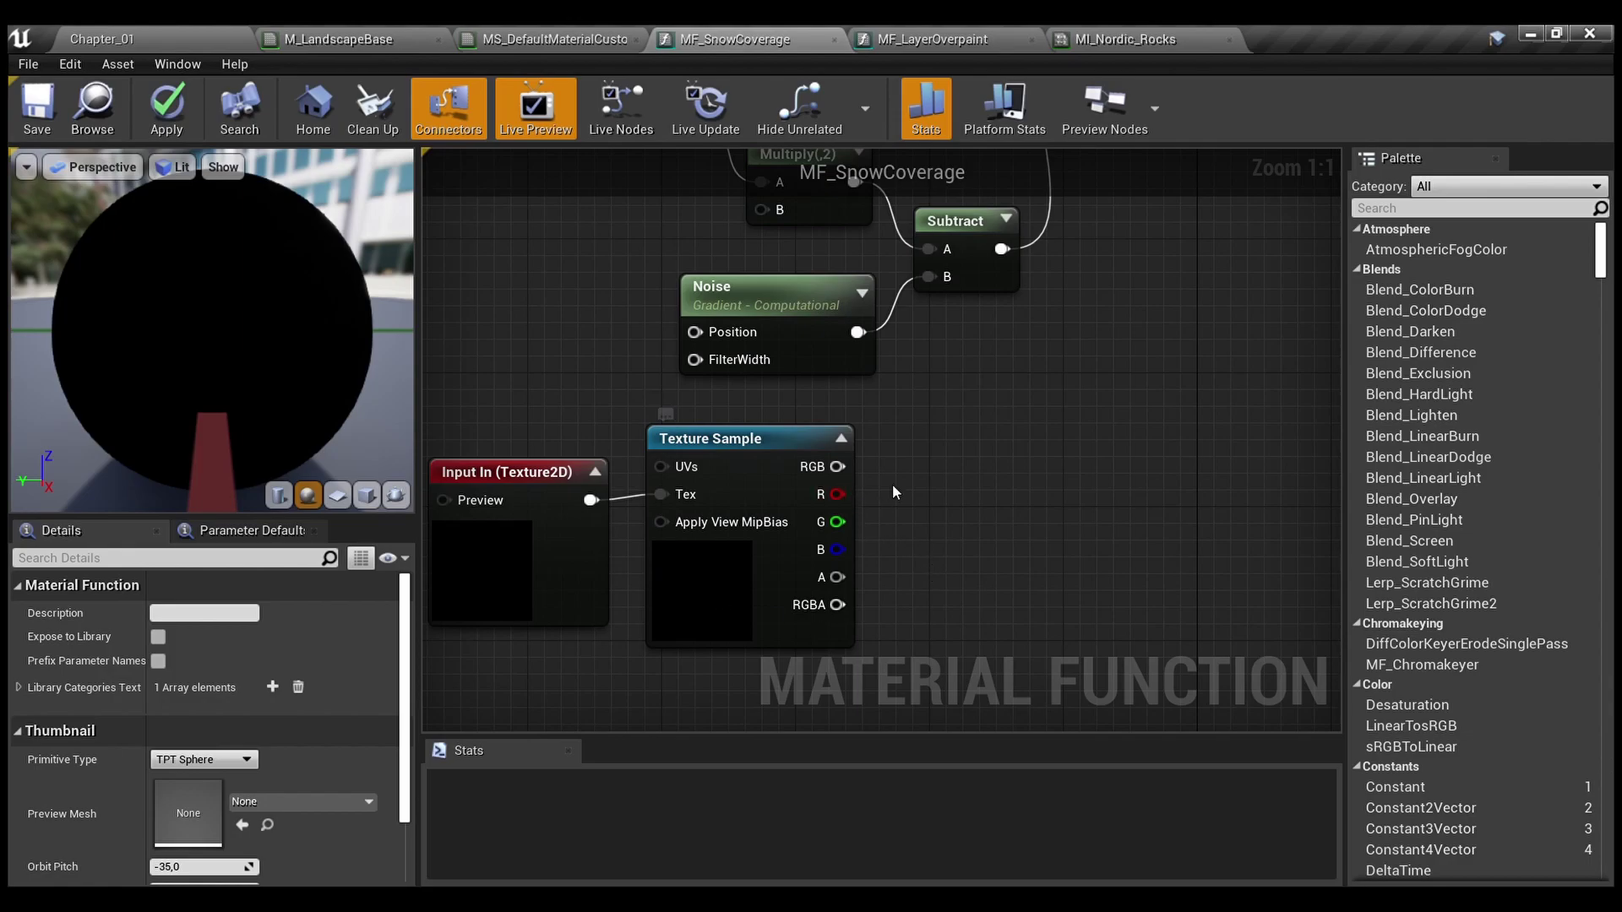
pyautogui.moveTo(894, 497); pyautogui.dragTo(860, 560, button='right')
pyautogui.moveTo(803, 557); pyautogui.dragTo(899, 340)
pyautogui.moveTo(899, 340); pyautogui.dragTo(1100, 253, button='right')
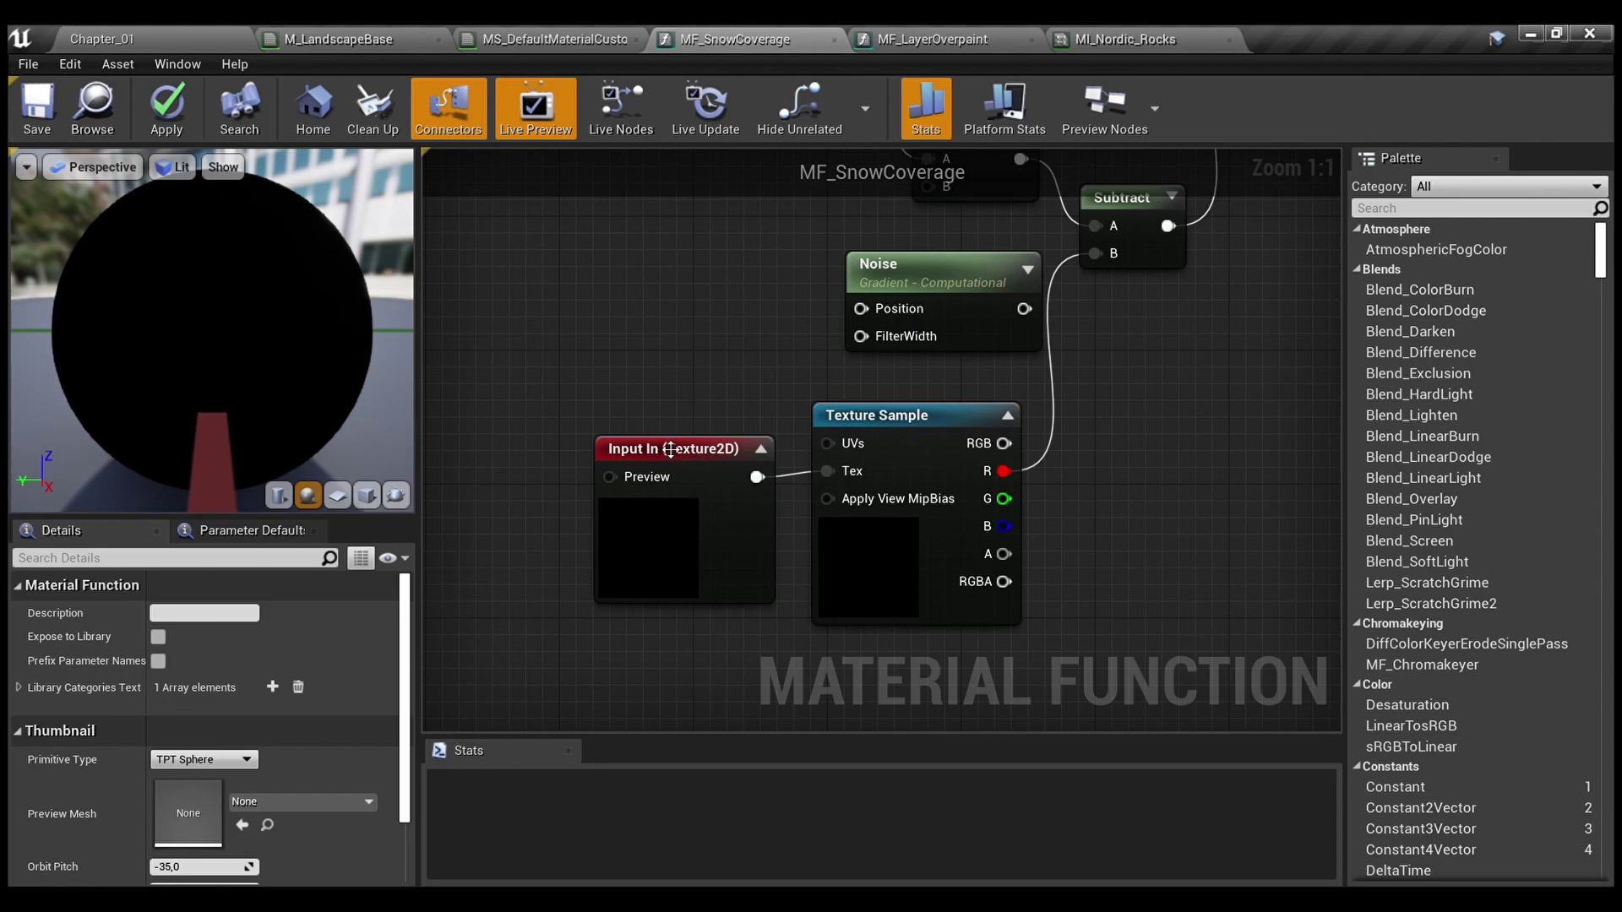
# Delete the Texture2D function input and its Texture Sample, and reconnect the Noise output to the B input of Subtract
pyautogui.moveTo(737, 346); pyautogui.dragTo(588, 388, button='right')
pyautogui.moveTo(511, 423); pyautogui.dragTo(907, 609)
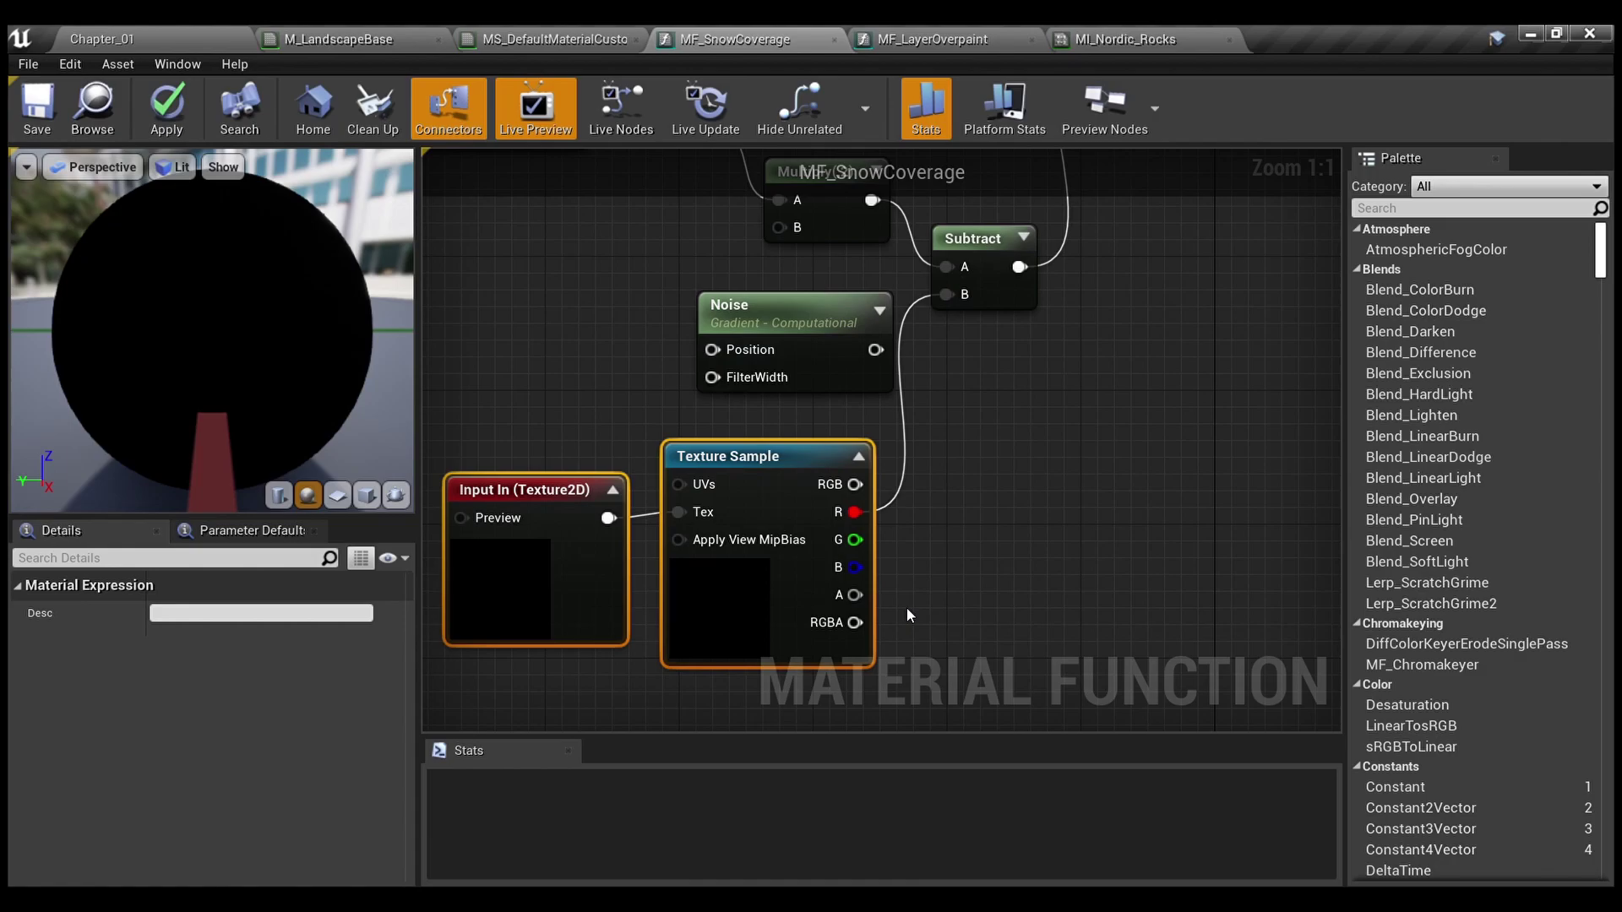
pyautogui.press('Delete')
pyautogui.moveTo(909, 390); pyautogui.dragTo(831, 541, button='right')
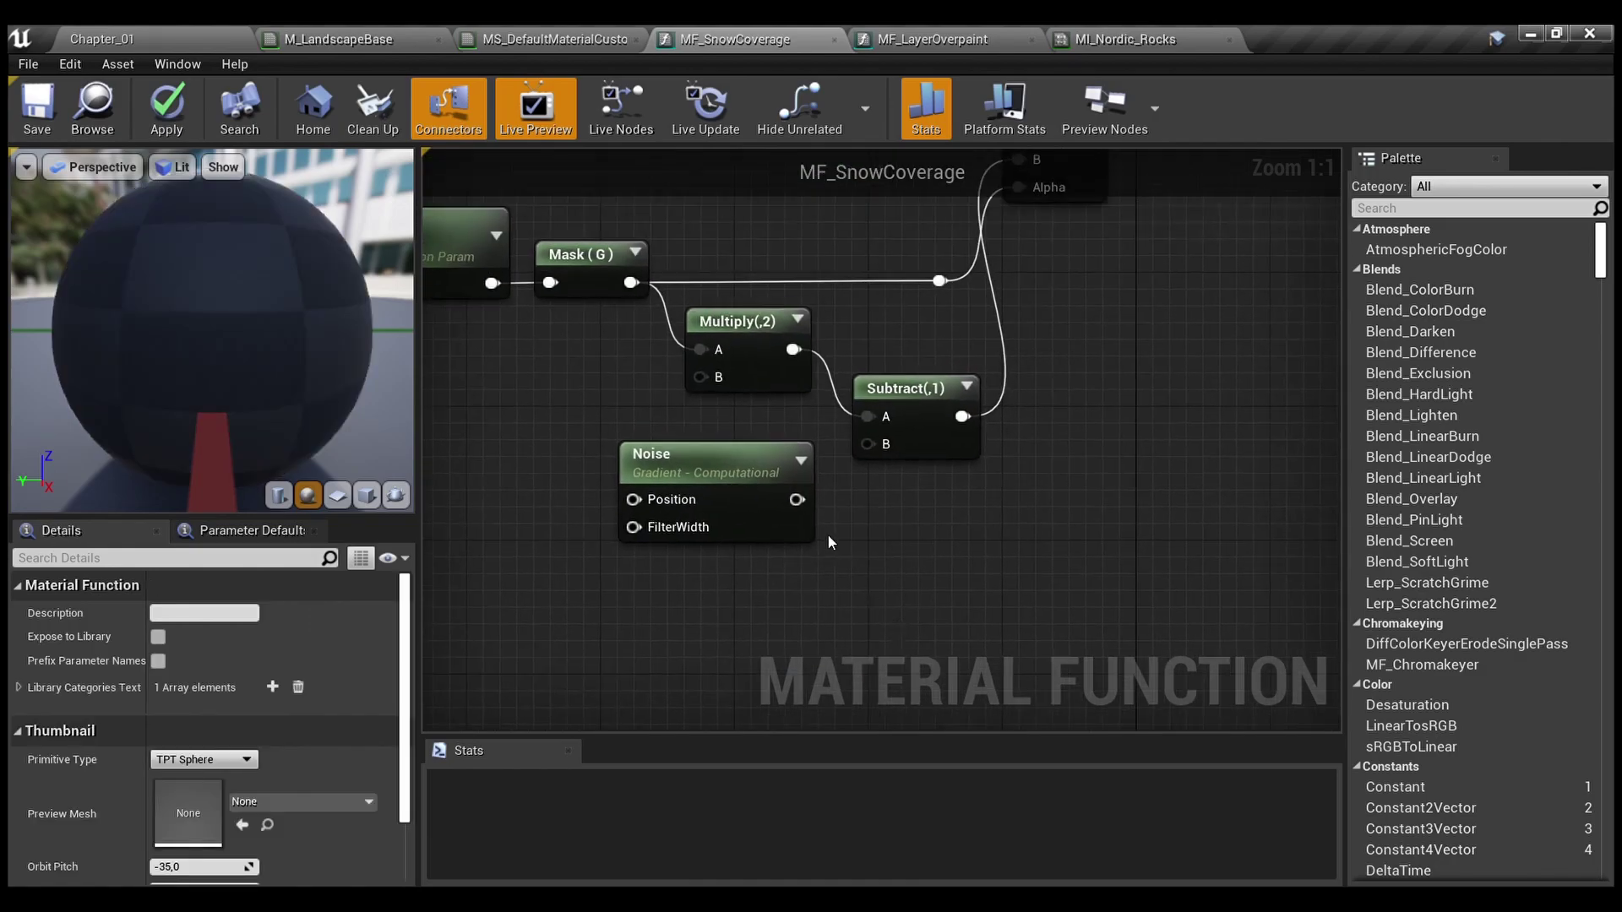
pyautogui.moveTo(810, 498); pyautogui.dragTo(868, 444)
pyautogui.scroll(-1, 880, 565)
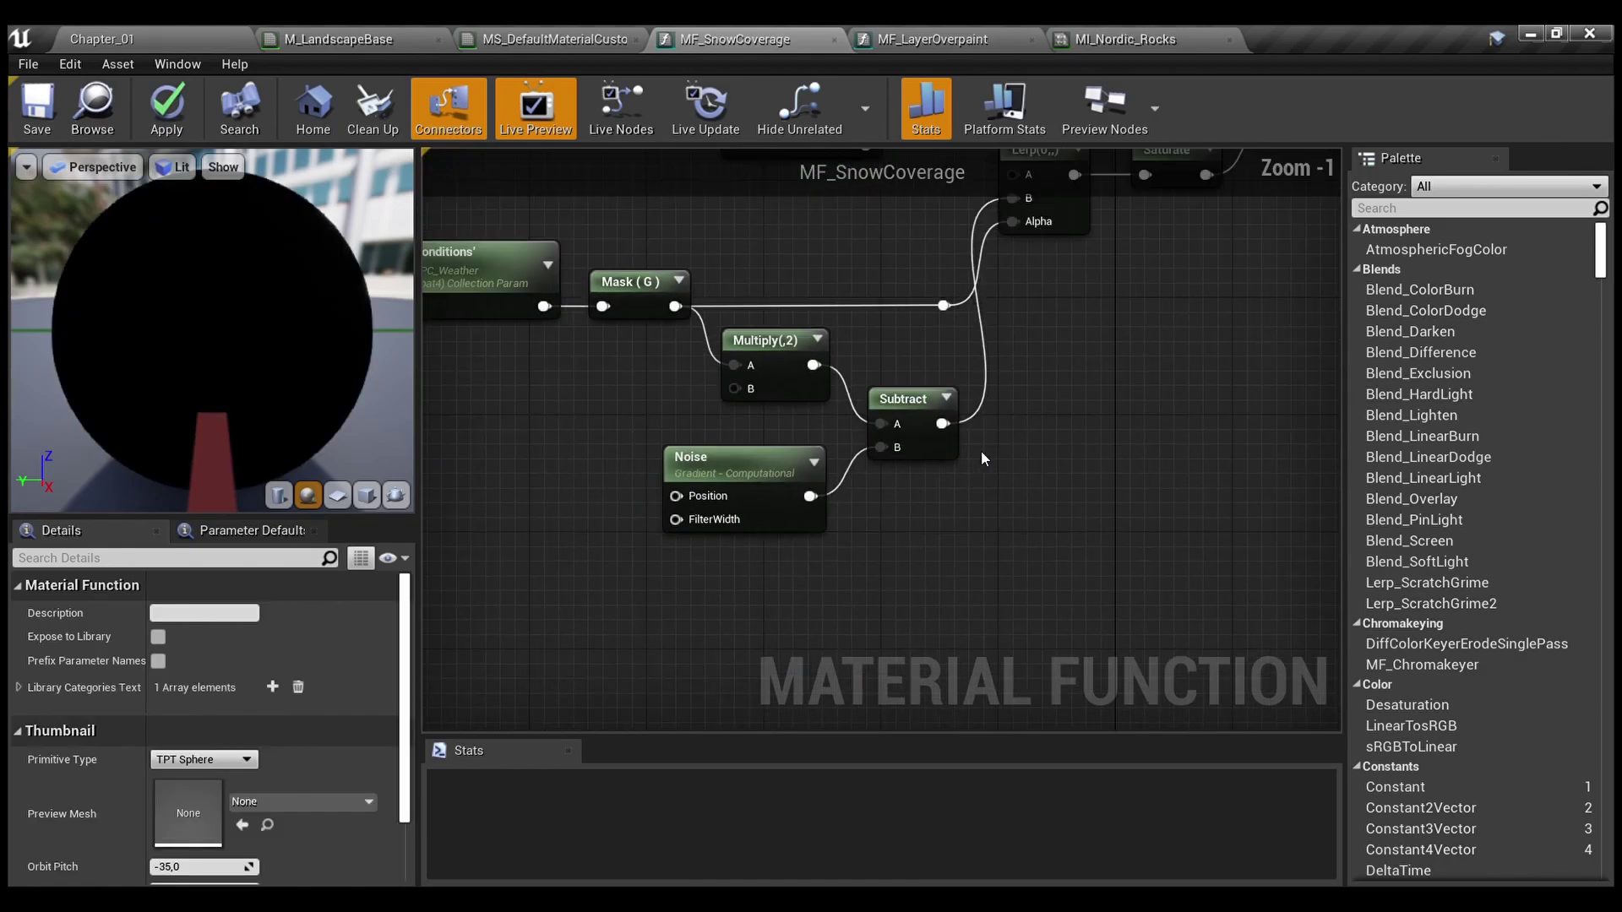
# Examine how Mask (G) and the Multiply, Noise and Subtract nodes feed the B and Alpha inputs of the Lerp
pyautogui.moveTo(976, 454); pyautogui.dragTo(1107, 523, button='right')
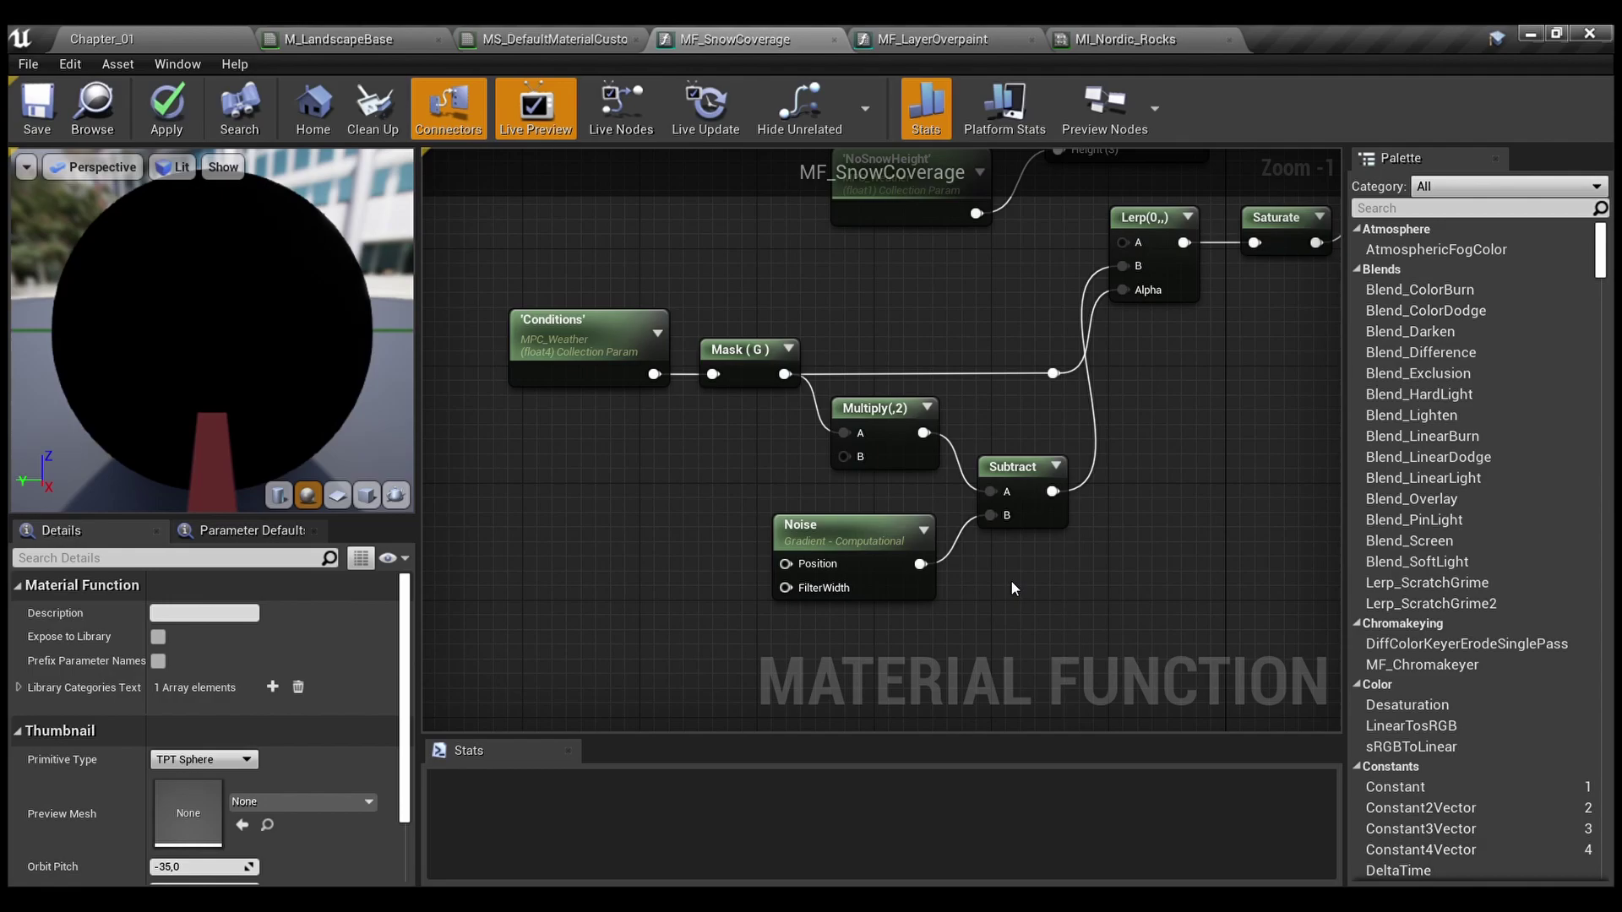
pyautogui.moveTo(1154, 428); pyautogui.dragTo(1082, 387, button='right')
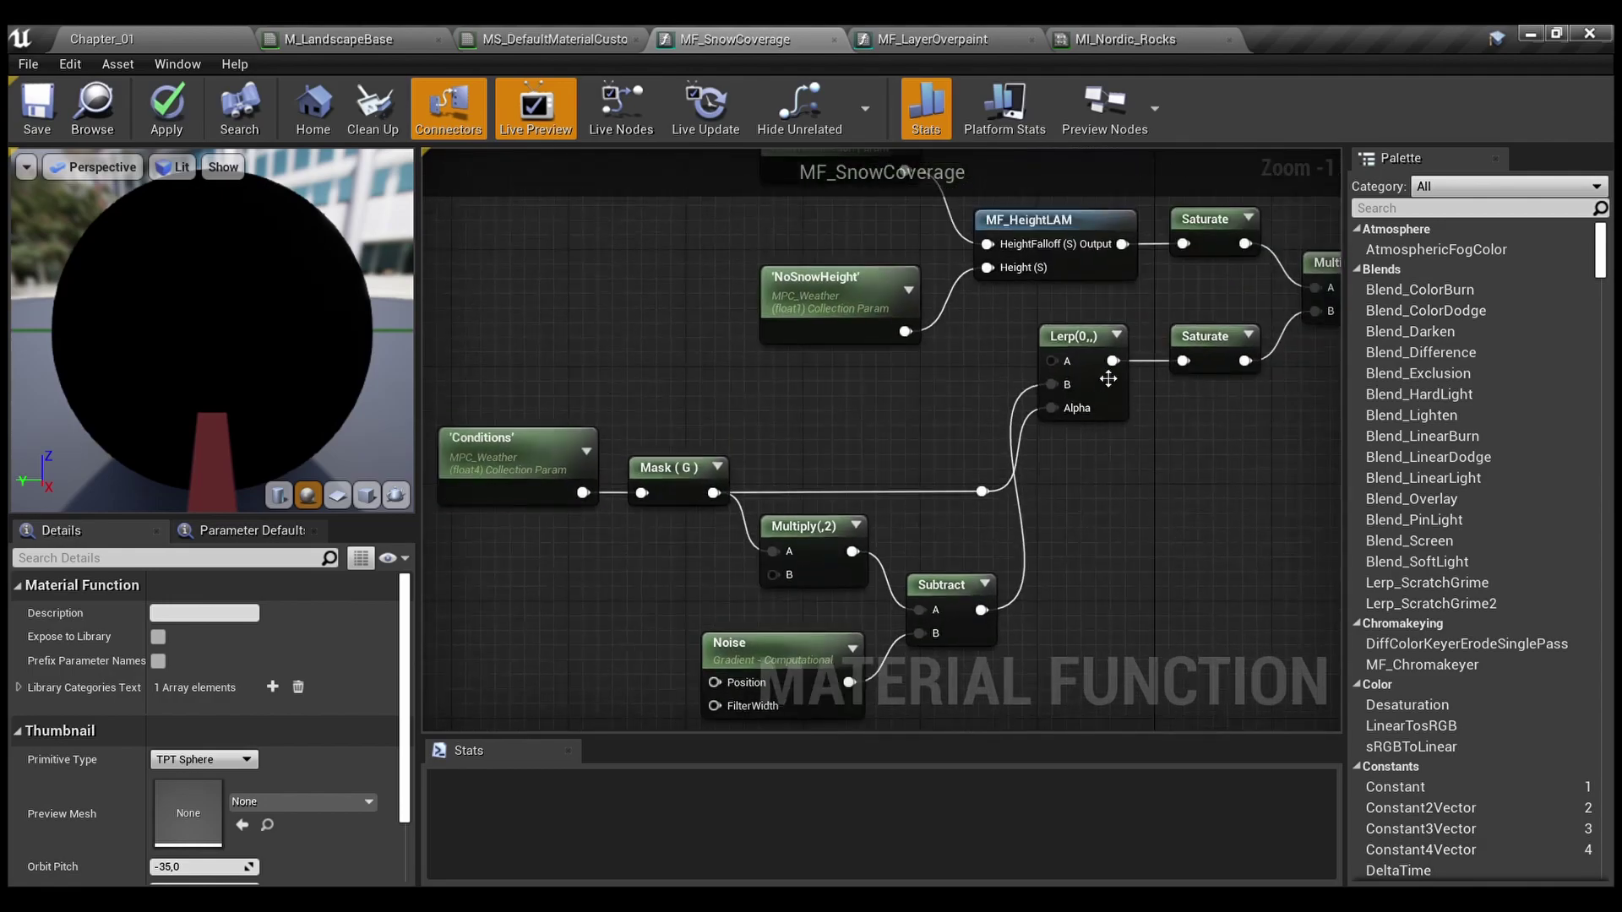
pyautogui.moveTo(1001, 525); pyautogui.dragTo(1043, 441, button='right')
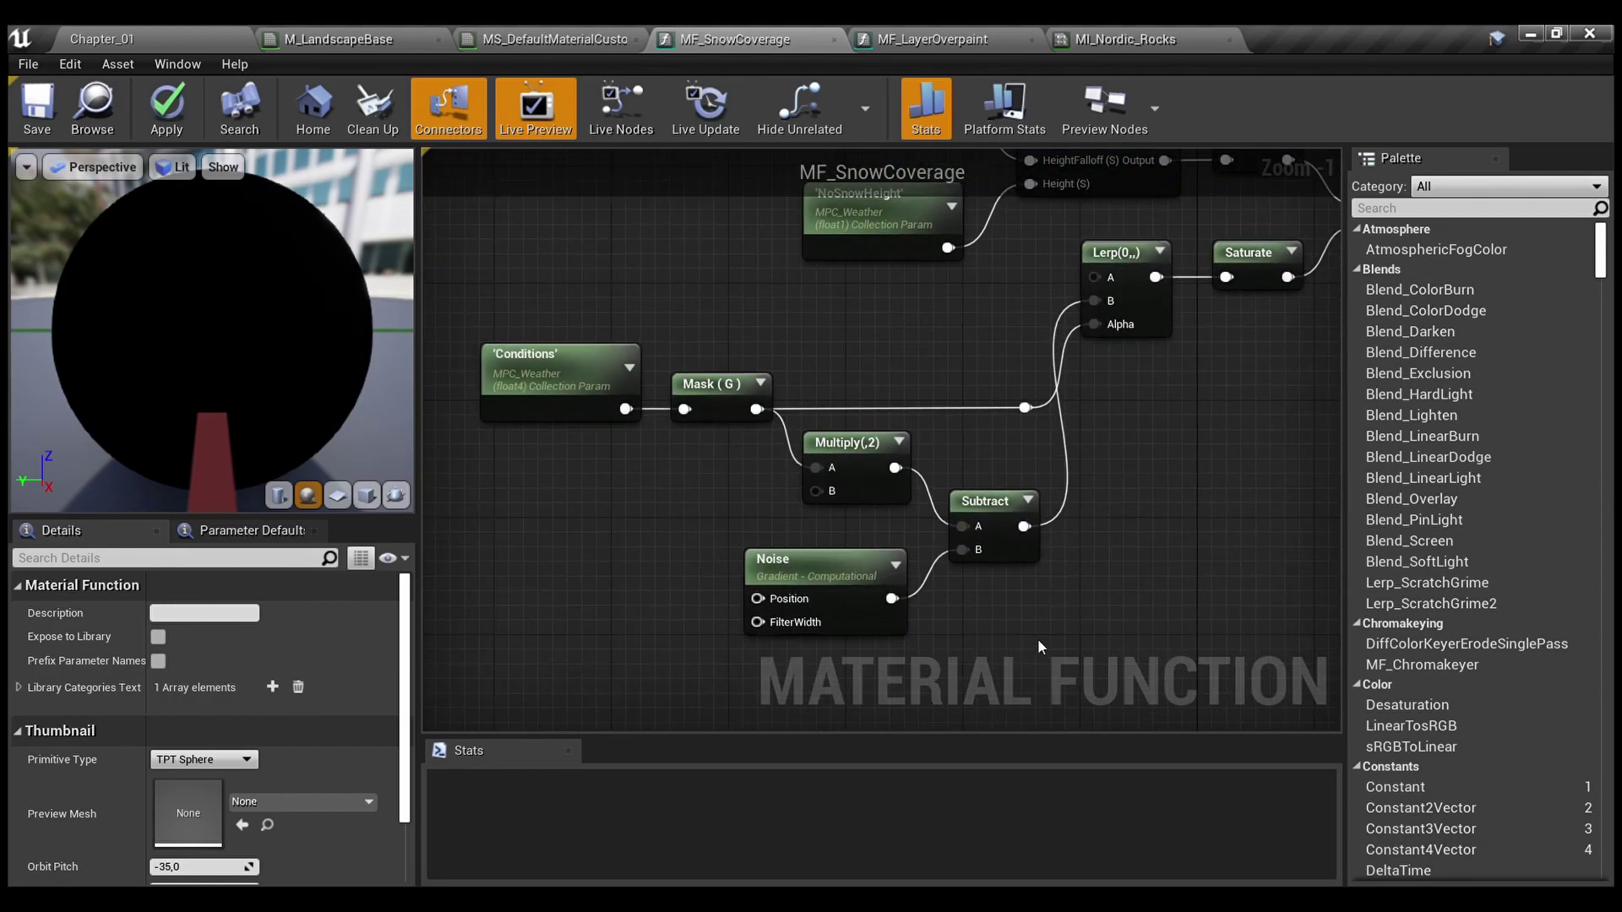
pyautogui.moveTo(1041, 643); pyautogui.dragTo(862, 486)
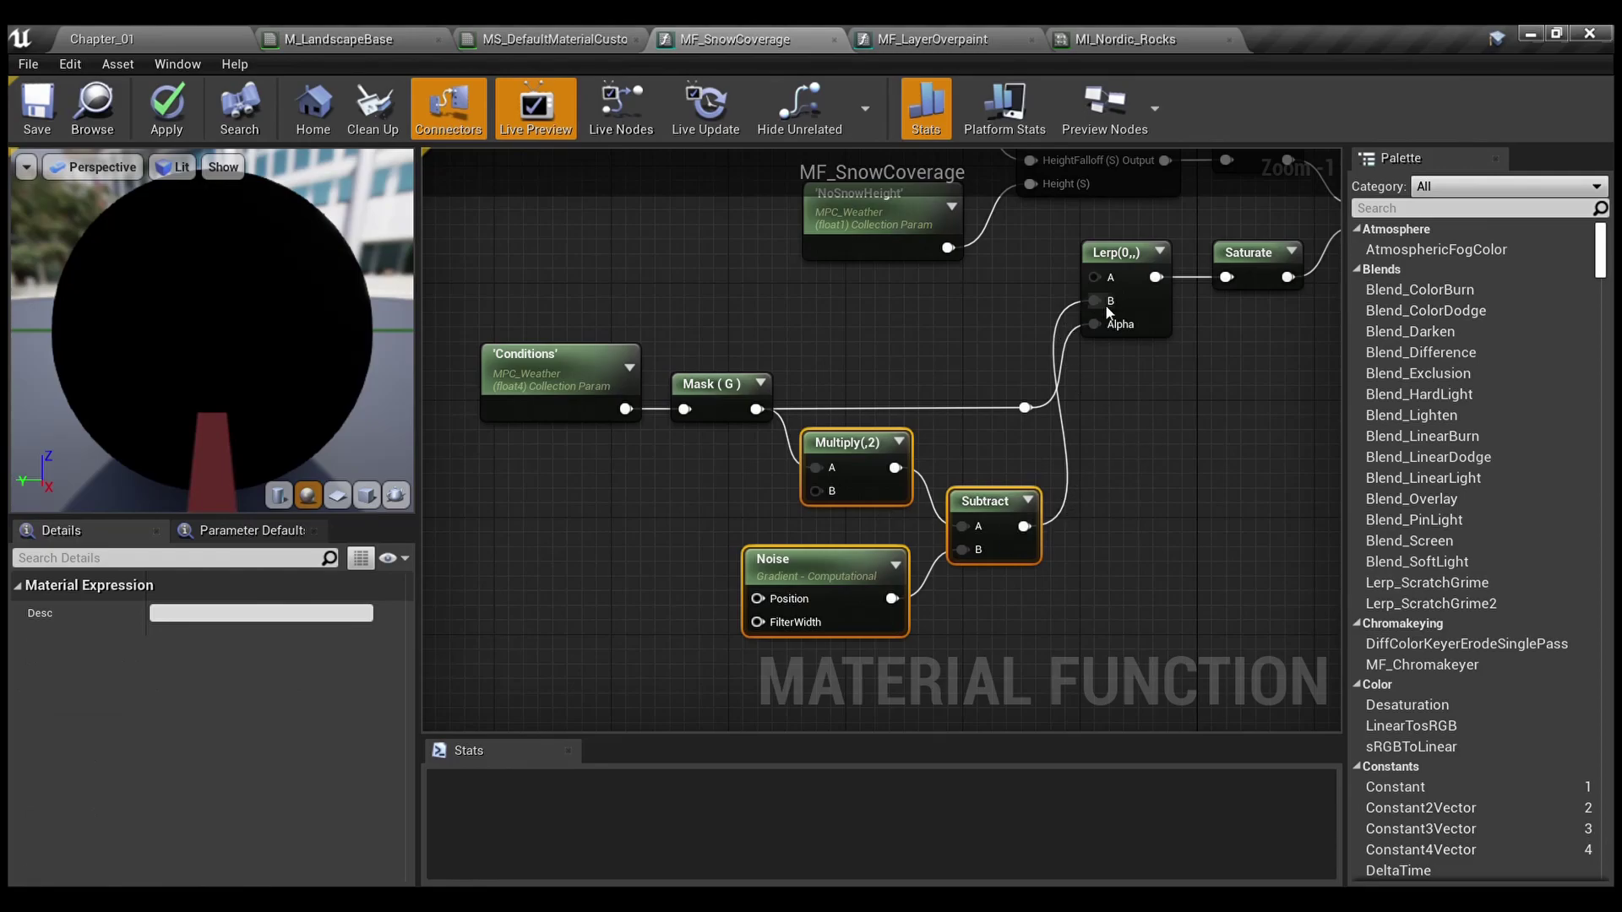
pyautogui.moveTo(1106, 306); pyautogui.dragTo(1104, 496, button='right')
pyautogui.scroll(1, 1082, 433)
pyautogui.click(578, 404)
pyautogui.click(1105, 466)
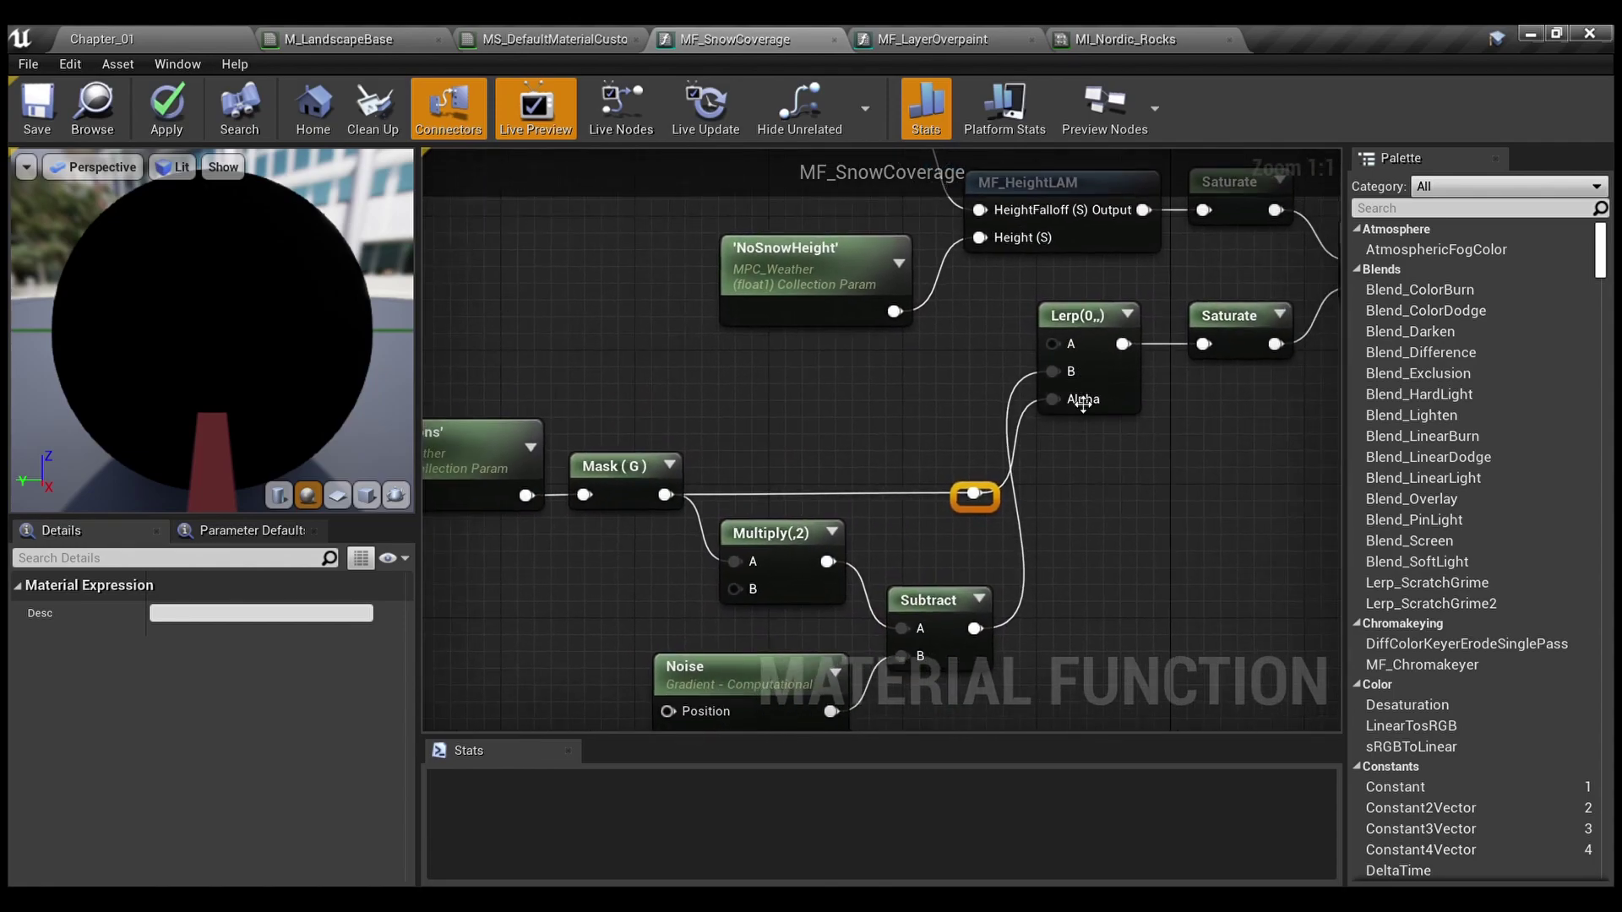
pyautogui.click(866, 434)
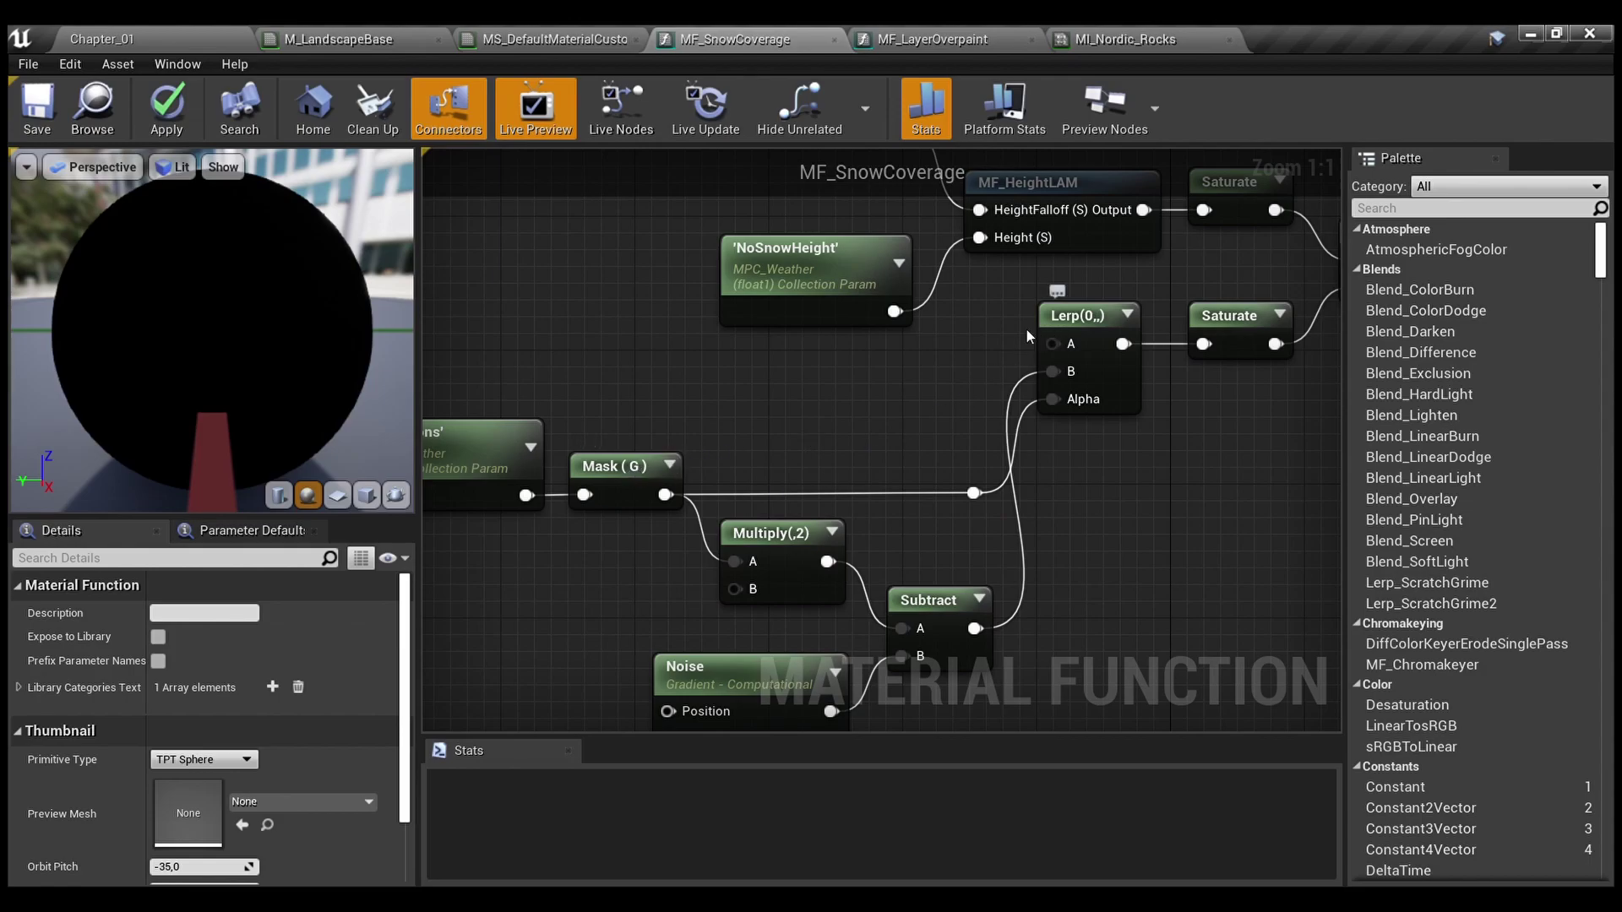
pyautogui.moveTo(954, 569); pyautogui.dragTo(966, 470, button='right')
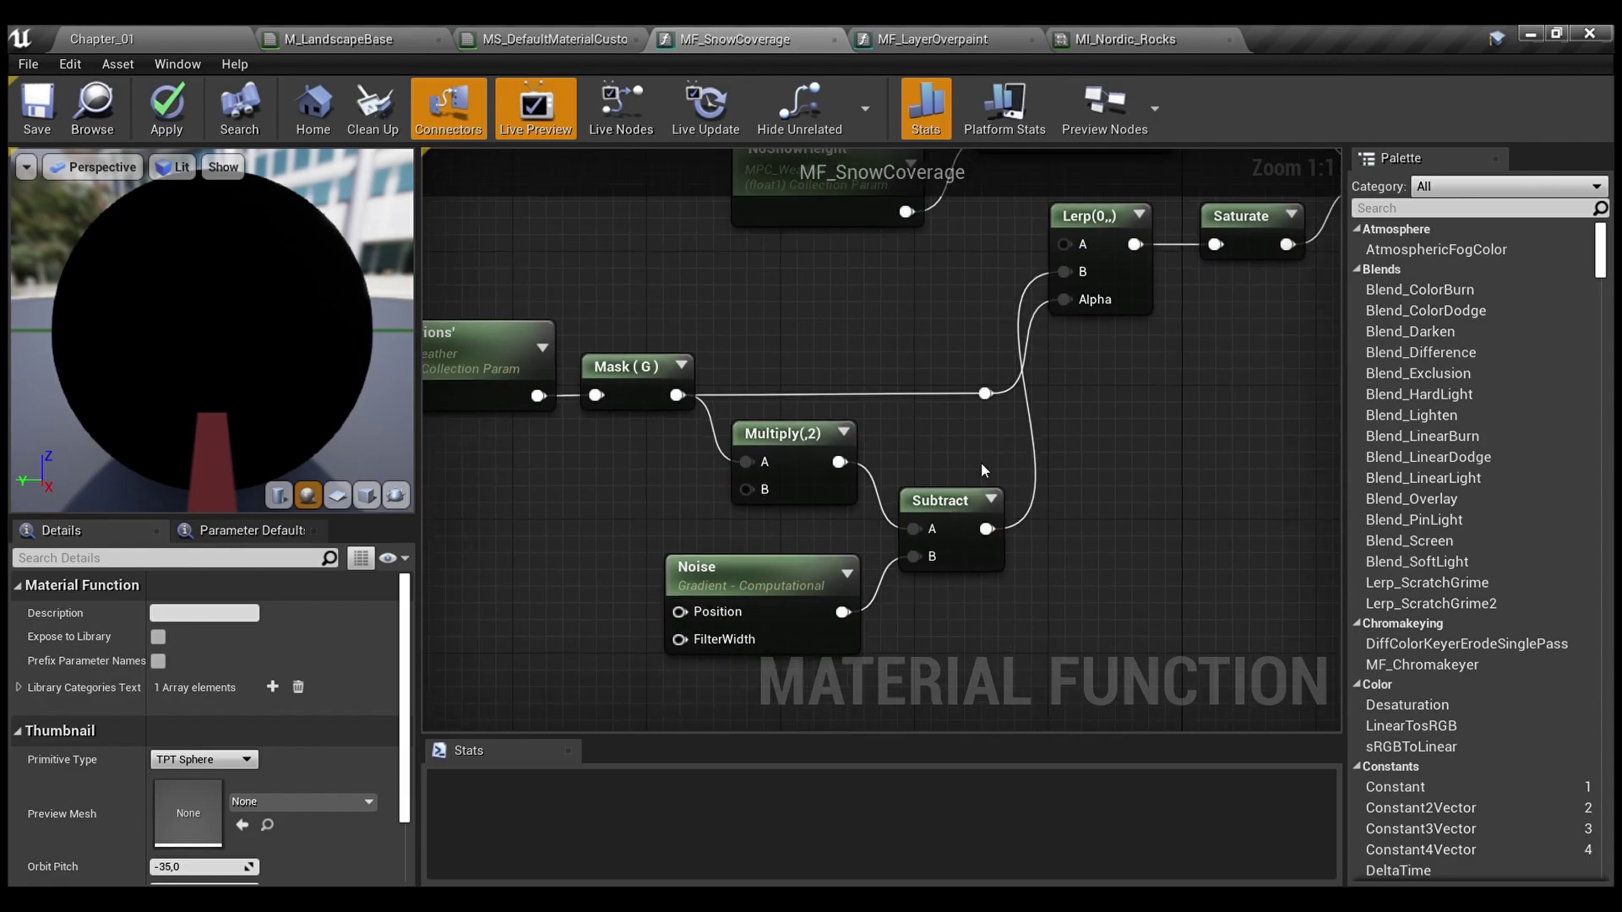
pyautogui.moveTo(1027, 653); pyautogui.dragTo(743, 468)
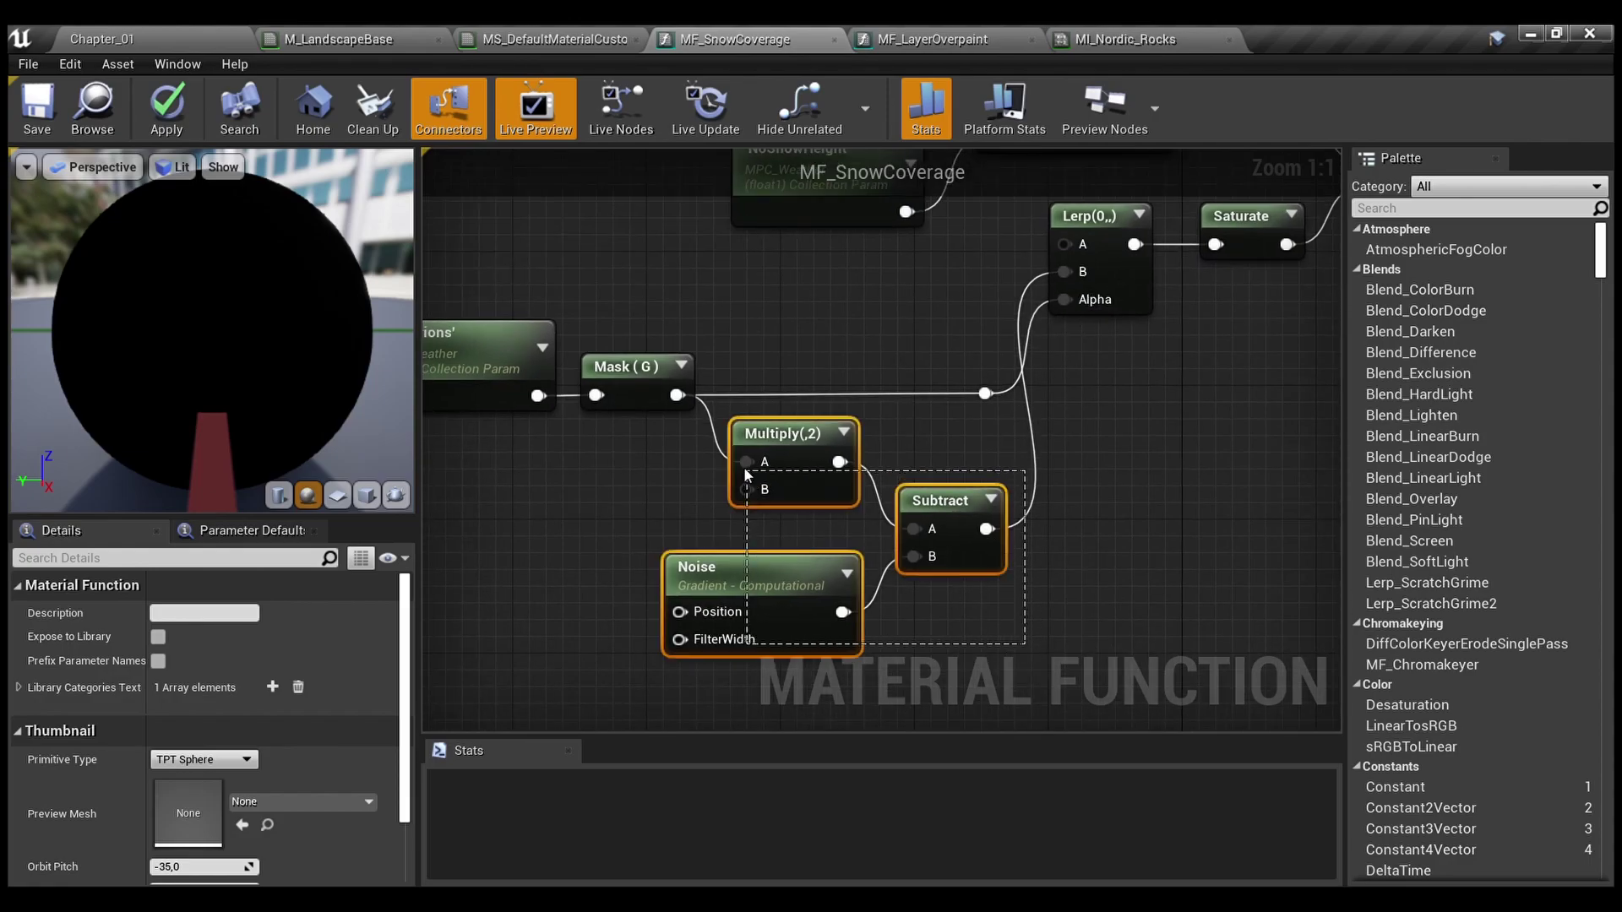
# Examine the NoSnowFalloff and NoSnowHeight parameters through MF_HeightLAM to the Multiply node that combines them with the Lerp branch
pyautogui.moveTo(1086, 427); pyautogui.dragTo(1036, 529, button='right')
pyautogui.moveTo(1083, 468); pyautogui.dragTo(922, 536, button='right')
pyautogui.moveTo(1057, 384); pyautogui.dragTo(1072, 490, button='right')
pyautogui.moveTo(469, 275); pyautogui.dragTo(1034, 443)
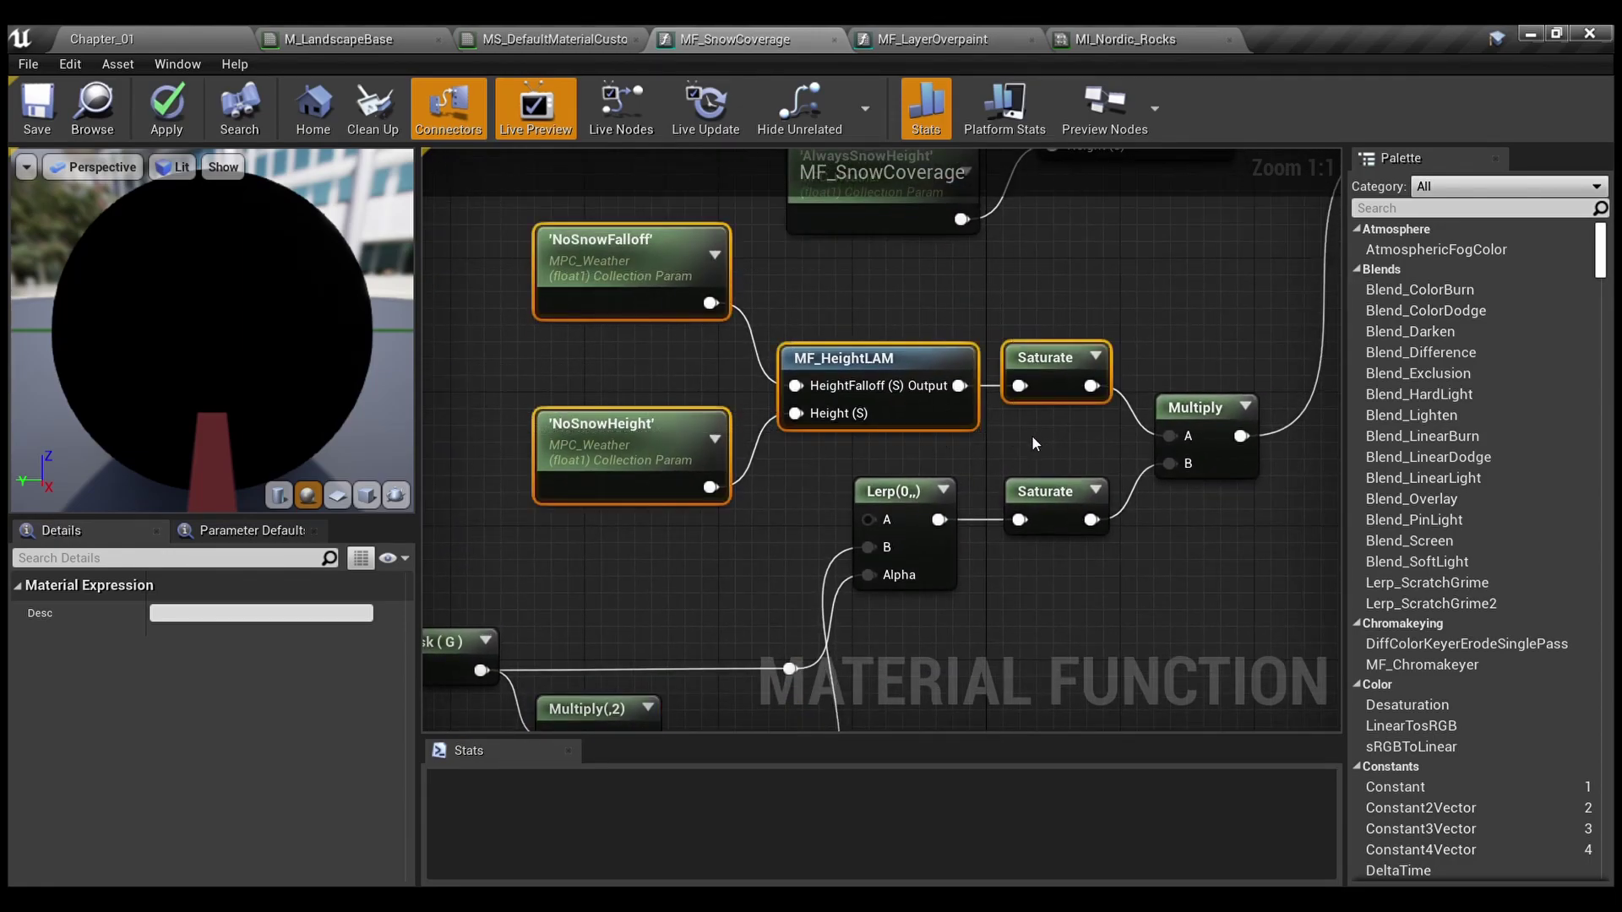
pyautogui.click(1031, 434)
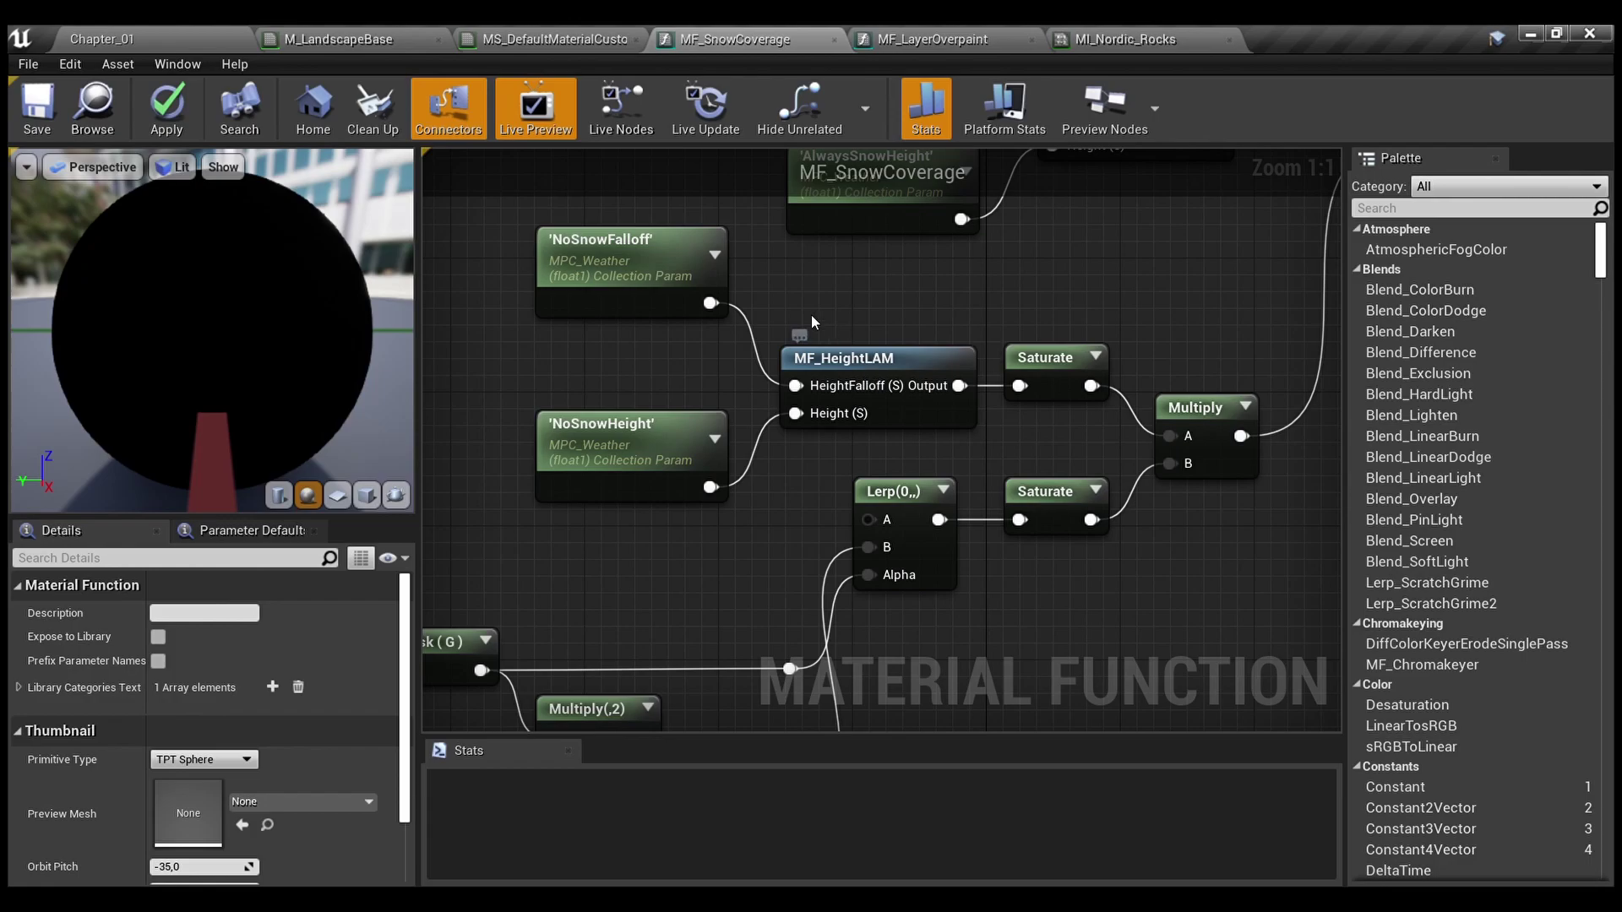
pyautogui.moveTo(632, 340); pyautogui.dragTo(717, 375, button='right')
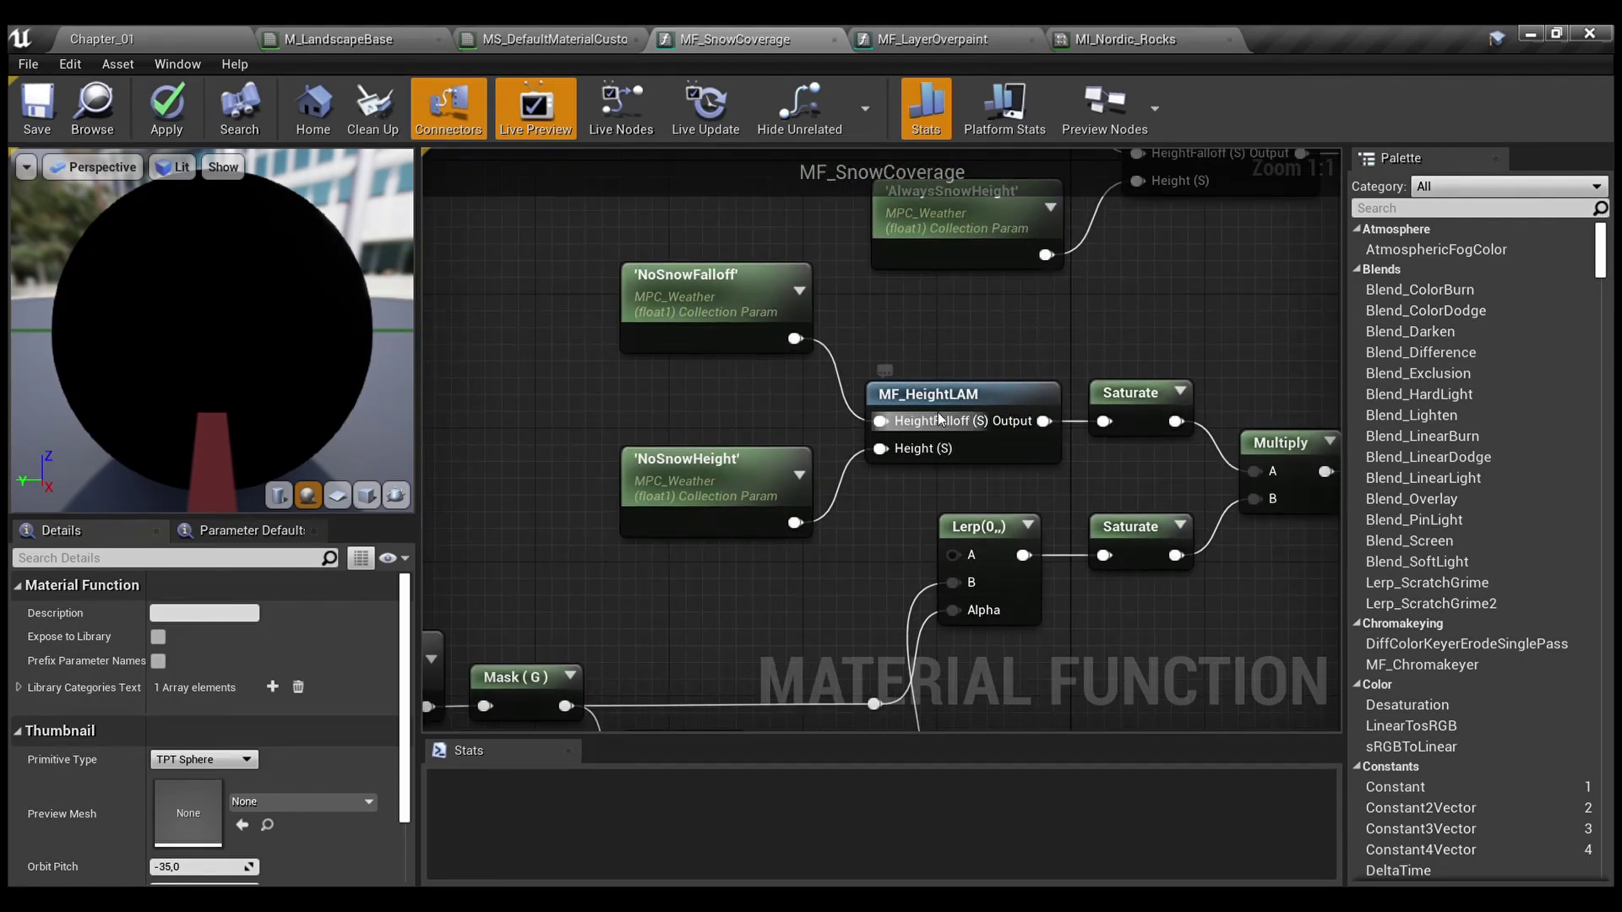
pyautogui.moveTo(833, 555); pyautogui.dragTo(686, 288)
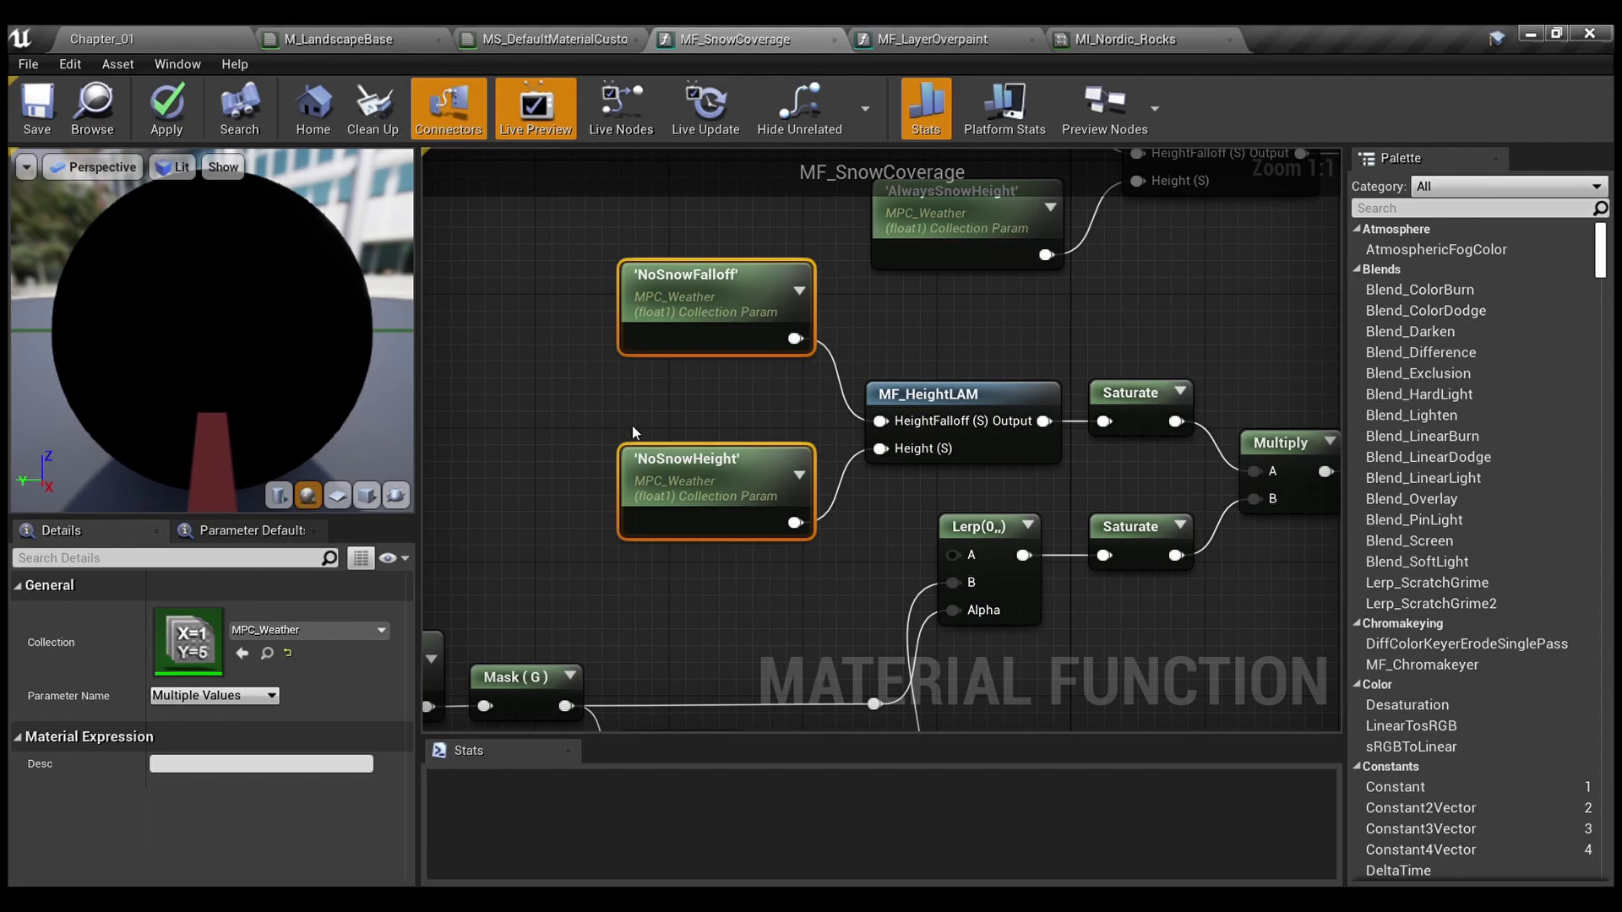
pyautogui.click(612, 404)
pyautogui.click(691, 303)
pyautogui.click(668, 491)
pyautogui.click(888, 537)
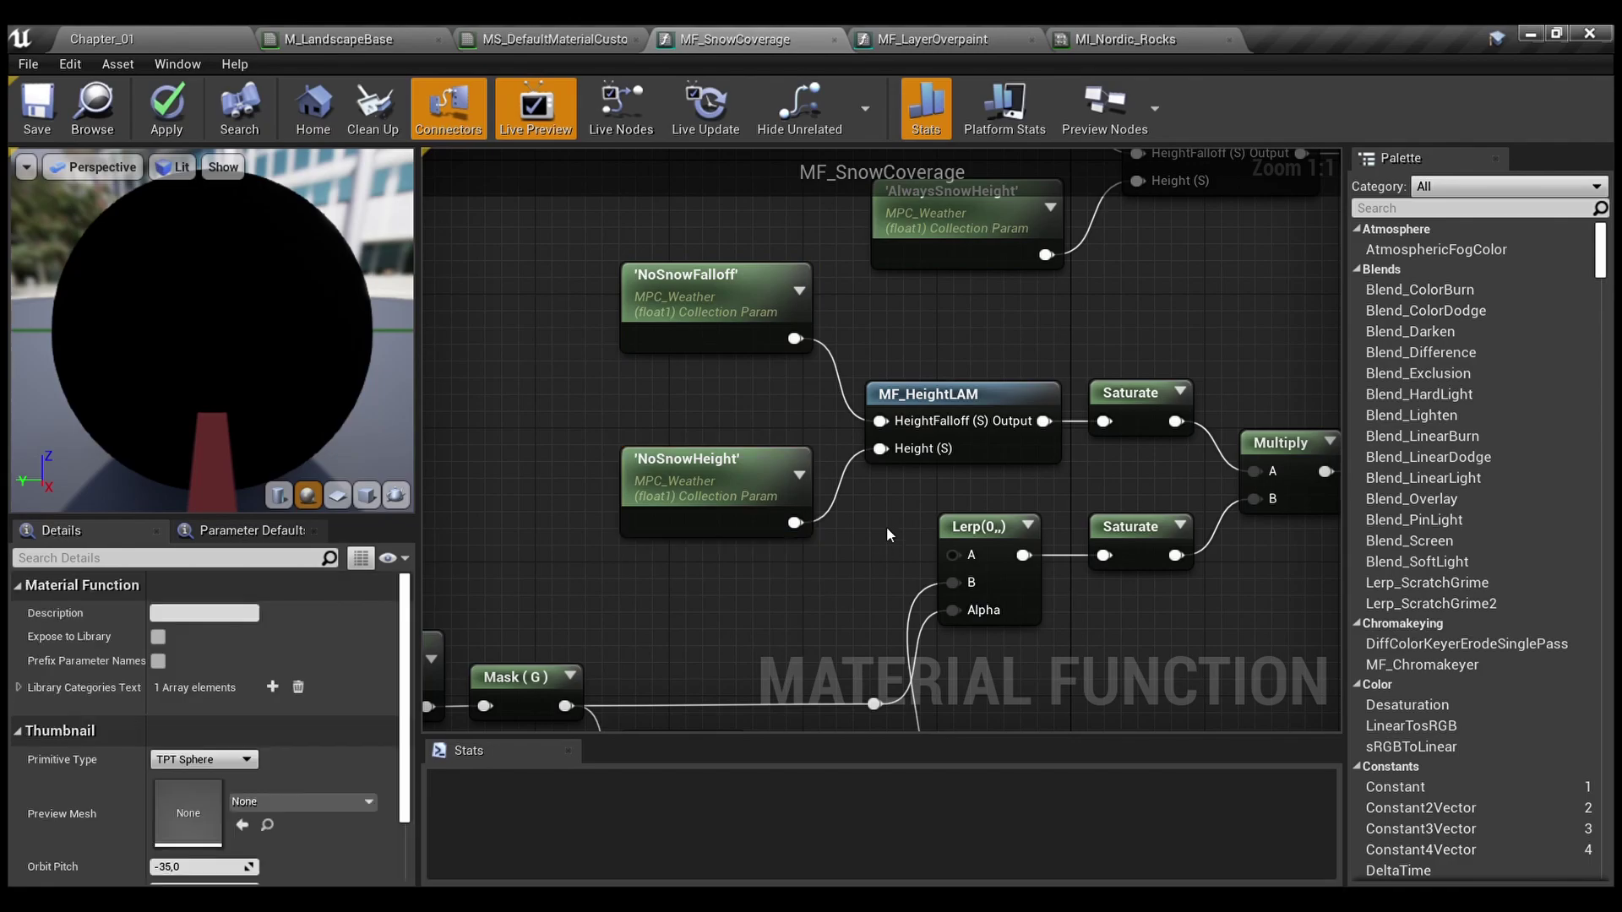
pyautogui.scroll(-2, 925, 477)
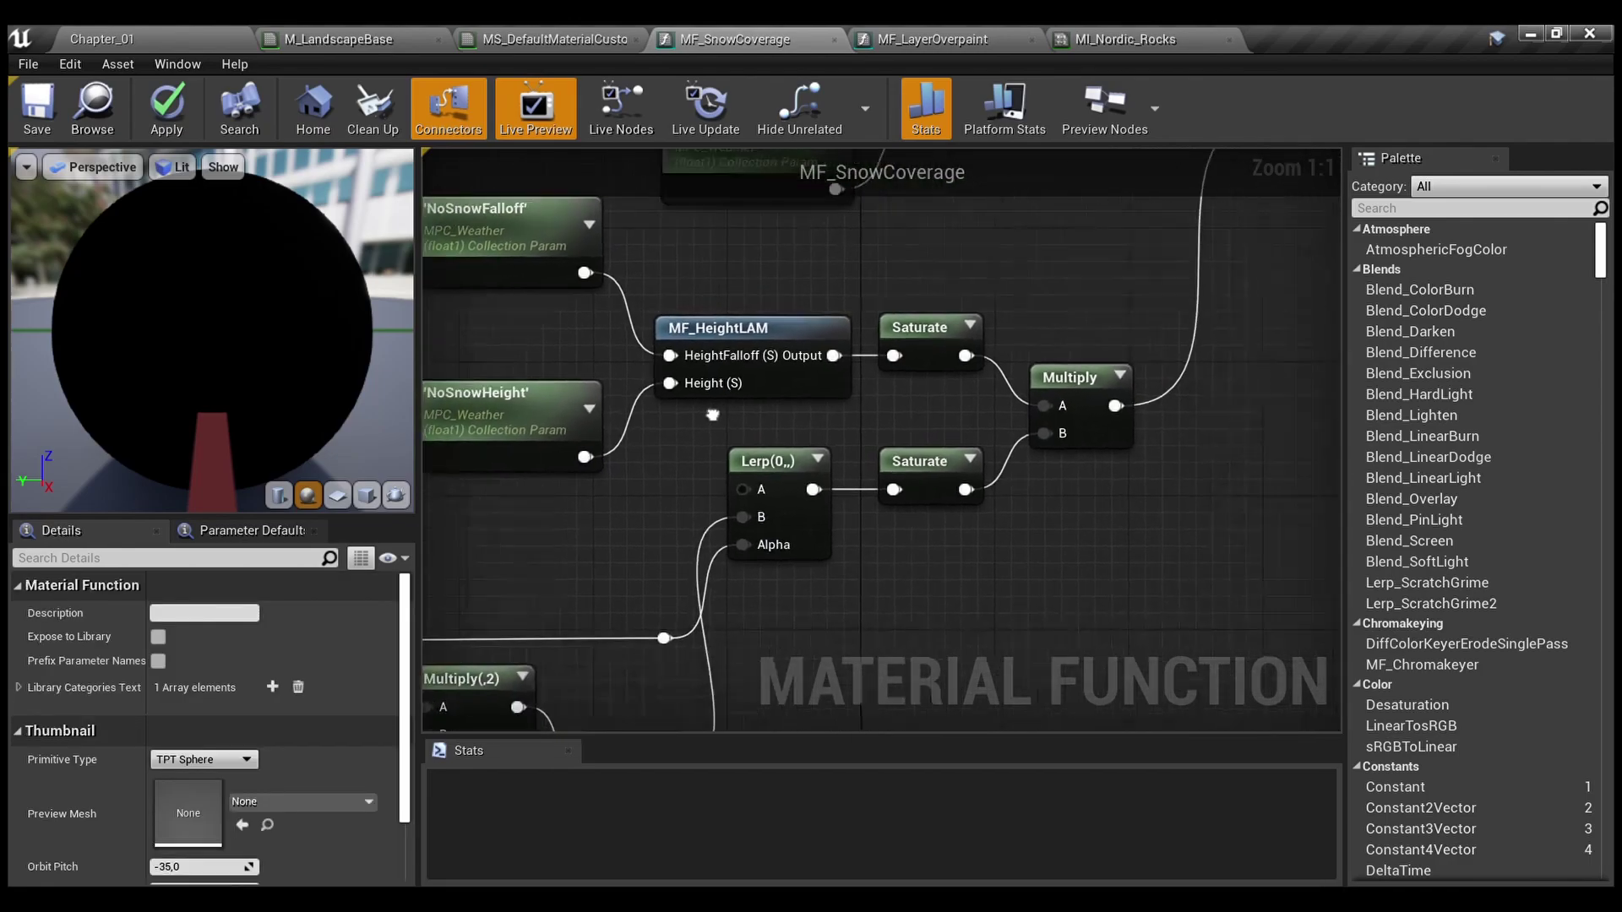
pyautogui.moveTo(955, 436); pyautogui.dragTo(1081, 337, button='right')
pyautogui.scroll(-1, 1084, 372)
pyautogui.moveTo(1219, 602); pyautogui.dragTo(504, 243)
pyautogui.scroll(2, 818, 368)
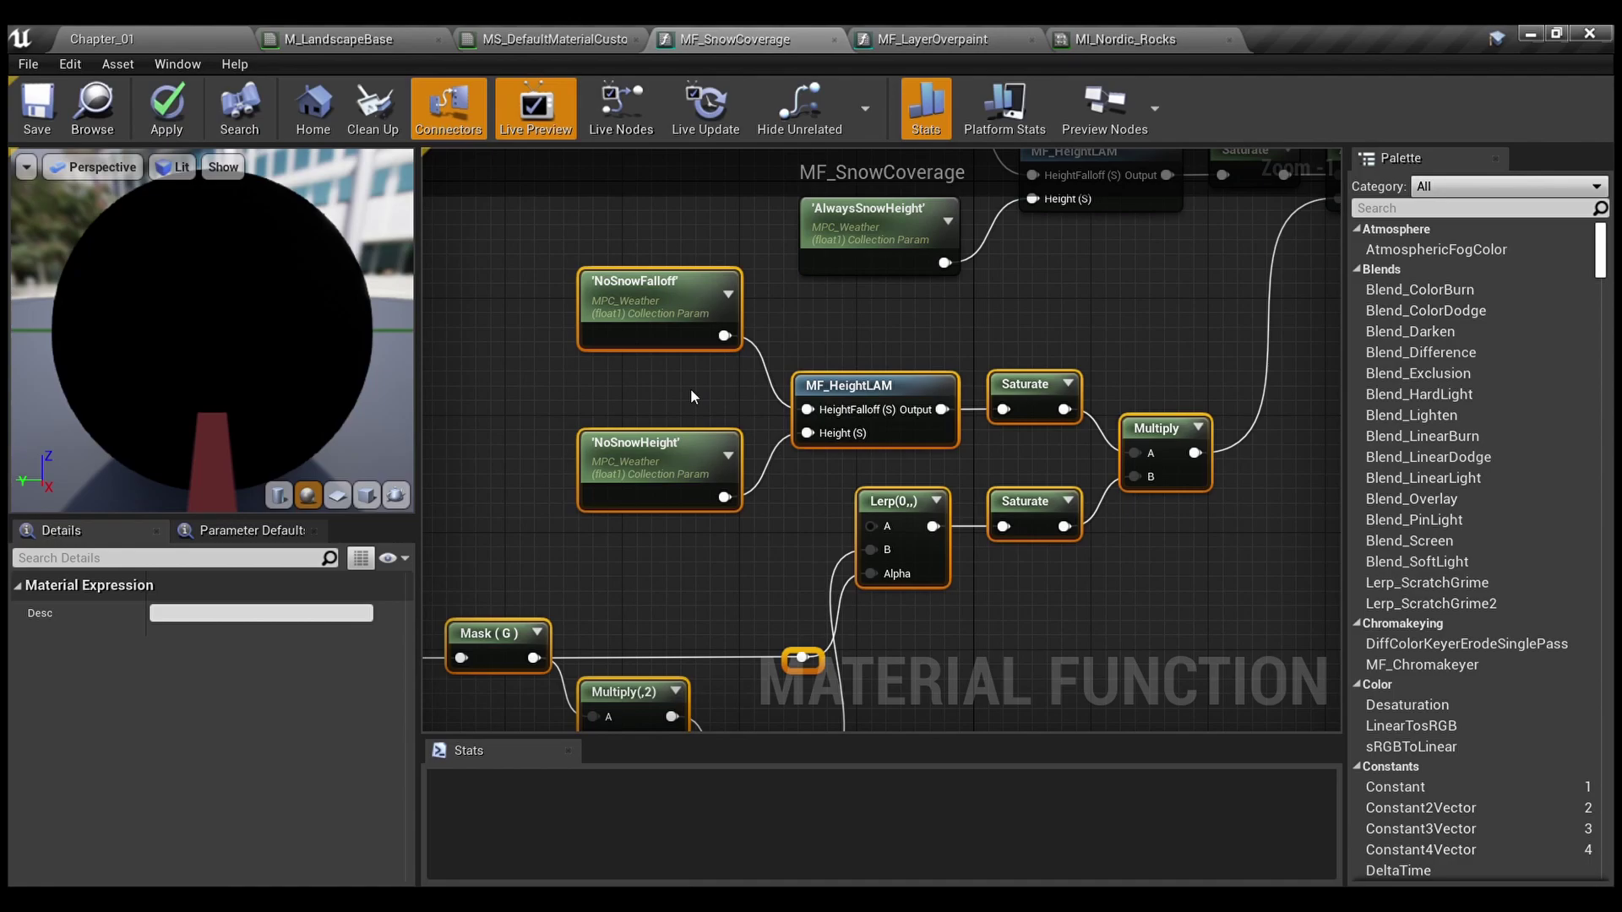
pyautogui.moveTo(561, 348); pyautogui.dragTo(693, 540)
# Examine the AlwaysSnowFalloff and AlwaysSnowHeight parameters and their path through MF_HeightLAM and Saturate to the Add node
pyautogui.moveTo(1006, 318); pyautogui.dragTo(654, 523, button='right')
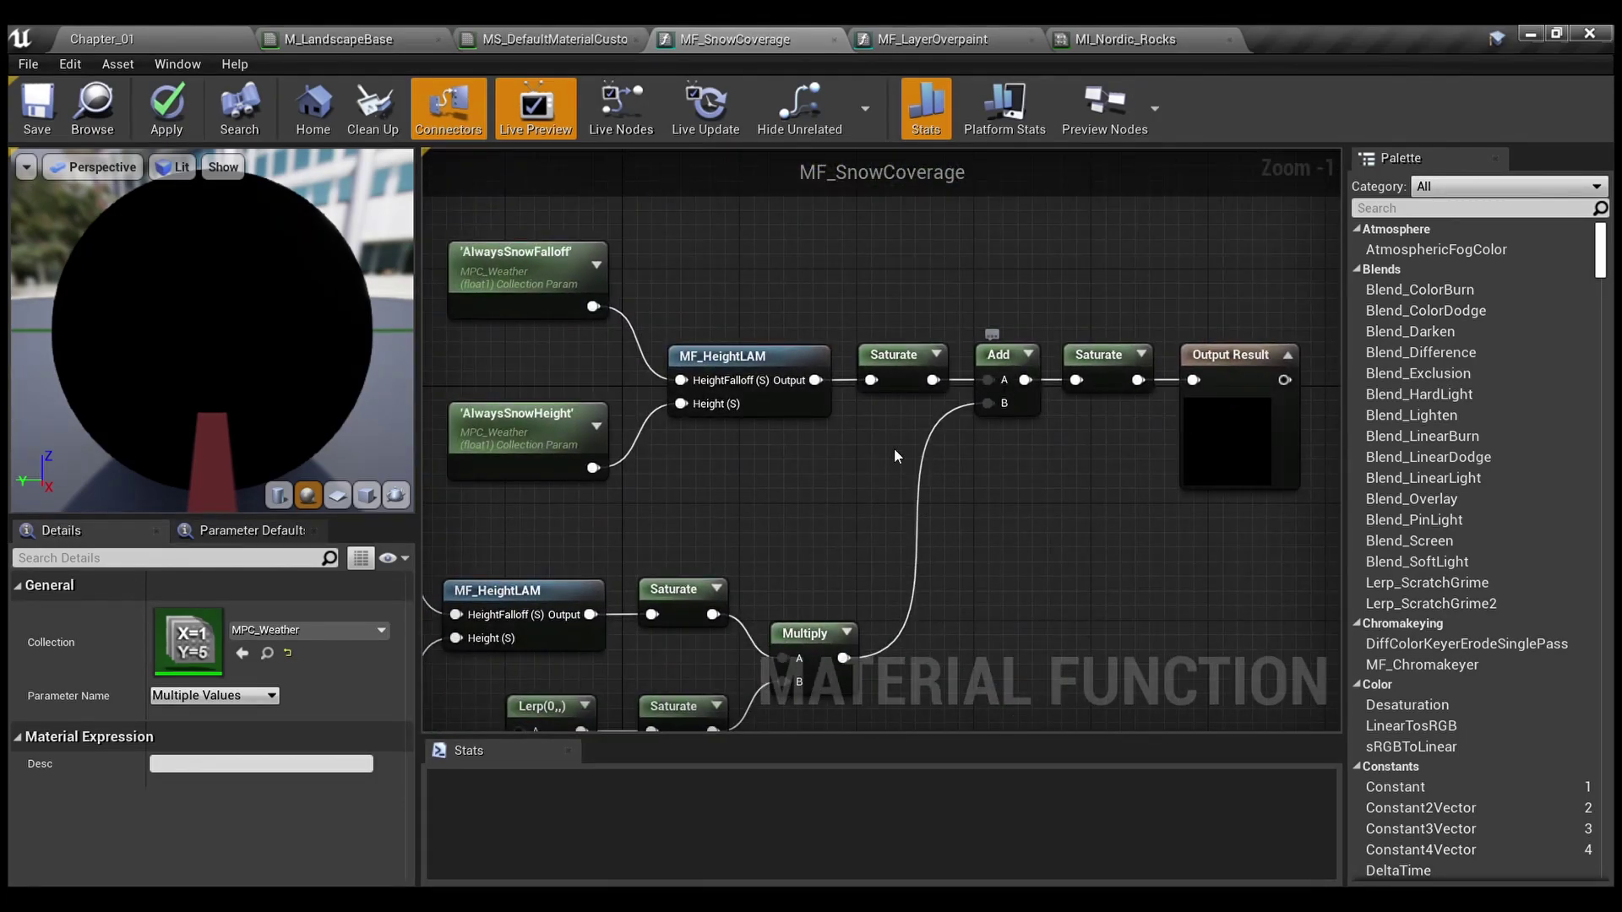
pyautogui.moveTo(815, 434); pyautogui.dragTo(1051, 418, button='right')
pyautogui.moveTo(666, 271); pyautogui.dragTo(1139, 443)
pyautogui.scroll(1, 995, 470)
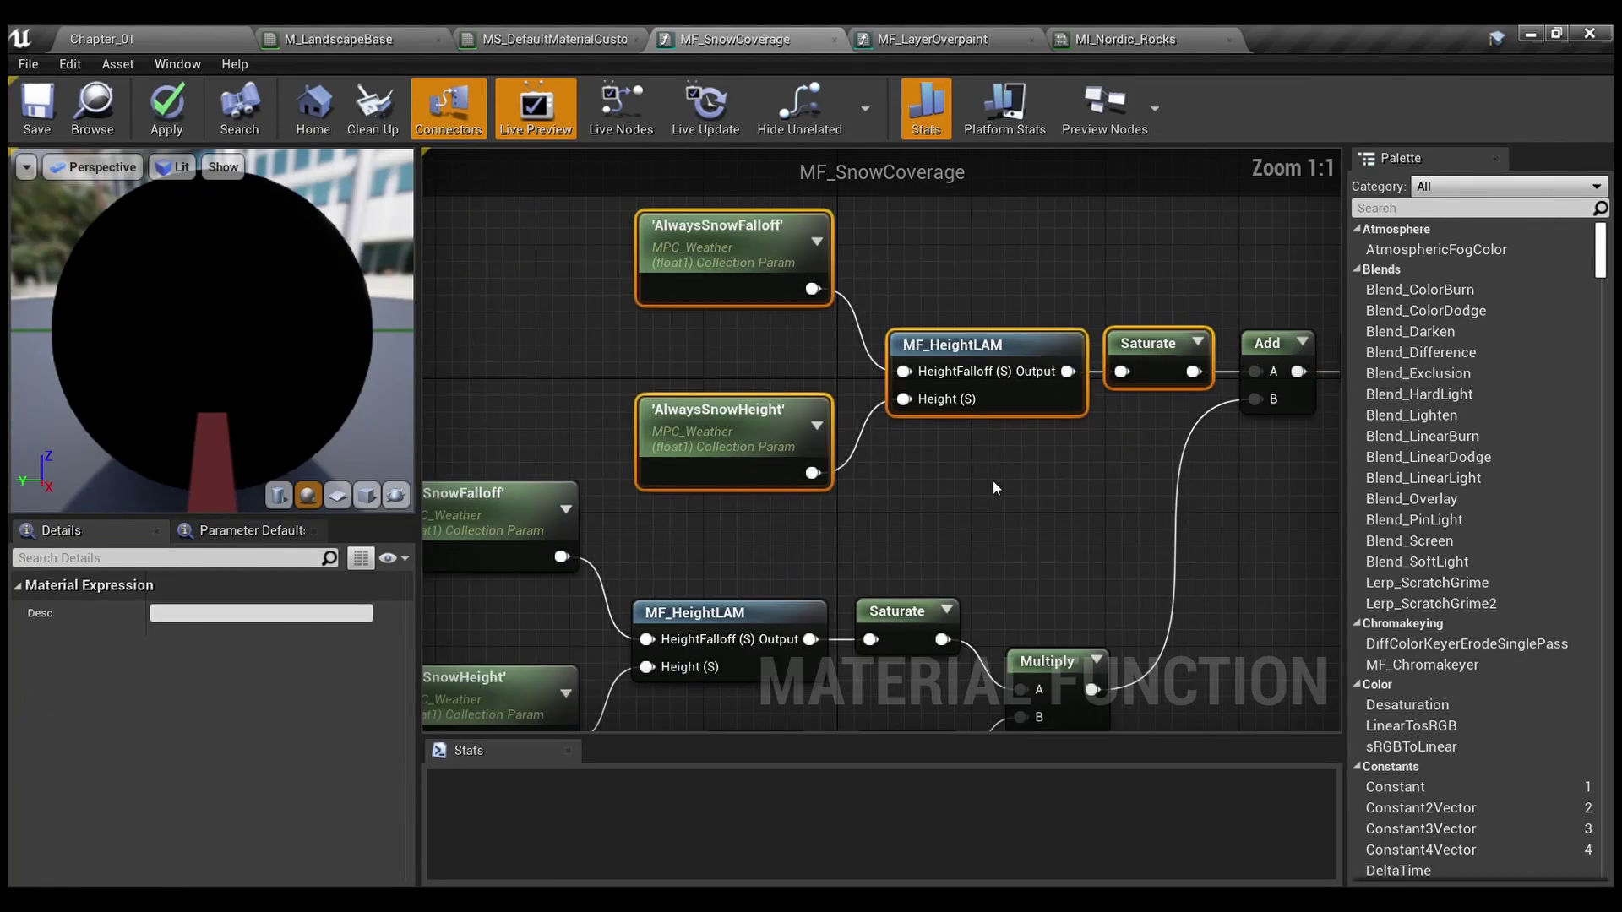
pyautogui.moveTo(995, 475); pyautogui.dragTo(1131, 330, button='right')
pyautogui.moveTo(1048, 562); pyautogui.dragTo(714, 413)
pyautogui.moveTo(961, 353); pyautogui.dragTo(795, 523, button='right')
pyautogui.moveTo(543, 251); pyautogui.dragTo(821, 467)
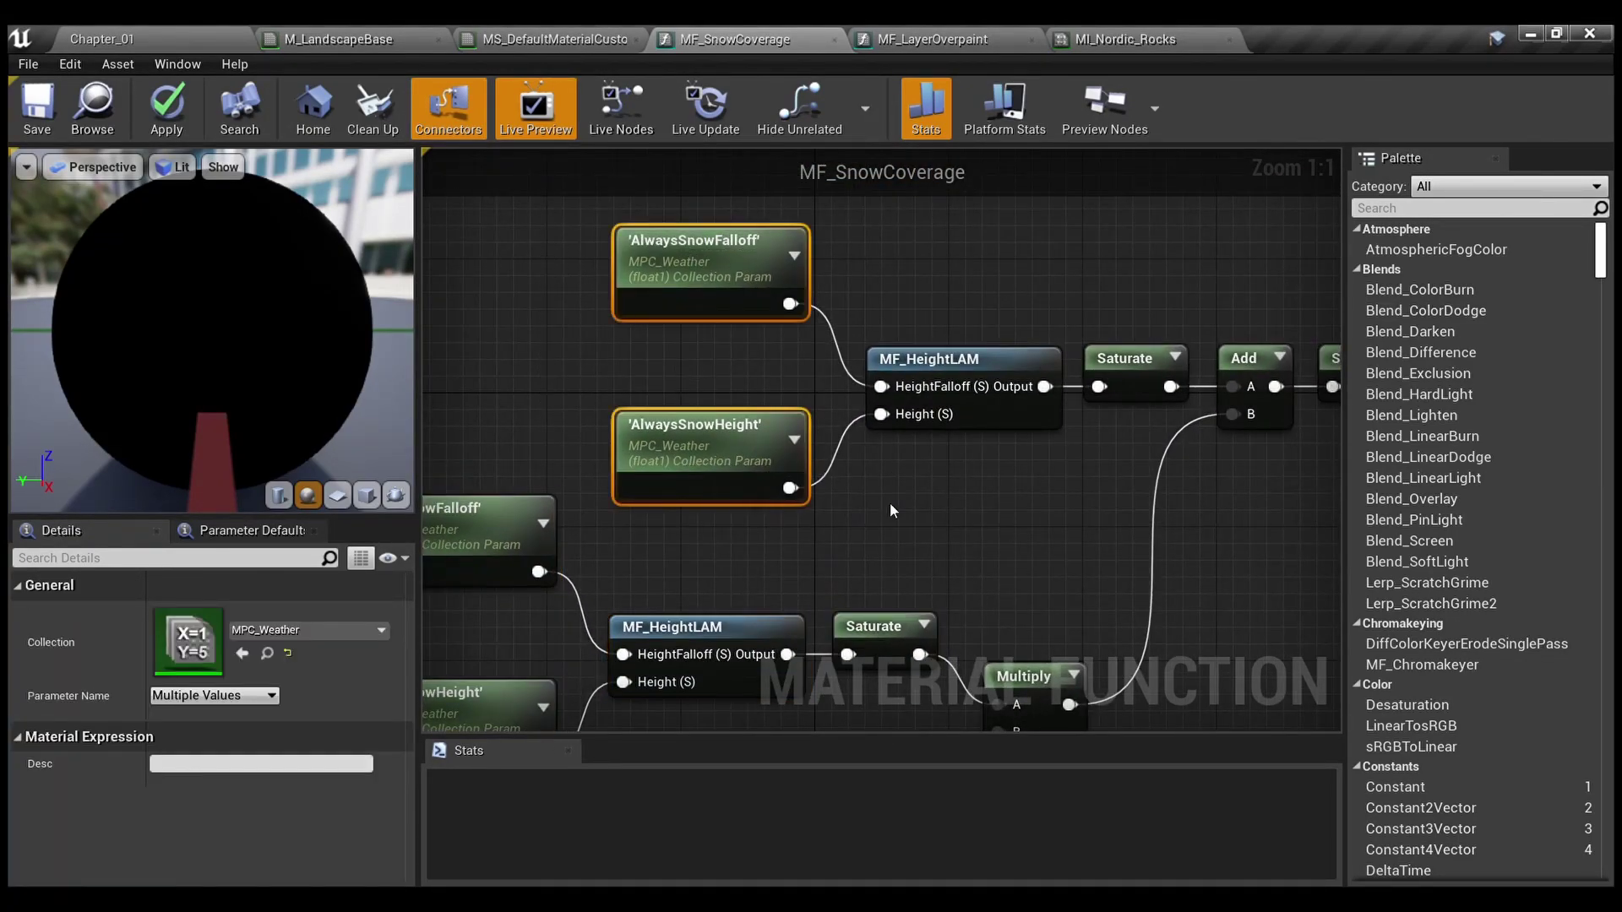
pyautogui.moveTo(1022, 459); pyautogui.dragTo(1004, 361, button='right')
pyautogui.scroll(-1, 1004, 361)
pyautogui.moveTo(1084, 327); pyautogui.dragTo(1133, 440, button='right')
pyautogui.moveTo(605, 231); pyautogui.dragTo(762, 294)
pyautogui.click(1052, 474)
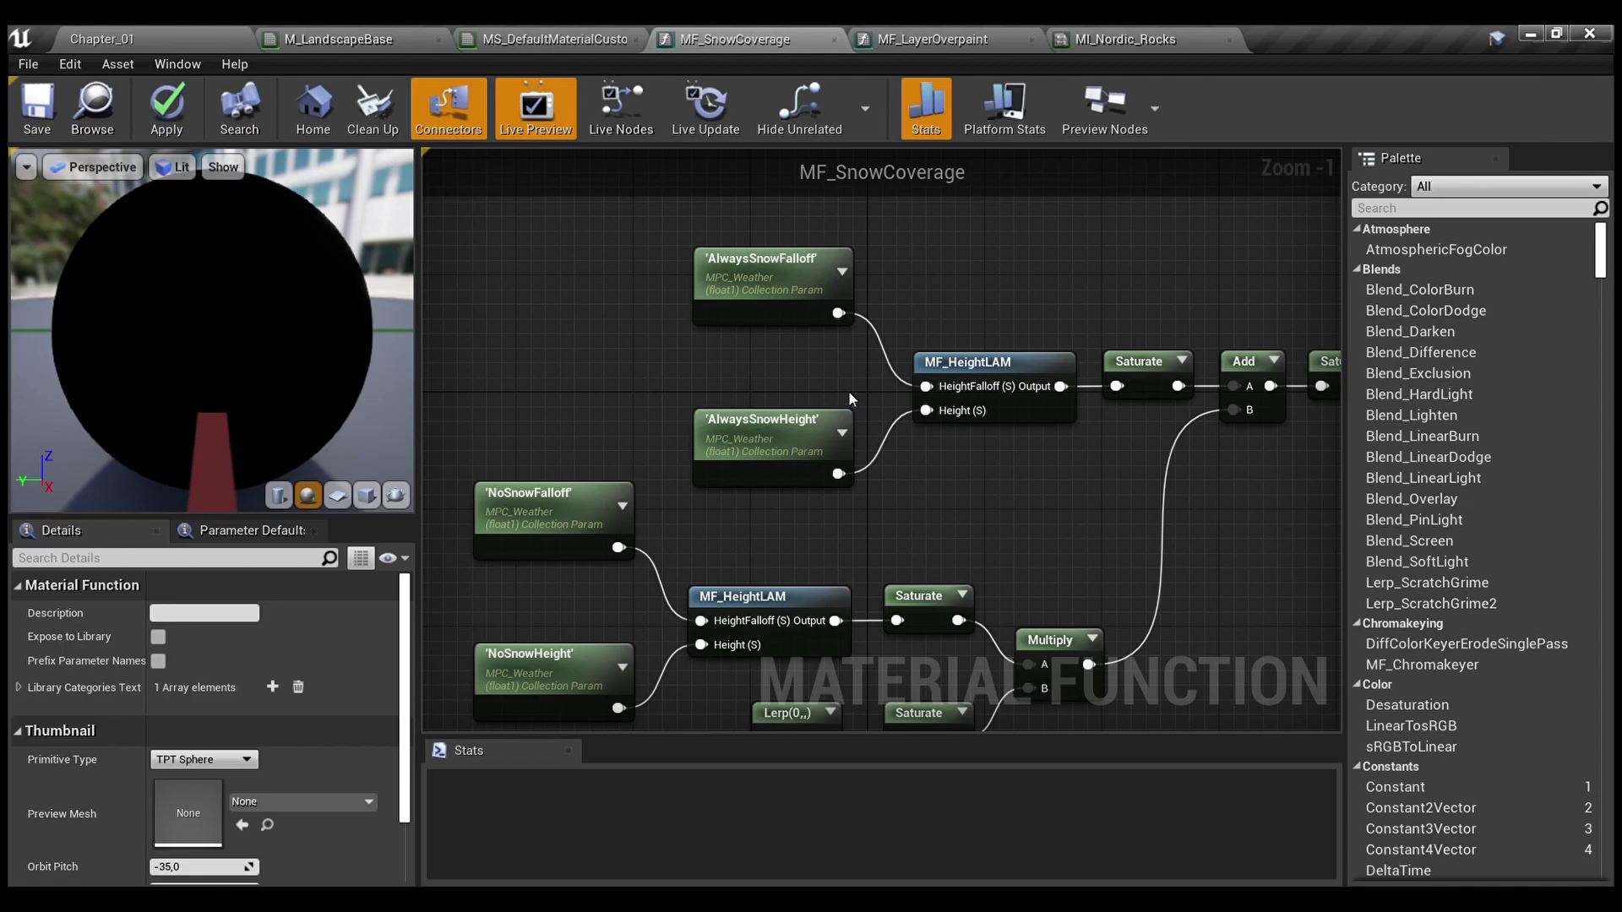
# Examine the final Add and Saturate nodes leading to Output Result, and review the complete MF_SnowCoverage graph
pyautogui.moveTo(954, 421); pyautogui.dragTo(578, 425, button='right')
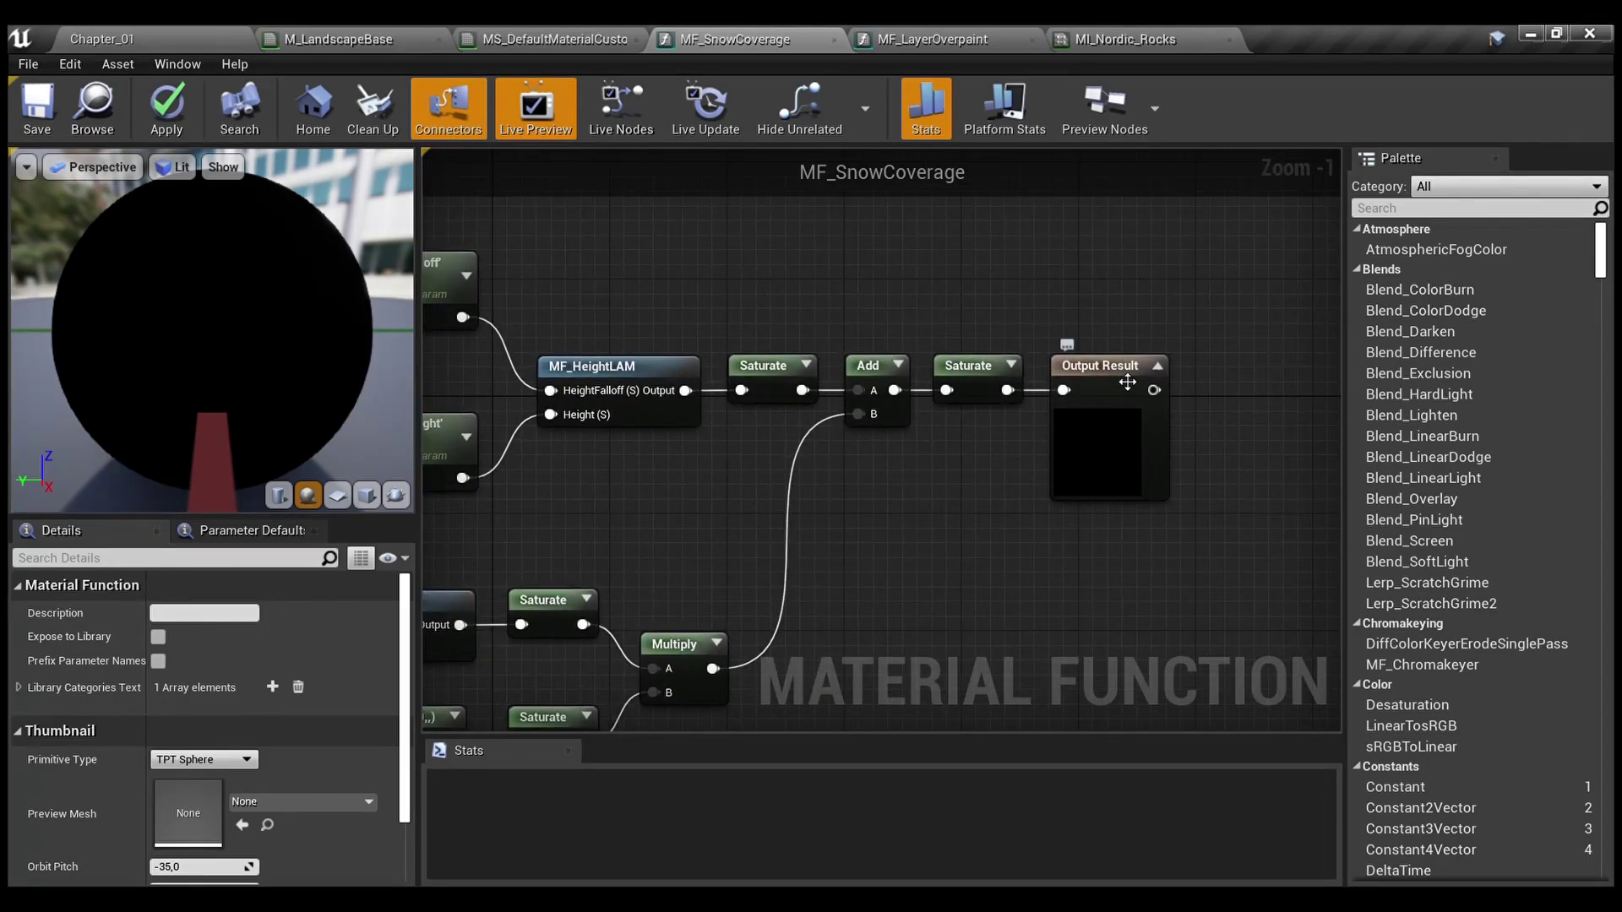
pyautogui.moveTo(936, 434); pyautogui.dragTo(1077, 366, button='right')
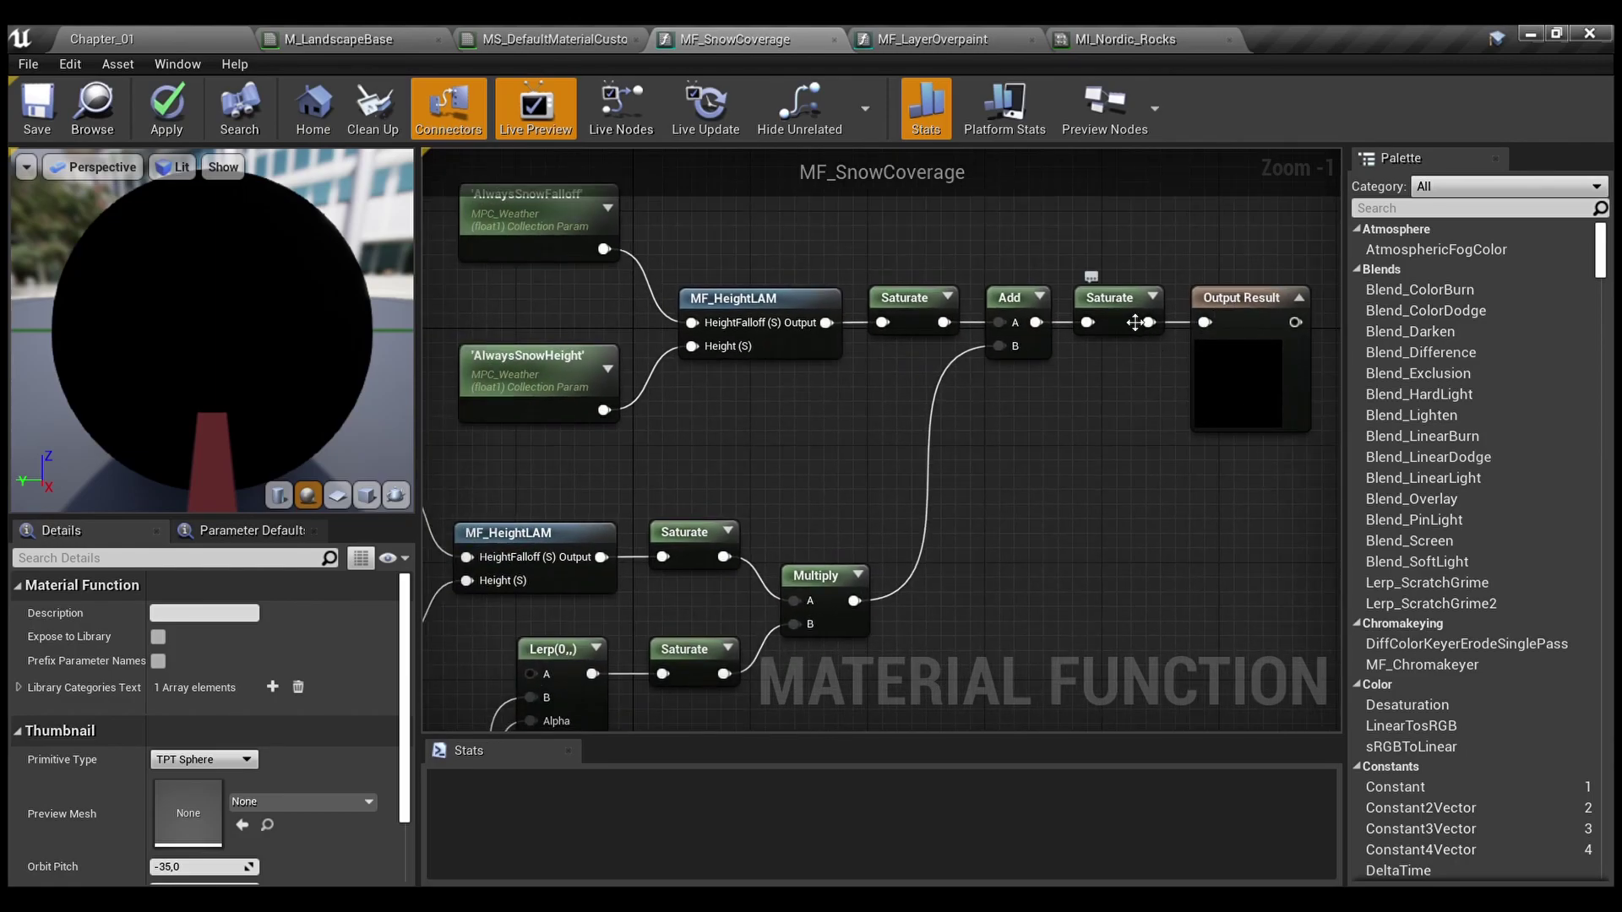
pyautogui.scroll(-3, 1135, 322)
pyautogui.moveTo(471, 211); pyautogui.dragTo(1197, 626)
pyautogui.click(1012, 545)
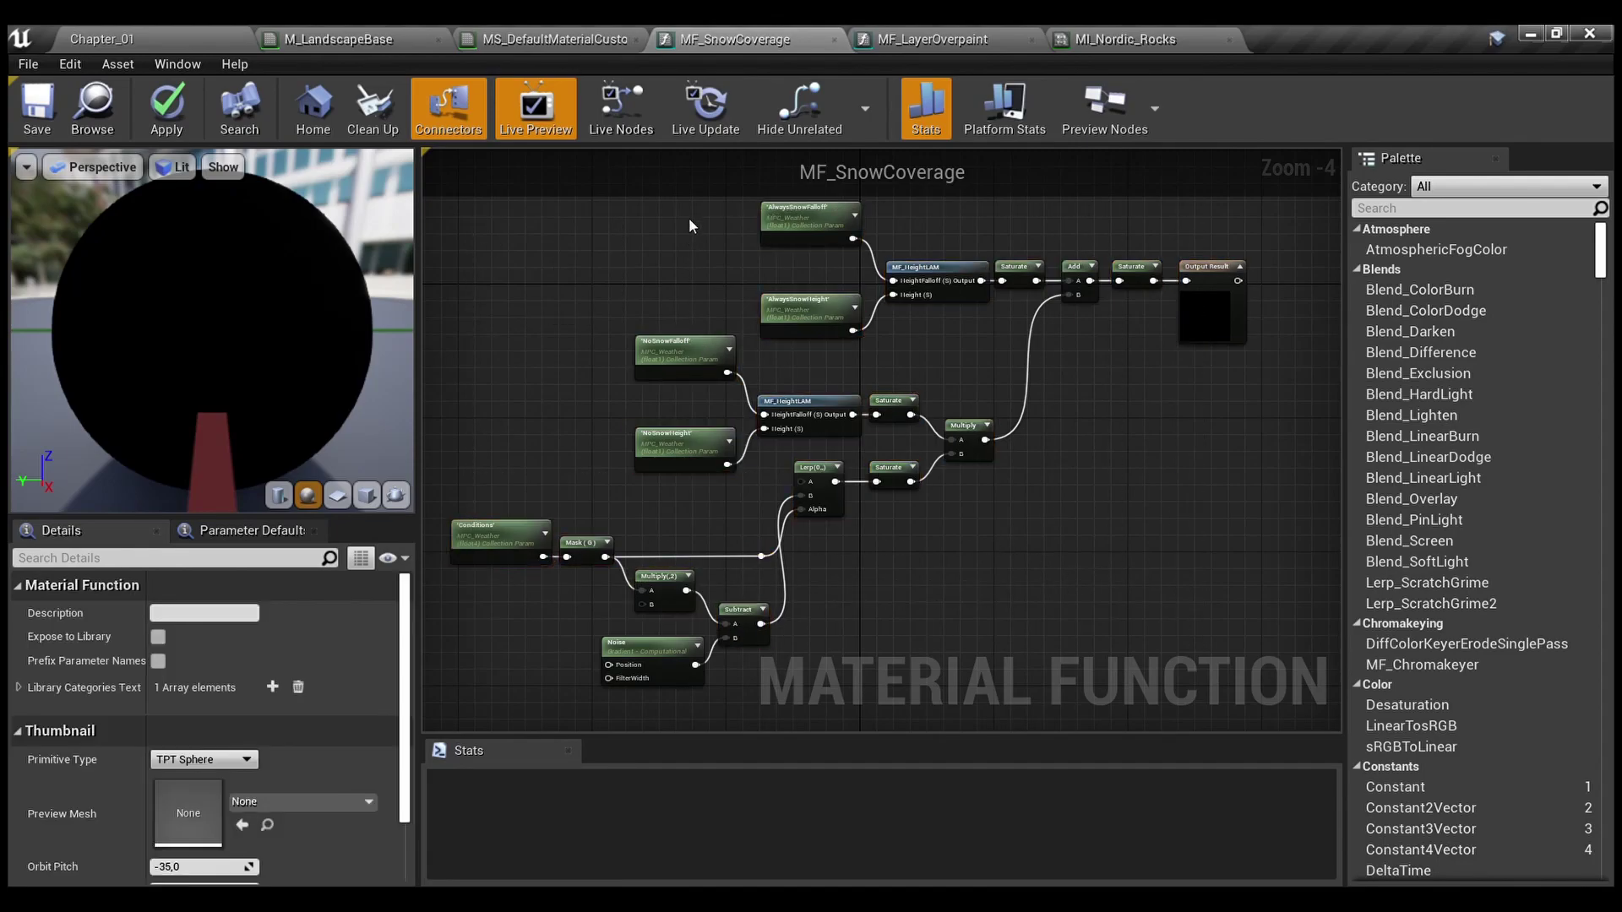
# Inspect the M_LandscapeBase graph for where MF_SnowCoverage drives the layer blend between the ground layers and ML_Snow
pyautogui.click(376, 35)
pyautogui.scroll(3, 806, 449)
pyautogui.moveTo(848, 408); pyautogui.dragTo(548, 446, button='right')
pyautogui.click(664, 481)
pyautogui.moveTo(987, 512); pyautogui.dragTo(600, 274, button='right')
pyautogui.moveTo(1153, 667); pyautogui.dragTo(882, 469, button='right')
pyautogui.click(883, 467)
pyautogui.click(895, 687)
pyautogui.moveTo(791, 543); pyautogui.dragTo(1339, 730, button='right')
pyautogui.moveTo(947, 351); pyautogui.dragTo(1029, 483, button='right')
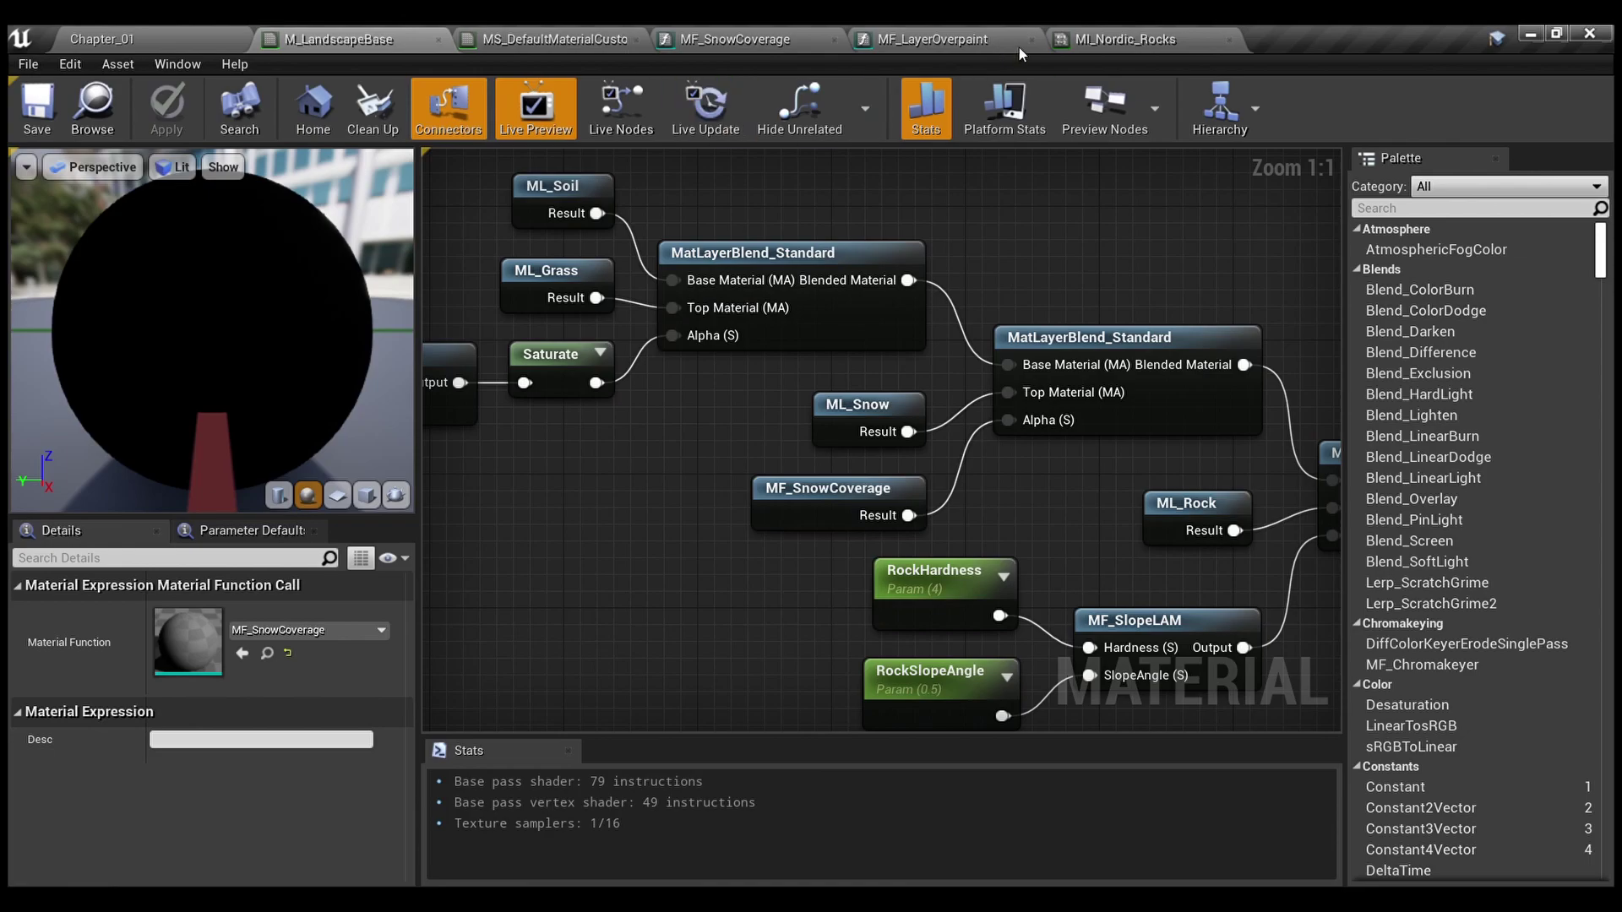
# Return to MF_SnowCoverage and review the Noise node's settings together with the branches leading toward the output
pyautogui.click(764, 41)
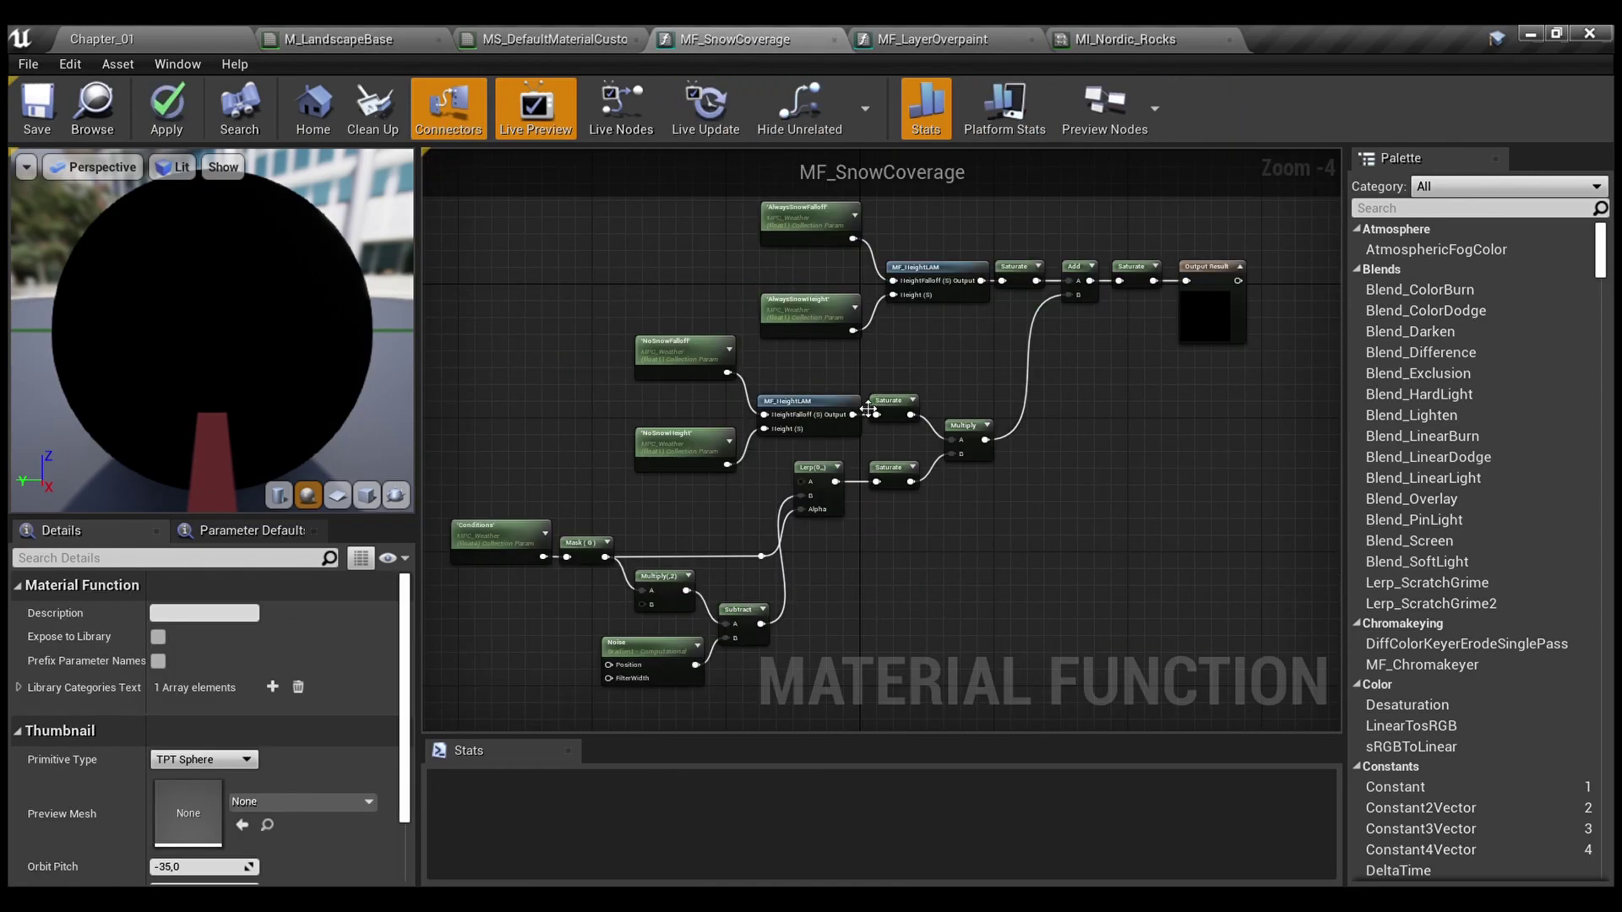
pyautogui.scroll(2, 896, 358)
pyautogui.moveTo(896, 358); pyautogui.dragTo(1078, 229, button='right')
pyautogui.click(689, 671)
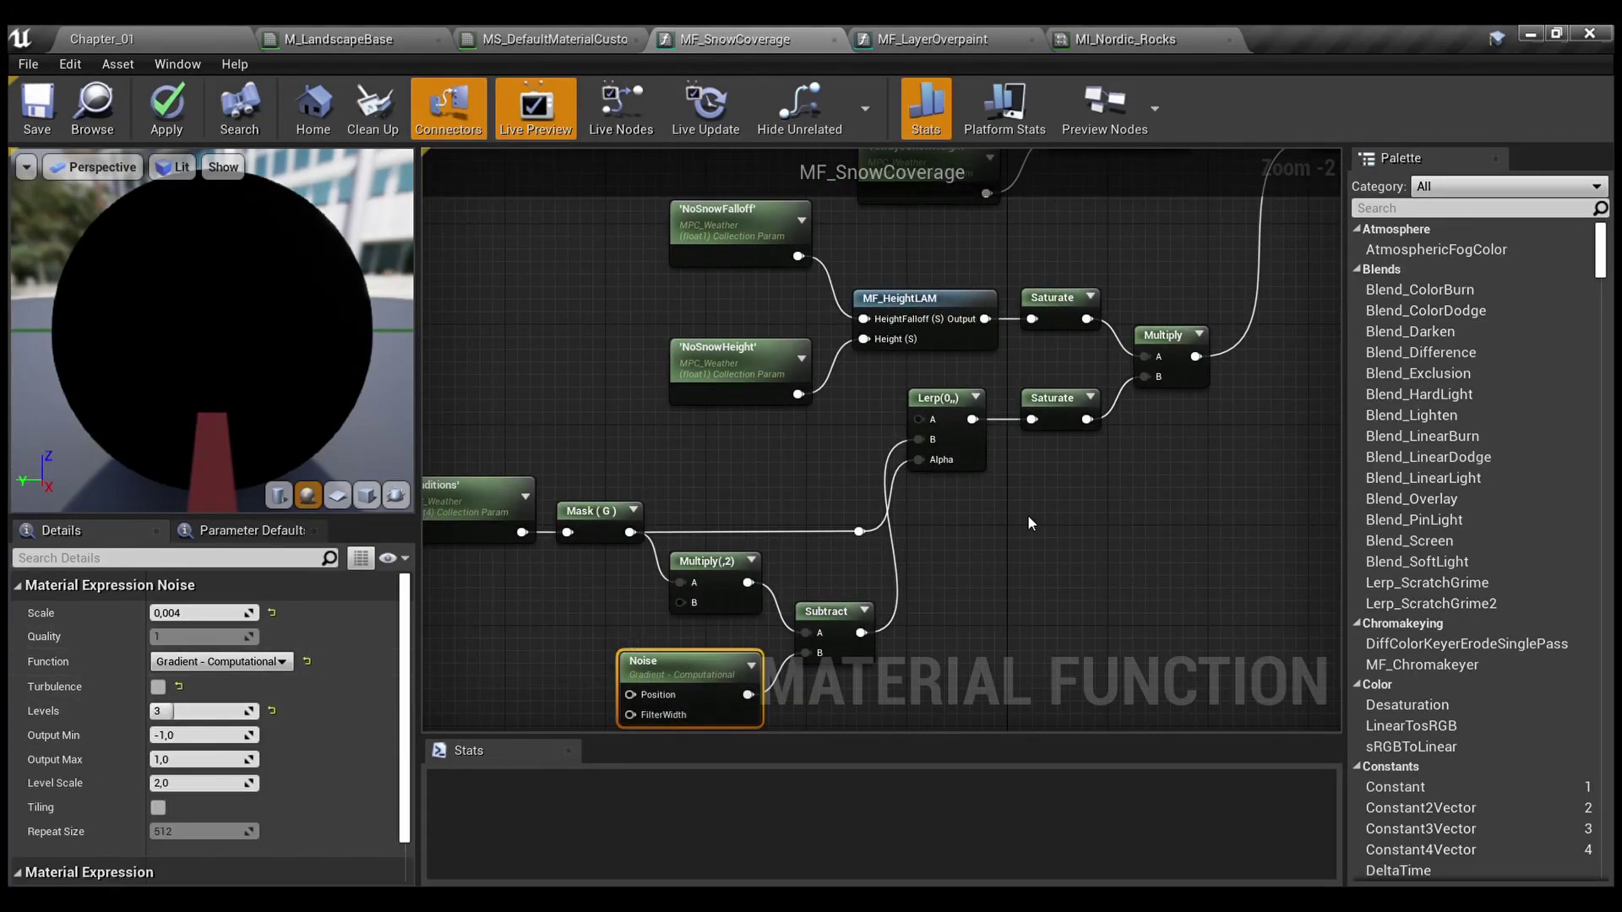
pyautogui.moveTo(1039, 495); pyautogui.dragTo(1158, 533, button='right')
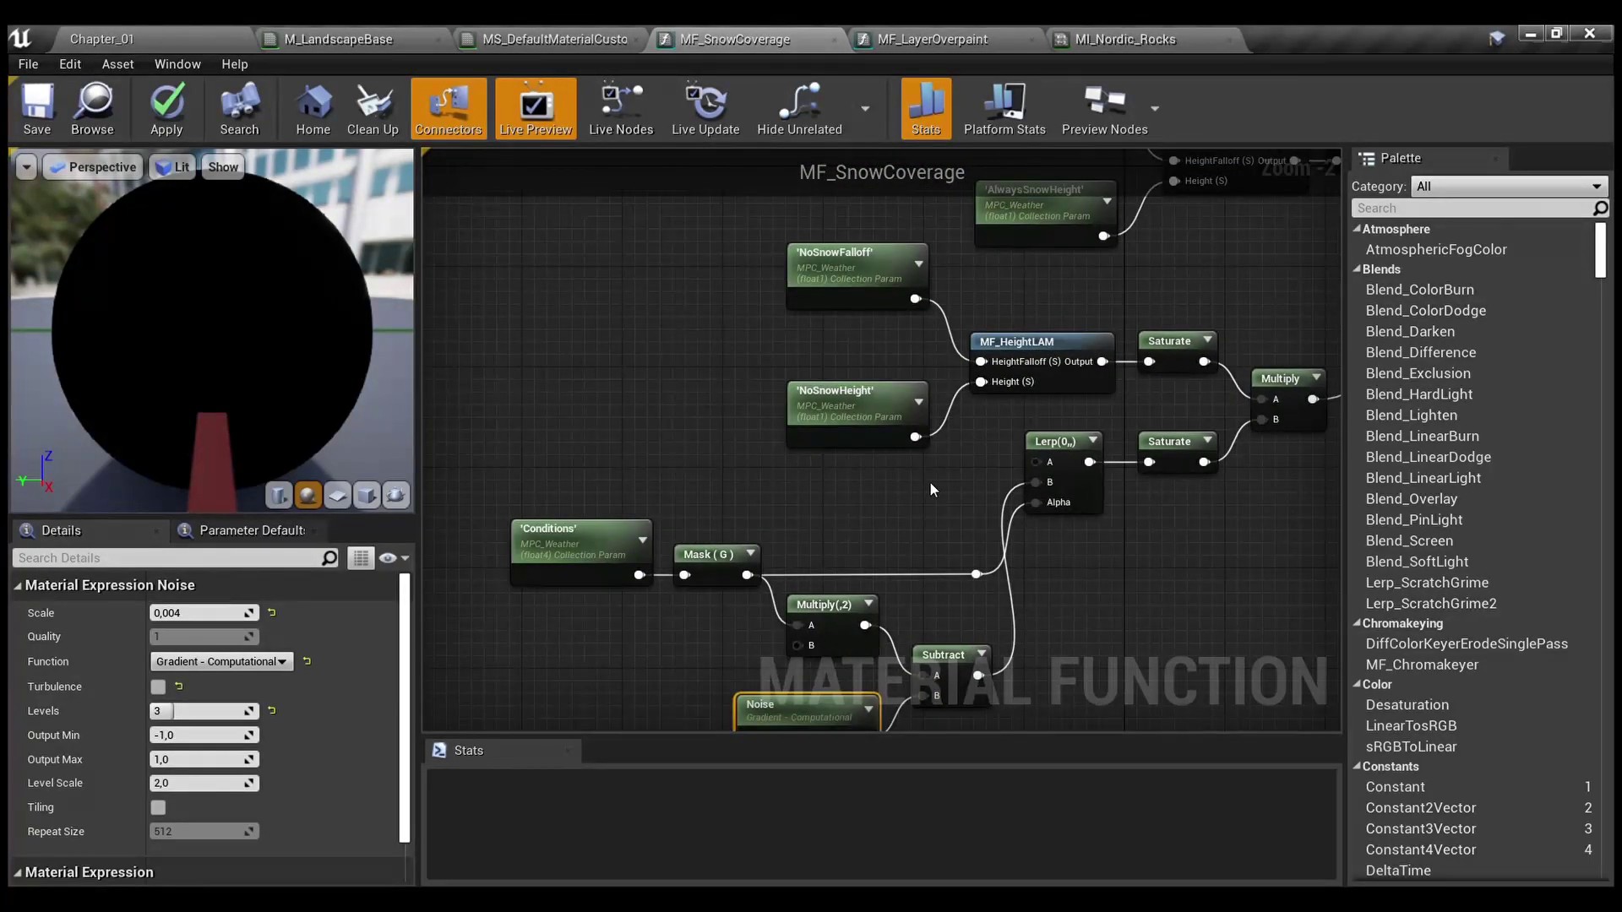
pyautogui.moveTo(719, 572)
pyautogui.moveTo(1181, 290); pyautogui.dragTo(972, 481, button='right')
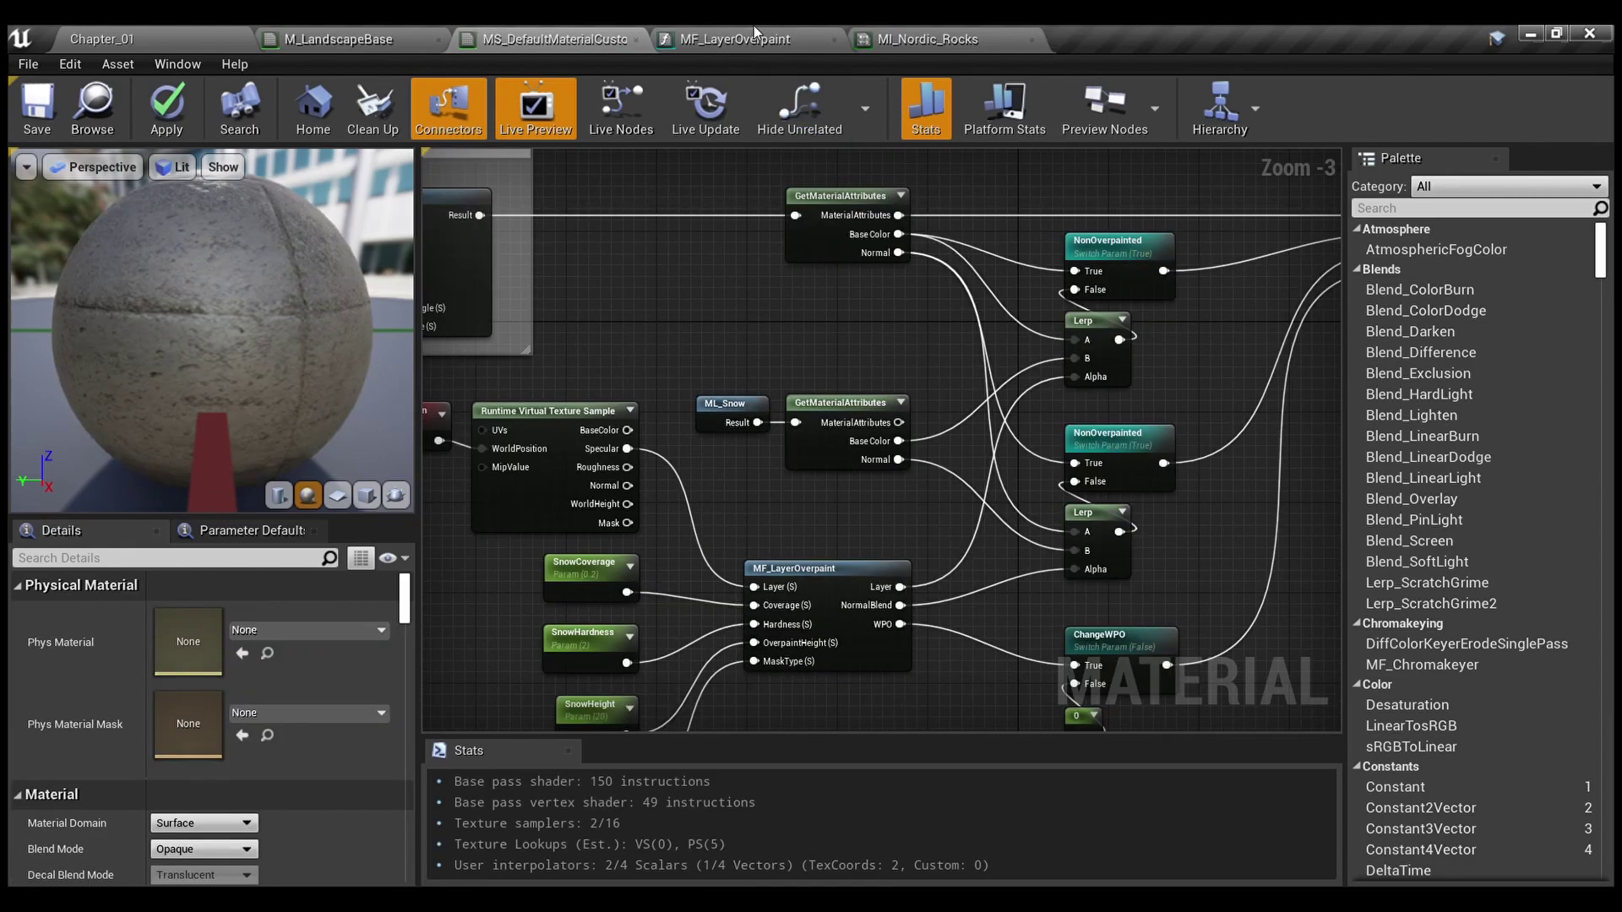
# Open the MF_LayerOverpaint function and review its complete node network from the inputs to the three outputs
pyautogui.click(754, 36)
pyautogui.moveTo(980, 252); pyautogui.dragTo(977, 214, button='right')
pyautogui.scroll(-1, 1035, 317)
pyautogui.moveTo(1116, 320); pyautogui.dragTo(1023, 342, button='right')
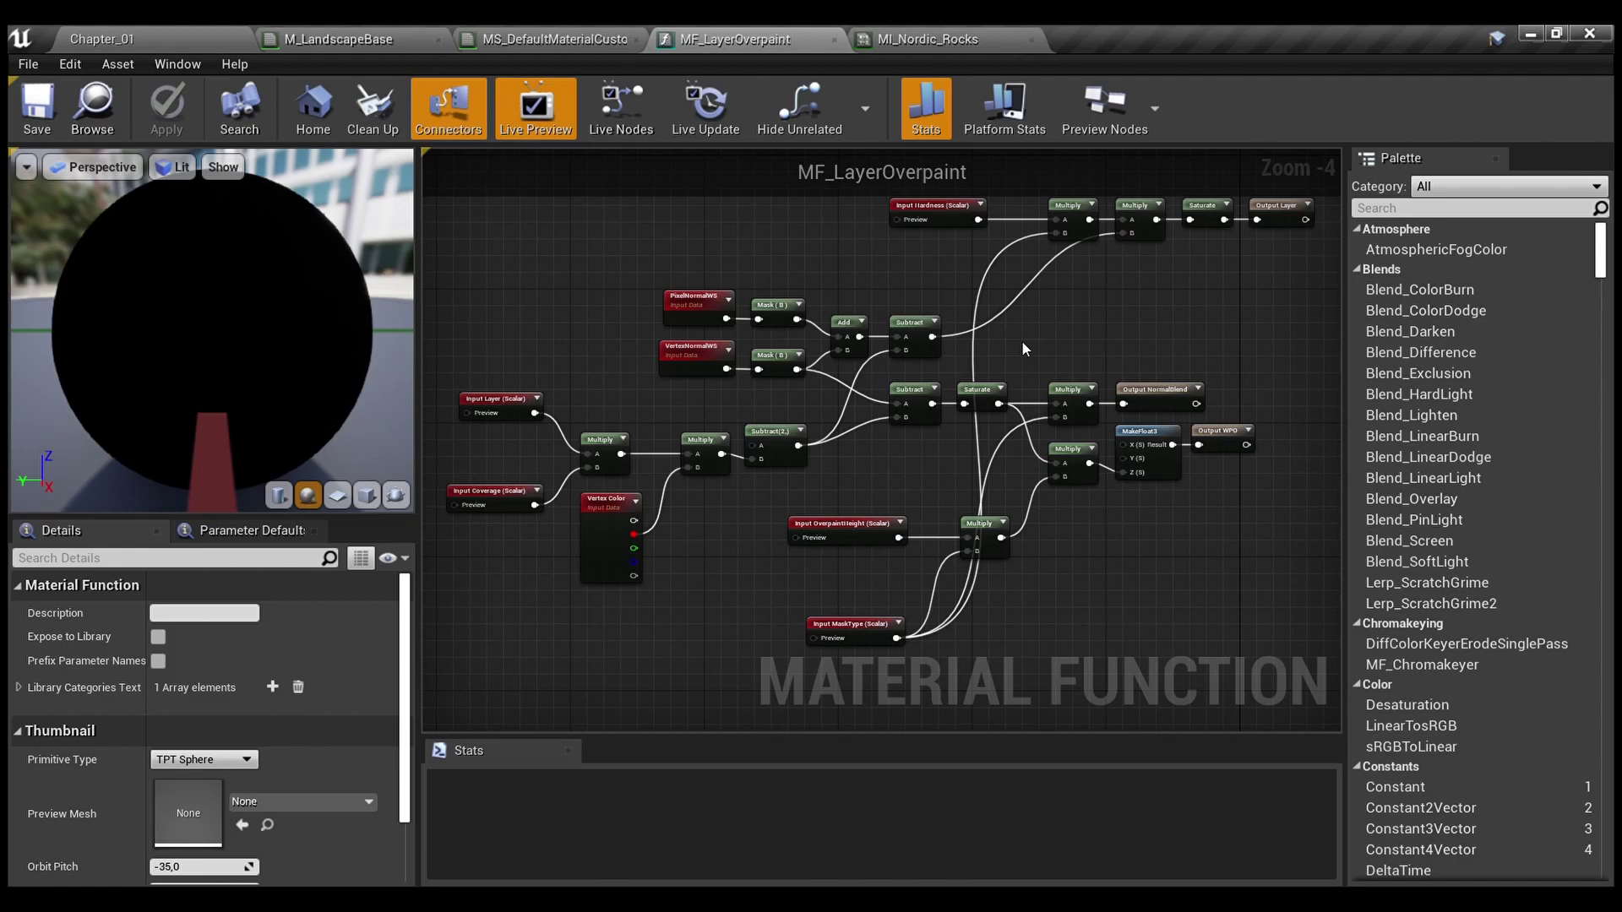
pyautogui.moveTo(1021, 341); pyautogui.dragTo(990, 363, button='right')
pyautogui.scroll(1, 989, 371)
pyautogui.scroll(-1, 1133, 358)
pyautogui.scroll(-1, 1093, 322)
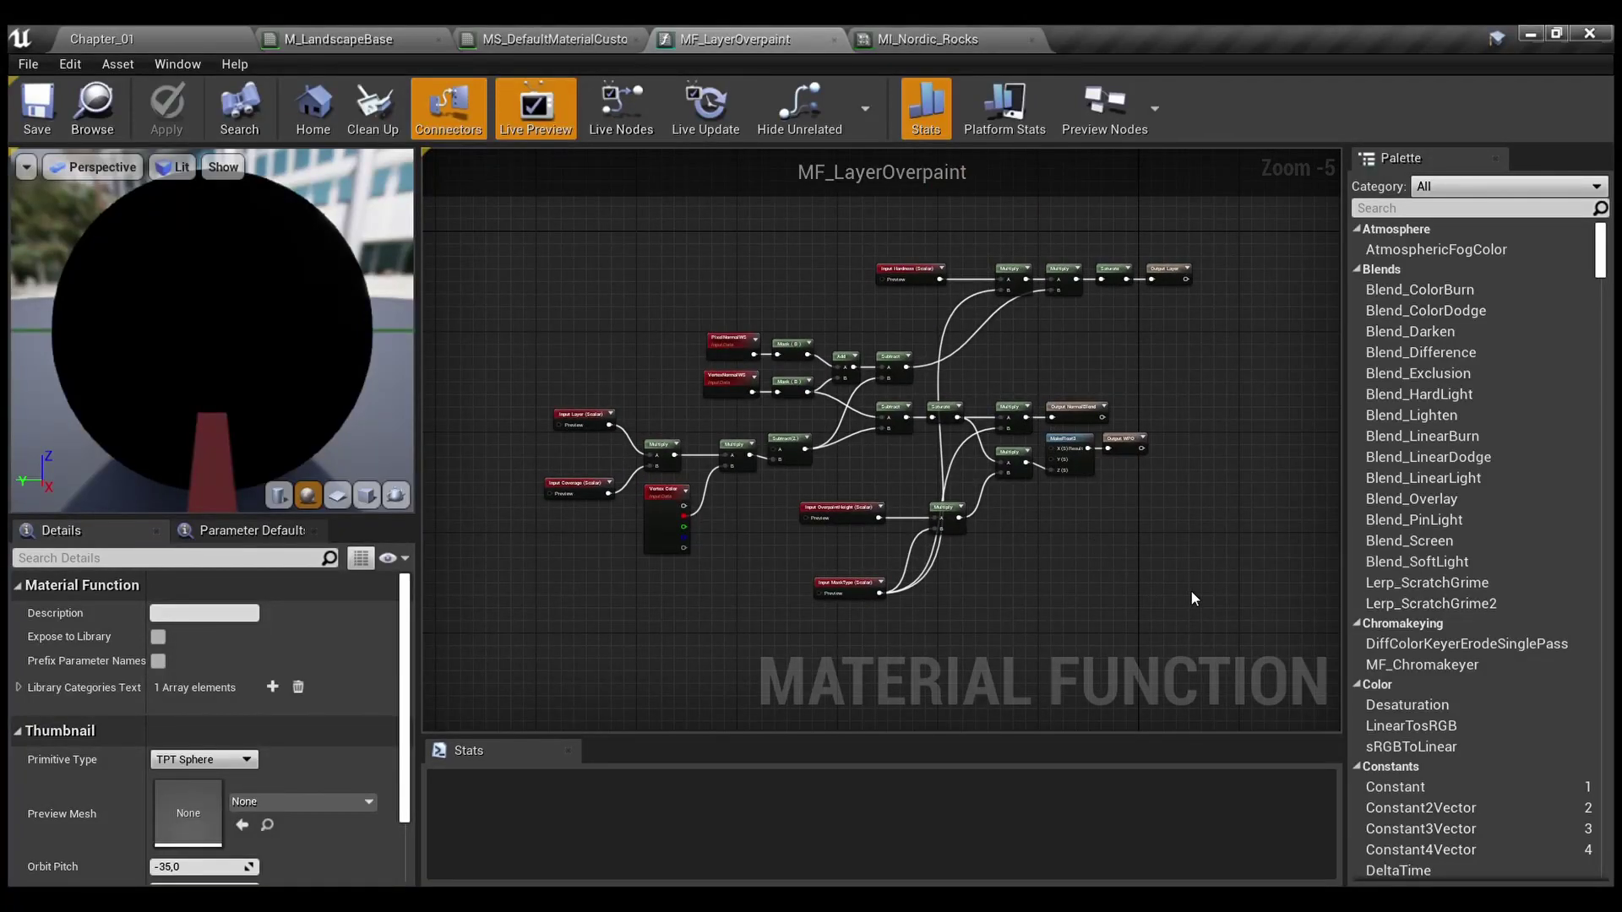
pyautogui.moveTo(1204, 625); pyautogui.dragTo(517, 227)
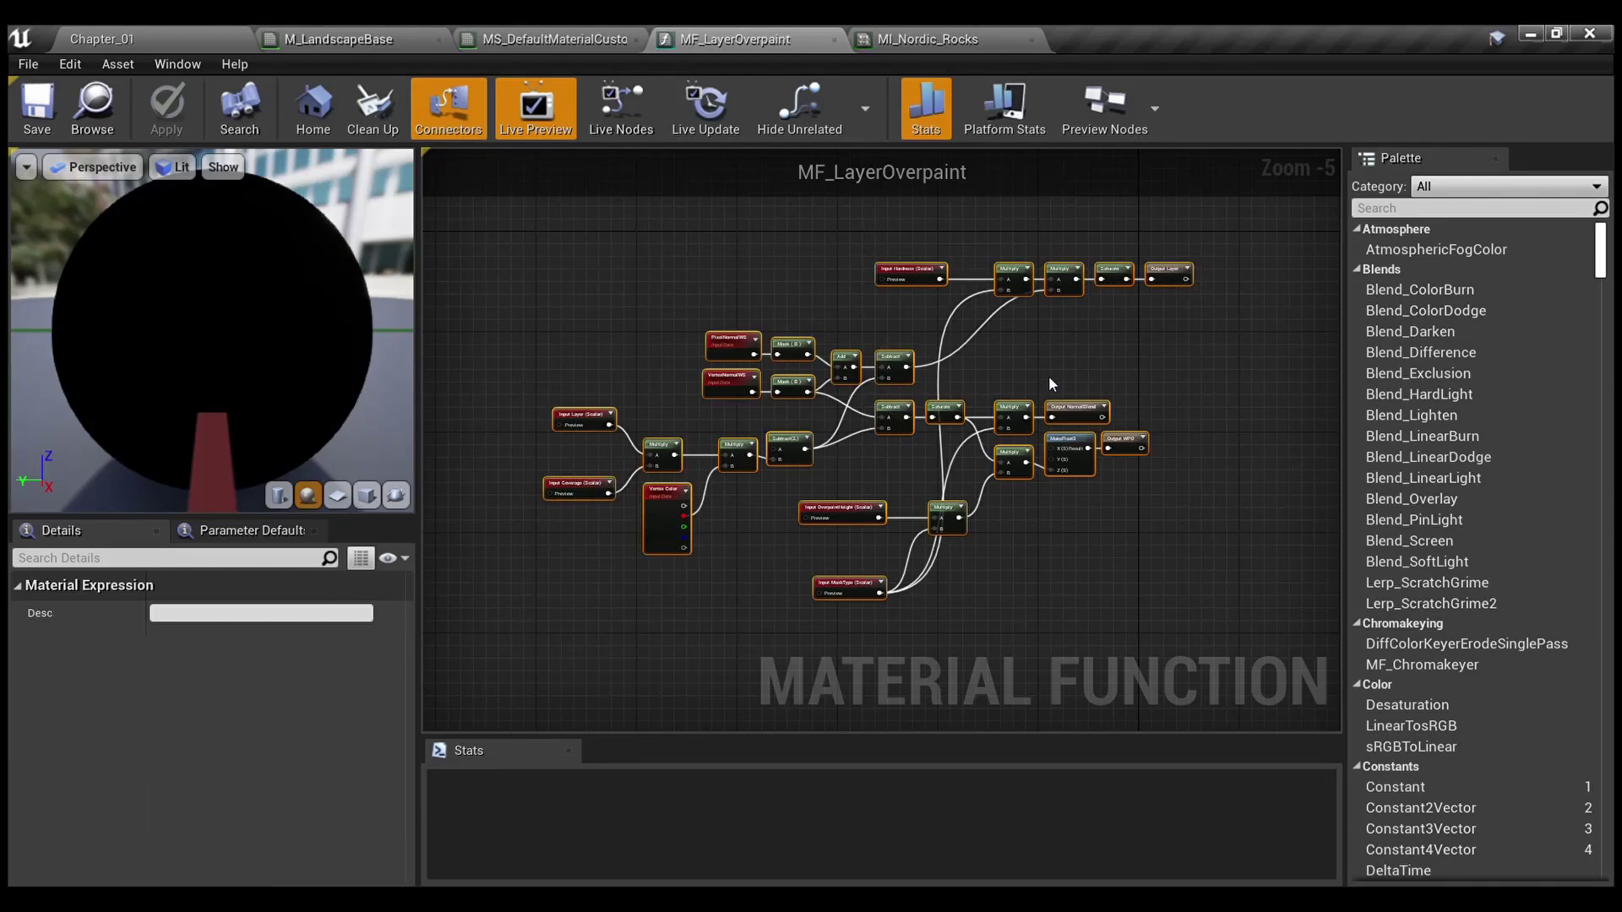
# Return to the MS_DefaultMaterialCustom graph and examine the MF_LayerOverpaint node with its snow parameters, virtual texture sample and outgoing connections
pyautogui.click(479, 40)
pyautogui.scroll(2, 841, 326)
pyautogui.moveTo(774, 426); pyautogui.dragTo(907, 371, button='right')
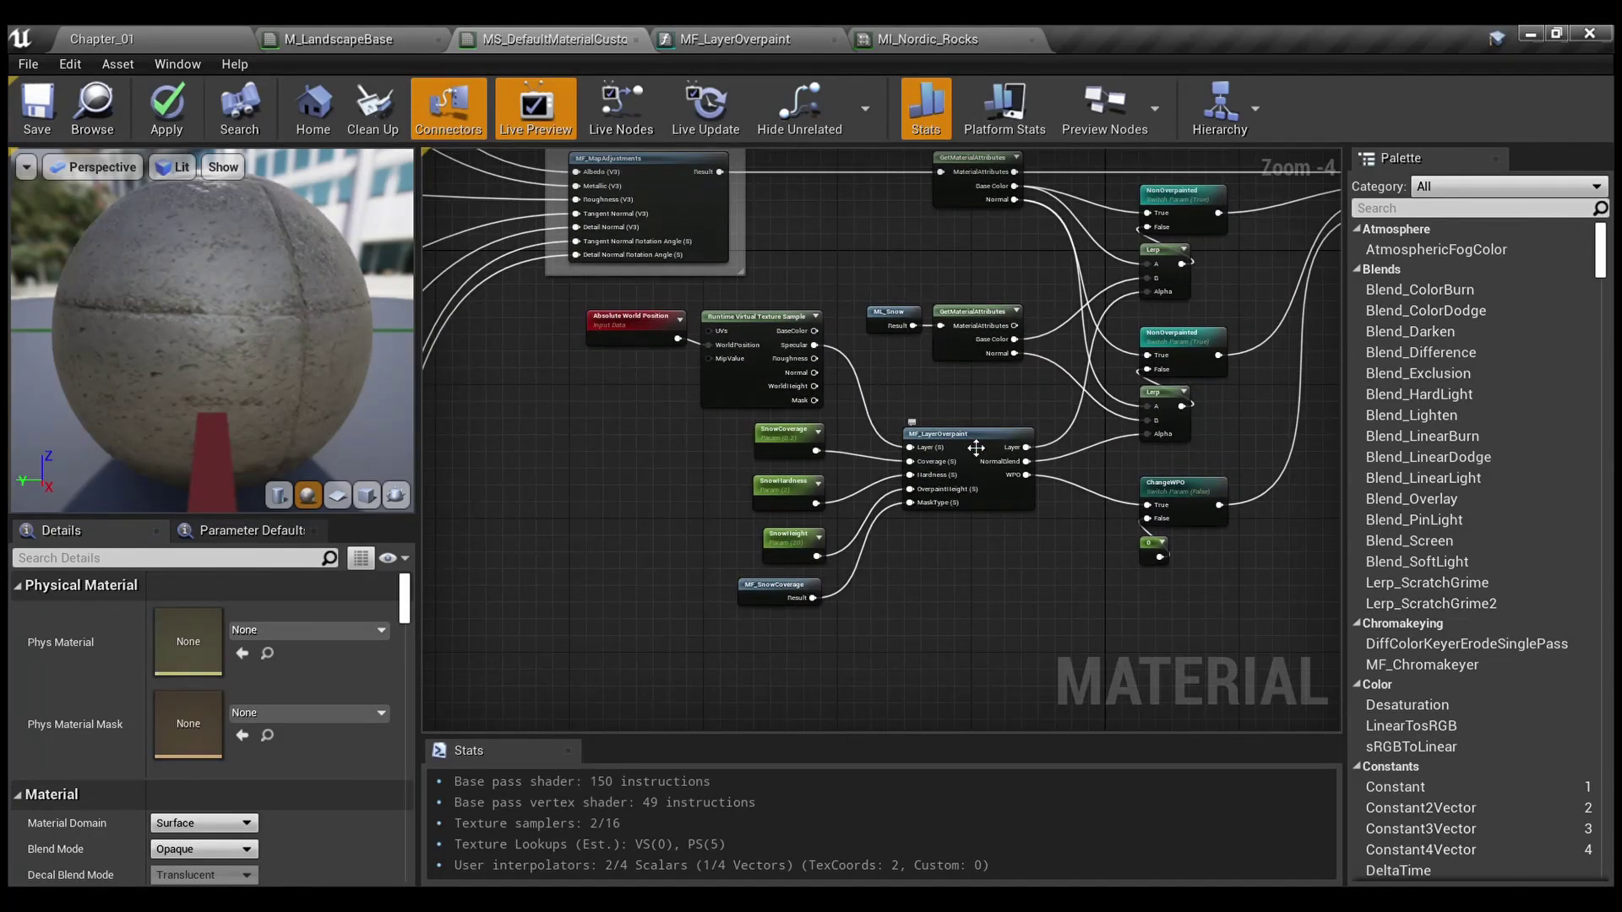
pyautogui.scroll(3, 978, 481)
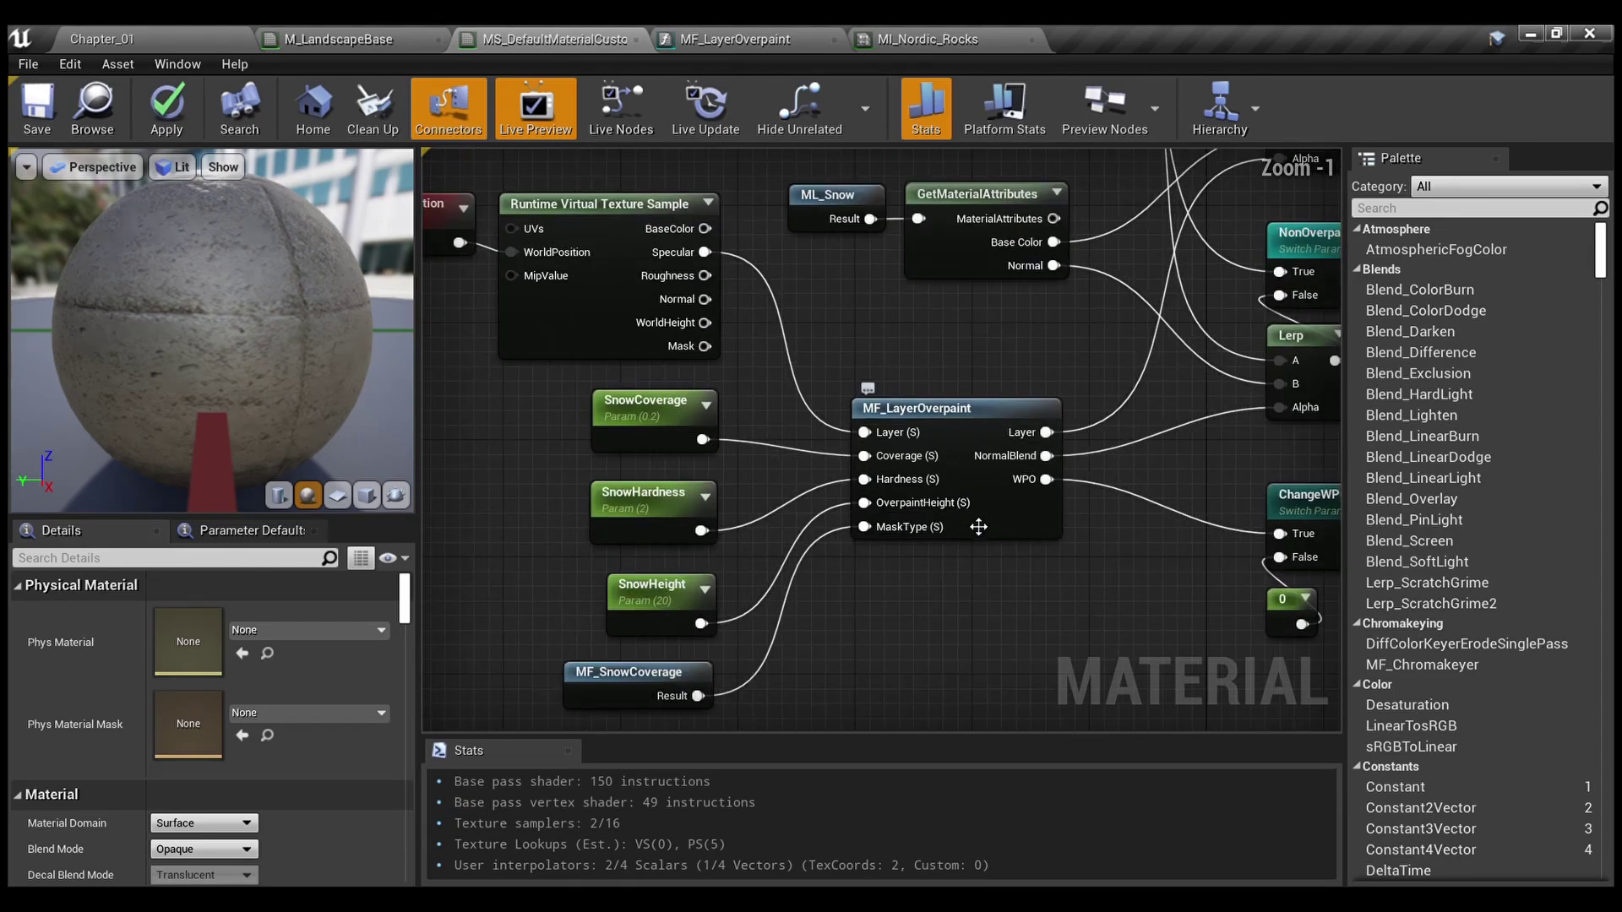
pyautogui.scroll(-3, 964, 543)
pyautogui.moveTo(946, 433); pyautogui.dragTo(965, 389, button='right')
pyautogui.scroll(3, 855, 488)
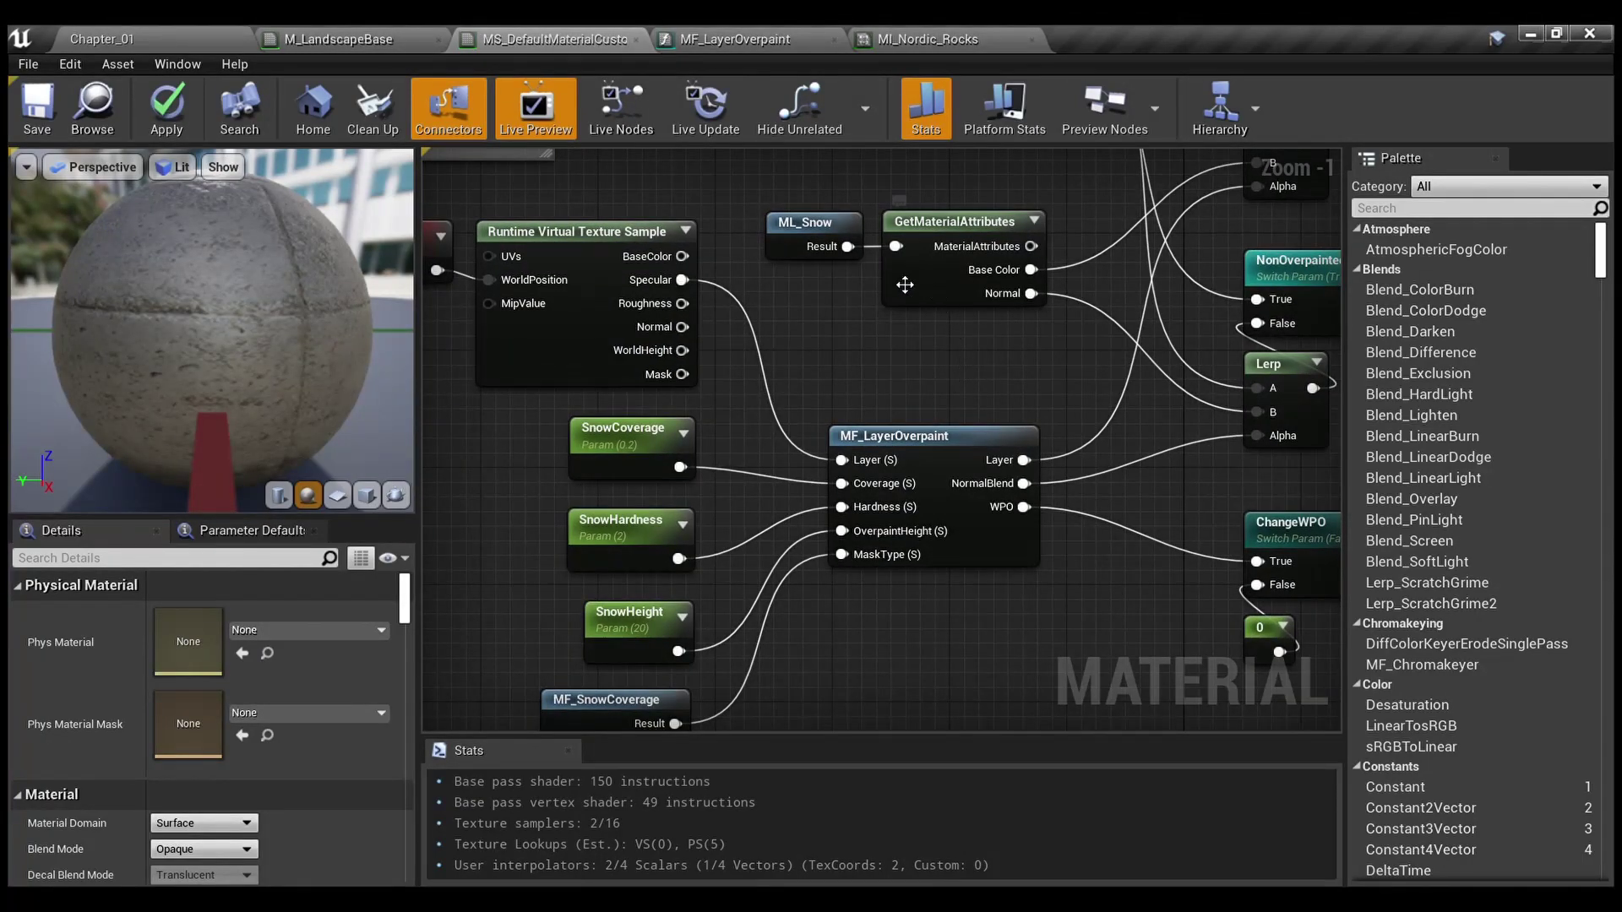
pyautogui.moveTo(845, 417); pyautogui.dragTo(953, 345, button='right')
pyautogui.moveTo(884, 253); pyautogui.dragTo(925, 294, button='right')
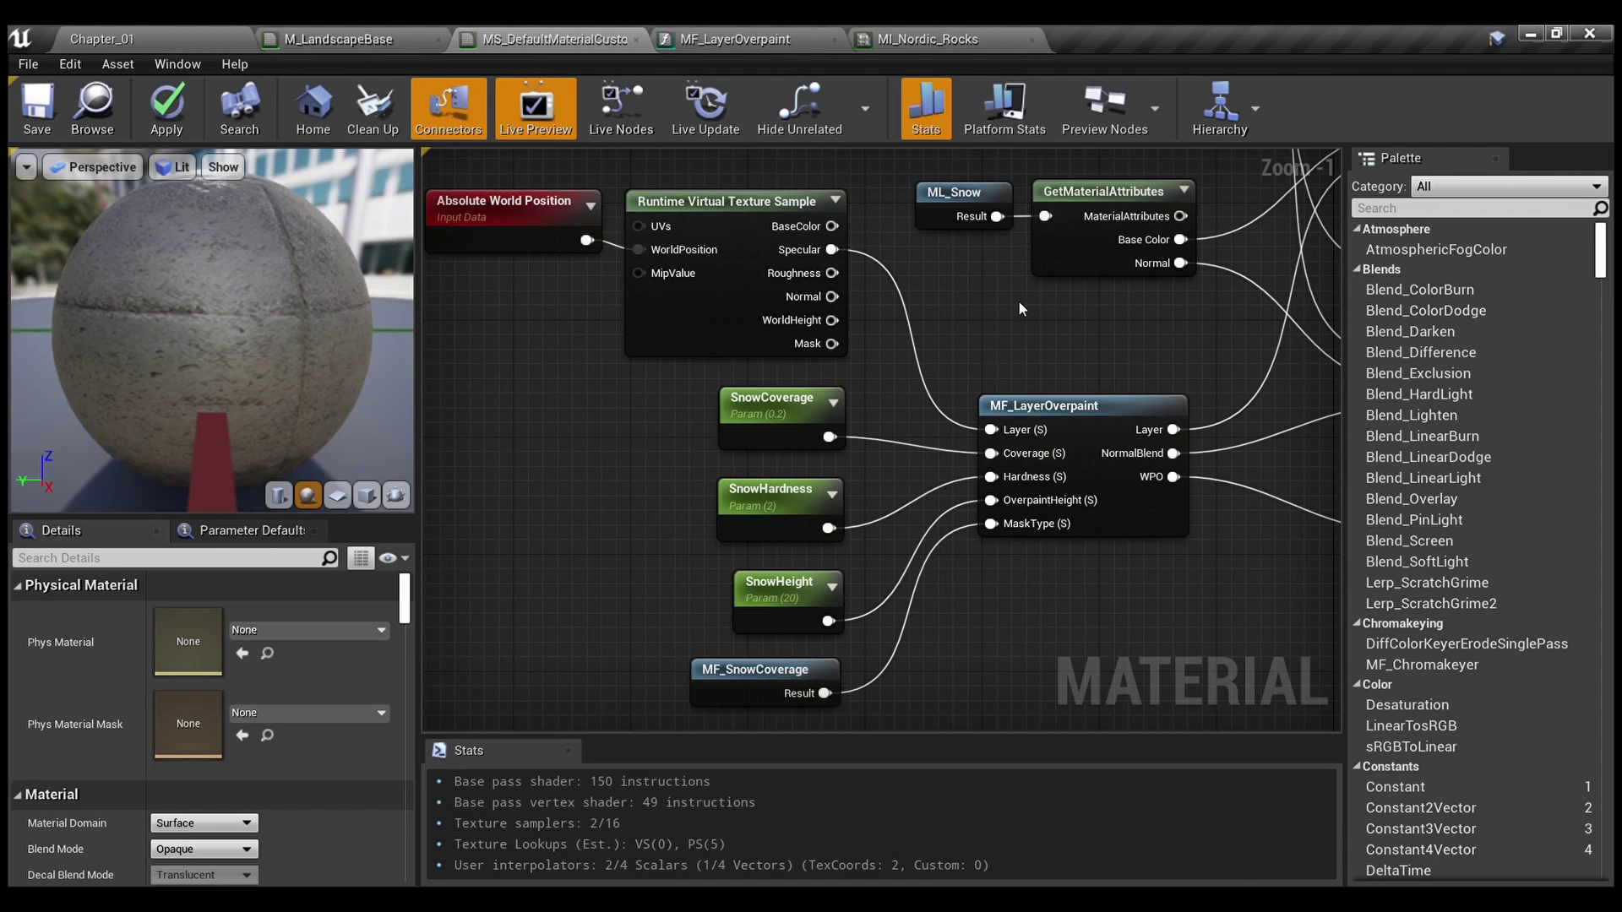
# Reopen MF_LayerOverpaint and trace its path from the Layer and Coverage inputs through the normal masks and Subtract nodes to Output Layer
pyautogui.click(767, 33)
pyautogui.click(872, 323)
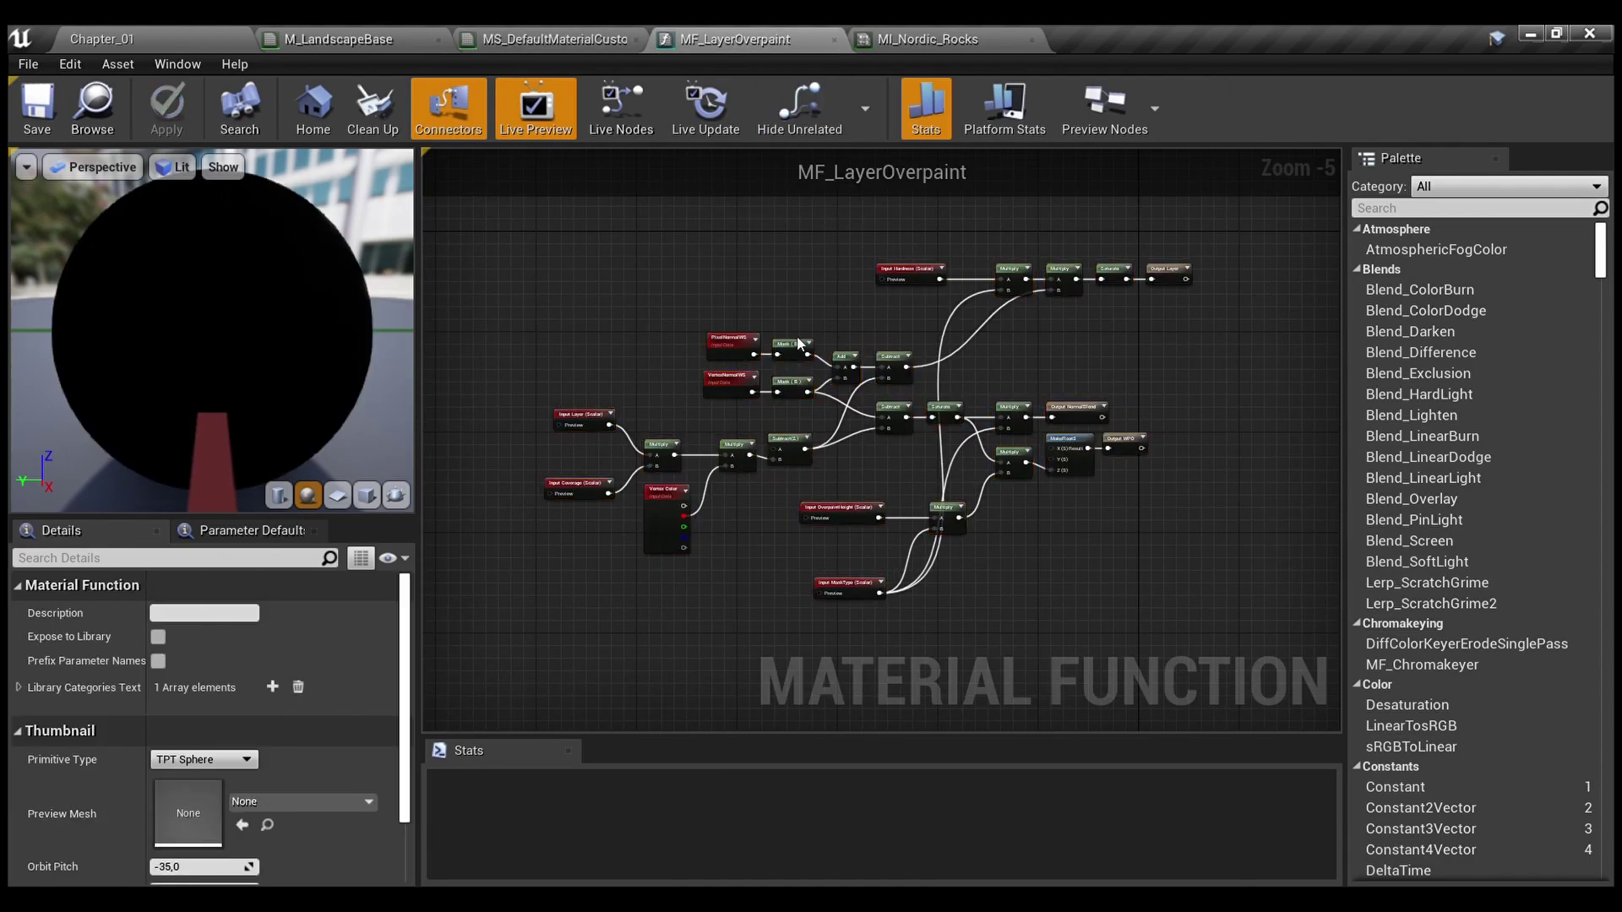
pyautogui.scroll(4, 812, 337)
pyautogui.moveTo(757, 321); pyautogui.dragTo(423, 431, button='right')
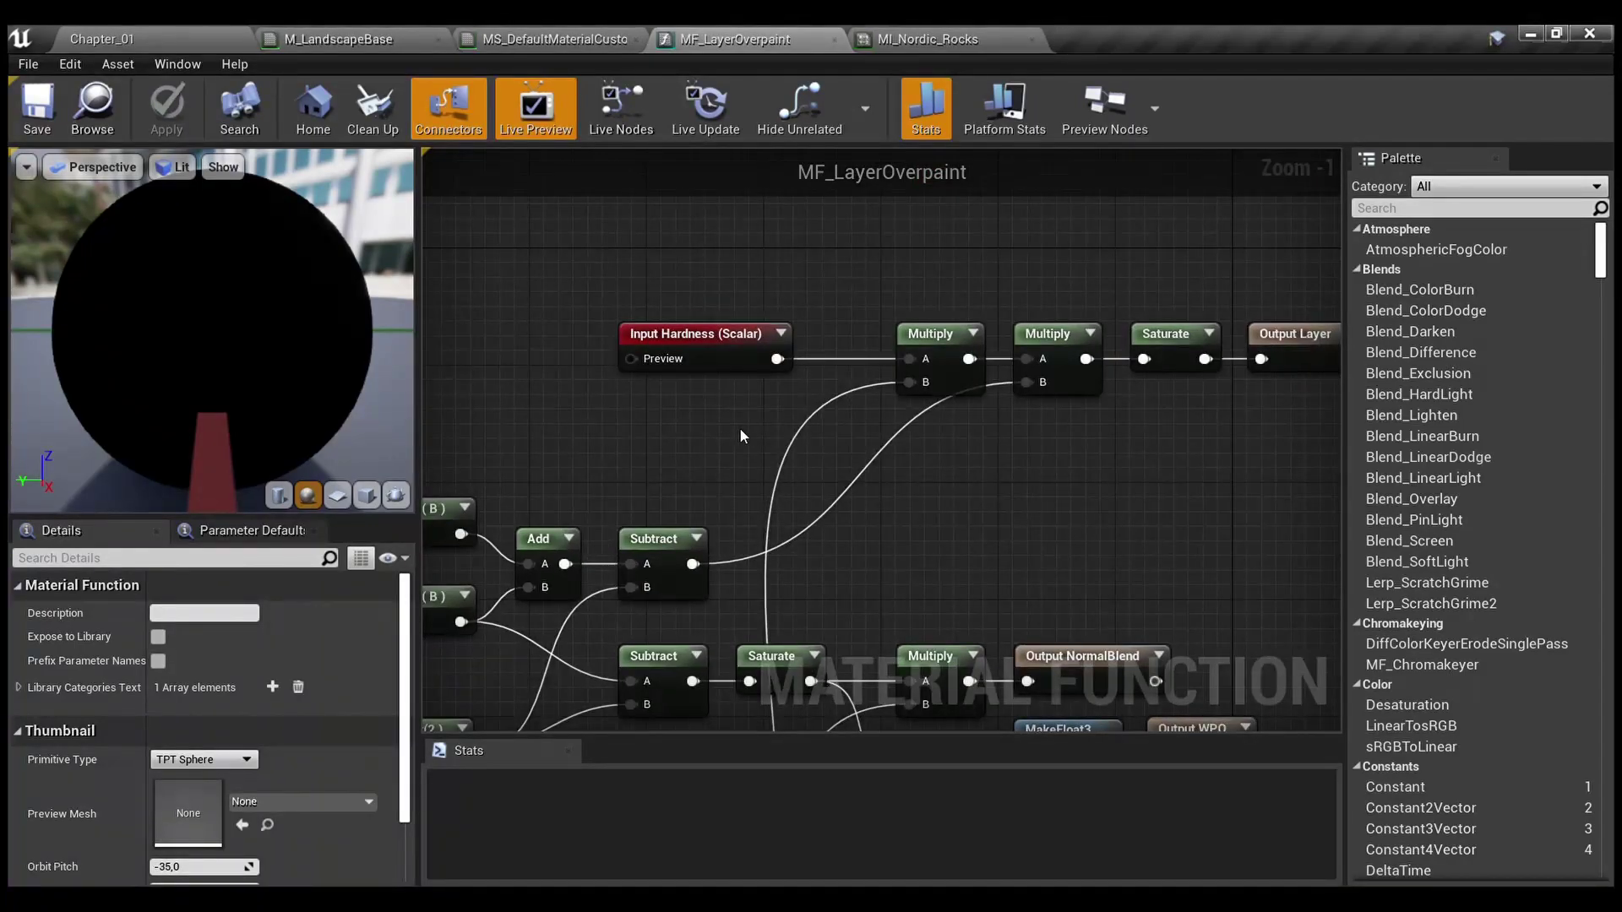
pyautogui.moveTo(1007, 451); pyautogui.dragTo(1085, 343, button='right')
pyautogui.scroll(-1, 1071, 279)
pyautogui.moveTo(1071, 279); pyautogui.dragTo(1336, 166, button='right')
pyautogui.moveTo(830, 474); pyautogui.dragTo(998, 504, button='right')
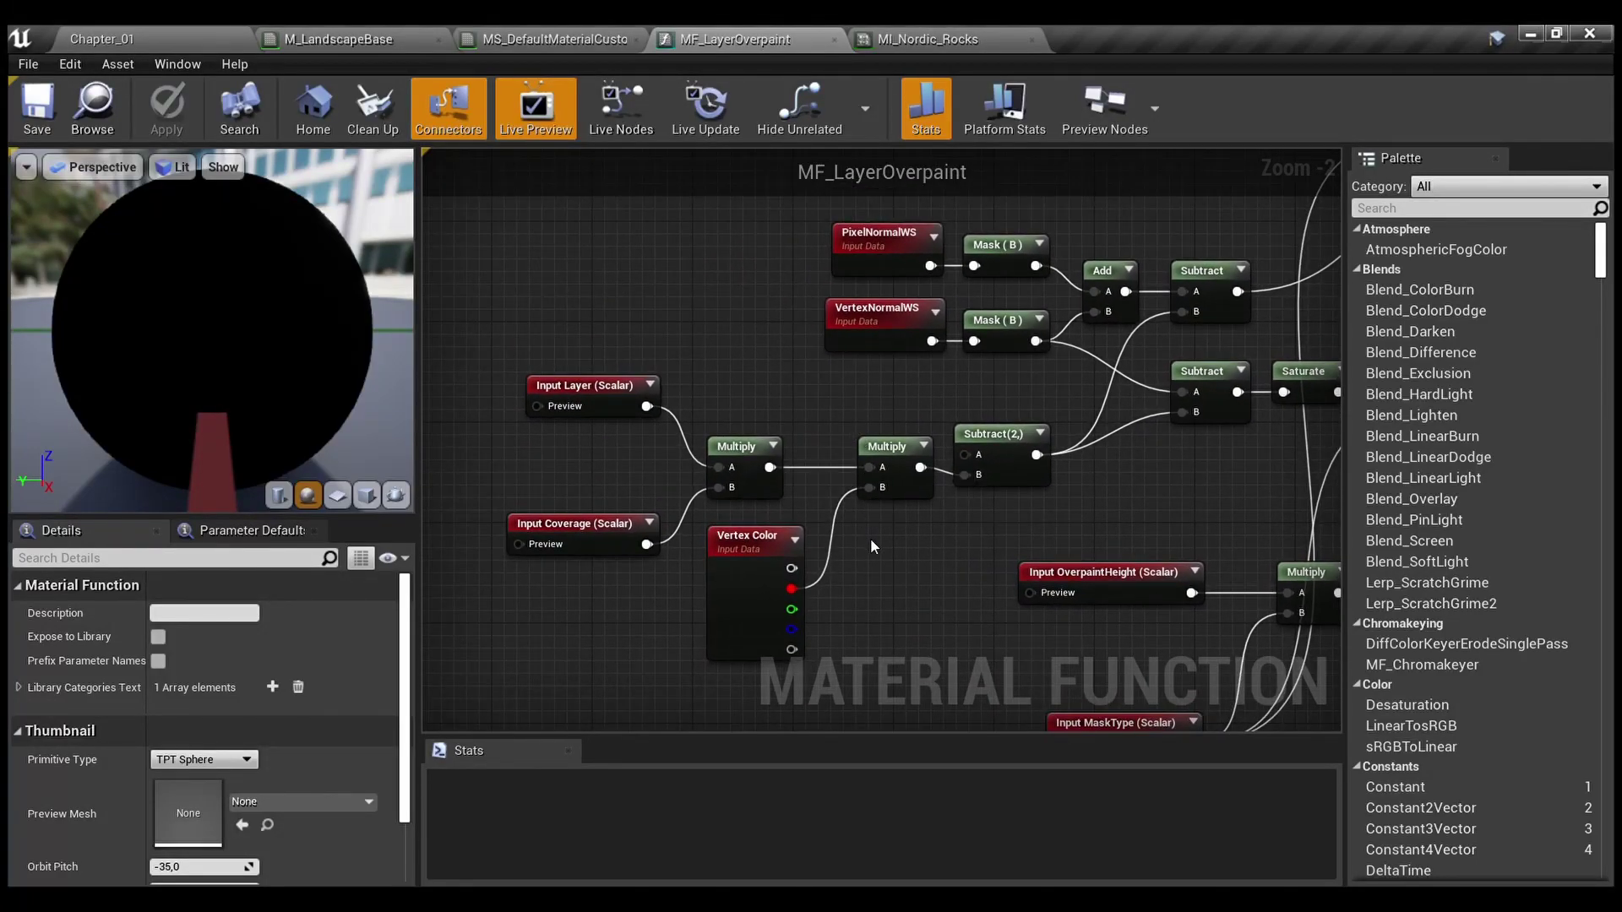
pyautogui.moveTo(1032, 517); pyautogui.dragTo(909, 589, button='right')
pyautogui.moveTo(1078, 571); pyautogui.dragTo(786, 558, button='right')
pyautogui.moveTo(1010, 380); pyautogui.dragTo(895, 549, button='right')
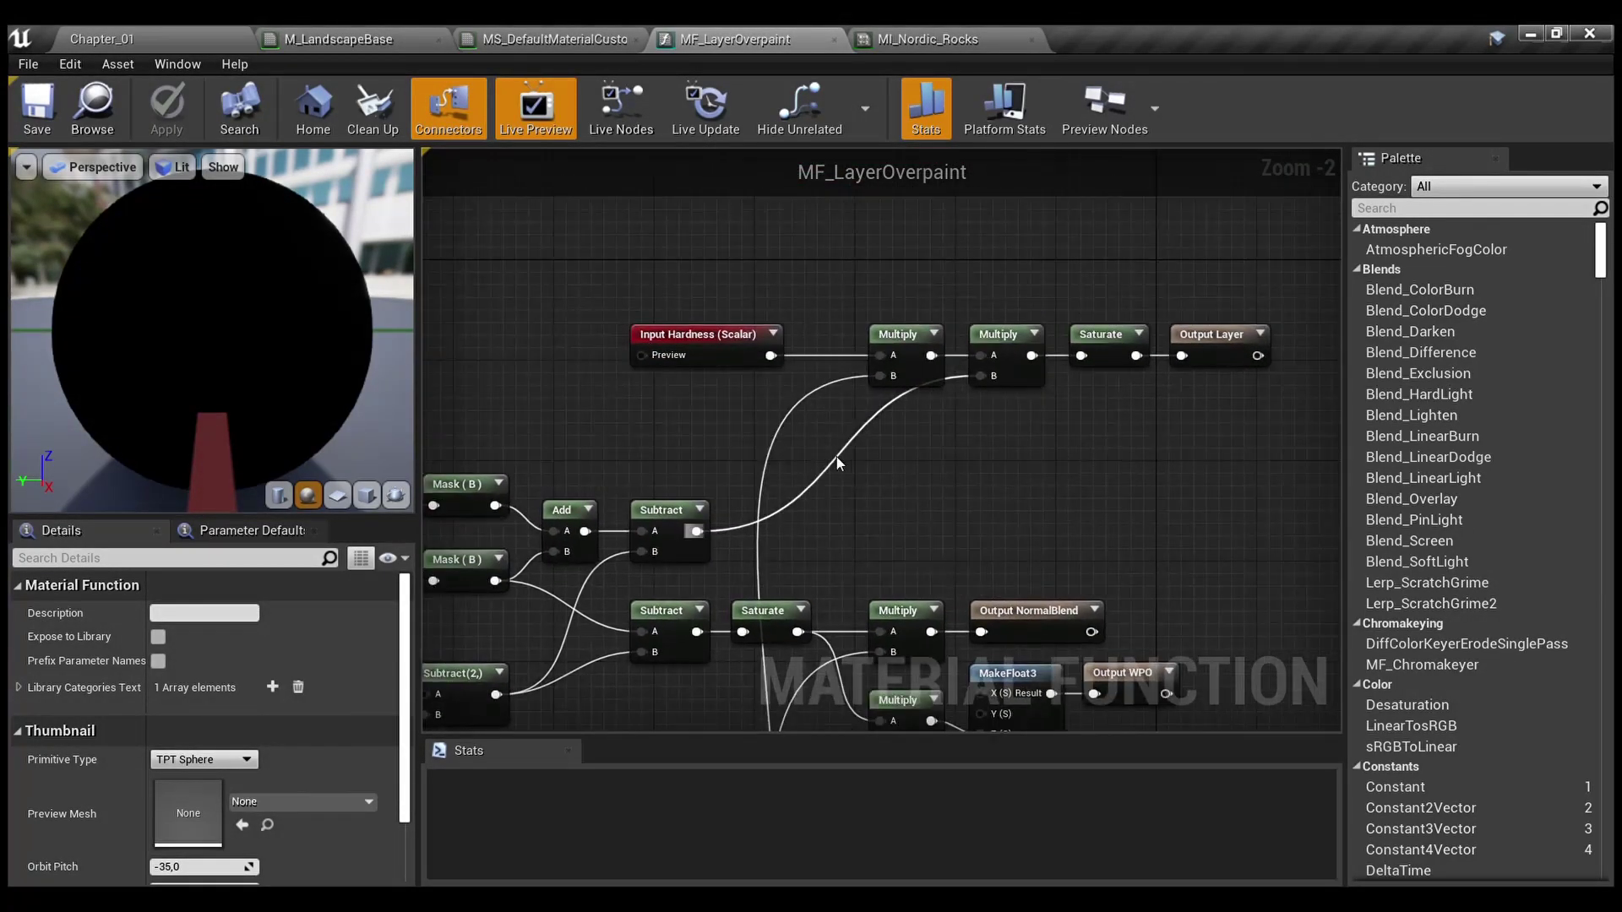
# Inspect the settings of the Input Layer node at the start of the graph
pyautogui.scroll(2, 929, 456)
pyautogui.moveTo(532, 606); pyautogui.dragTo(1023, 292, button='right')
pyautogui.moveTo(732, 328); pyautogui.dragTo(1183, 272, button='right')
pyautogui.click(743, 316)
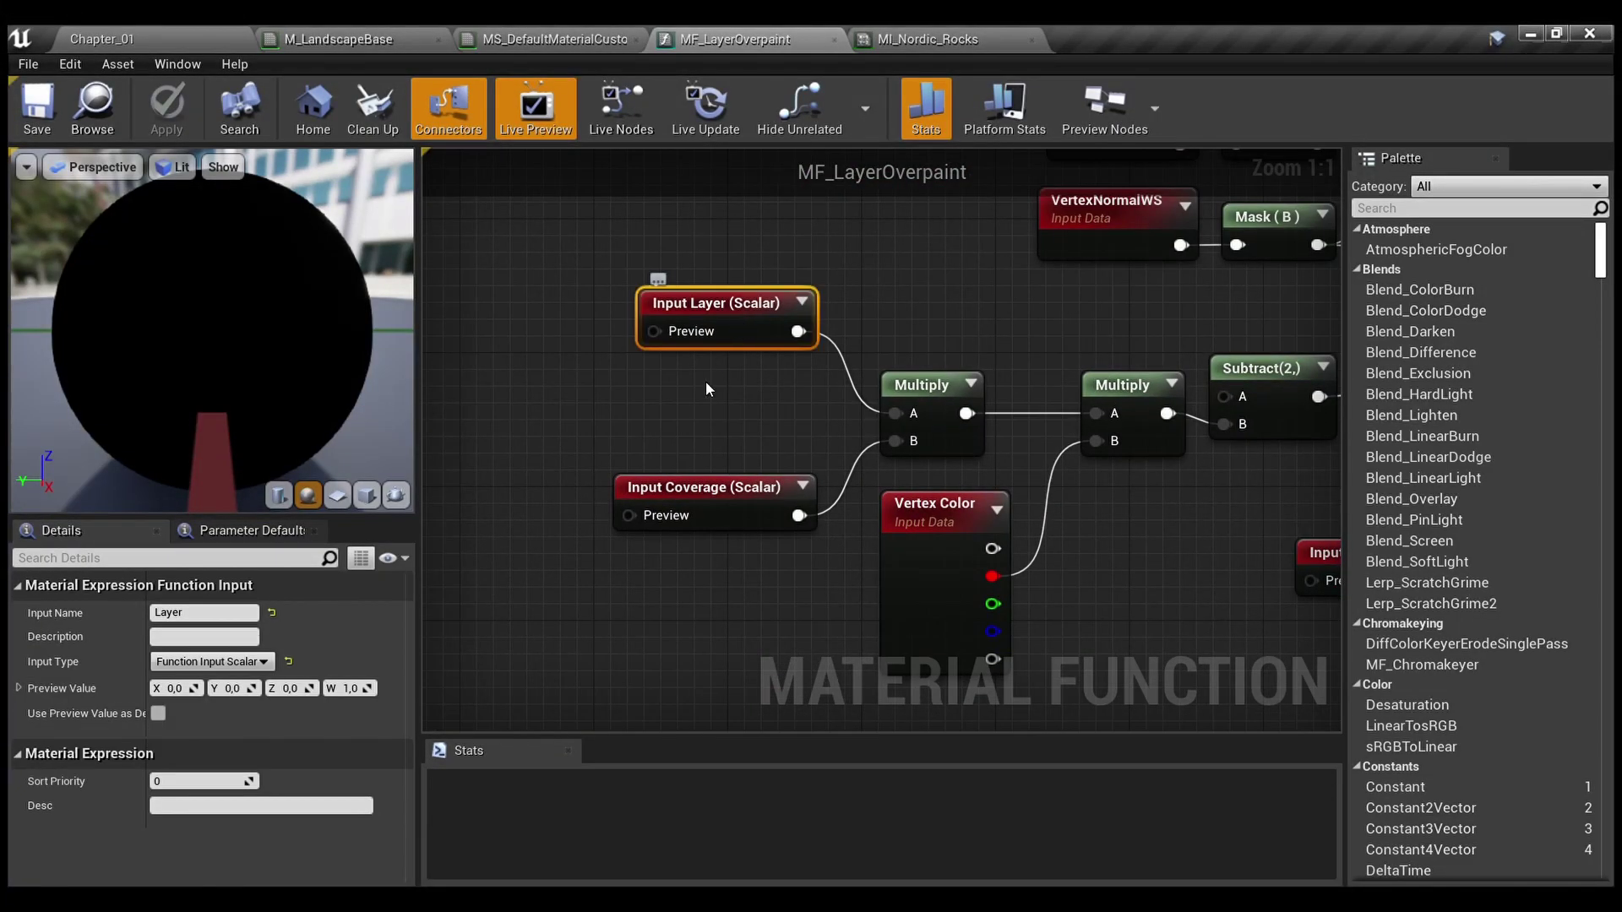
pyautogui.click(737, 570)
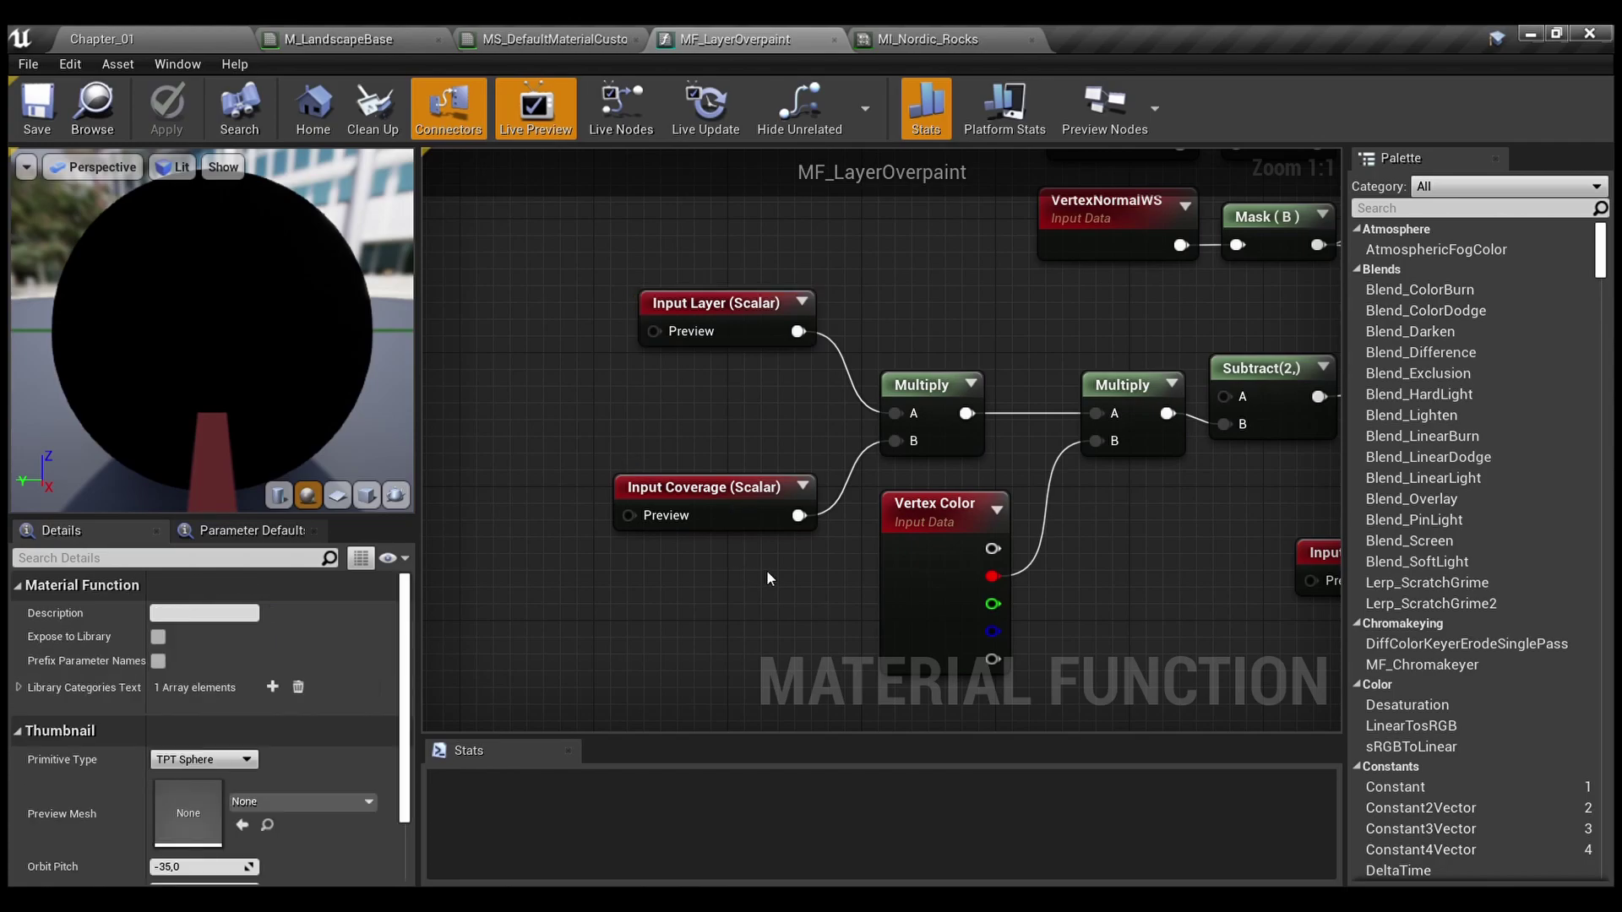
# Select the function's scalar input nodes together, including Coverage, Layer, OverpaintHeight and Hardness, to point out all inputs
pyautogui.click(732, 499)
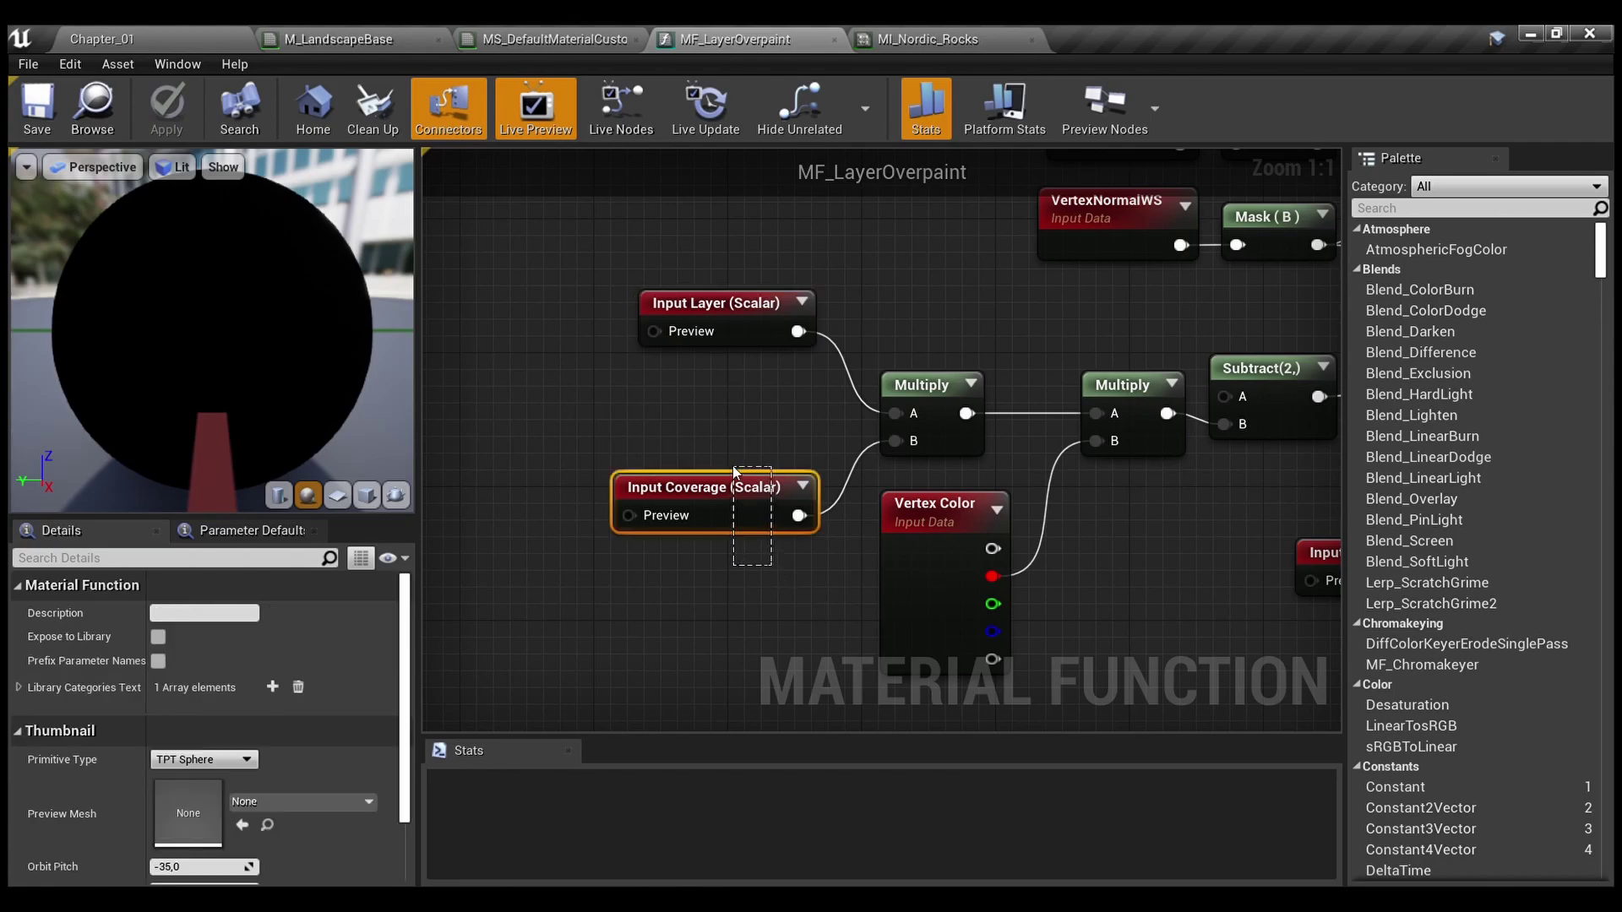
pyautogui.keyDown('ctrl'); pyautogui.click(753, 322); pyautogui.keyUp('ctrl')
pyautogui.moveTo(1098, 354); pyautogui.dragTo(682, 250, button='right')
pyautogui.keyDown('ctrl'); pyautogui.click(982, 484); pyautogui.keyUp('ctrl')
pyautogui.moveTo(1042, 540); pyautogui.dragTo(761, 697, button='right')
pyautogui.keyDown('ctrl'); pyautogui.click(972, 463); pyautogui.keyUp('ctrl')
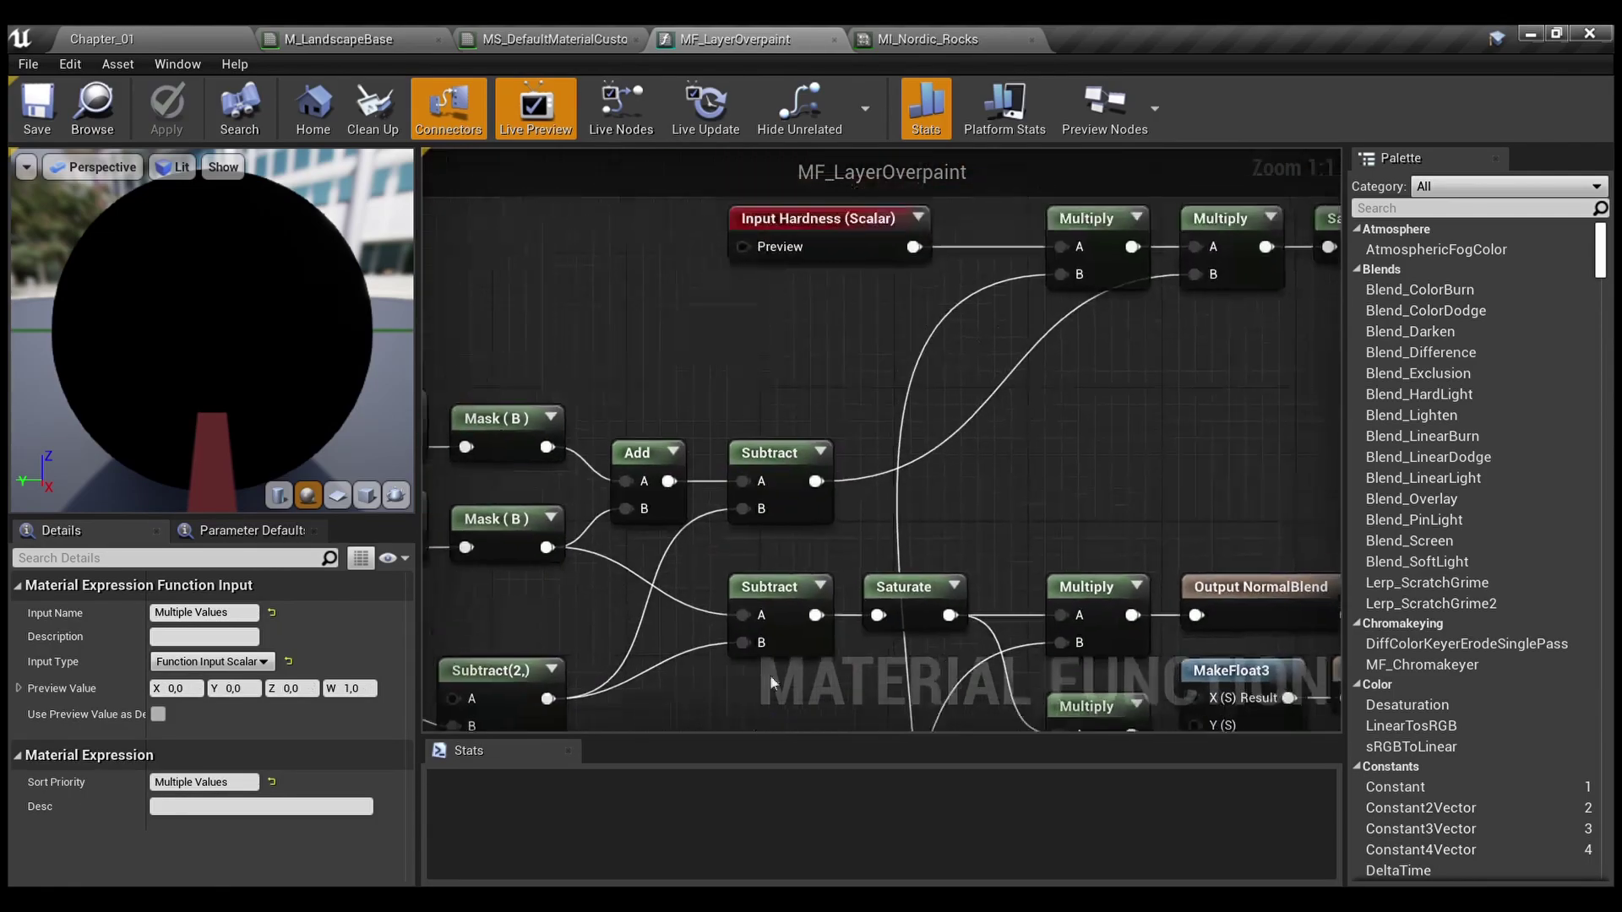
pyautogui.moveTo(883, 281); pyautogui.dragTo(842, 356, button='right')
pyautogui.keyDown('ctrl'); pyautogui.click(819, 309); pyautogui.keyUp('ctrl')
# Go back to the Input Layer and Input Coverage nodes and examine their settings and how they feed the first Multiply
pyautogui.moveTo(691, 395); pyautogui.dragTo(953, 297, button='right')
pyautogui.click(652, 414)
pyautogui.moveTo(589, 409); pyautogui.dragTo(950, 308, button='right')
pyautogui.click(769, 381)
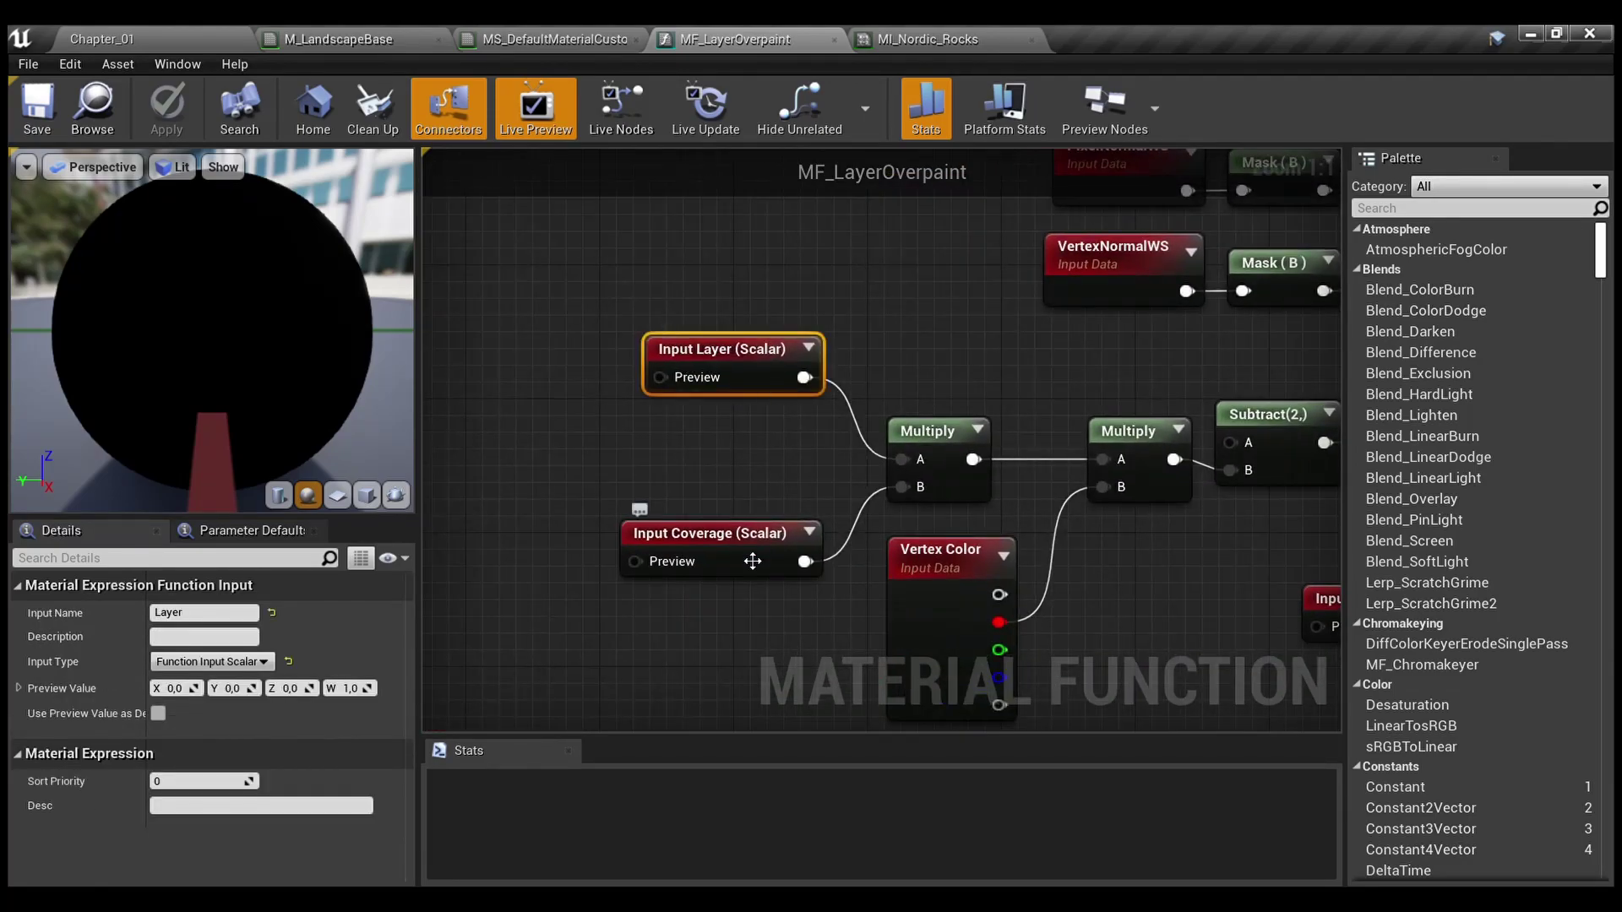
pyautogui.keyDown('ctrl'); pyautogui.click(752, 561); pyautogui.keyUp('ctrl')
pyautogui.click(676, 503)
pyautogui.click(727, 363)
pyautogui.moveTo(650, 204); pyautogui.dragTo(759, 419)
pyautogui.click(757, 420)
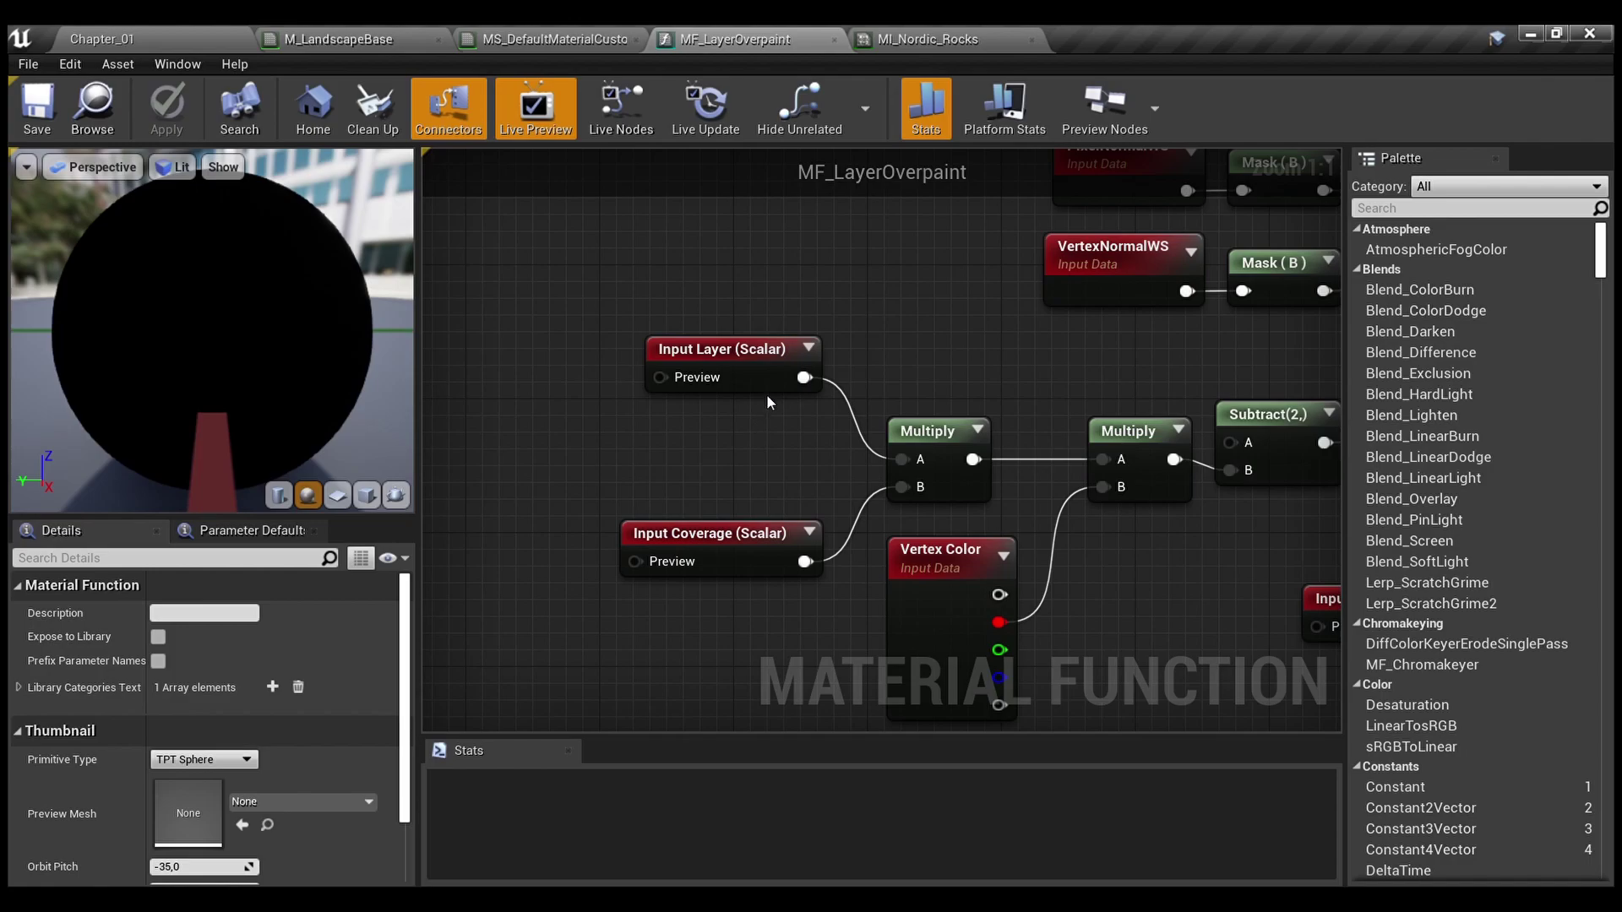
pyautogui.click(750, 539)
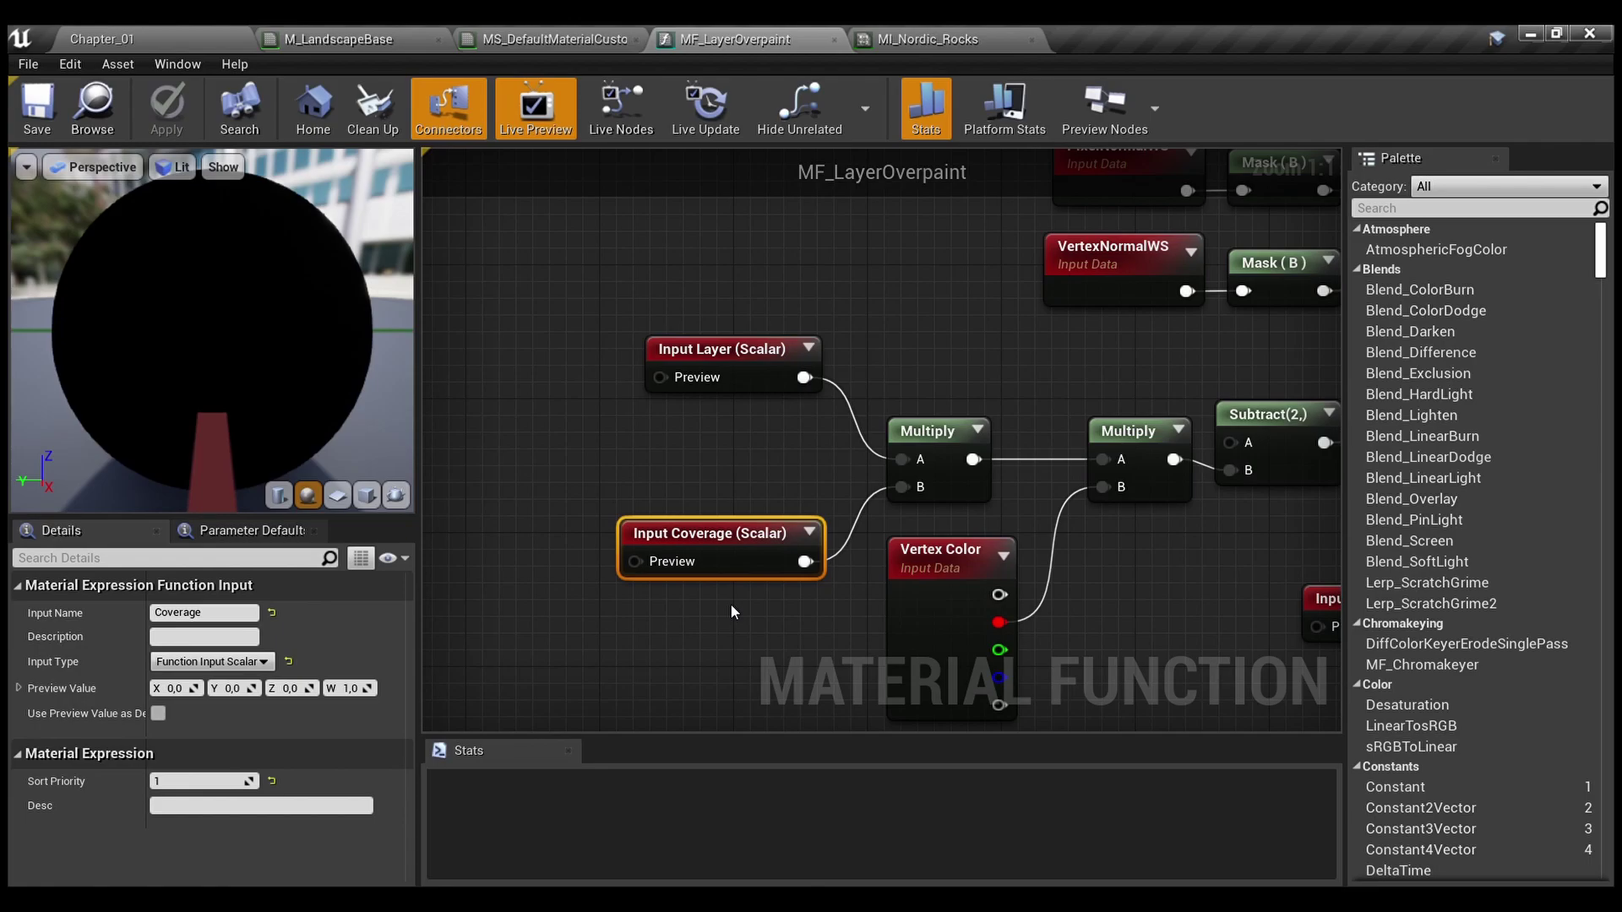
# Follow the multiplied layer, coverage and vertex color onward and inspect the constants of the following Subtract node
pyautogui.moveTo(730, 603); pyautogui.dragTo(745, 574, button='right')
pyautogui.moveTo(761, 398); pyautogui.dragTo(905, 525)
pyautogui.click(894, 574)
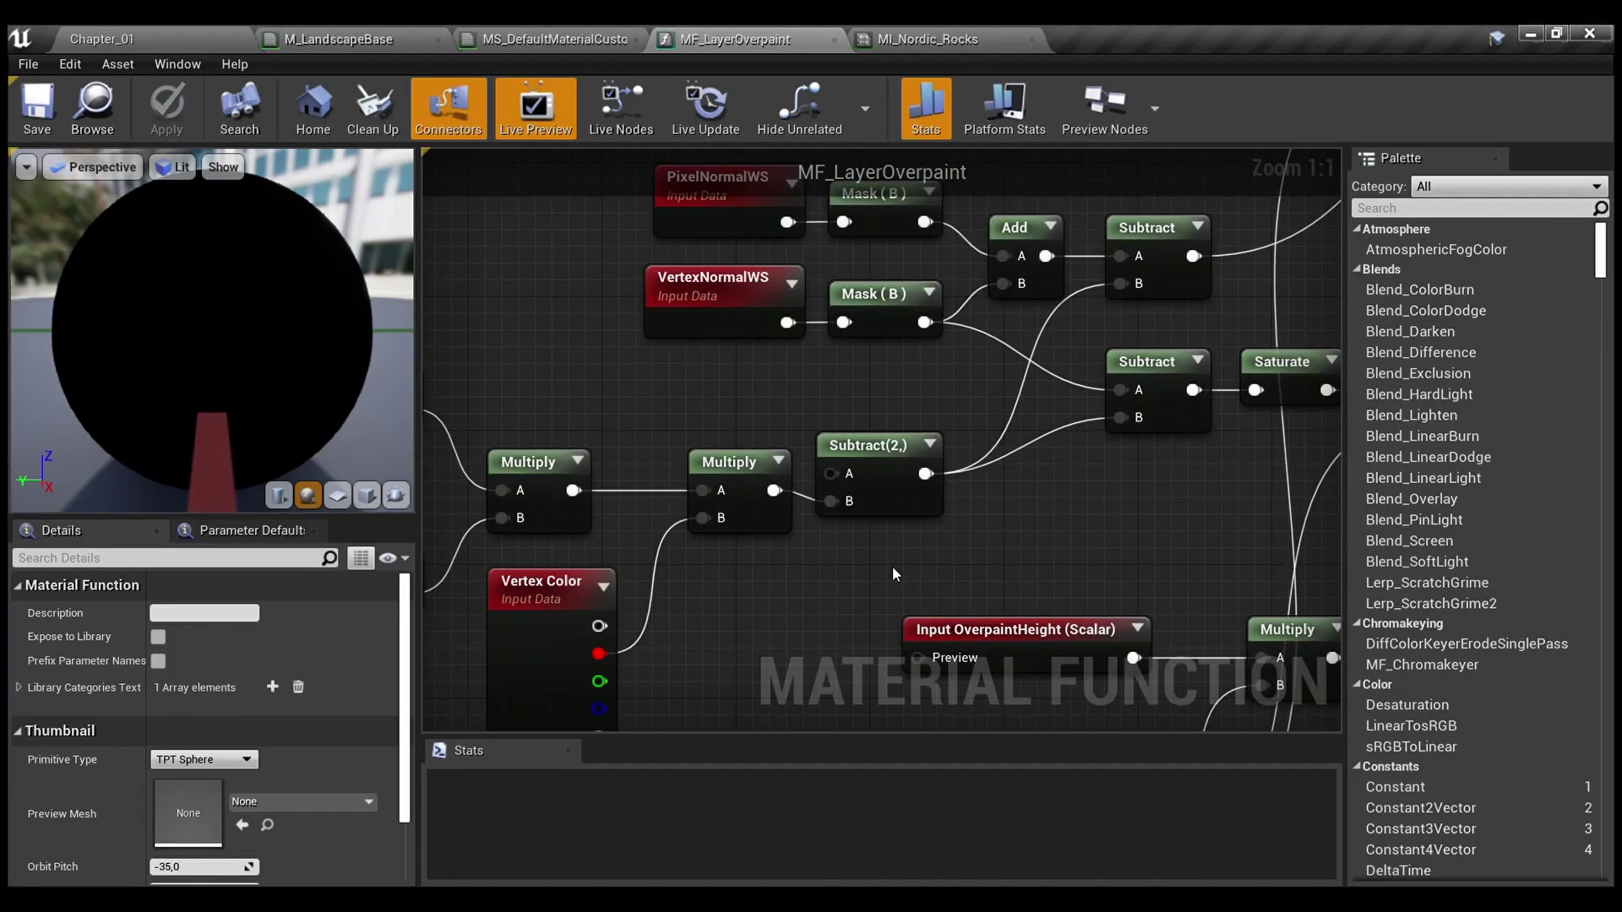
pyautogui.moveTo(894, 575); pyautogui.dragTo(944, 566, button='right')
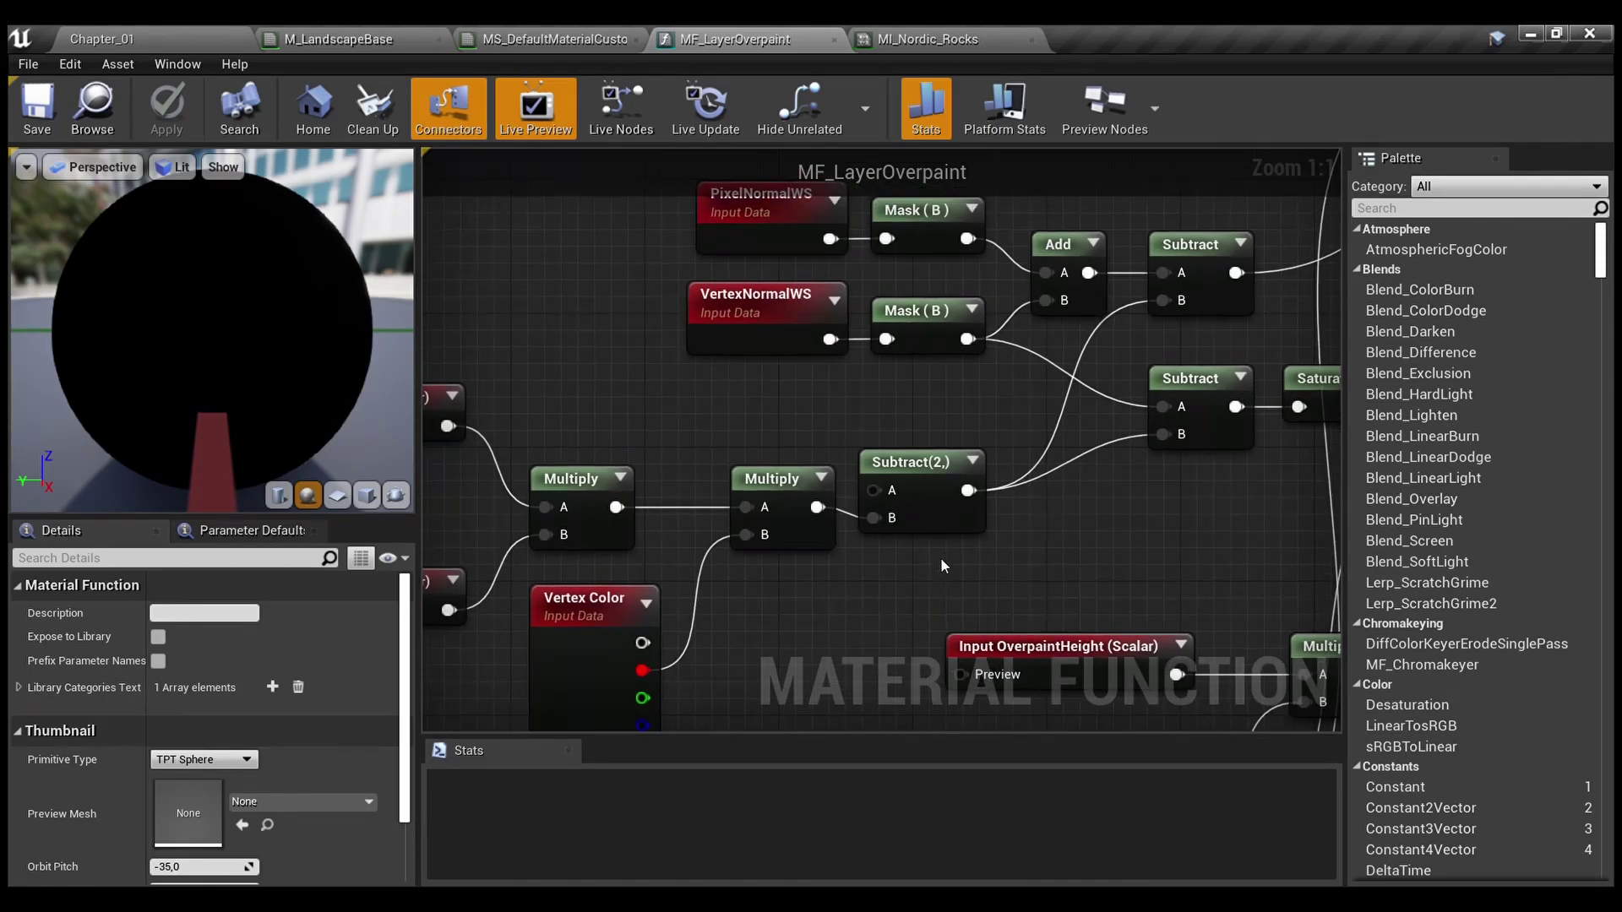
pyautogui.click(932, 479)
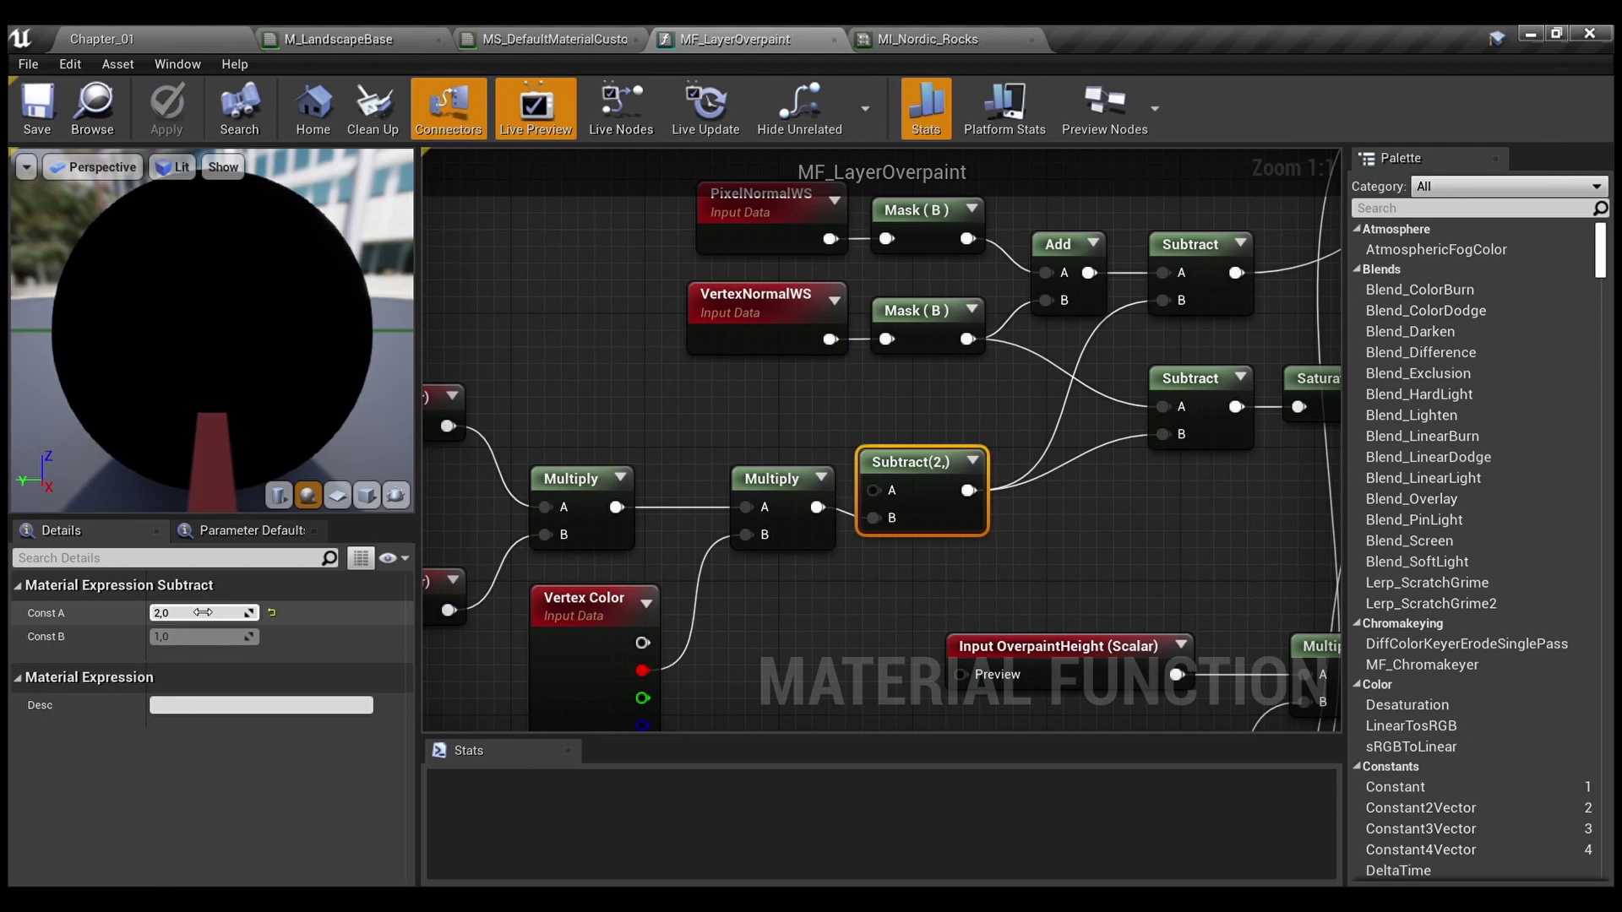
pyautogui.moveTo(693, 414); pyautogui.dragTo(552, 505, button='right')
pyautogui.scroll(-1, 972, 583)
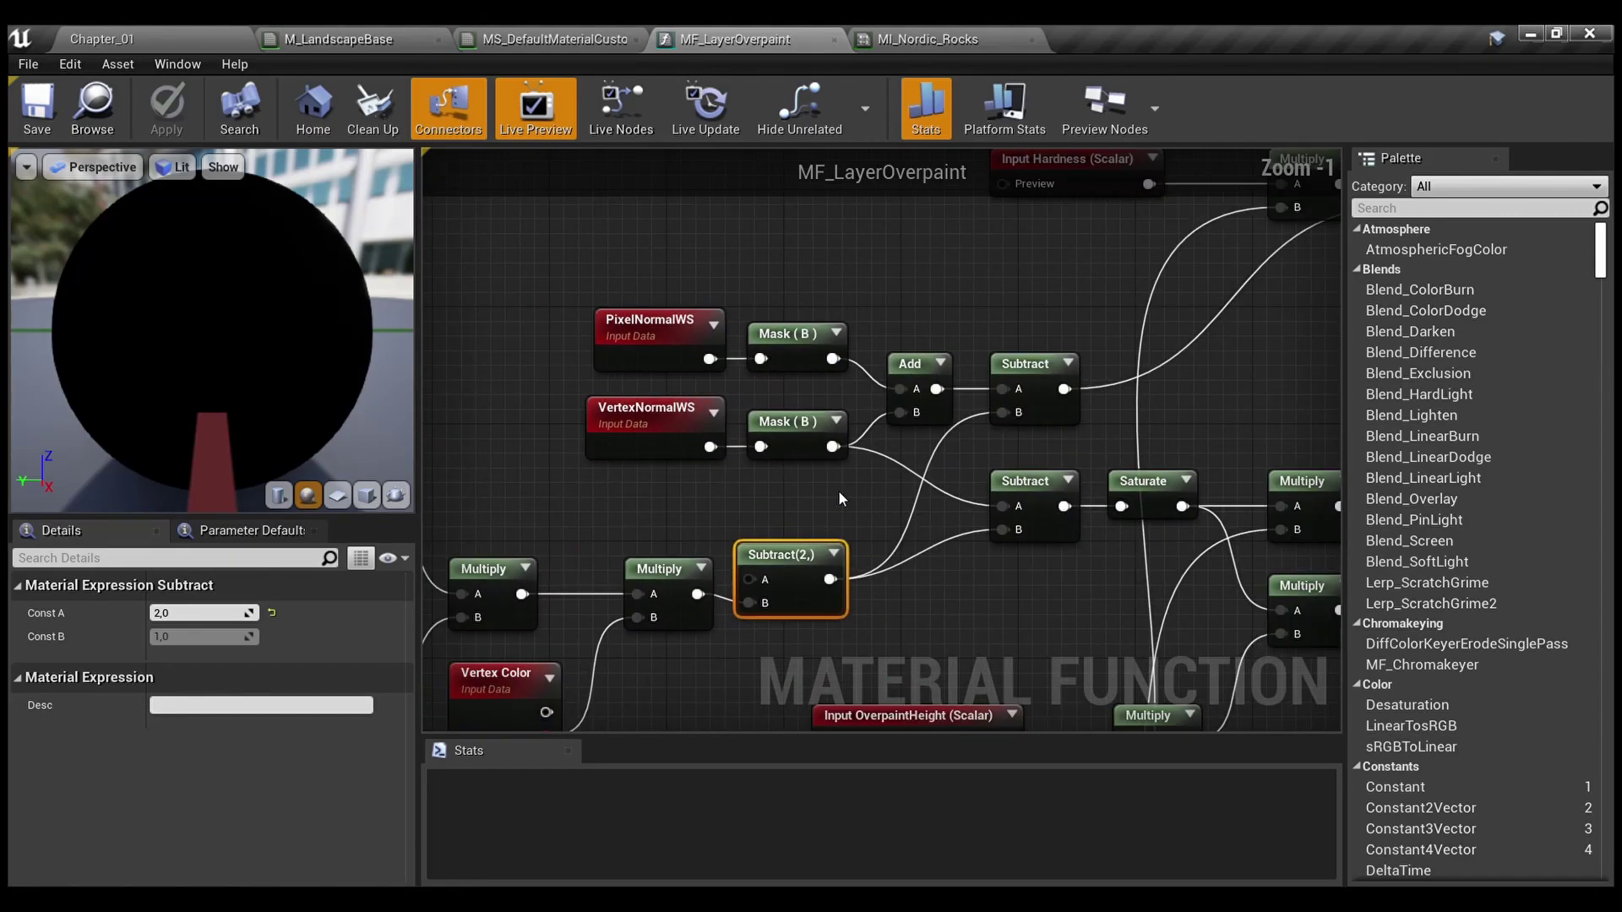
pyautogui.moveTo(838, 498); pyautogui.dragTo(705, 440, button='right')
pyautogui.scroll(-1, 875, 549)
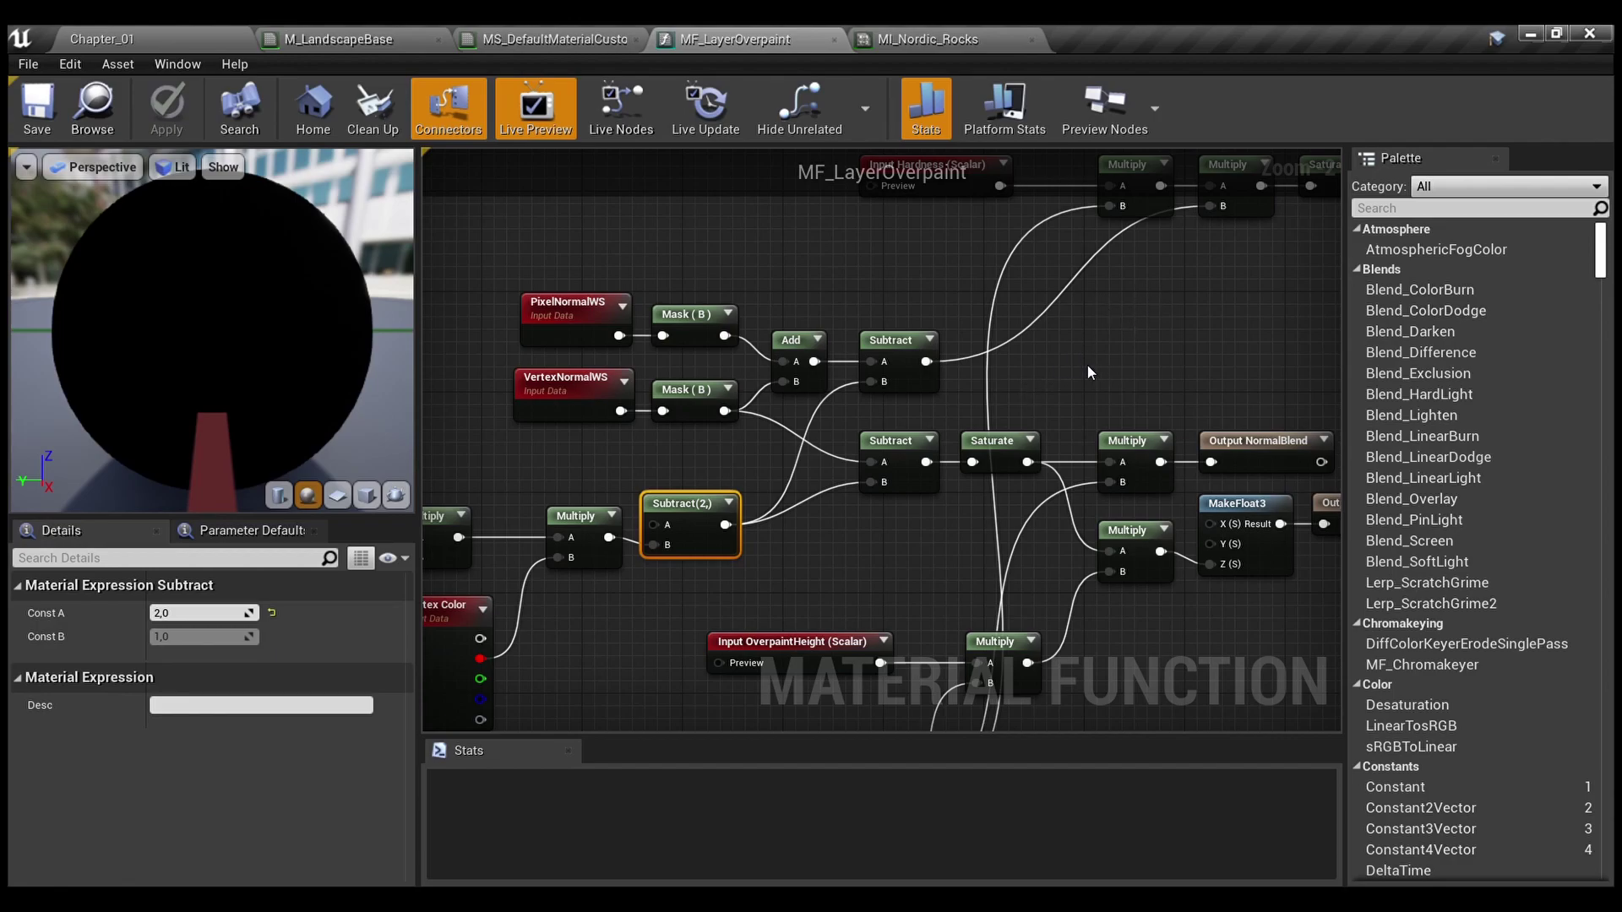
# Return to the Chapter_01 level and frame the selected Nordic_Rocks7 mesh in the viewport
pyautogui.click(187, 32)
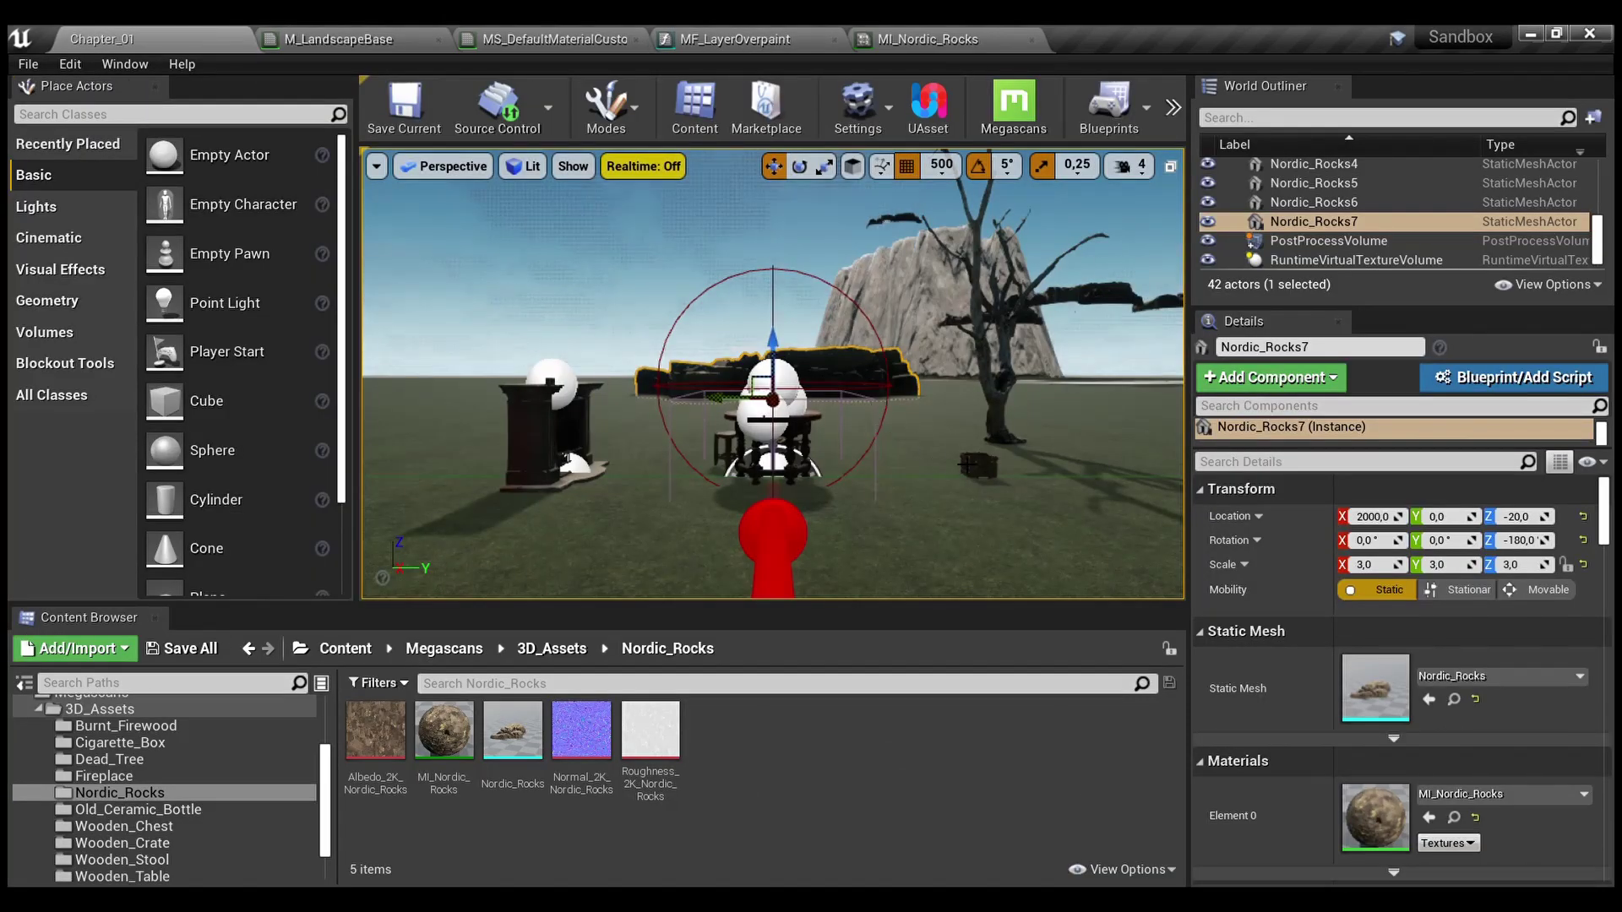
pyautogui.press('f')
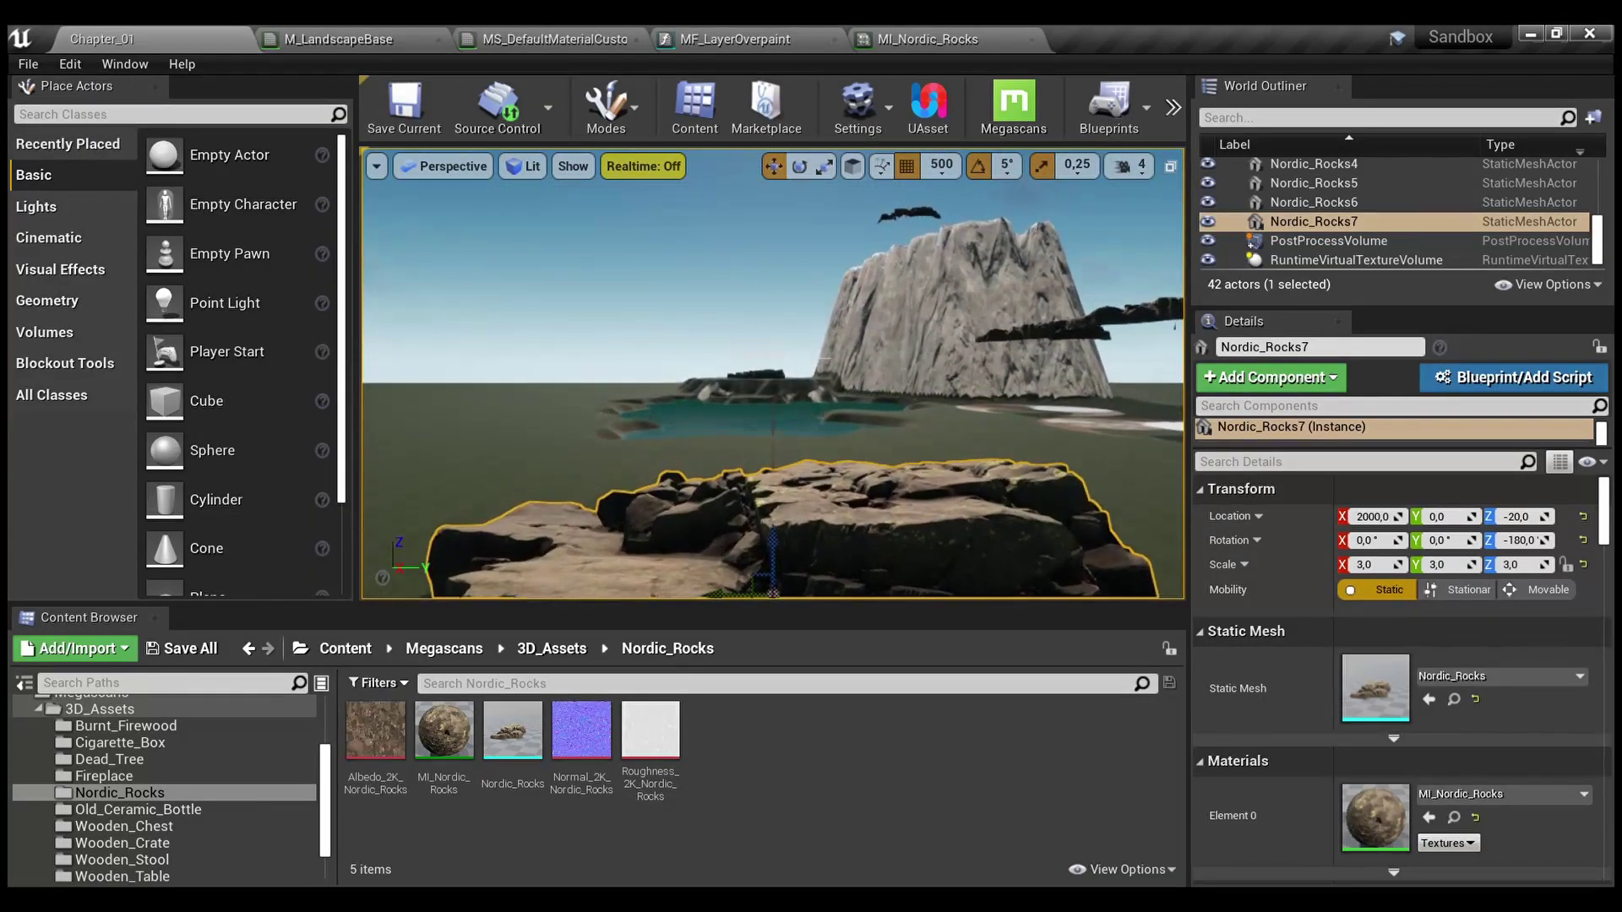
pyautogui.press('w')
pyautogui.press('s')
pyautogui.press('s')
pyautogui.press('q')
# Find the BP_WeatherSystem actor in the level and set its Current Time to 11
pyautogui.click(1265, 115)
pyautogui.write('we')
pyautogui.click(1290, 182)
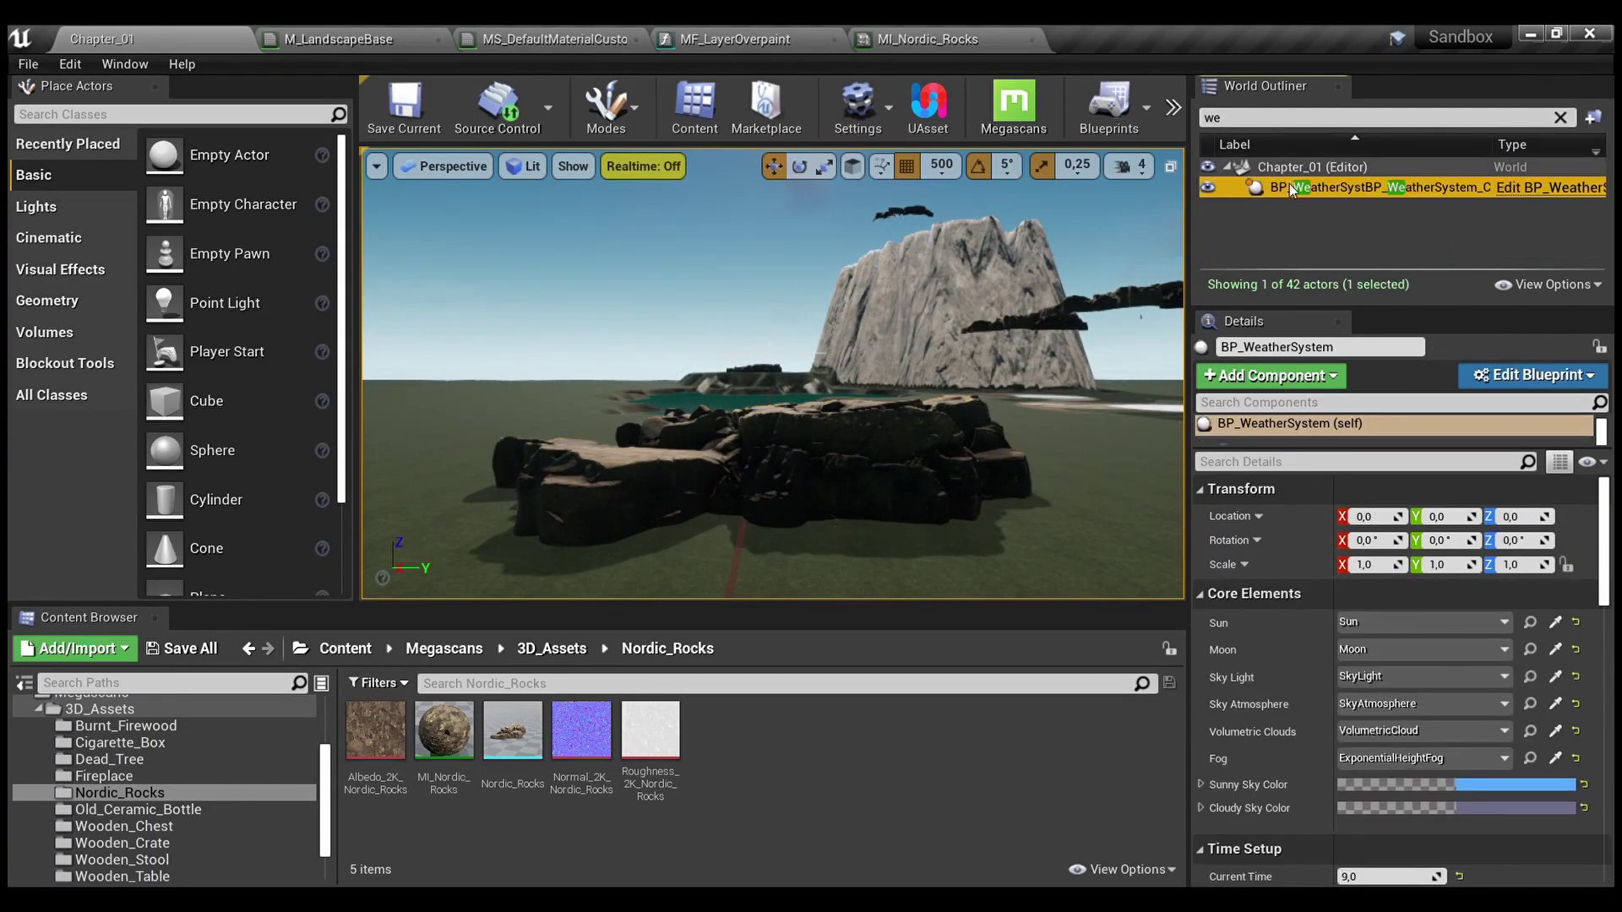
pyautogui.scroll(-2, 1390, 786)
pyautogui.click(1390, 776)
pyautogui.write('11')
pyautogui.press('Return')
# Select the Nordic_Rocks7 mesh and examine the snow on its surfaces from several angles
pyautogui.click(888, 499)
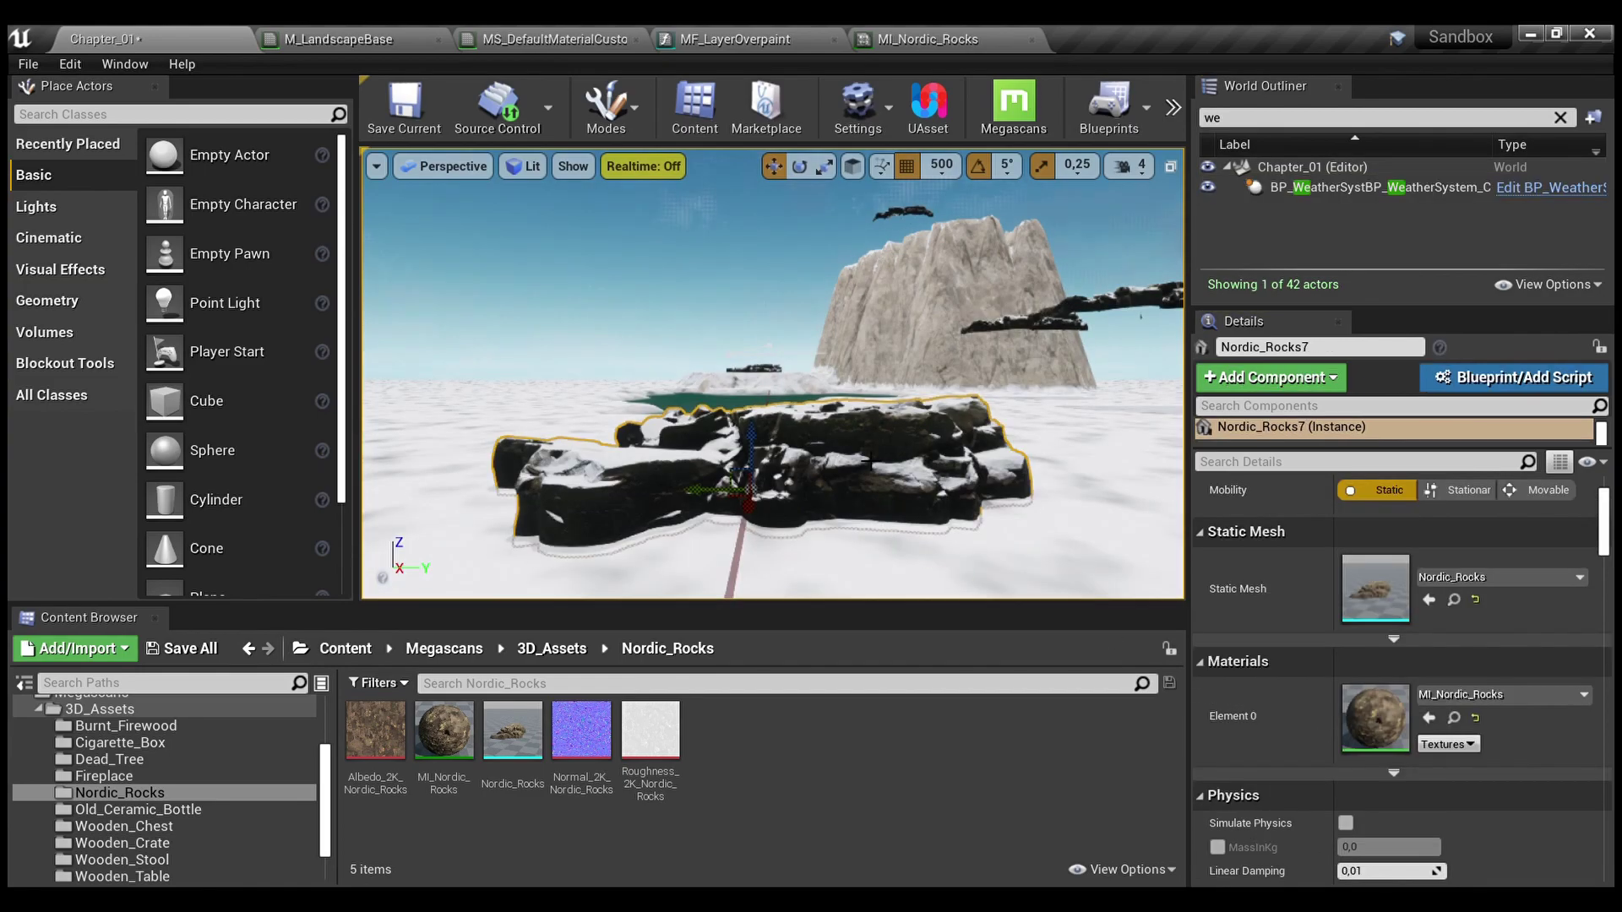
pyautogui.press('w')
pyautogui.press('w')
pyautogui.press('a')
pyautogui.press('q')
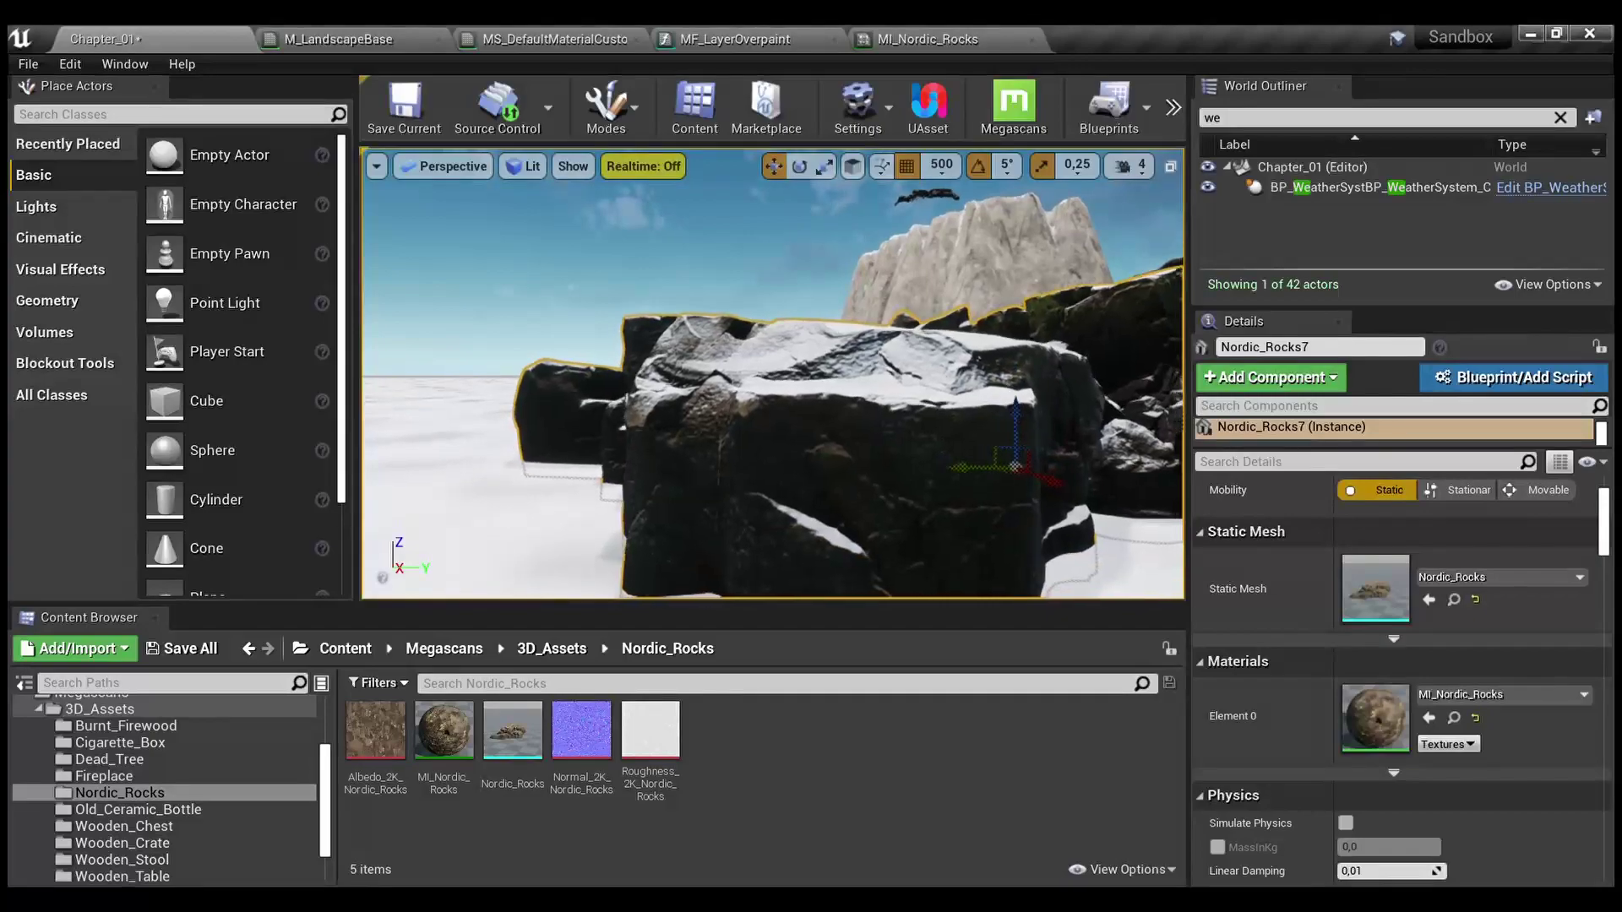
pyautogui.press('d')
pyautogui.press('e')
pyautogui.press('q')
pyautogui.press('s')
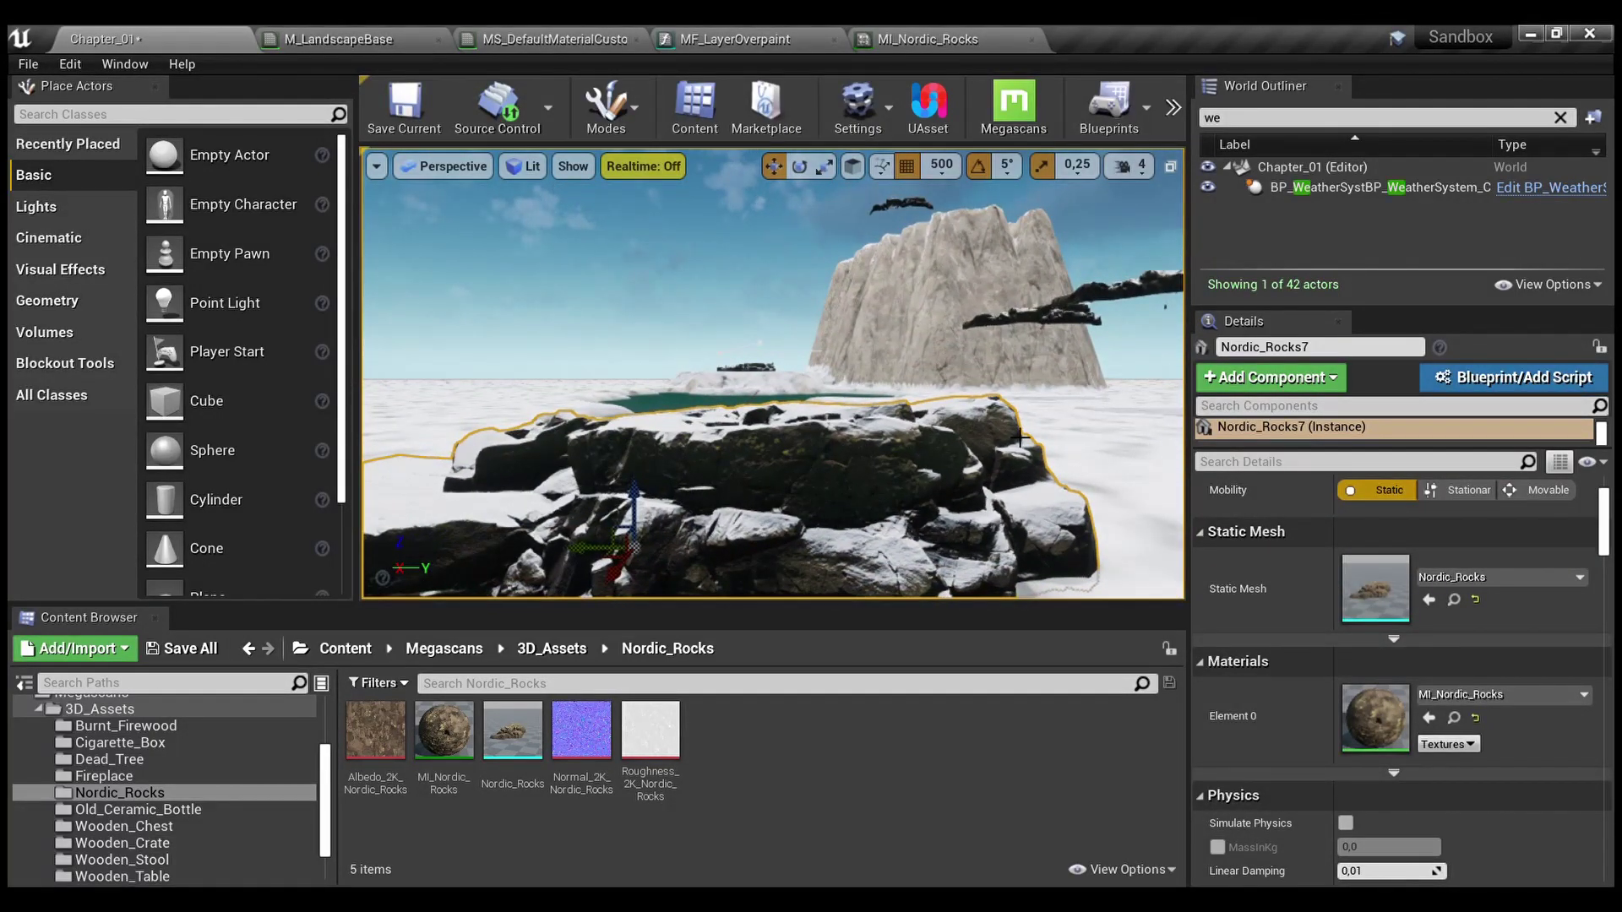
pyautogui.press('a')
pyautogui.moveTo(903, 519); pyautogui.dragTo(899, 519, button='right')
pyautogui.press('s')
pyautogui.press('q')
pyautogui.press('e')
pyautogui.press('w')
pyautogui.press('d')
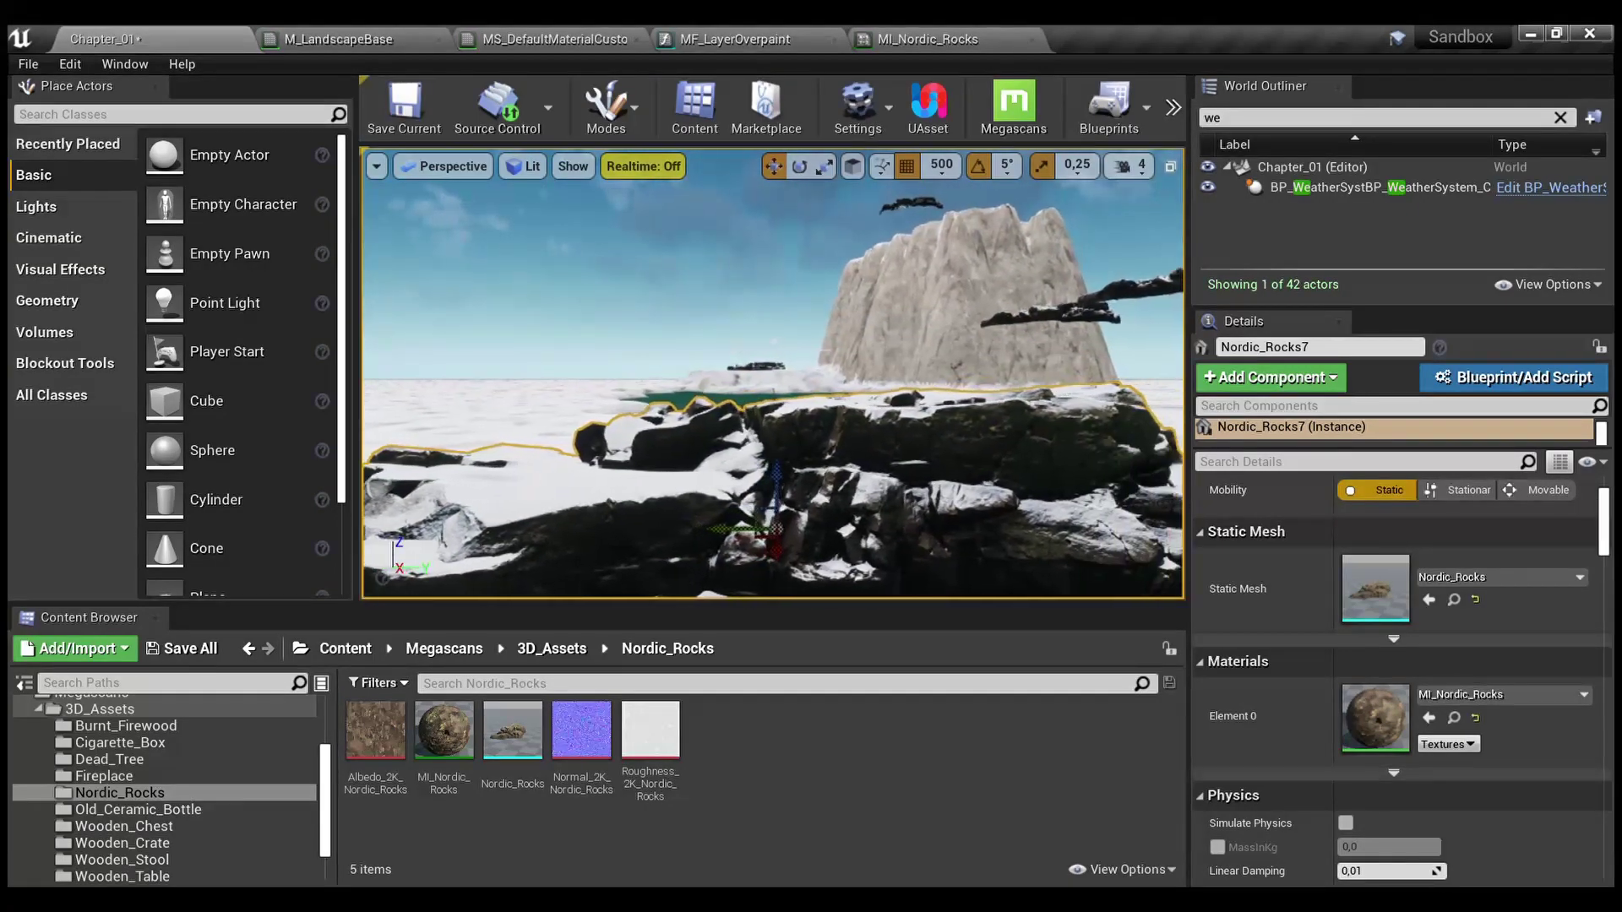
# Go back to the MF_LayerOverpaint graph and examine the PixelNormalWS and VertexNormalWS nodes with their blue-channel masks
pyautogui.click(351, 38)
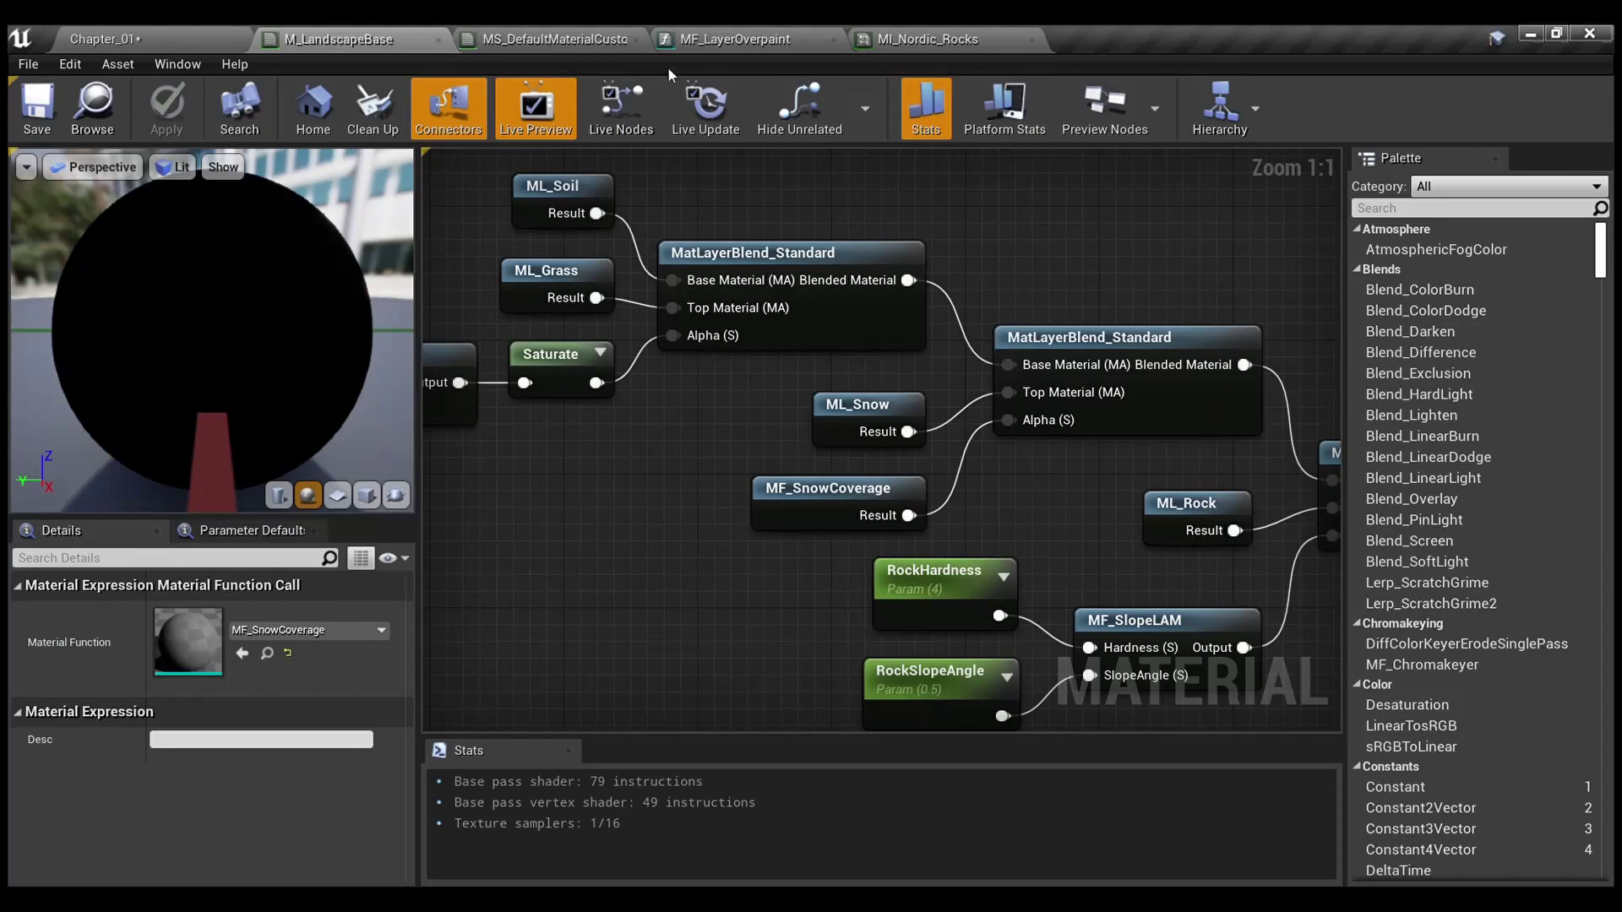
pyautogui.click(961, 39)
pyautogui.click(583, 42)
pyautogui.moveTo(889, 319); pyautogui.dragTo(636, 493, button='right')
pyautogui.click(776, 43)
pyautogui.scroll(2, 704, 412)
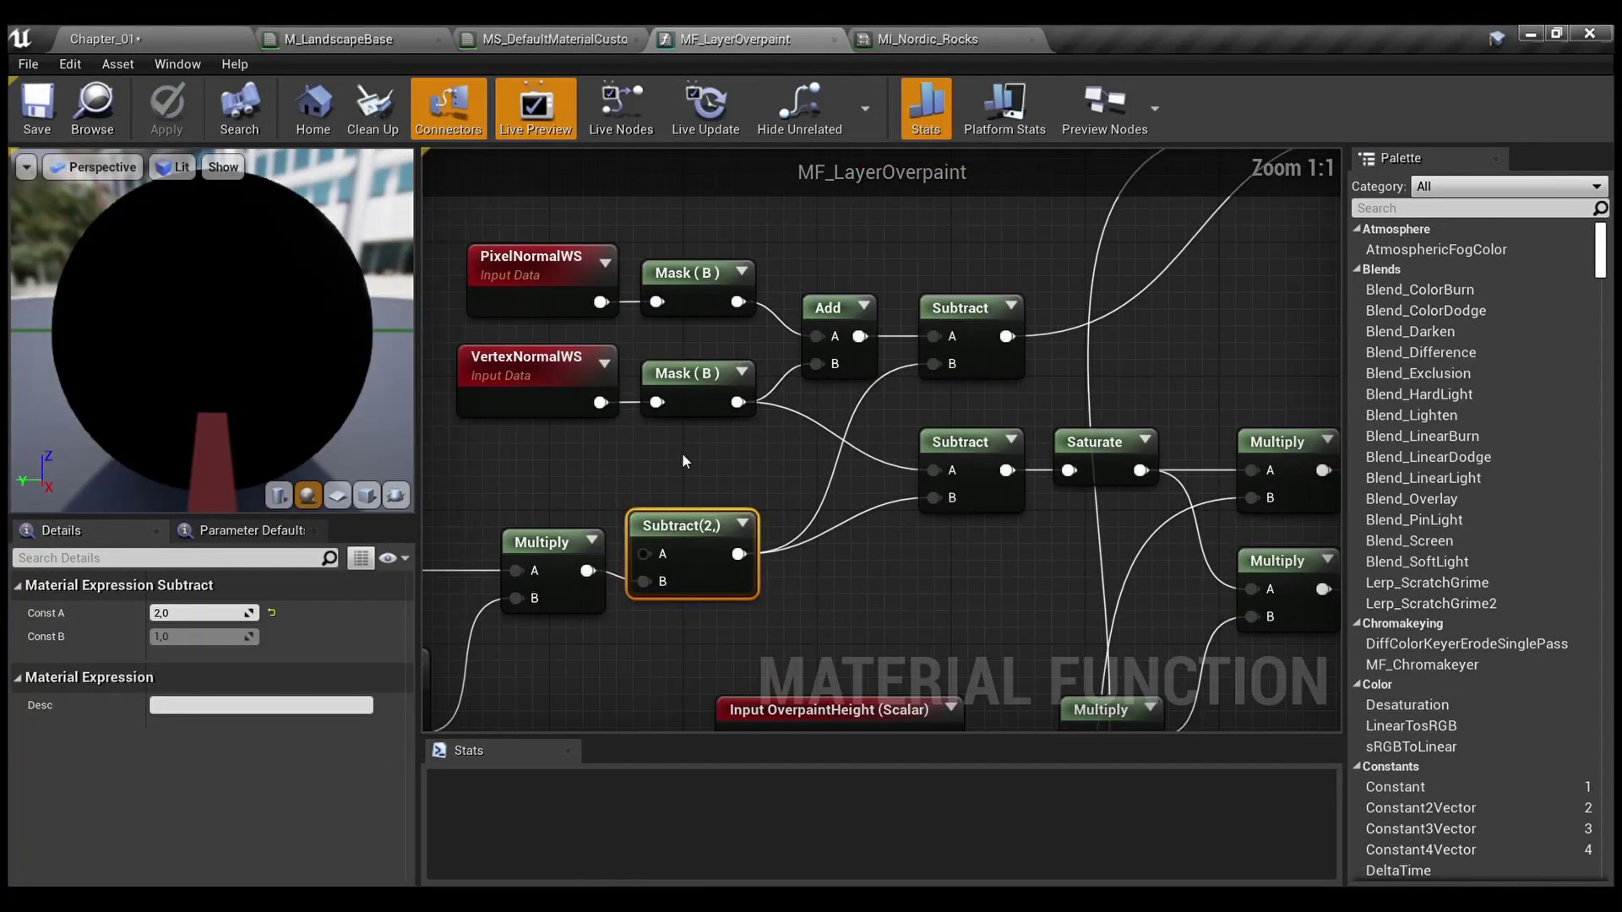
pyautogui.click(710, 433)
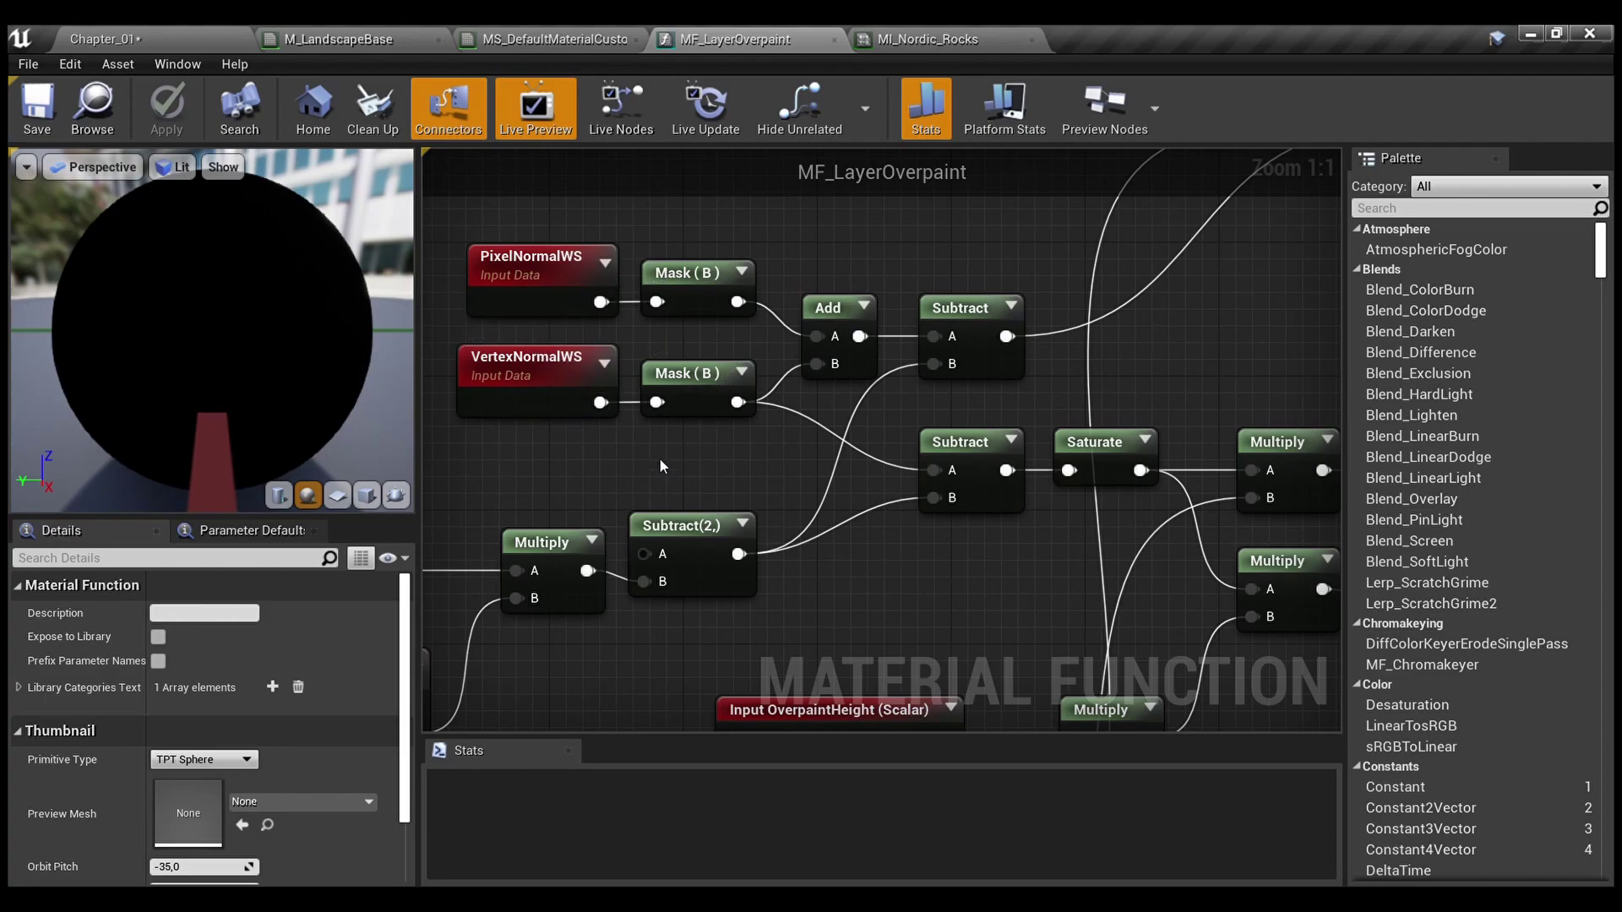
pyautogui.moveTo(659, 458); pyautogui.dragTo(810, 502, button='right')
pyautogui.moveTo(549, 284); pyautogui.dragTo(697, 509)
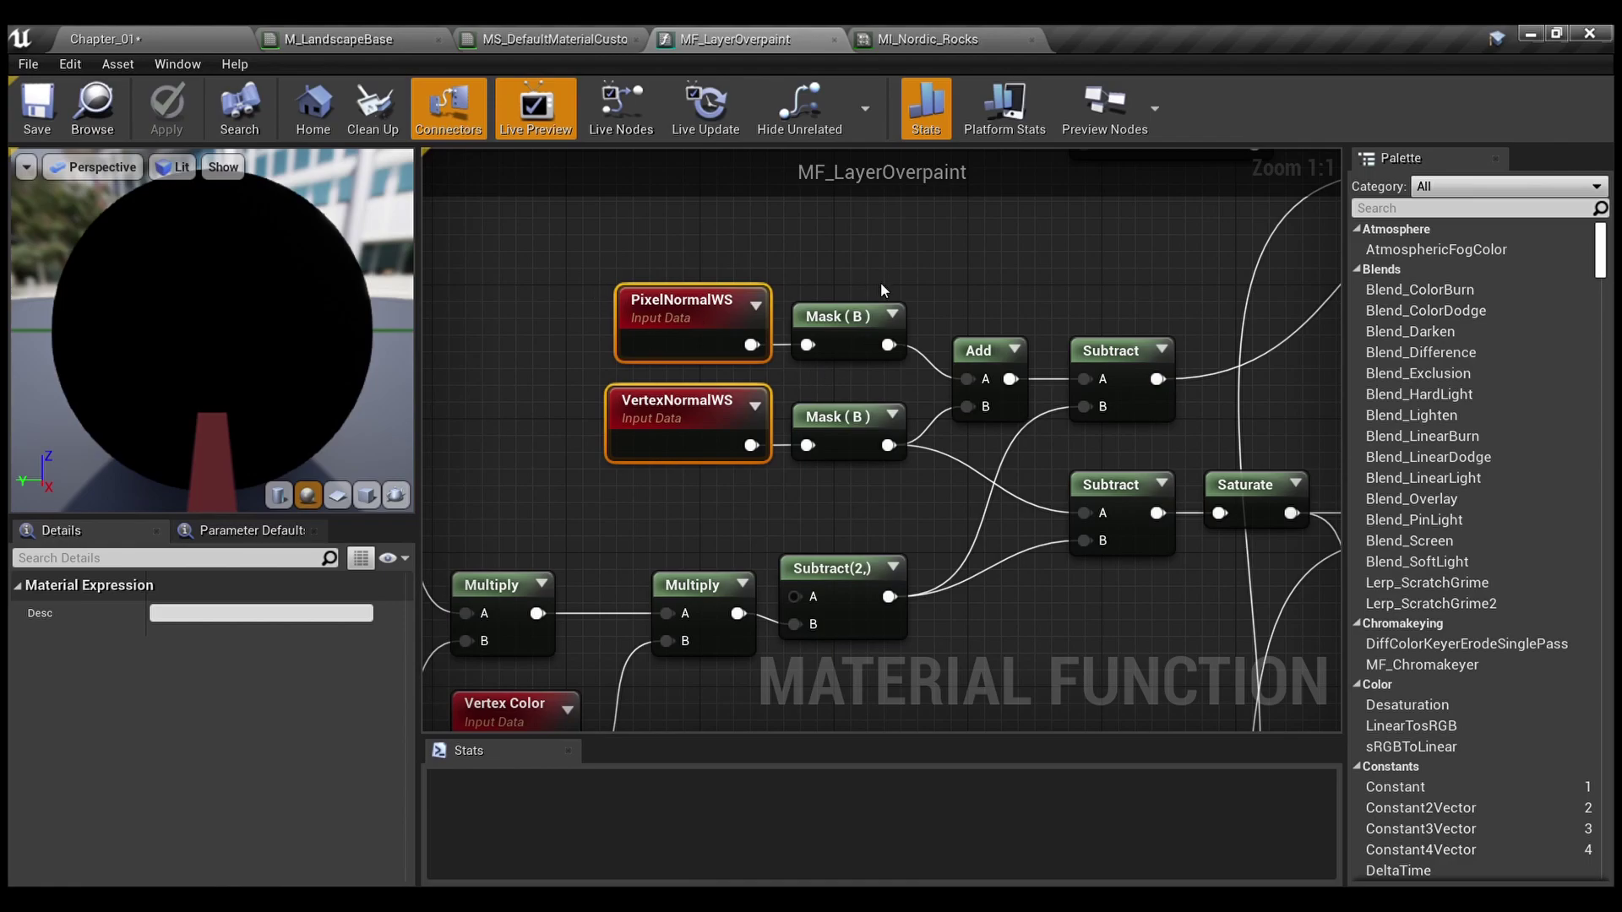
pyautogui.moveTo(964, 296); pyautogui.dragTo(783, 261, button='right')
pyautogui.scroll(-1, 680, 331)
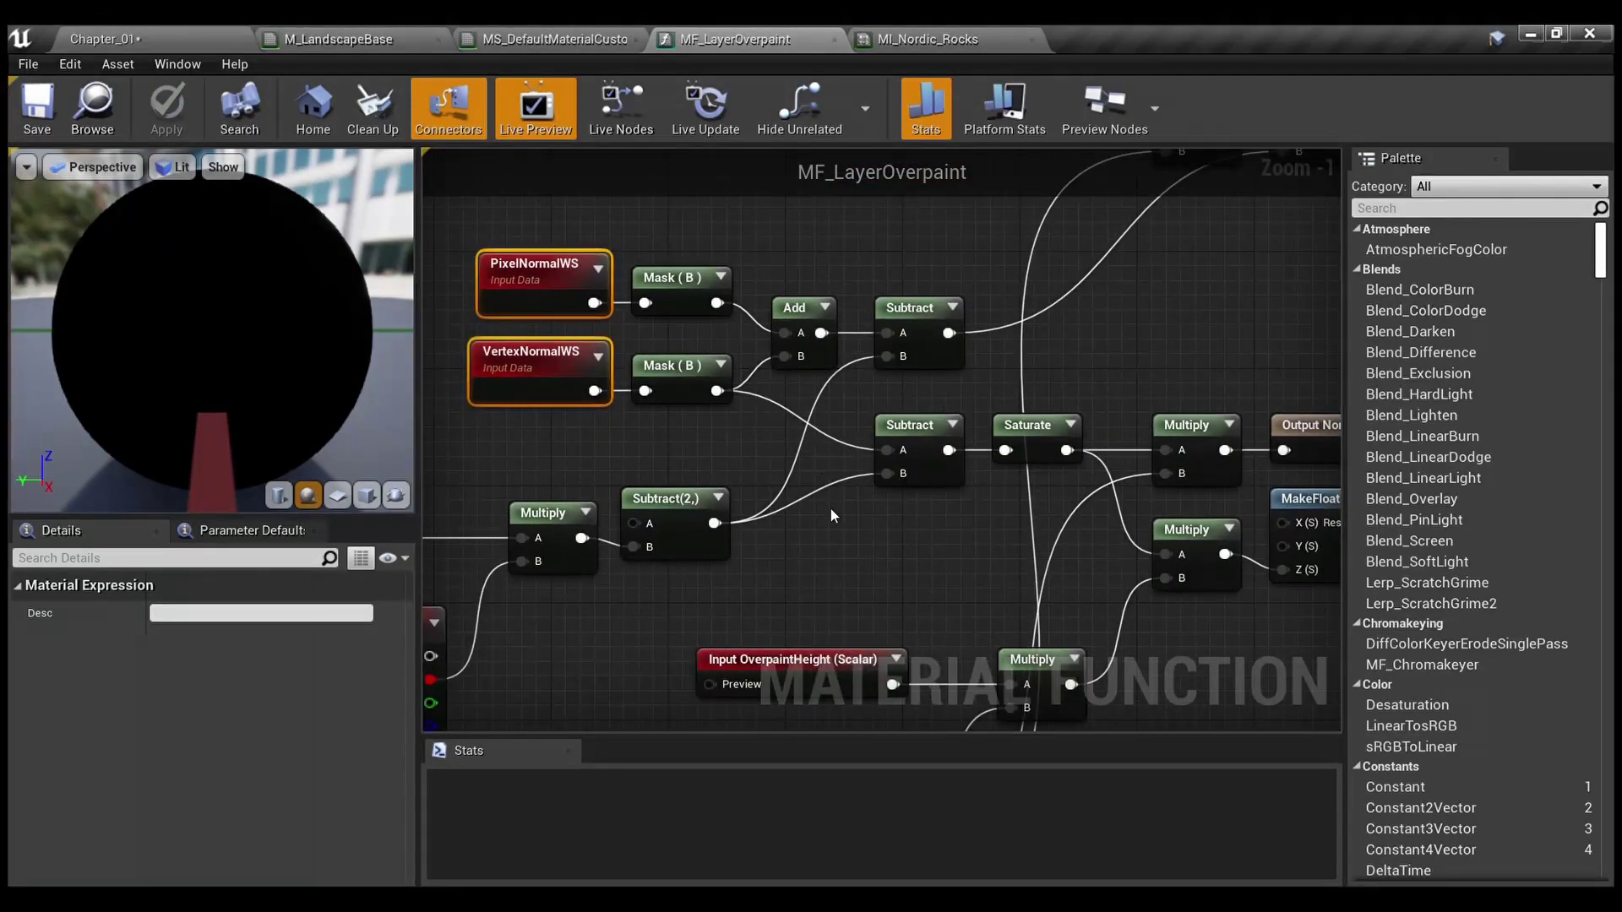
# Examine the OverpaintHeight and MaskType function inputs and the Multiply node that combines them
pyautogui.moveTo(830, 507); pyautogui.dragTo(911, 404, button='right')
pyautogui.click(799, 352)
pyautogui.moveTo(798, 353); pyautogui.dragTo(667, 128, button='right')
pyautogui.scroll(1, 799, 371)
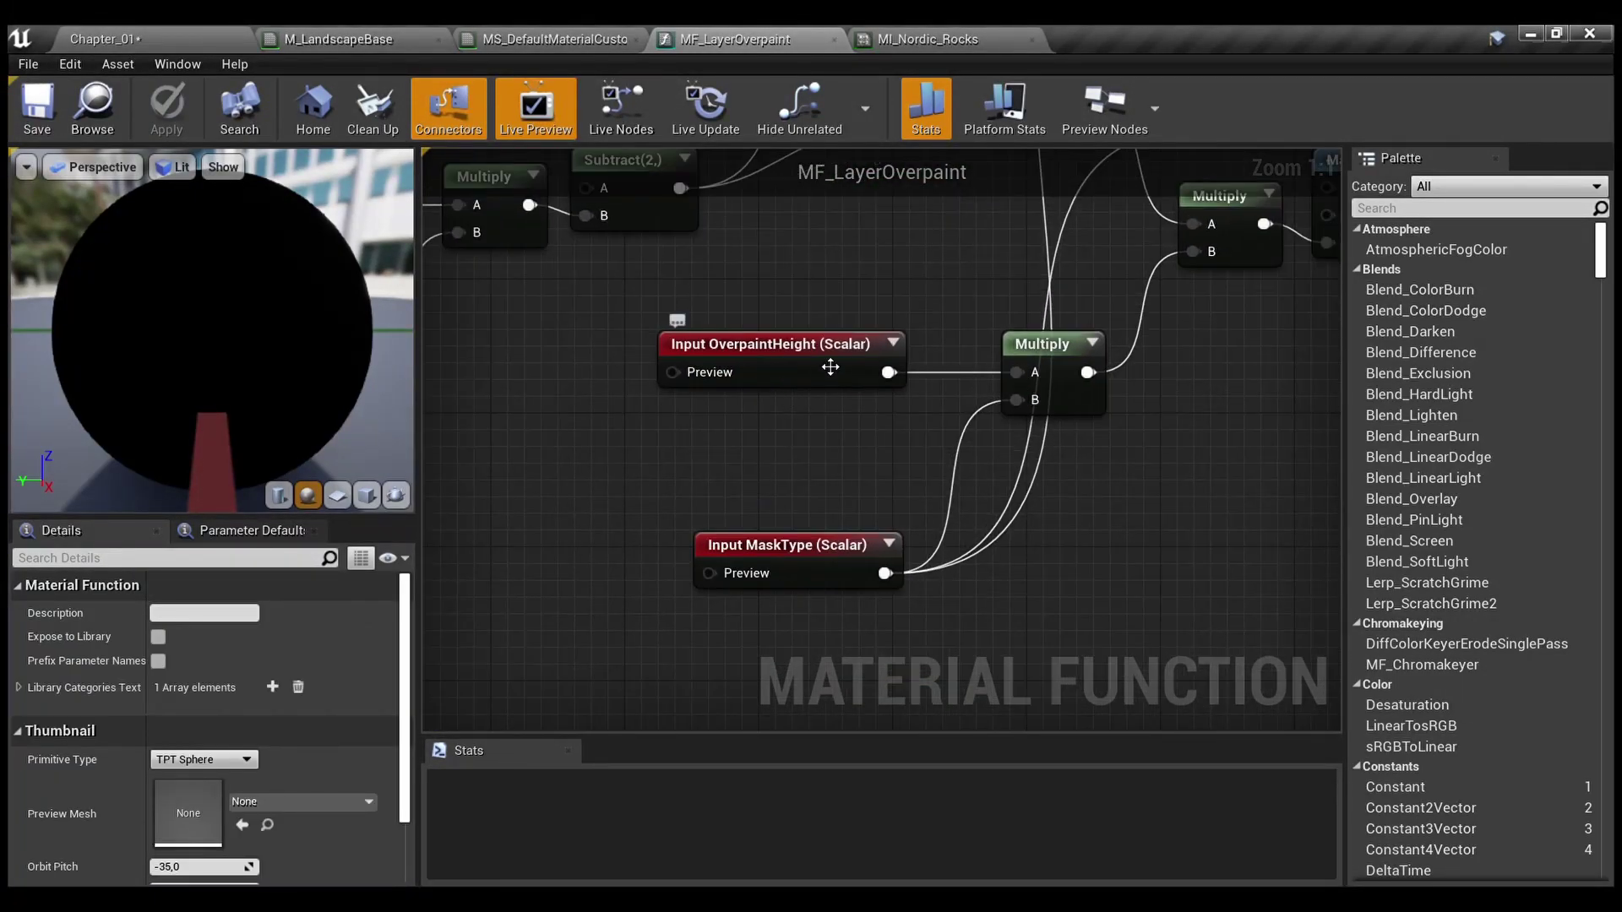
pyautogui.click(830, 367)
pyautogui.click(790, 553)
pyautogui.click(712, 454)
pyautogui.click(801, 359)
pyautogui.moveTo(904, 463); pyautogui.dragTo(772, 511, button='right')
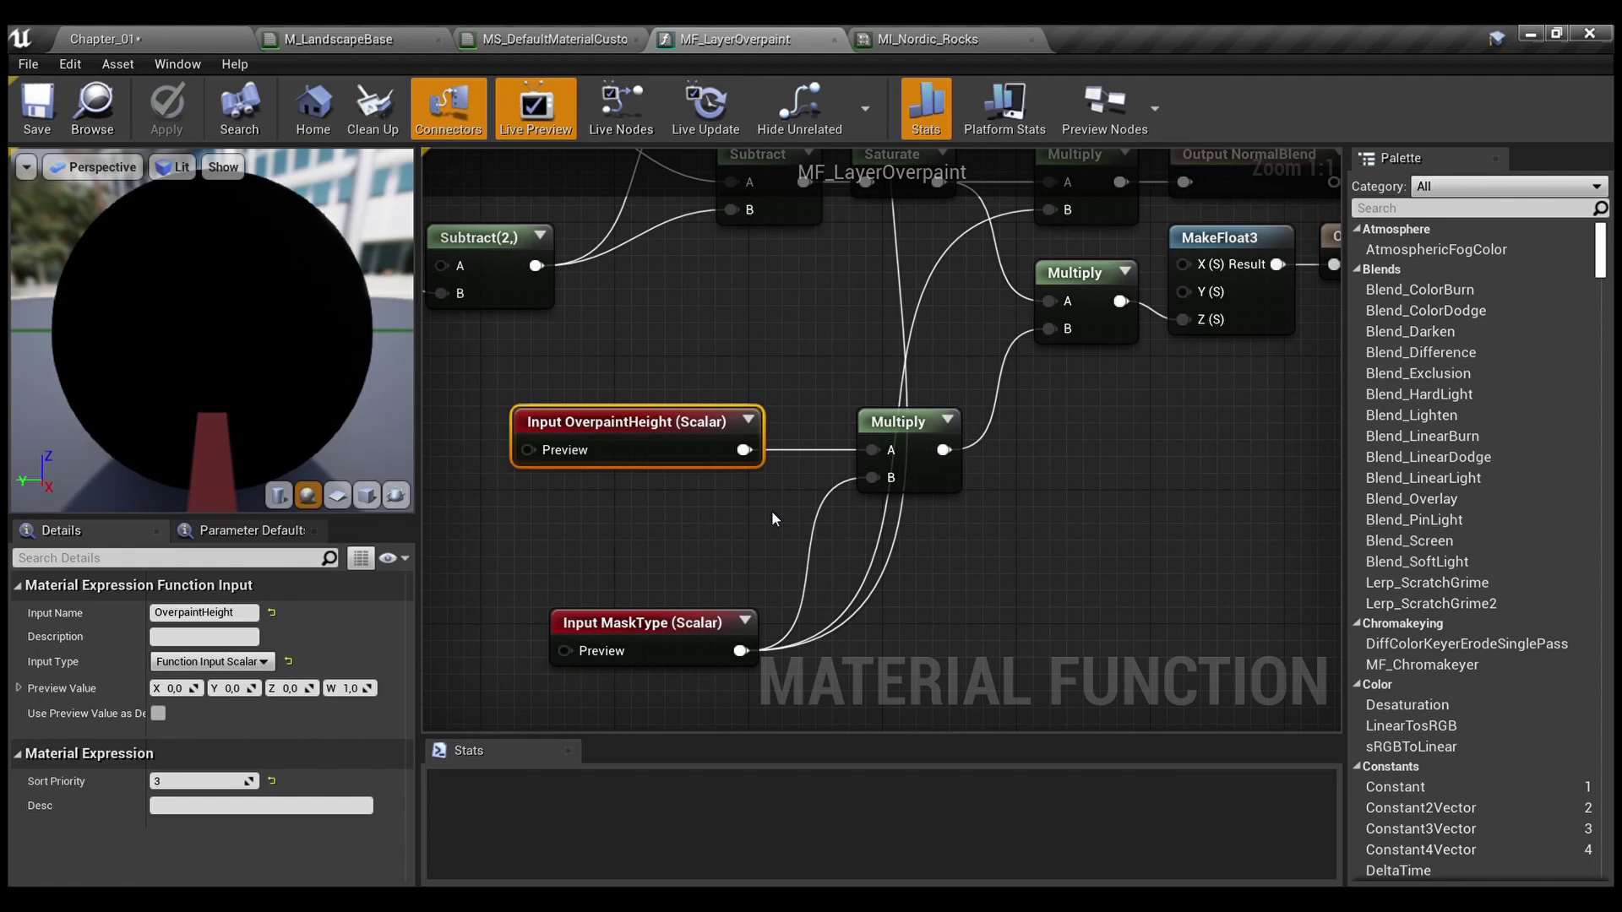
# Trace the vertex normal and Subtract chain through Saturate to the NormalBlend and WPO outputs
pyautogui.moveTo(811, 385); pyautogui.dragTo(1042, 620, button='right')
pyautogui.moveTo(1043, 524); pyautogui.dragTo(988, 470, button='right')
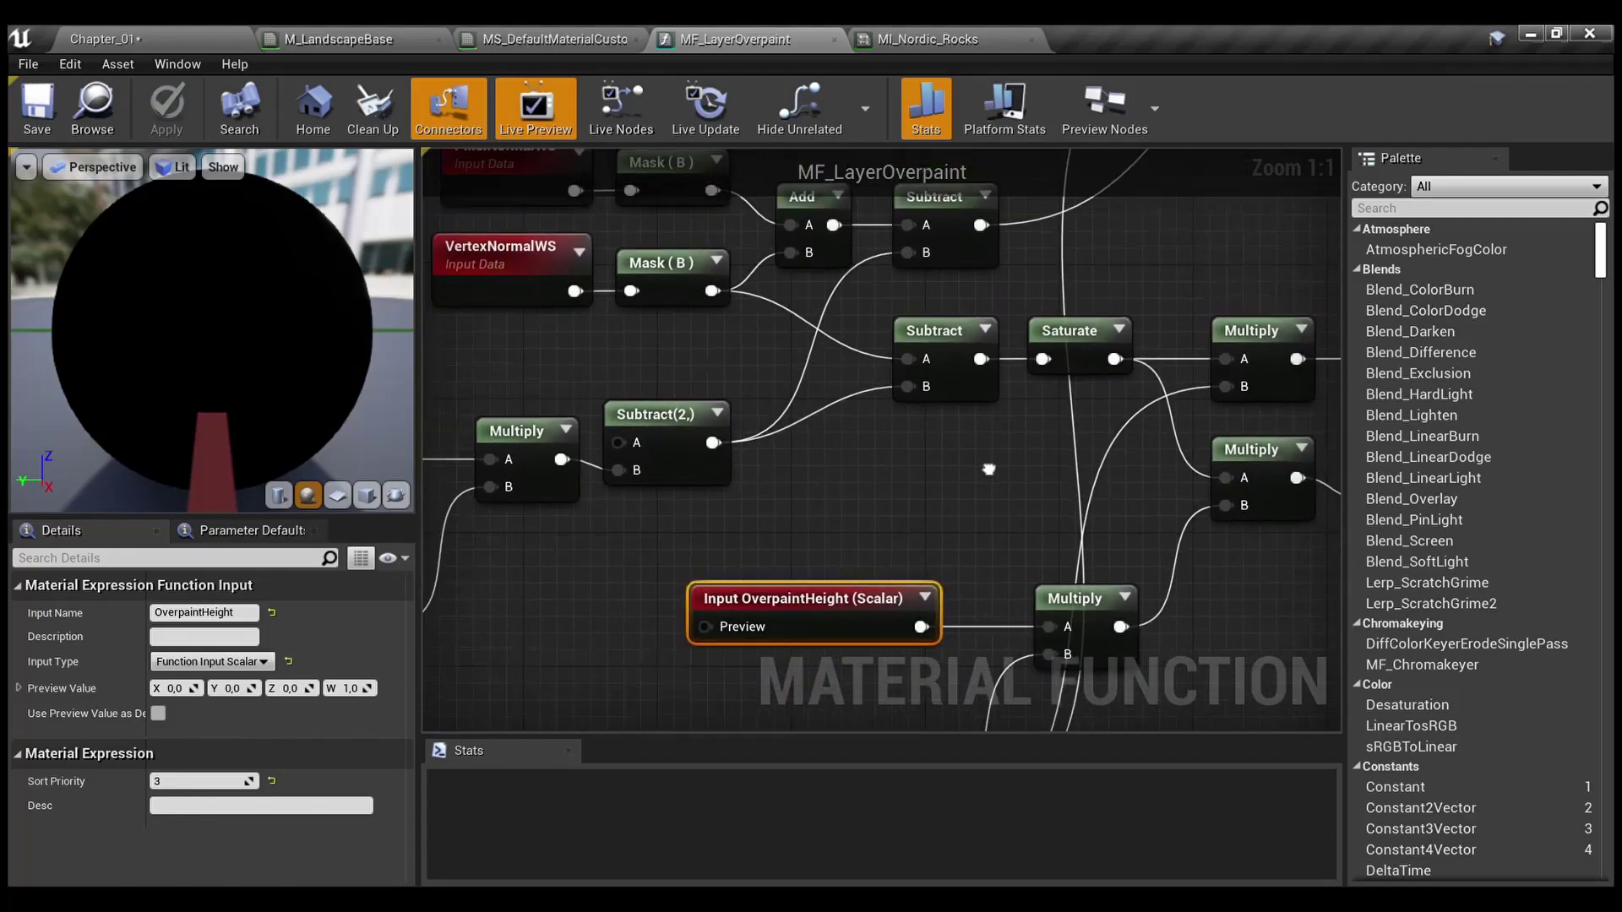
pyautogui.scroll(-1, 988, 470)
pyautogui.moveTo(1132, 431); pyautogui.dragTo(571, 303)
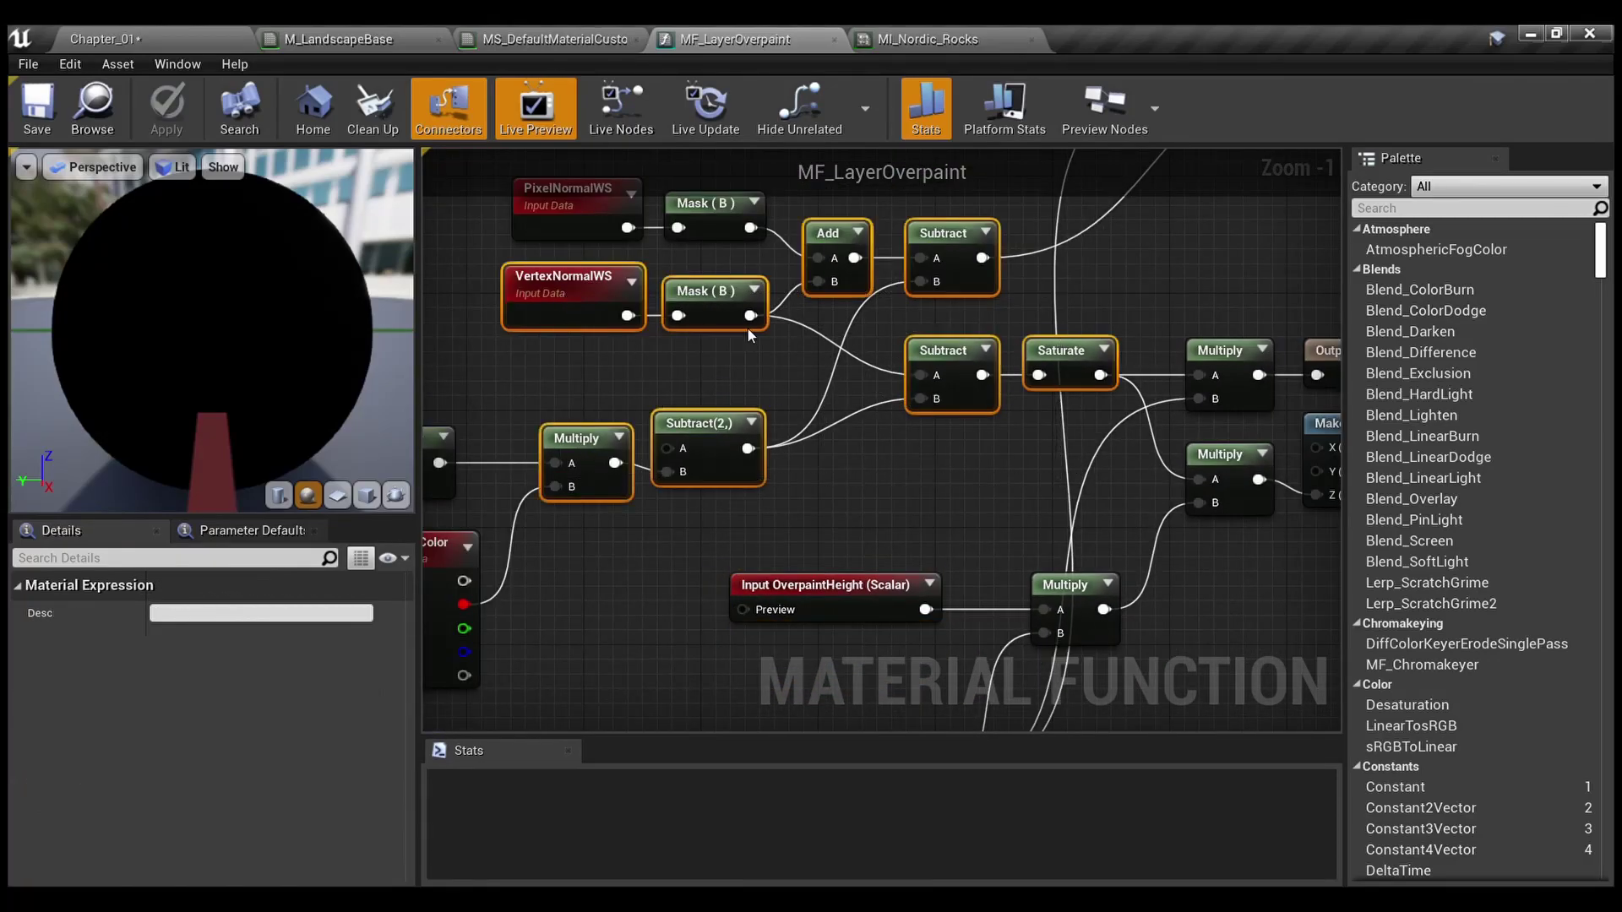
pyautogui.moveTo(1012, 454); pyautogui.dragTo(804, 373, button='right')
pyautogui.click(752, 433)
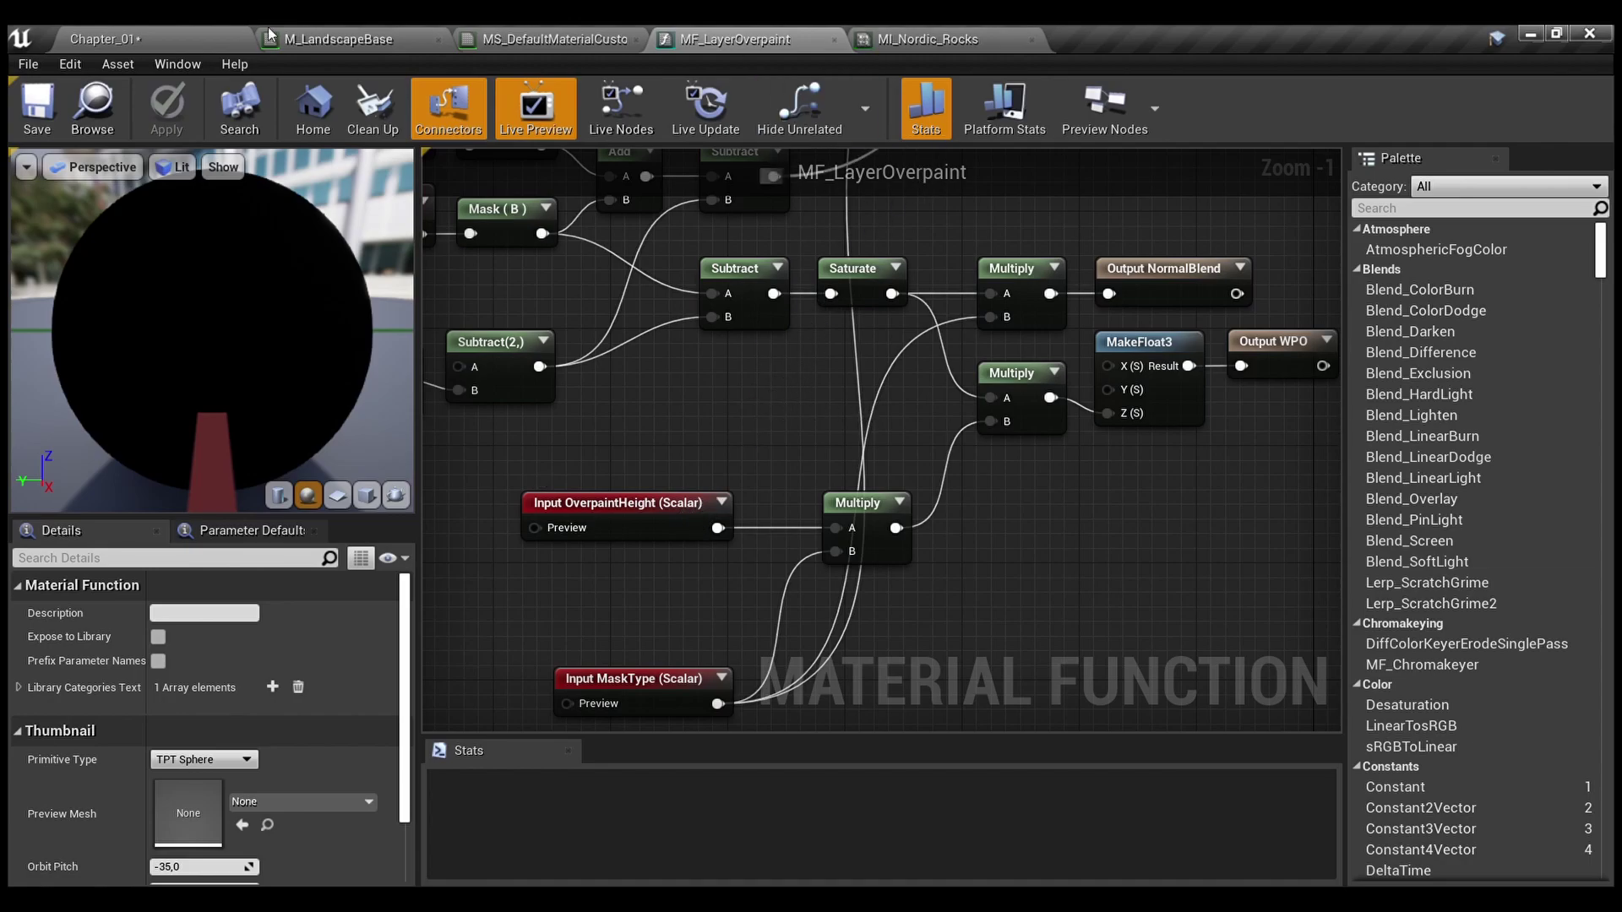
# Set SnowHeight to 25 in the MI_Nordic_Rocks material instance and check the rocks in the Chapter_01 level
pyautogui.click(225, 37)
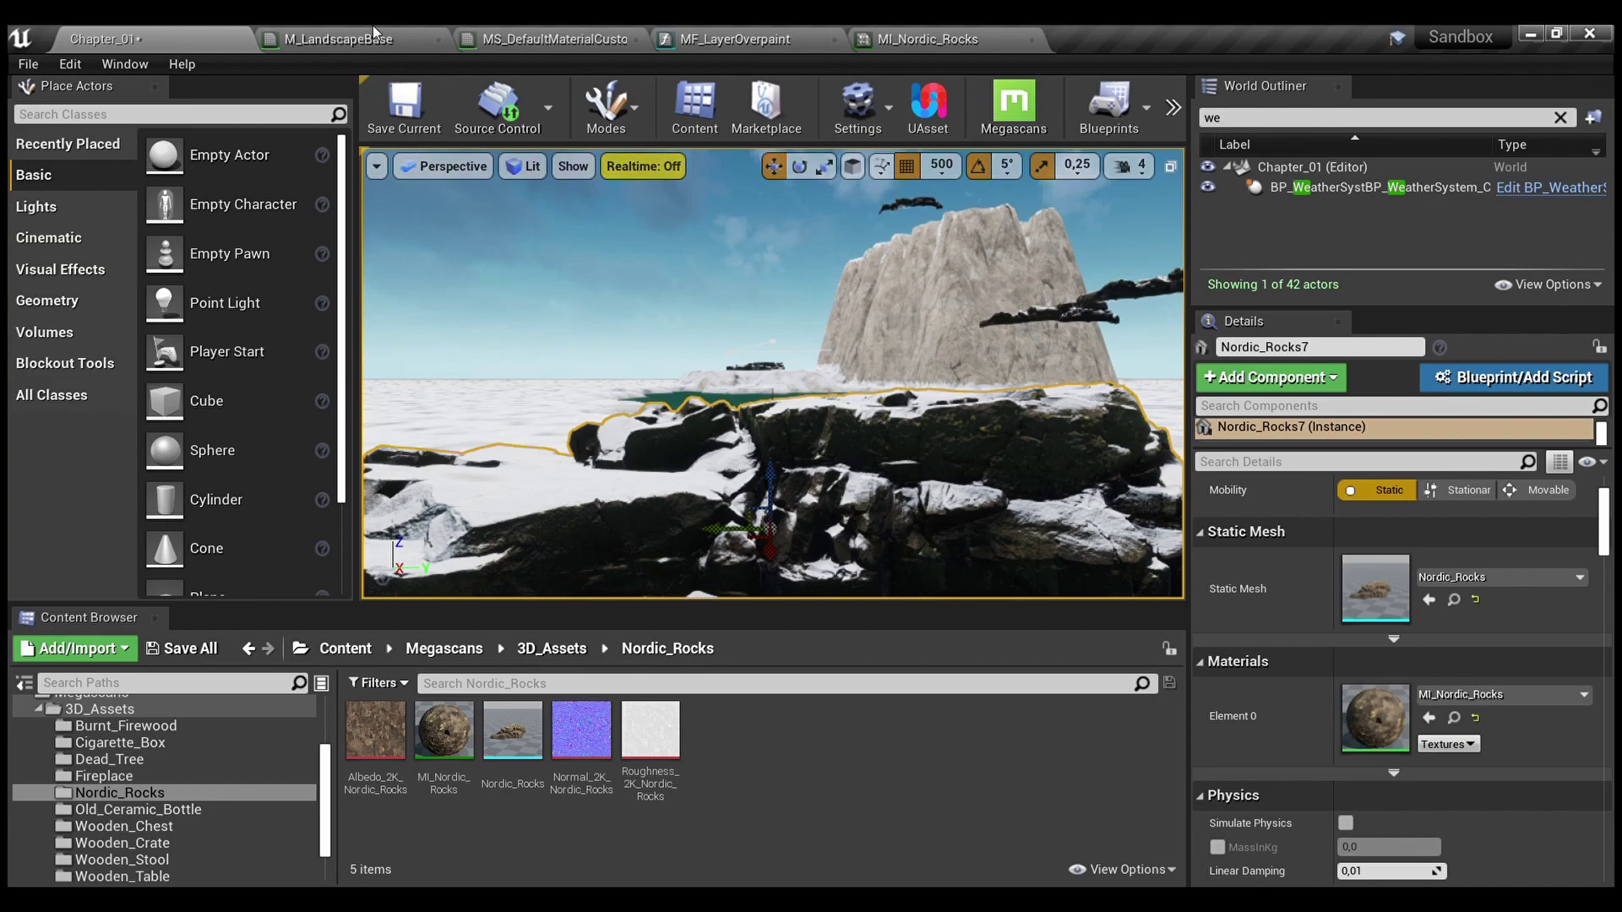
pyautogui.click(925, 37)
pyautogui.click(1048, 548)
pyautogui.write('25')
pyautogui.press('Return')
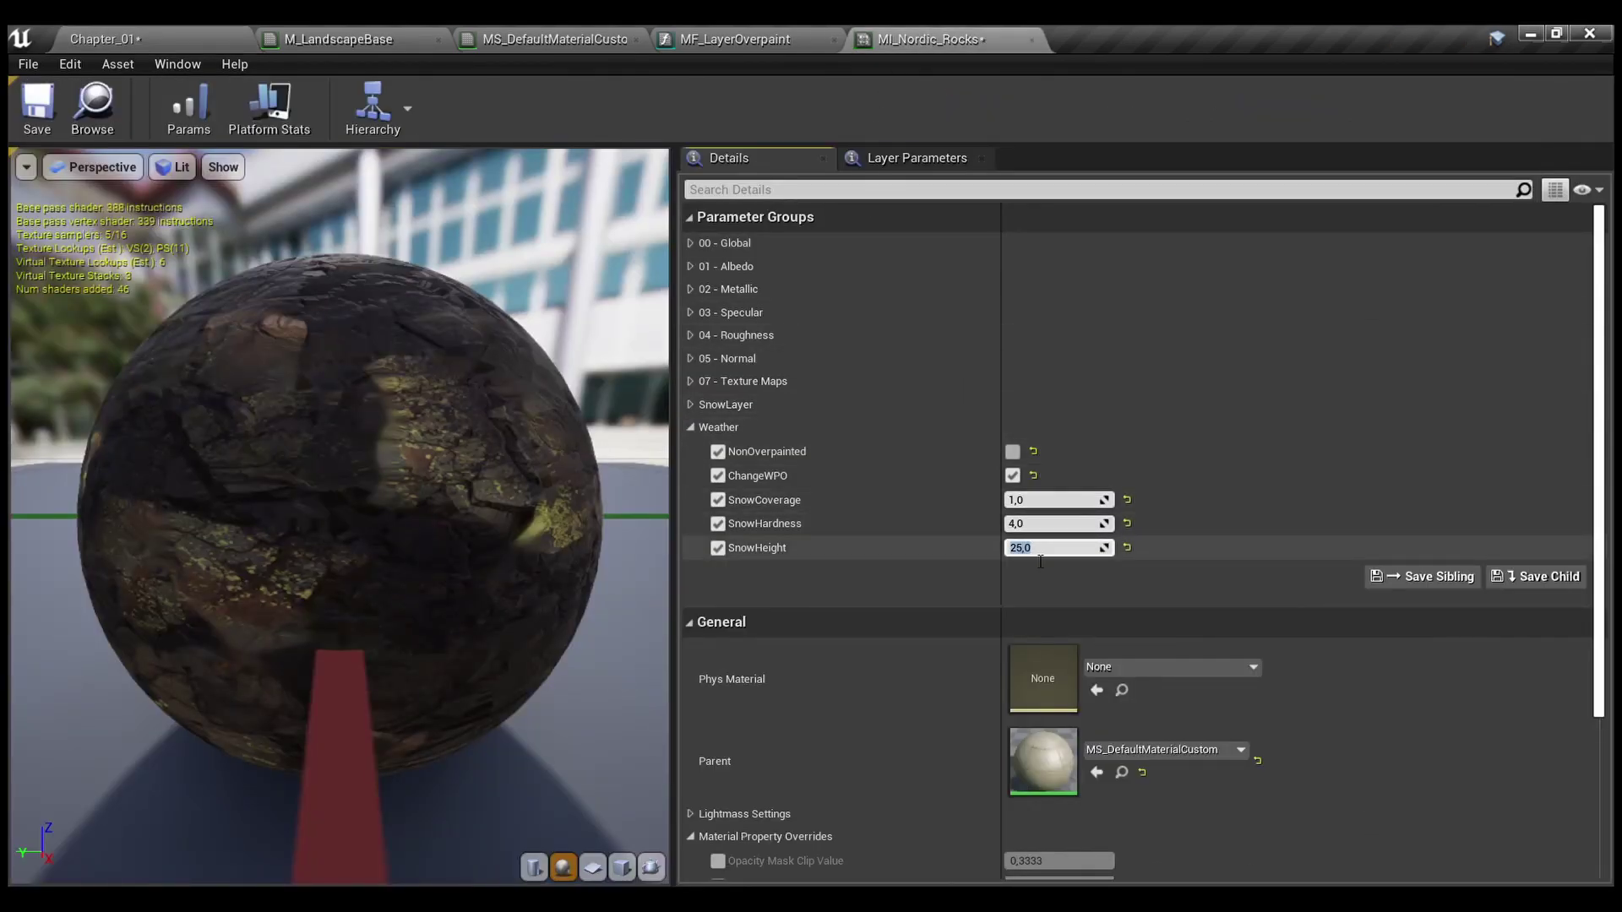
pyautogui.click(241, 31)
pyautogui.moveTo(817, 401); pyautogui.dragTo(817, 403, button='right')
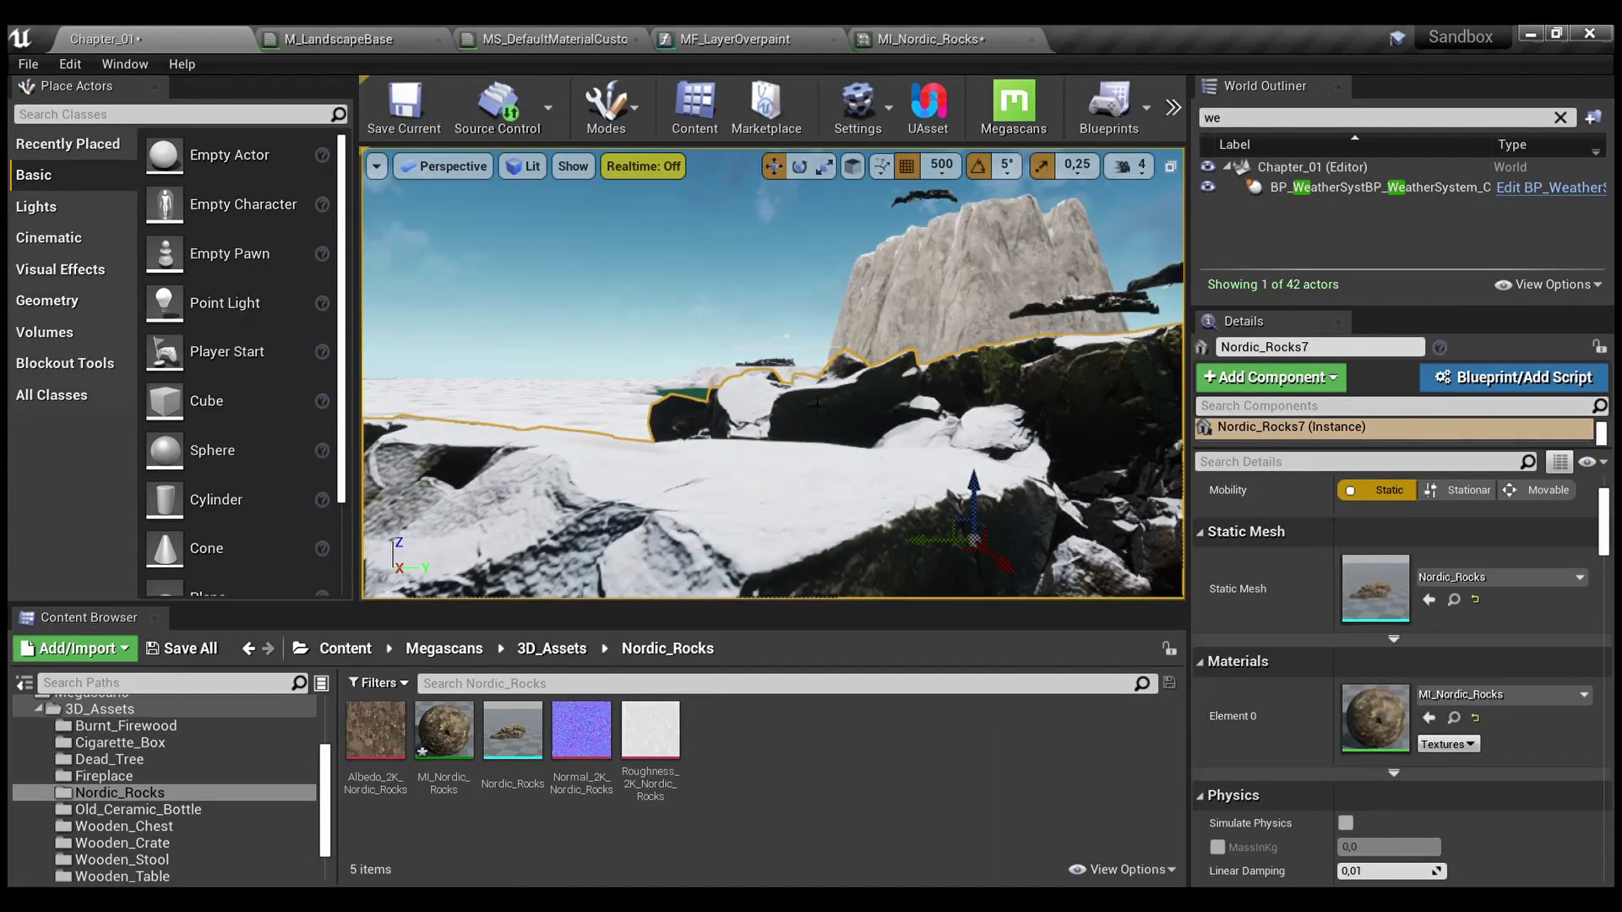
# Set SnowCoverage to 3 in the MI_Nordic_Rocks material instance and return to the level
pyautogui.click(901, 38)
pyautogui.click(1057, 501)
pyautogui.write('3')
pyautogui.press('Return')
pyautogui.click(204, 28)
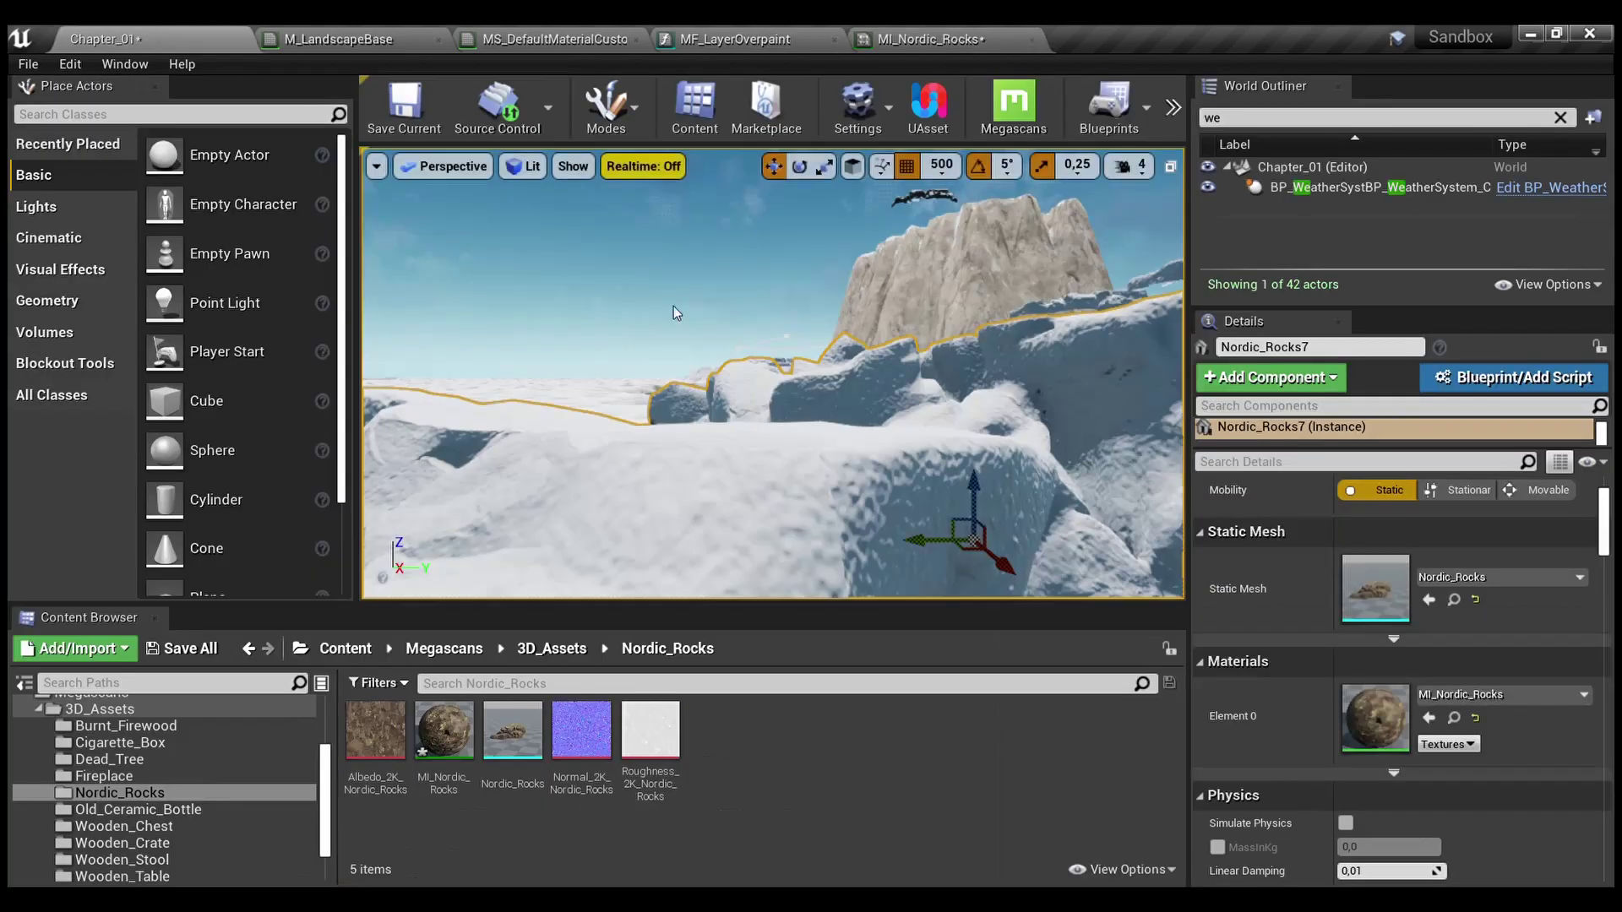
# Inspect the heavier snow layer on the rocks from several viewpoints in the level
pyautogui.press('s')
pyautogui.moveTo(772, 374); pyautogui.dragTo(772, 376, button='right')
pyautogui.press('w')
pyautogui.press('a')
pyautogui.press('d')
pyautogui.press('a')
pyautogui.press('w')
pyautogui.press('d')
pyautogui.moveTo(854, 416); pyautogui.dragTo(854, 417, button='right')
pyautogui.press('a')
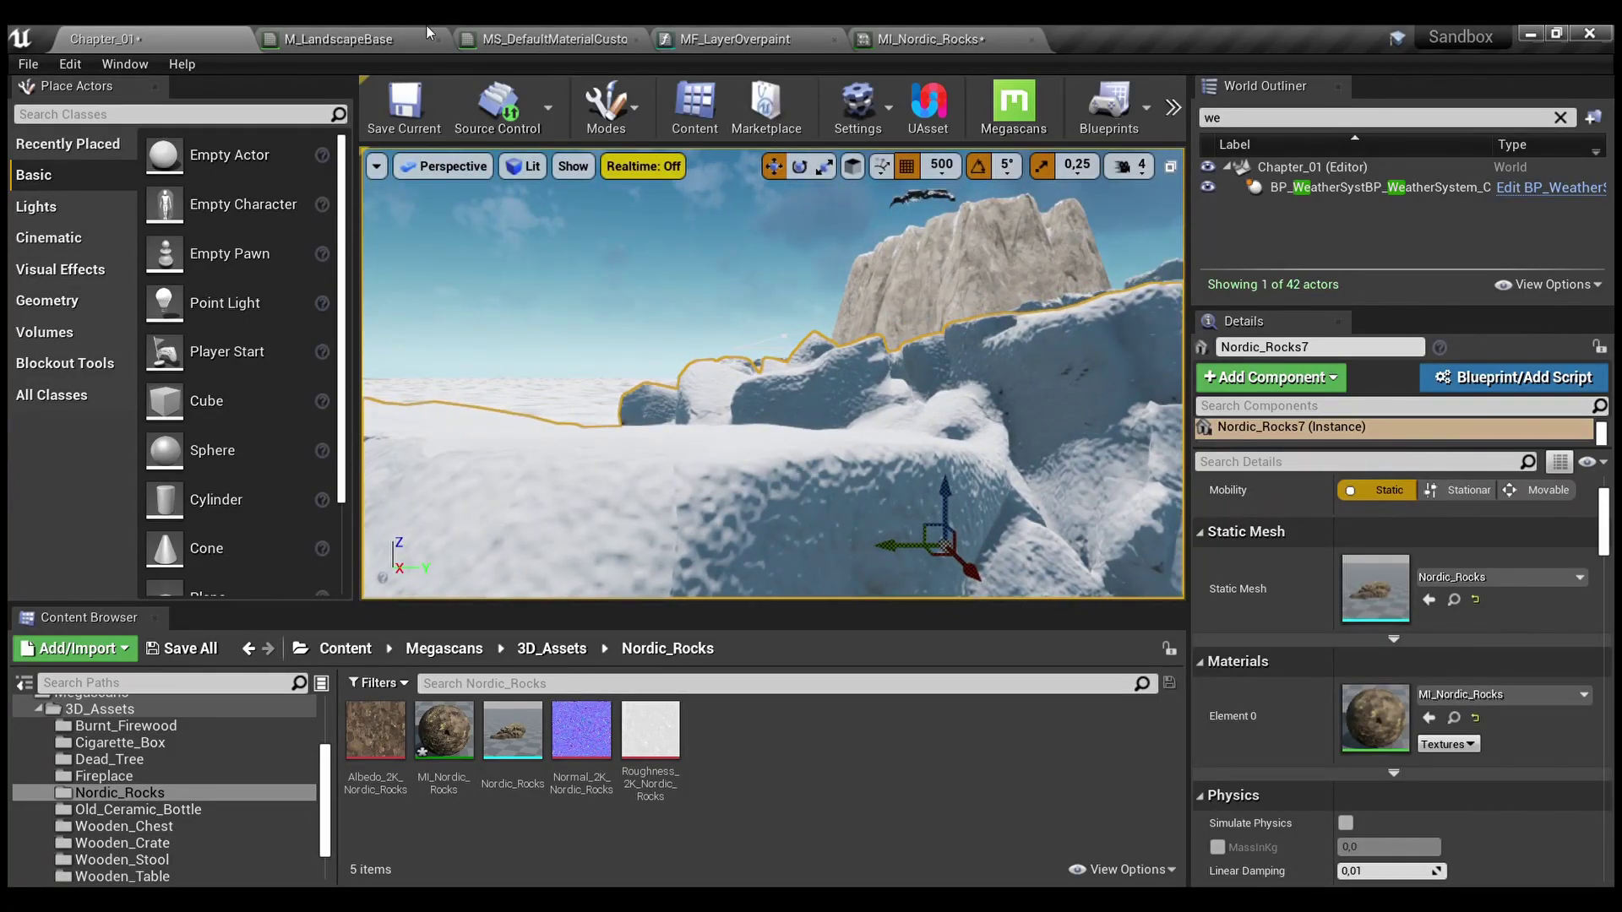
# Set SnowCoverage to 2 in the MI_Nordic_Rocks material instance and check the rocks in the level
pyautogui.click(950, 43)
pyautogui.click(1044, 500)
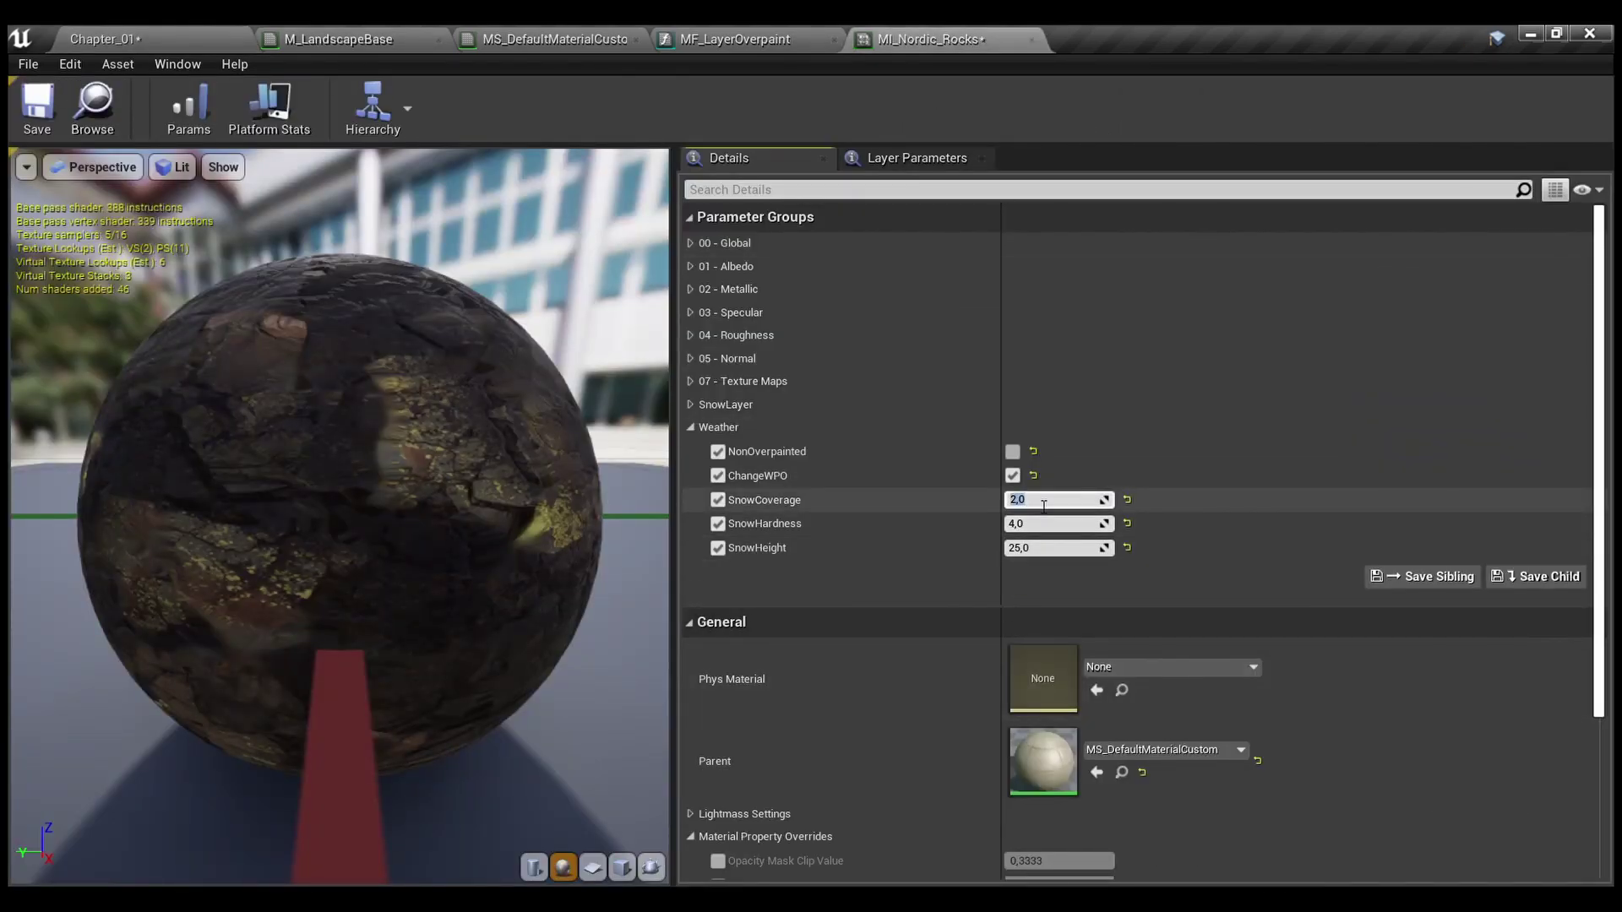
pyautogui.click(152, 39)
pyautogui.press('d')
pyautogui.press('a')
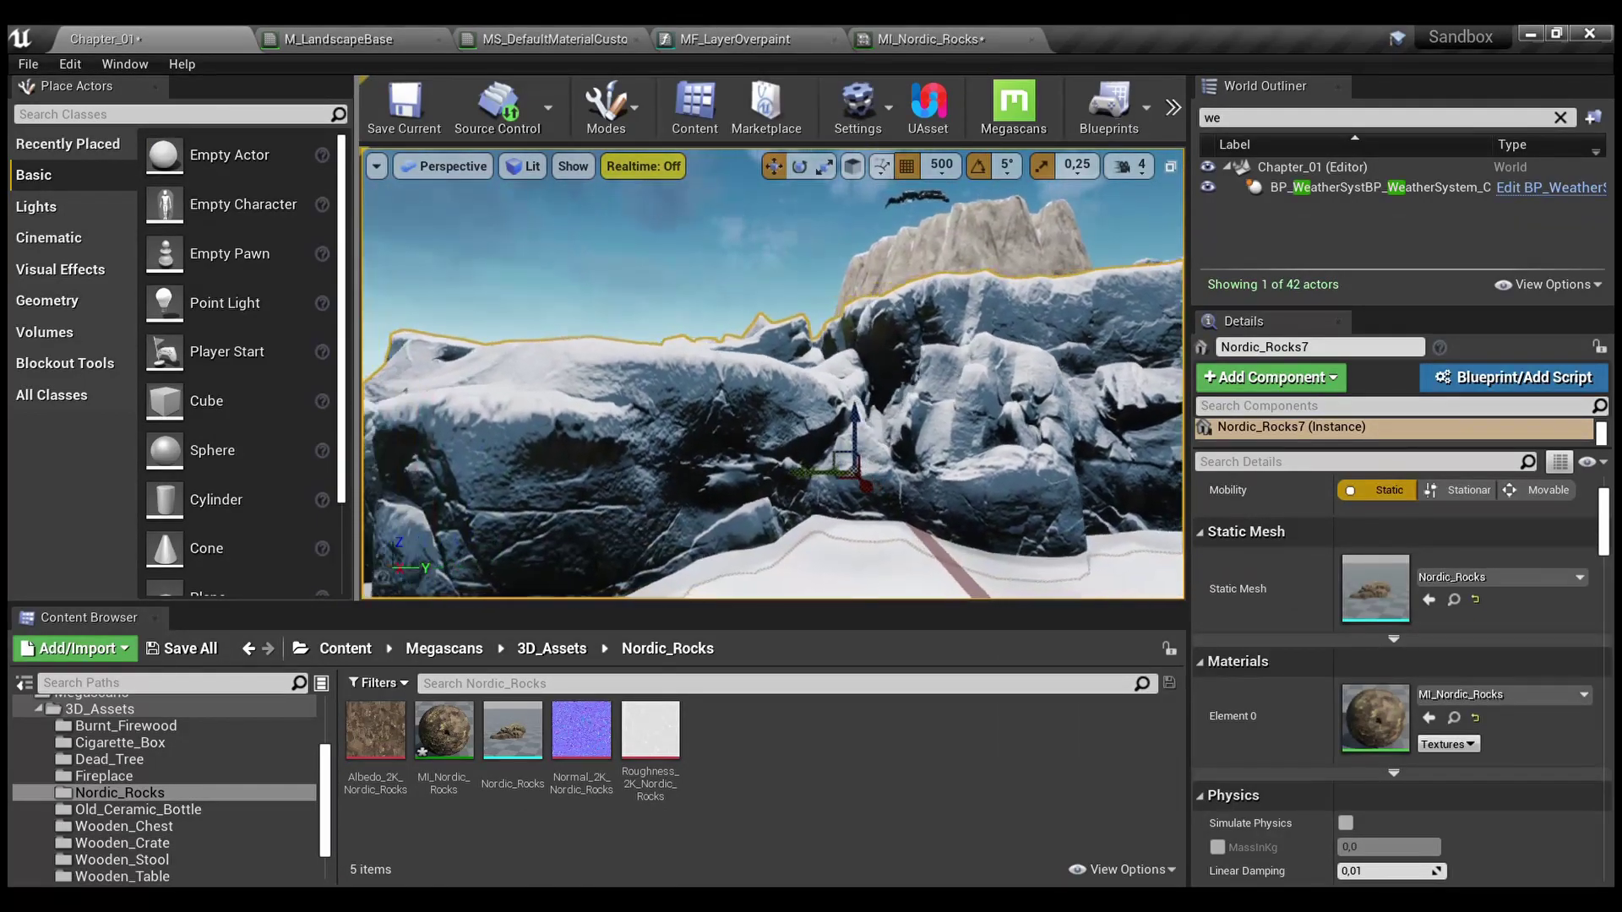
# Review the MF_LayerOverpaint graph around the NormalBlend, WPO and Layer outputs
pyautogui.click(777, 34)
pyautogui.moveTo(757, 409)
pyautogui.mouseDown(button='right')
pyautogui.moveTo(860, 420)
pyautogui.moveTo(813, 598)
pyautogui.moveTo(903, 517)
pyautogui.moveTo(751, 439)
pyautogui.mouseUp(button='right')
pyautogui.scroll(2, 992, 511)
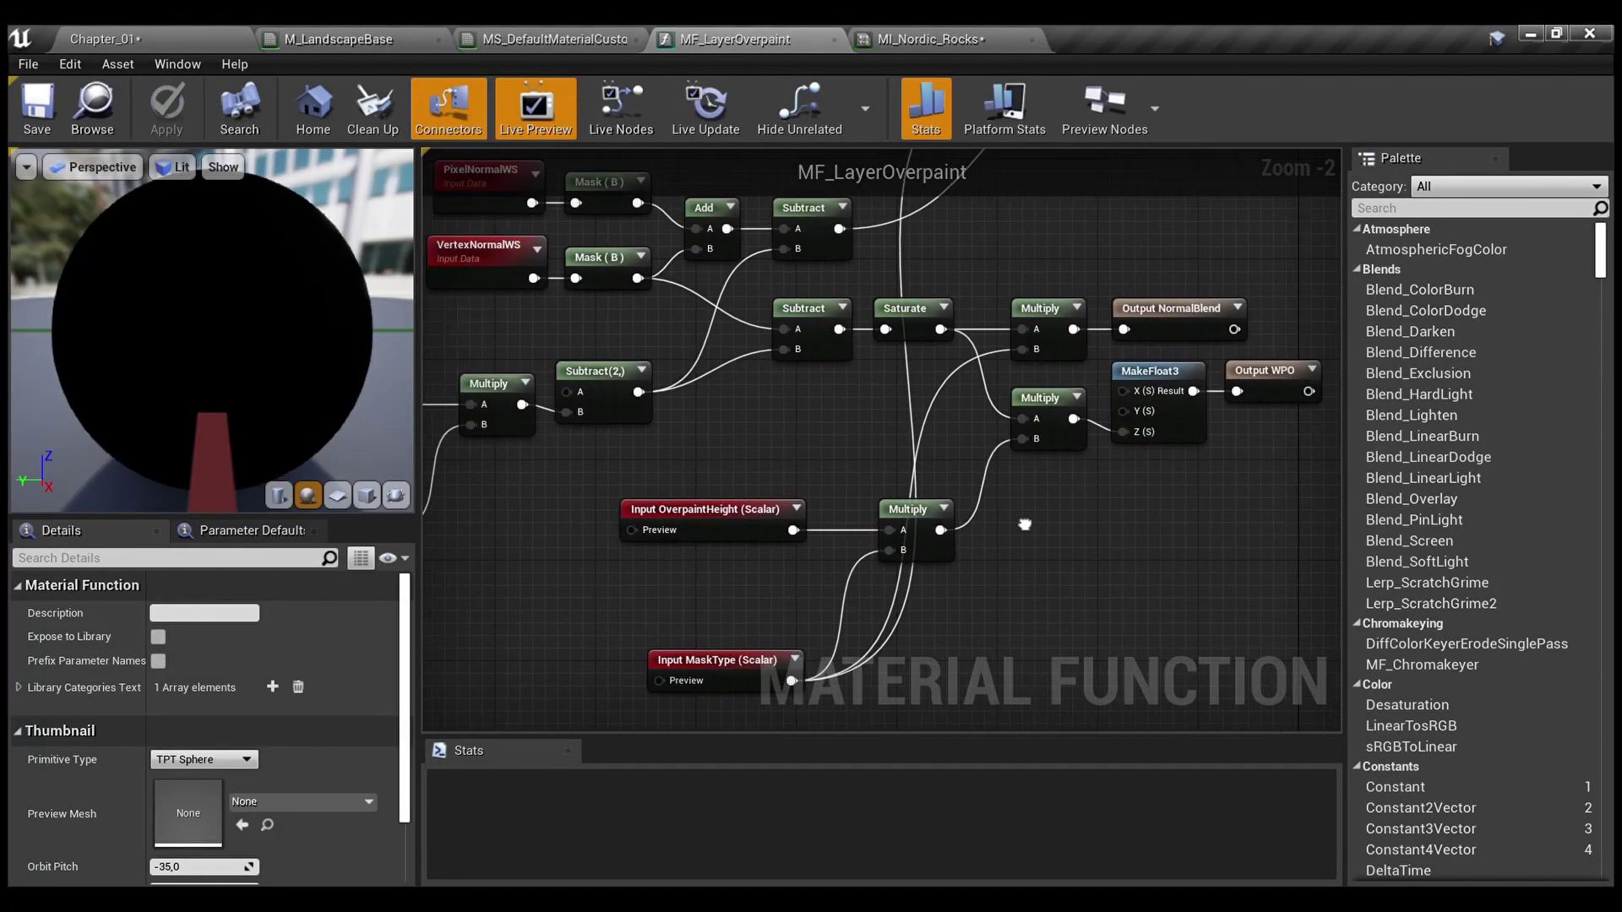
pyautogui.moveTo(849, 563); pyautogui.dragTo(651, 509, button='right')
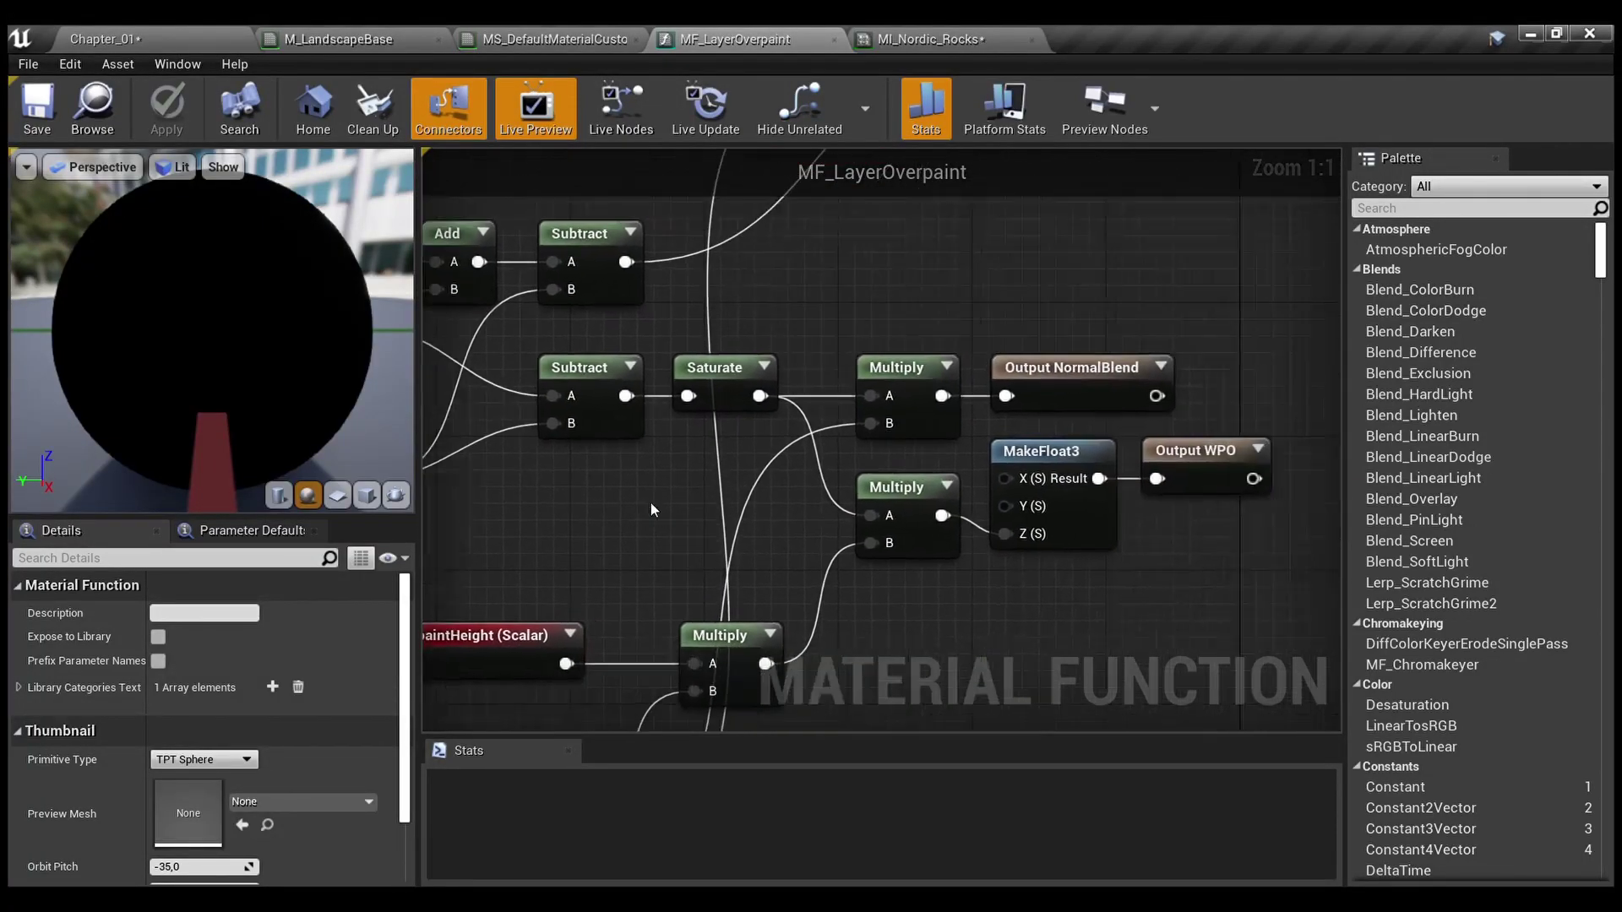
pyautogui.moveTo(1014, 311); pyautogui.dragTo(1030, 624, button='right')
pyautogui.scroll(-1, 1022, 347)
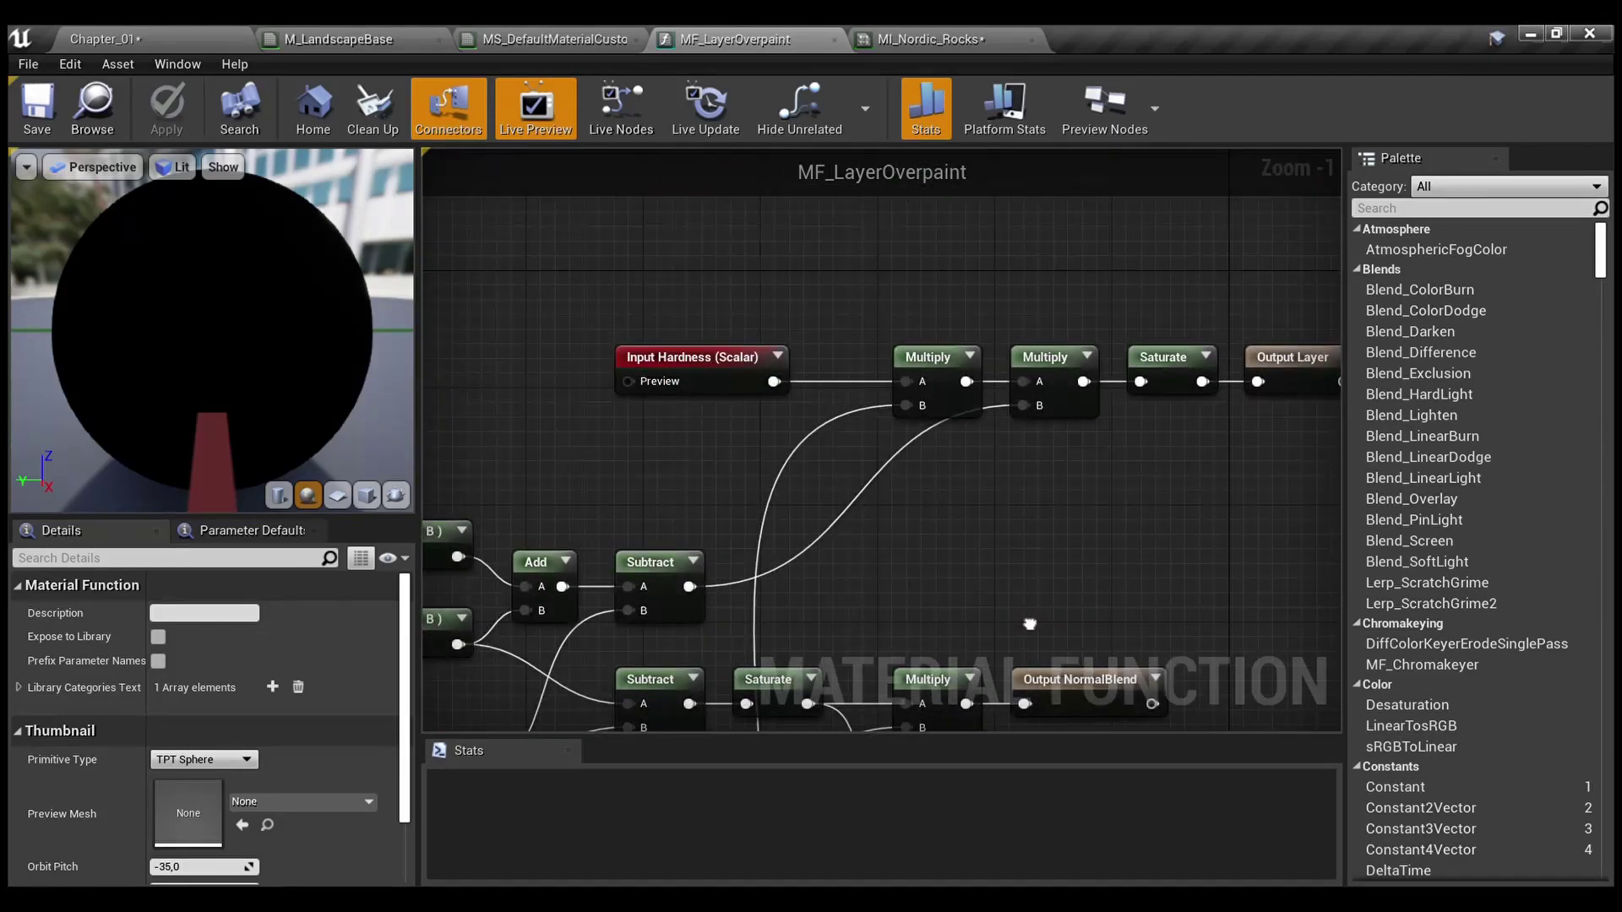
# Examine the Hardness and MaskType function inputs and where they connect in the MF_LayerOverpaint graph
pyautogui.click(702, 390)
pyautogui.moveTo(737, 491); pyautogui.dragTo(961, 0, button='right')
pyautogui.moveTo(830, 375)
pyautogui.mouseDown(button='right')
pyautogui.moveTo(770, 539)
pyautogui.moveTo(807, 369)
pyautogui.mouseUp(button='right')
pyautogui.moveTo(760, 507); pyautogui.dragTo(772, 281, button='right')
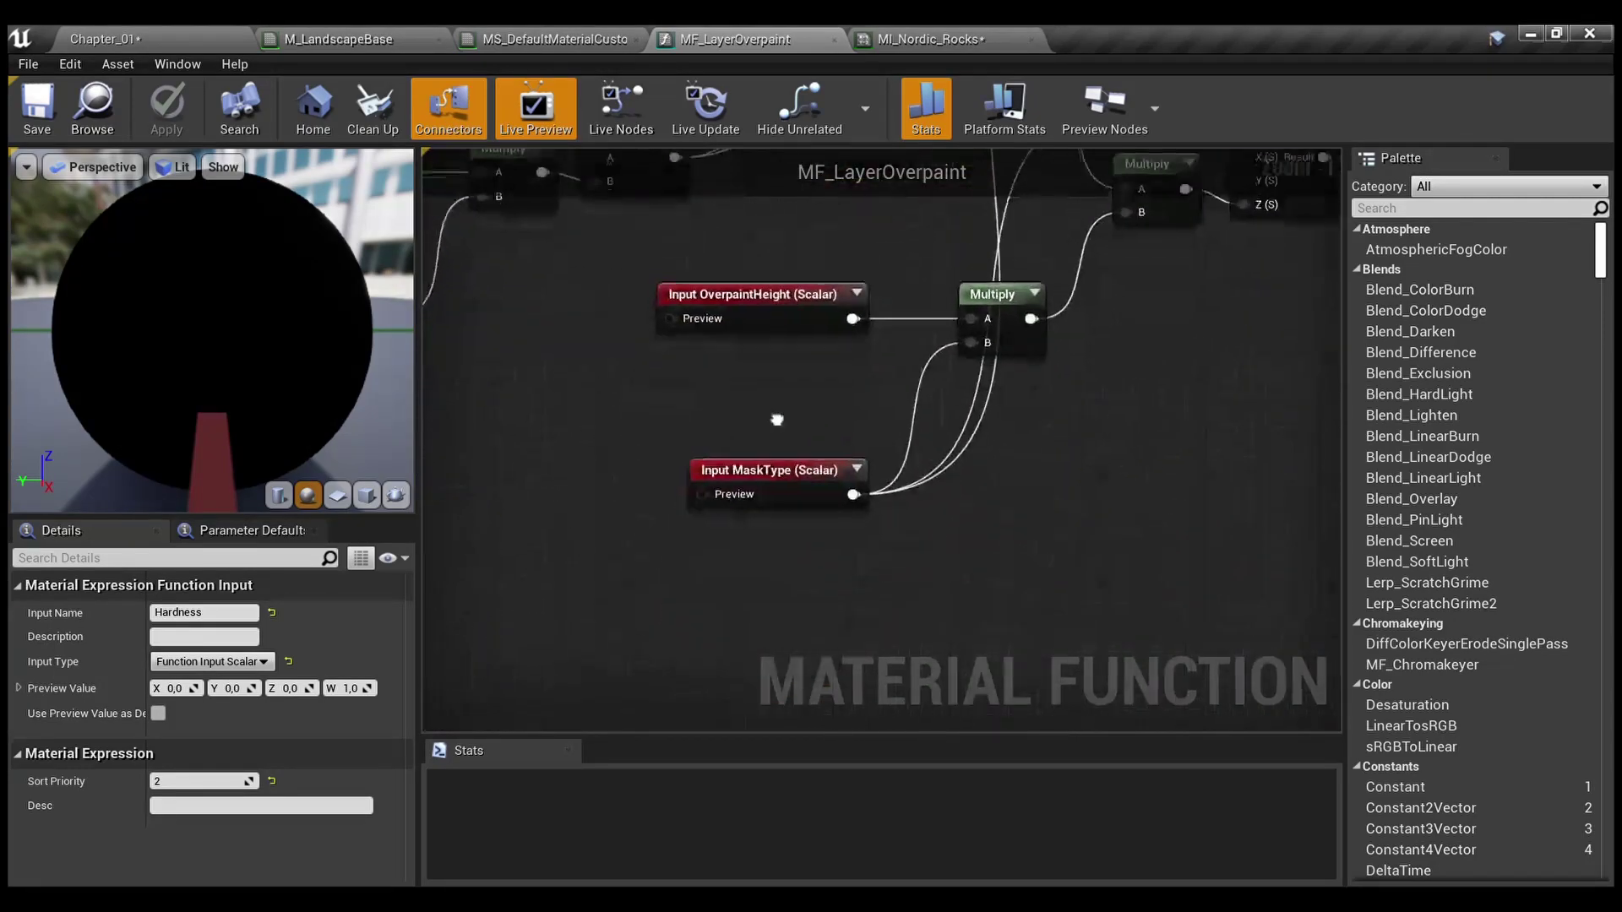
pyautogui.click(786, 496)
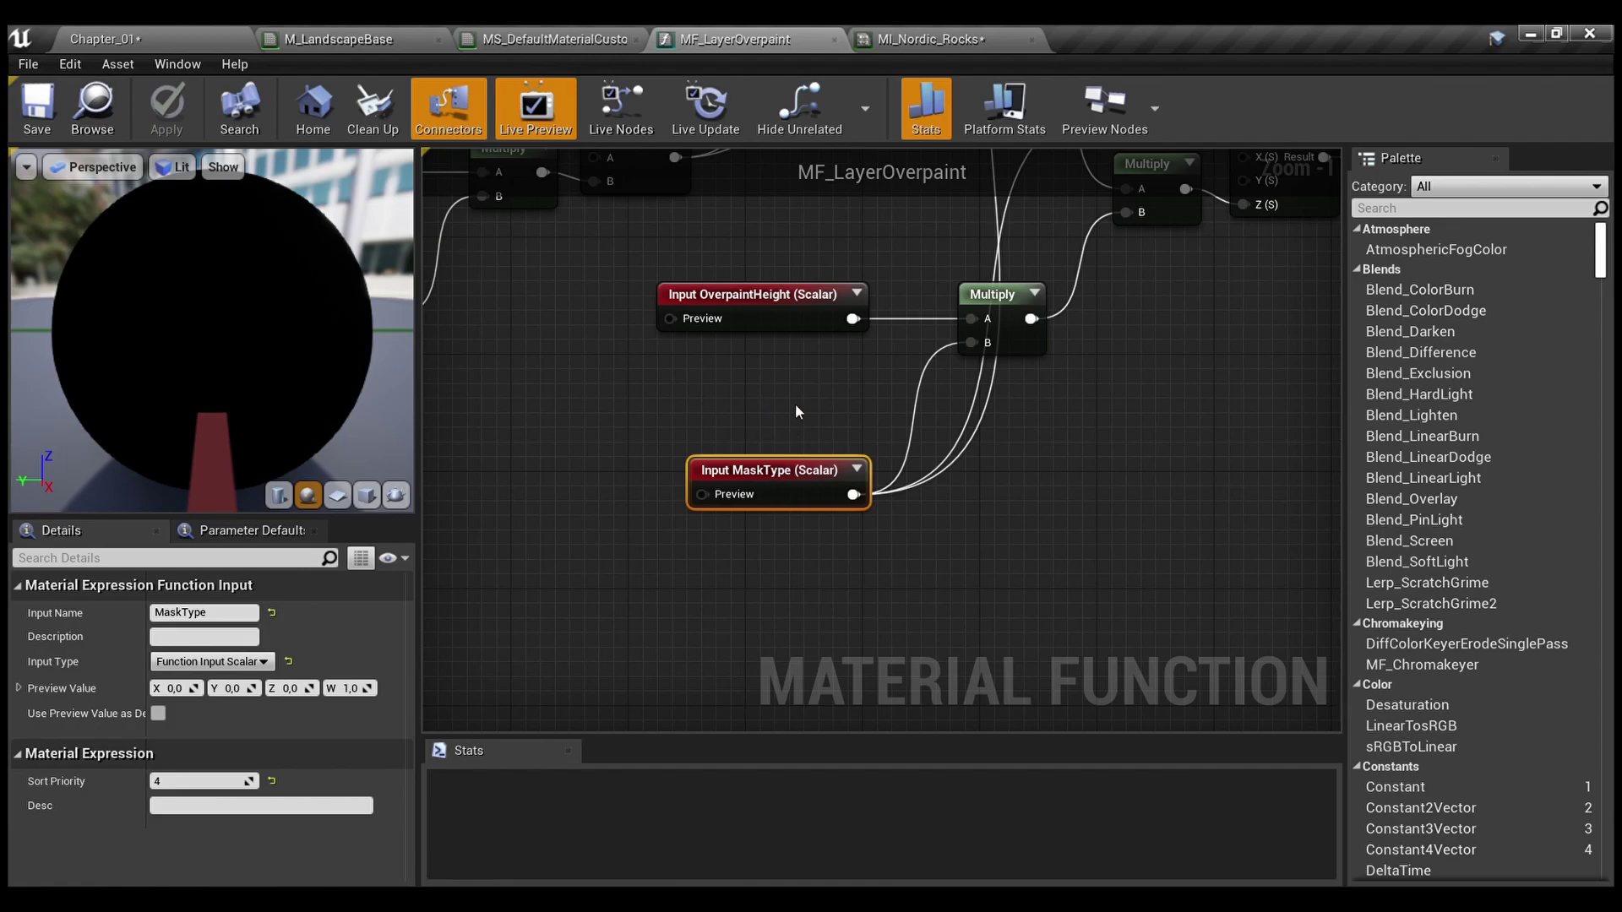
pyautogui.moveTo(794, 412); pyautogui.dragTo(818, 522, button='right')
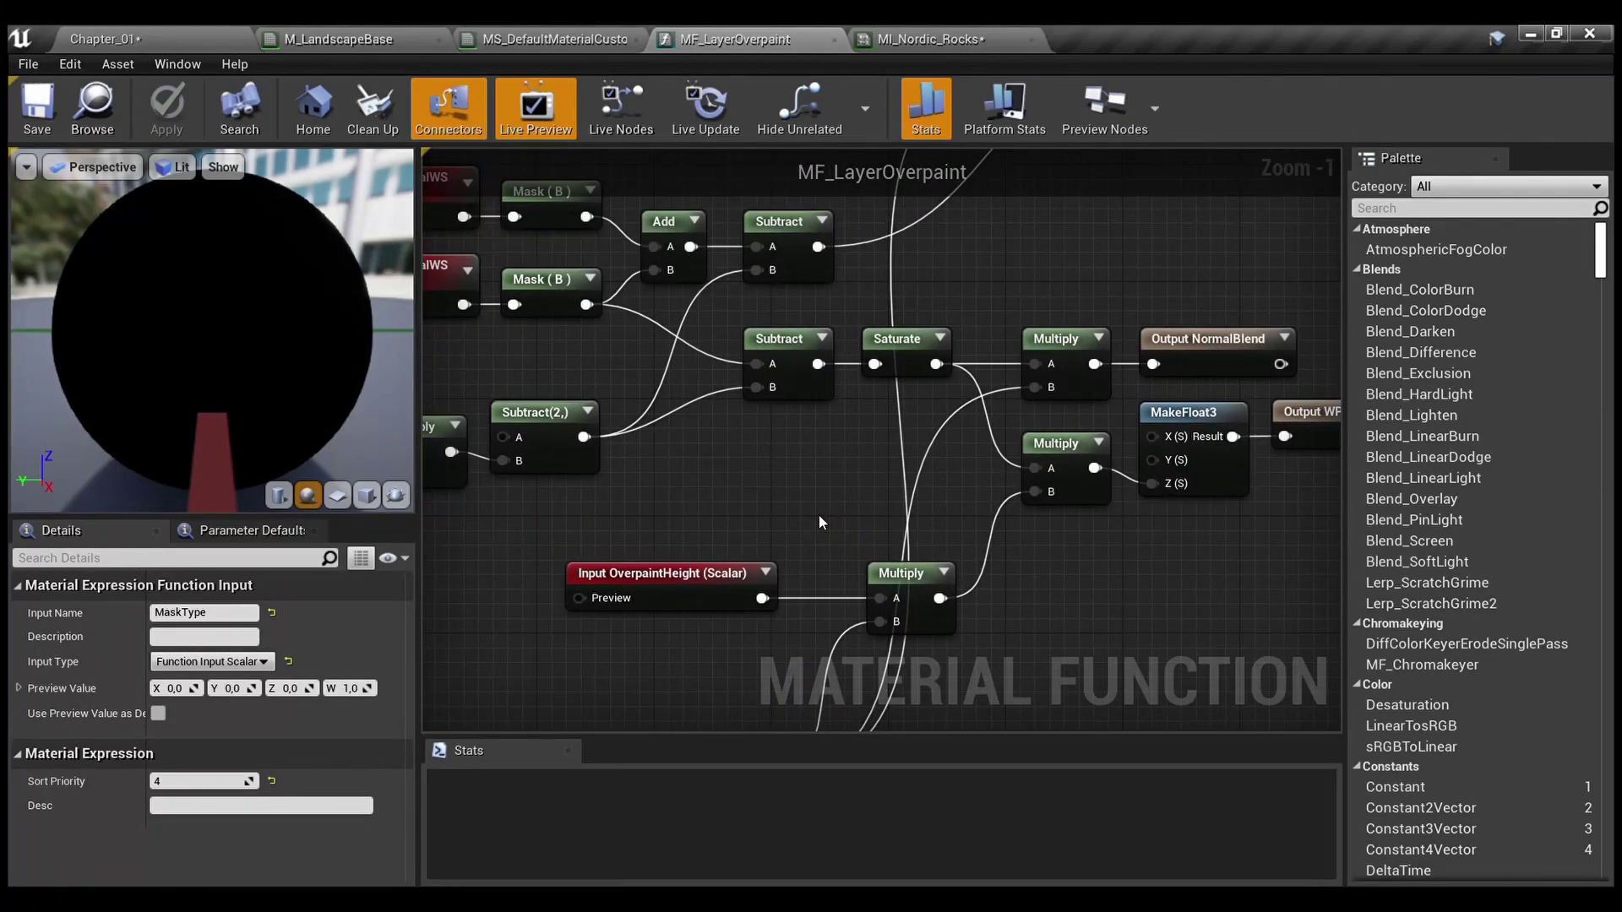
pyautogui.moveTo(819, 516); pyautogui.dragTo(883, 228, button='right')
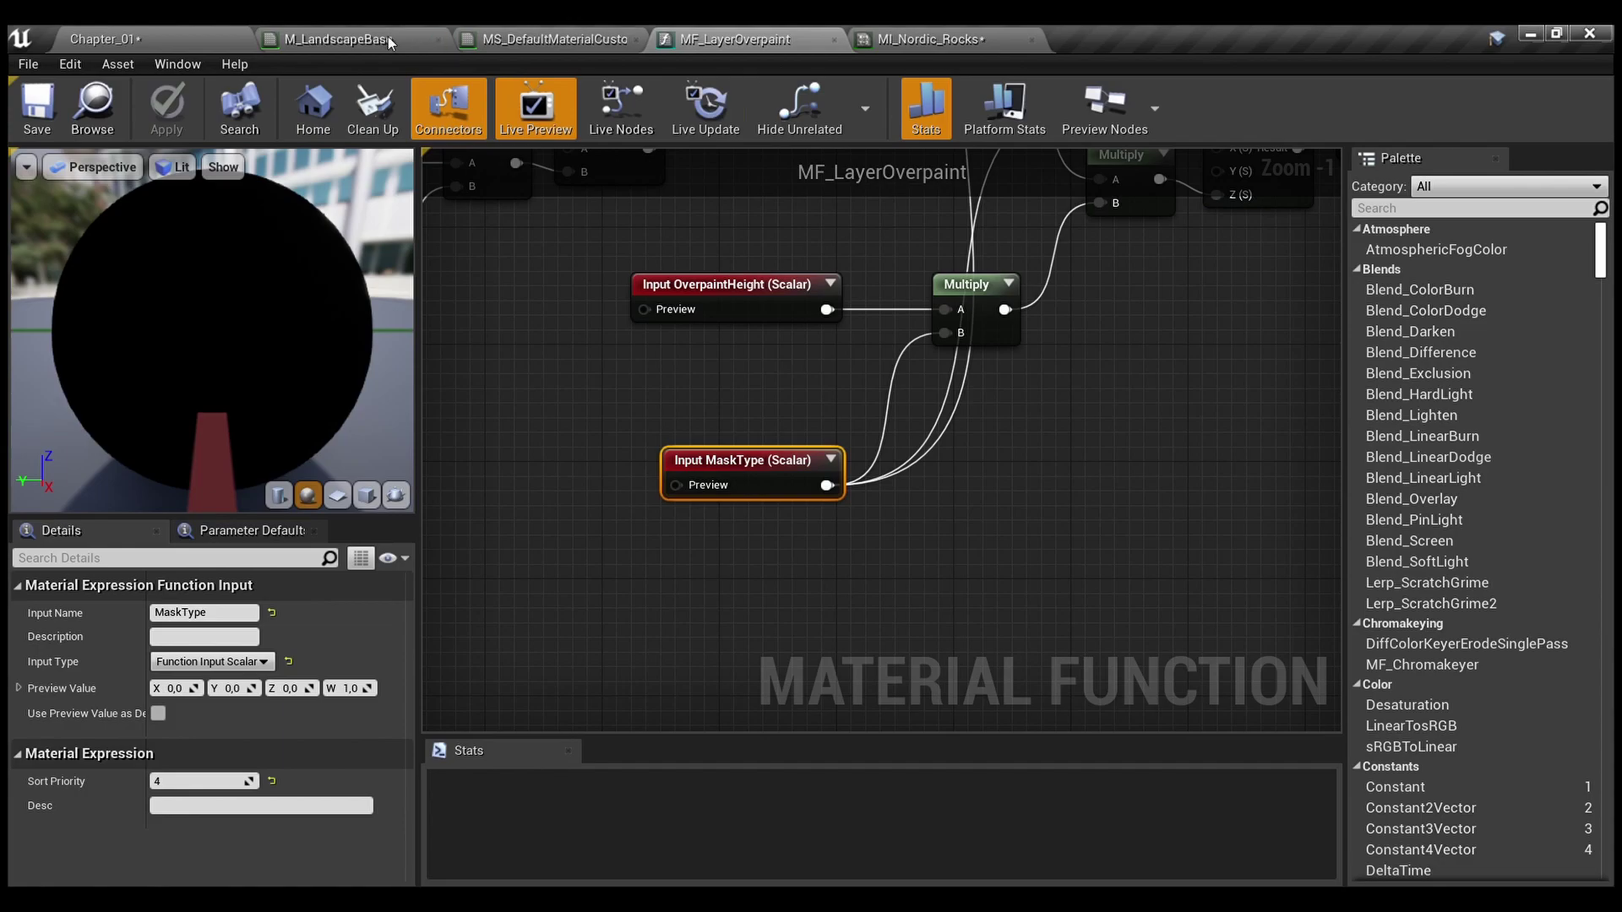
# Open the MF_SnowCoverage function connected to the MaskType input in the MS_DefaultMaterialCustom graph
pyautogui.click(534, 39)
pyautogui.moveTo(707, 525); pyautogui.dragTo(855, 156, button='right')
pyautogui.scroll(1, 625, 456)
pyautogui.moveTo(848, 440); pyautogui.dragTo(850, 528, button='right')
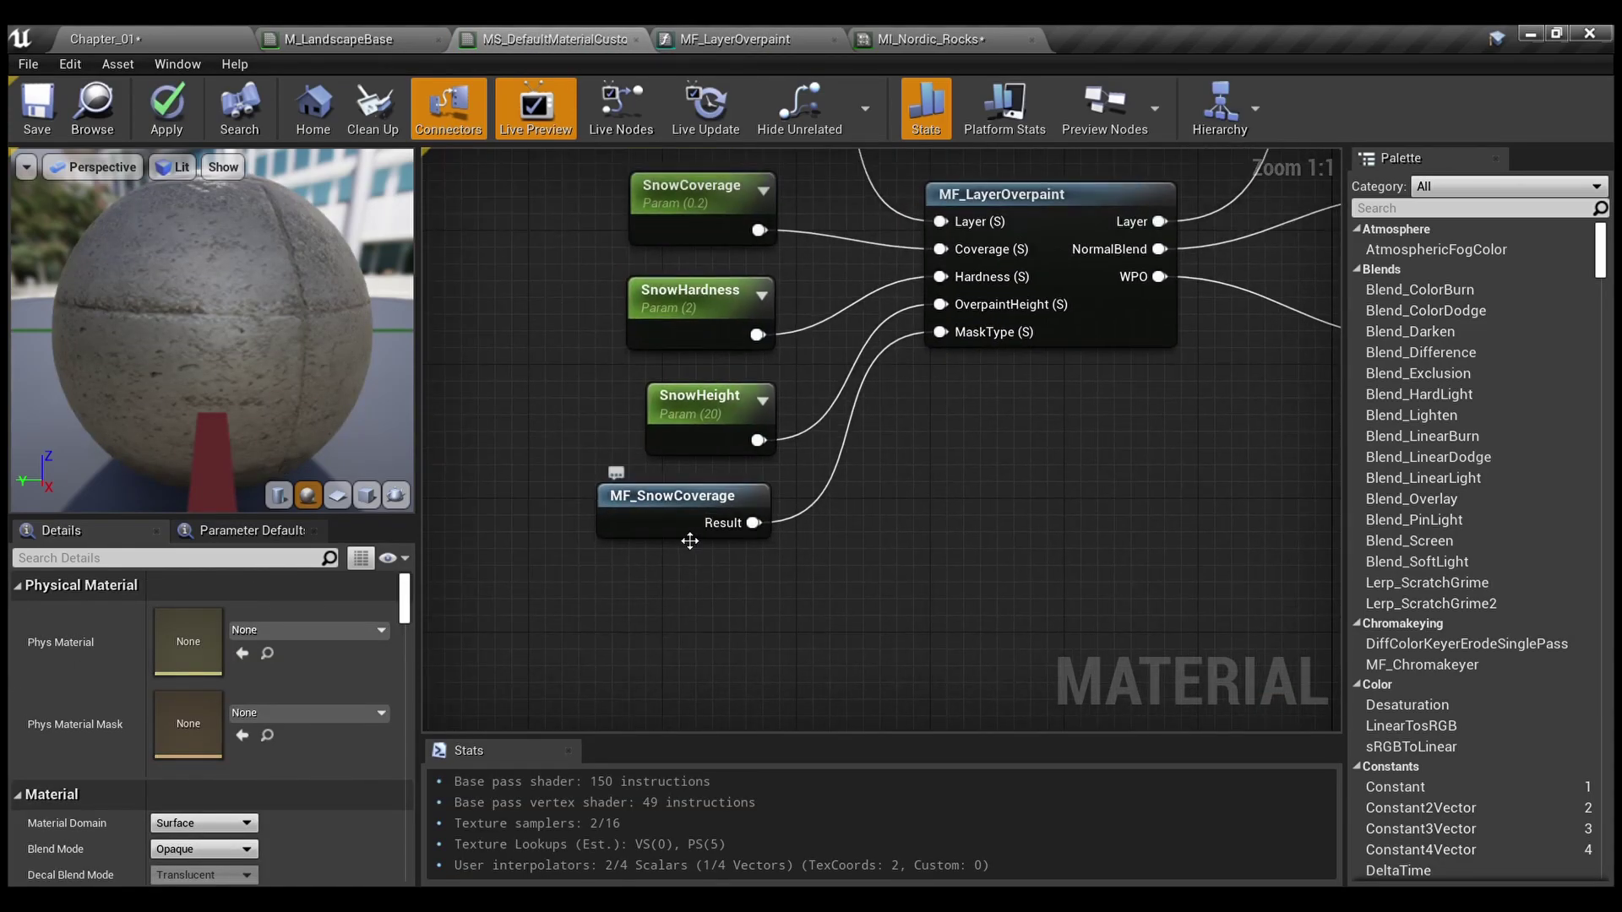
pyautogui.doubleClick(690, 541)
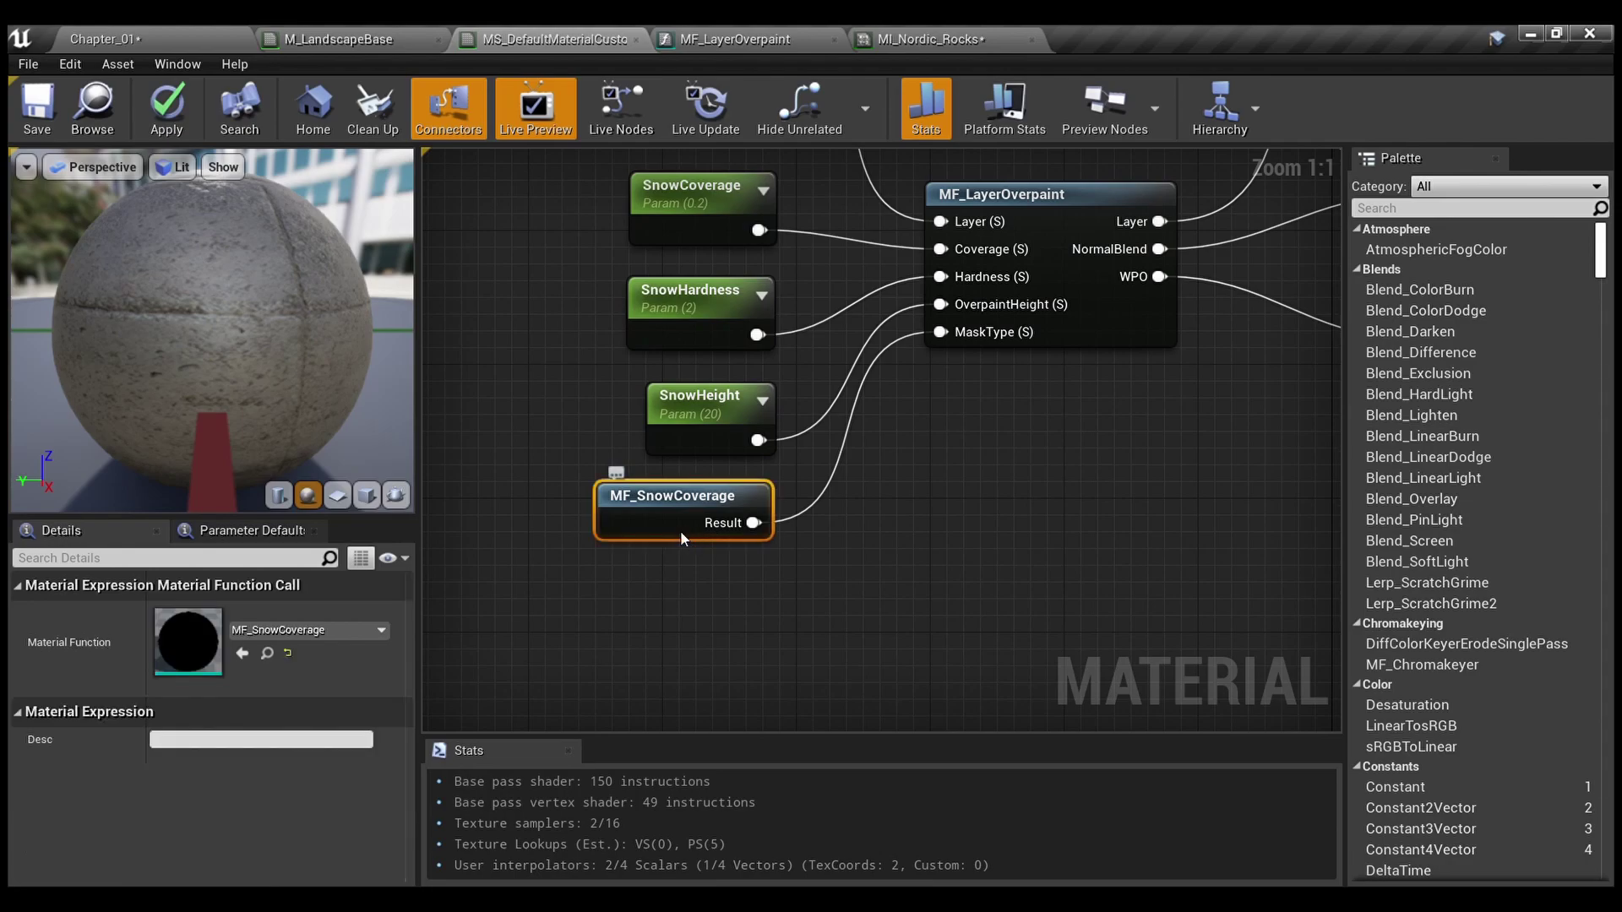
# Examine the weather height, falloff and mask nodes in the MF_SnowCoverage graph
pyautogui.moveTo(681, 531); pyautogui.dragTo(1255, 368, button='right')
pyautogui.scroll(-2, 1205, 457)
pyautogui.scroll(-1, 1205, 286)
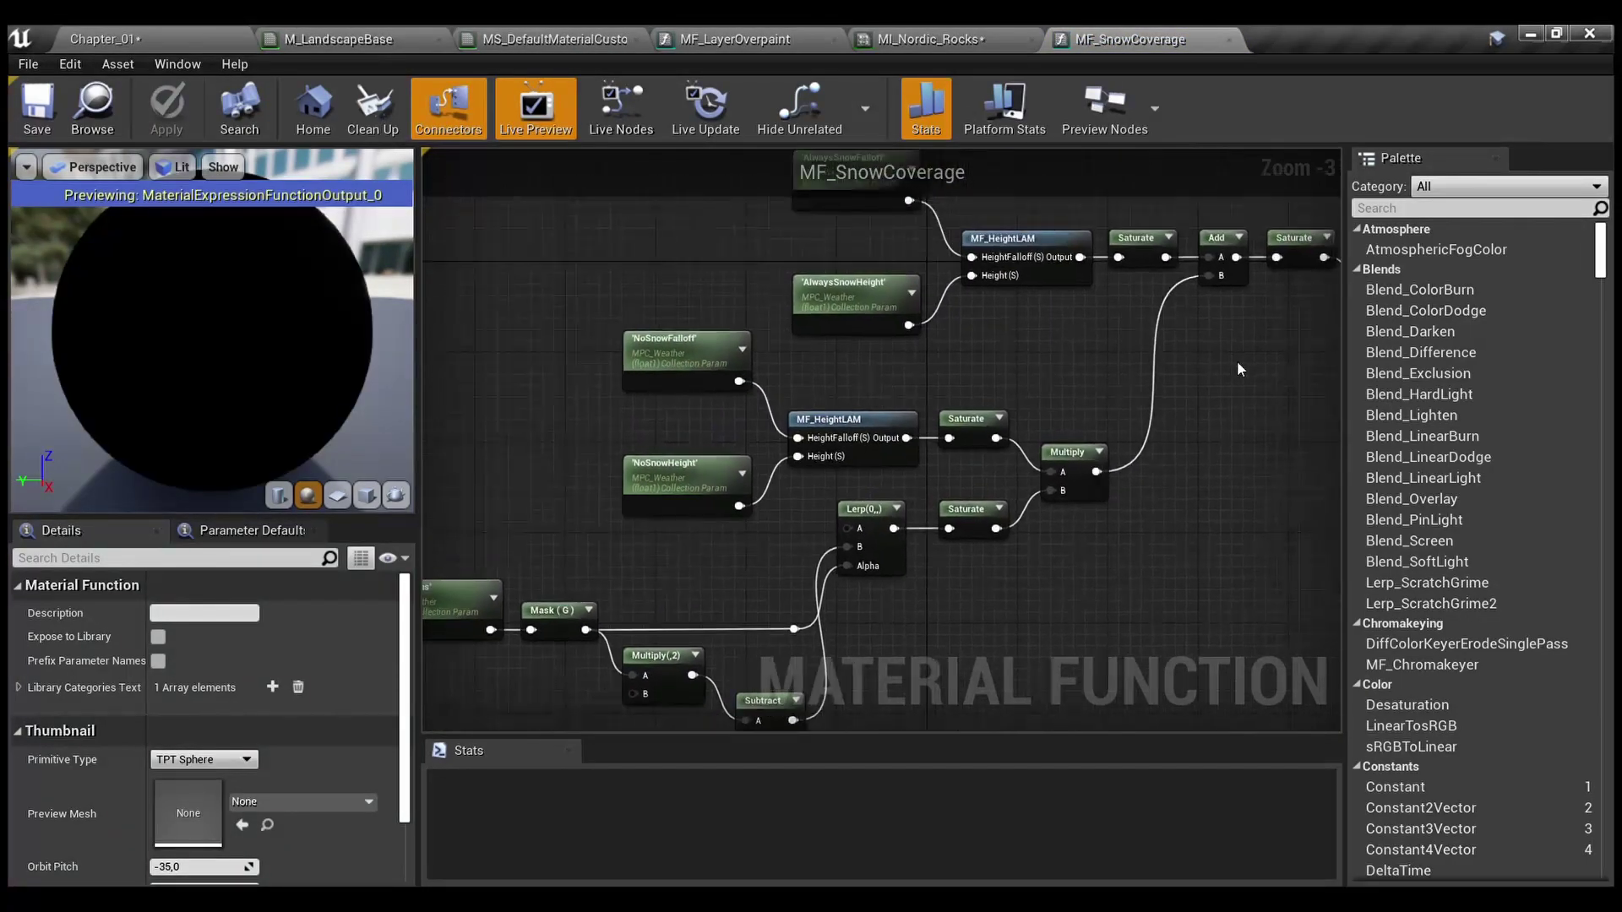
pyautogui.moveTo(1040, 370); pyautogui.dragTo(1039, 456, button='right')
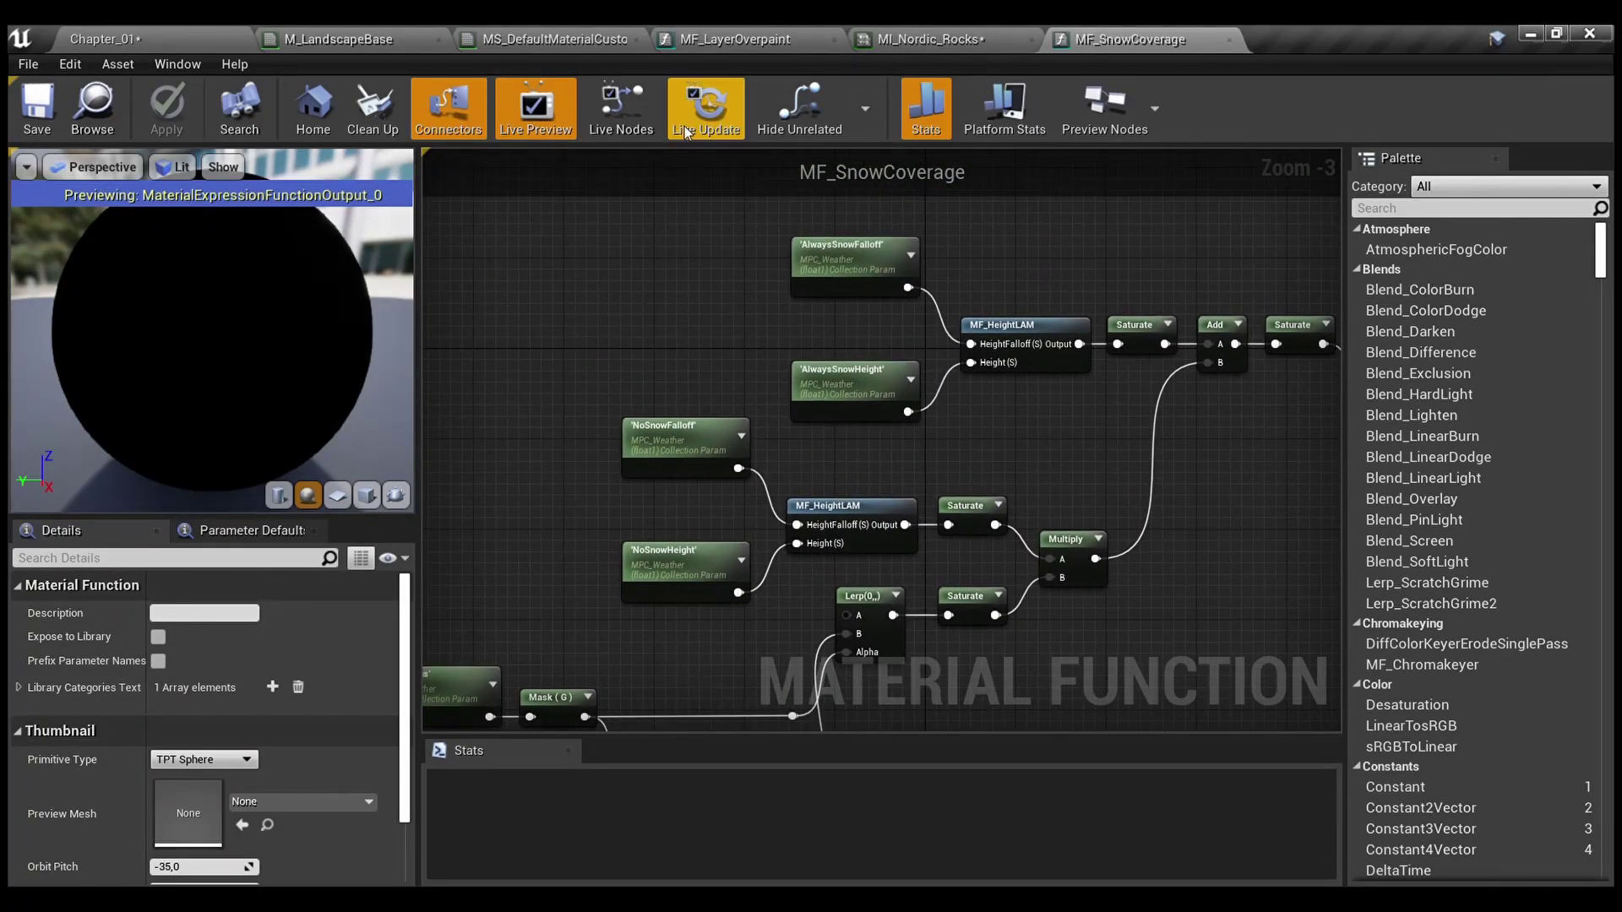
# Return to the MF_LayerOverpaint graph and follow the MaskType input and Hardness chain to the Layer output
pyautogui.click(718, 39)
pyautogui.moveTo(790, 343); pyautogui.dragTo(689, 519, button='right')
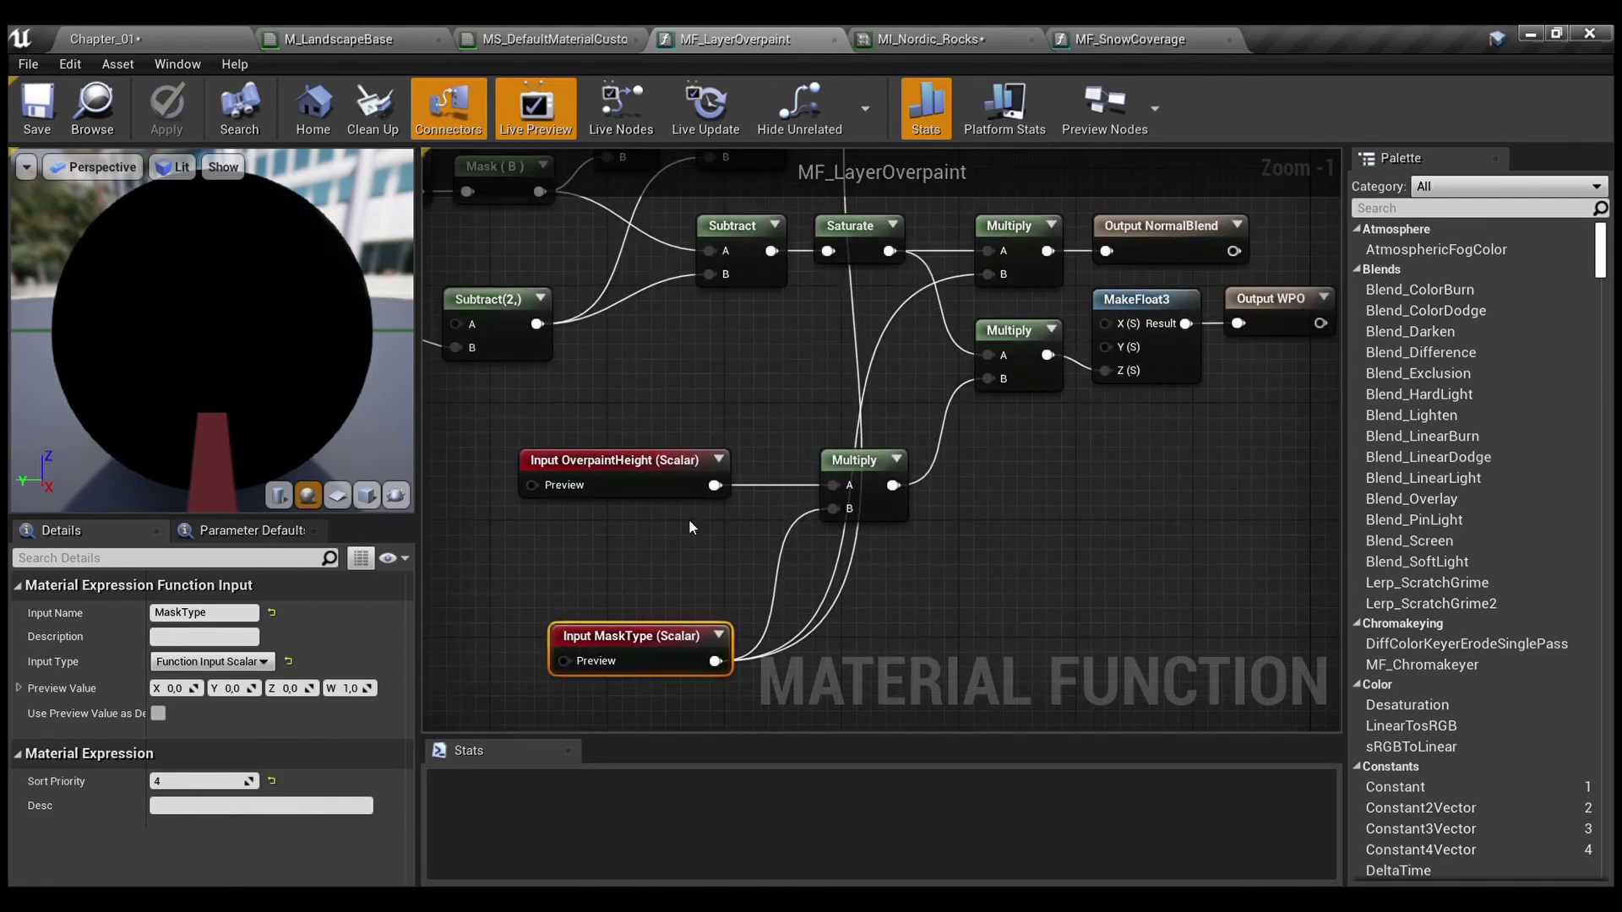
pyautogui.scroll(-1, 827, 331)
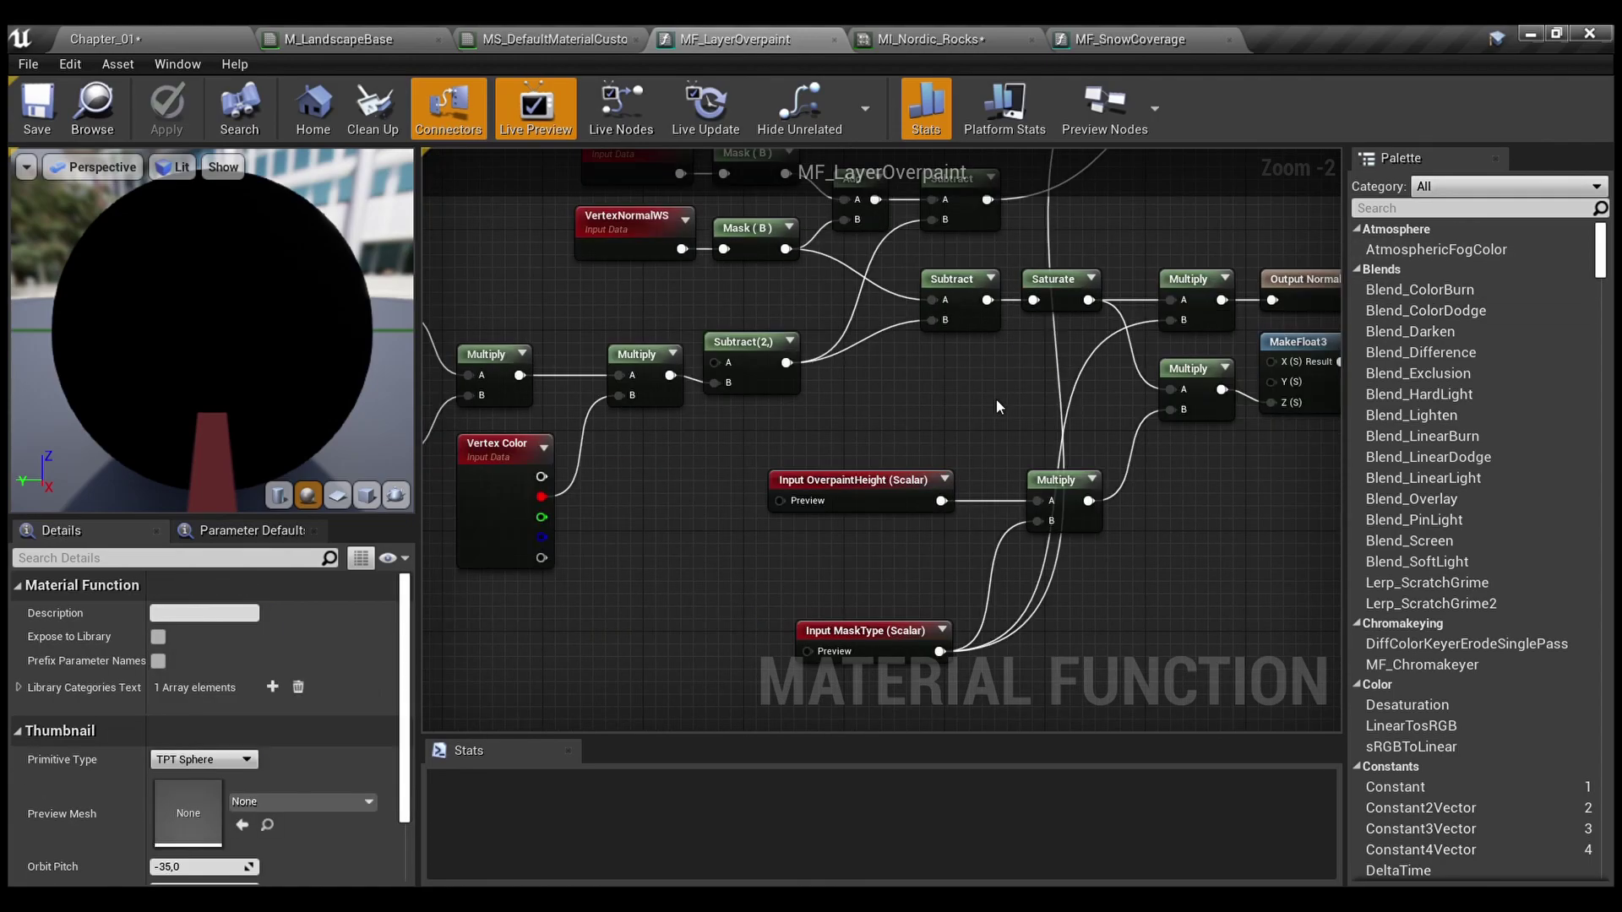
pyautogui.moveTo(996, 399); pyautogui.dragTo(781, 506, button='right')
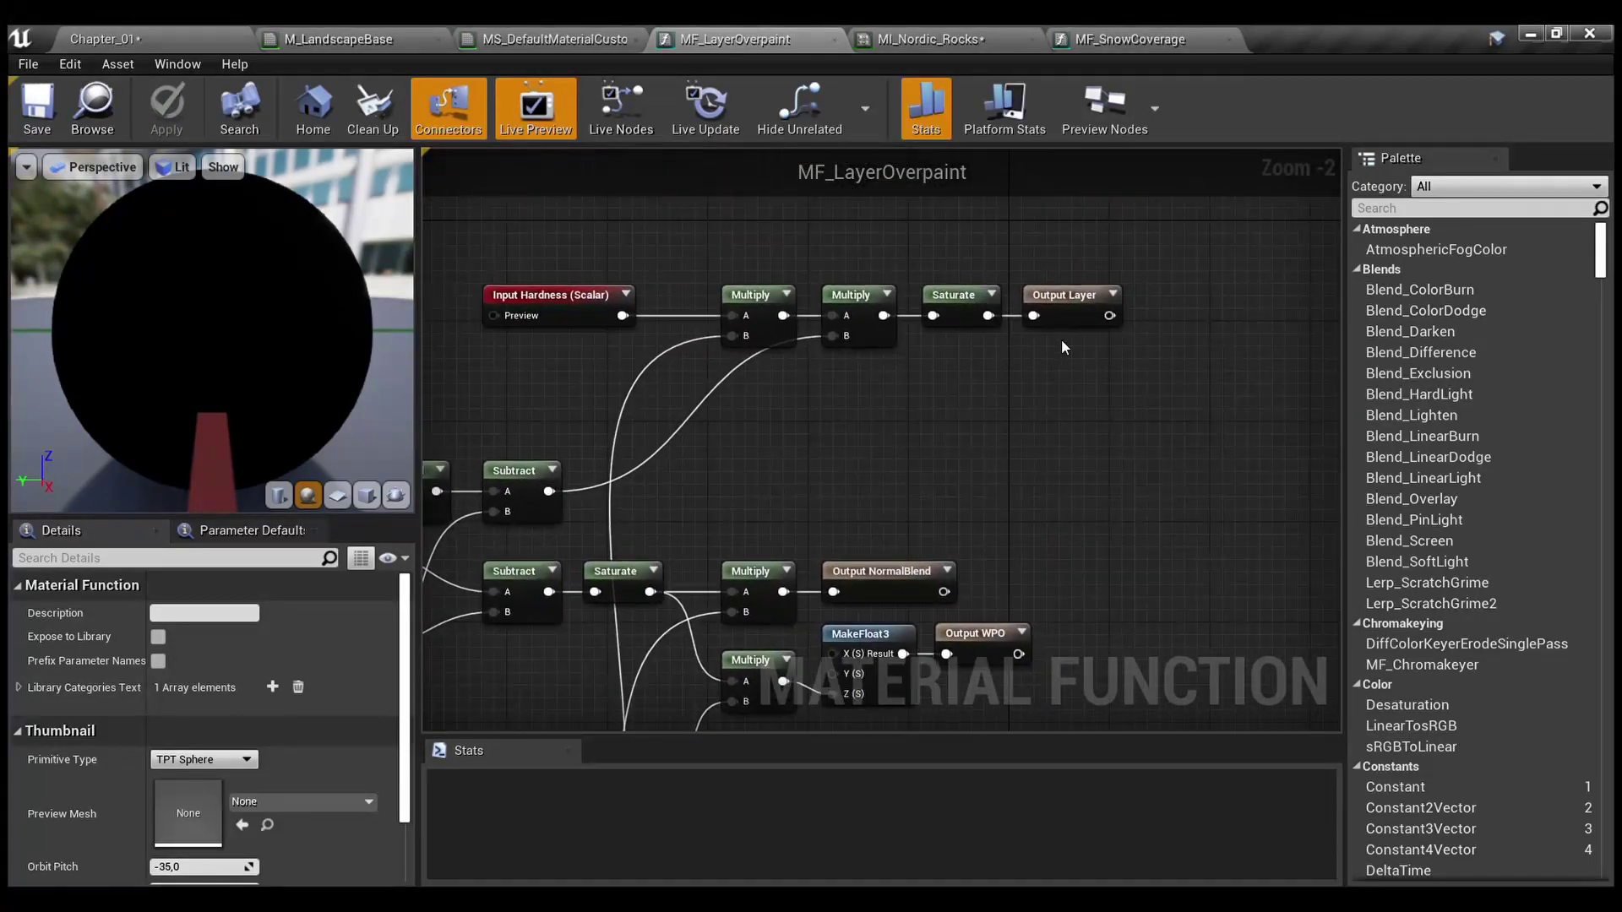
pyautogui.click(1069, 313)
# Trace the NormalBlend branch of MF_LayerOverpaint from the vertex normal mask through Subtract, Saturate and Multiply to its output
pyautogui.moveTo(866, 404); pyautogui.dragTo(911, 228, button='right')
pyautogui.click(985, 369)
pyautogui.moveTo(921, 288); pyautogui.dragTo(1119, 234, button='right')
pyautogui.moveTo(707, 321); pyautogui.dragTo(1126, 321, button='right')
pyautogui.scroll(1, 921, 404)
pyautogui.moveTo(983, 561); pyautogui.dragTo(719, 380)
pyautogui.moveTo(1090, 377); pyautogui.dragTo(570, 288, button='right')
pyautogui.moveTo(591, 565); pyautogui.dragTo(733, 628)
pyautogui.moveTo(830, 317); pyautogui.dragTo(921, 510, button='right')
pyautogui.moveTo(459, 403); pyautogui.dragTo(602, 440, button='right')
pyautogui.moveTo(556, 420); pyautogui.dragTo(788, 386)
pyautogui.click(1004, 424)
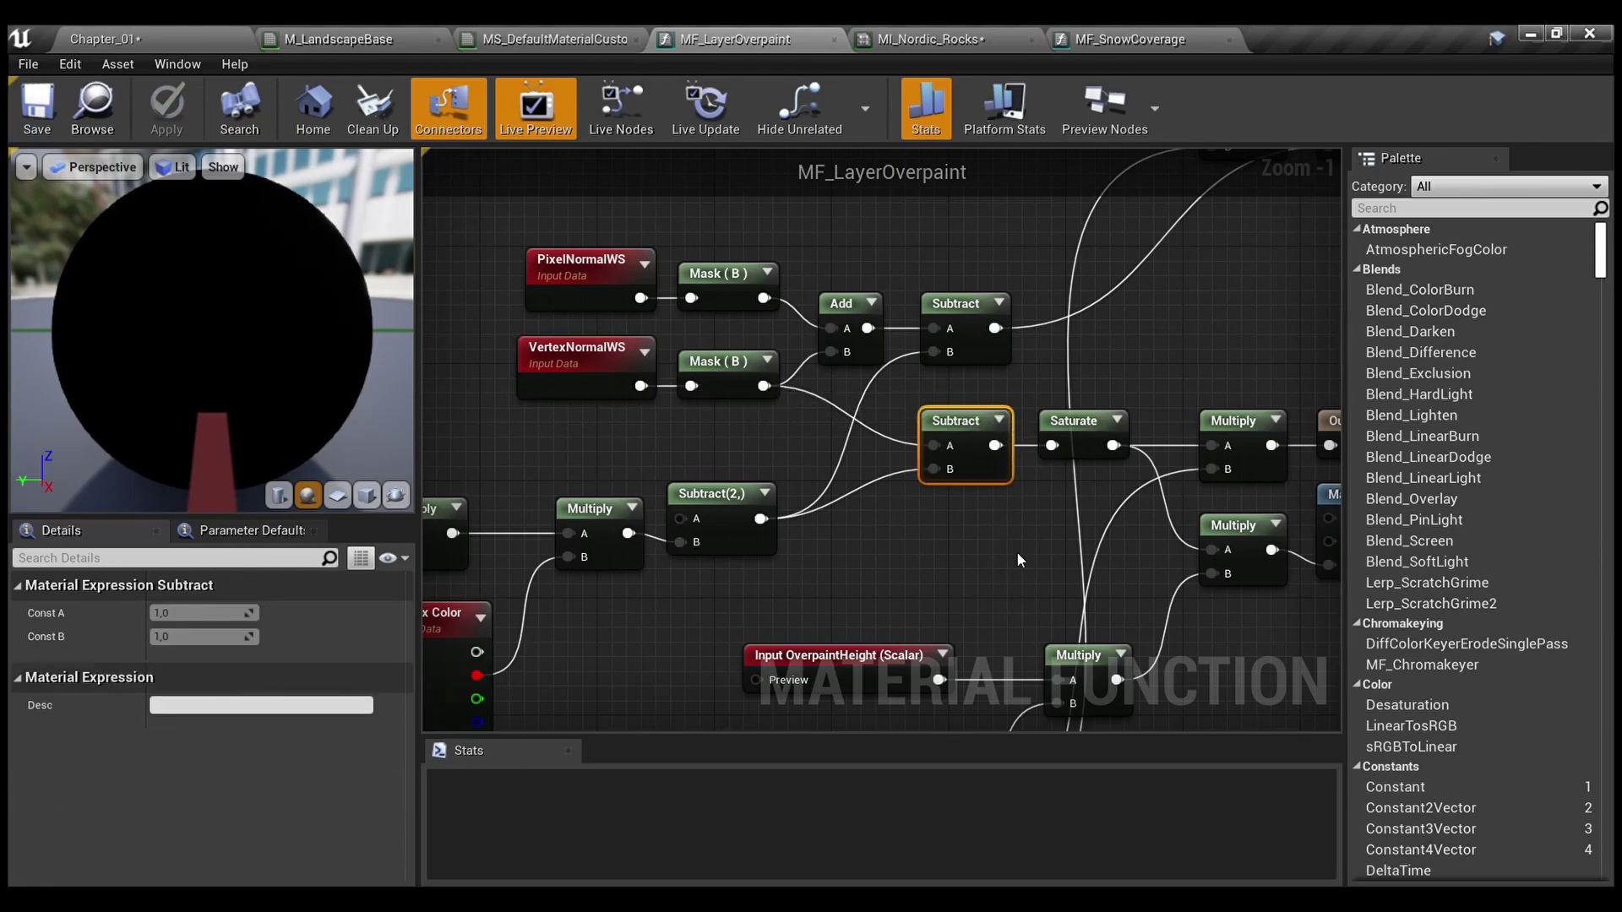
pyautogui.moveTo(1017, 552); pyautogui.dragTo(721, 481, button='right')
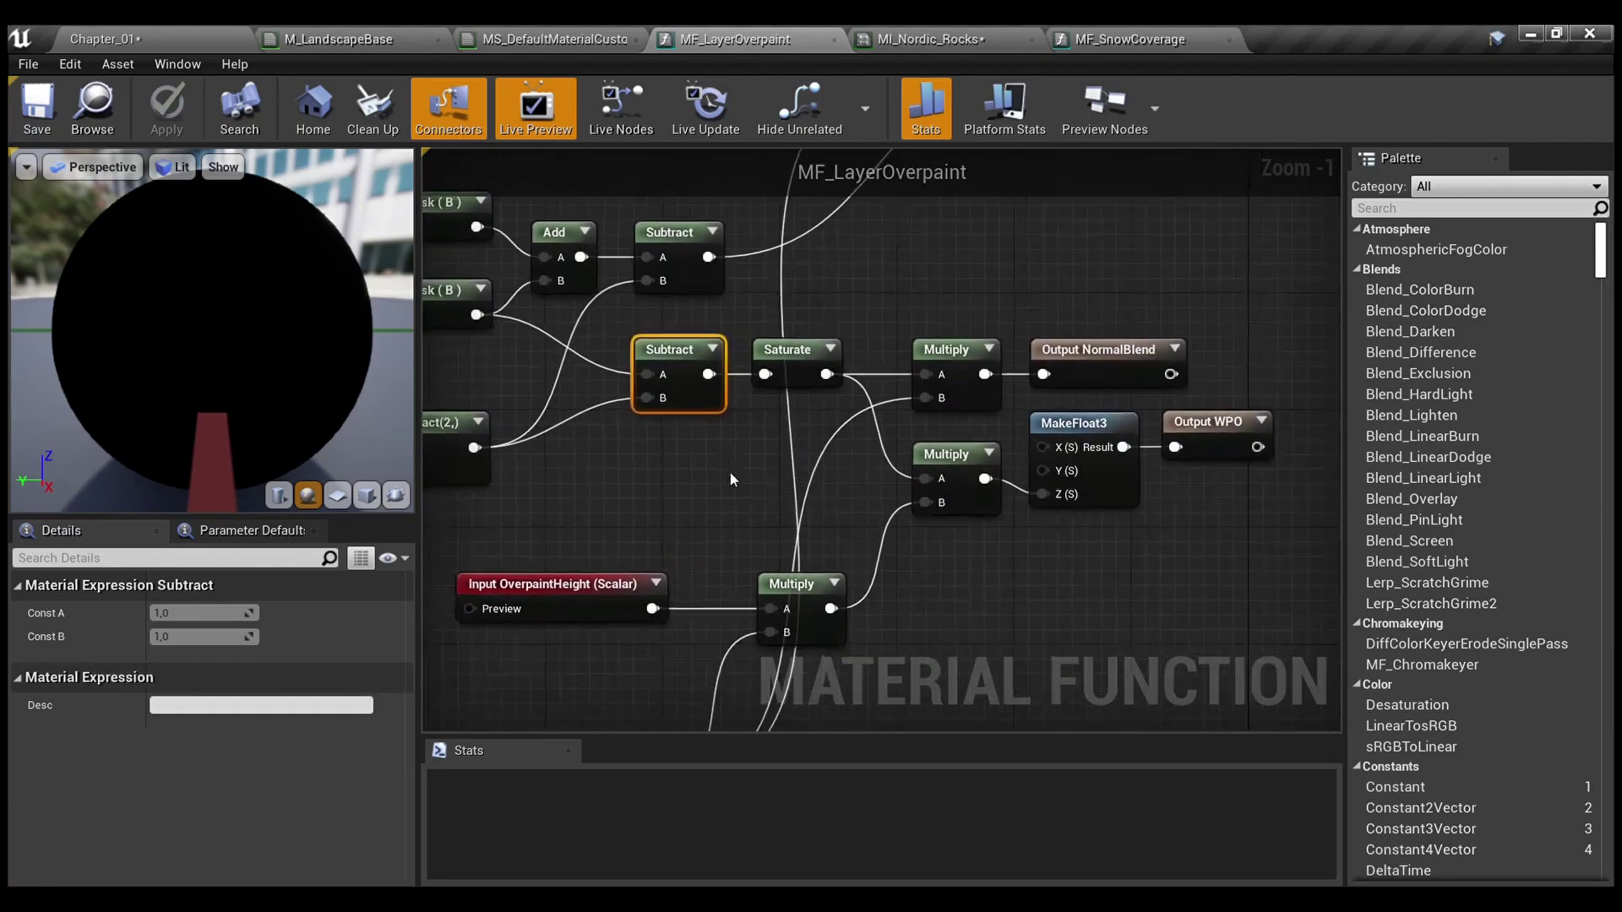
pyautogui.moveTo(701, 303); pyautogui.dragTo(1094, 393)
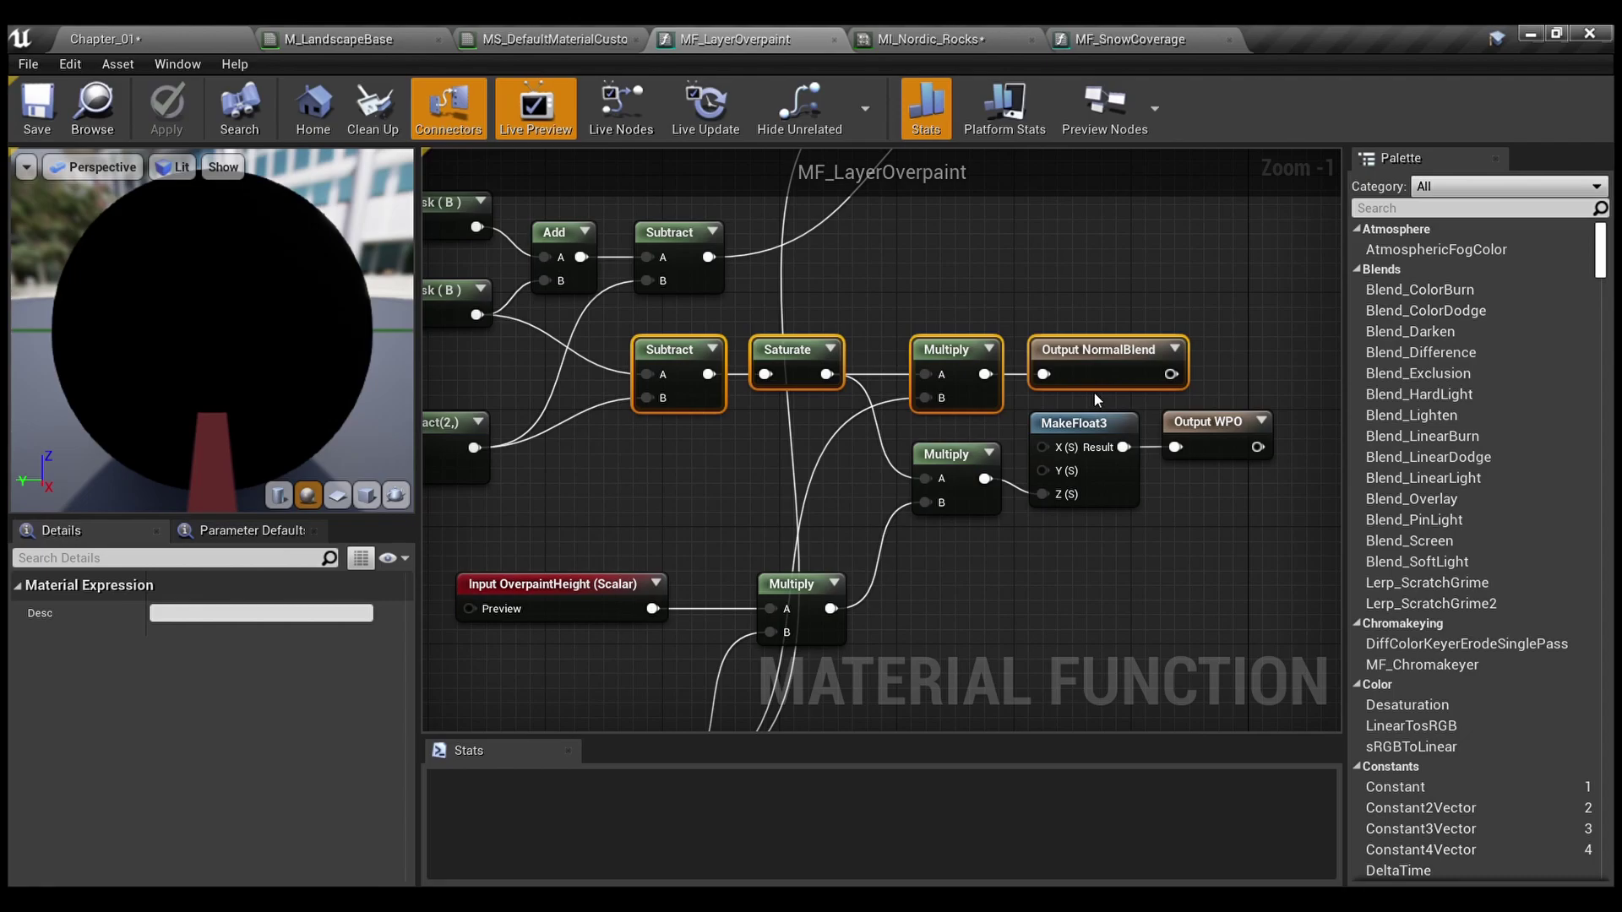
# Inspect how the OverpaintHeight and MaskType inputs are multiplied and passed into the height Multiply node
pyautogui.moveTo(1085, 585); pyautogui.dragTo(1129, 416, button='right')
pyautogui.moveTo(978, 526); pyautogui.dragTo(1009, 460, button='right')
pyautogui.click(676, 534)
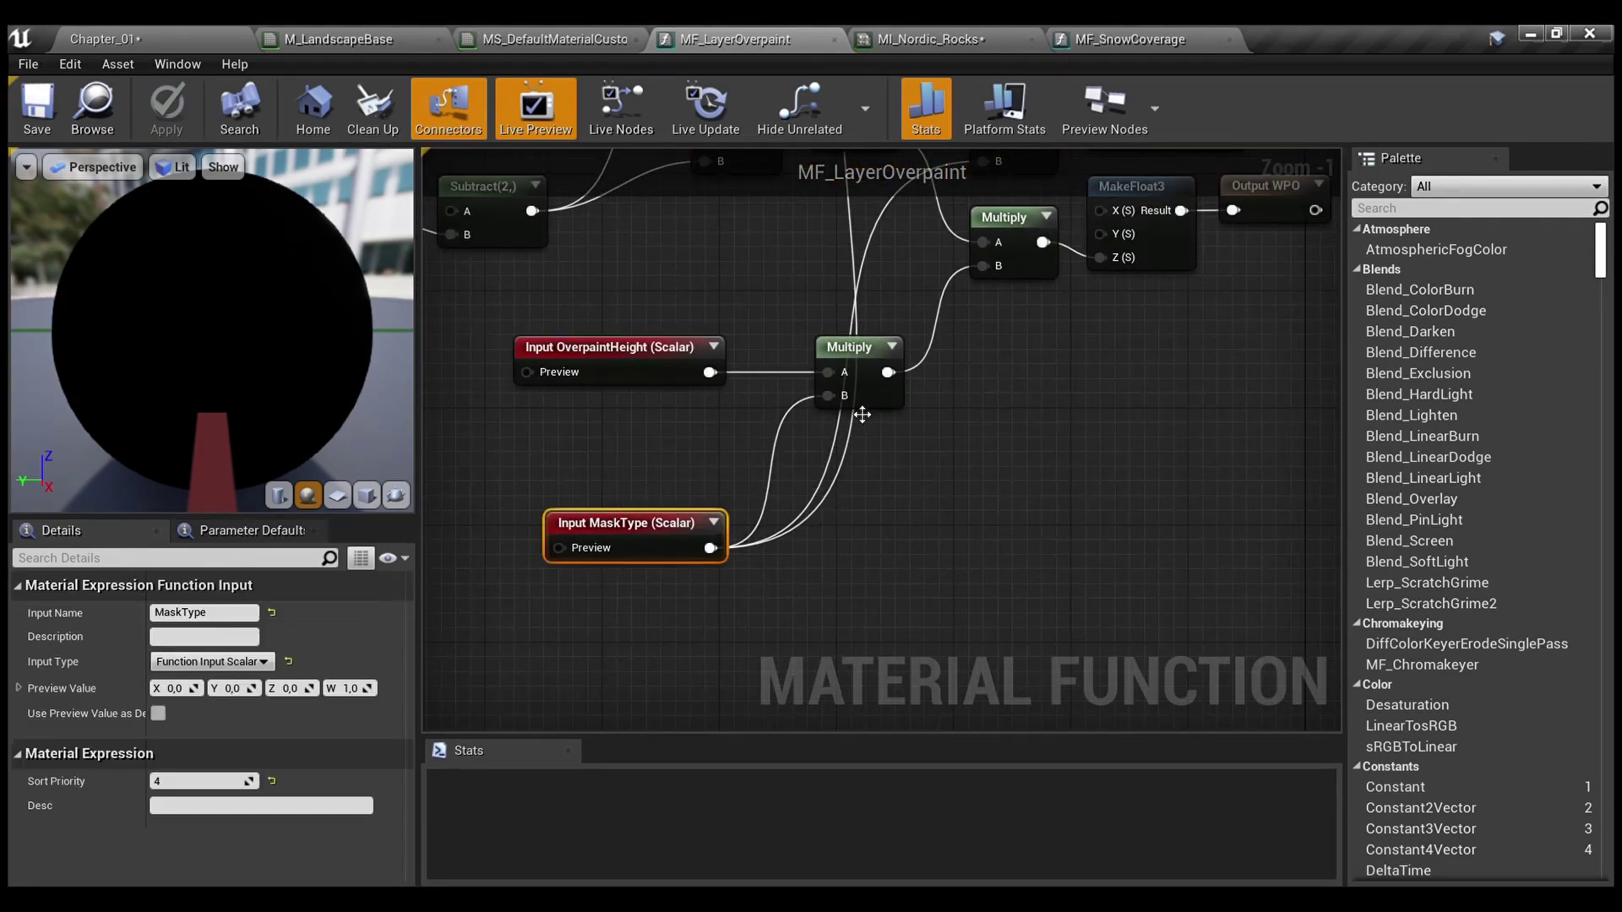
pyautogui.moveTo(859, 416); pyautogui.dragTo(749, 554, button='right')
pyautogui.moveTo(524, 437); pyautogui.dragTo(852, 558)
pyautogui.click(894, 372)
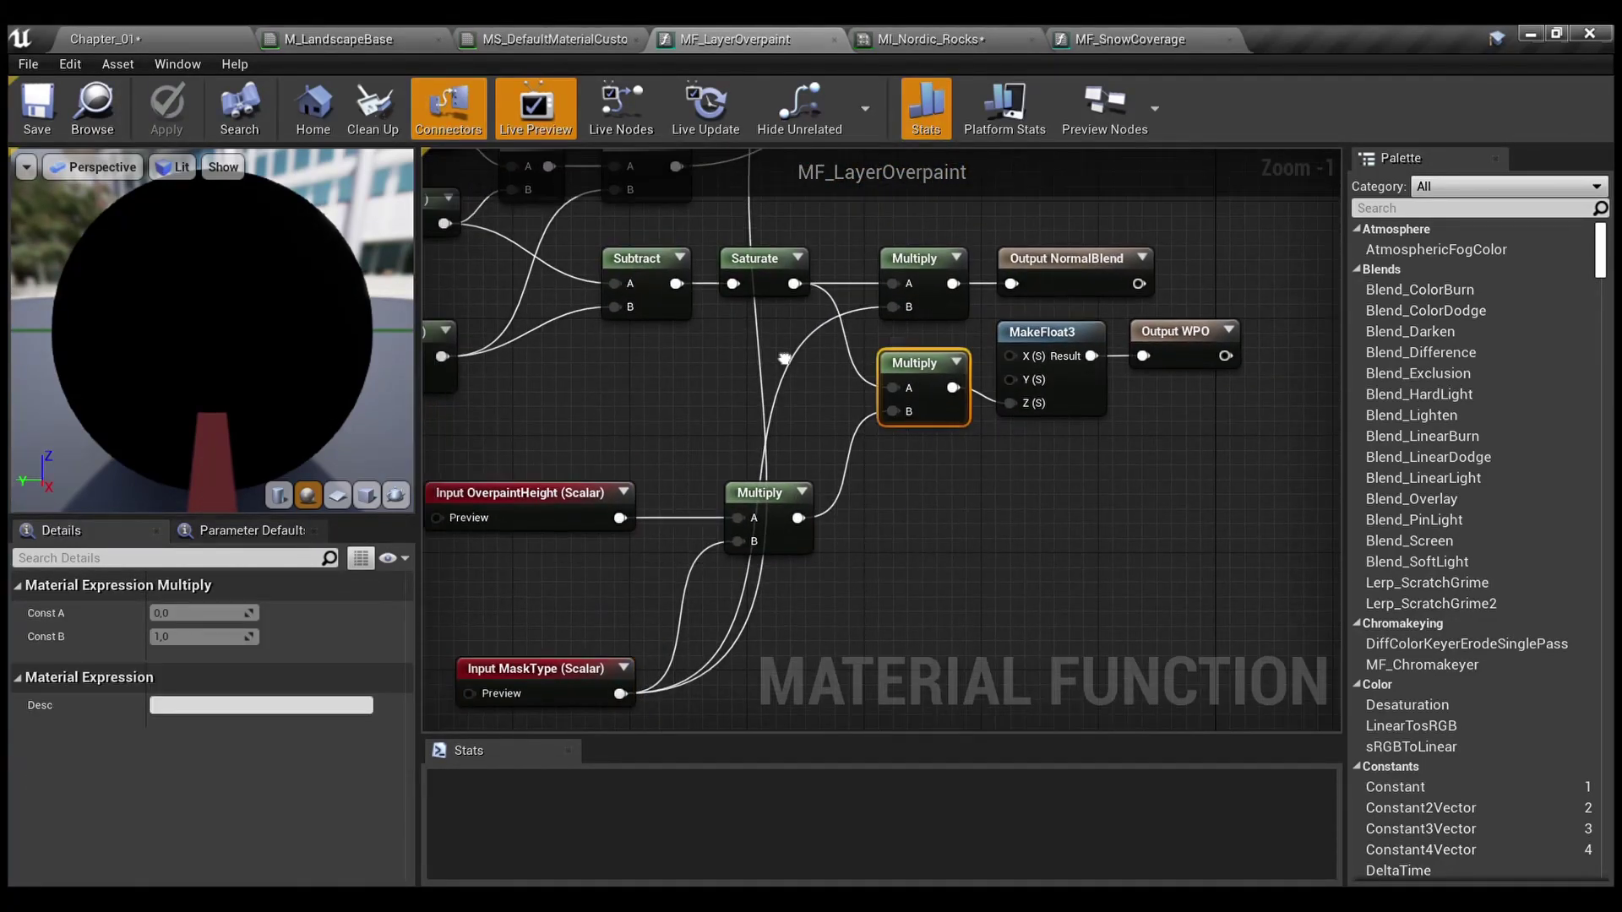
# Follow the height Multiply through MakeFloat3 to the WPO output and review it alongside the other outputs
pyautogui.moveTo(773, 363); pyautogui.dragTo(1201, 420, button='right')
pyautogui.moveTo(1197, 416); pyautogui.dragTo(678, 241)
pyautogui.moveTo(1133, 456); pyautogui.dragTo(475, 429, button='right')
pyautogui.click(475, 429)
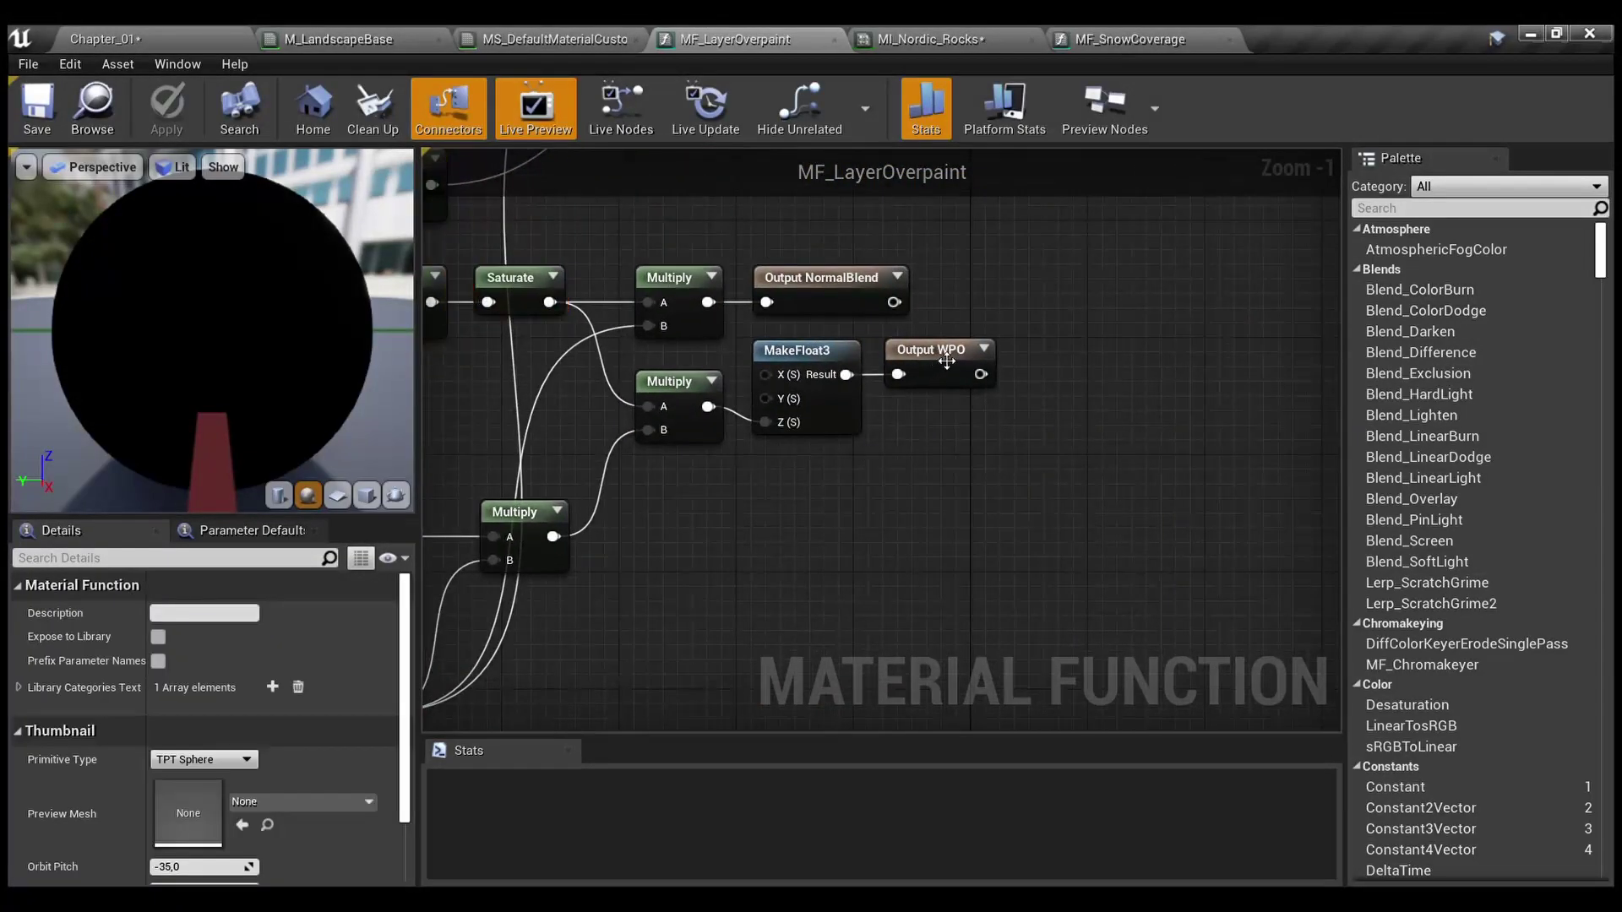
pyautogui.click(952, 358)
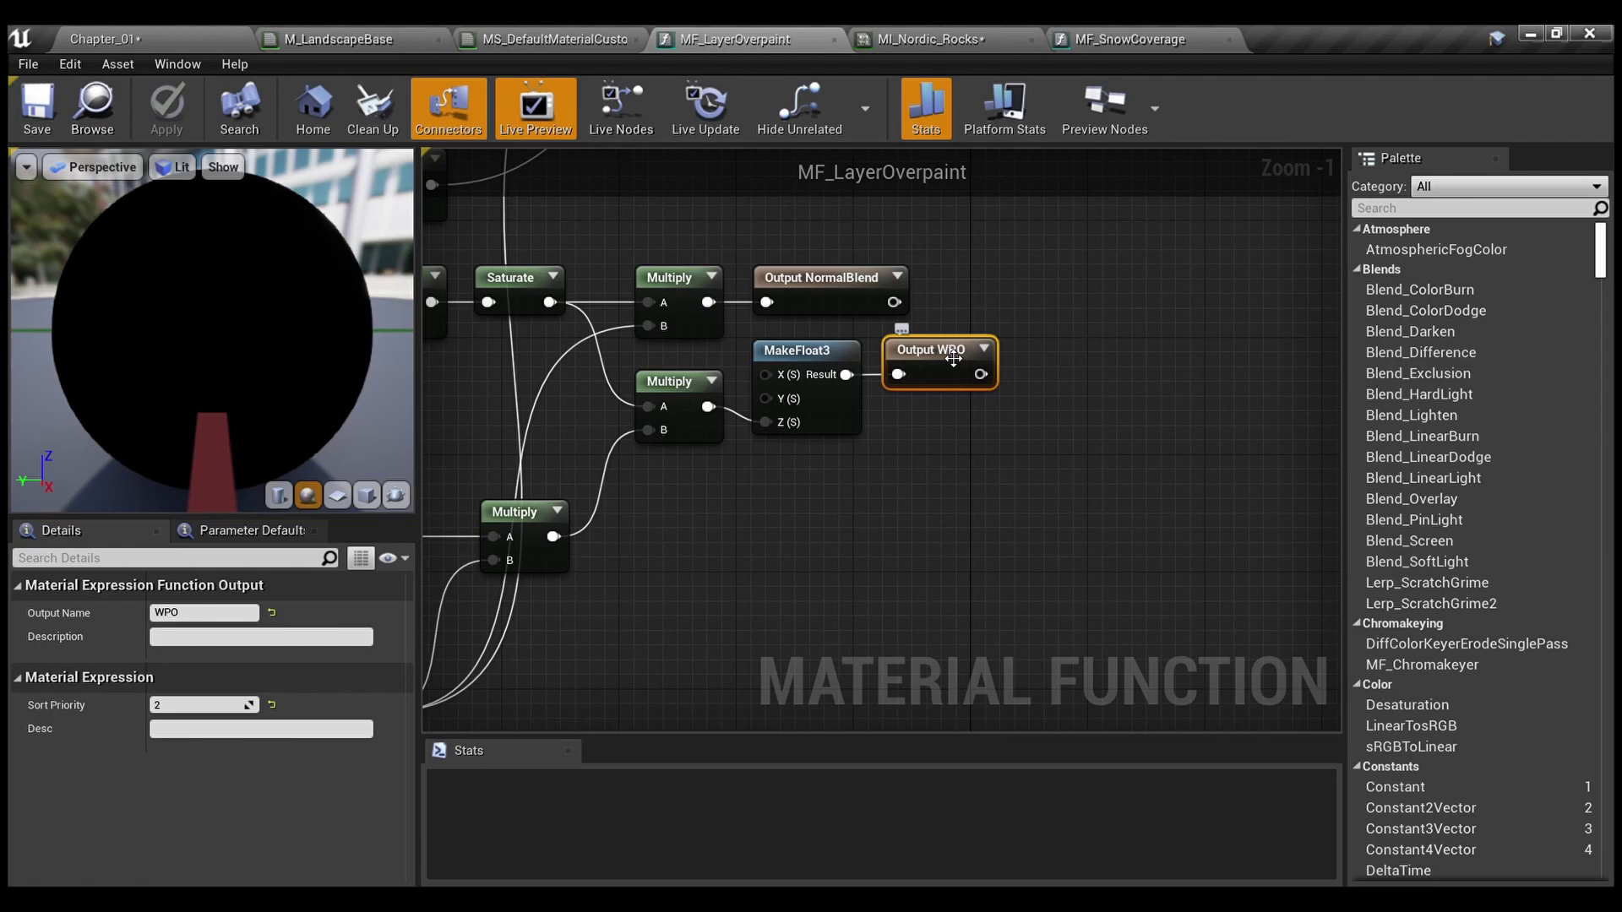
pyautogui.scroll(1, 776, 427)
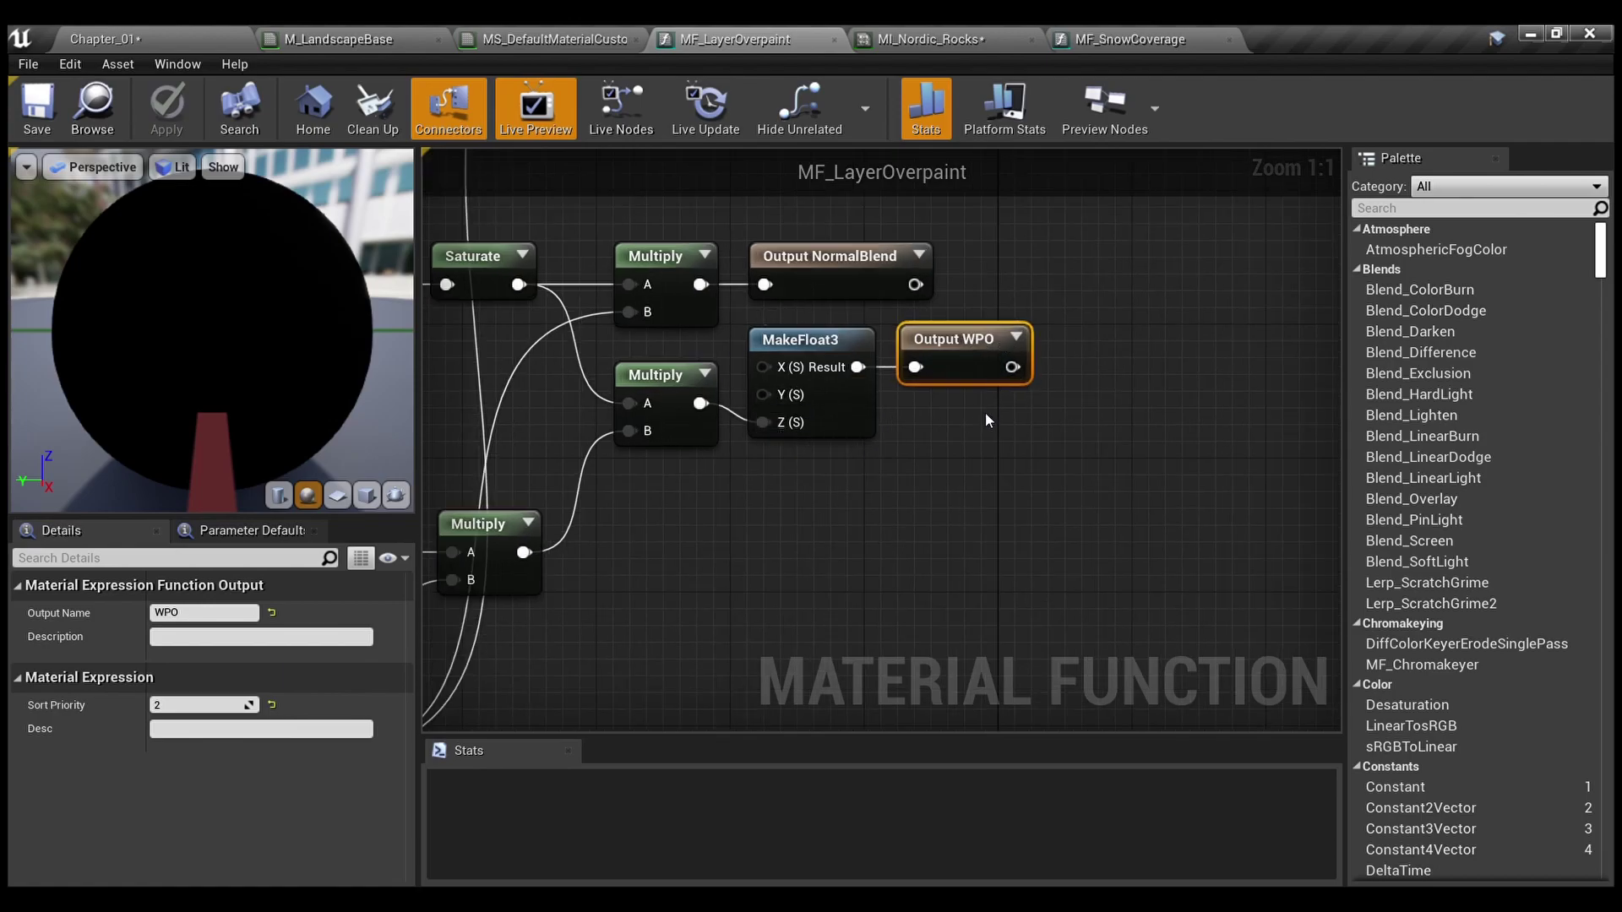
pyautogui.click(835, 497)
pyautogui.scroll(-3, 836, 497)
pyautogui.moveTo(932, 263); pyautogui.dragTo(1022, 447, button='right')
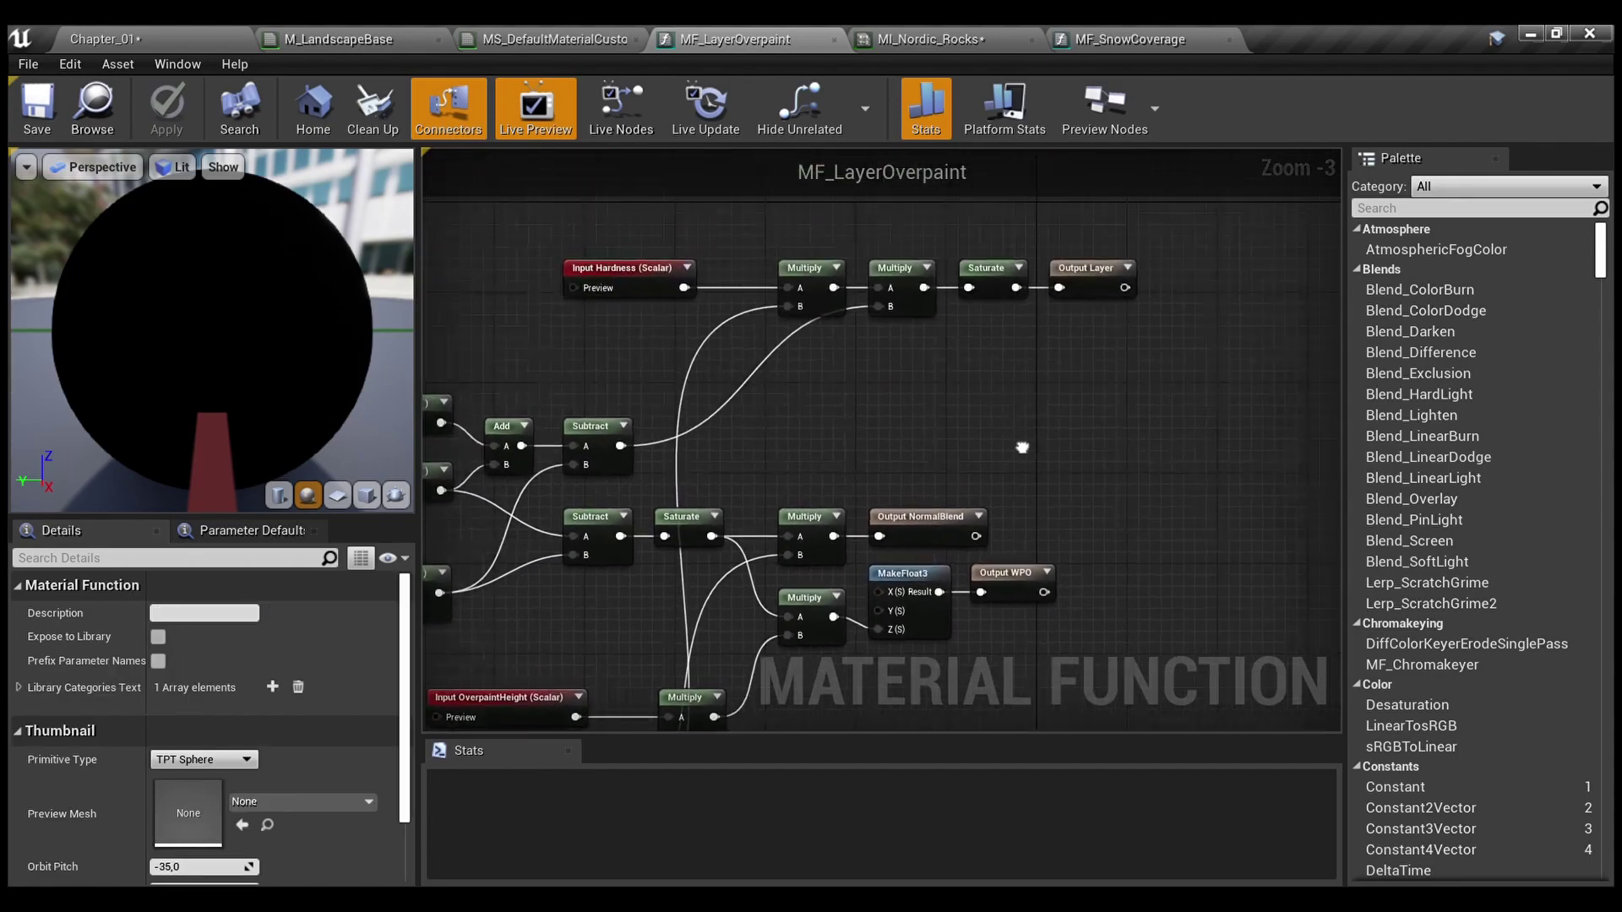
# Examine where the MF_LayerOverpaint outputs connect to the Lerp nodes in the MS_DefaultMaterialCustom graph
pyautogui.click(539, 39)
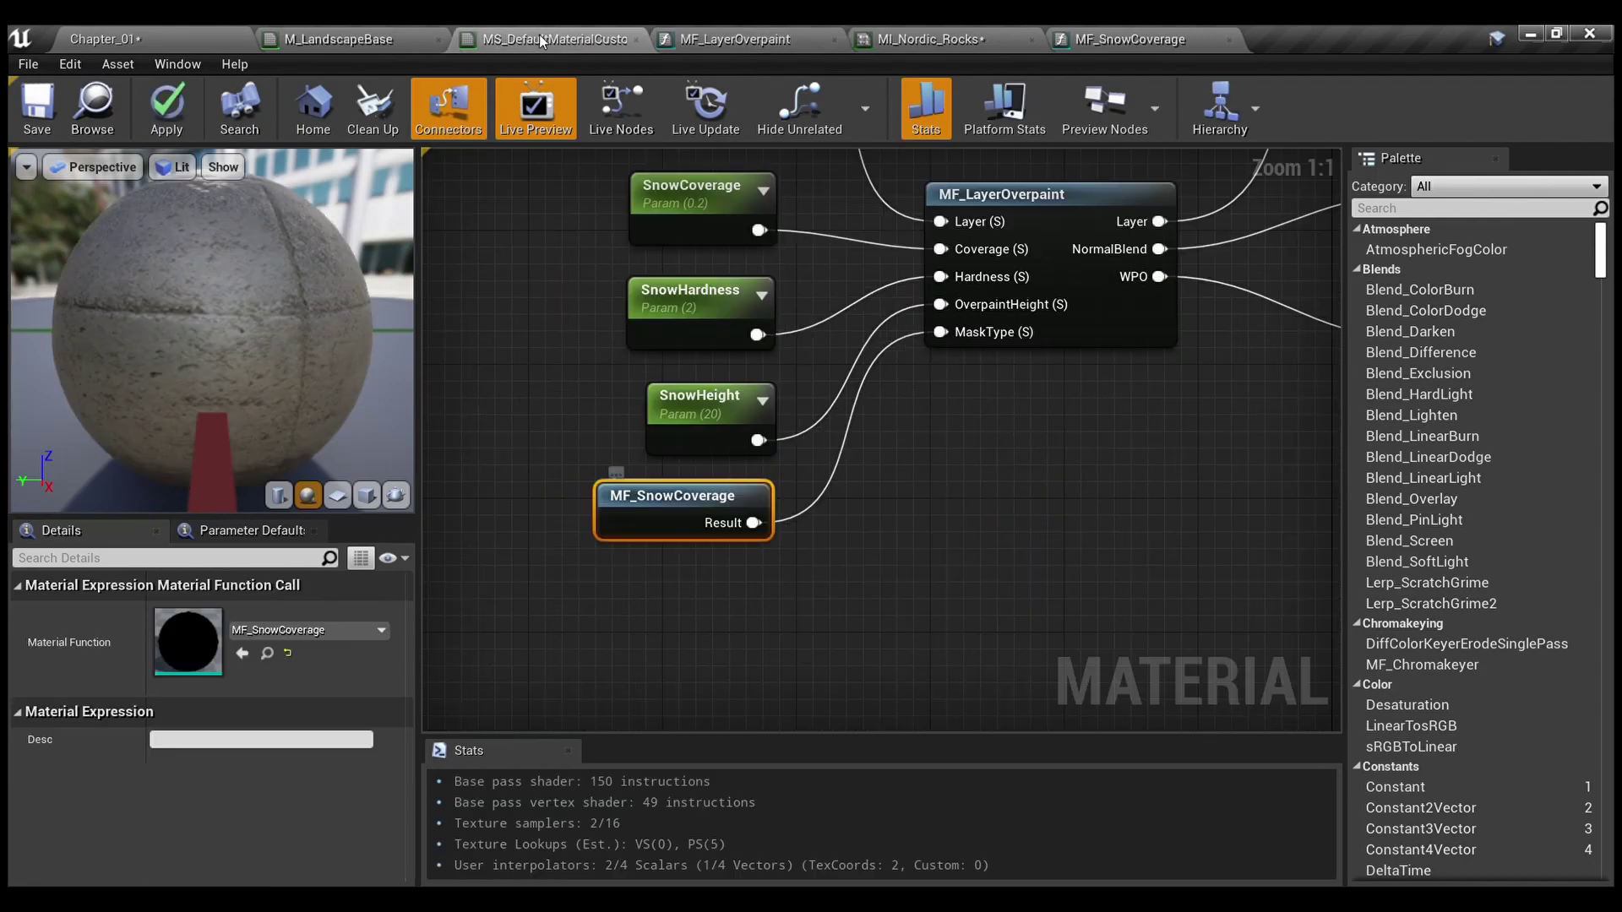
pyautogui.moveTo(1007, 362); pyautogui.dragTo(554, 712, button='right')
pyautogui.click(734, 479)
pyautogui.moveTo(721, 540); pyautogui.dragTo(874, 409, button='right')
pyautogui.moveTo(937, 502); pyautogui.dragTo(841, 612, button='right')
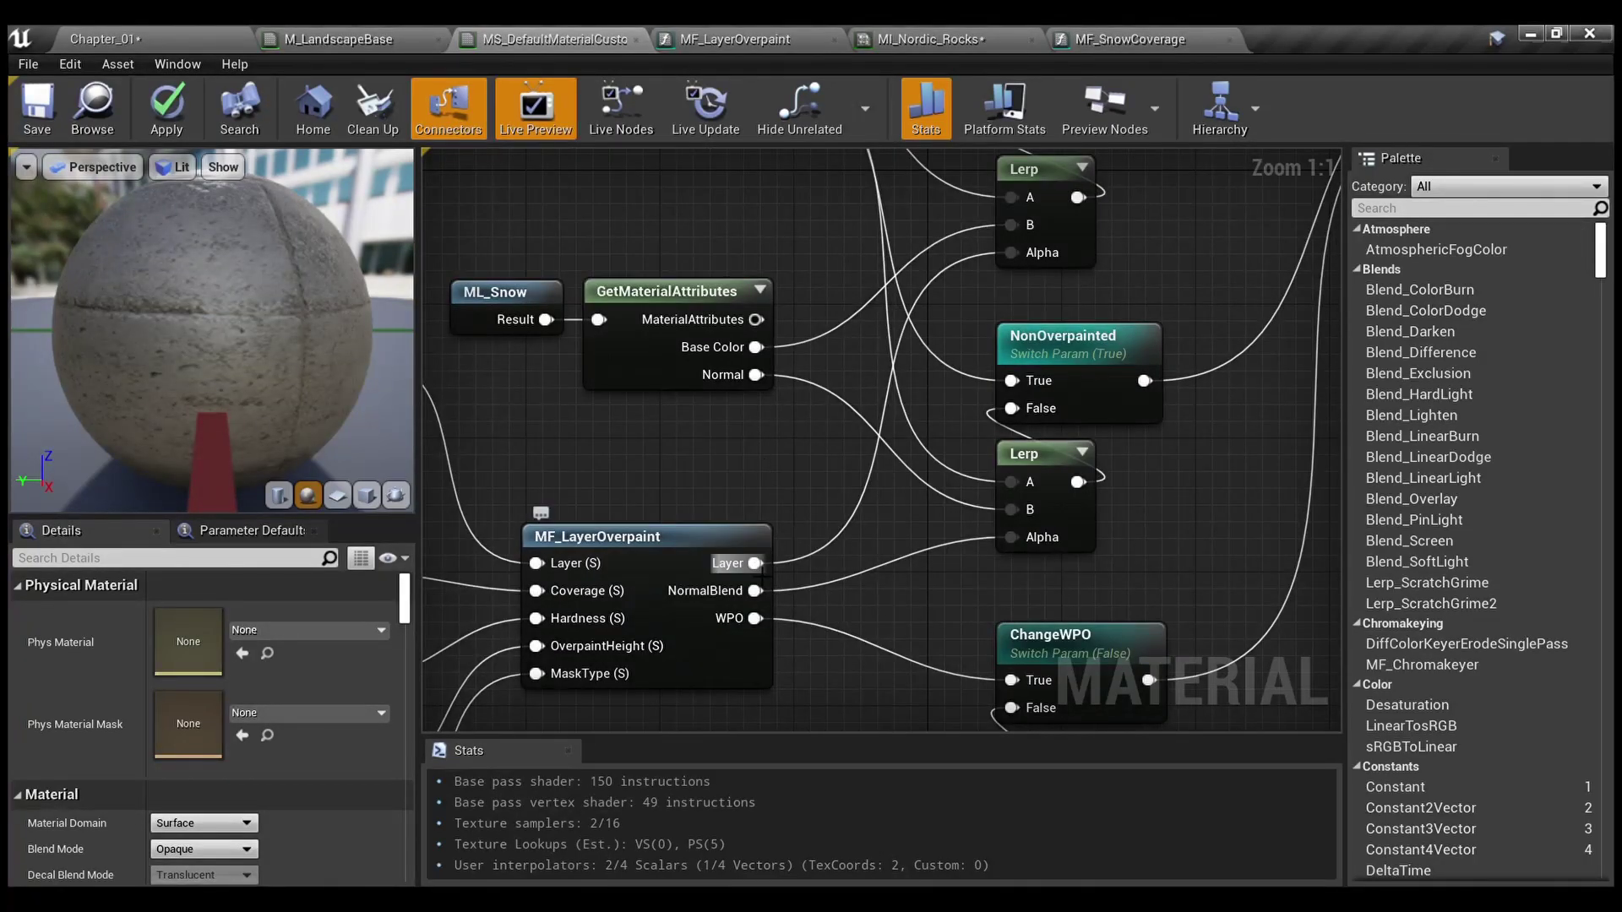
pyautogui.scroll(-1, 873, 469)
pyautogui.moveTo(871, 429)
pyautogui.mouseDown(button='right')
pyautogui.moveTo(853, 435)
pyautogui.moveTo(894, 631)
pyautogui.moveTo(851, 548)
pyautogui.moveTo(872, 441)
pyautogui.mouseUp(button='right')
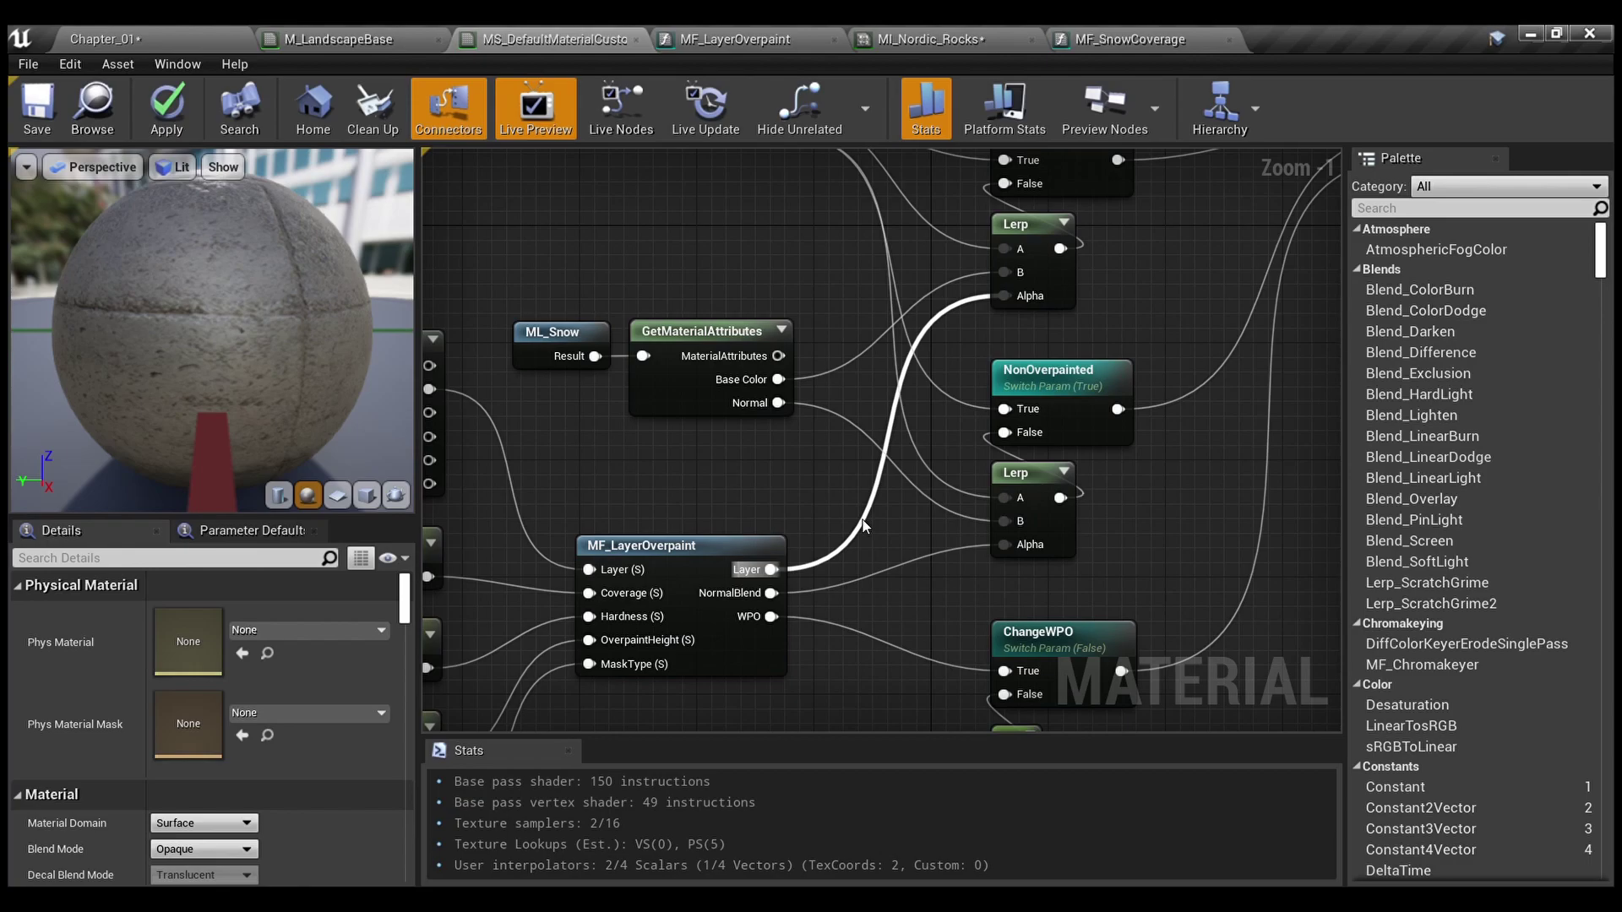
pyautogui.moveTo(864, 519); pyautogui.dragTo(851, 671, button='right')
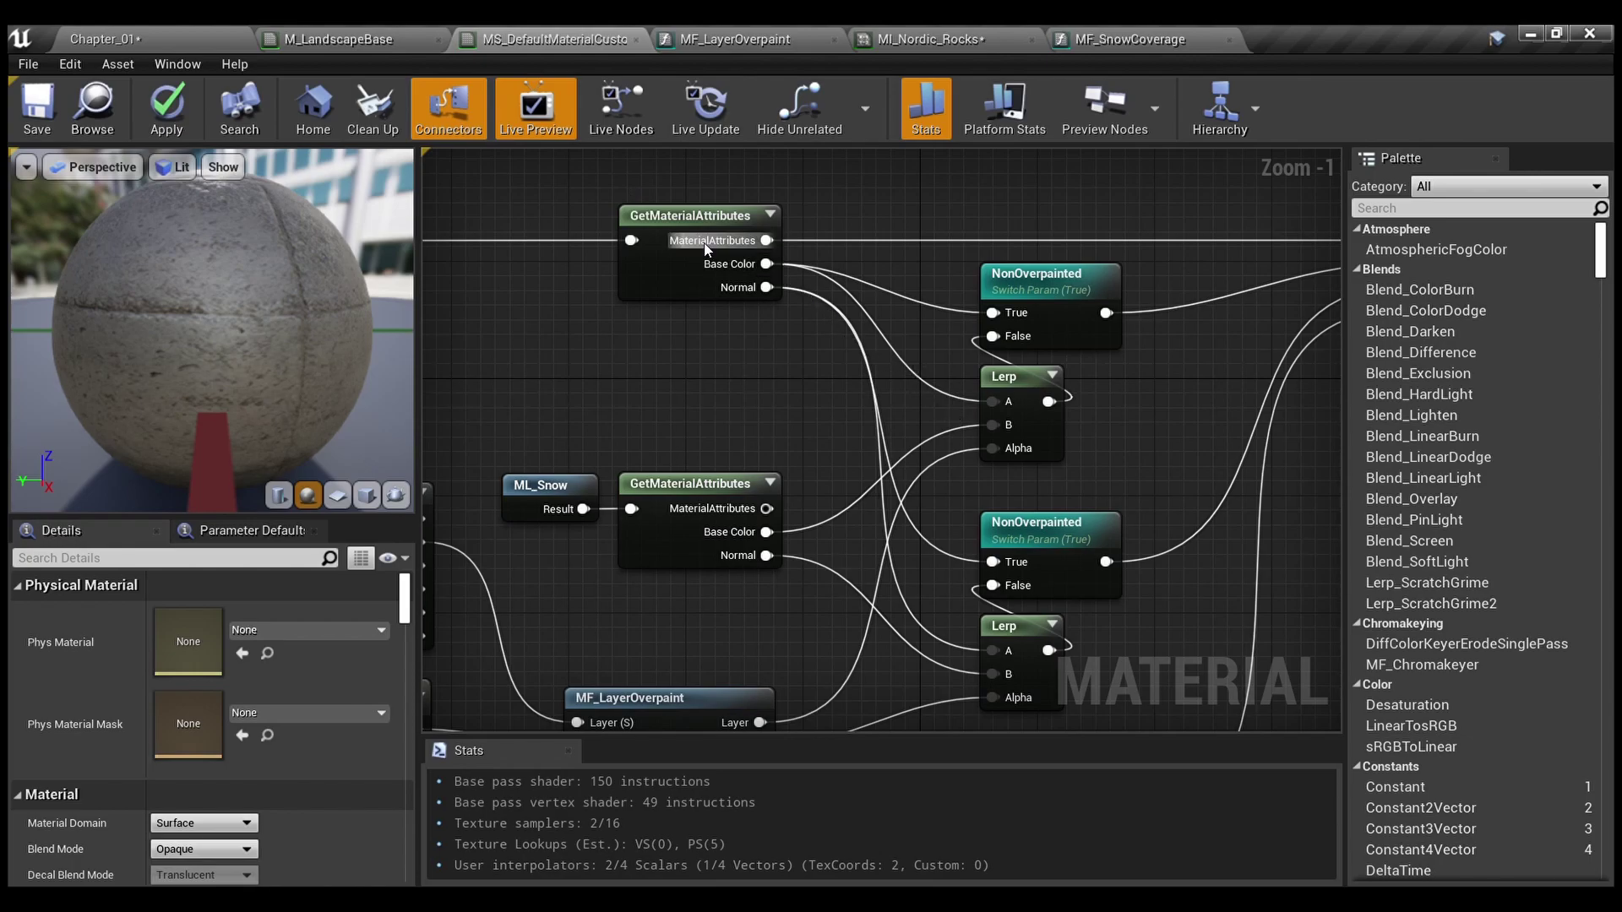
# Inspect the ML_Snow function call and how its attributes feed the NonOverpainted Lerp nodes
pyautogui.moveTo(739, 353); pyautogui.dragTo(860, 318, button='right')
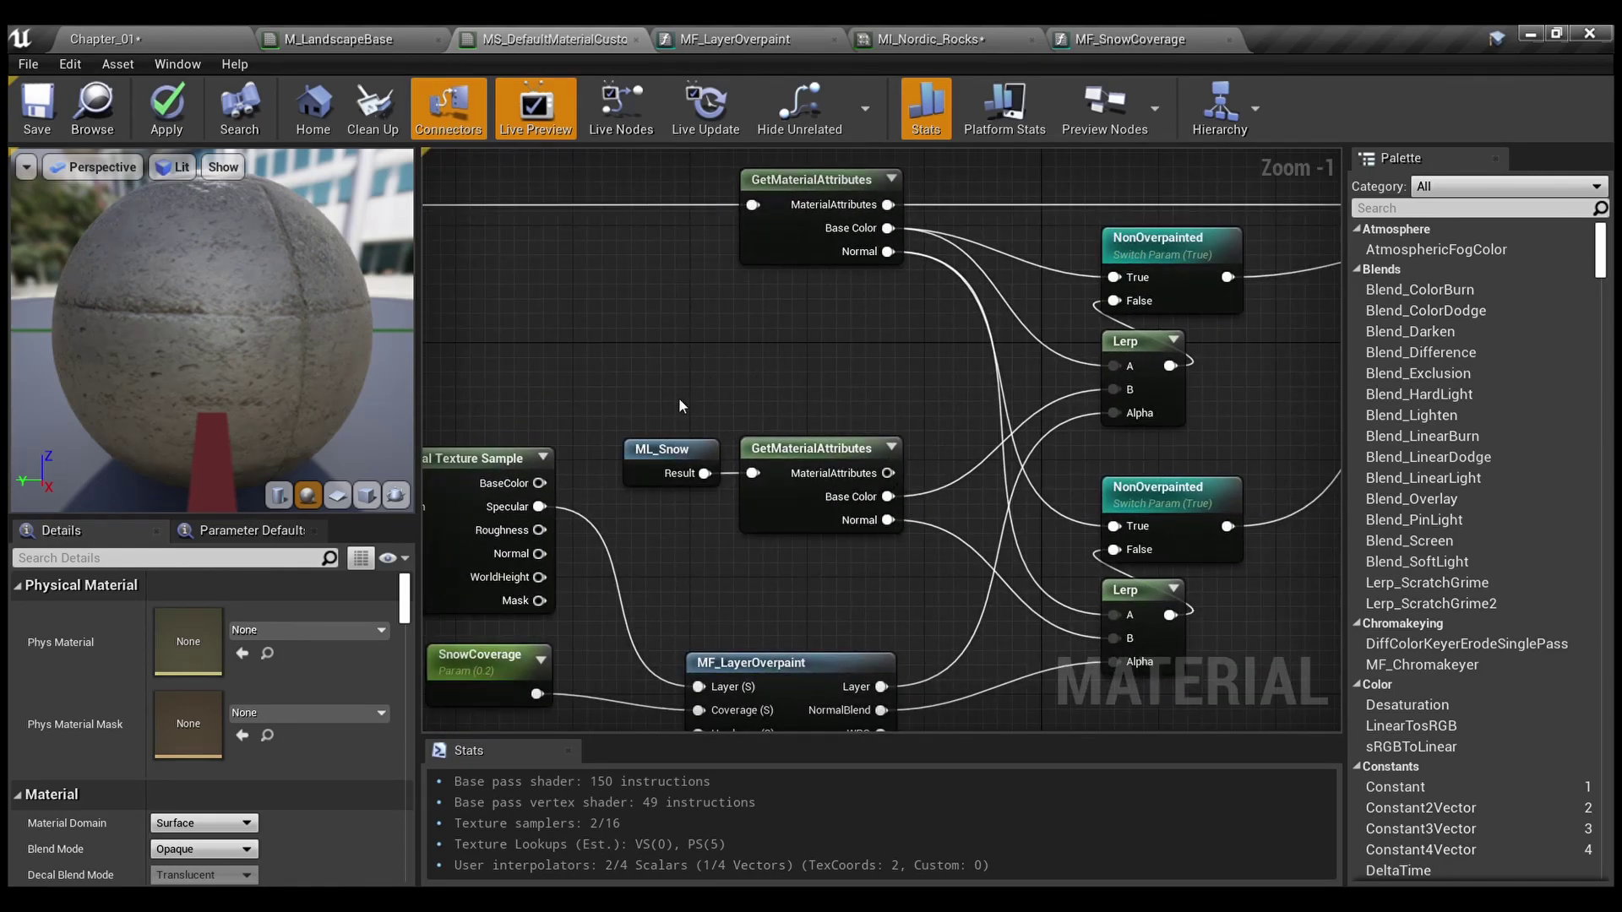
pyautogui.click(665, 456)
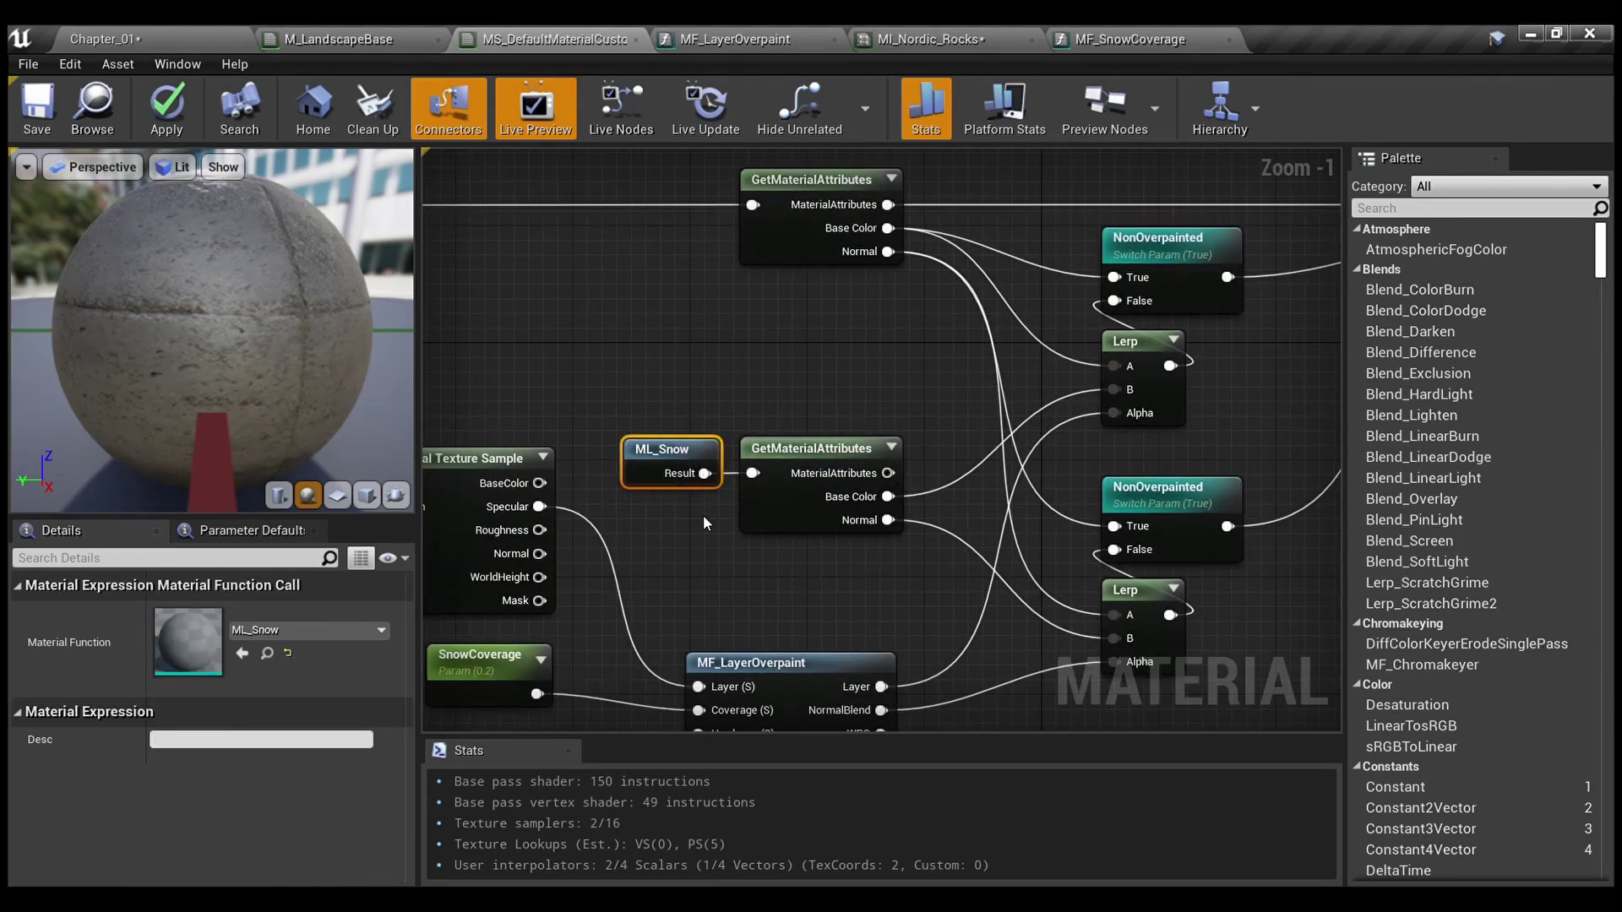
pyautogui.click(740, 550)
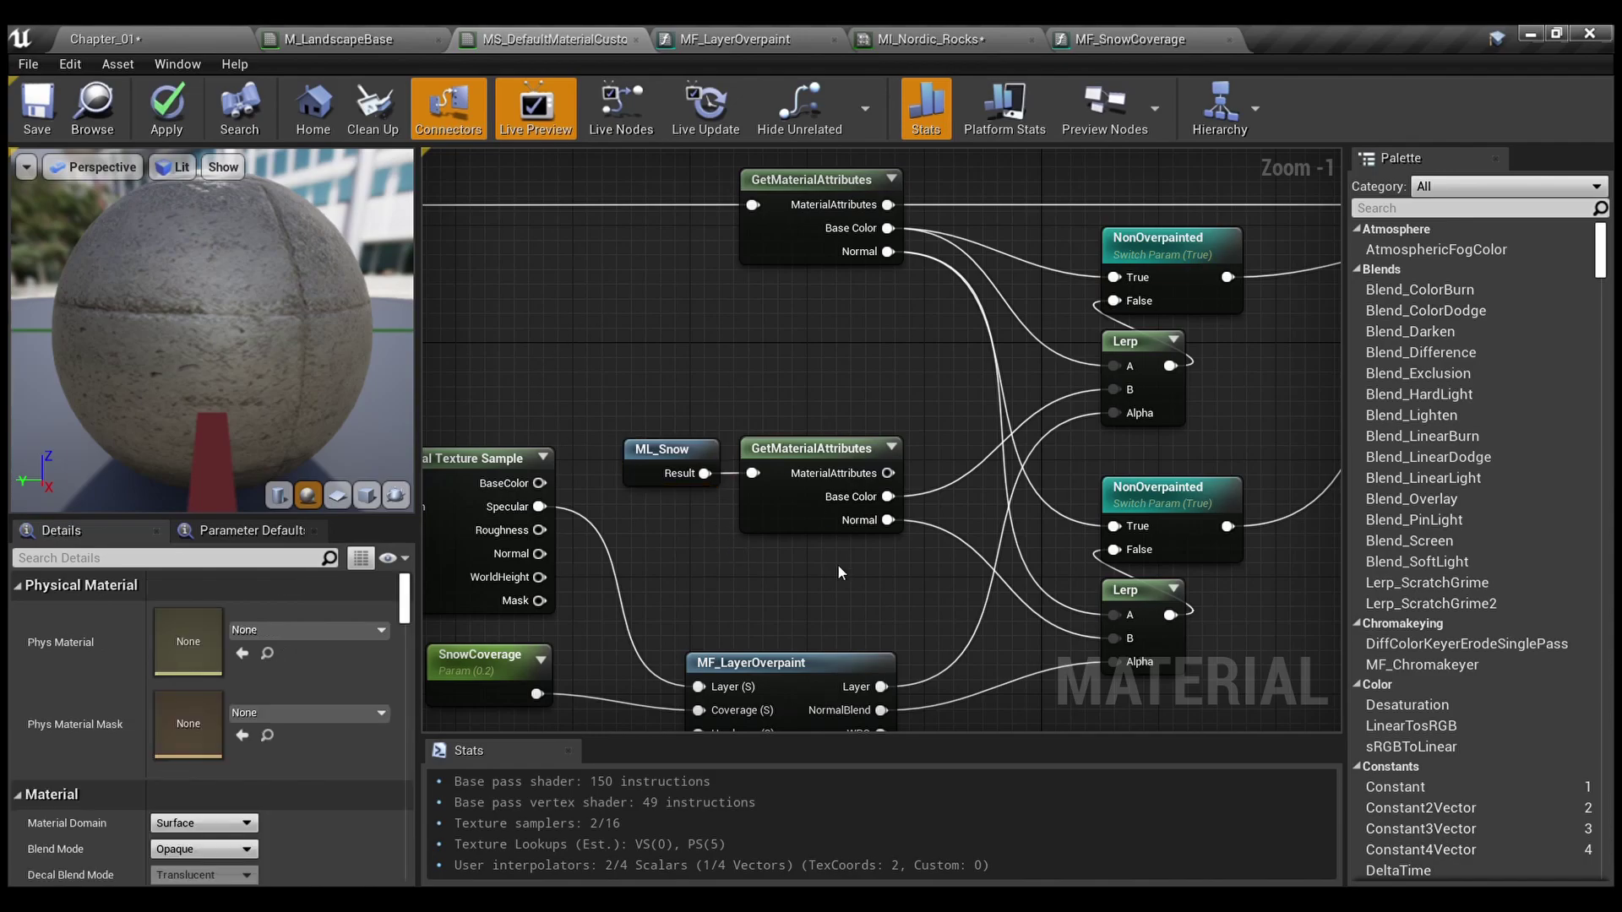
pyautogui.moveTo(741, 550); pyautogui.dragTo(726, 416, button='right')
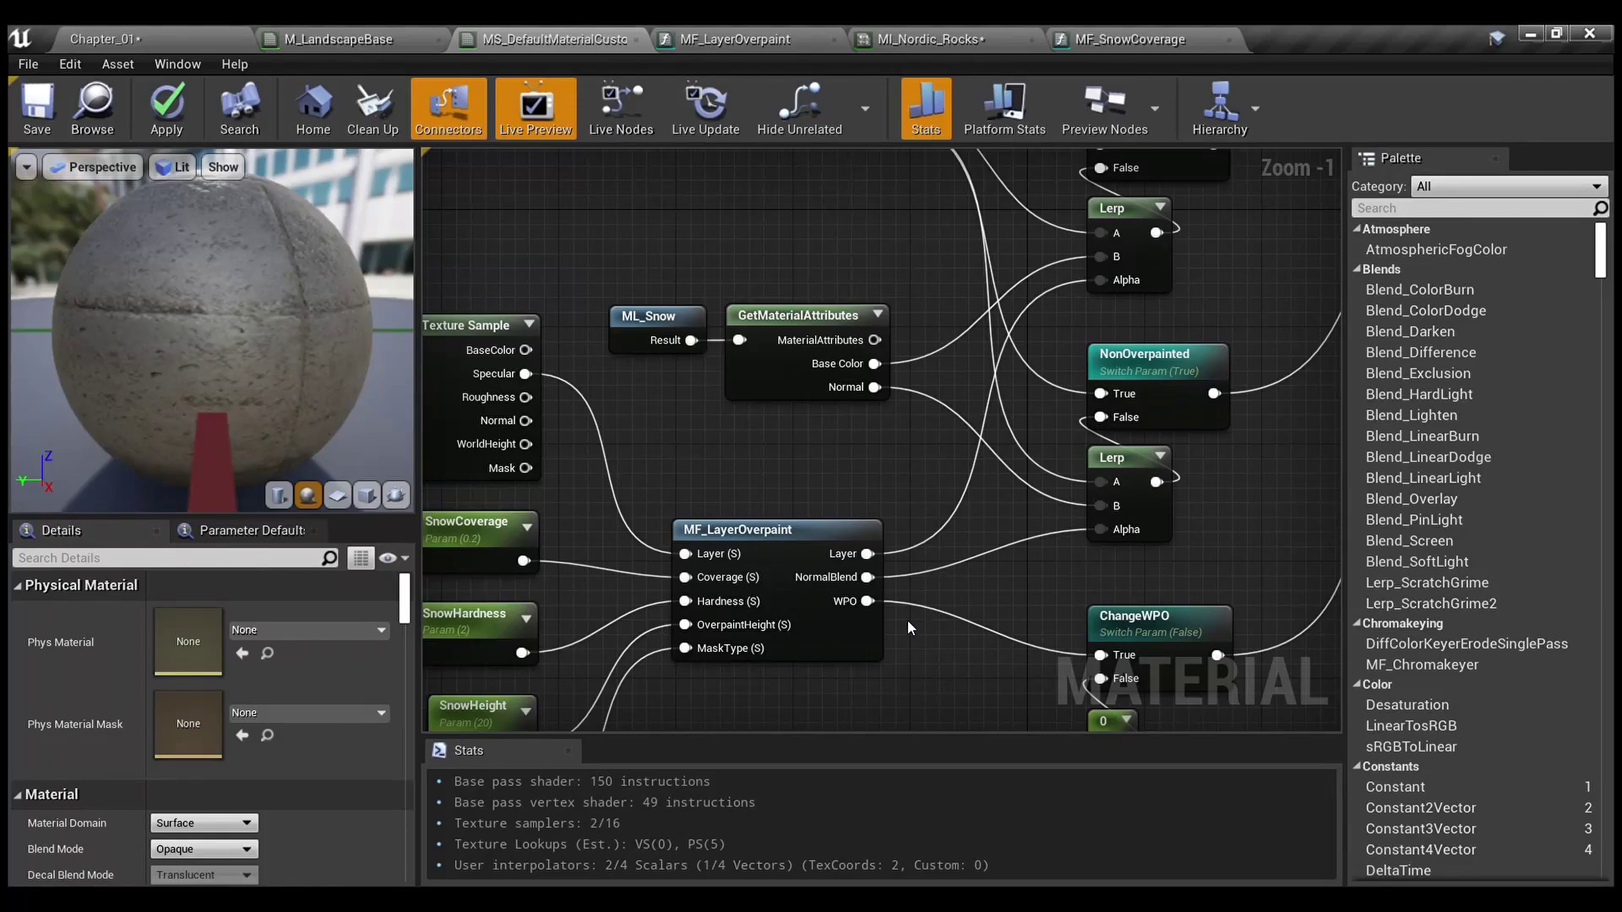
pyautogui.moveTo(1024, 610); pyautogui.dragTo(912, 757, button='right')
pyautogui.moveTo(1073, 471); pyautogui.dragTo(911, 444, button='right')
pyautogui.moveTo(610, 318); pyautogui.dragTo(675, 382, button='right')
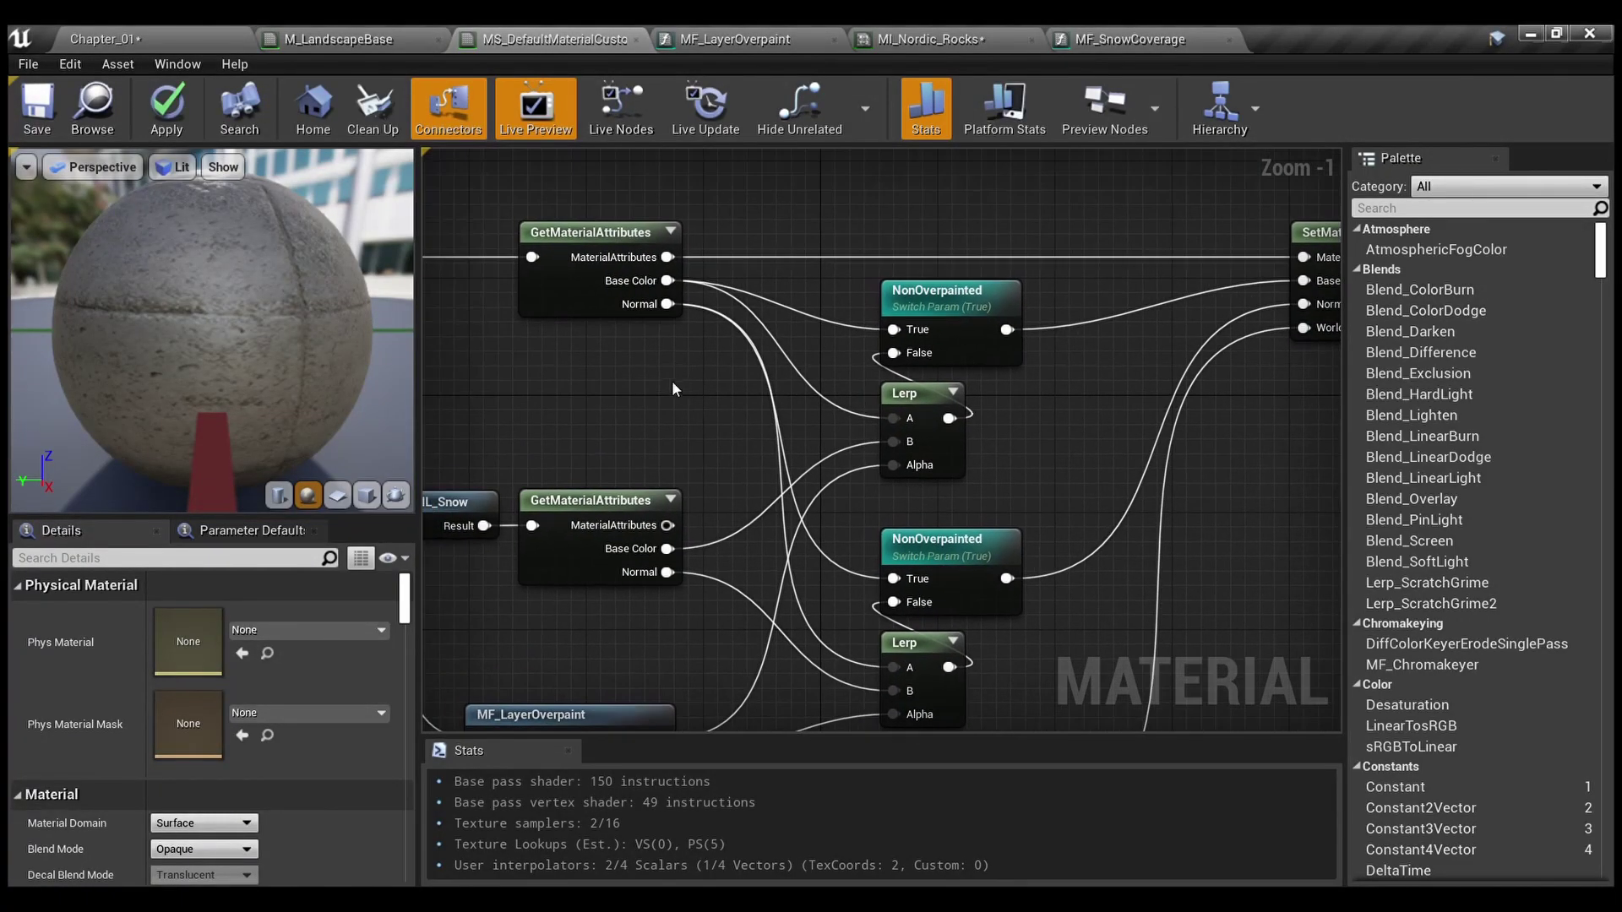
# Compare the base material's GetMaterialAttributes node with the ML_Snow branch blended with it in the Lerp nodes
pyautogui.moveTo(670, 354); pyautogui.dragTo(586, 270)
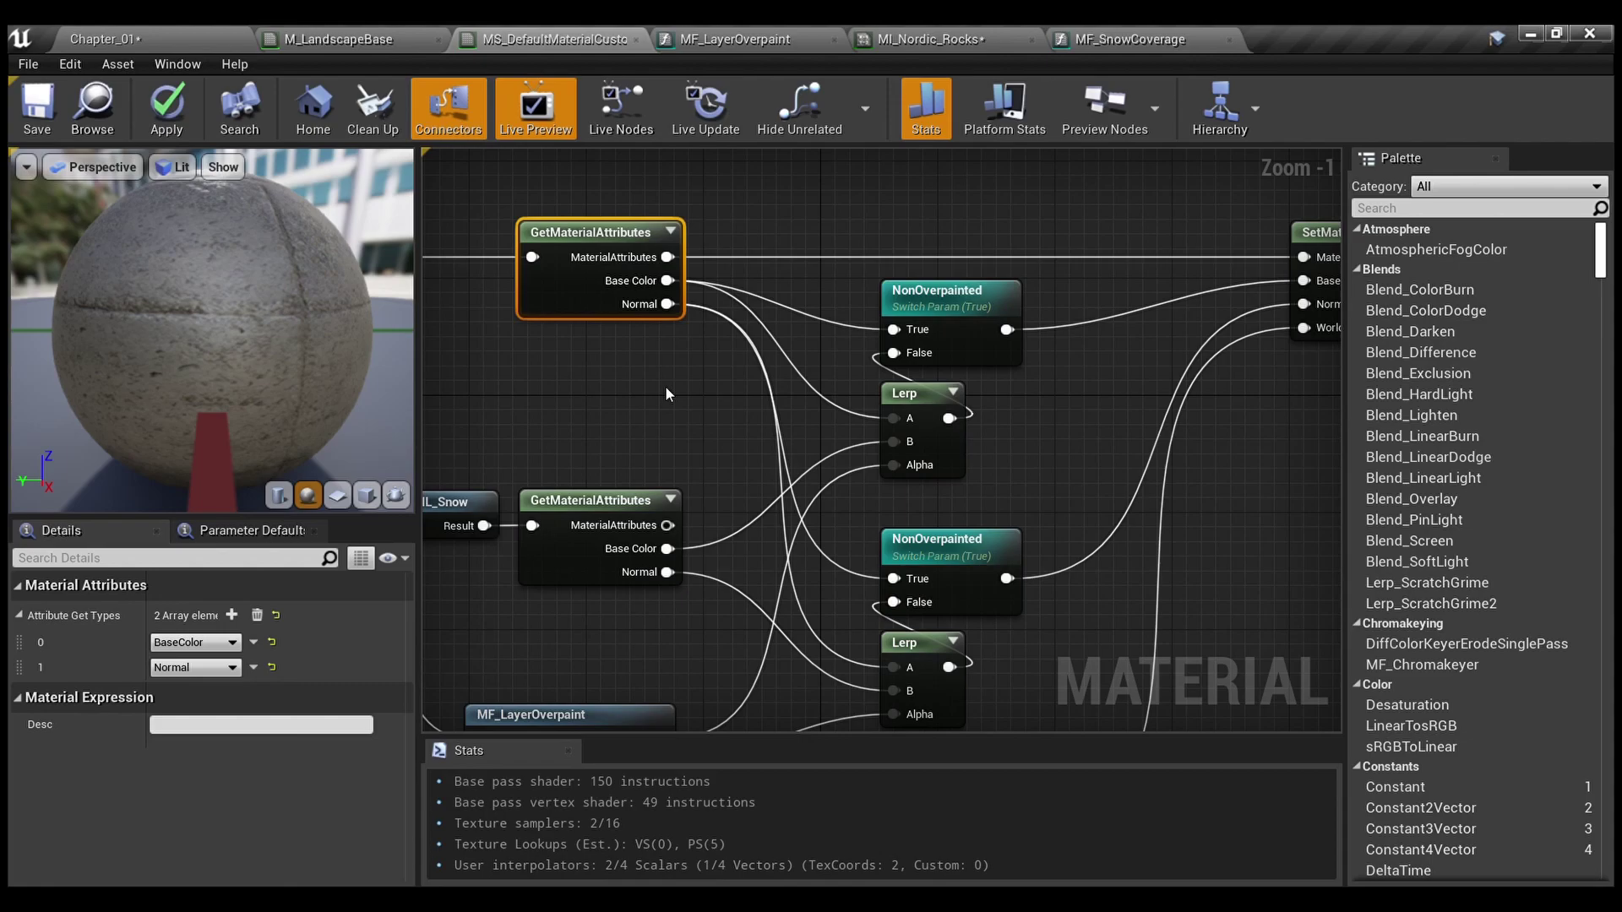
pyautogui.moveTo(659, 402); pyautogui.dragTo(755, 335, button='right')
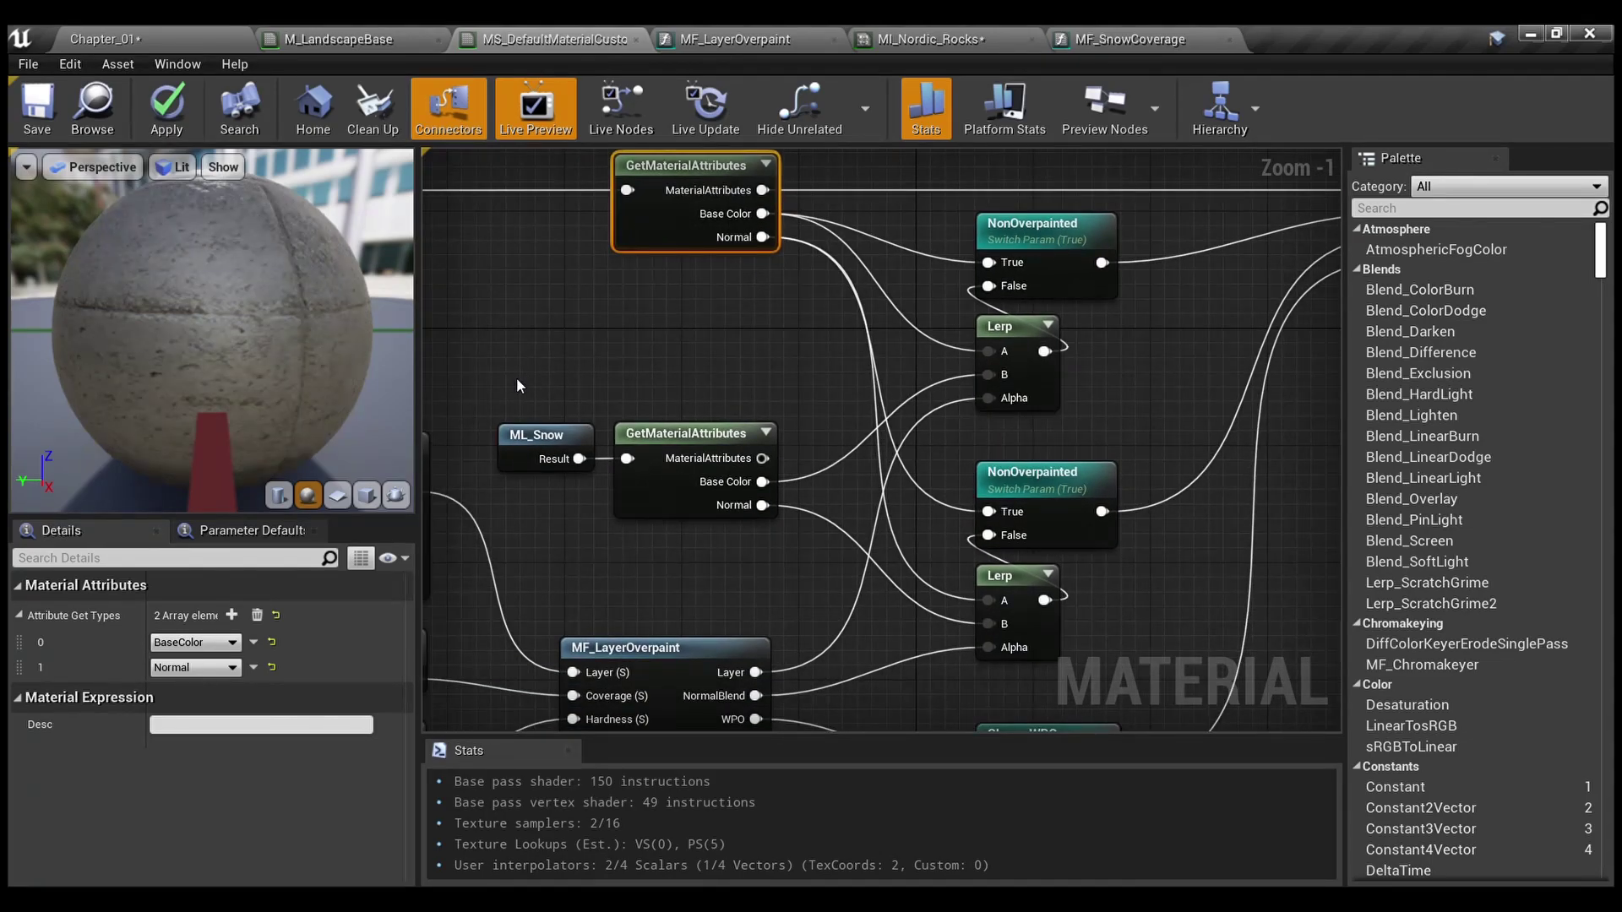
pyautogui.moveTo(485, 380); pyautogui.dragTo(686, 528)
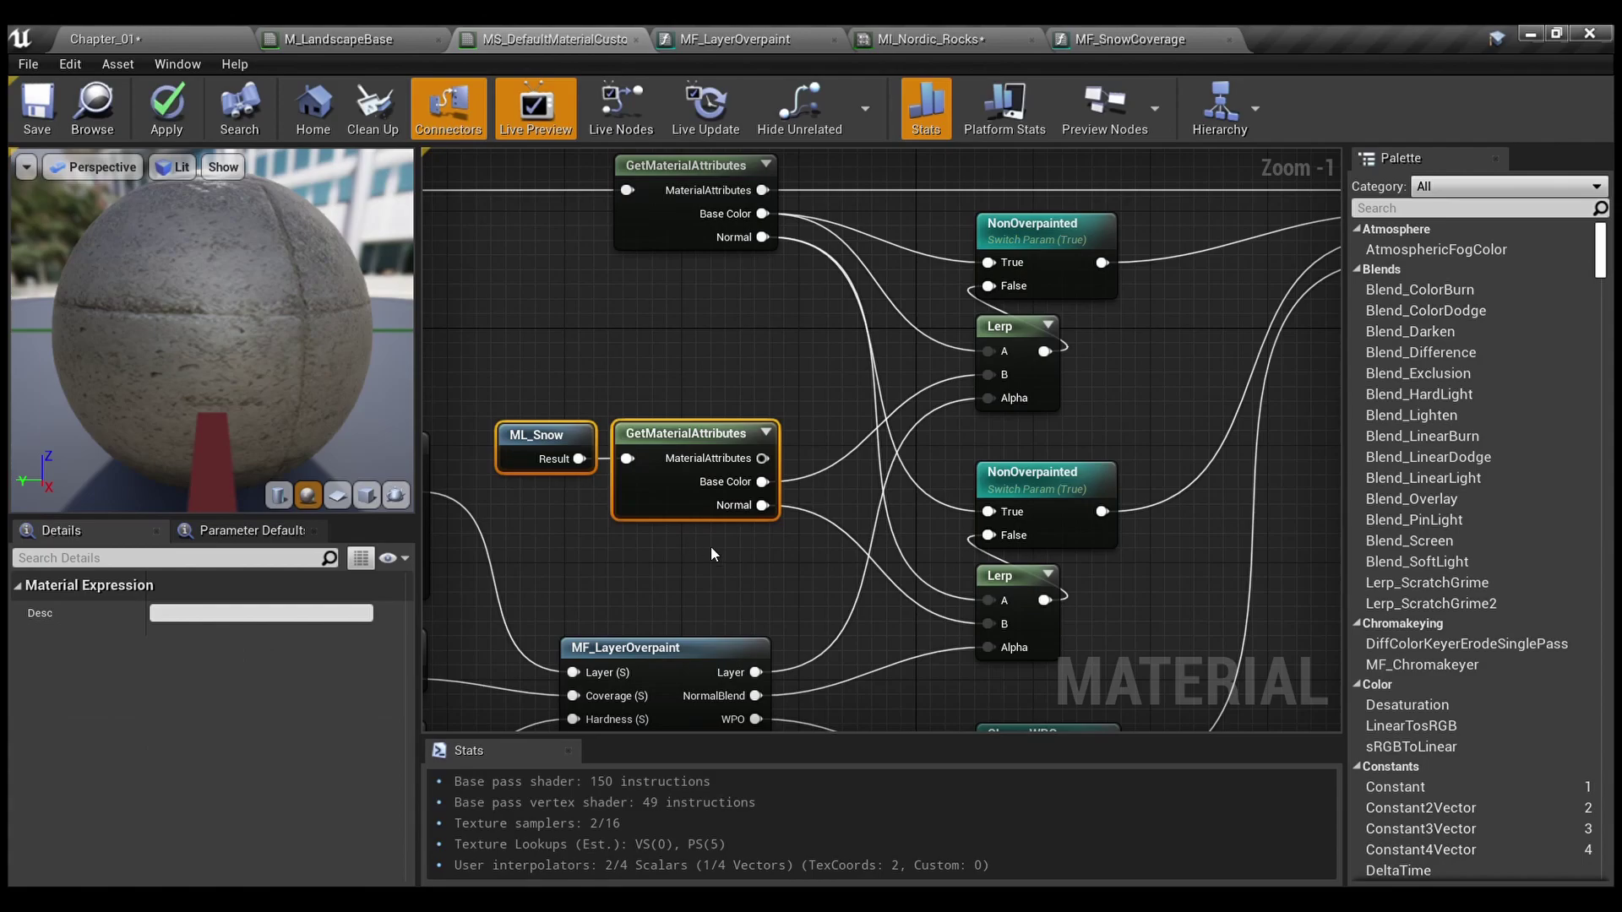
pyautogui.click(712, 548)
pyautogui.scroll(-2, 744, 536)
pyautogui.moveTo(744, 536); pyautogui.dragTo(766, 488, button='right')
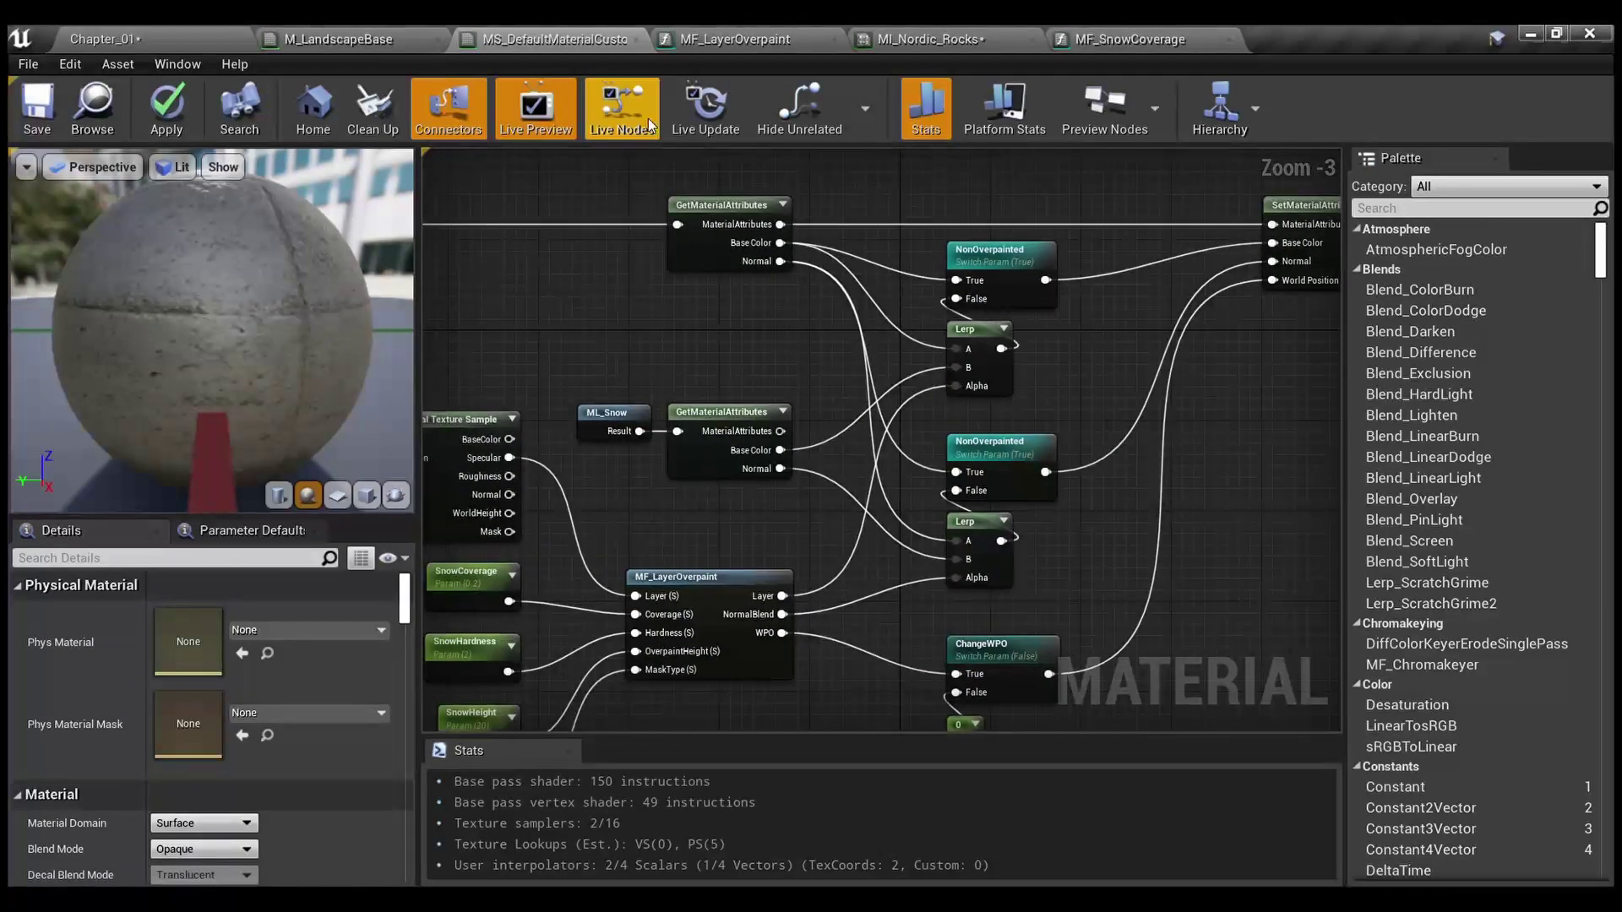
# Reopen the MF_LayerOverpaint graph and examine the Hardness, Multiply and Saturate chain leading to the Layer output
pyautogui.click(697, 40)
pyautogui.moveTo(848, 401); pyautogui.dragTo(724, 602, button='right')
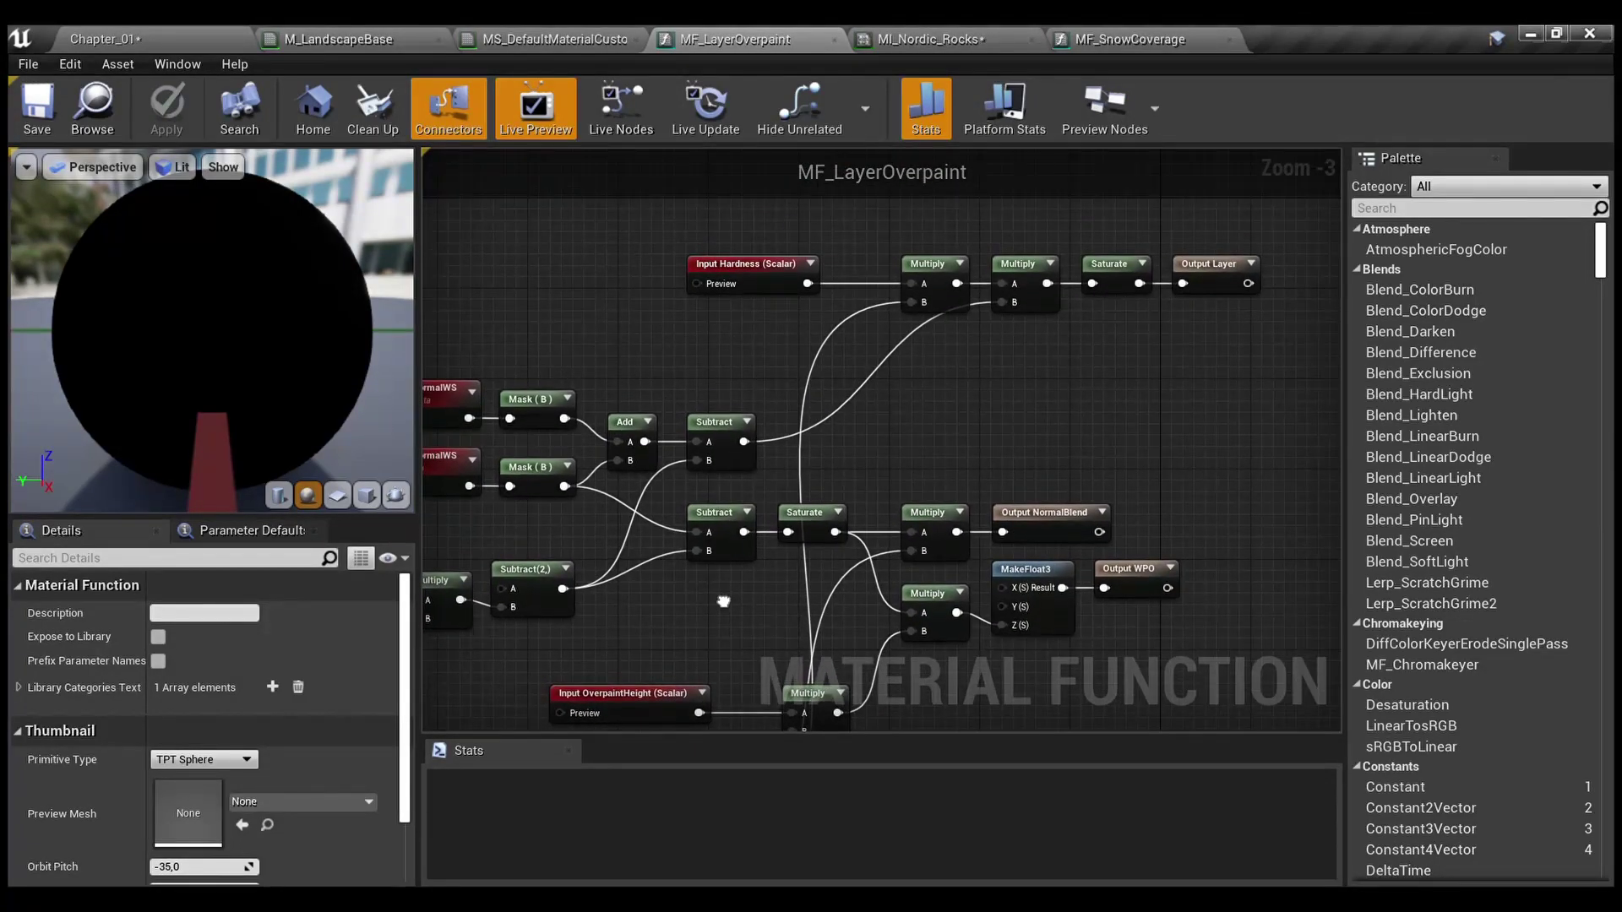
pyautogui.scroll(1, 933, 377)
pyautogui.moveTo(933, 377); pyautogui.dragTo(754, 488, button='right')
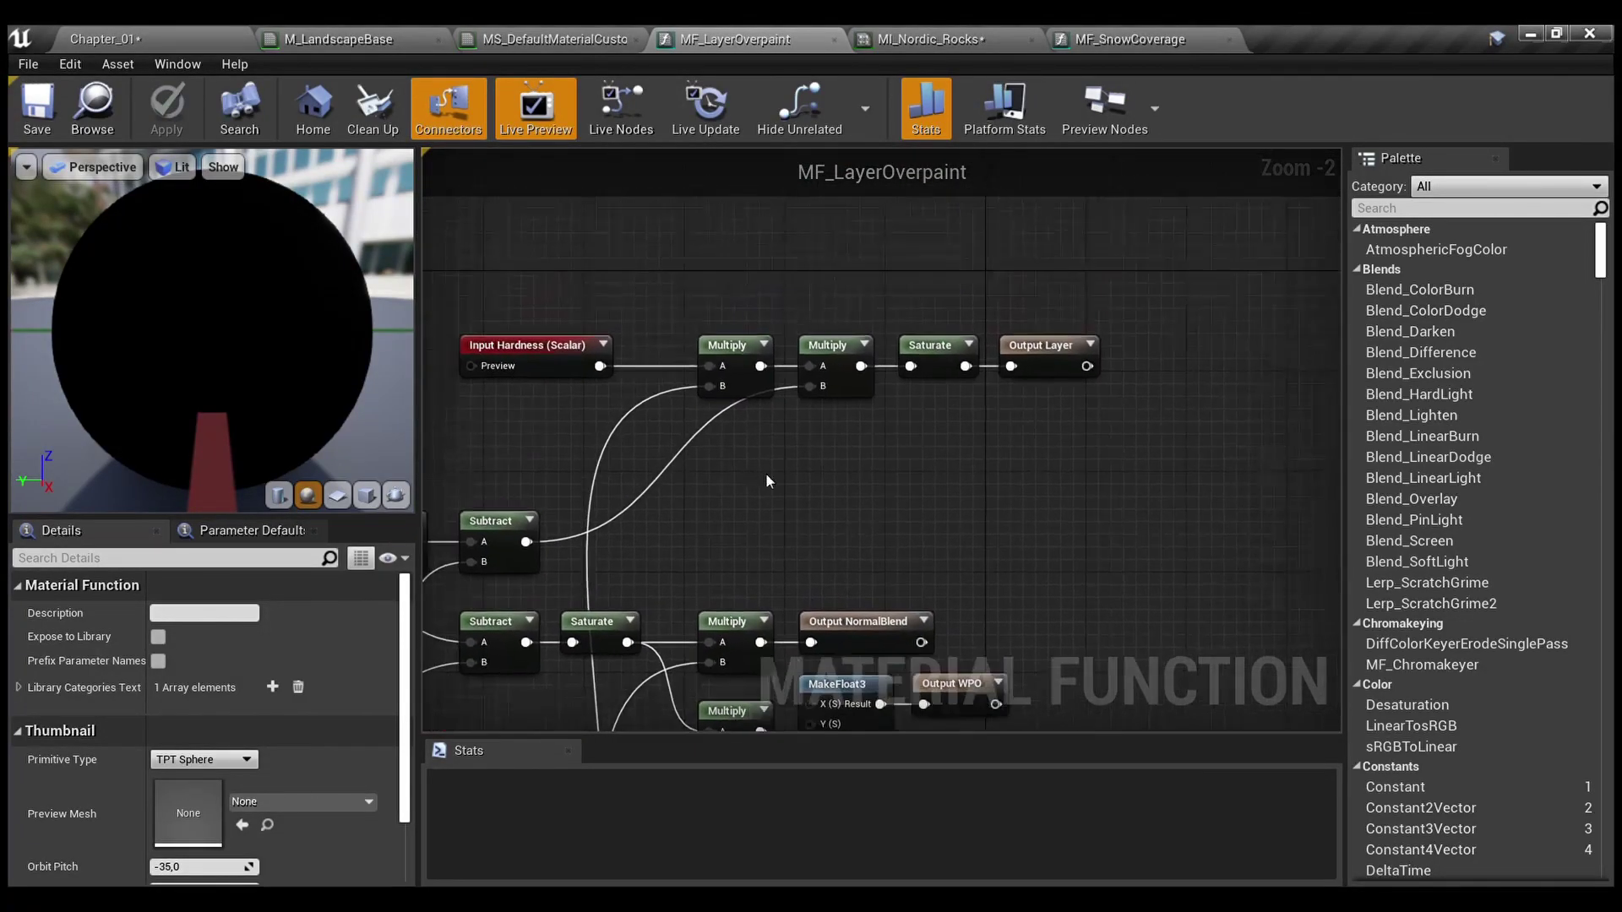
pyautogui.scroll(2, 885, 400)
pyautogui.moveTo(613, 264); pyautogui.dragTo(732, 292, button='right')
pyautogui.moveTo(535, 271); pyautogui.dragTo(963, 427)
pyautogui.click(1004, 490)
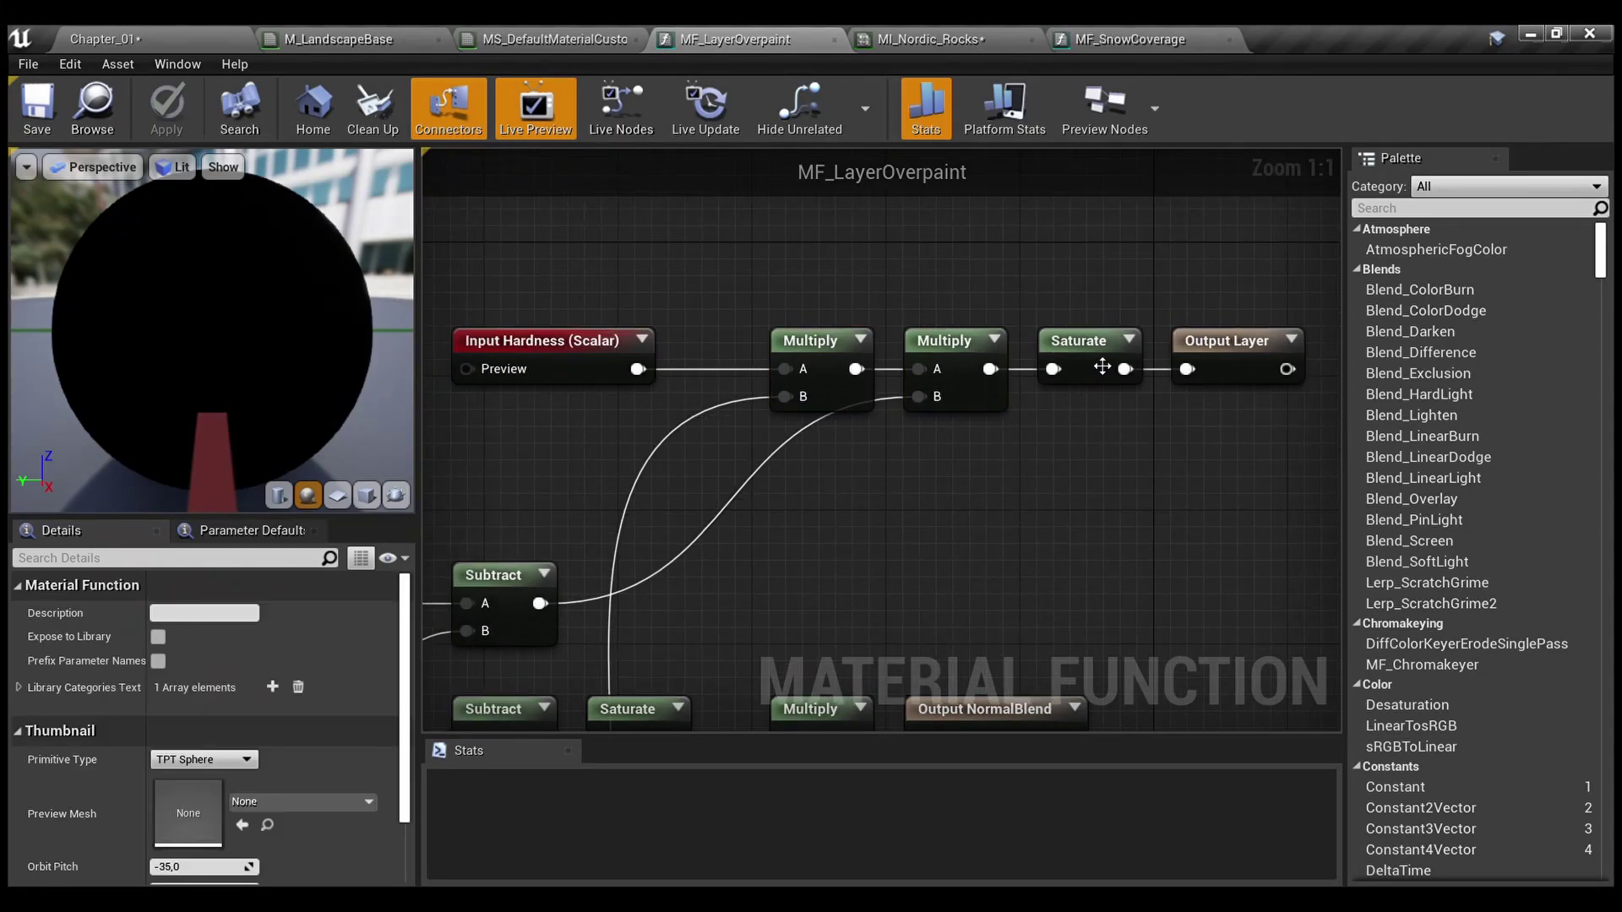
pyautogui.scroll(-1, 1007, 463)
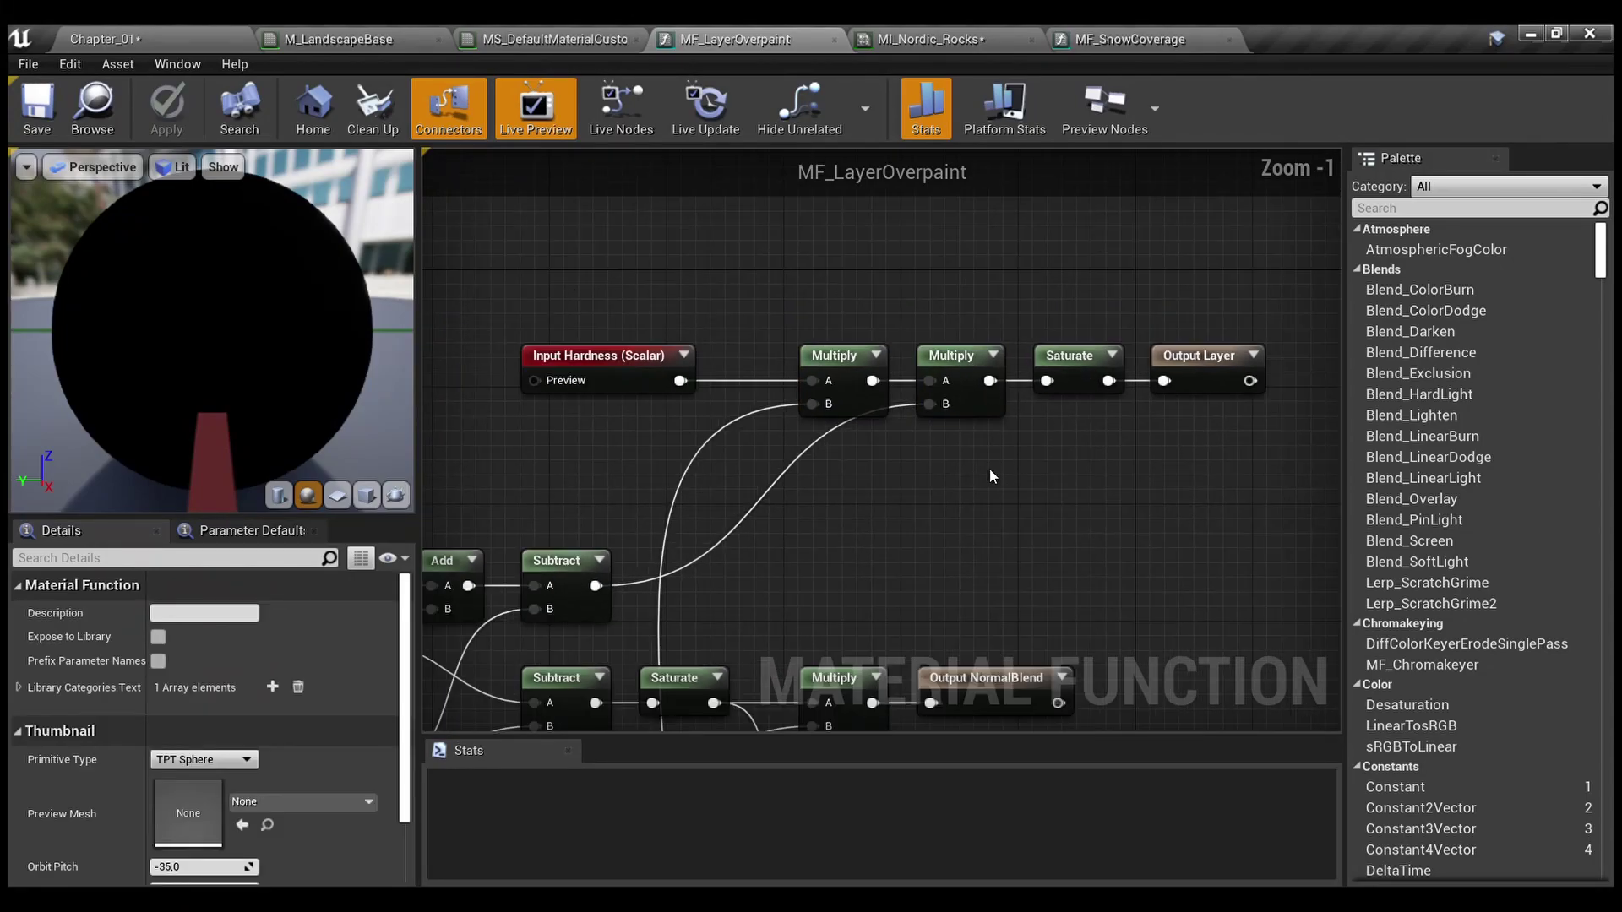
# Review the PixelNormalWS and VertexNormalWS masks and the Subtract nodes they feed in MF_LayerOverpaint
pyautogui.moveTo(934, 489); pyautogui.dragTo(1296, 335, button='right')
pyautogui.moveTo(925, 372); pyautogui.dragTo(659, 147, button='right')
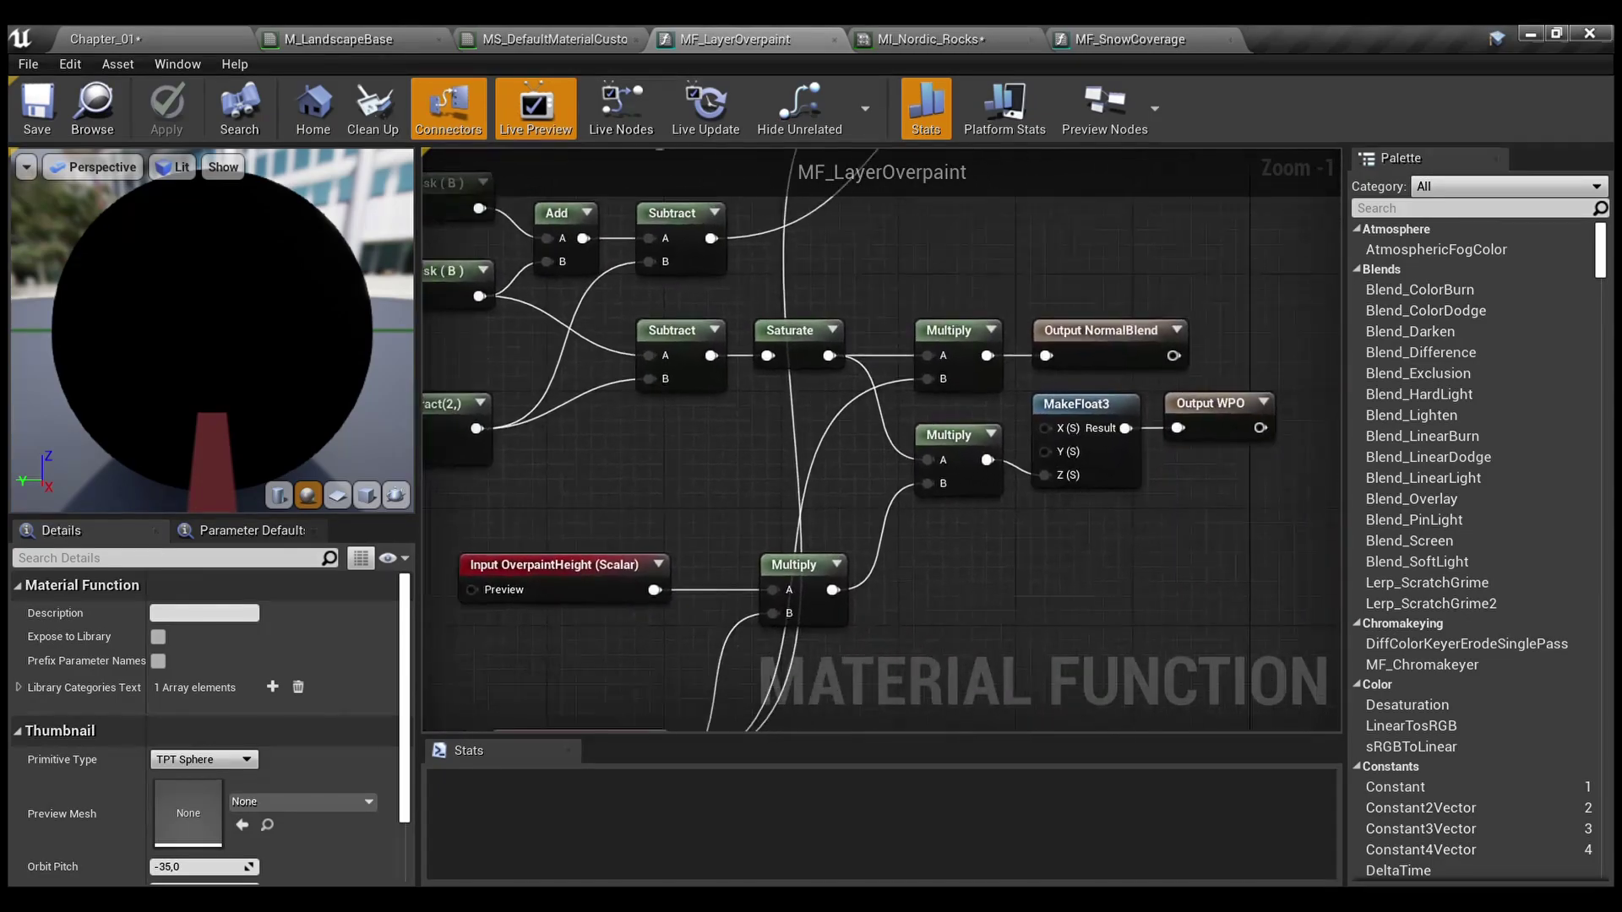
pyautogui.moveTo(882, 440); pyautogui.dragTo(1194, 410, button='right')
pyautogui.moveTo(971, 114); pyautogui.dragTo(845, 304, button='right')
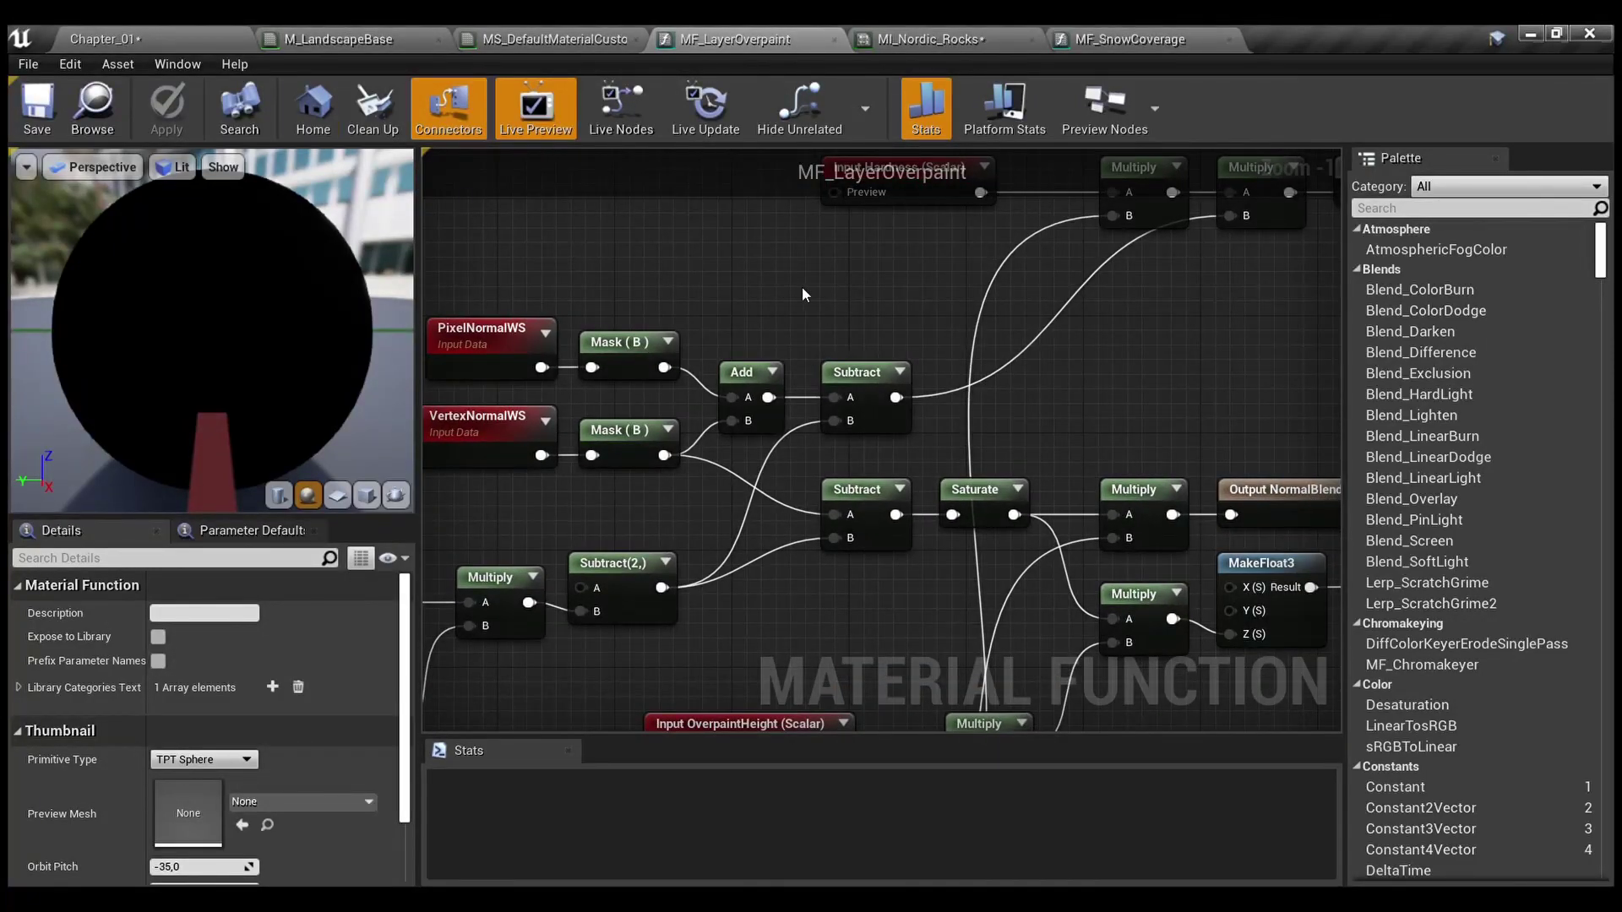
pyautogui.scroll(-1, 810, 287)
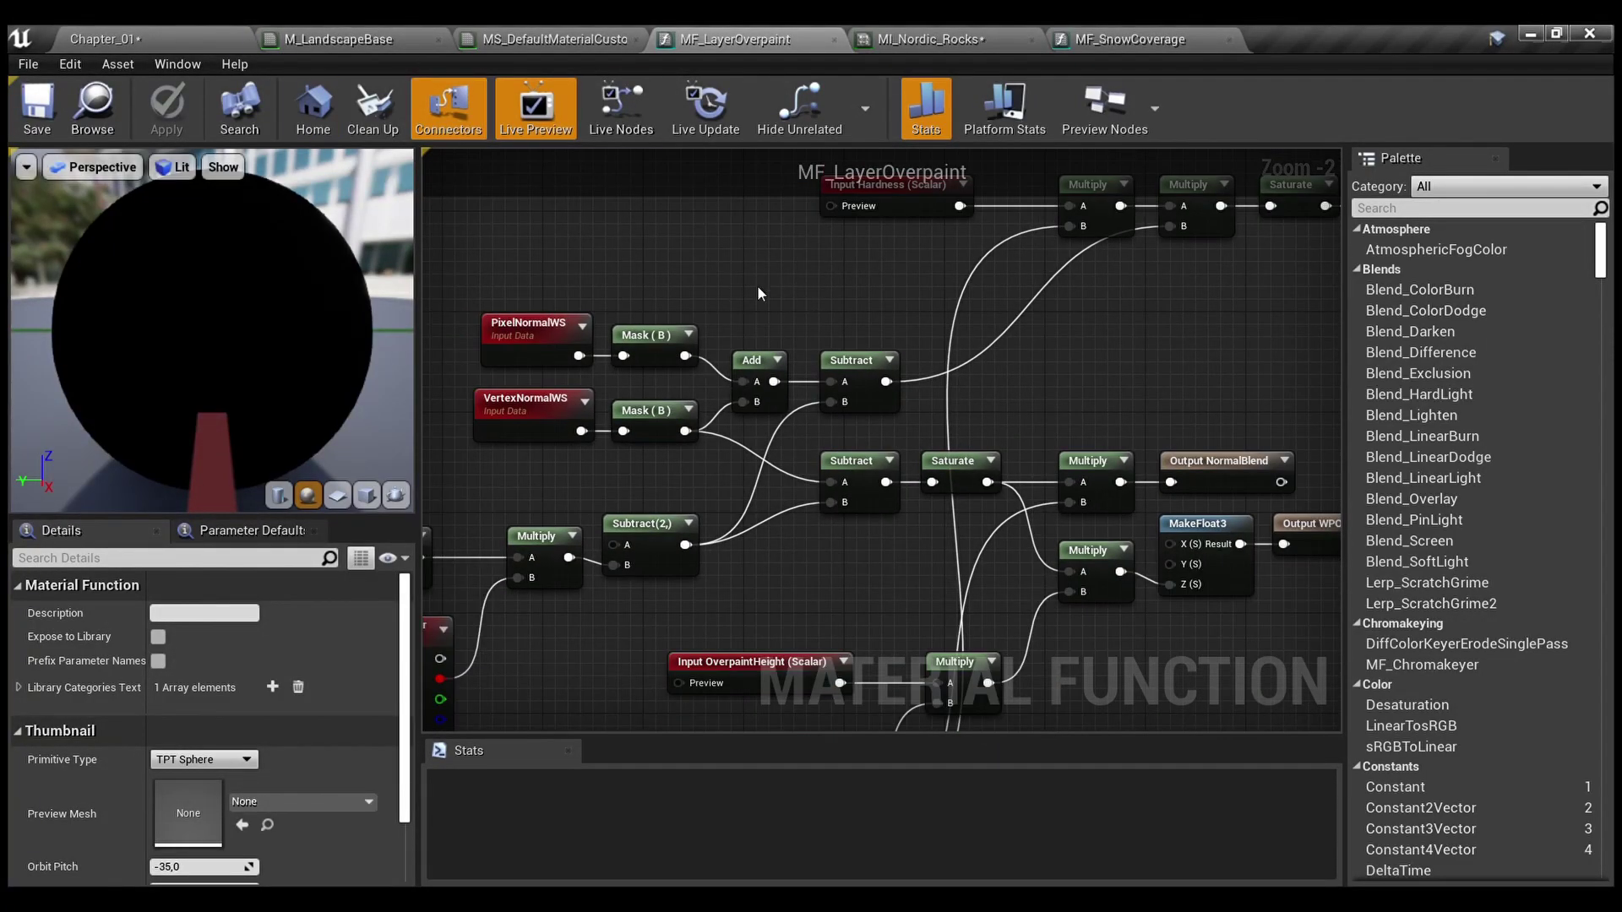
# Return to the Chapter_01 level containing the Nordic rocks
pyautogui.click(210, 32)
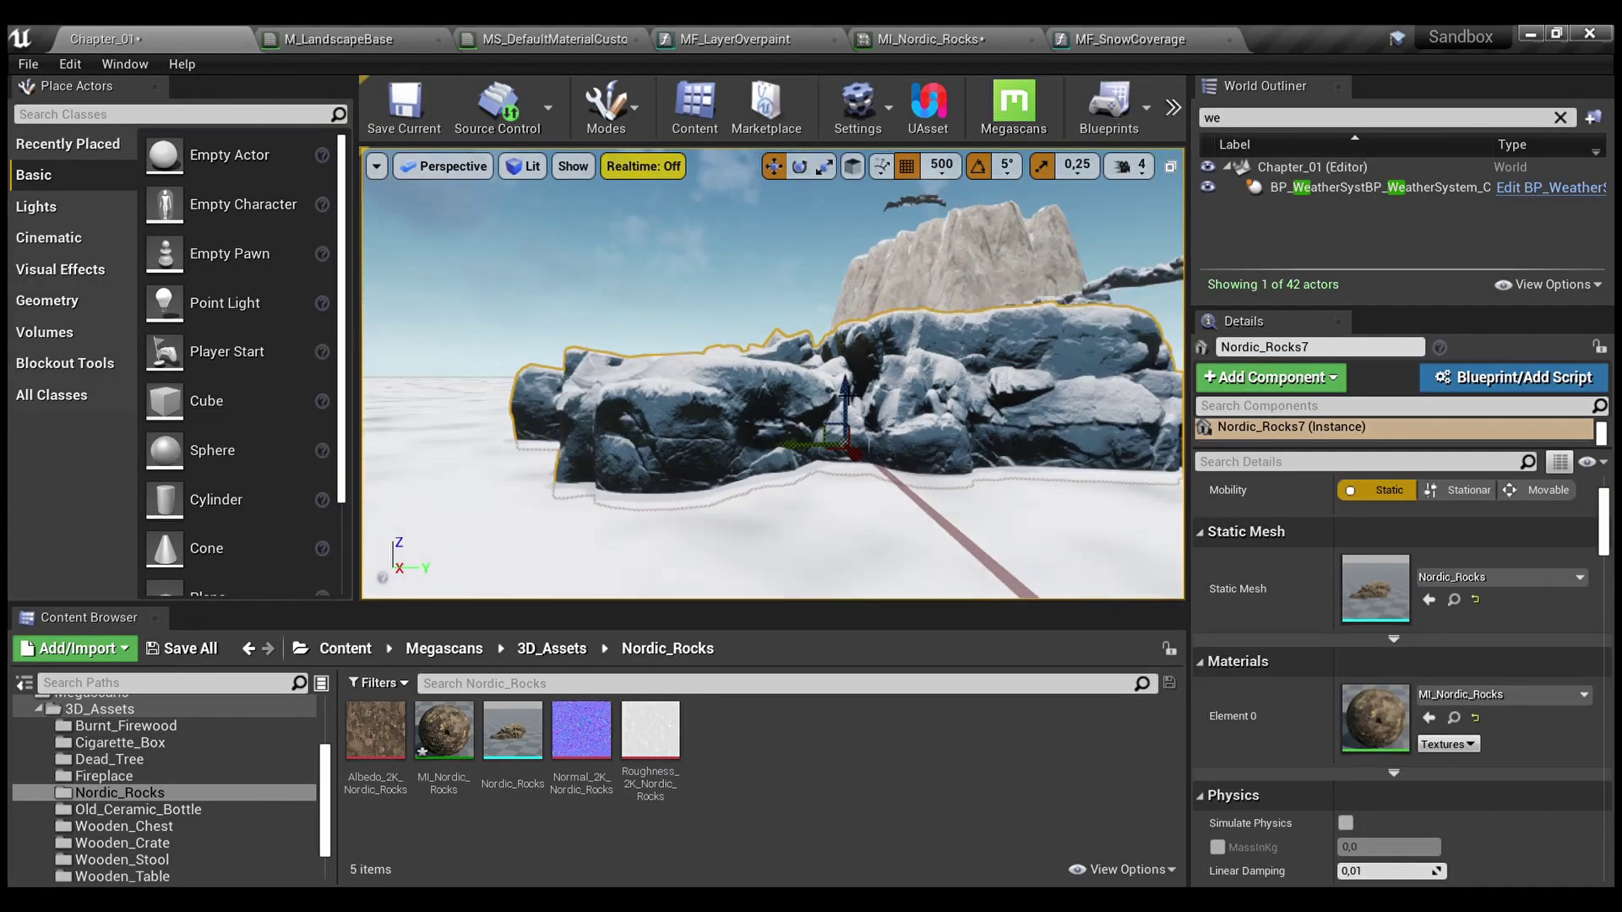
# Rotate the selected Nordic_Rocks7 mesh by 180 degrees and inspect the snow distribution on its surfaces
pyautogui.press('e')
pyautogui.moveTo(864, 401); pyautogui.dragTo(714, 407)
pyautogui.press('w')
pyautogui.moveTo(852, 498); pyautogui.dragTo(859, 337)
pyautogui.moveTo(859, 337); pyautogui.dragTo(764, 294, button='right')
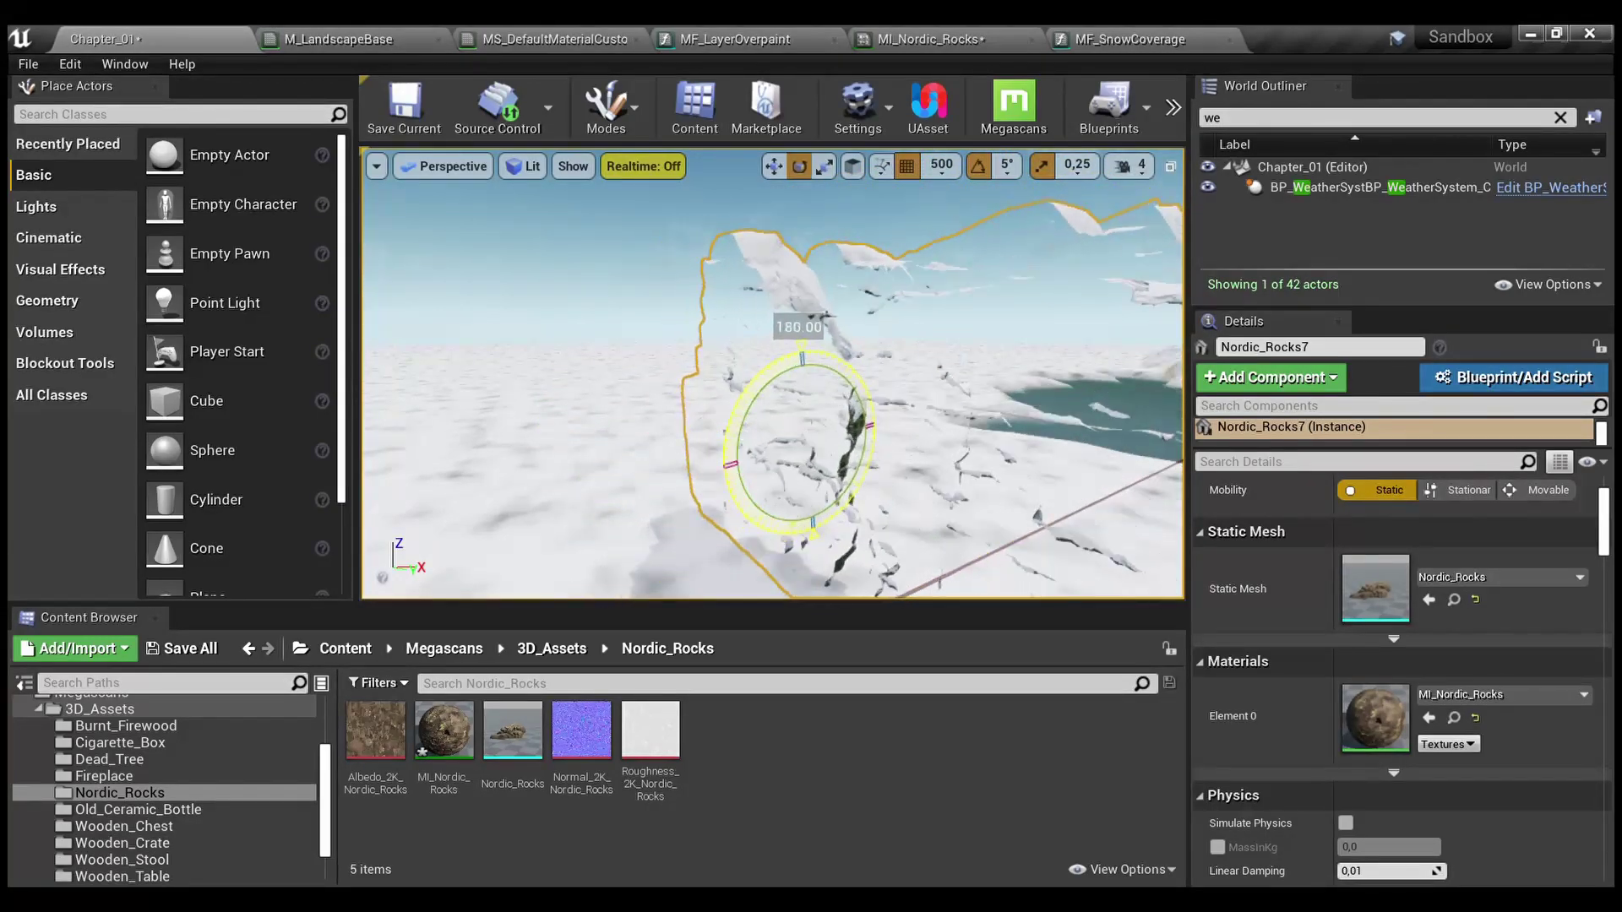
pyautogui.moveTo(764, 294)
pyautogui.mouseDown(button='right')
pyautogui.moveTo(613, 294)
pyautogui.moveTo(773, 292)
pyautogui.moveTo(753, 292)
pyautogui.mouseUp(button='right')
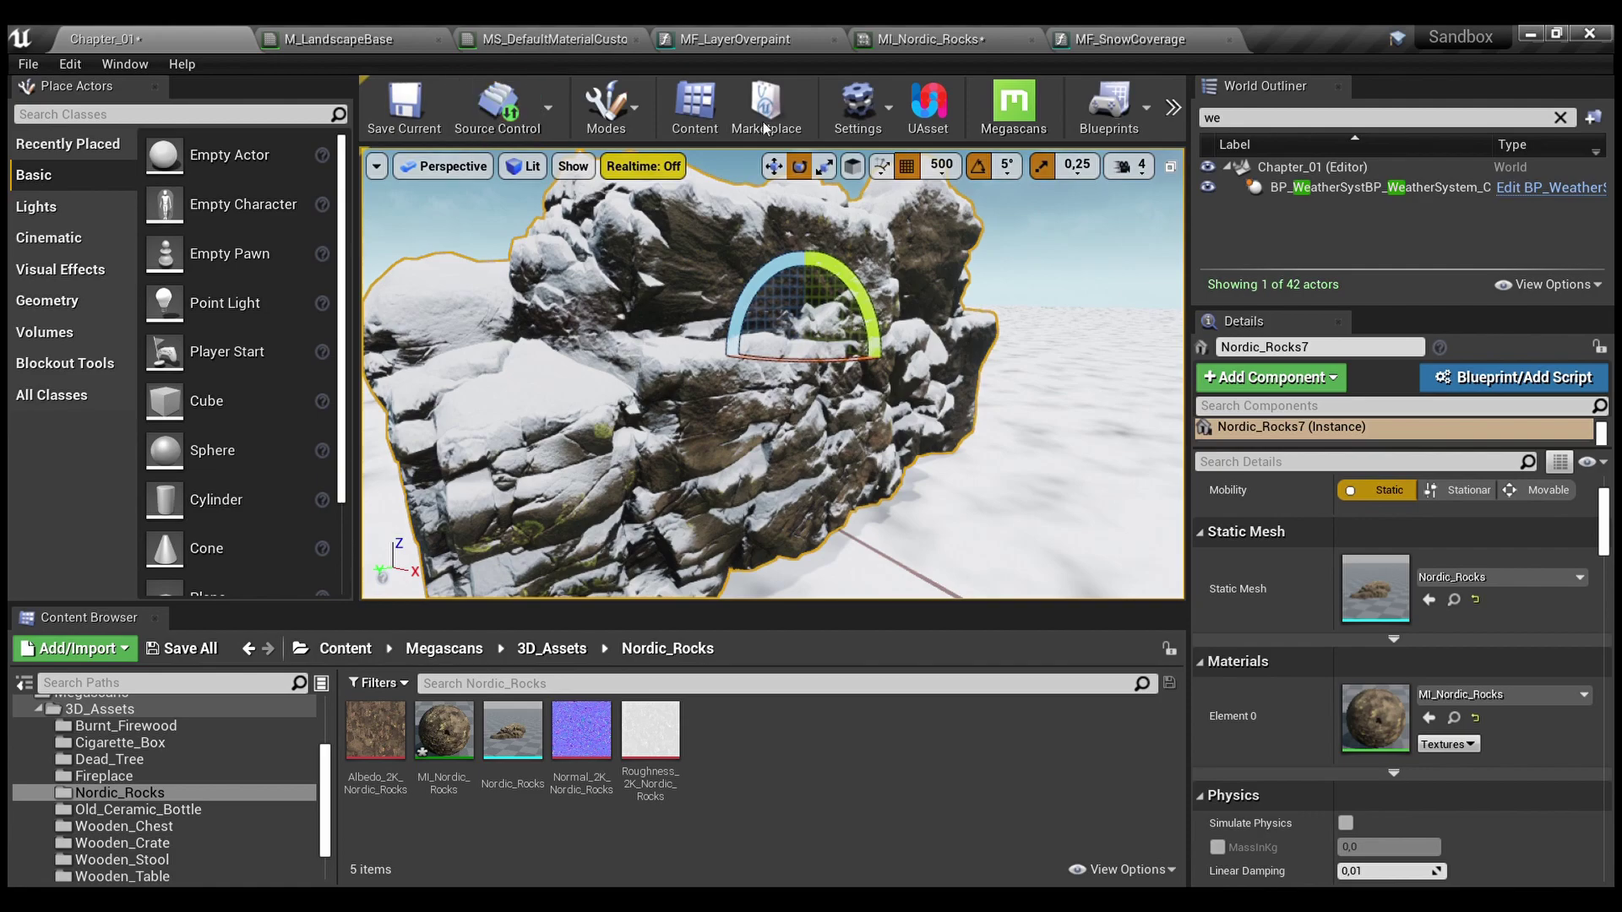
# Revisit the MF_SnowCoverage and MF_LayerOverpaint graphs, closing both material function editors
pyautogui.click(1136, 39)
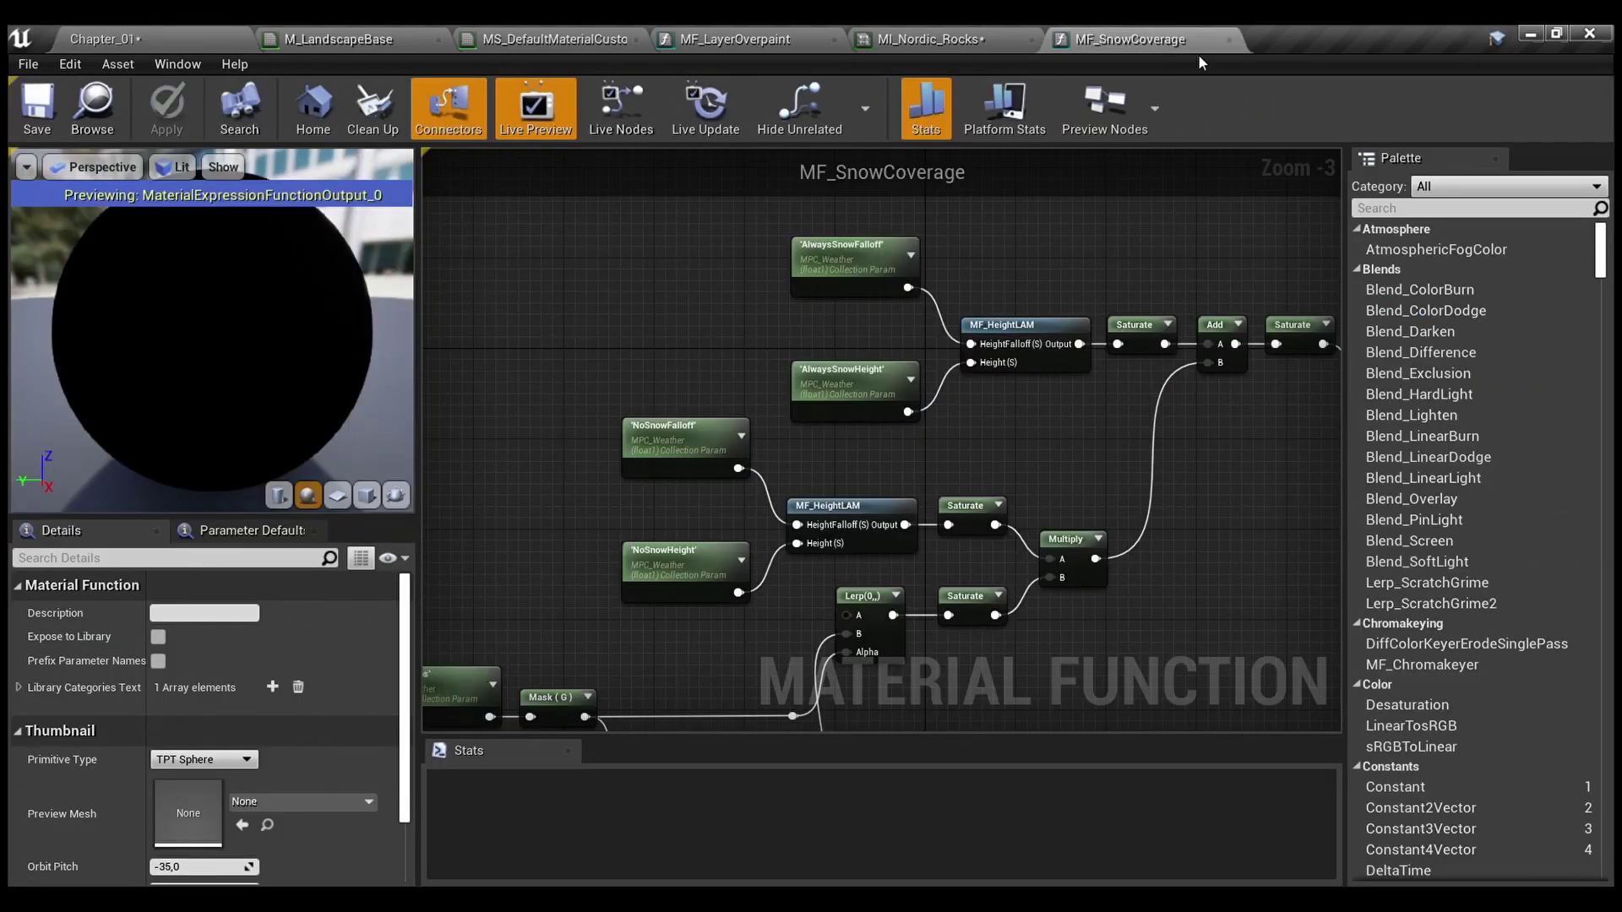
pyautogui.click(735, 39)
pyautogui.scroll(-1, 915, 414)
pyautogui.moveTo(1098, 355); pyautogui.dragTo(985, 348, button='right')
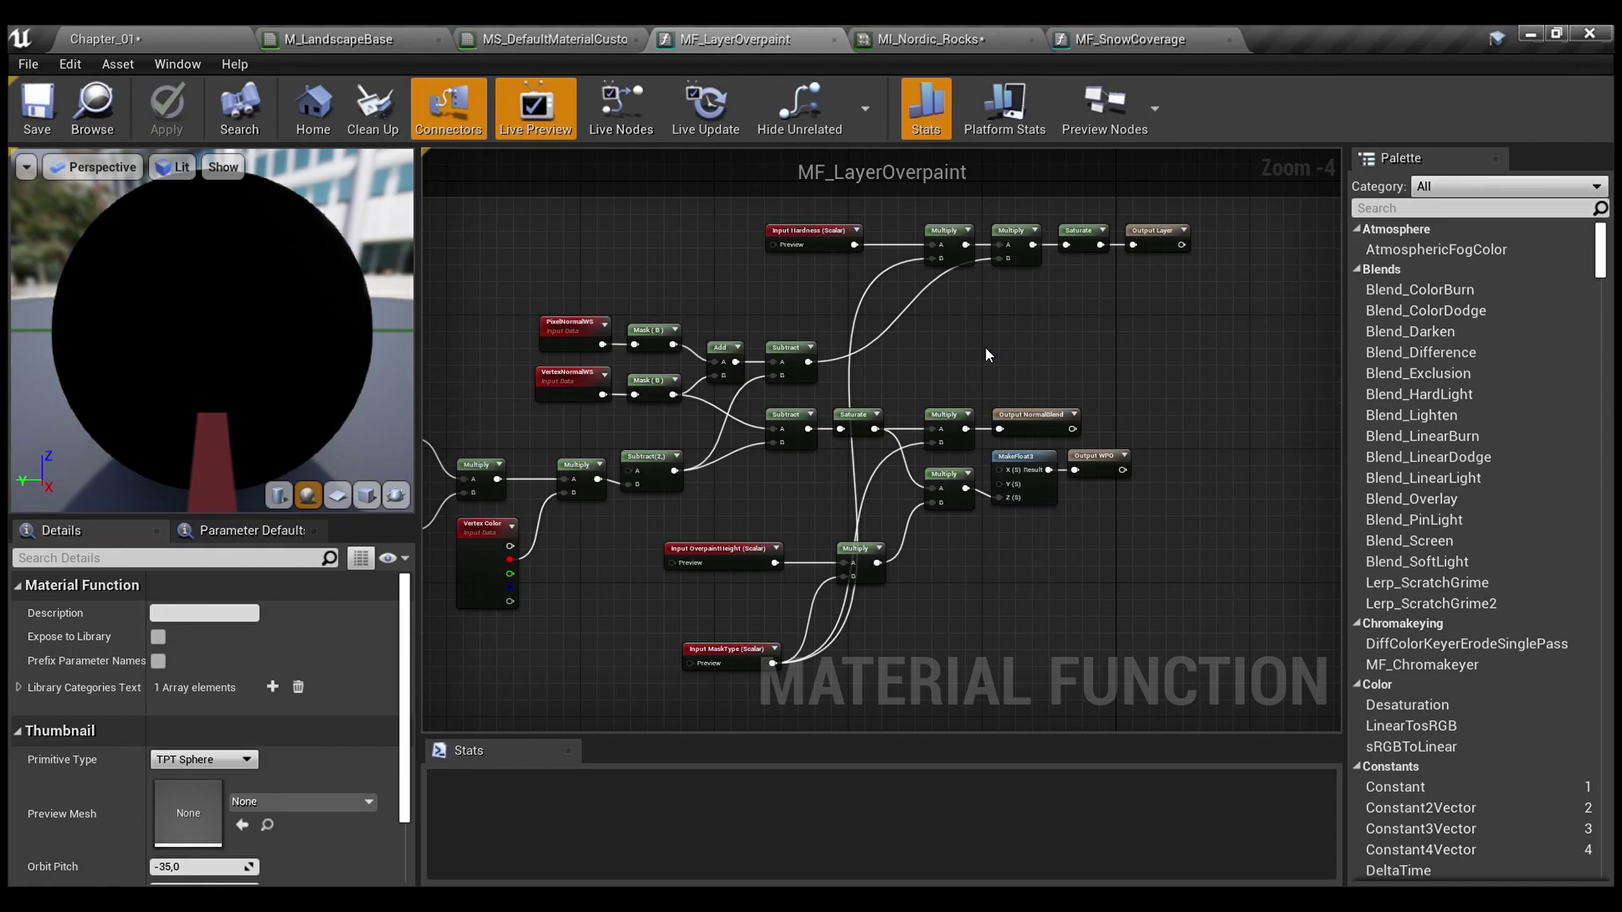
pyautogui.click(1229, 39)
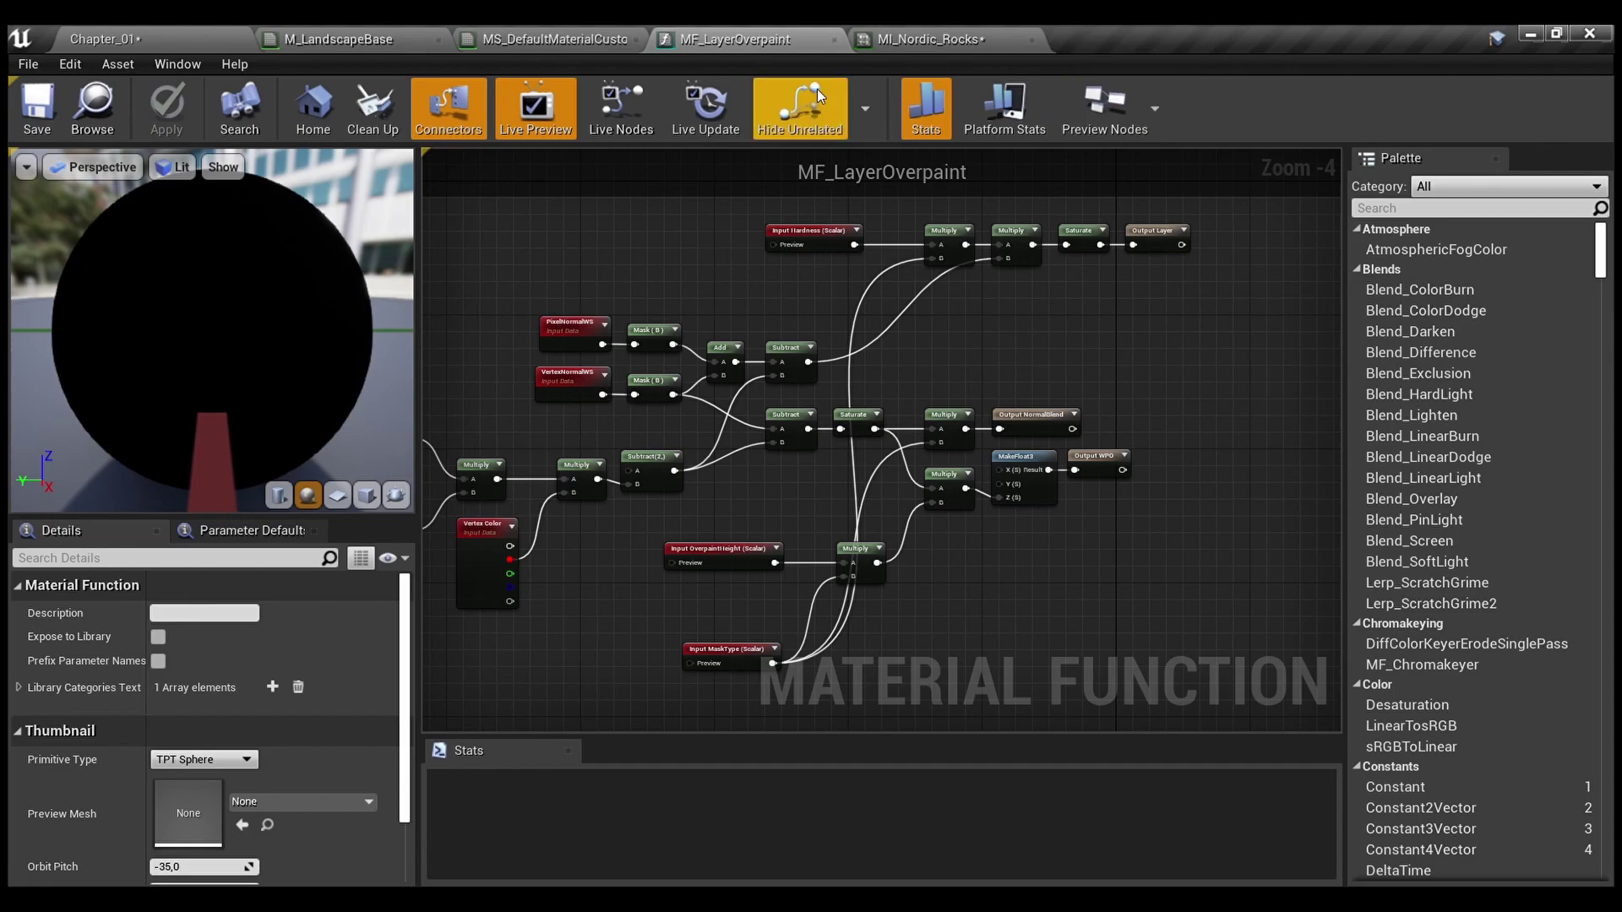
pyautogui.click(833, 40)
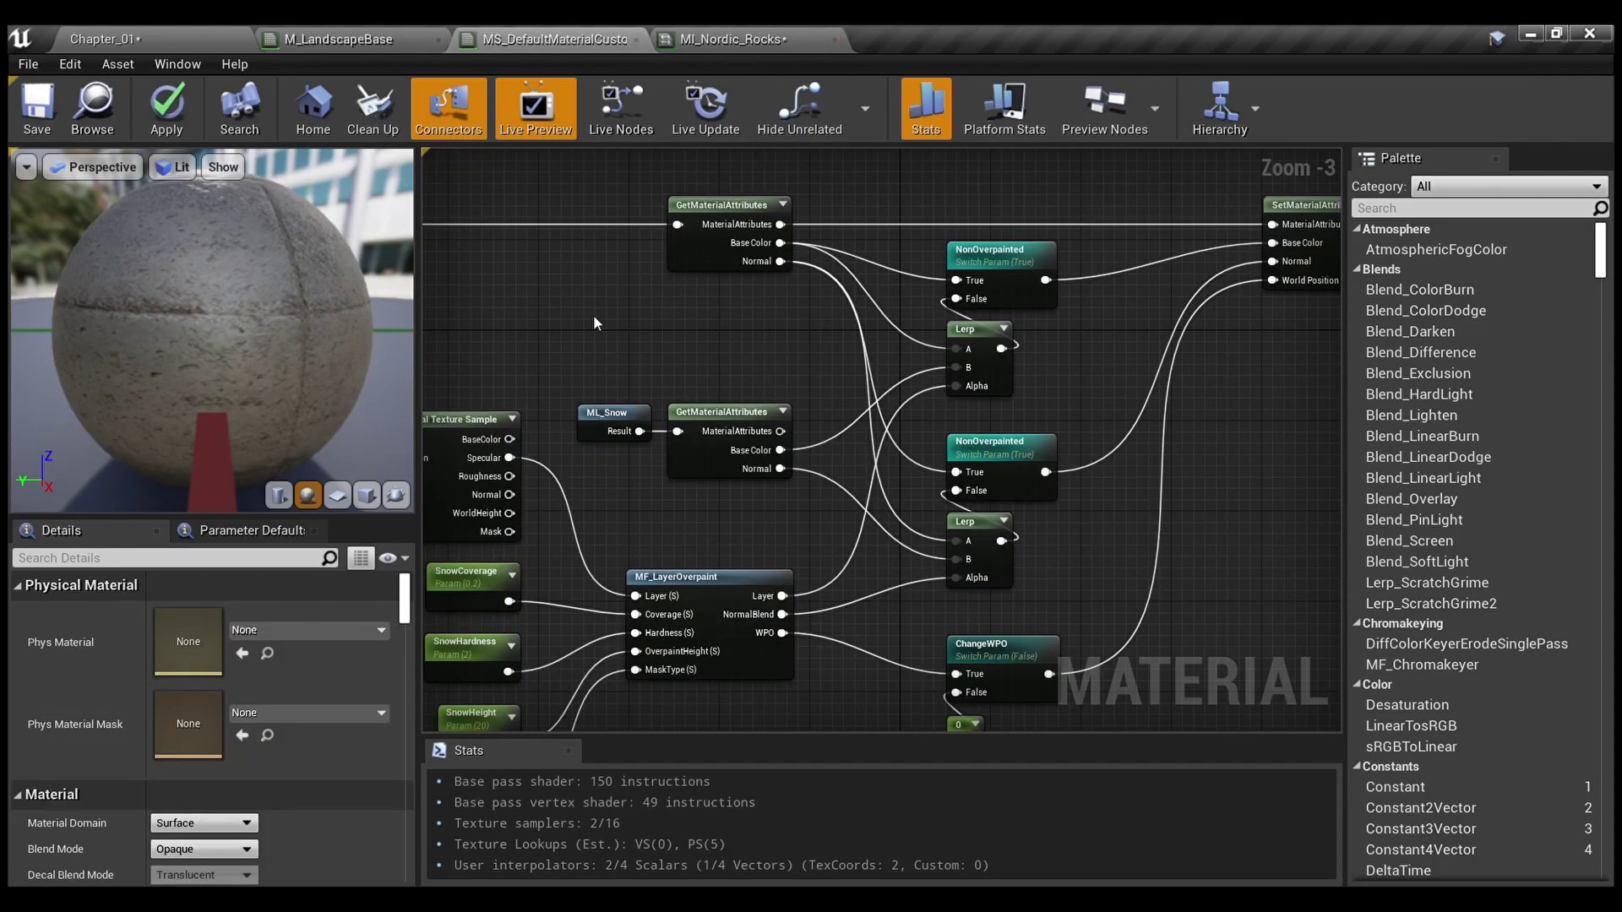
# Bring up the M_LandscapeBase graph and locate its chain of MatLayerBlend_Standard nodes
pyautogui.click(379, 41)
pyautogui.click(632, 514)
pyautogui.scroll(-4, 631, 514)
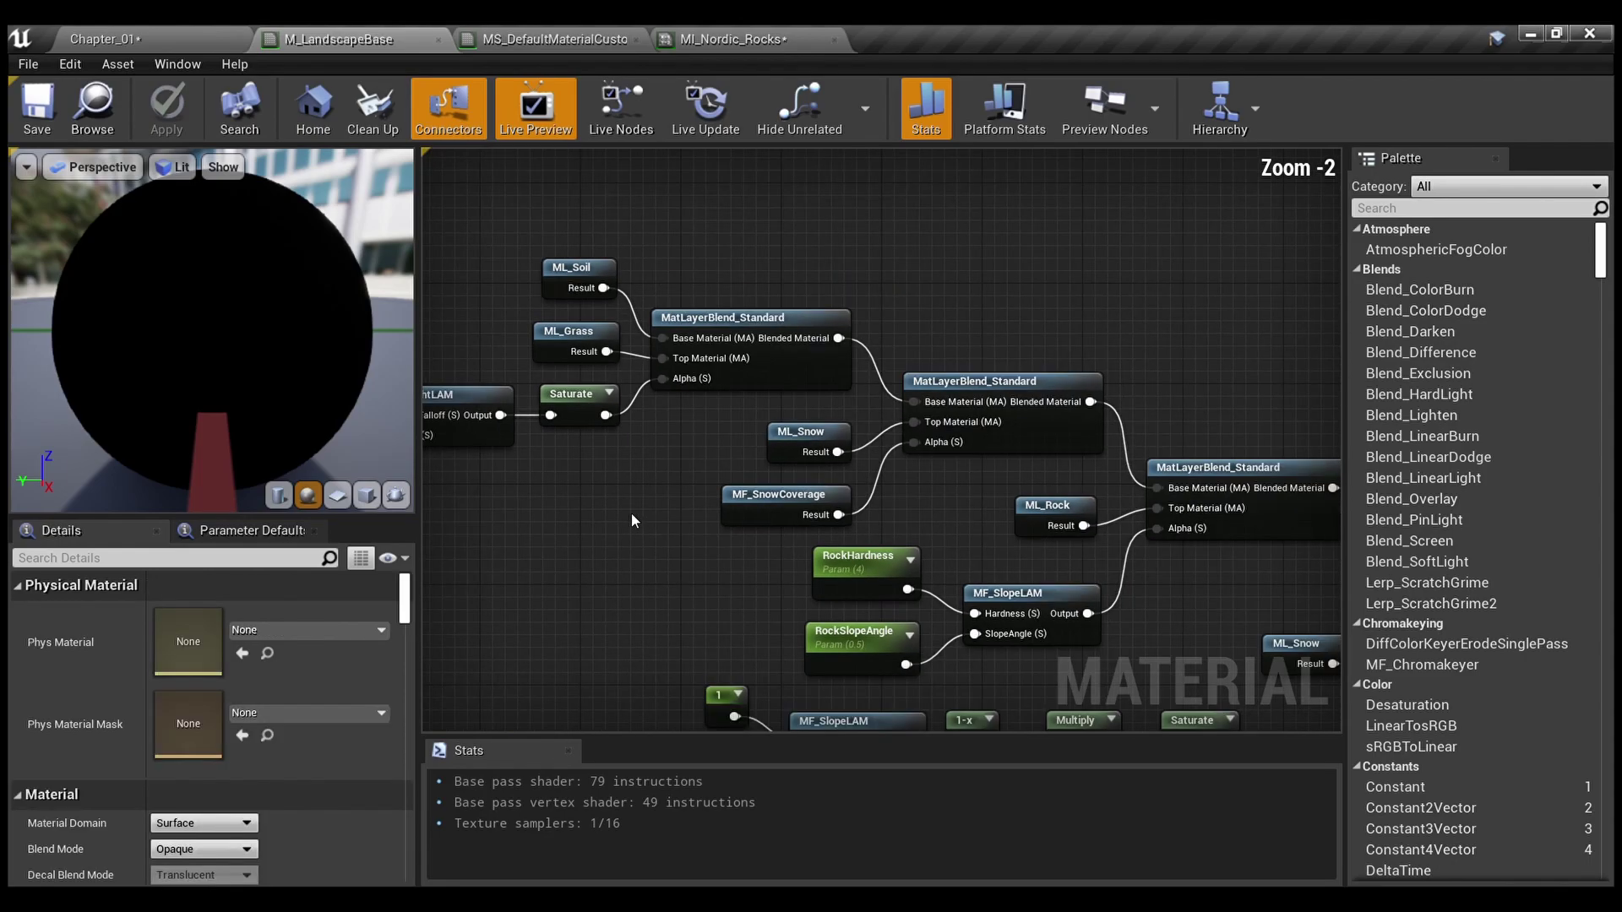
pyautogui.scroll(-2, 646, 309)
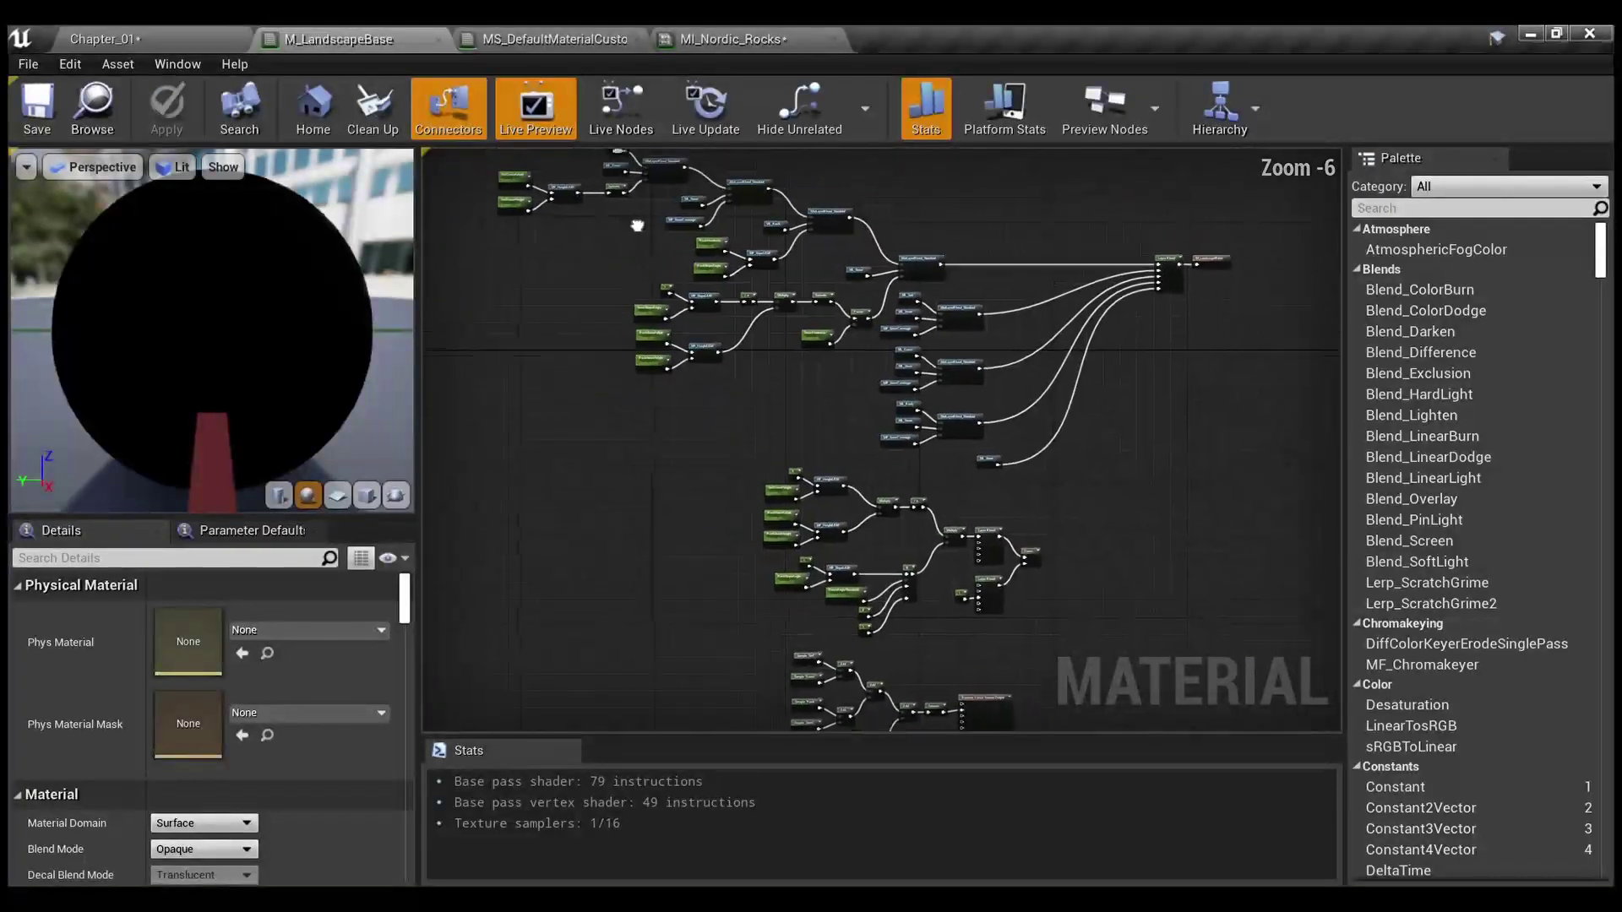
pyautogui.scroll(1, 652, 291)
pyautogui.moveTo(652, 291); pyautogui.dragTo(760, 428, button='right')
pyautogui.scroll(2, 748, 426)
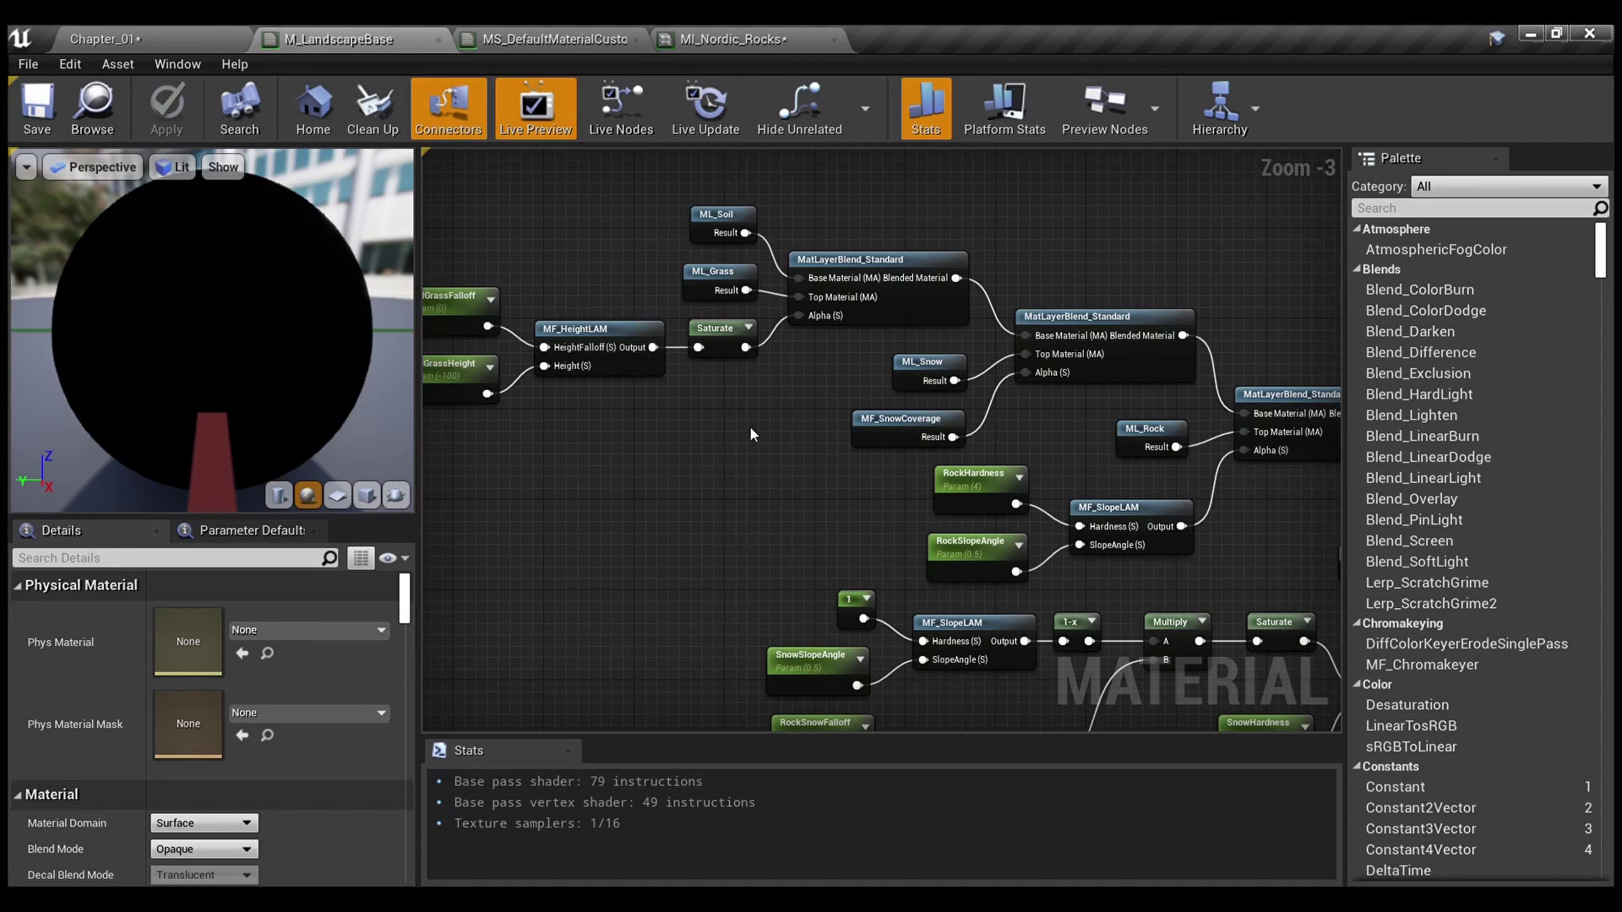
pyautogui.scroll(3, 748, 426)
pyautogui.moveTo(748, 425); pyautogui.dragTo(346, 414, button='right')
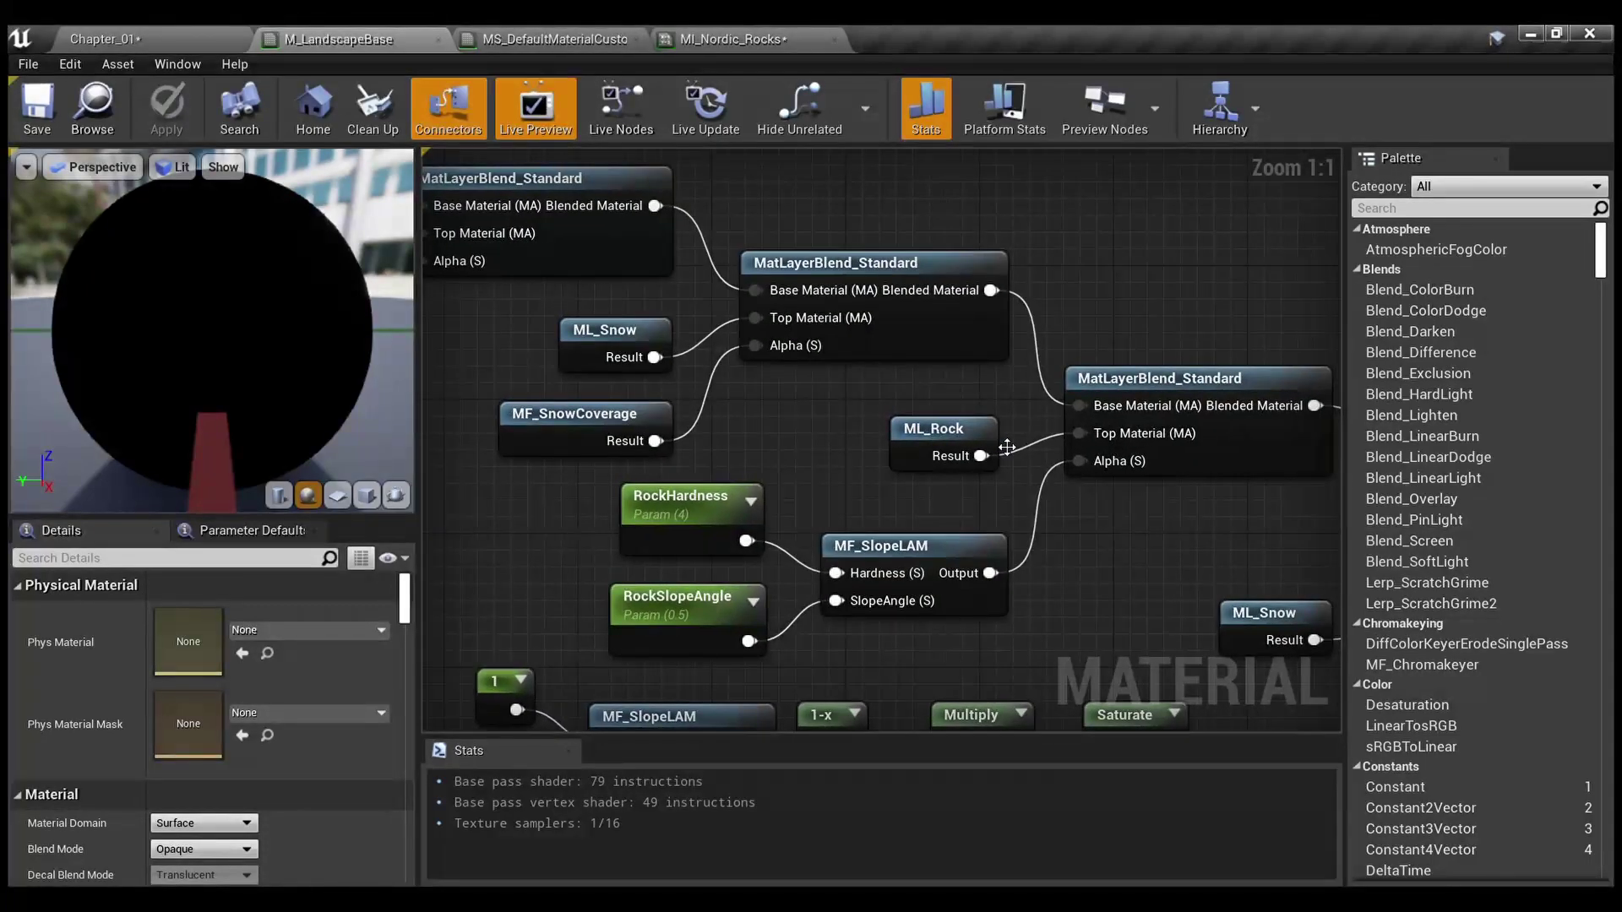
pyautogui.scroll(-1, 848, 447)
# Examine the blend combining ML_Snow with MF_SnowCoverage and the ML_Rock blend masked by MF_SlopeLAM
pyautogui.moveTo(863, 459); pyautogui.dragTo(701, 363)
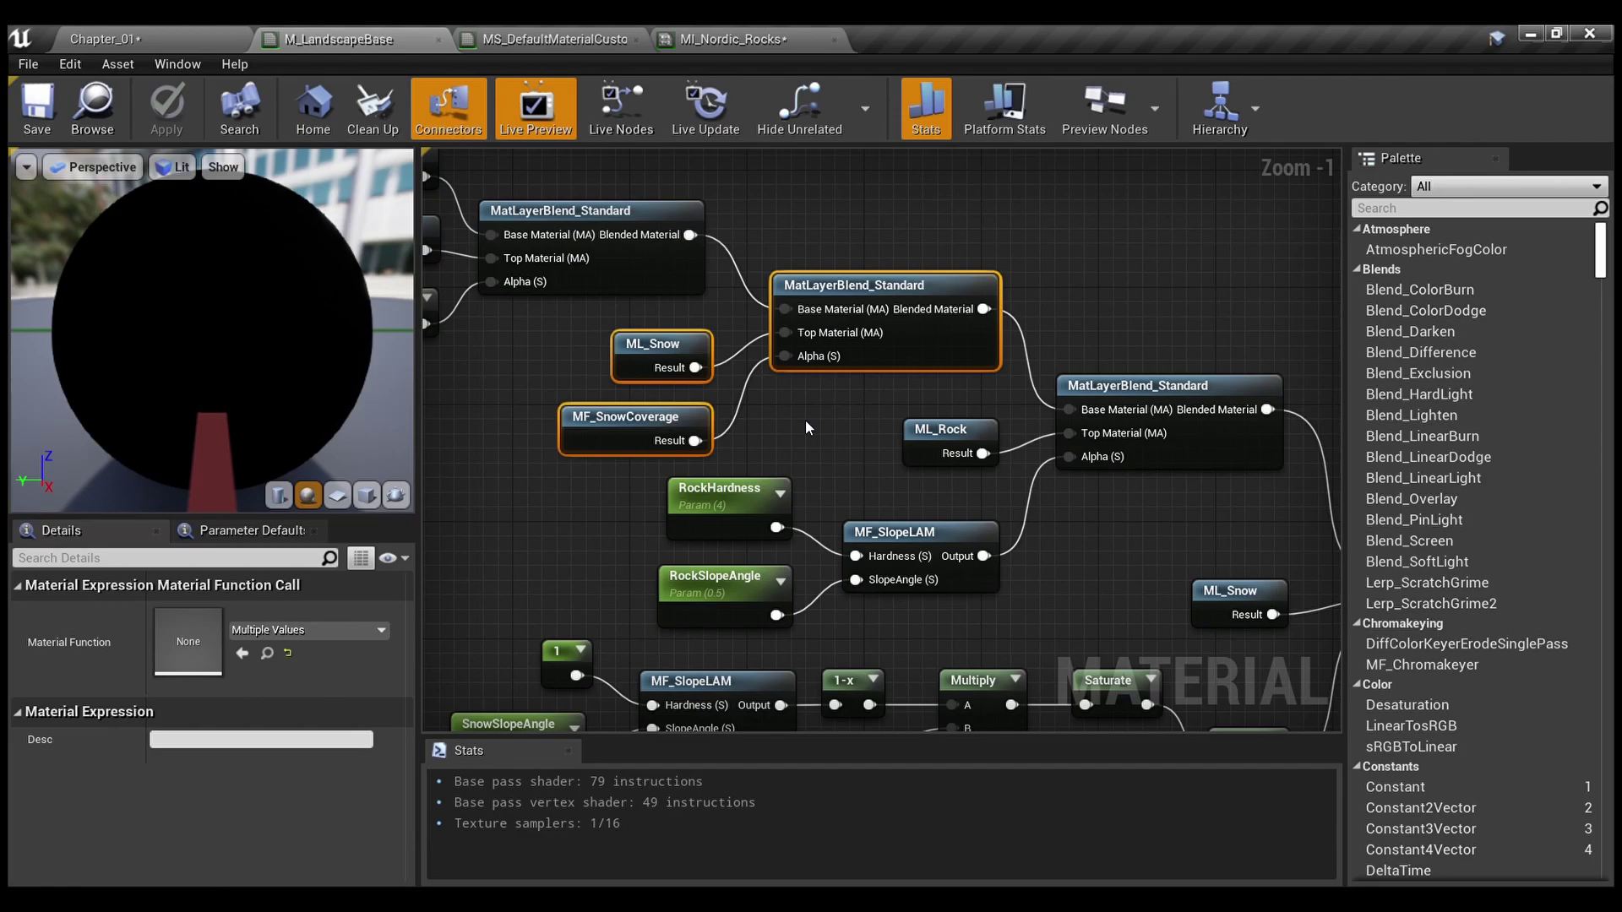
pyautogui.moveTo(785, 398); pyautogui.dragTo(944, 438, button='right')
pyautogui.moveTo(690, 386); pyautogui.dragTo(823, 429, button='right')
pyautogui.scroll(1, 839, 447)
pyautogui.click(857, 406)
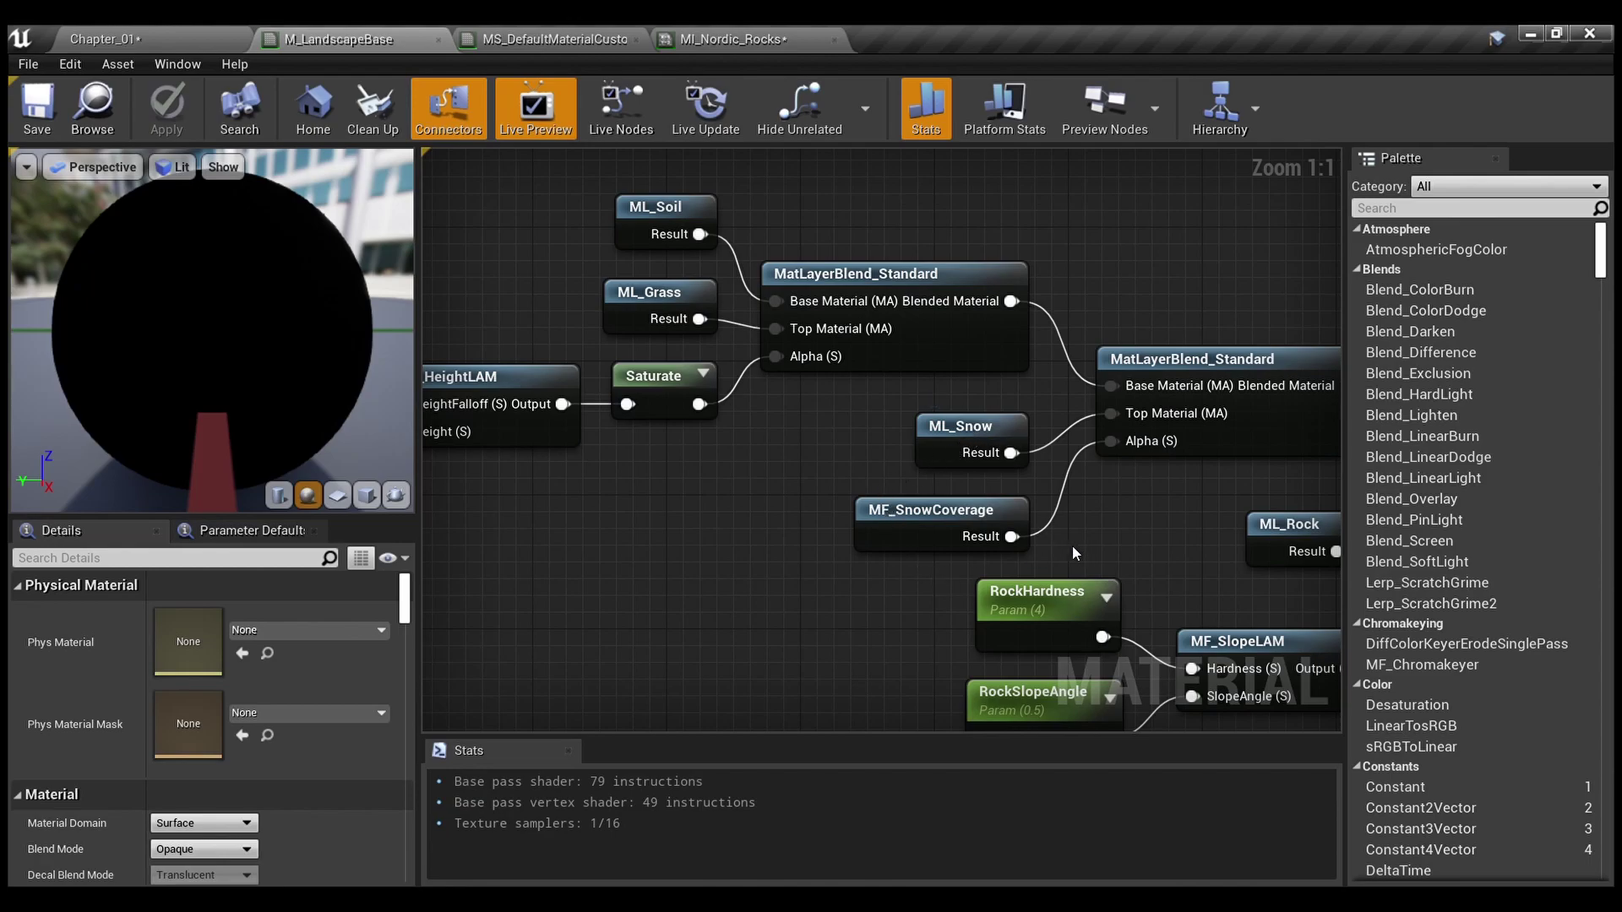
pyautogui.moveTo(1075, 553); pyautogui.dragTo(853, 355)
pyautogui.moveTo(1091, 457); pyautogui.dragTo(657, 358, button='right')
pyautogui.click(877, 501)
pyautogui.moveTo(960, 608); pyautogui.dragTo(621, 437)
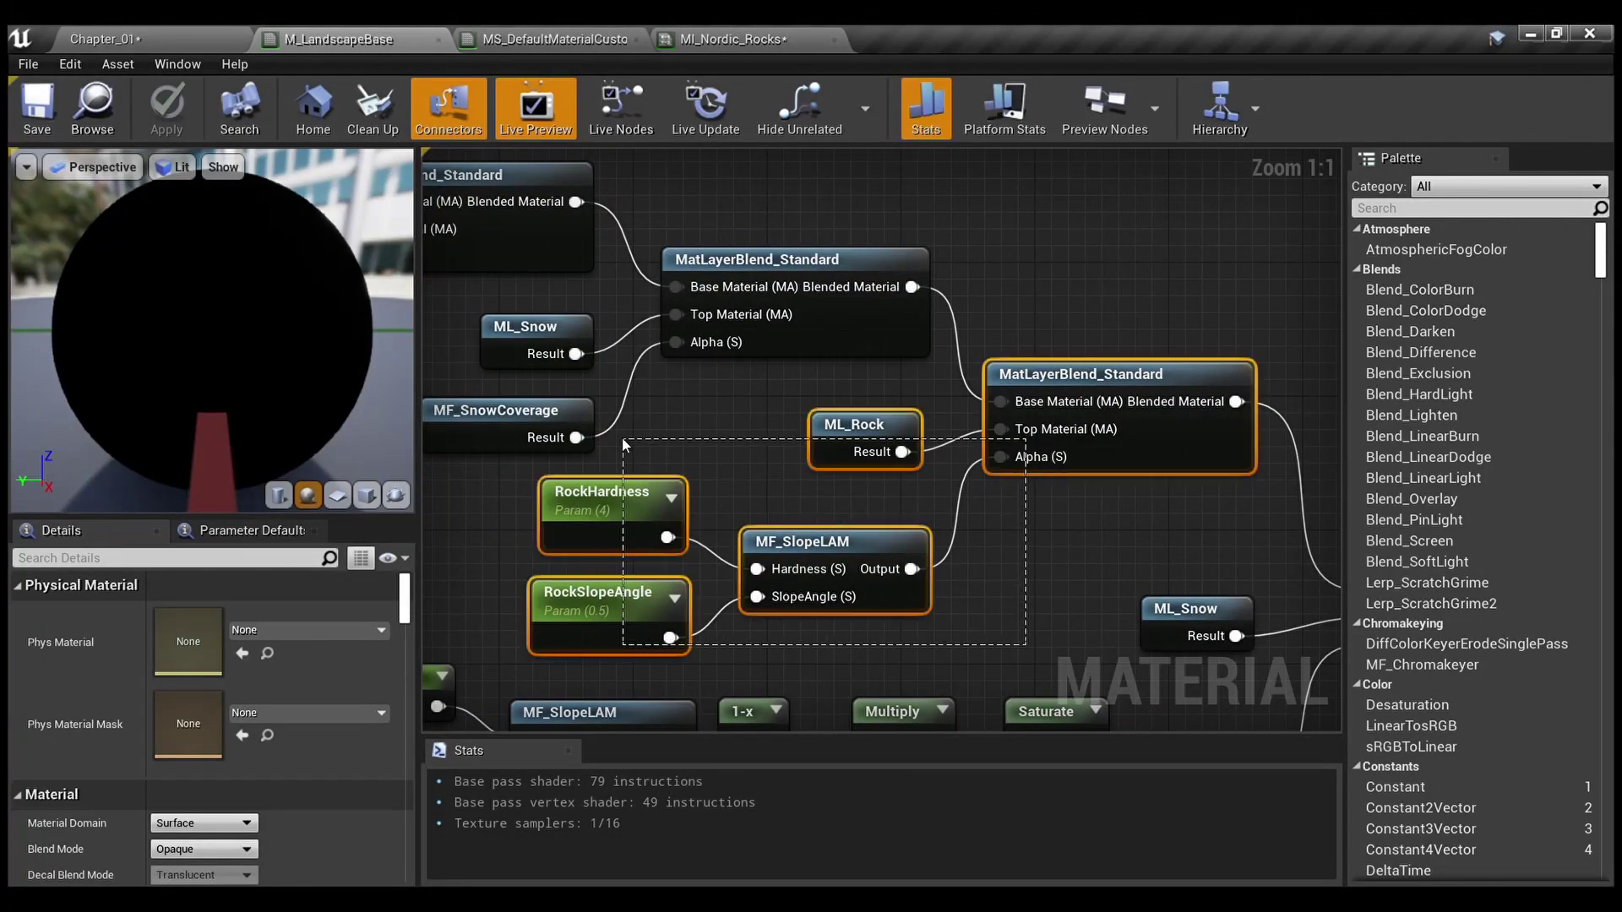
pyautogui.click(747, 415)
pyautogui.moveTo(734, 400); pyautogui.dragTo(1205, 530, button='right')
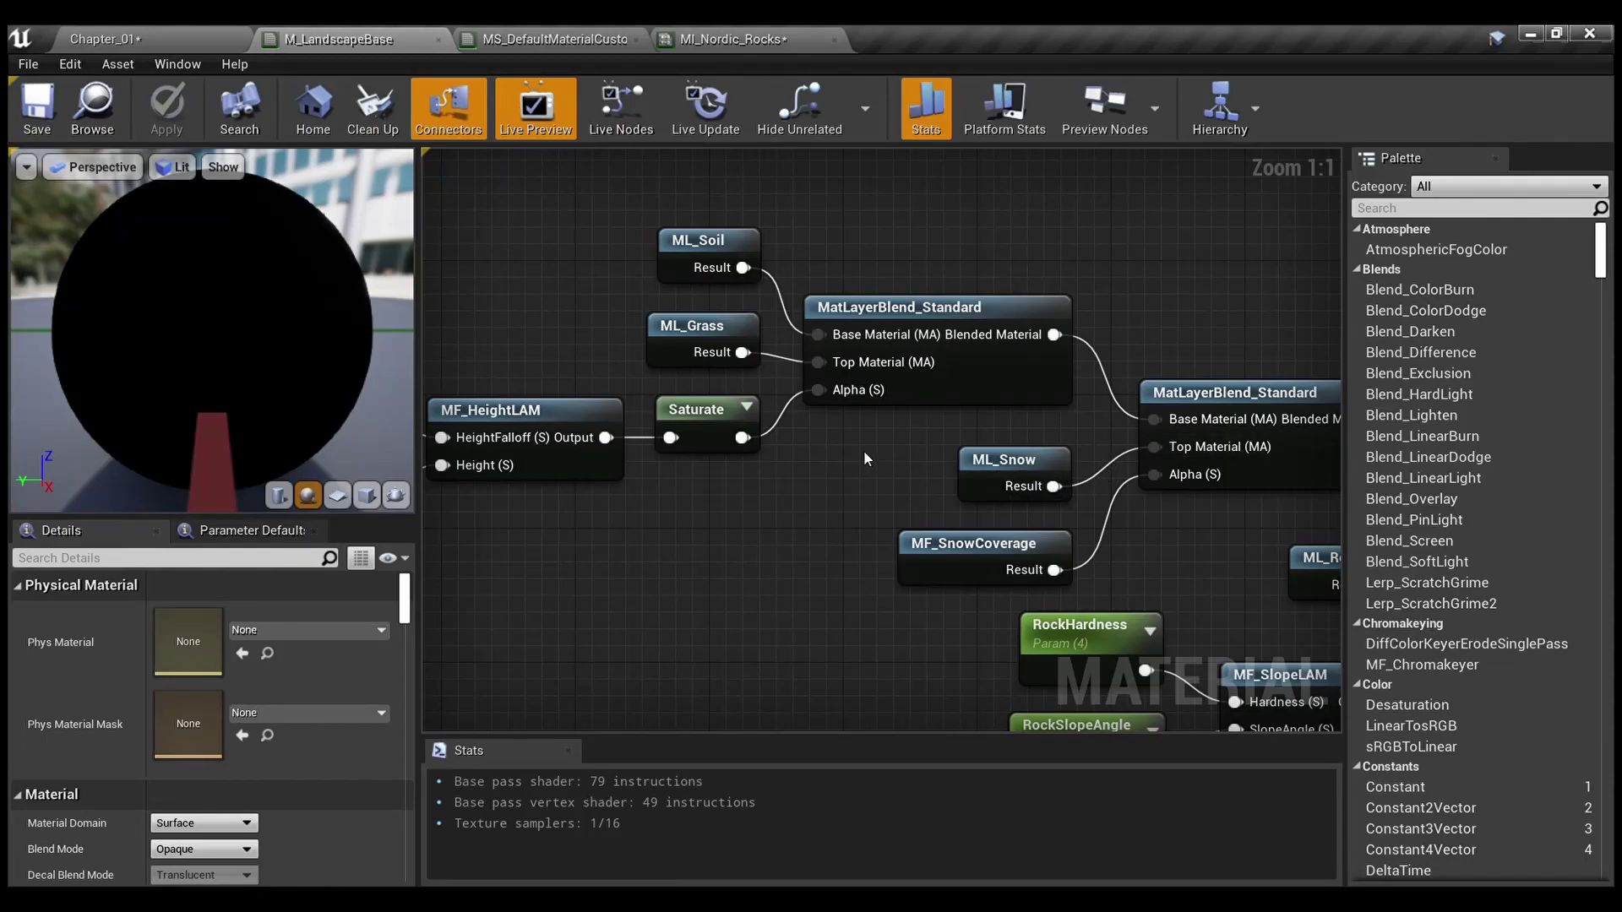
# Examine the ML_Soil and ML_Grass blend driven by MF_HeightLAM and trace its output into the snow blend
pyautogui.moveTo(535, 216); pyautogui.dragTo(837, 496)
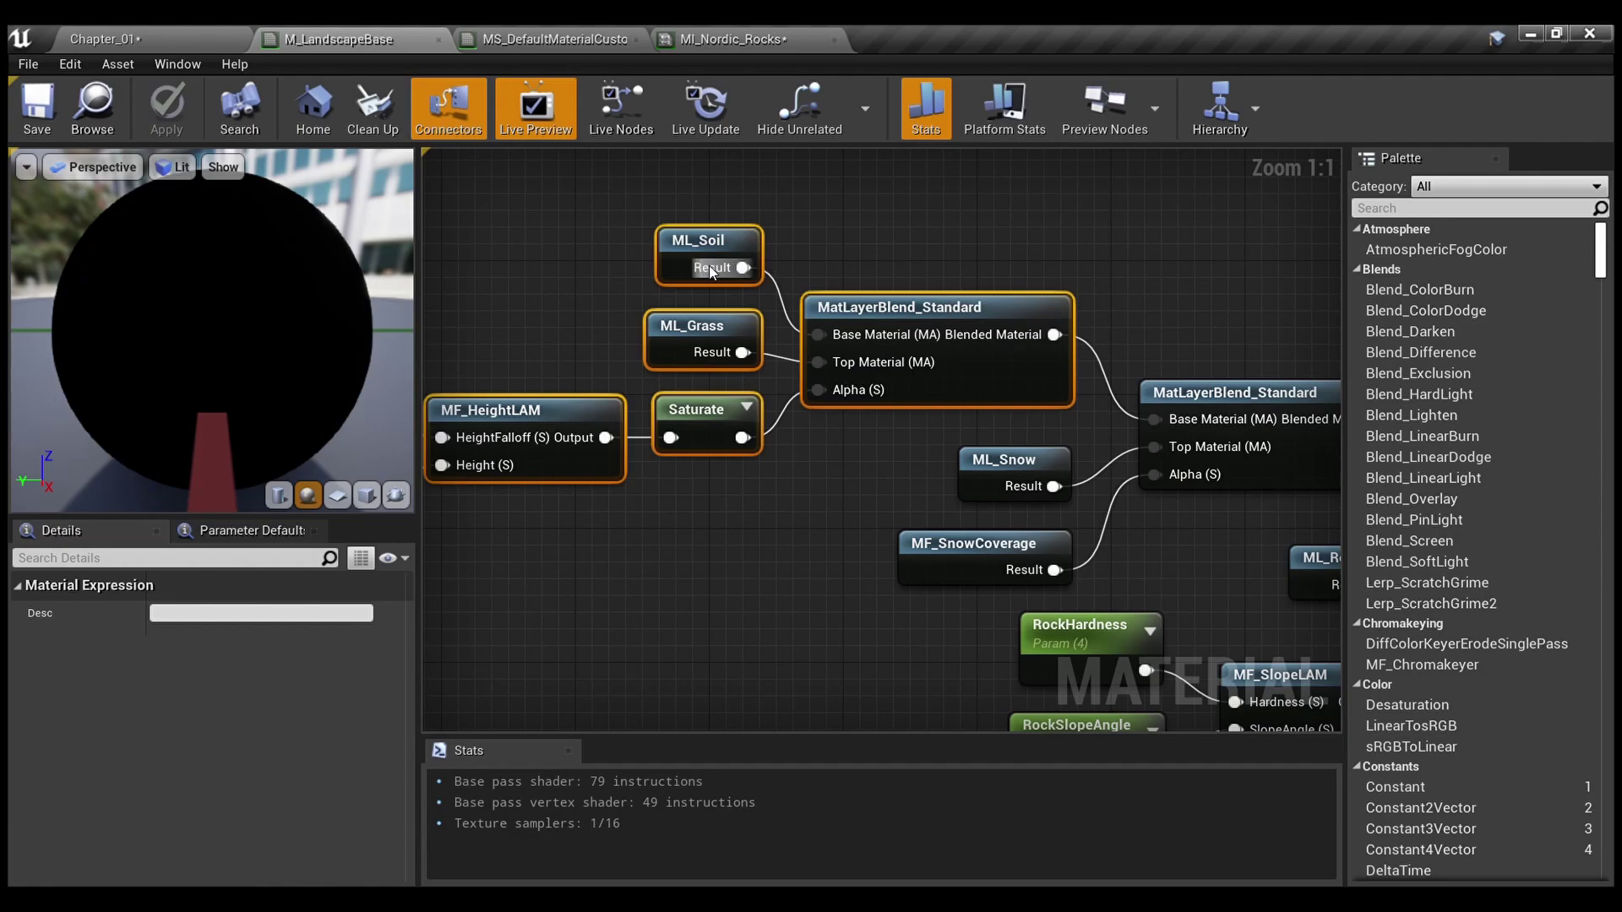
pyautogui.moveTo(828, 457)
pyautogui.mouseDown(button='right')
pyautogui.moveTo(702, 409)
pyautogui.moveTo(549, 406)
pyautogui.moveTo(851, 467)
pyautogui.mouseUp(button='right')
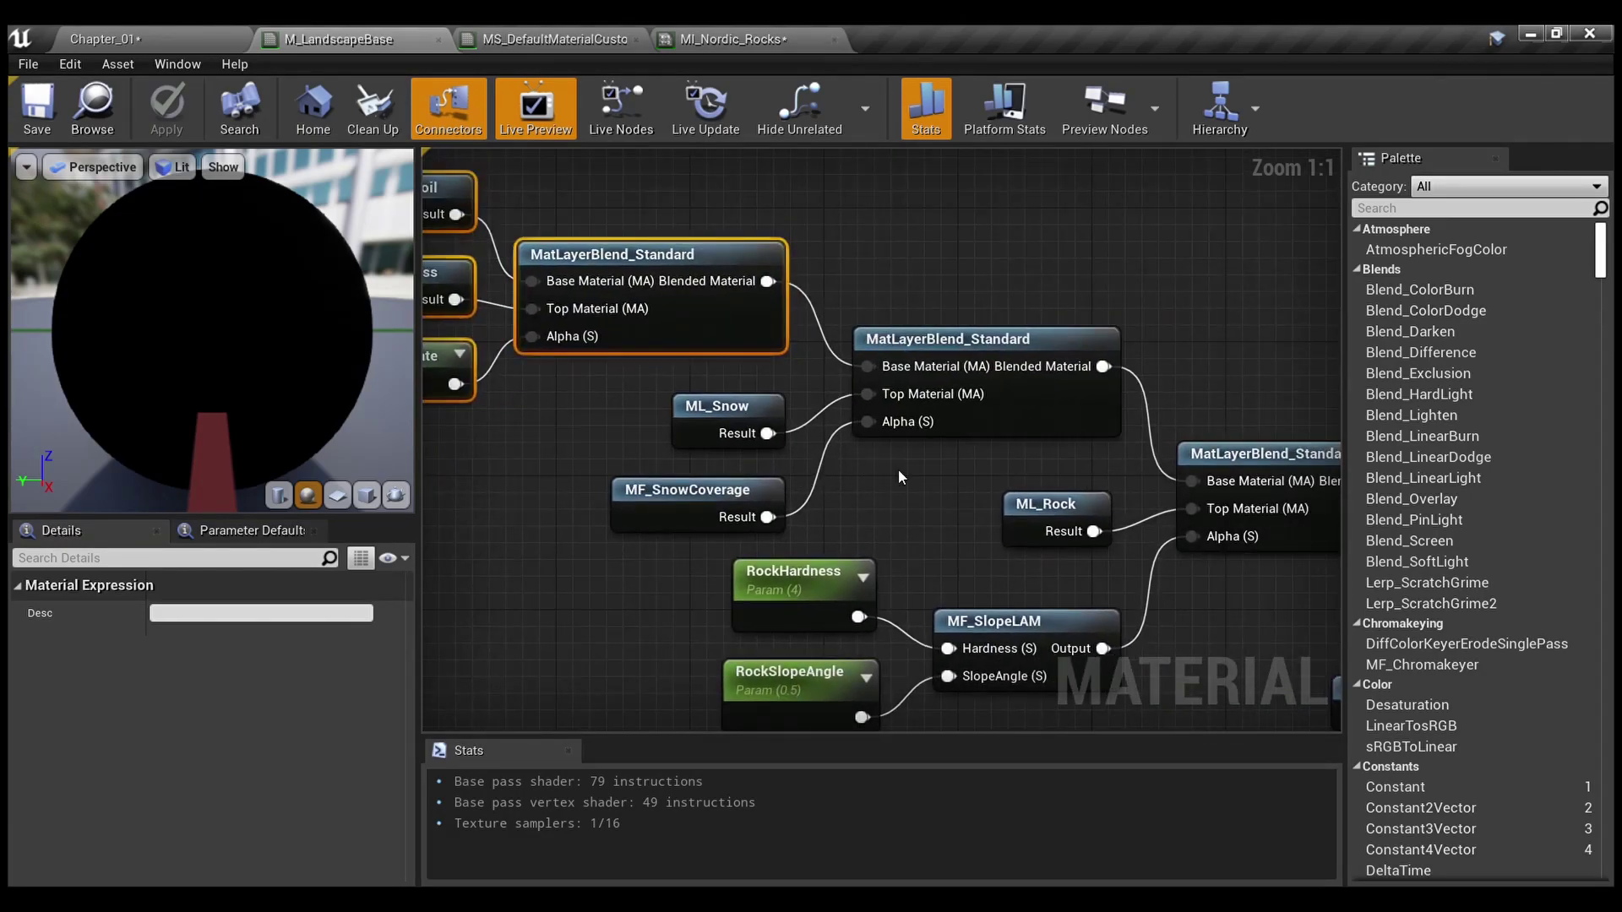
pyautogui.click(929, 508)
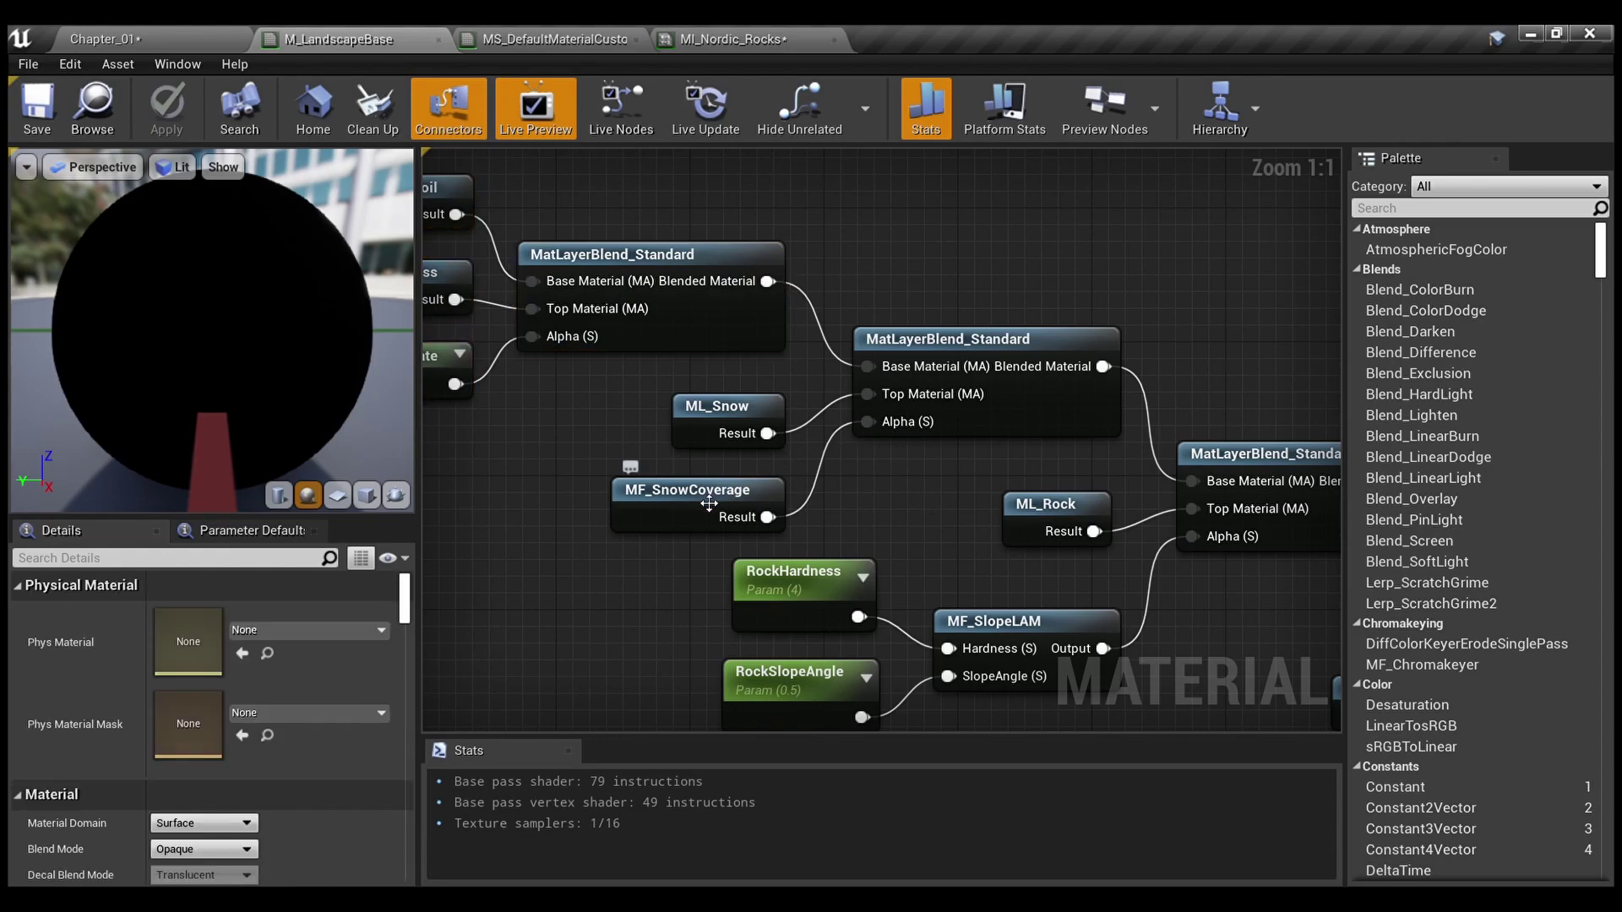
pyautogui.moveTo(796, 361); pyautogui.dragTo(831, 352, button='right')
pyautogui.moveTo(713, 364); pyautogui.dragTo(934, 421, button='right')
pyautogui.moveTo(916, 431); pyautogui.dragTo(583, 268)
pyautogui.moveTo(866, 459); pyautogui.dragTo(673, 394, button='right')
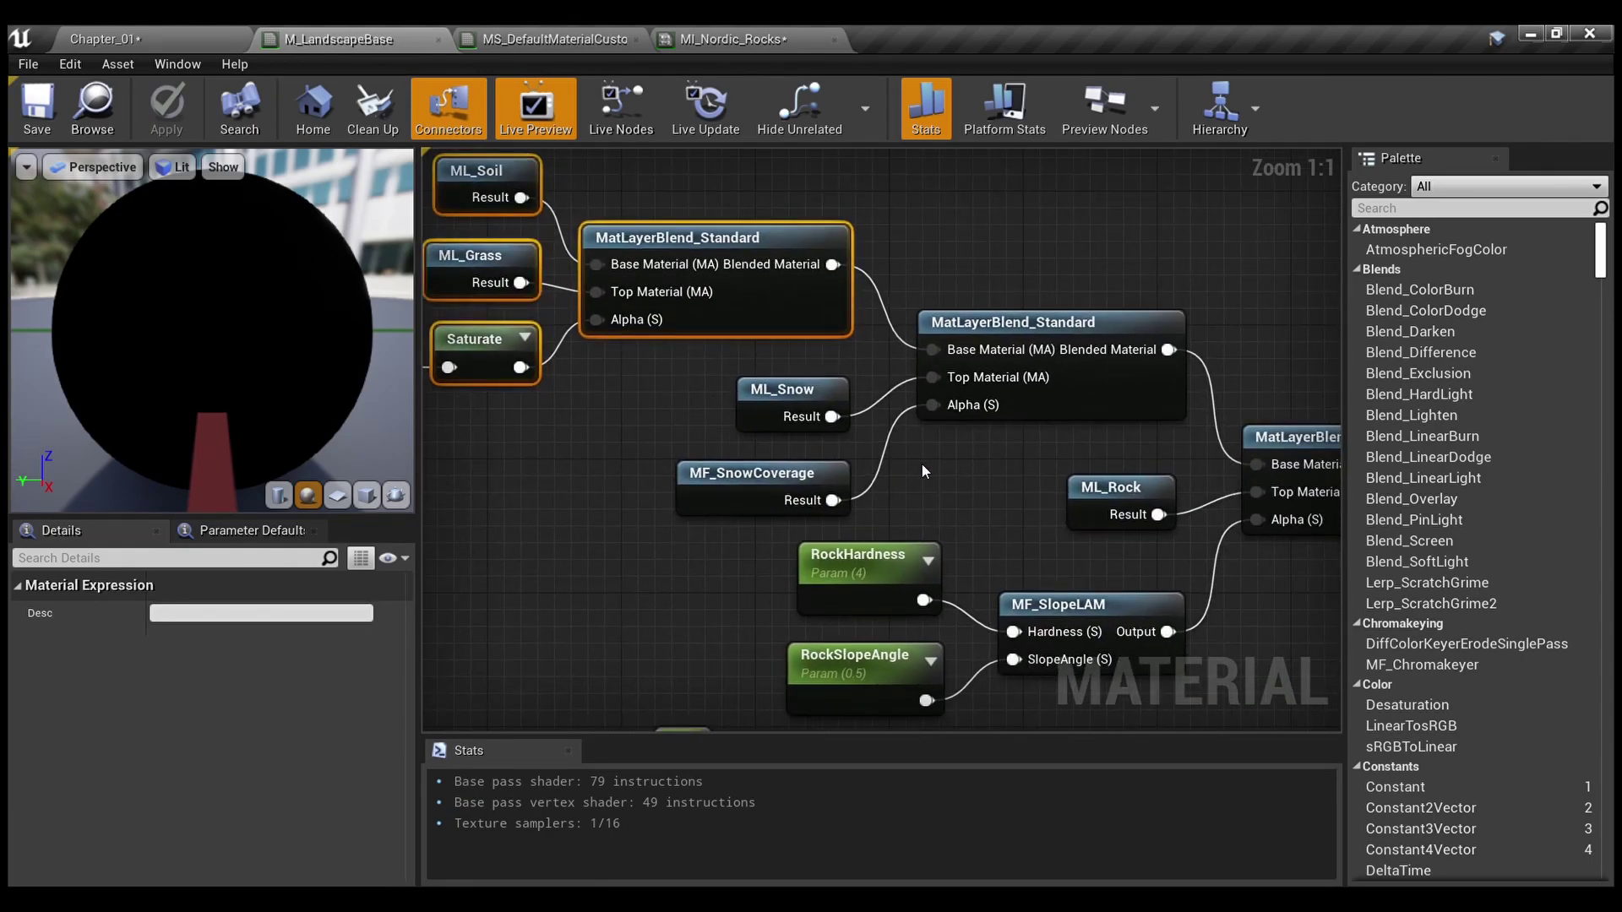
# Compare the ML_Snow blend placed before the ML_Rock layer with the second ML_Snow layer placed after it
pyautogui.click(813, 386)
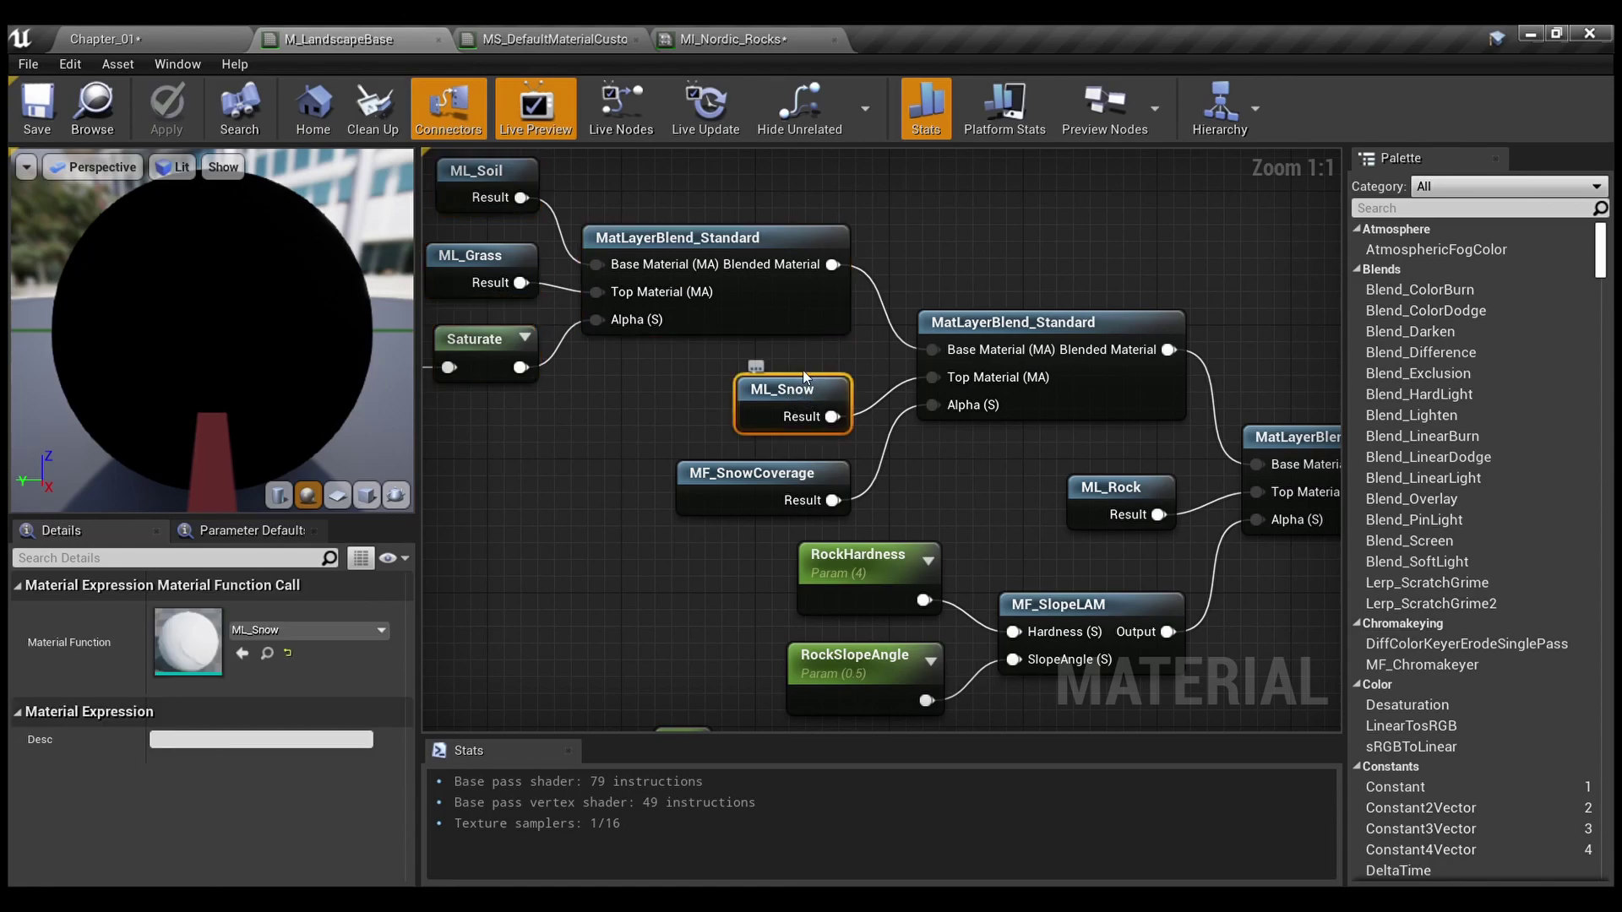
pyautogui.moveTo(972, 443); pyautogui.dragTo(779, 355, button='right')
pyautogui.moveTo(1090, 582); pyautogui.dragTo(698, 372)
pyautogui.moveTo(1073, 509); pyautogui.dragTo(826, 449, button='right')
pyautogui.moveTo(1142, 557); pyautogui.dragTo(862, 341)
pyautogui.click(857, 435)
pyautogui.moveTo(857, 435); pyautogui.dragTo(1141, 534, button='right')
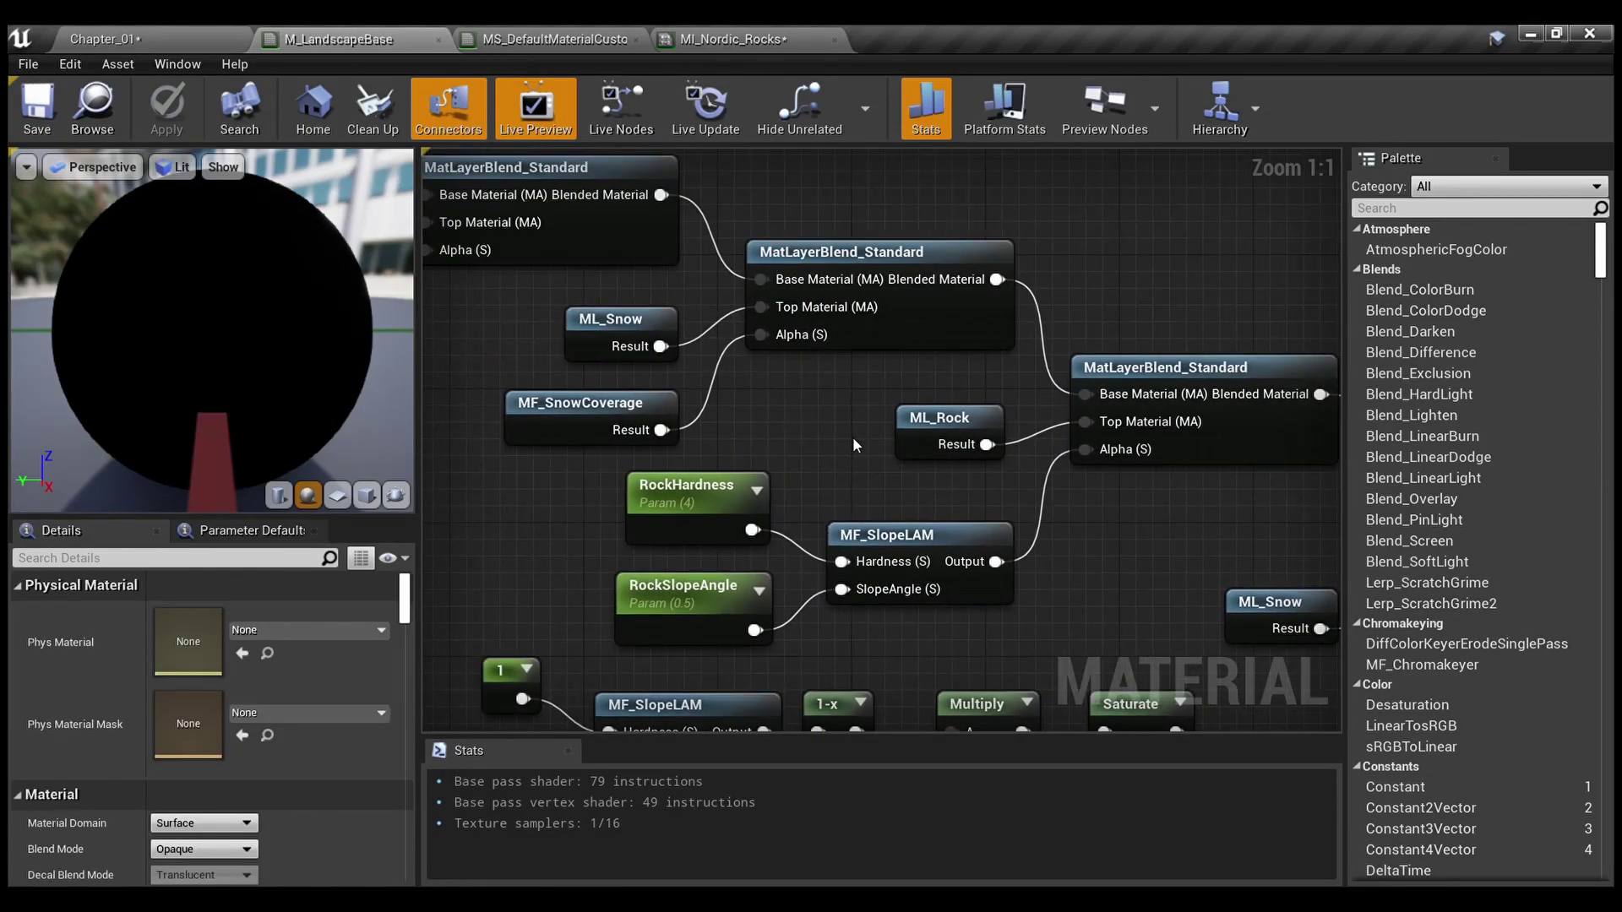
pyautogui.scroll(-2, 803, 388)
pyautogui.moveTo(1021, 466); pyautogui.dragTo(900, 369)
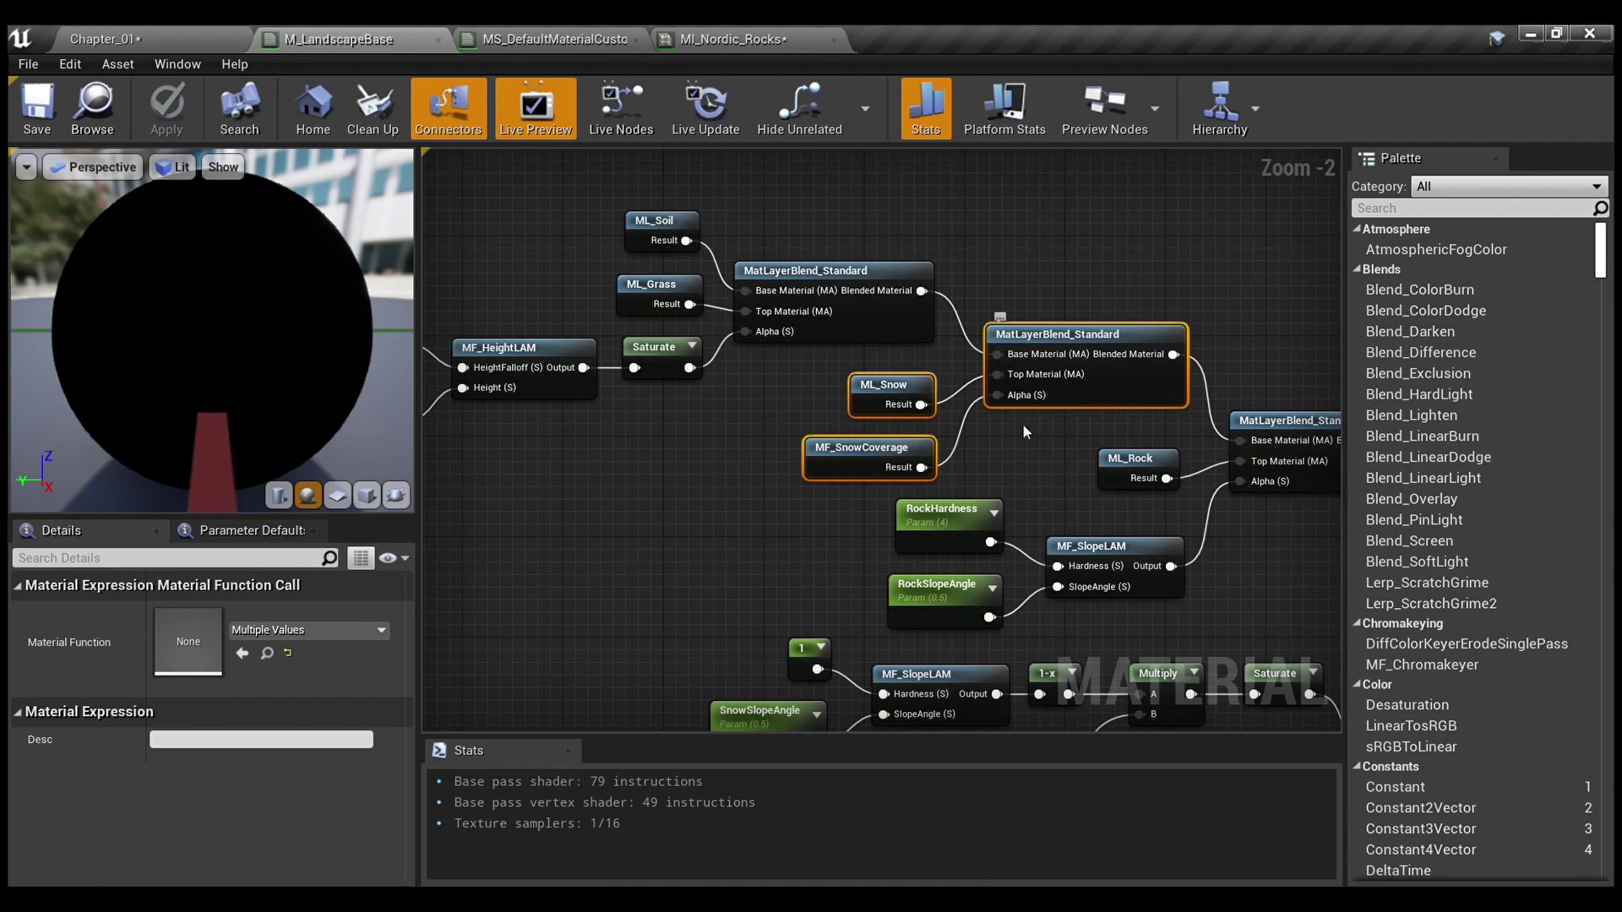
pyautogui.scroll(1, 1023, 461)
pyautogui.moveTo(1022, 461); pyautogui.dragTo(909, 428, button='right')
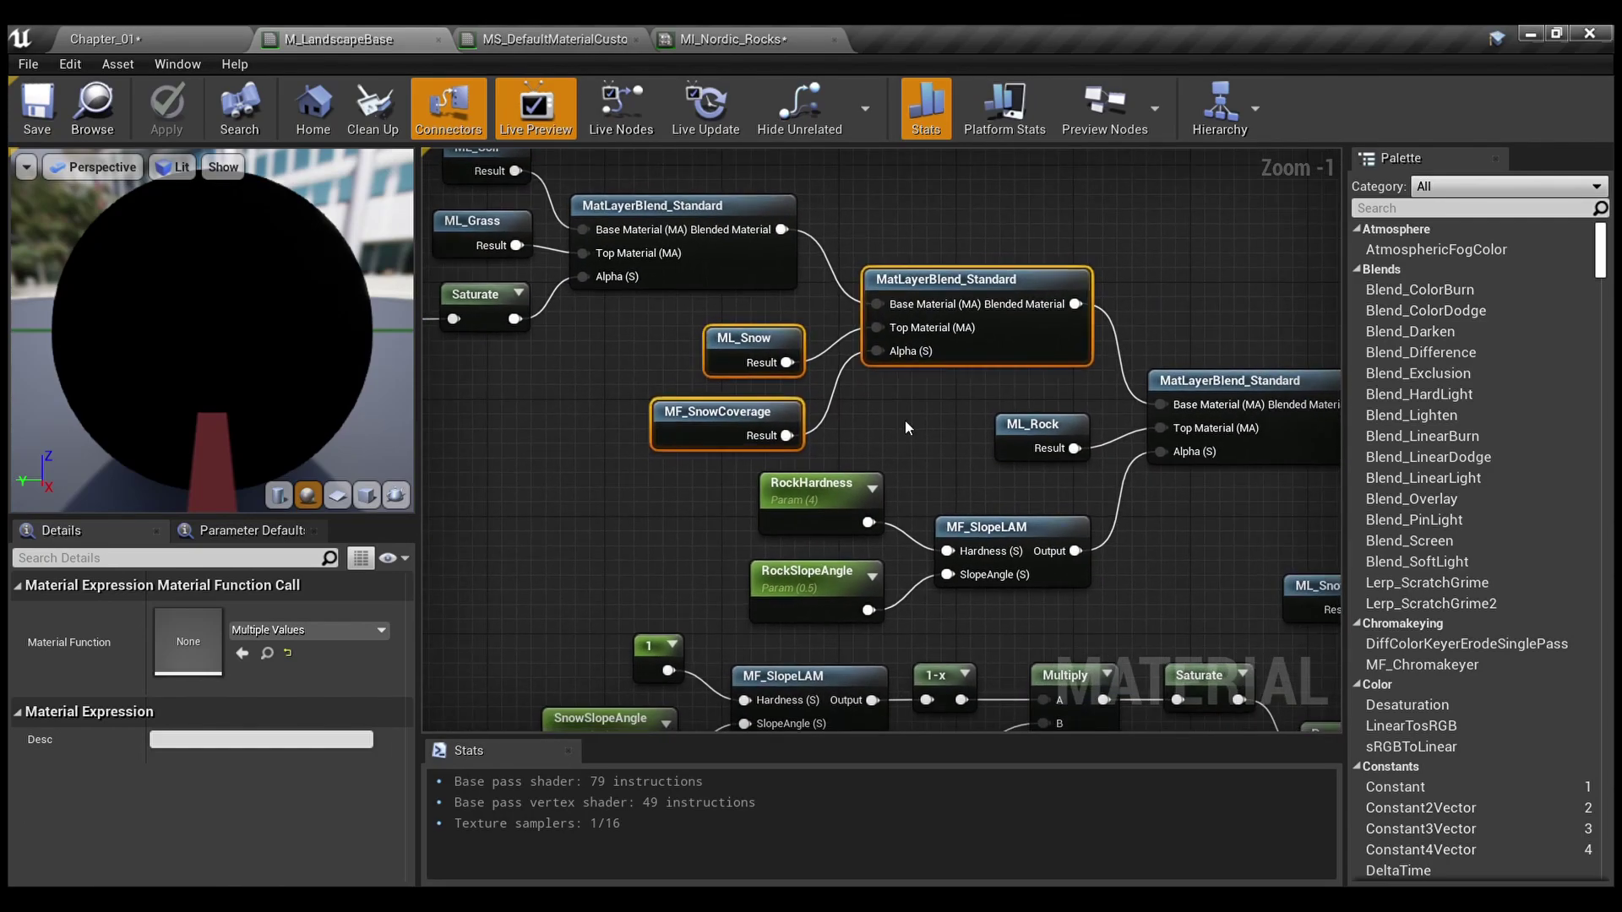
pyautogui.moveTo(1189, 572); pyautogui.dragTo(952, 483, button='right')
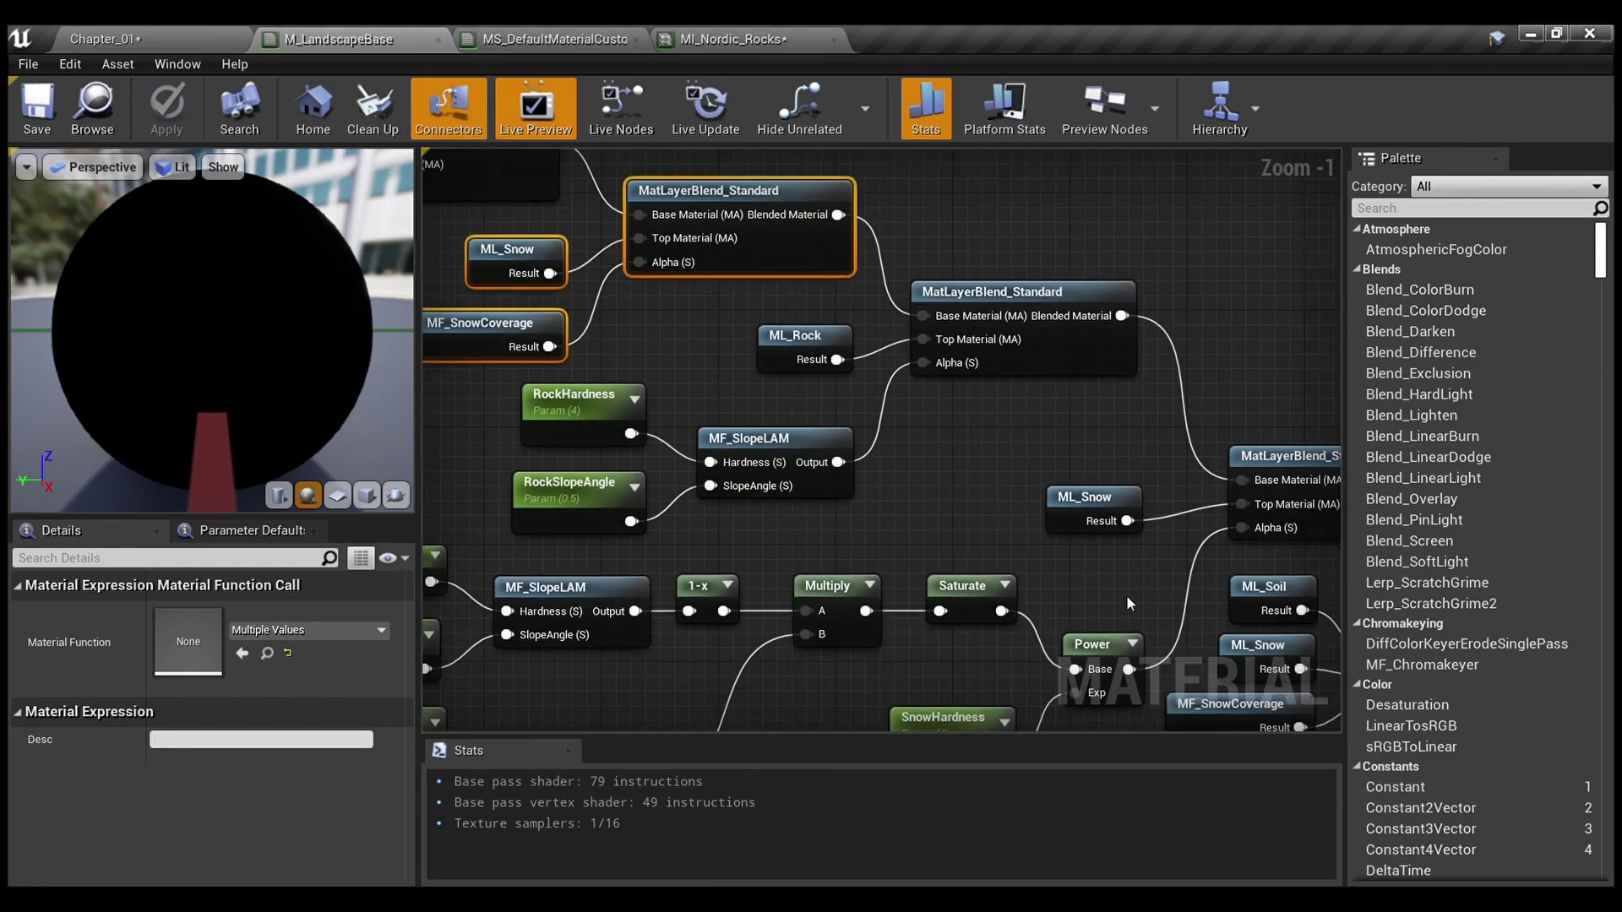
pyautogui.moveTo(1158, 583); pyautogui.dragTo(1042, 469)
pyautogui.moveTo(992, 435); pyautogui.dragTo(1123, 541, button='right')
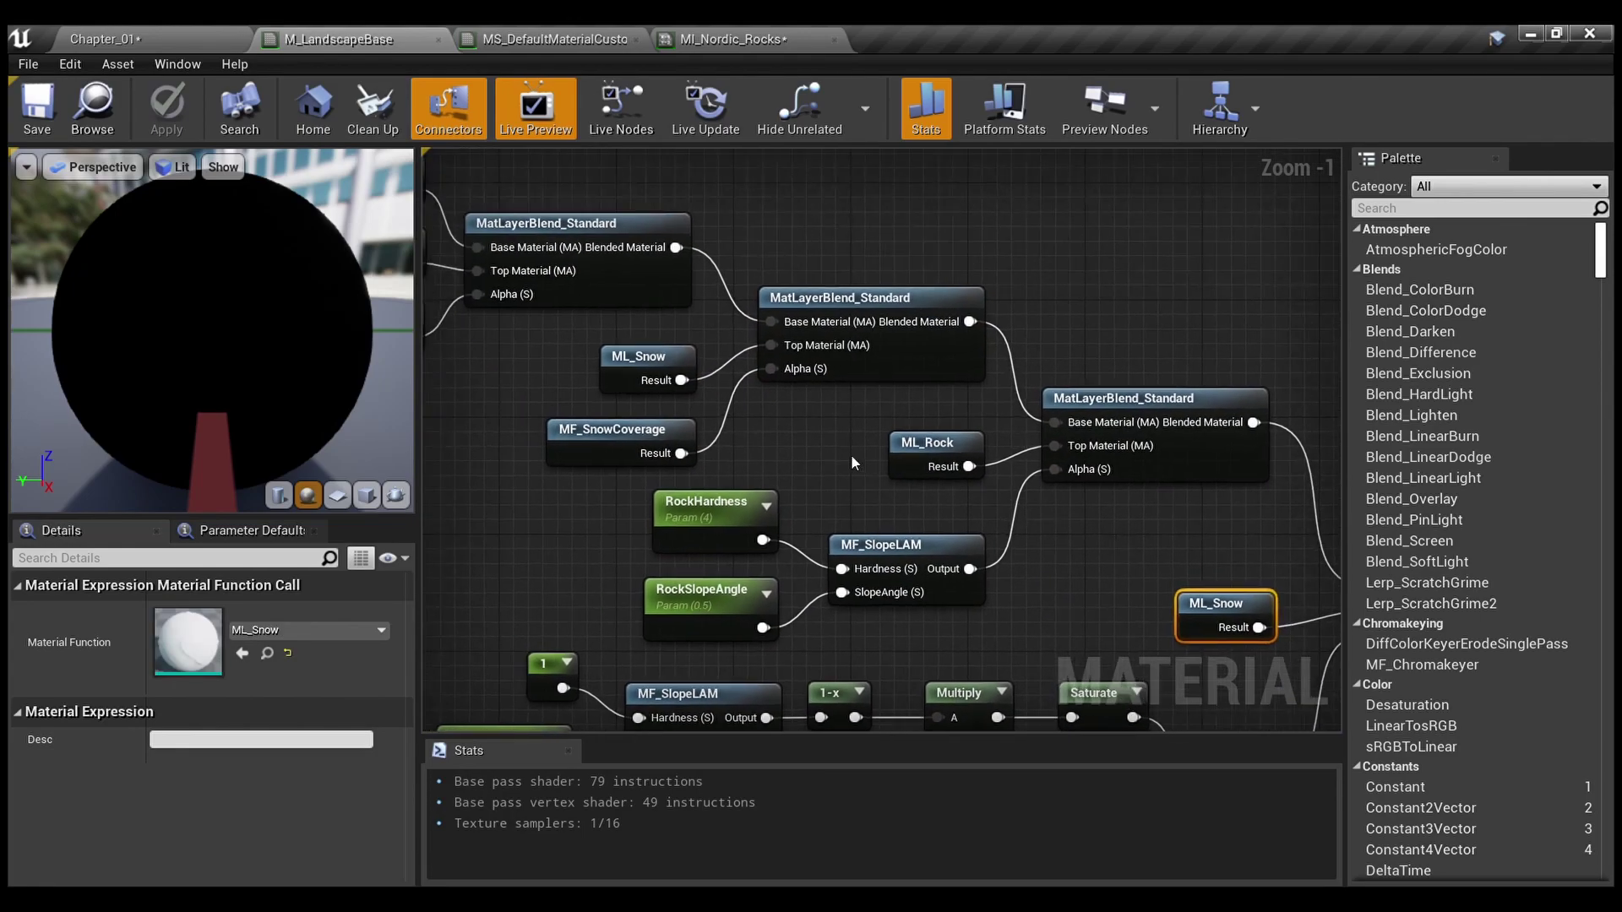
pyautogui.click(853, 461)
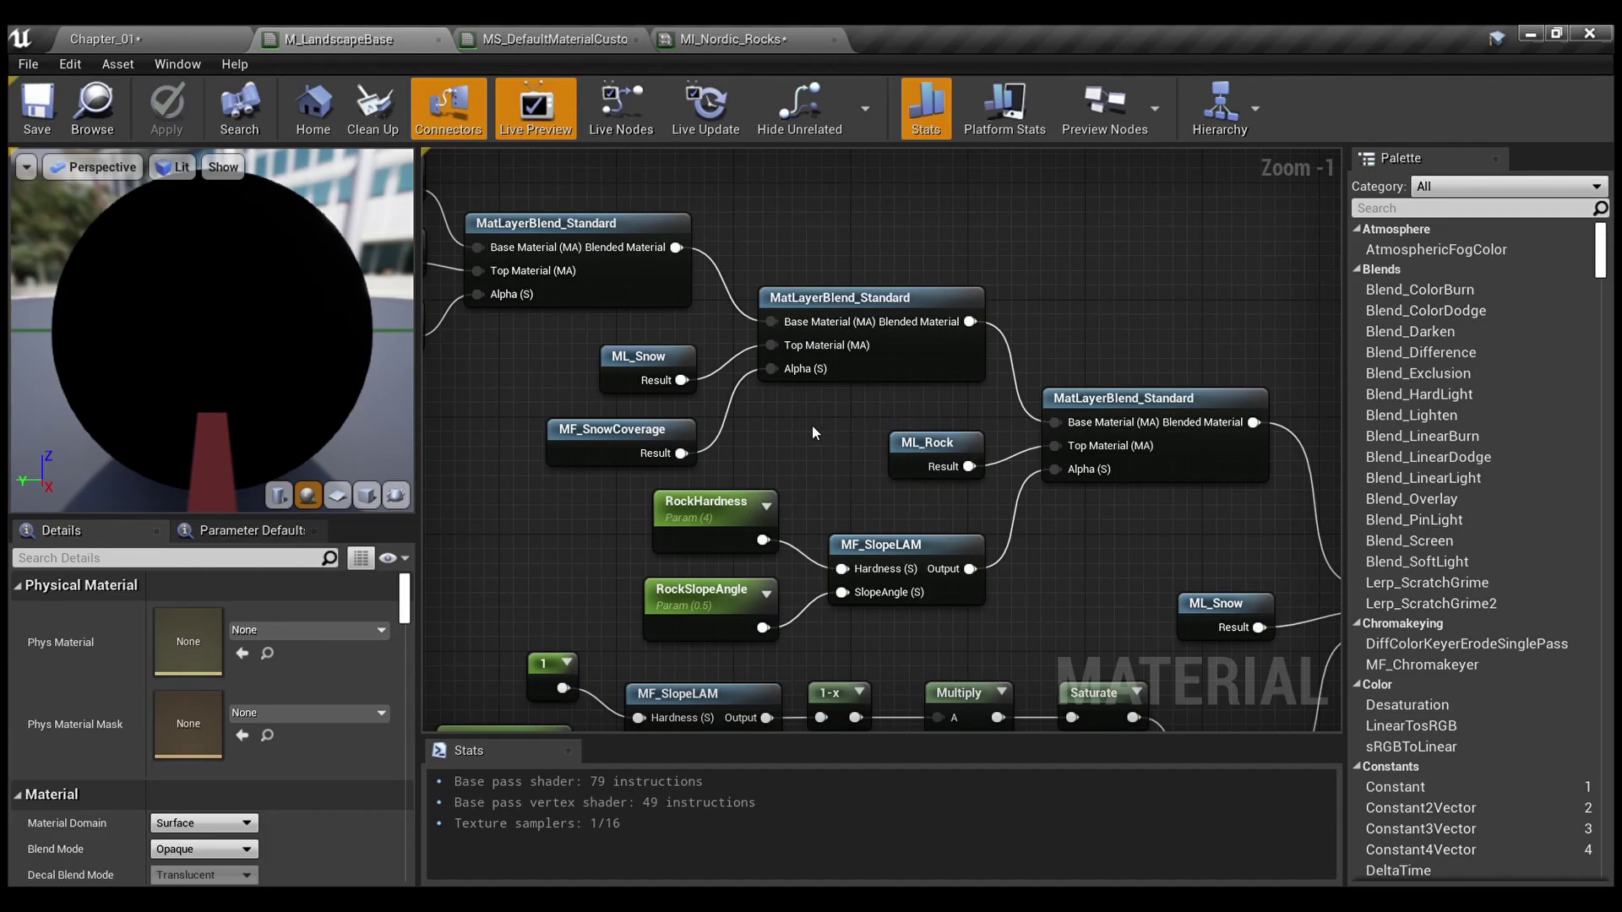
# Trace the blended materials to the landscape Layer Blend node and inspect its Auto layer entry
pyautogui.moveTo(809, 434); pyautogui.dragTo(839, 337, button='right')
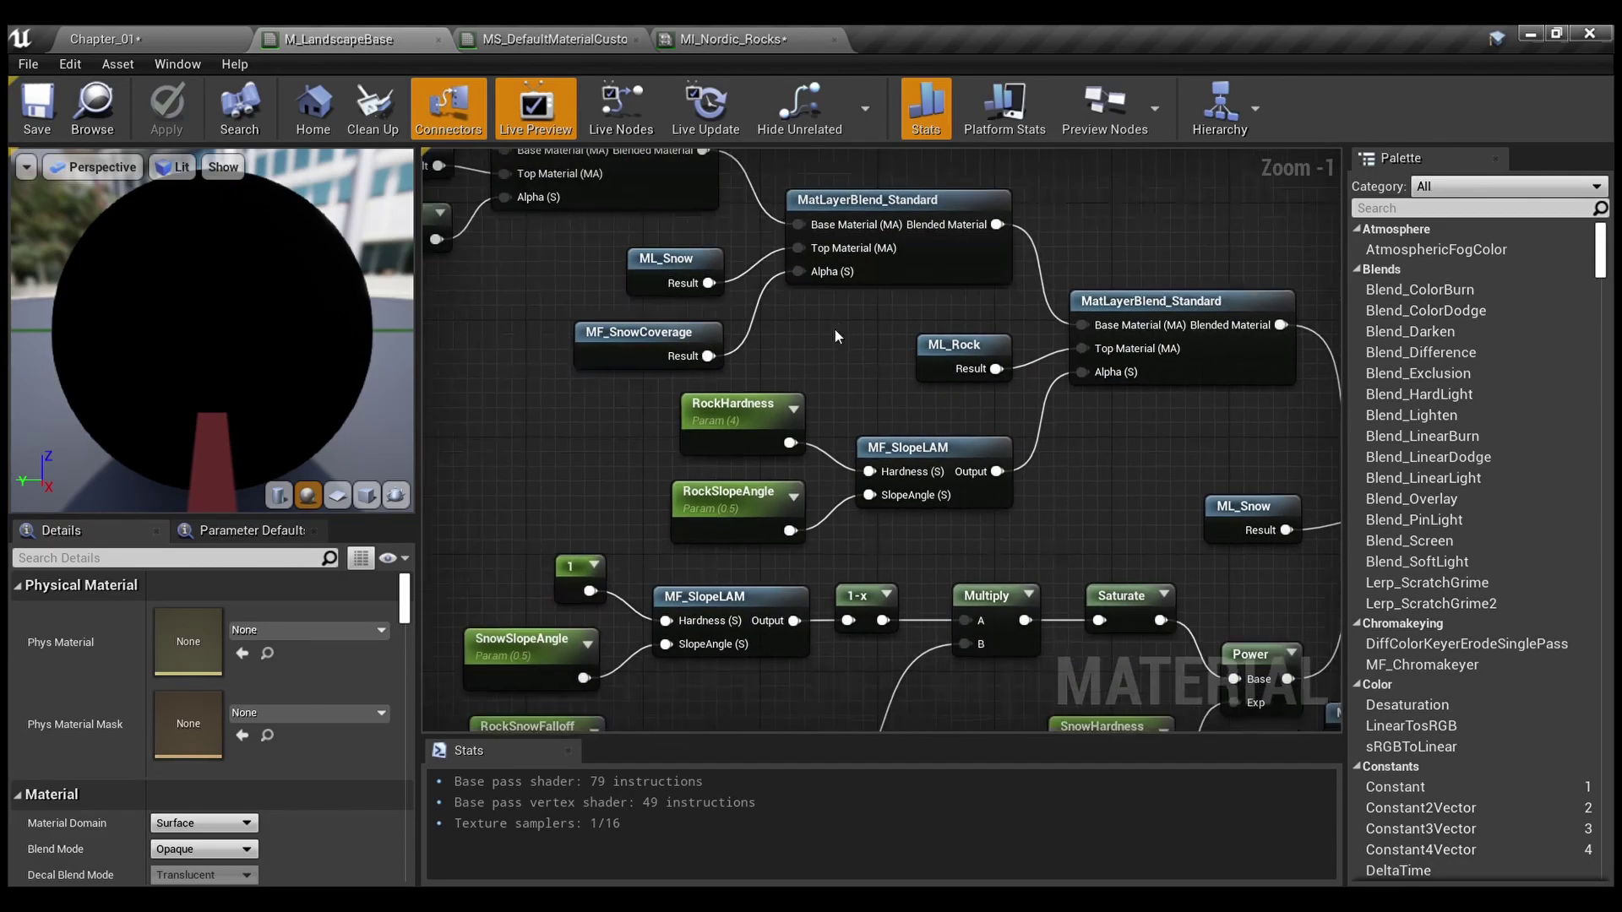
pyautogui.moveTo(1067, 520); pyautogui.dragTo(221, 326, button='right')
pyautogui.scroll(-1, 1066, 212)
pyautogui.scroll(-1, 850, 317)
pyautogui.moveTo(850, 317); pyautogui.dragTo(495, 354, button='right')
pyautogui.scroll(3, 923, 449)
pyautogui.moveTo(926, 451); pyautogui.dragTo(855, 258)
pyautogui.moveTo(816, 443); pyautogui.dragTo(1342, 339, button='right')
pyautogui.scroll(-1, 1068, 369)
pyautogui.scroll(-2, 1024, 427)
pyautogui.moveTo(1017, 426); pyautogui.dragTo(1032, 273, button='right')
pyautogui.moveTo(922, 319); pyautogui.dragTo(1032, 450, button='right')
pyautogui.scroll(1, 936, 384)
pyautogui.scroll(2, 1009, 445)
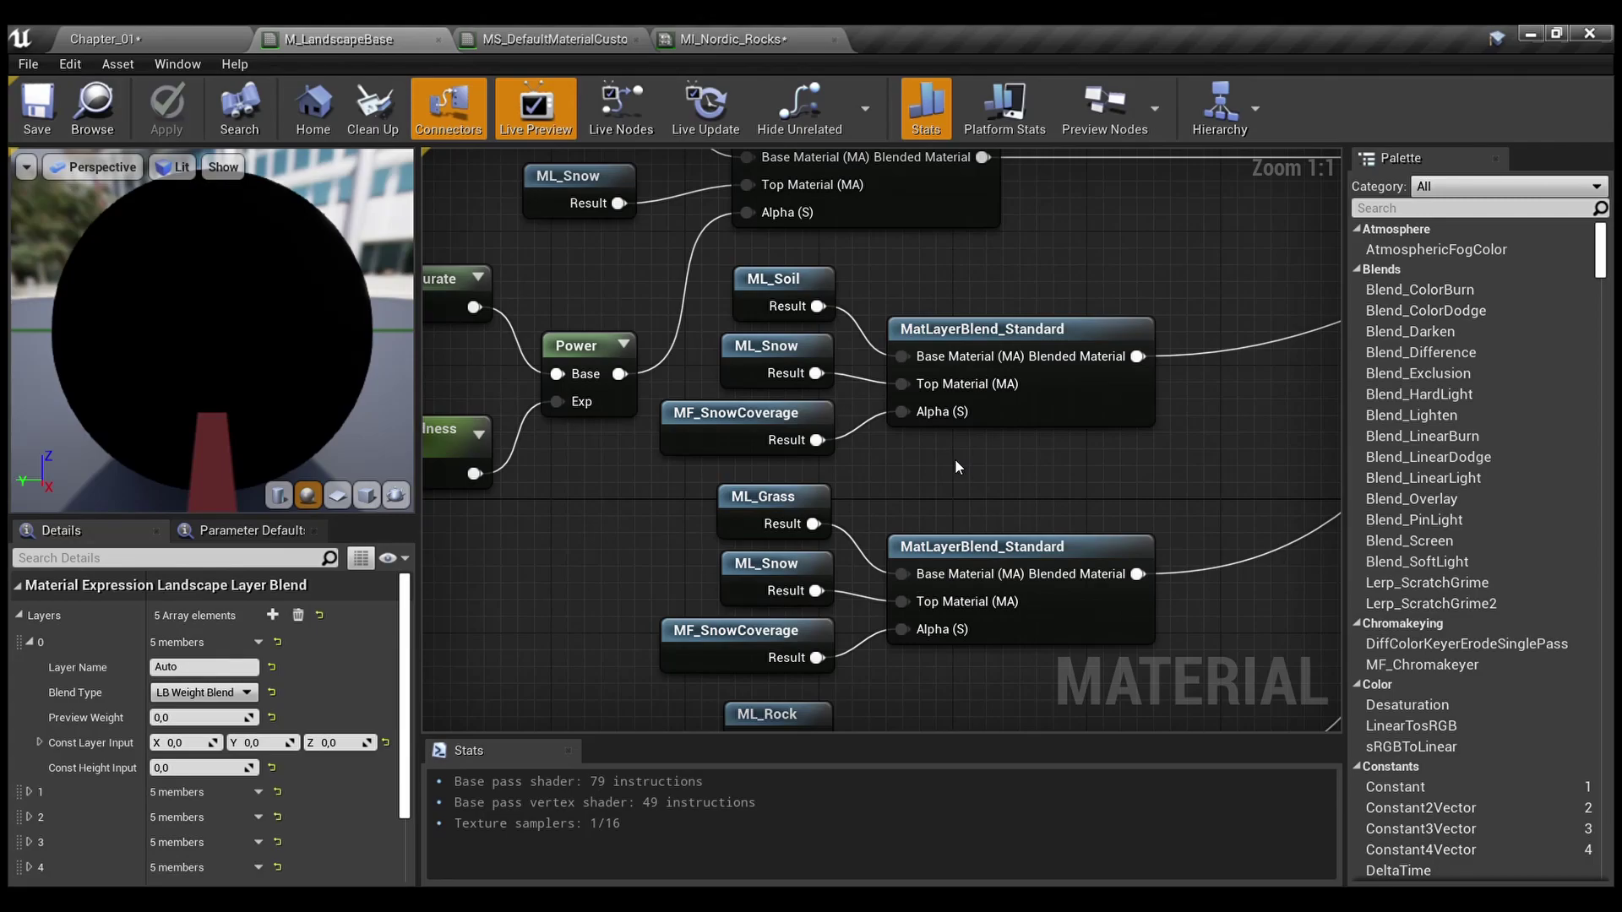
# Examine the separate landscape layer blends and their base materials ML_Soil, ML_Grass and ML_Rock
pyautogui.moveTo(954, 459); pyautogui.dragTo(853, 433, button='right')
pyautogui.scroll(-1, 854, 432)
pyautogui.moveTo(854, 433); pyautogui.dragTo(830, 388, button='right')
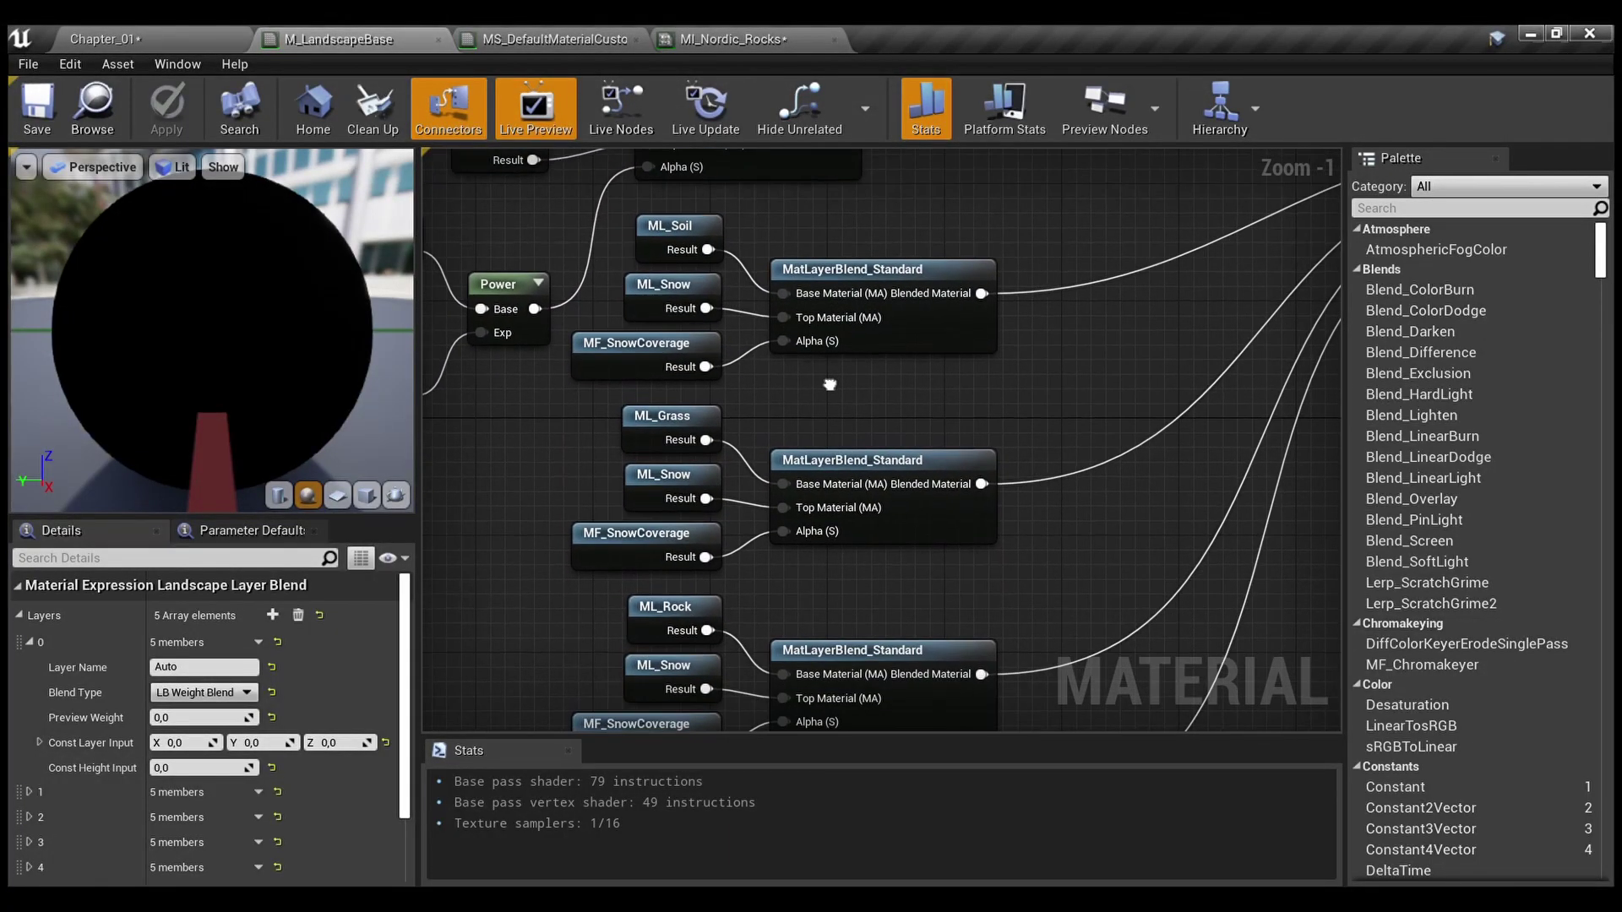
pyautogui.scroll(-1, 840, 388)
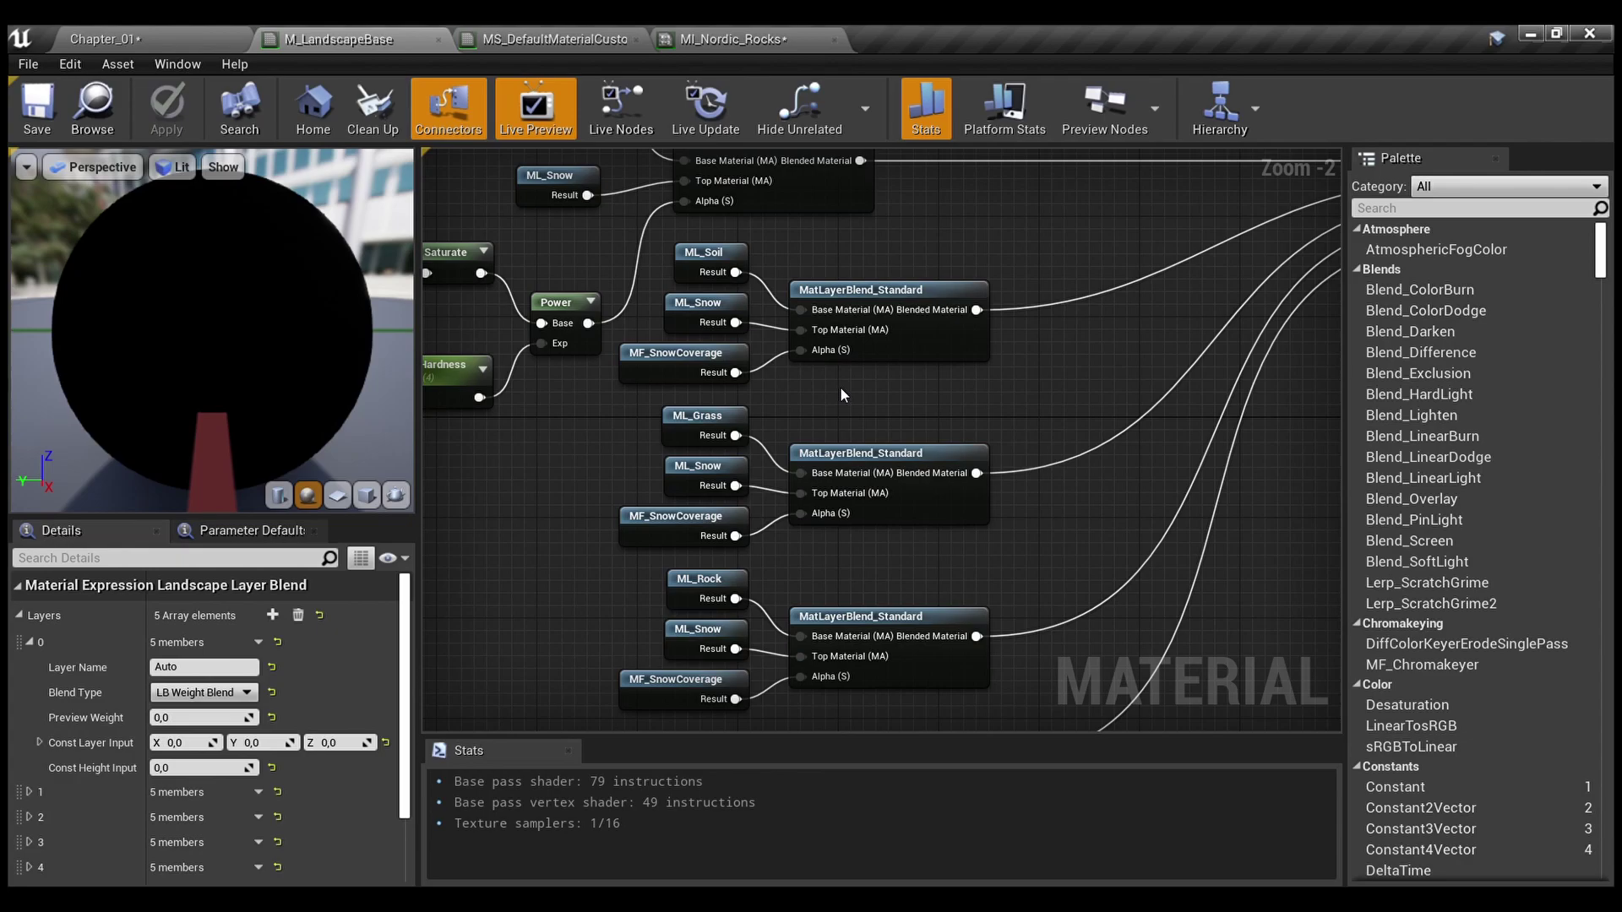
pyautogui.scroll(2, 832, 382)
pyautogui.moveTo(815, 236); pyautogui.dragTo(795, 326, button='right')
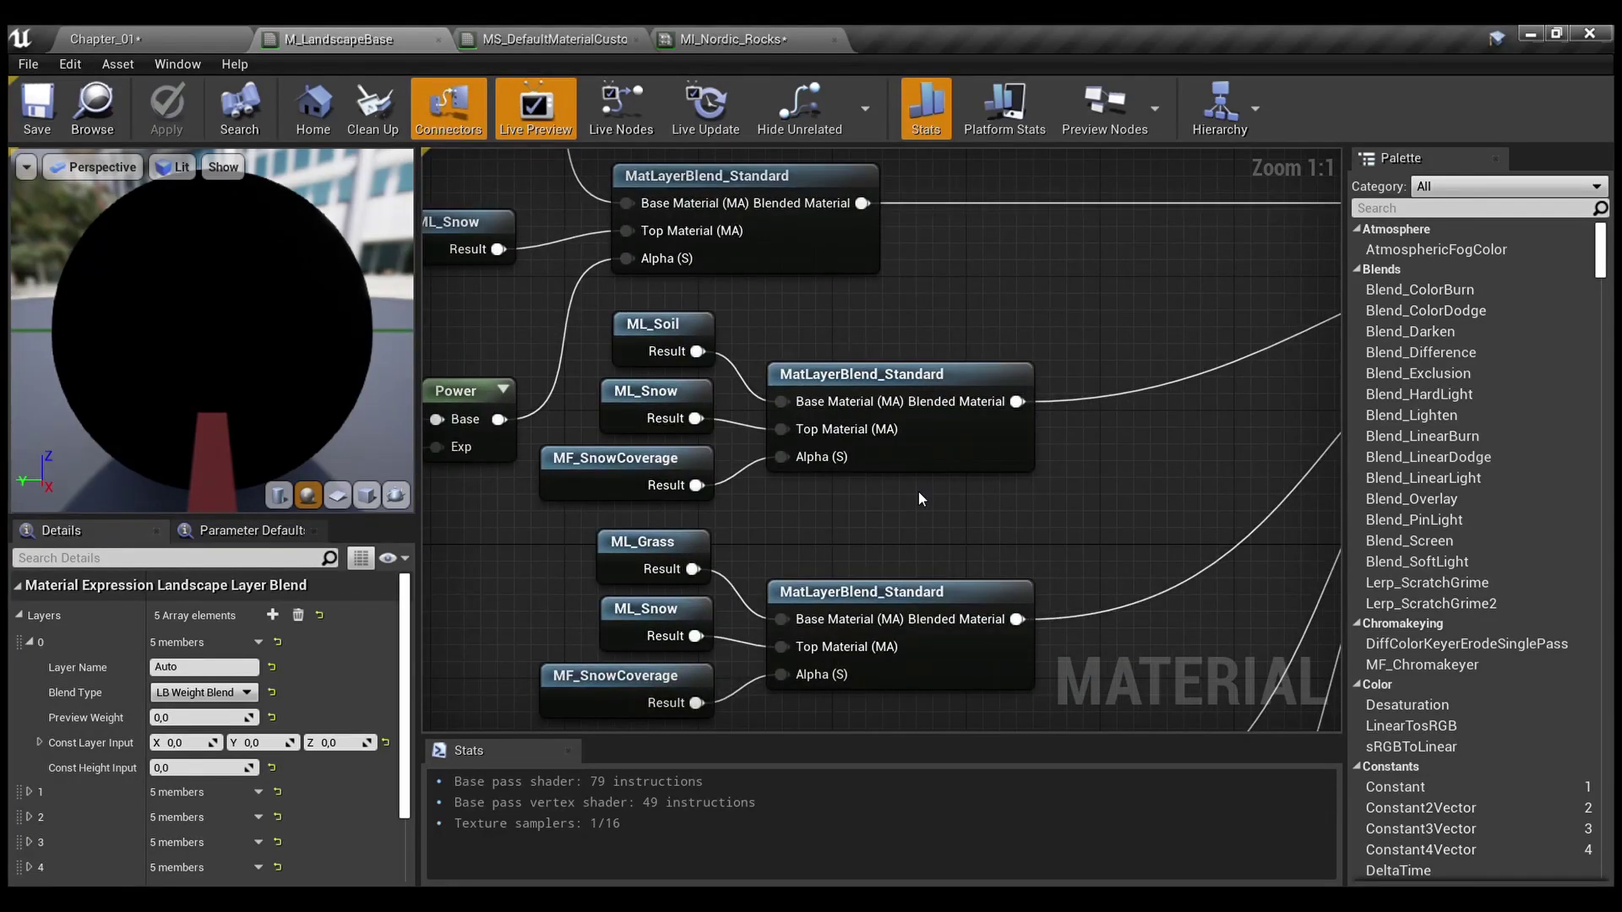
pyautogui.moveTo(919, 493); pyautogui.dragTo(1056, 449, button='right')
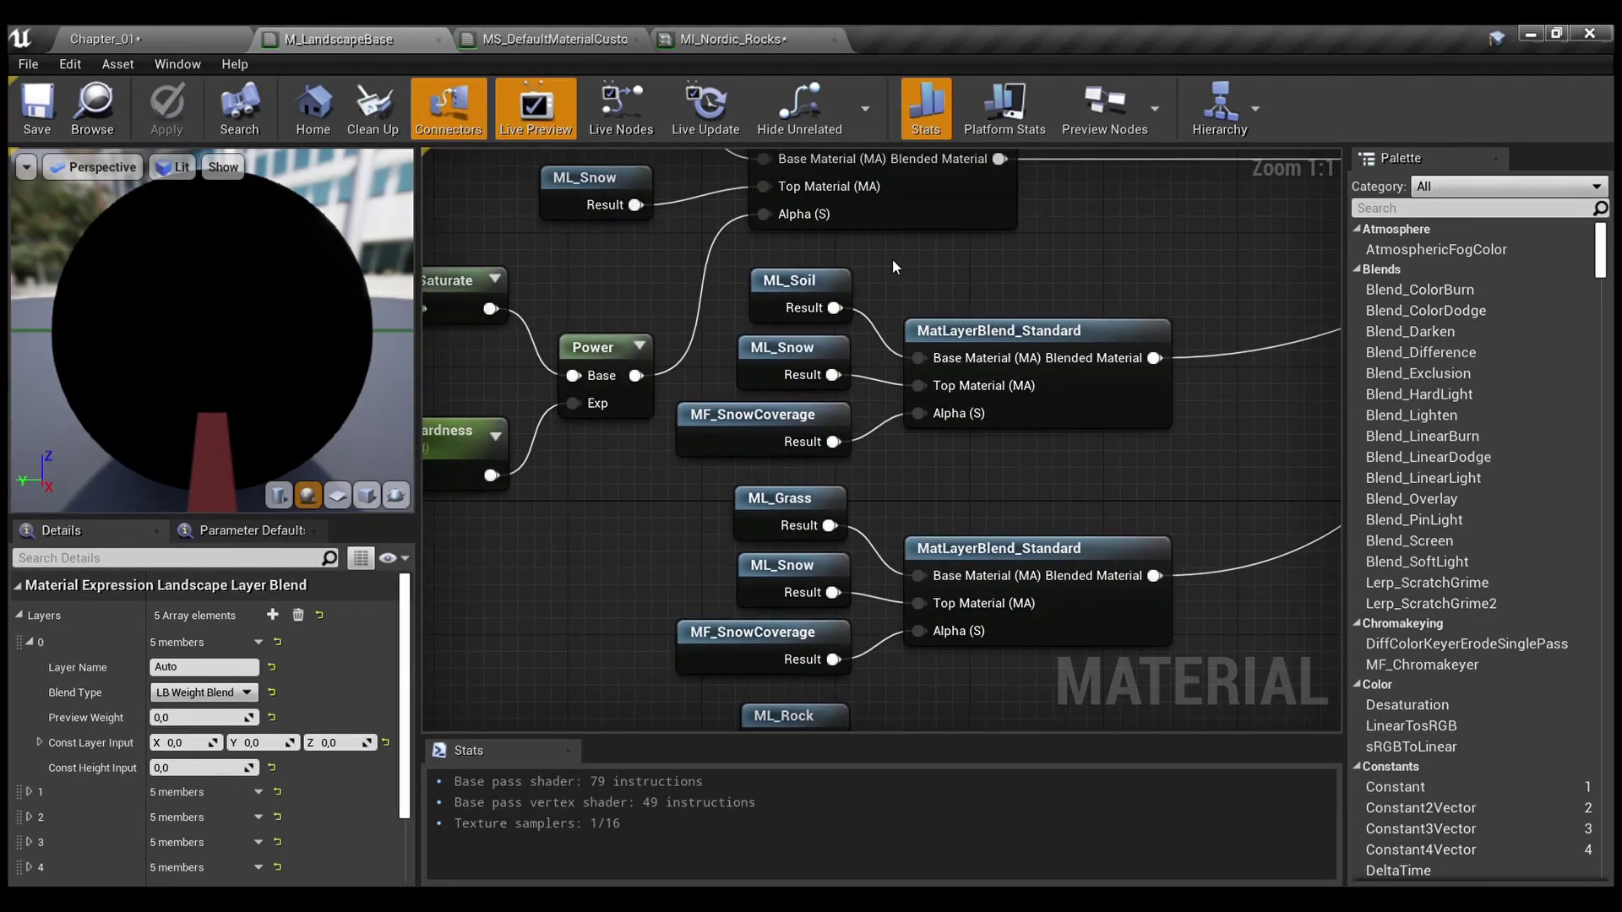
pyautogui.click(821, 291)
pyautogui.click(790, 500)
pyautogui.moveTo(904, 503); pyautogui.dragTo(930, 291, button='right')
pyautogui.click(824, 510)
pyautogui.moveTo(961, 496); pyautogui.dragTo(848, 616, button='right')
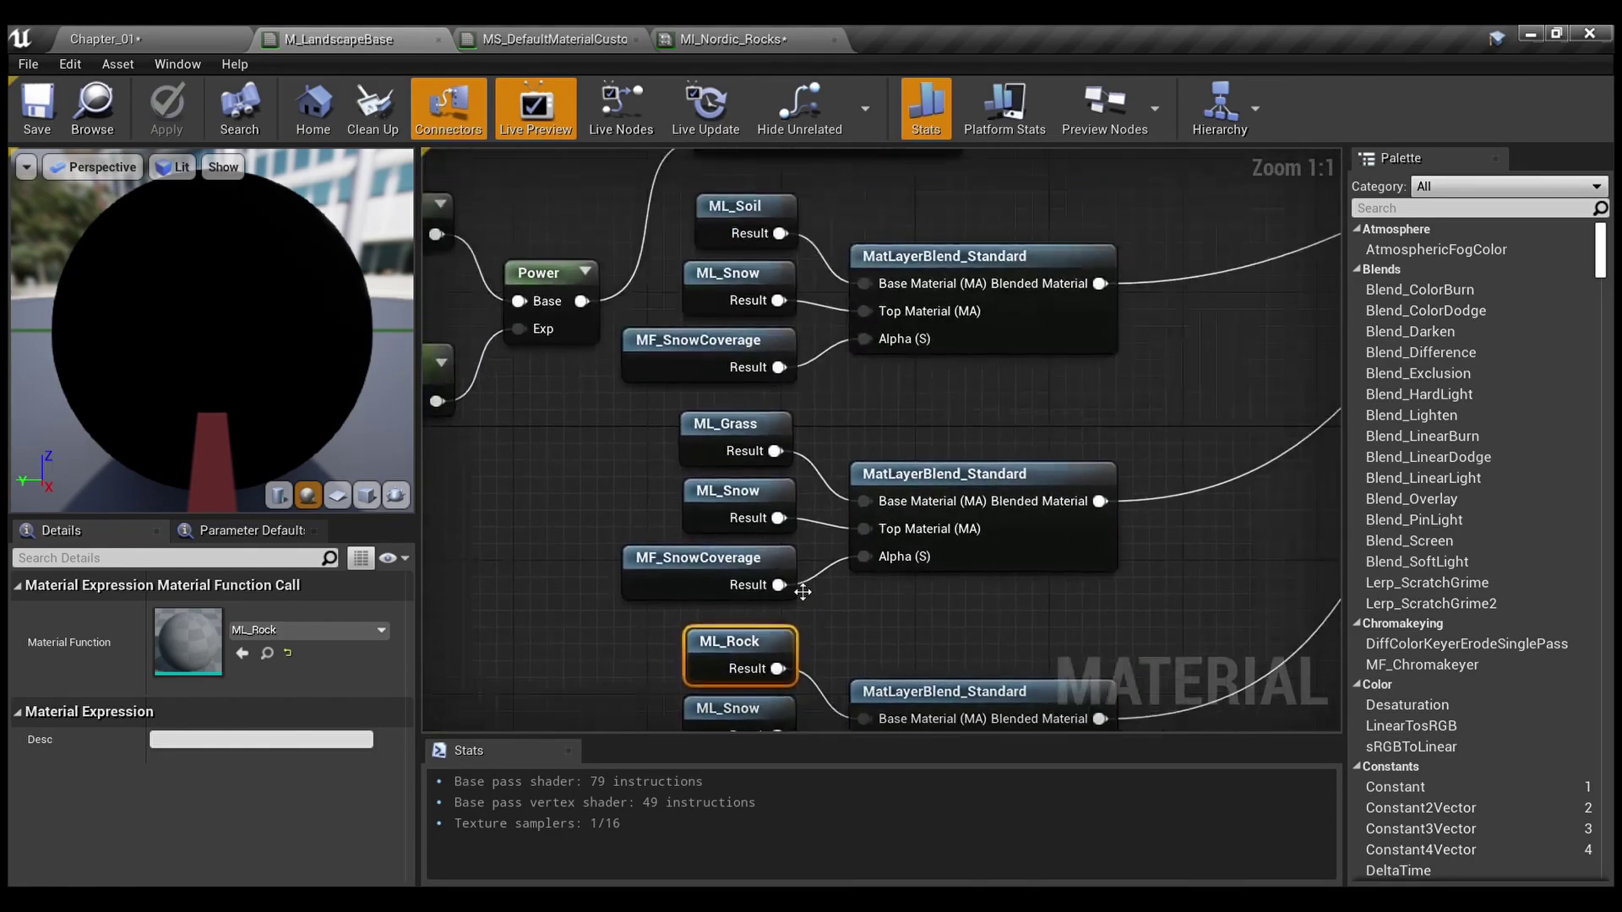
pyautogui.click(848, 616)
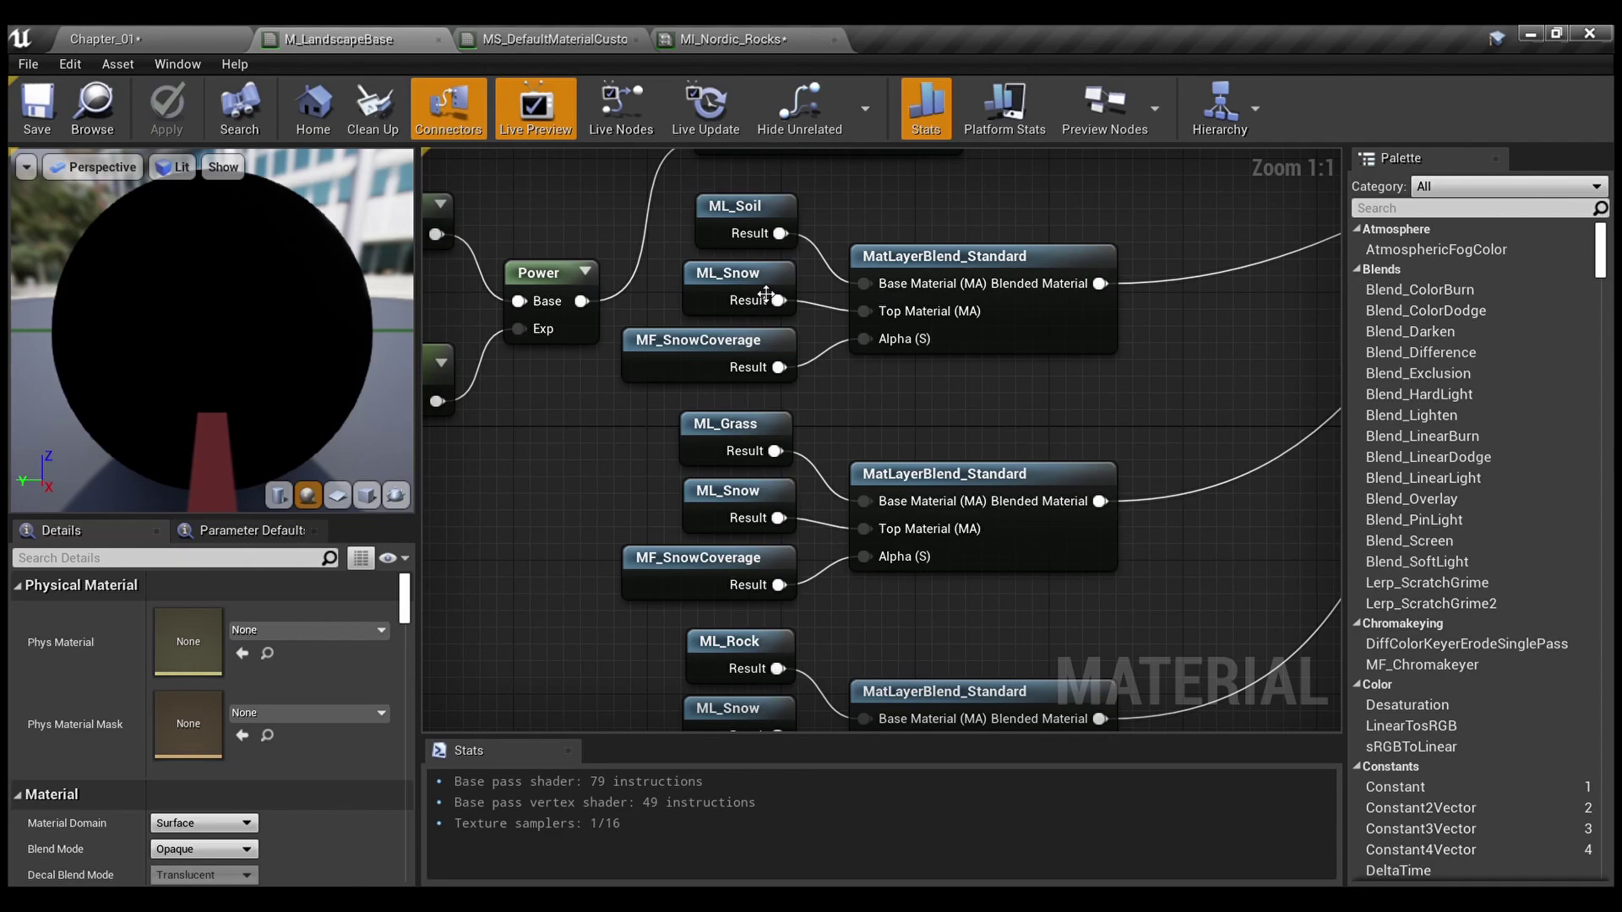
# Examine the ML_Snow top materials in the grass, soil and rock blends, plus the standalone ML_Snow layer
pyautogui.click(736, 287)
pyautogui.click(742, 505)
pyautogui.moveTo(801, 597); pyautogui.dragTo(790, 435, button='right')
pyautogui.click(762, 556)
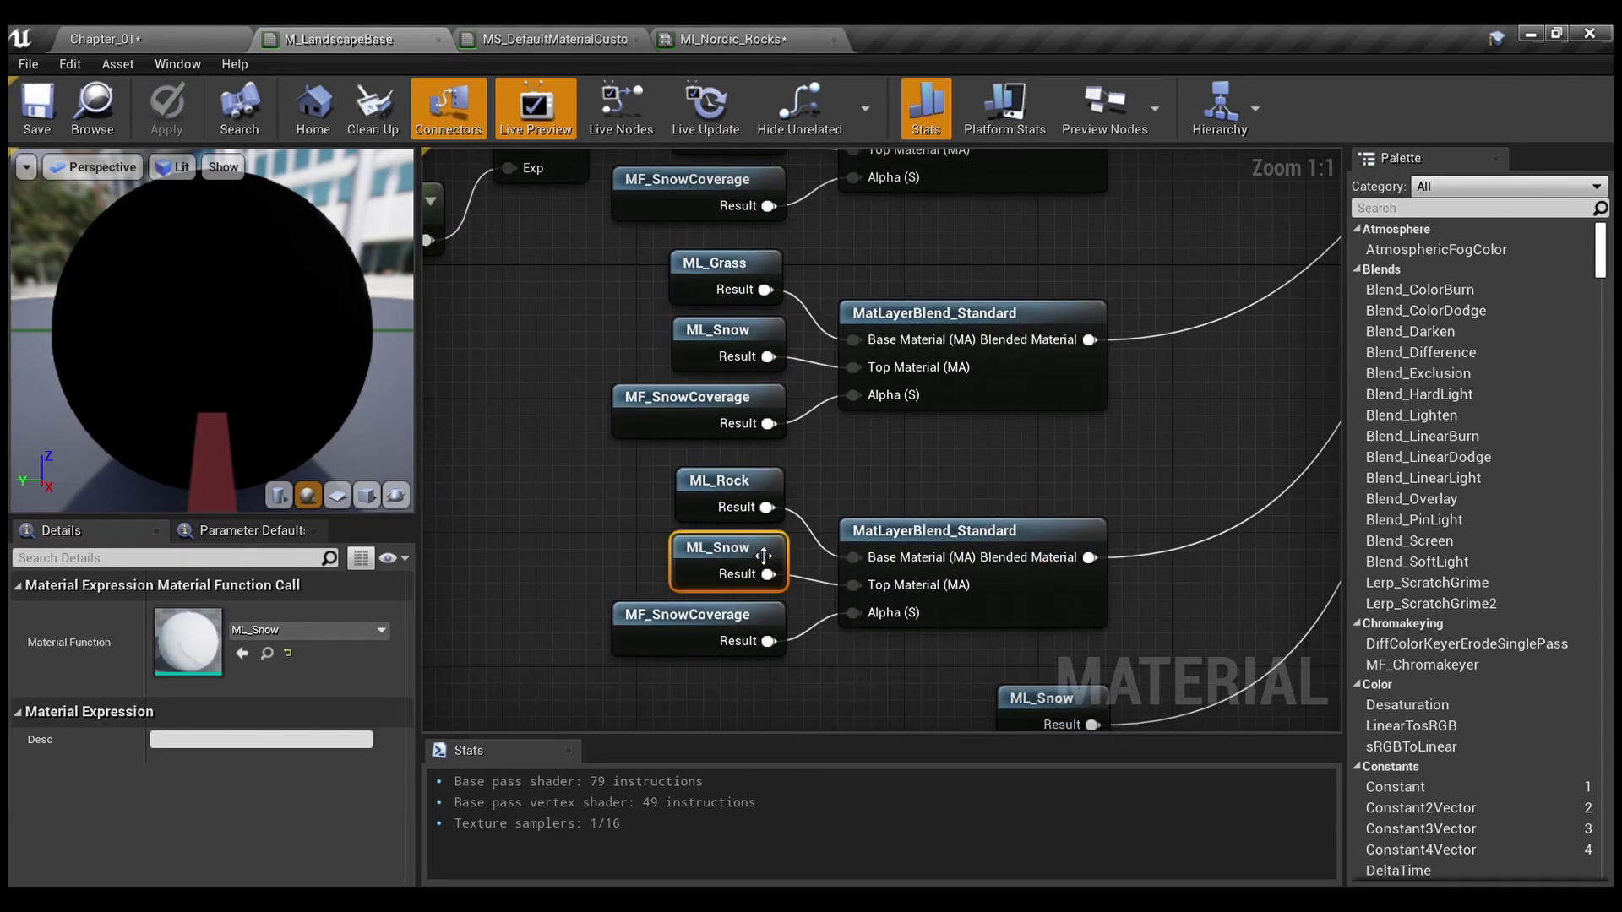
pyautogui.click(951, 474)
pyautogui.scroll(-2, 997, 406)
pyautogui.moveTo(1006, 395); pyautogui.dragTo(616, 474, button='right')
pyautogui.moveTo(932, 547); pyautogui.dragTo(730, 719, button='right')
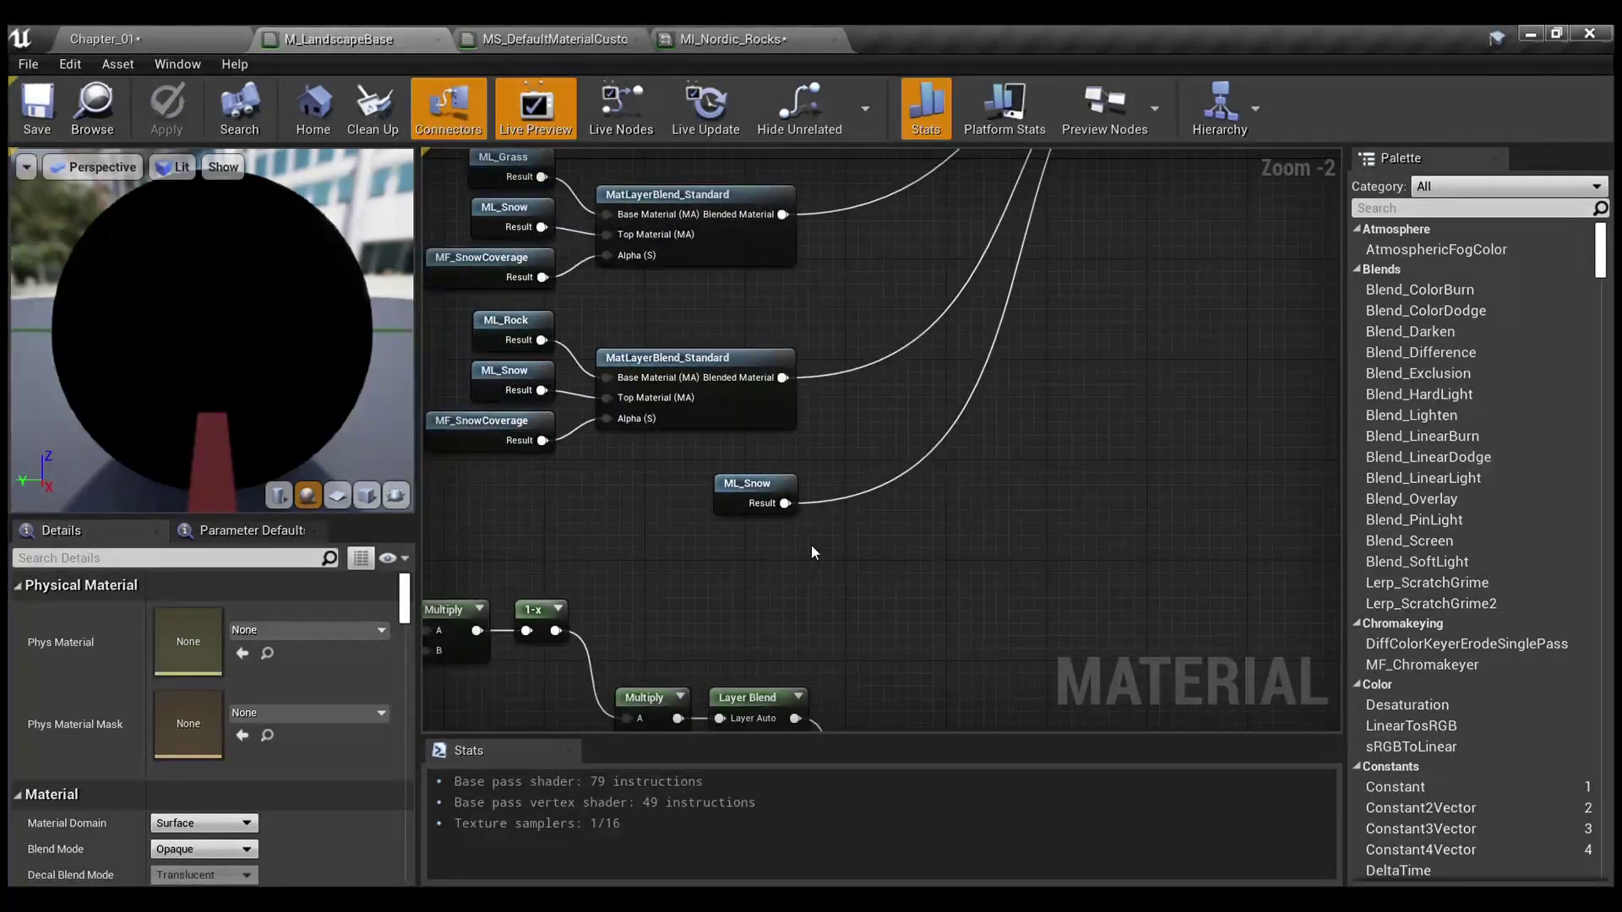
# Locate the Runtime Virtual Texture Output node in the landscape material and examine what feeds its Specular input
pyautogui.click(756, 490)
pyautogui.moveTo(992, 446); pyautogui.dragTo(1256, 333, button='right')
pyautogui.scroll(-2, 896, 554)
pyautogui.click(947, 419)
pyautogui.moveTo(947, 418)
pyautogui.mouseDown(button='right')
pyautogui.moveTo(916, 444)
pyautogui.moveTo(989, 363)
pyautogui.moveTo(1028, 429)
pyautogui.moveTo(971, 220)
pyautogui.moveTo(1002, 296)
pyautogui.moveTo(955, 358)
pyautogui.moveTo(967, 402)
pyautogui.mouseUp(button='right')
pyautogui.scroll(3, 1002, 297)
pyautogui.scroll(-1, 956, 358)
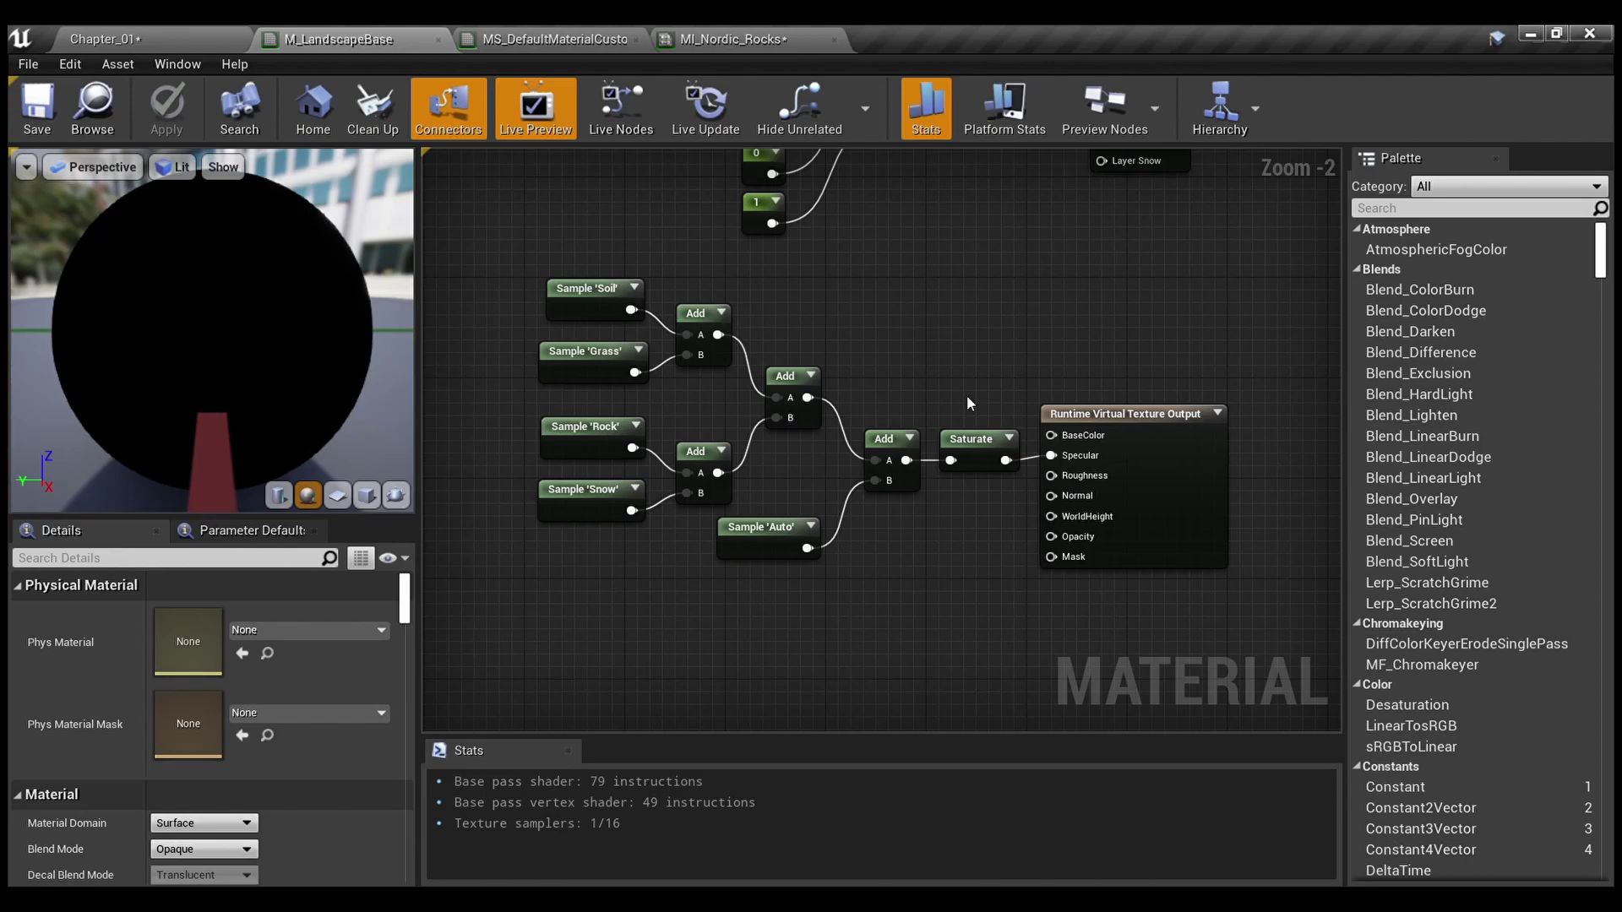
pyautogui.scroll(2, 1066, 429)
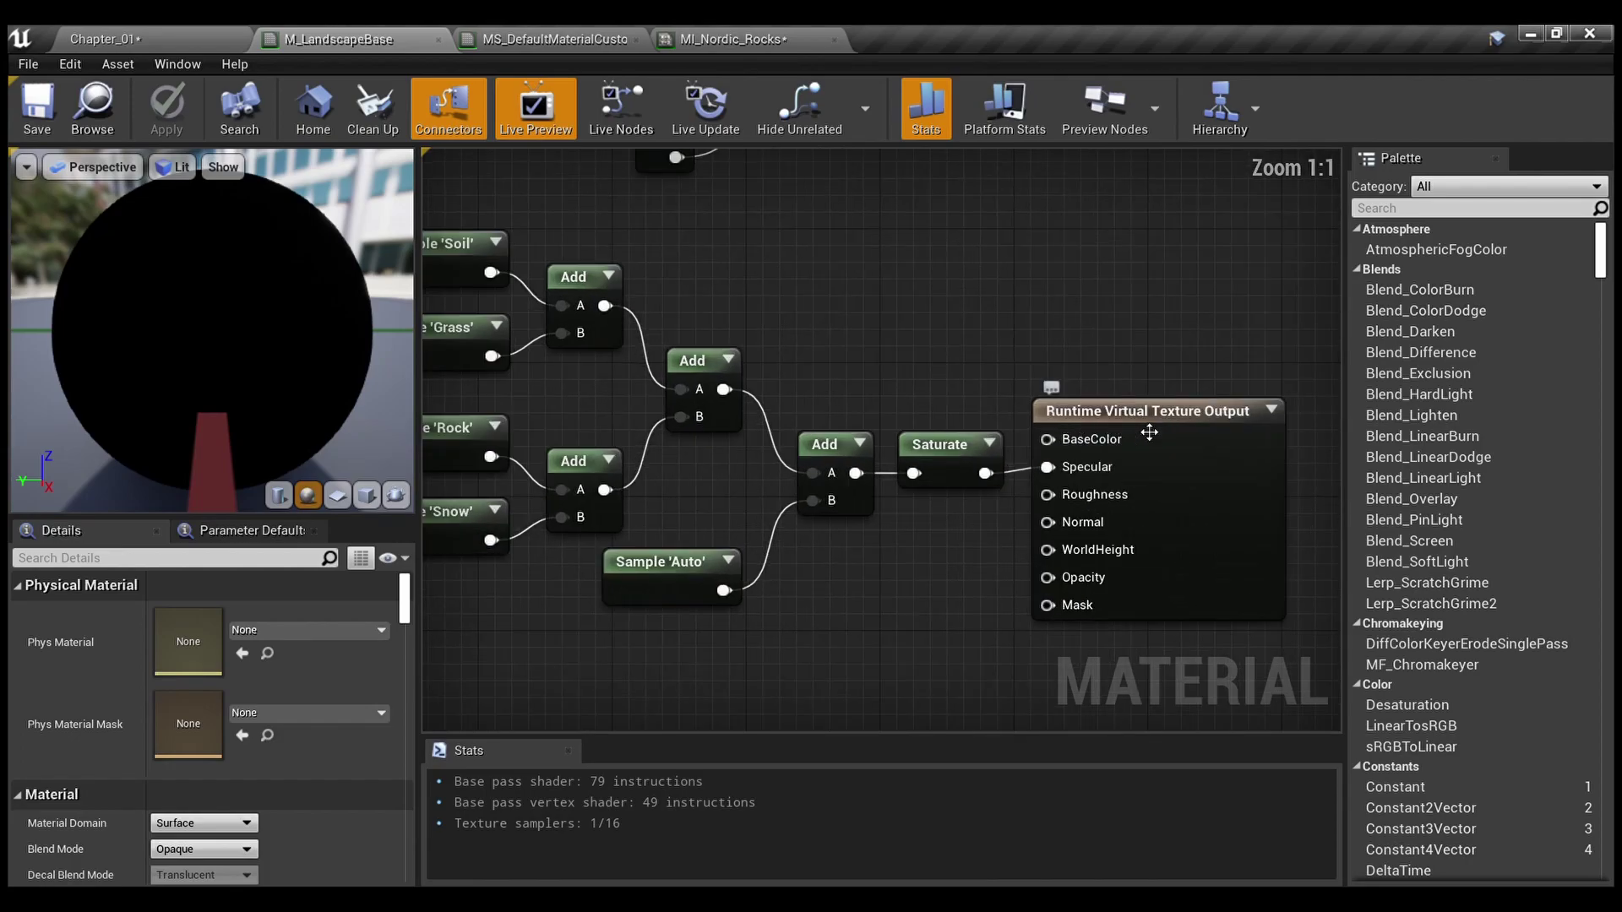
pyautogui.click(1149, 433)
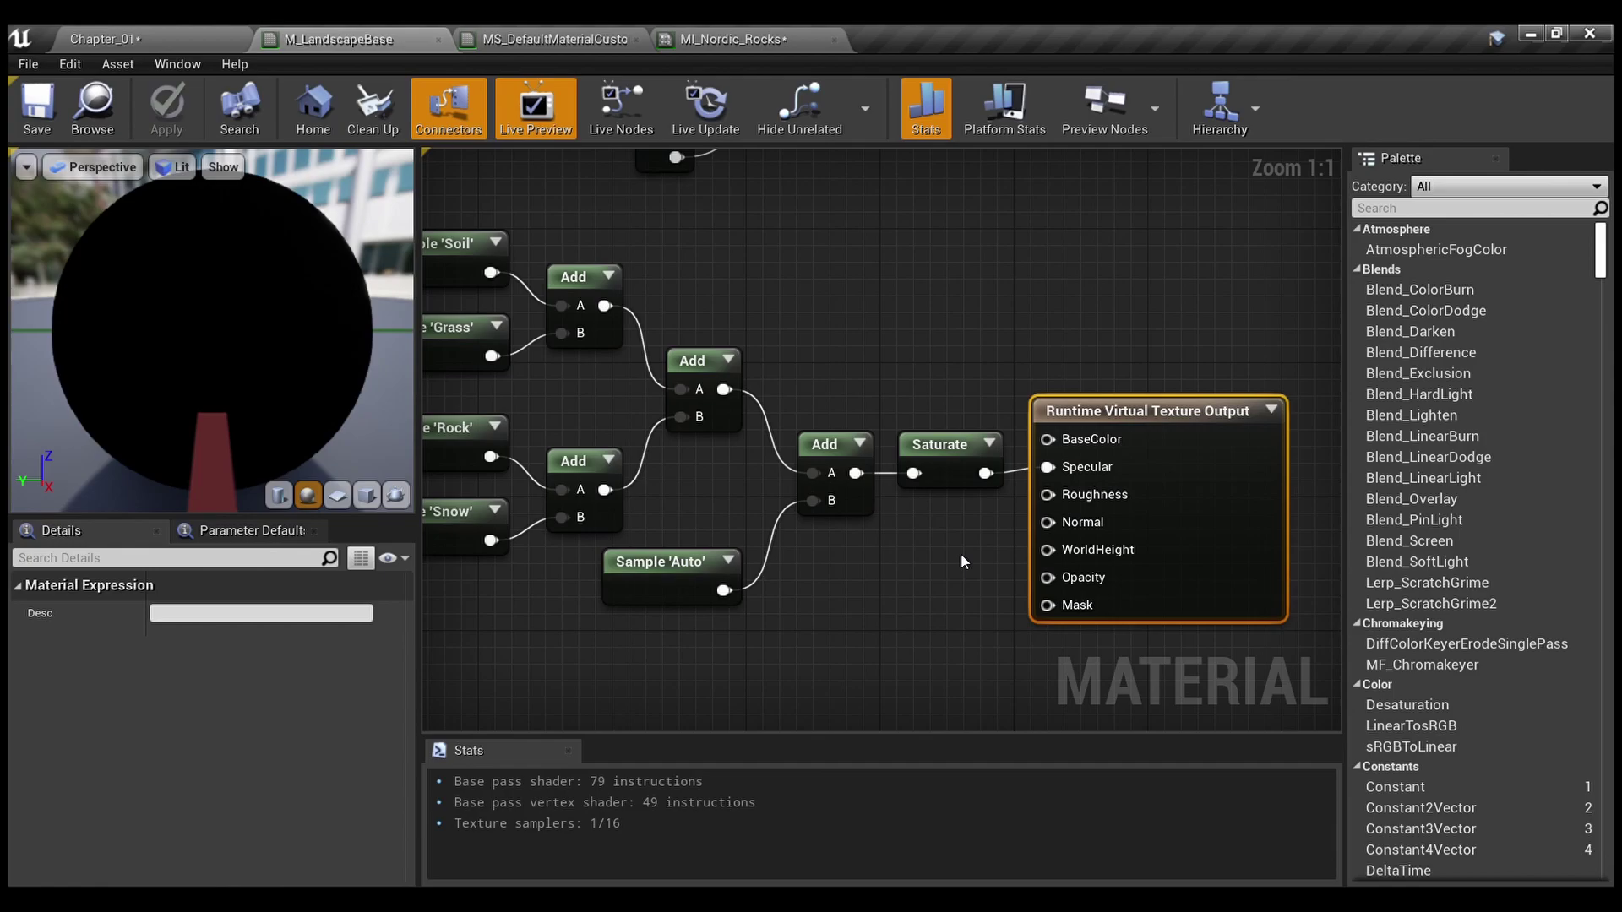
pyautogui.scroll(-1, 961, 554)
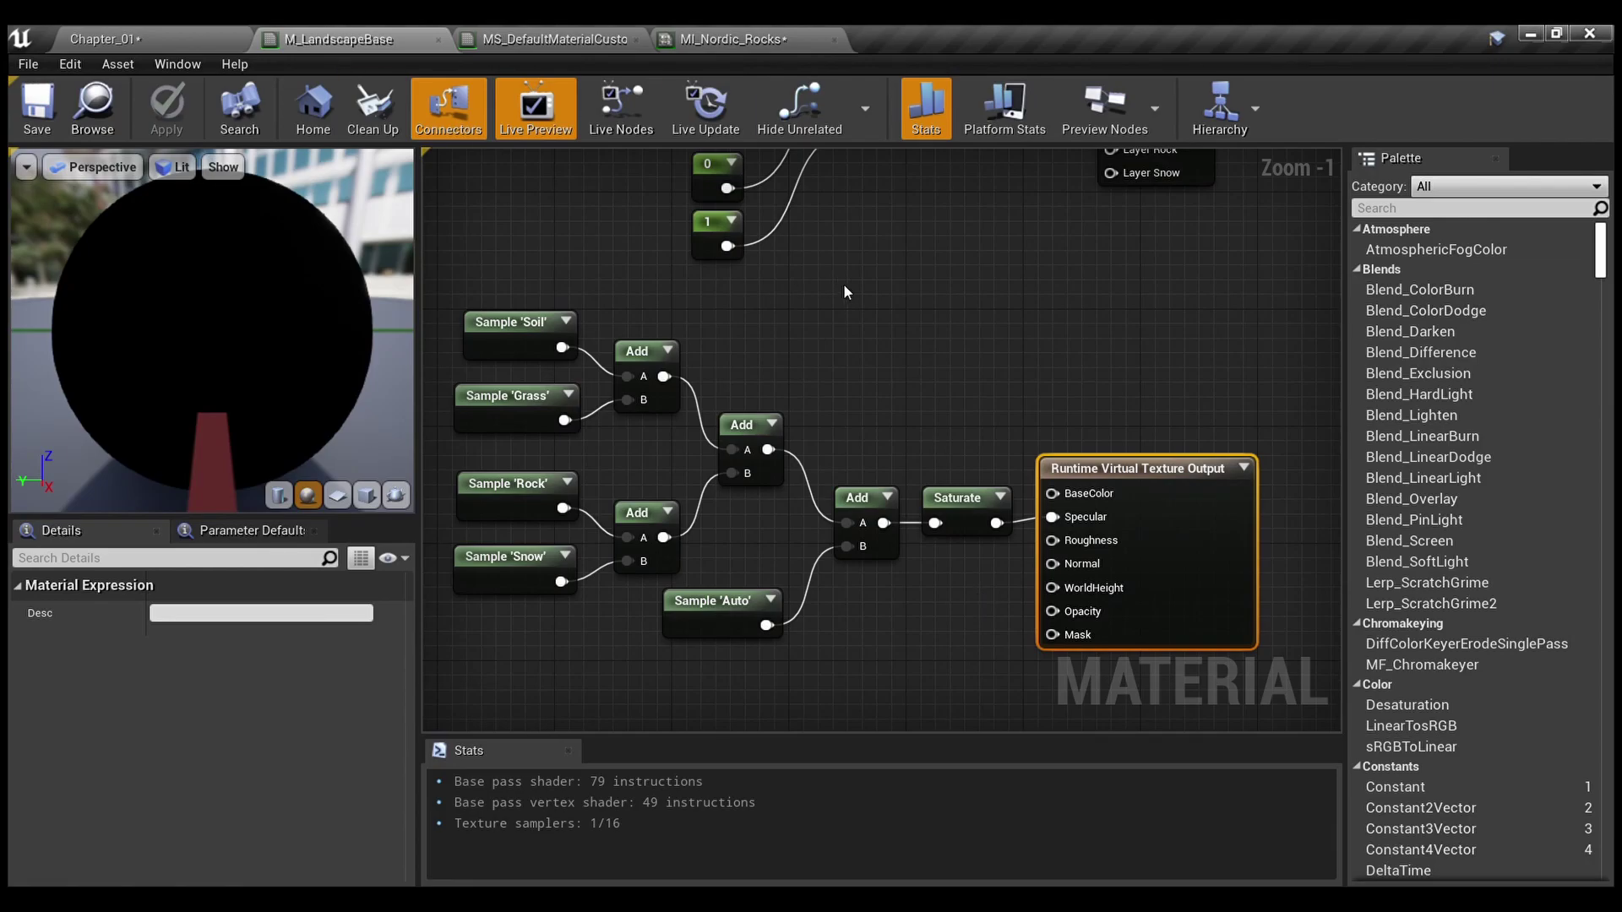
# Look at the Runtime Virtual Texture Sample node feeding MF_LayerOverpaint in the MS_DefaultMaterialCustom graph
pyautogui.click(564, 39)
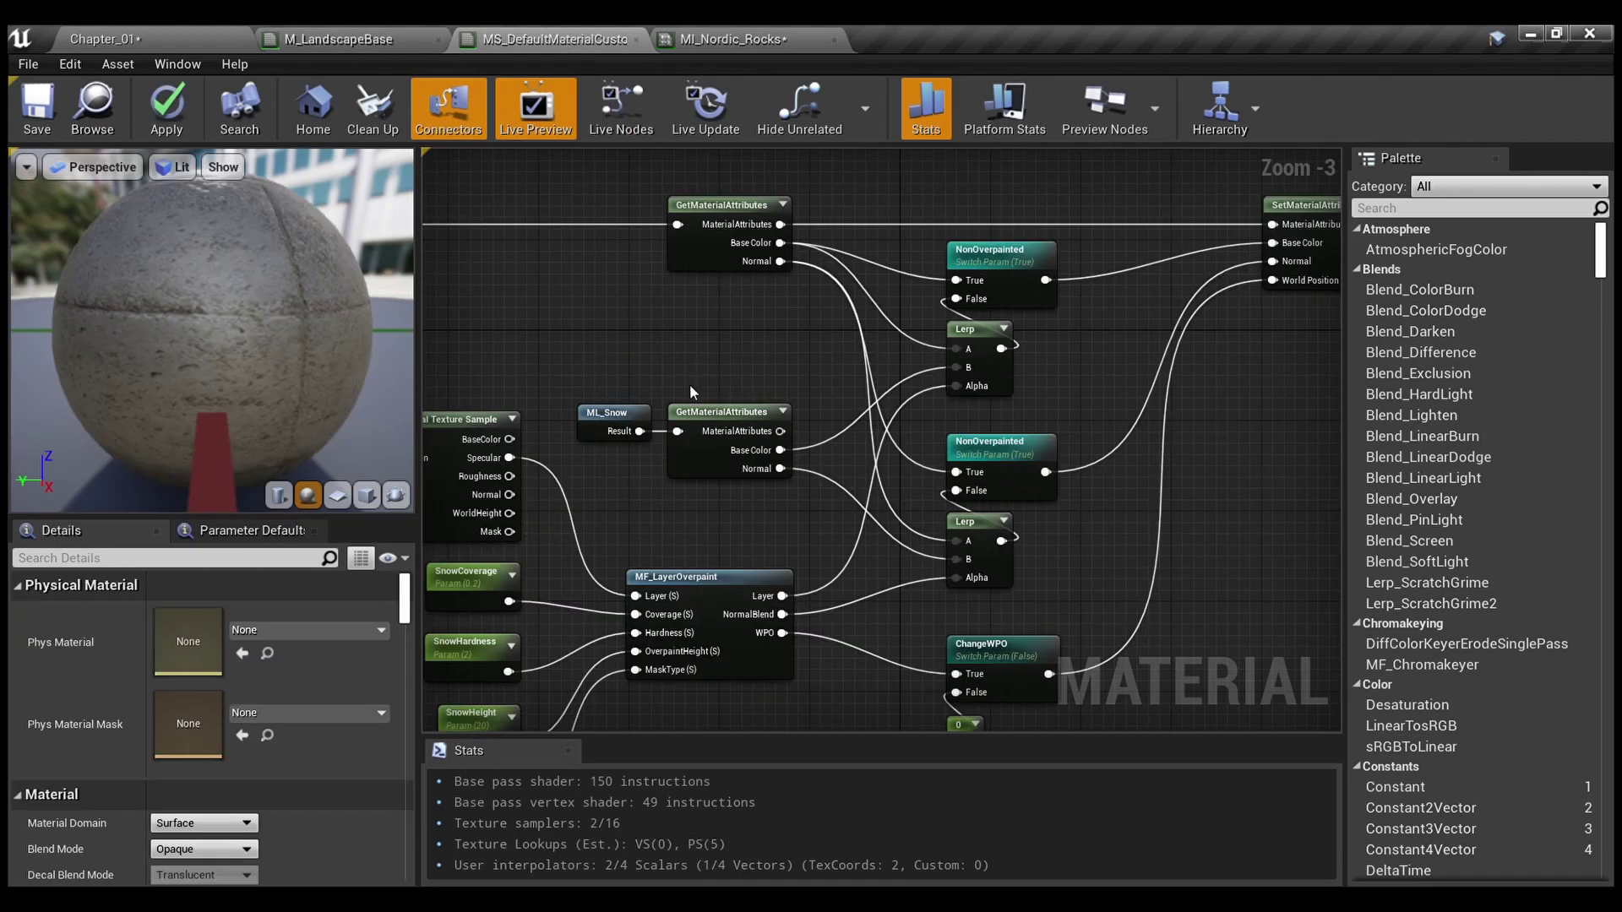
pyautogui.scroll(-3, 650, 312)
pyautogui.moveTo(650, 313); pyautogui.dragTo(1033, 371, button='right')
pyautogui.scroll(2, 972, 392)
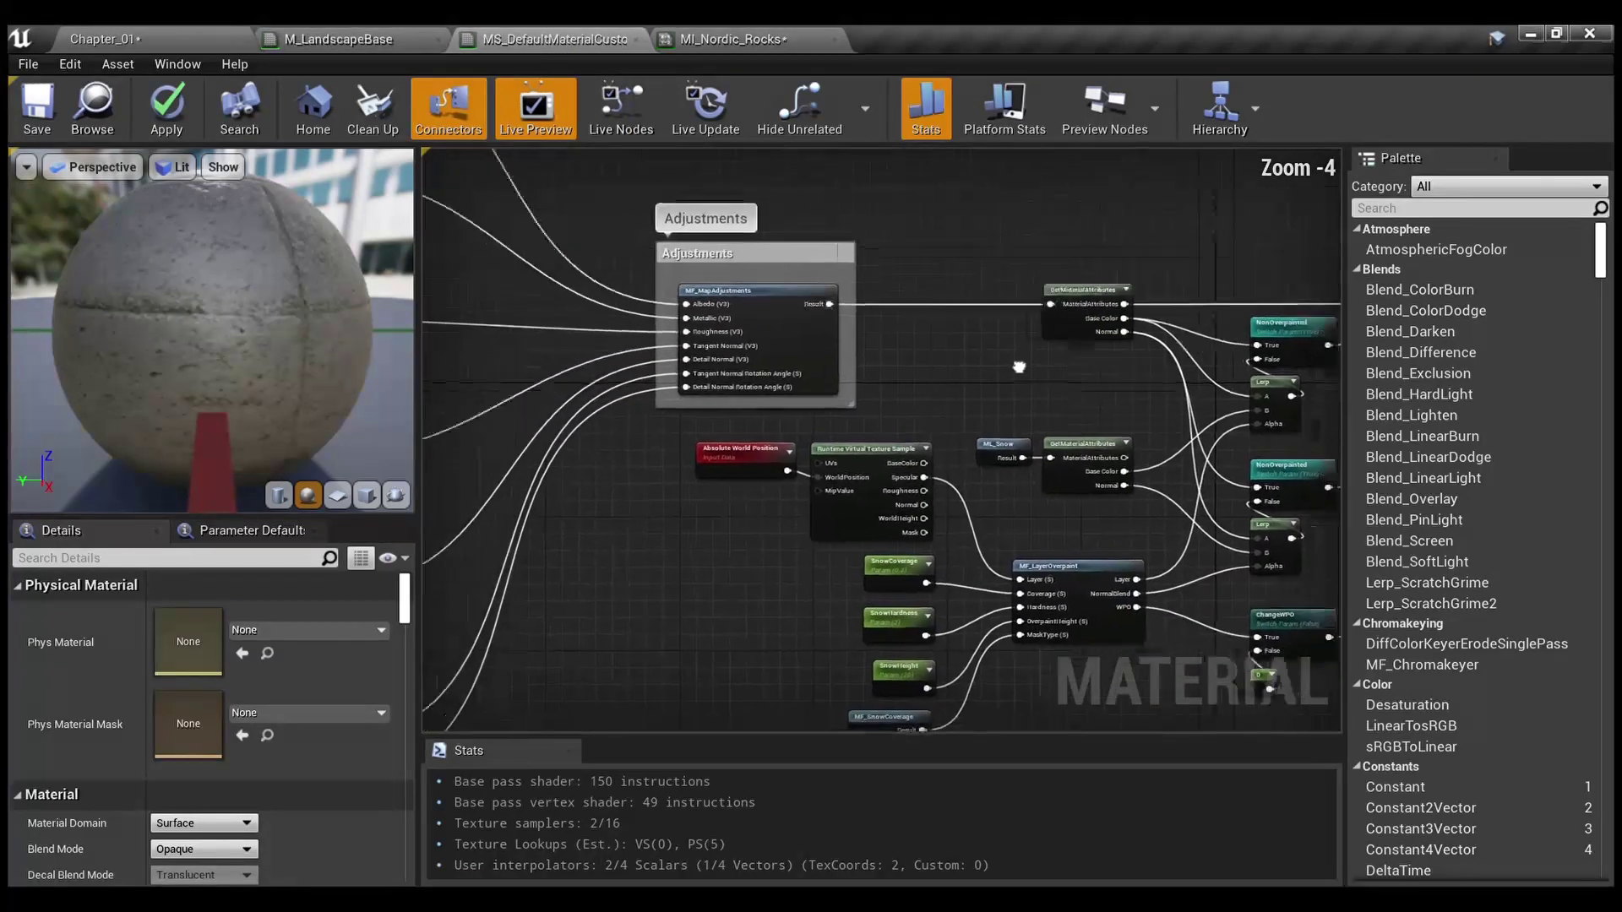
# Inspect the Soil, Grass, Rock, Snow and Auto landscape layer sample nodes in M_LandscapeBase
pyautogui.click(400, 37)
pyautogui.scroll(2, 642, 378)
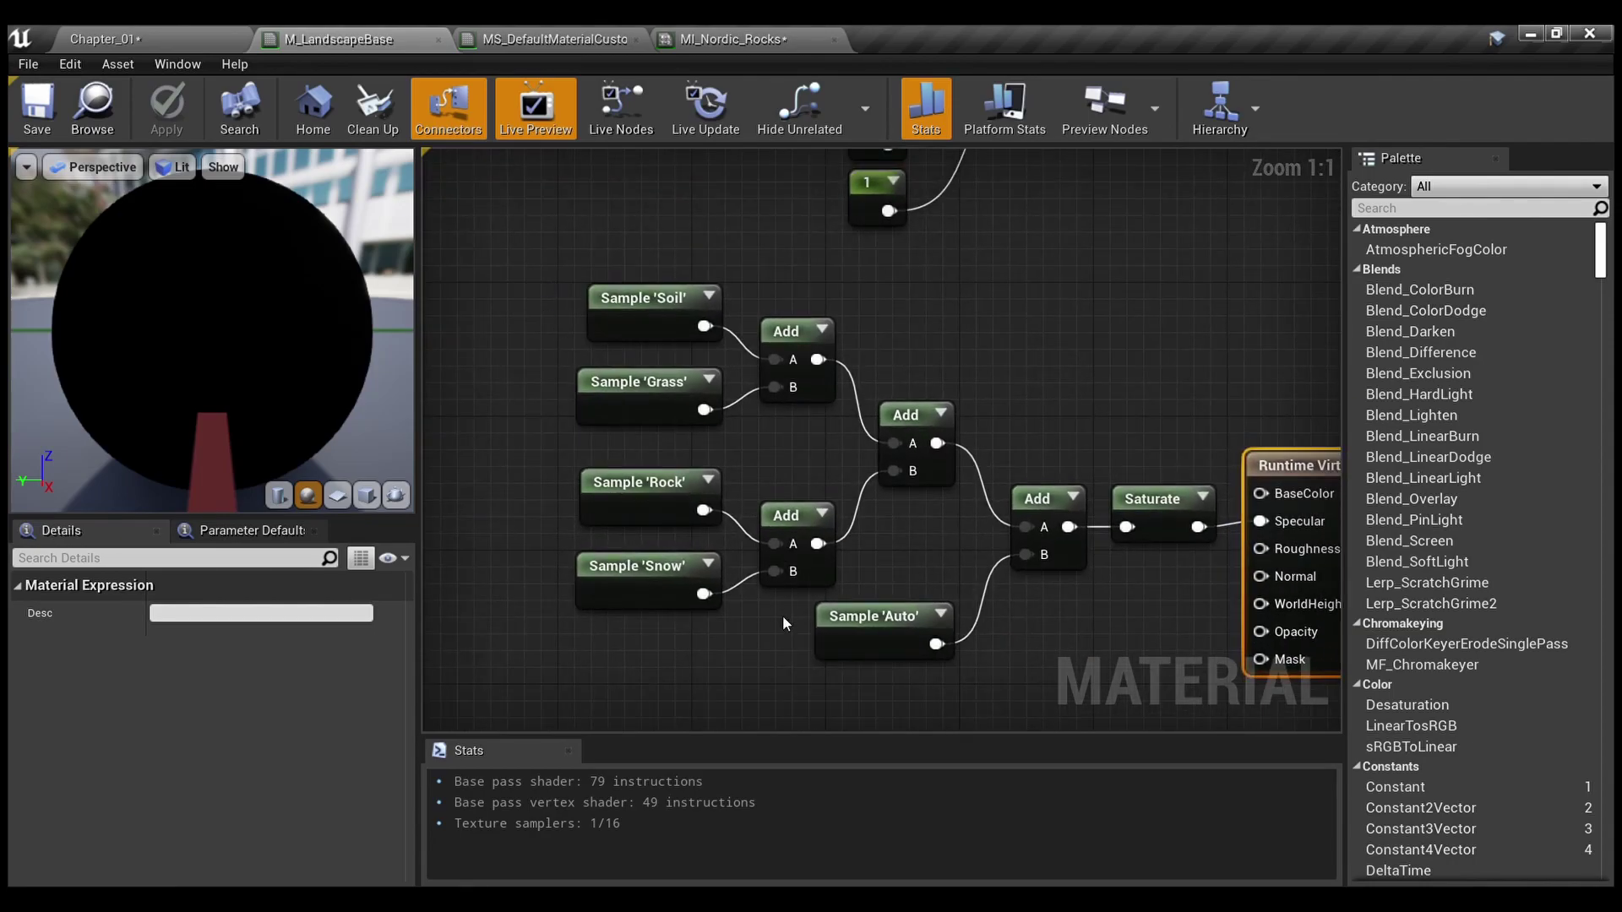
pyautogui.scroll(-1, 919, 448)
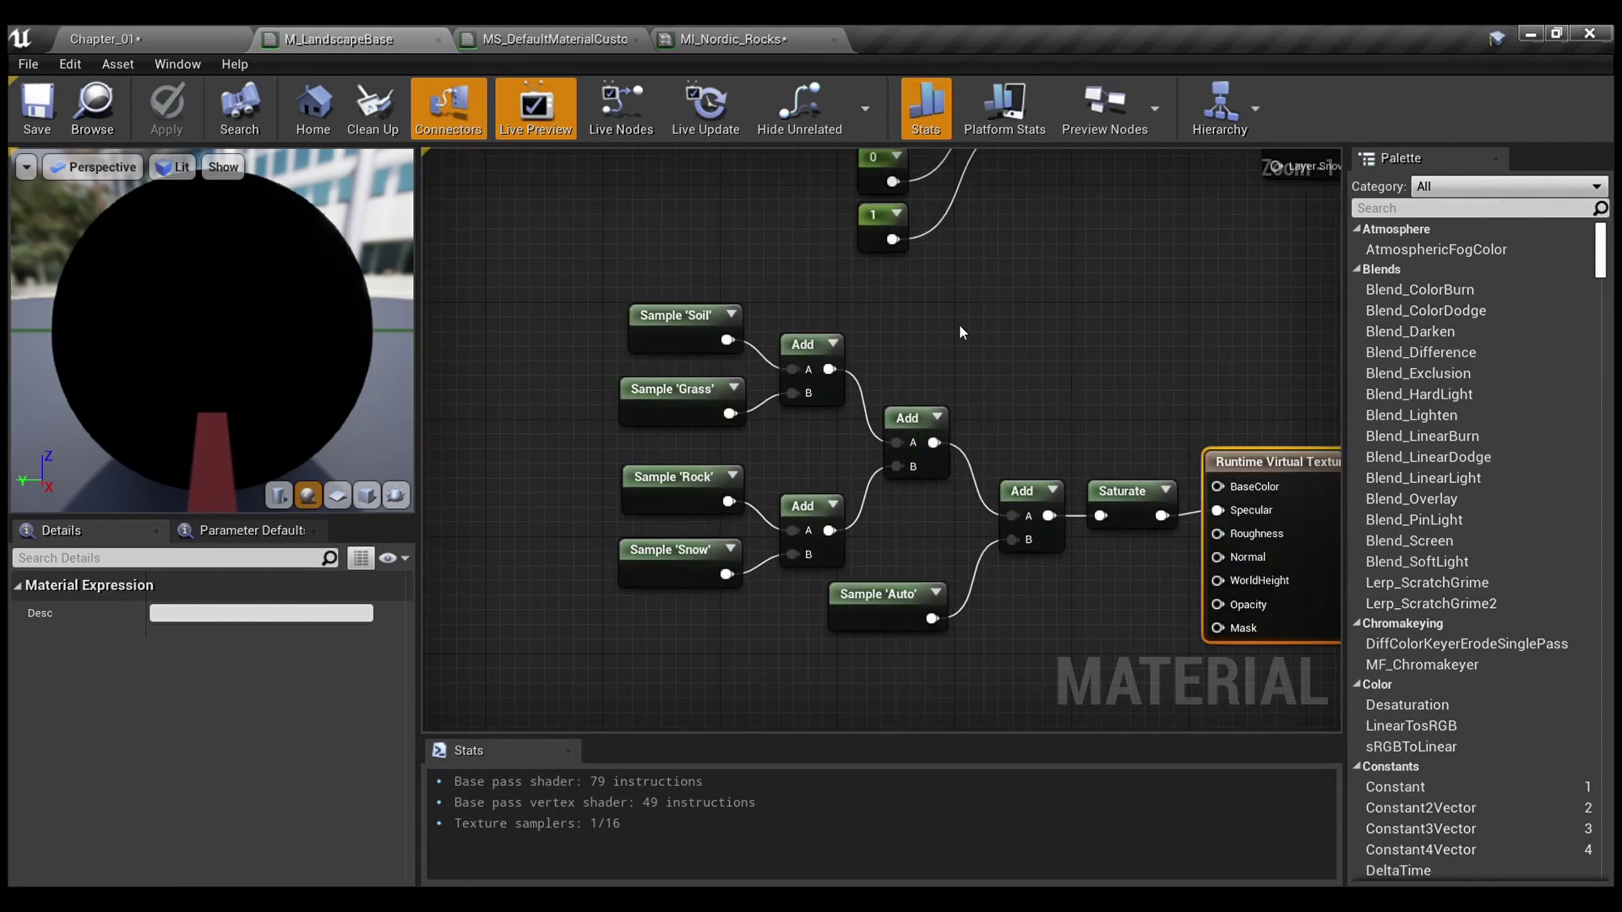
pyautogui.scroll(1, 731, 438)
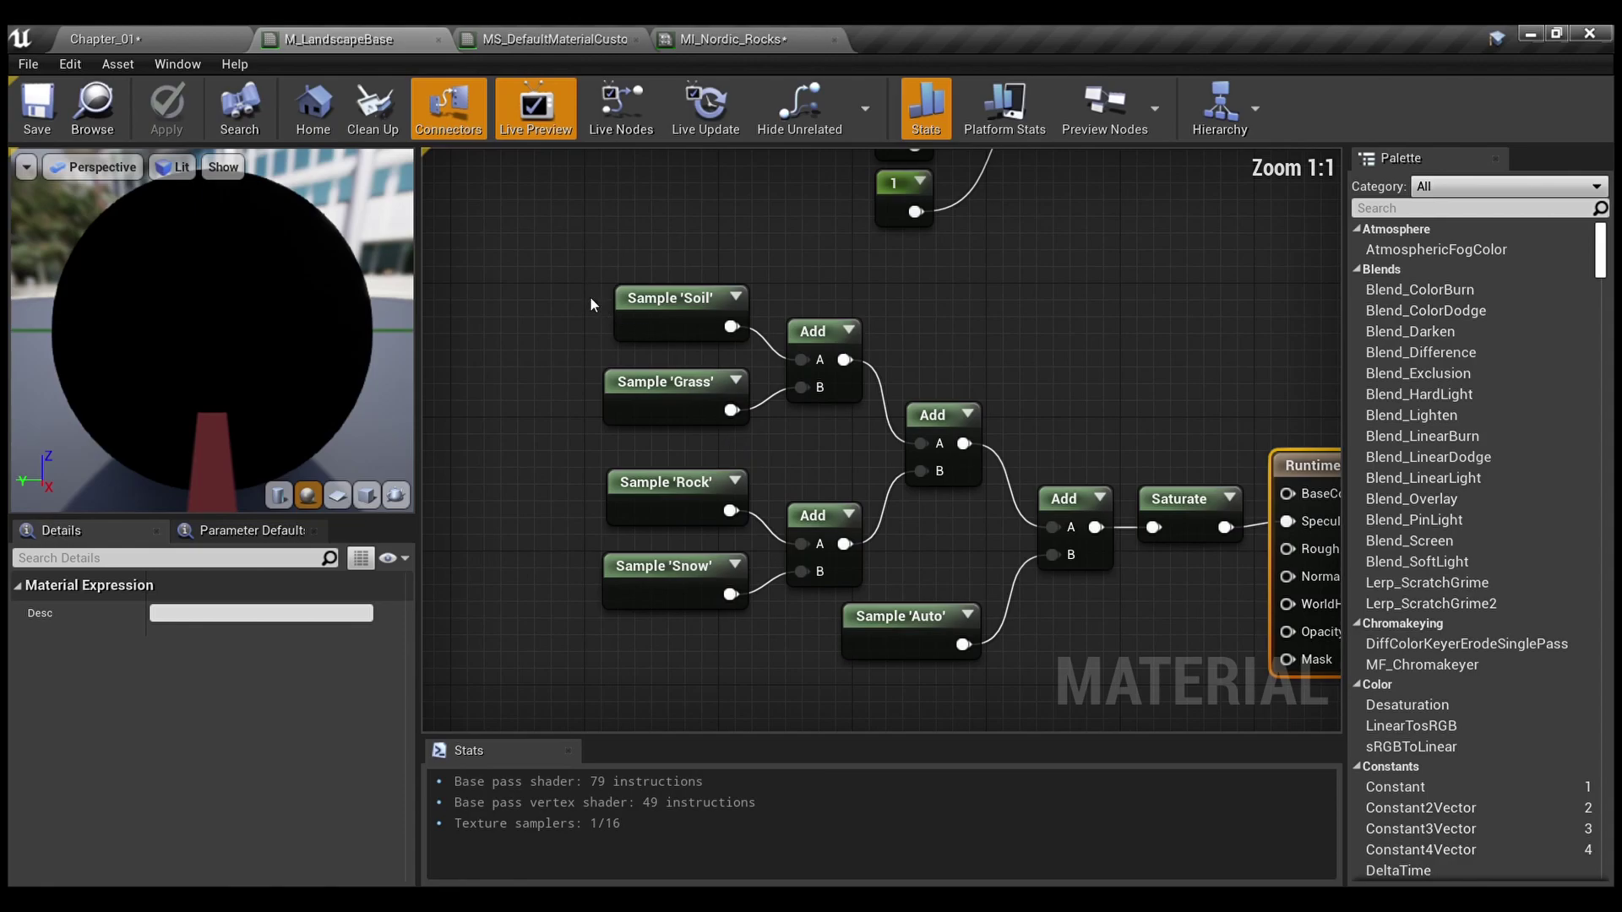
pyautogui.click(661, 341)
pyautogui.click(673, 421)
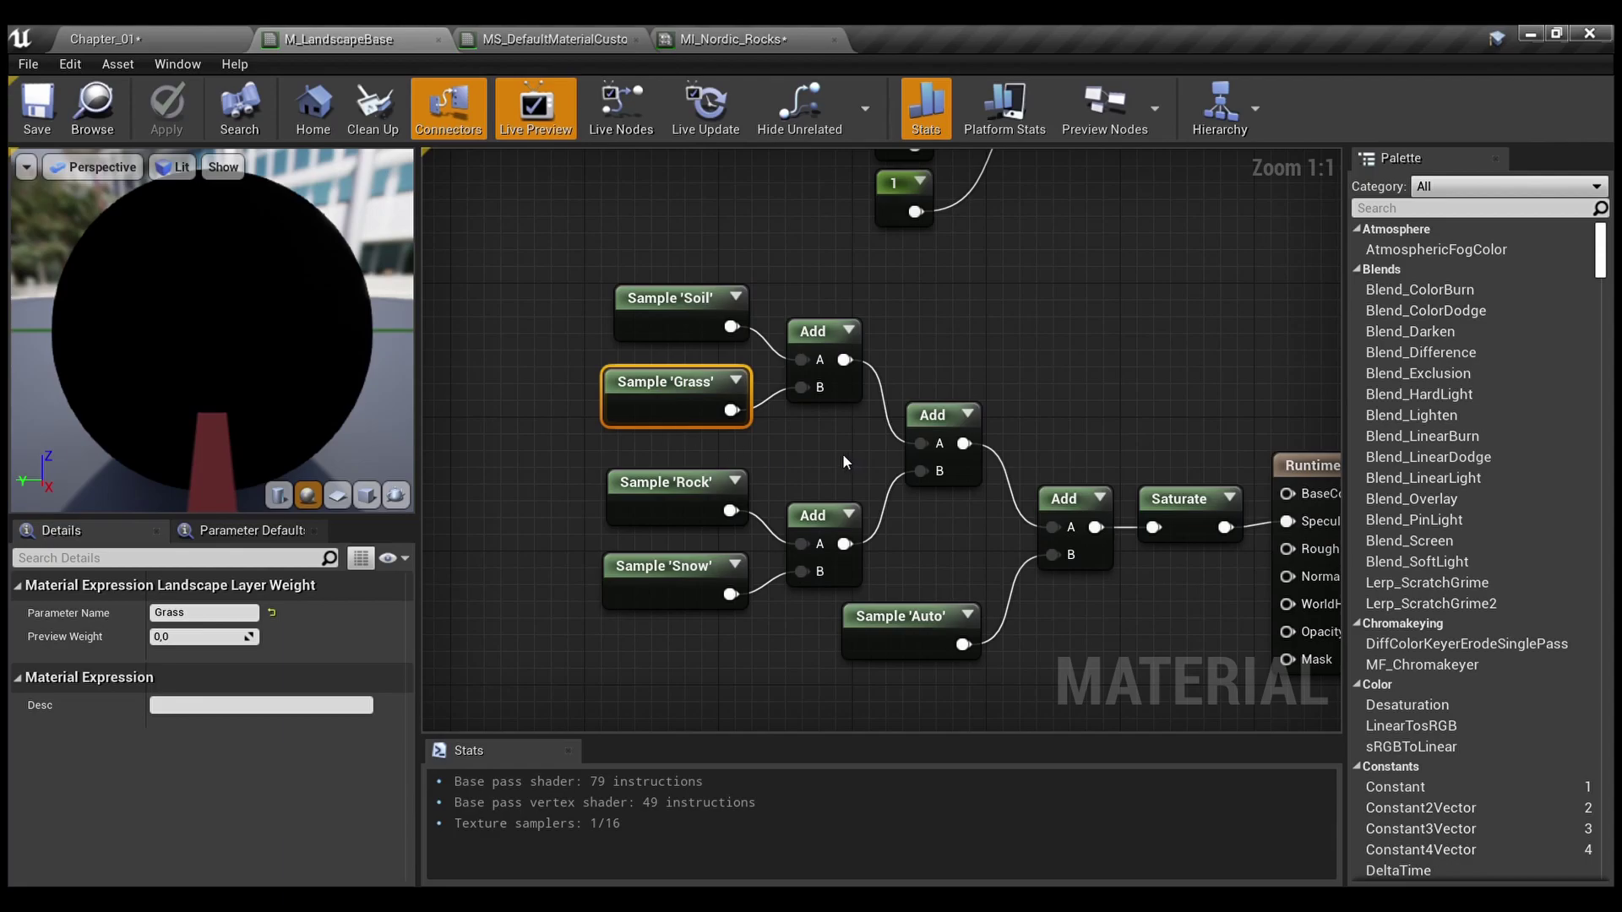
pyautogui.click(714, 507)
pyautogui.click(705, 585)
pyautogui.click(917, 642)
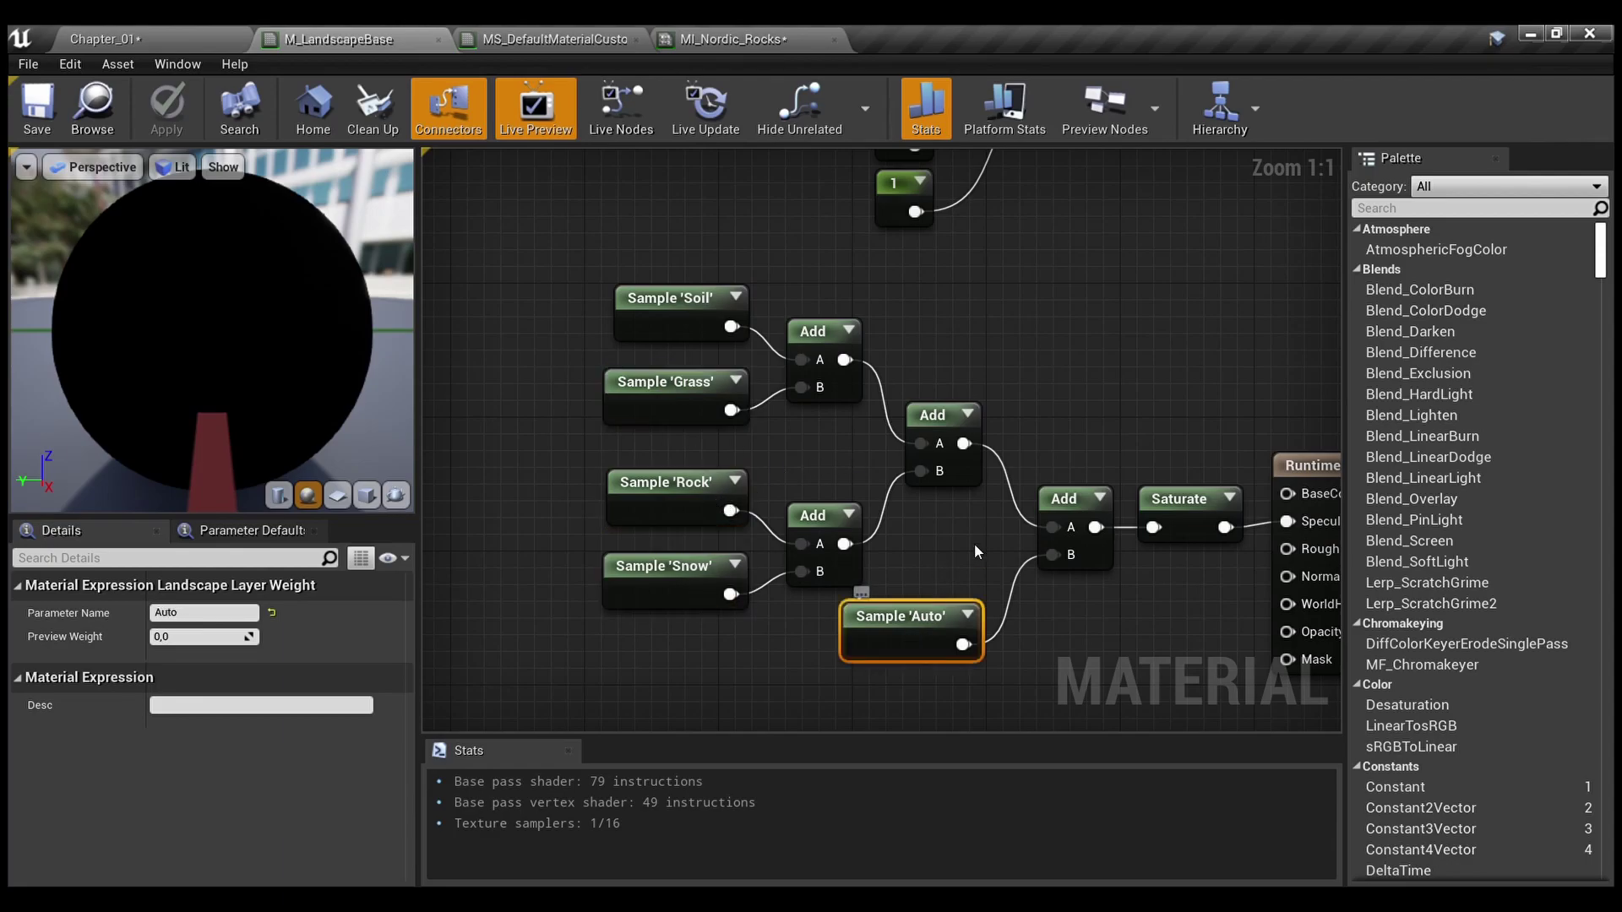
# Follow the layer samples through the Add and Saturate nodes to the Runtime Virtual Texture Output
pyautogui.click(975, 544)
pyautogui.moveTo(1210, 640); pyautogui.dragTo(693, 300)
pyautogui.click(1183, 372)
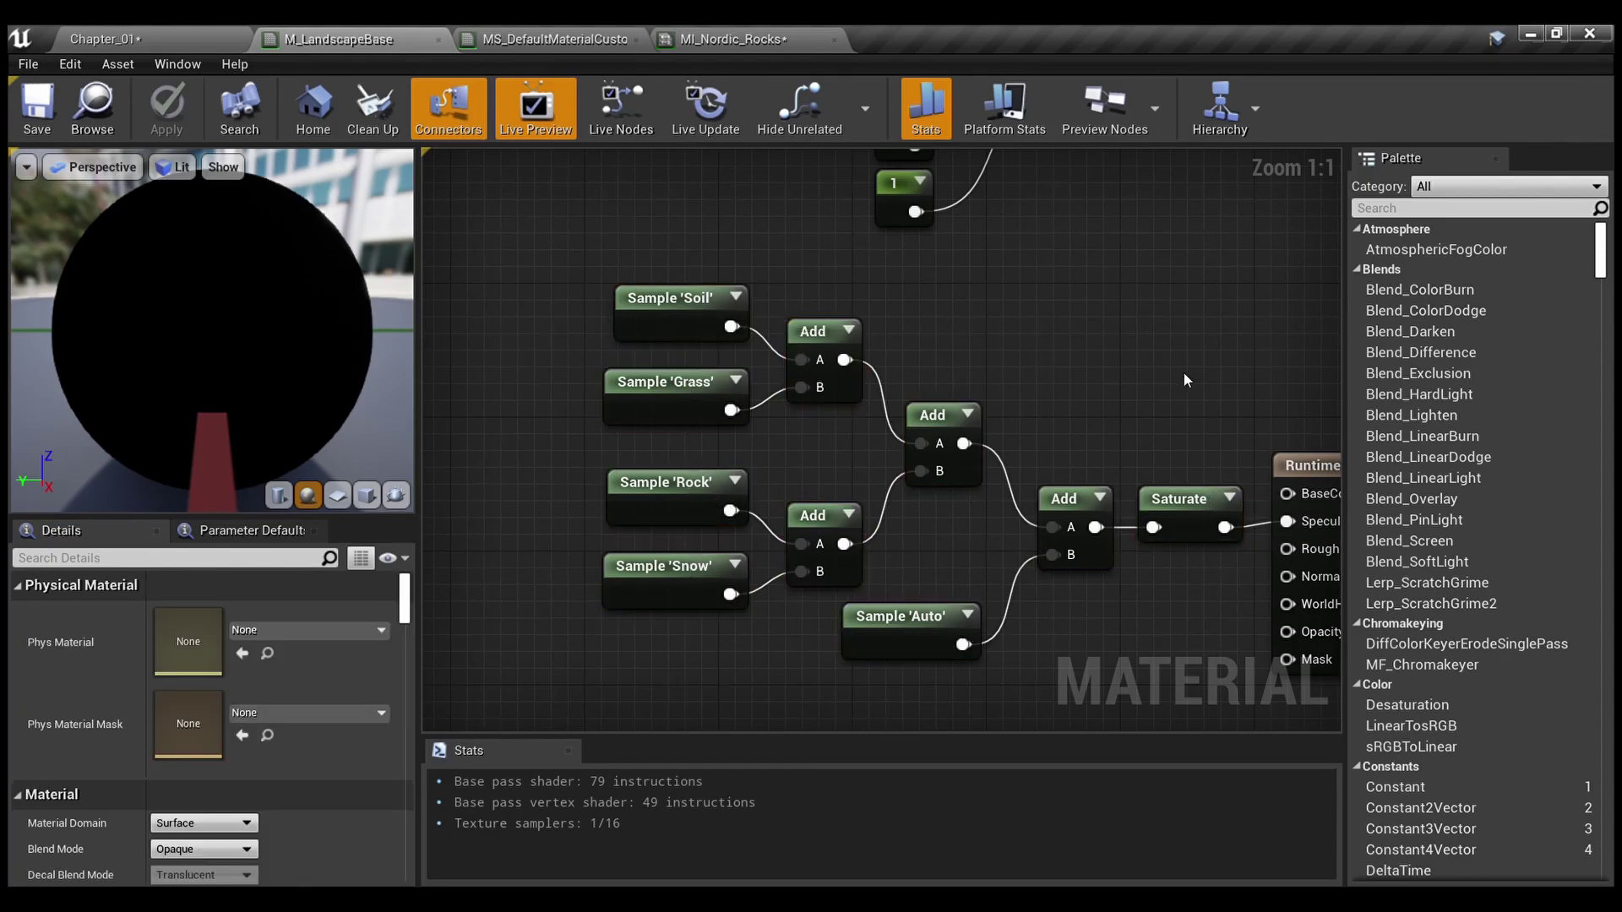
pyautogui.moveTo(1184, 372); pyautogui.dragTo(881, 333, button='right')
pyautogui.click(1075, 440)
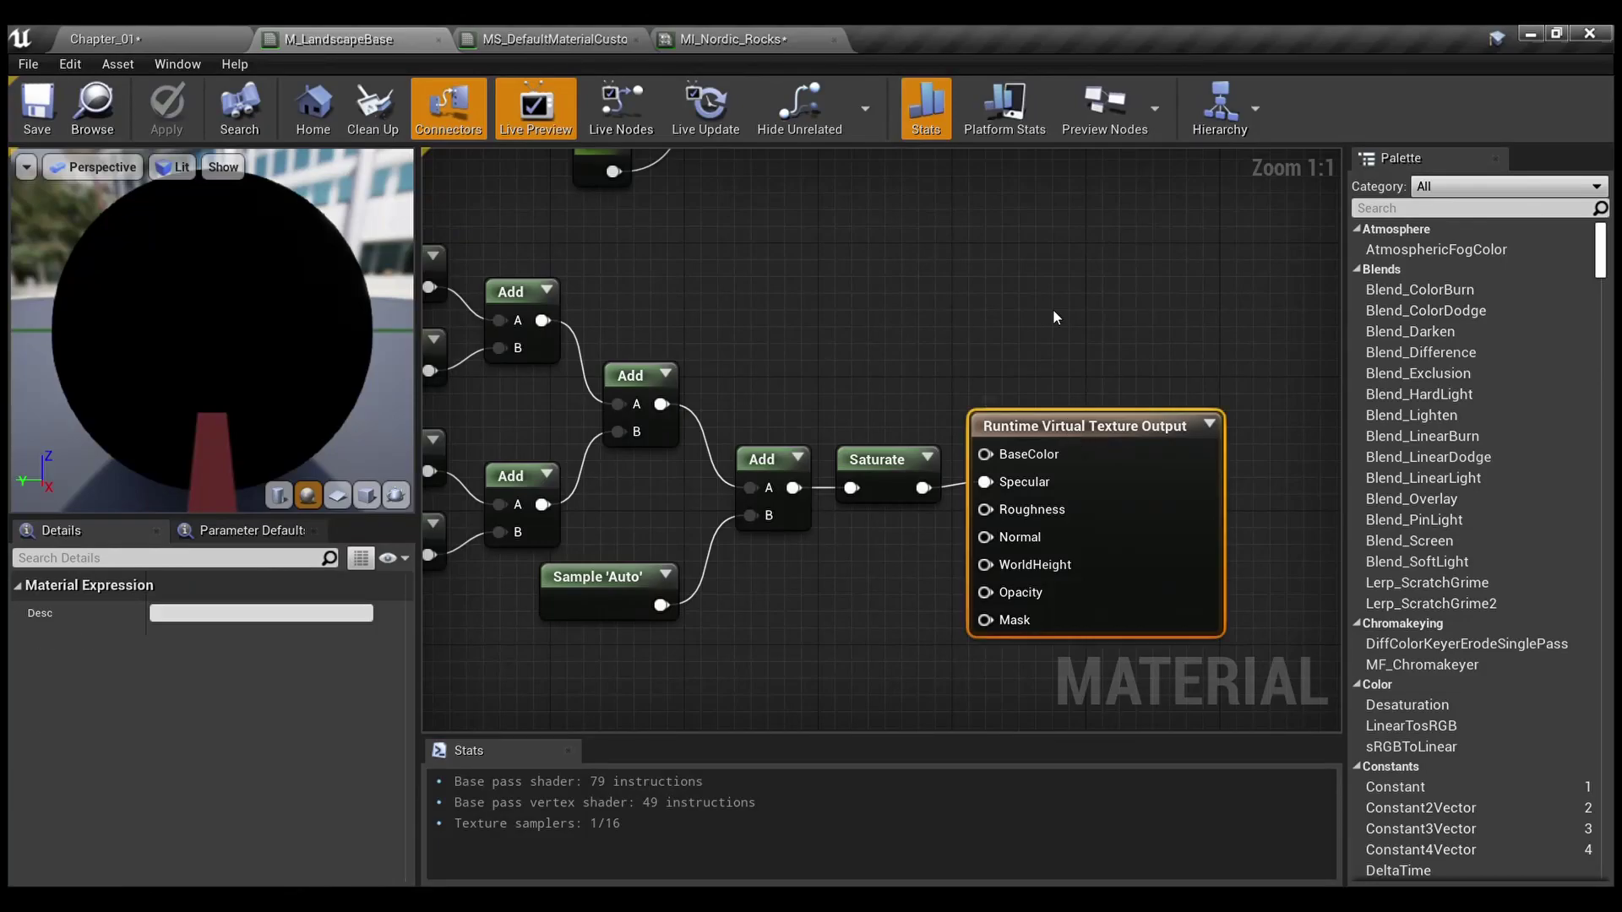
pyautogui.click(1053, 309)
# Examine the height and slope masks that drive the landscape Grass output in M_LandscapeBase
pyautogui.scroll(-3, 1022, 275)
pyautogui.moveTo(1023, 278); pyautogui.dragTo(988, 872, button='right')
pyautogui.moveTo(1005, 448); pyautogui.dragTo(761, 731, button='right')
pyautogui.moveTo(1105, 328); pyautogui.dragTo(891, 460, button='right')
pyautogui.moveTo(961, 589); pyautogui.dragTo(1232, 174, button='right')
pyautogui.moveTo(770, 361); pyautogui.dragTo(977, 242, button='right')
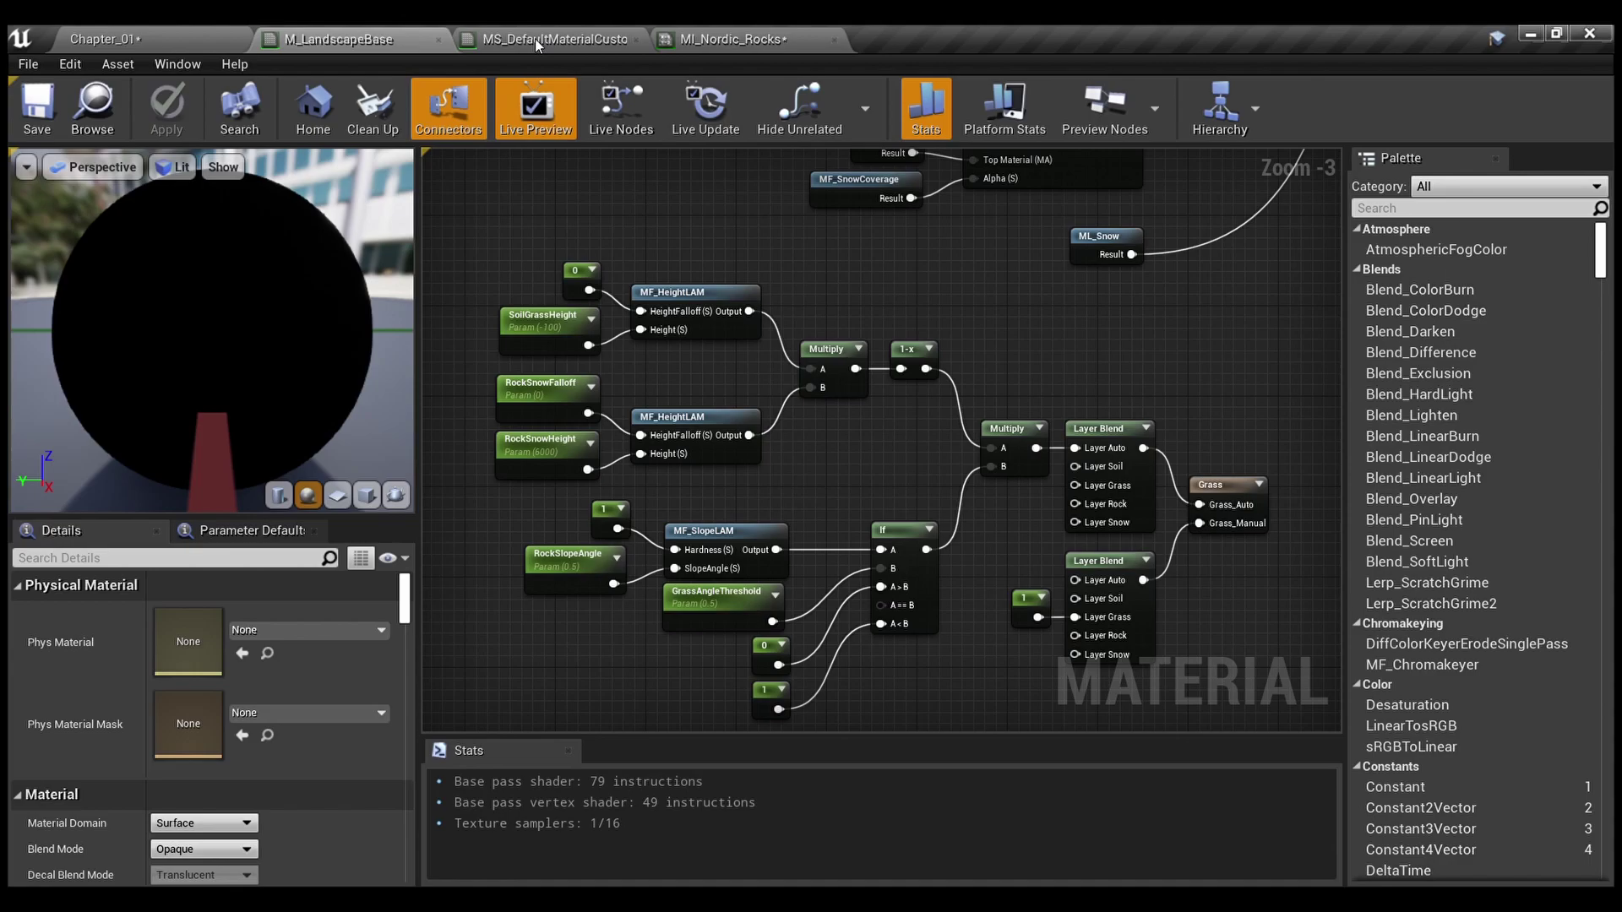
# In the Chapter_01 level, move the Nordic_Rocks7 mesh and lower it at the dark, snow-free ground patch
pyautogui.click(188, 30)
pyautogui.moveTo(969, 409); pyautogui.dragTo(969, 409, button='right')
pyautogui.press('d')
pyautogui.press('s')
pyautogui.press('a')
pyautogui.press('s')
pyautogui.press('w')
pyautogui.moveTo(659, 385); pyautogui.dragTo(832, 439)
pyautogui.press('w')
pyautogui.moveTo(832, 440); pyautogui.dragTo(832, 439, button='right')
pyautogui.moveTo(901, 313); pyautogui.dragTo(870, 545)
# Undo a trial rotation of Nordic_Rocks7 and raise the rock above the snow-free patch to check its snow coverage
pyautogui.press('e')
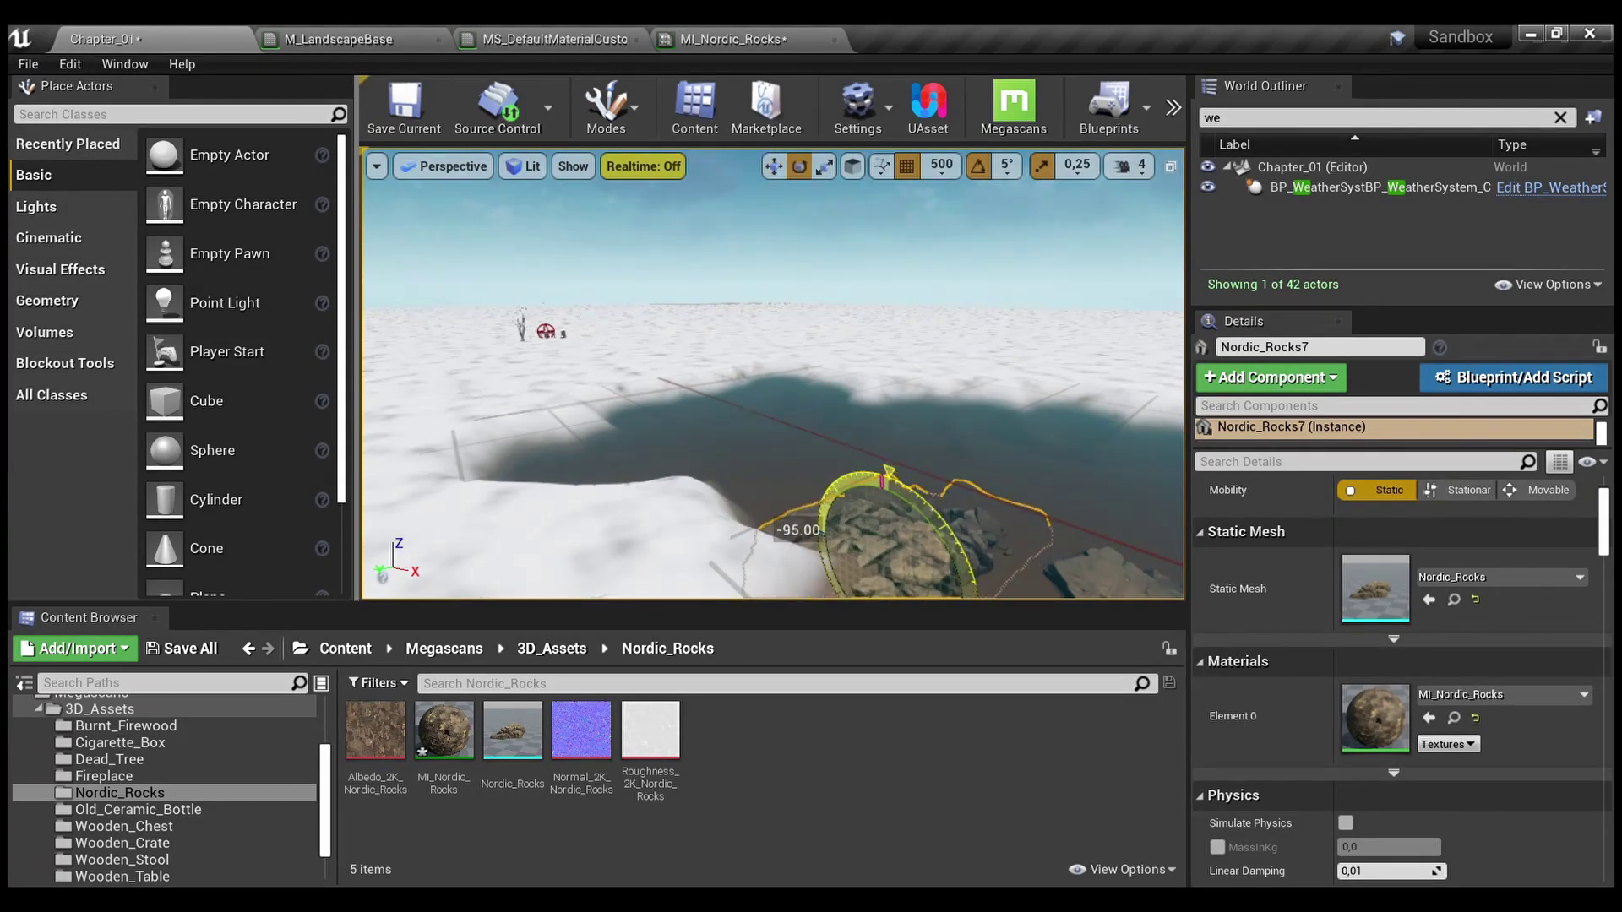
pyautogui.hotkey('ctrl', 'z')
pyautogui.press('w')
pyautogui.moveTo(885, 471); pyautogui.dragTo(893, 390)
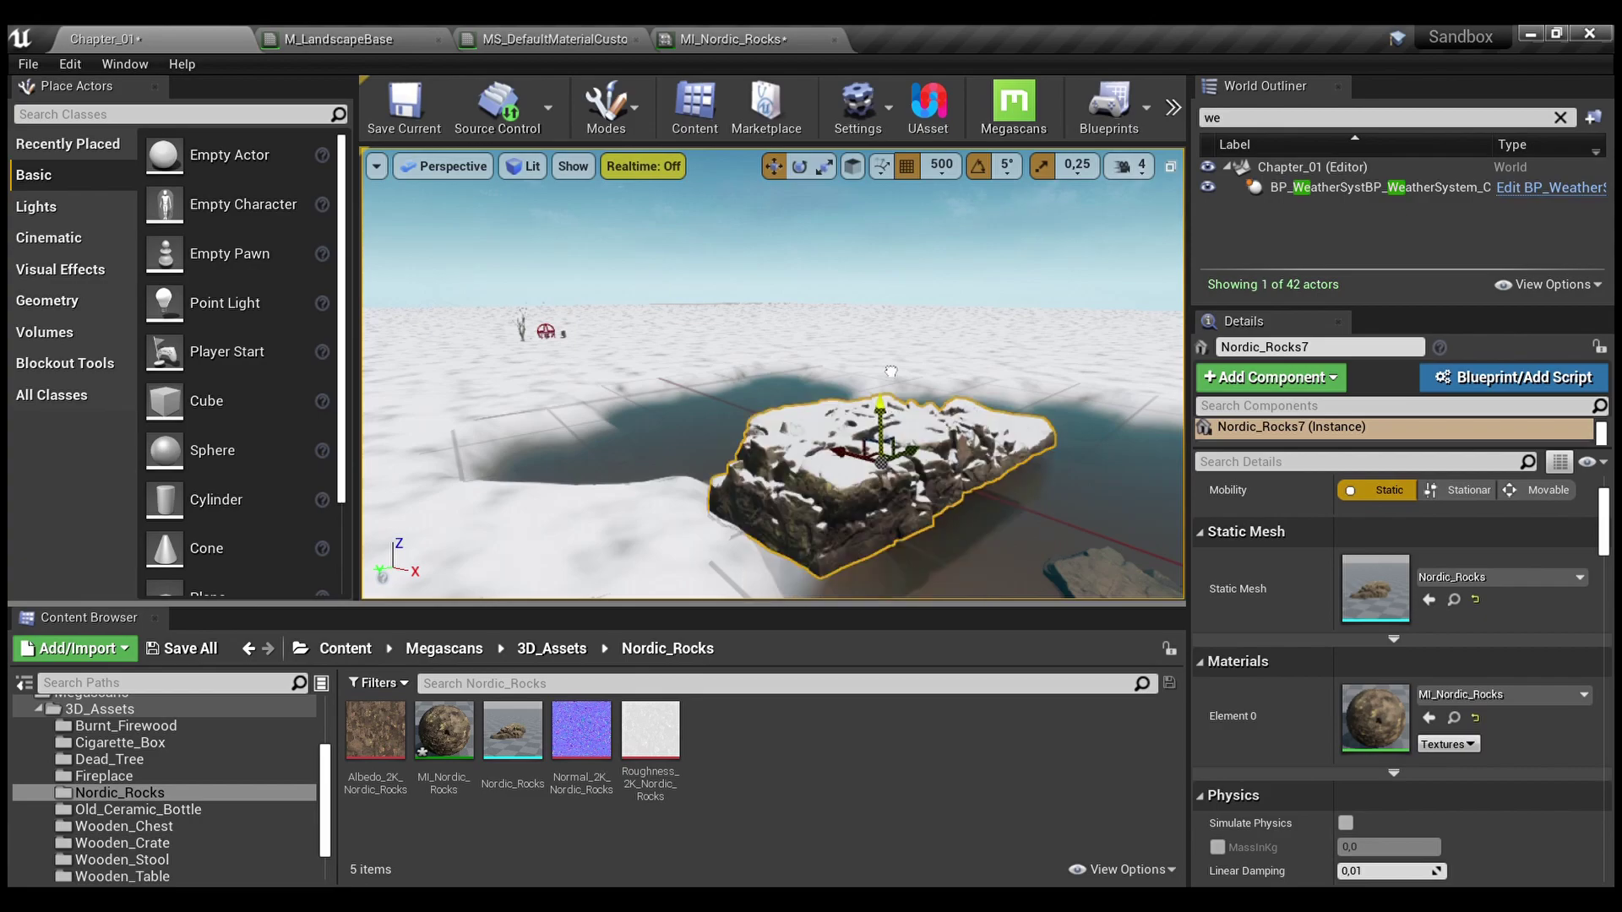
pyautogui.moveTo(868, 470); pyautogui.dragTo(858, 471, button='right')
pyautogui.moveTo(1002, 498); pyautogui.dragTo(1001, 503, button='right')
pyautogui.press('s')
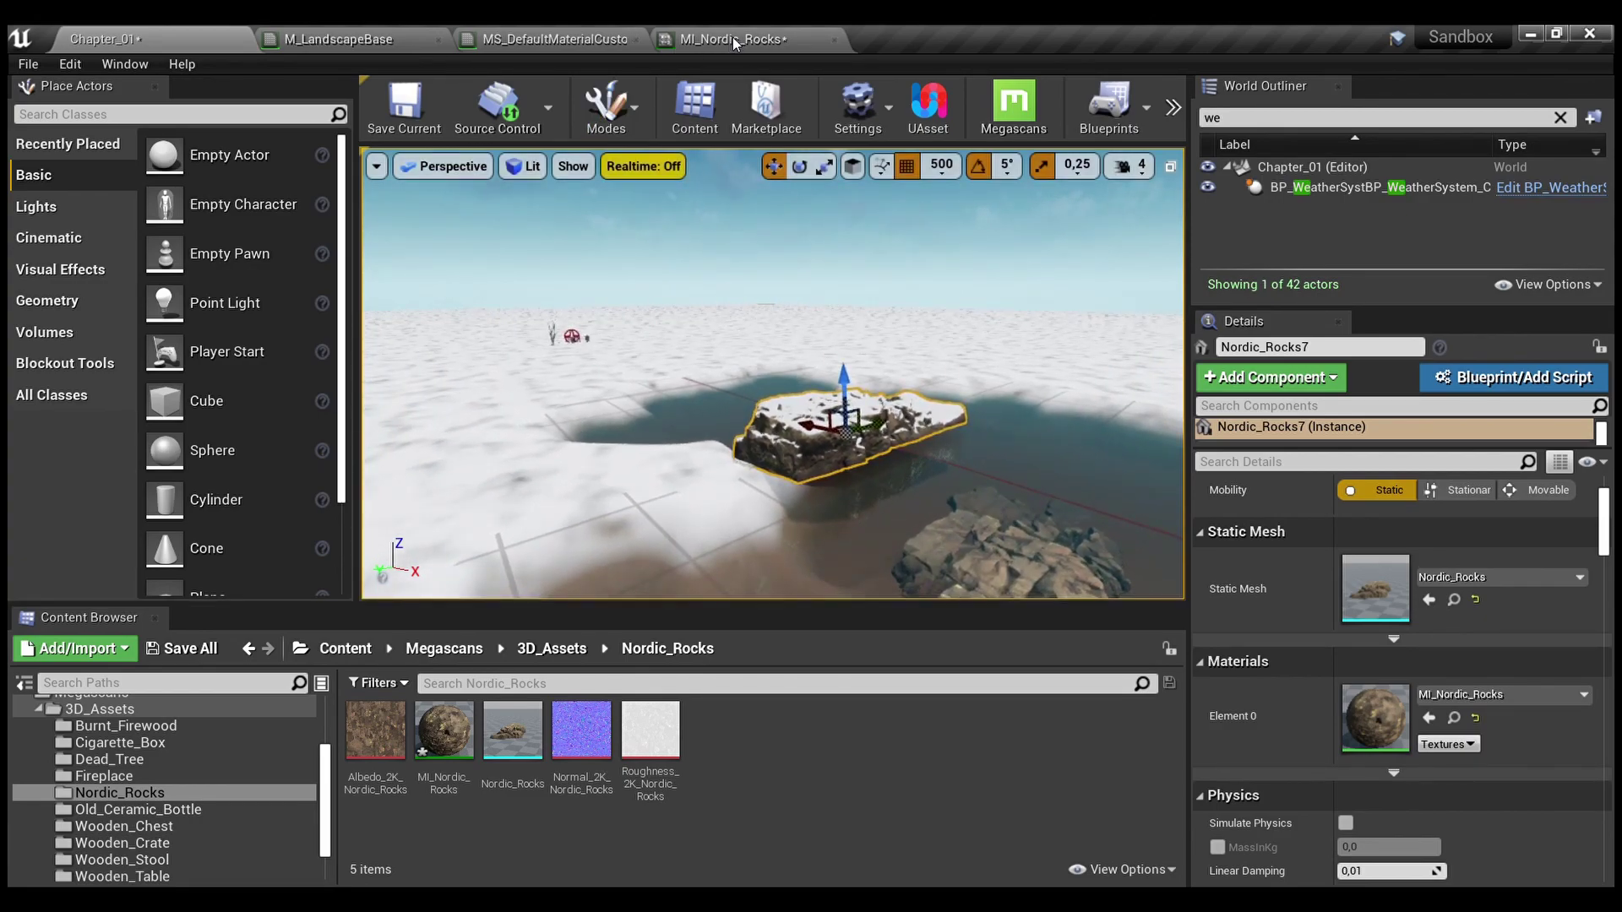
# Review the M_LandscapeBase graph from the Runtime Virtual Texture Output back to the soil and grass blend, and close the material
pyautogui.click(408, 28)
pyautogui.scroll(-3, 1037, 312)
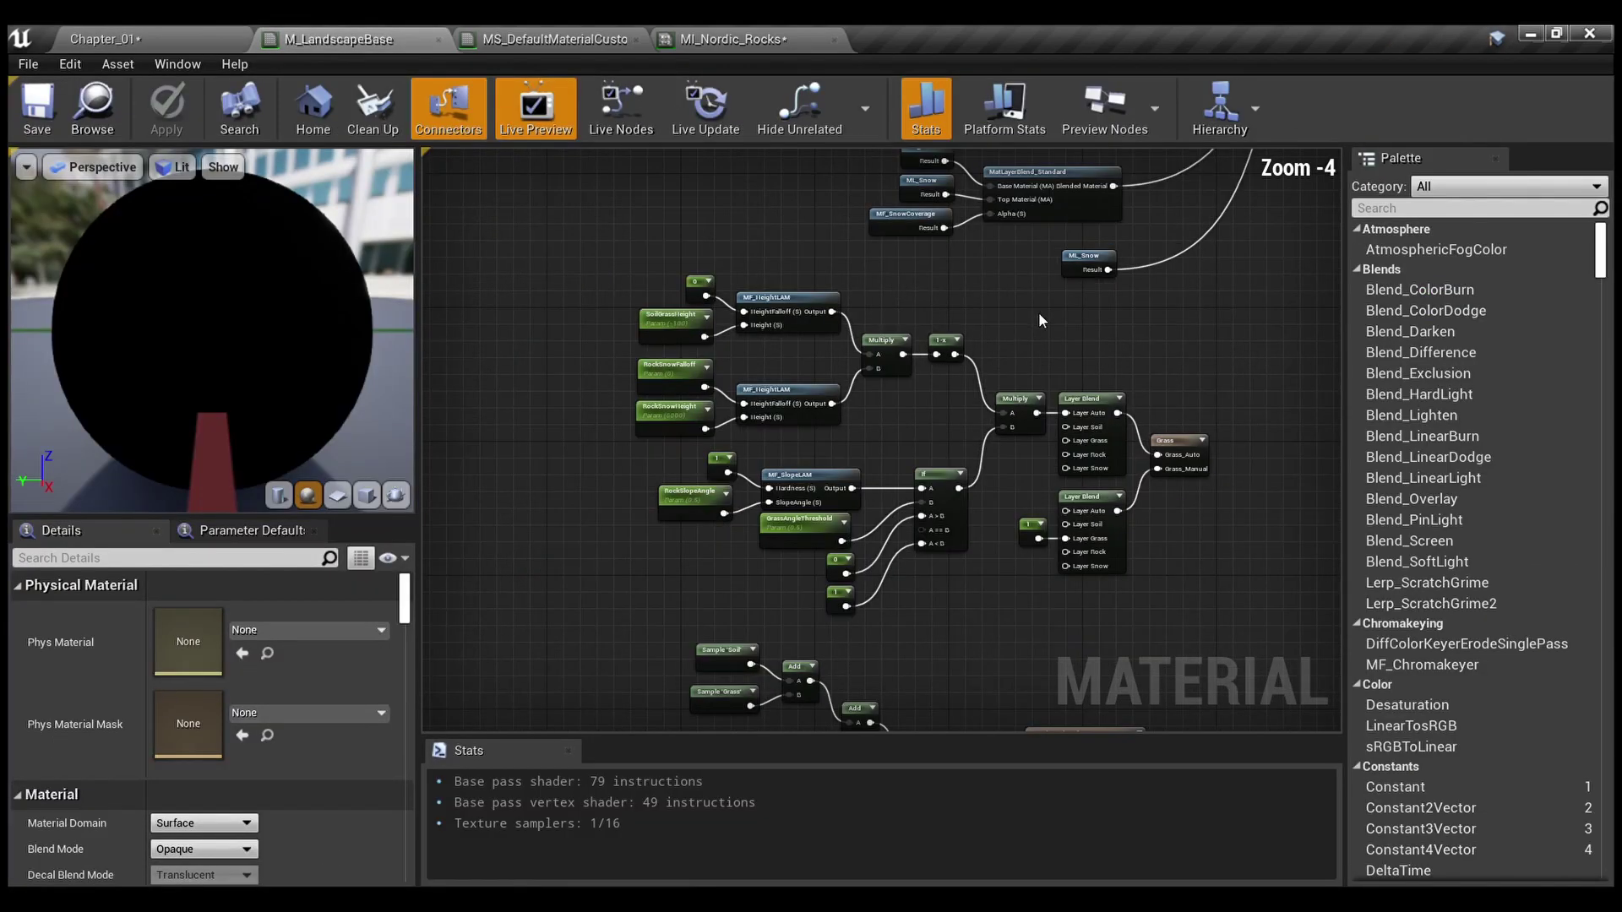
pyautogui.scroll(3, 935, 417)
pyautogui.moveTo(936, 418); pyautogui.dragTo(982, 298, button='right')
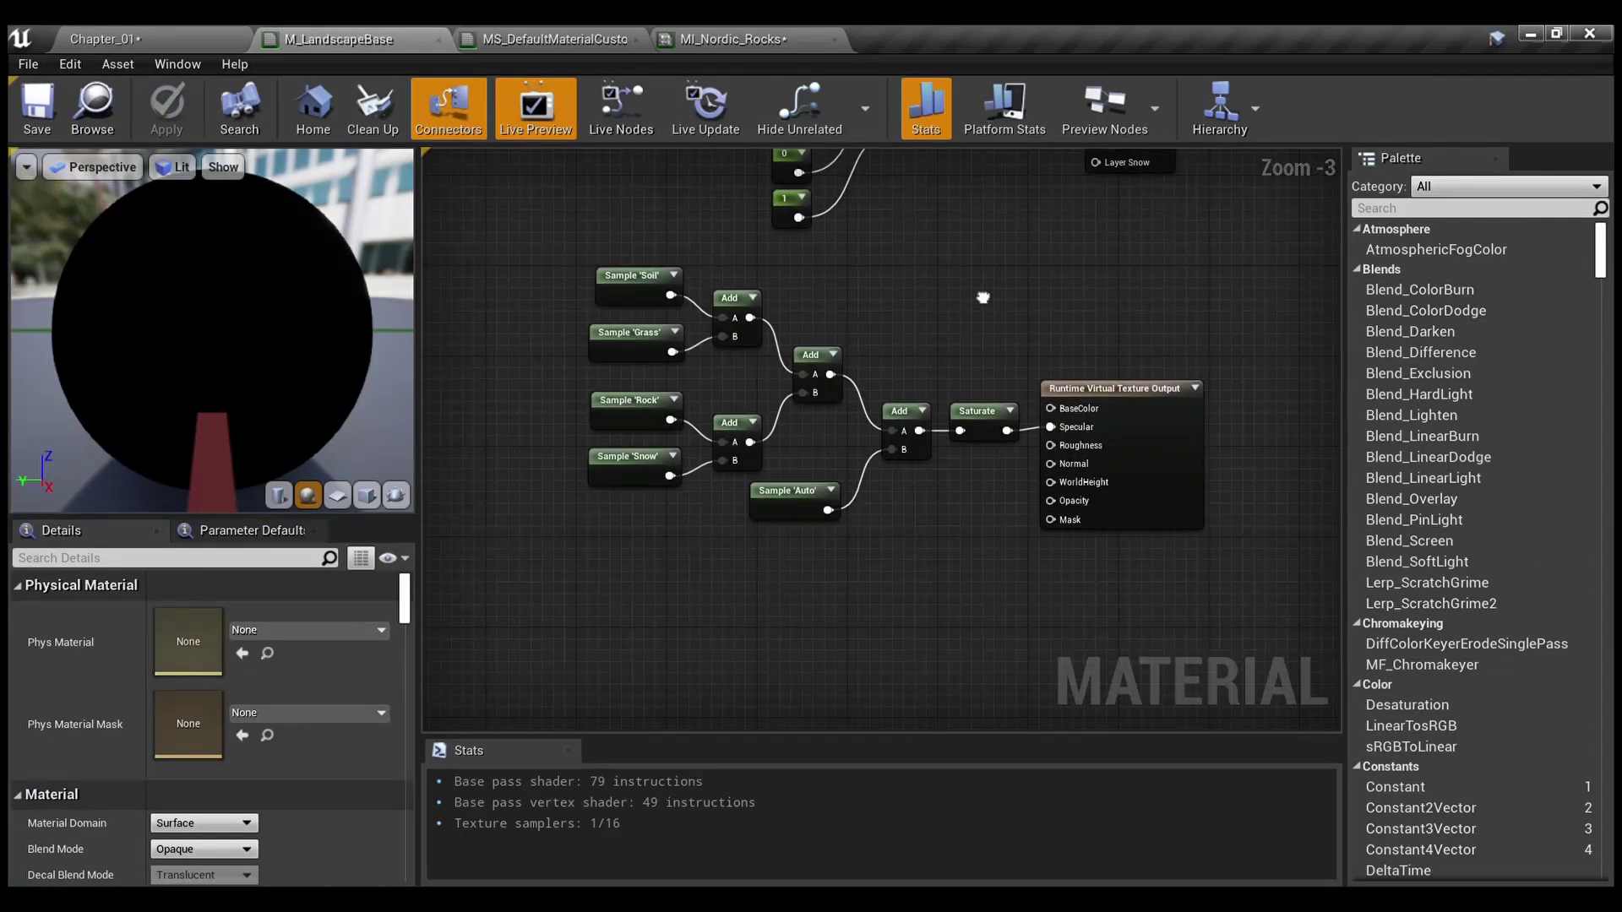
pyautogui.scroll(1, 983, 298)
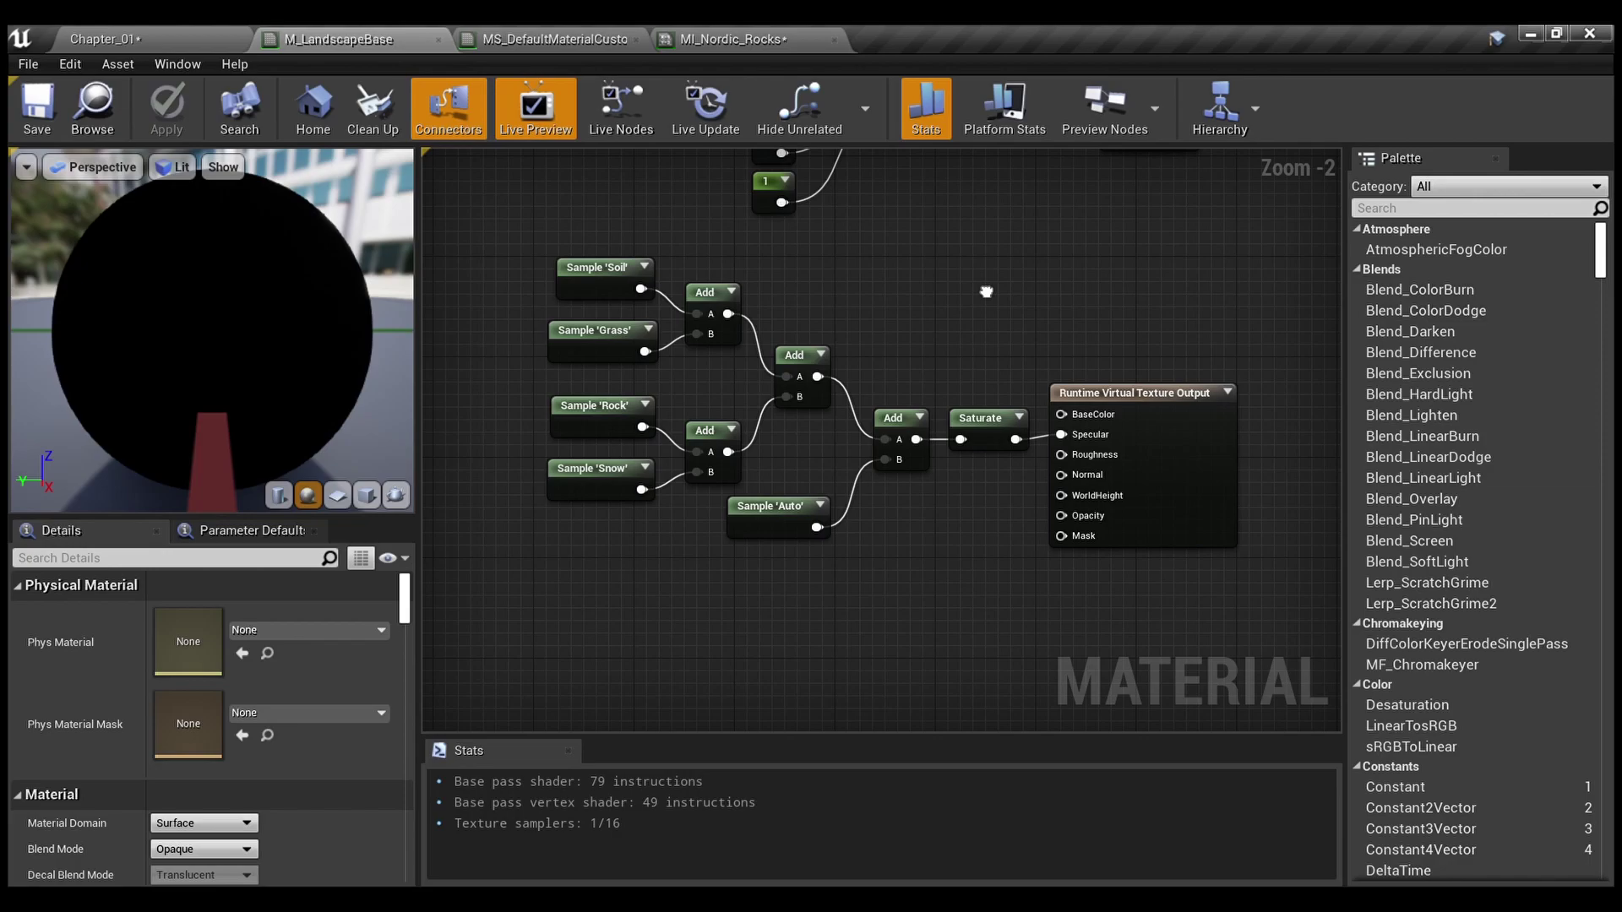
pyautogui.moveTo(986, 292); pyautogui.dragTo(899, 602, button='right')
pyautogui.moveTo(977, 275); pyautogui.dragTo(542, 911, button='right')
pyautogui.moveTo(881, 480); pyautogui.dragTo(749, 511, button='right')
pyautogui.moveTo(473, 456); pyautogui.dragTo(1621, 766, button='right')
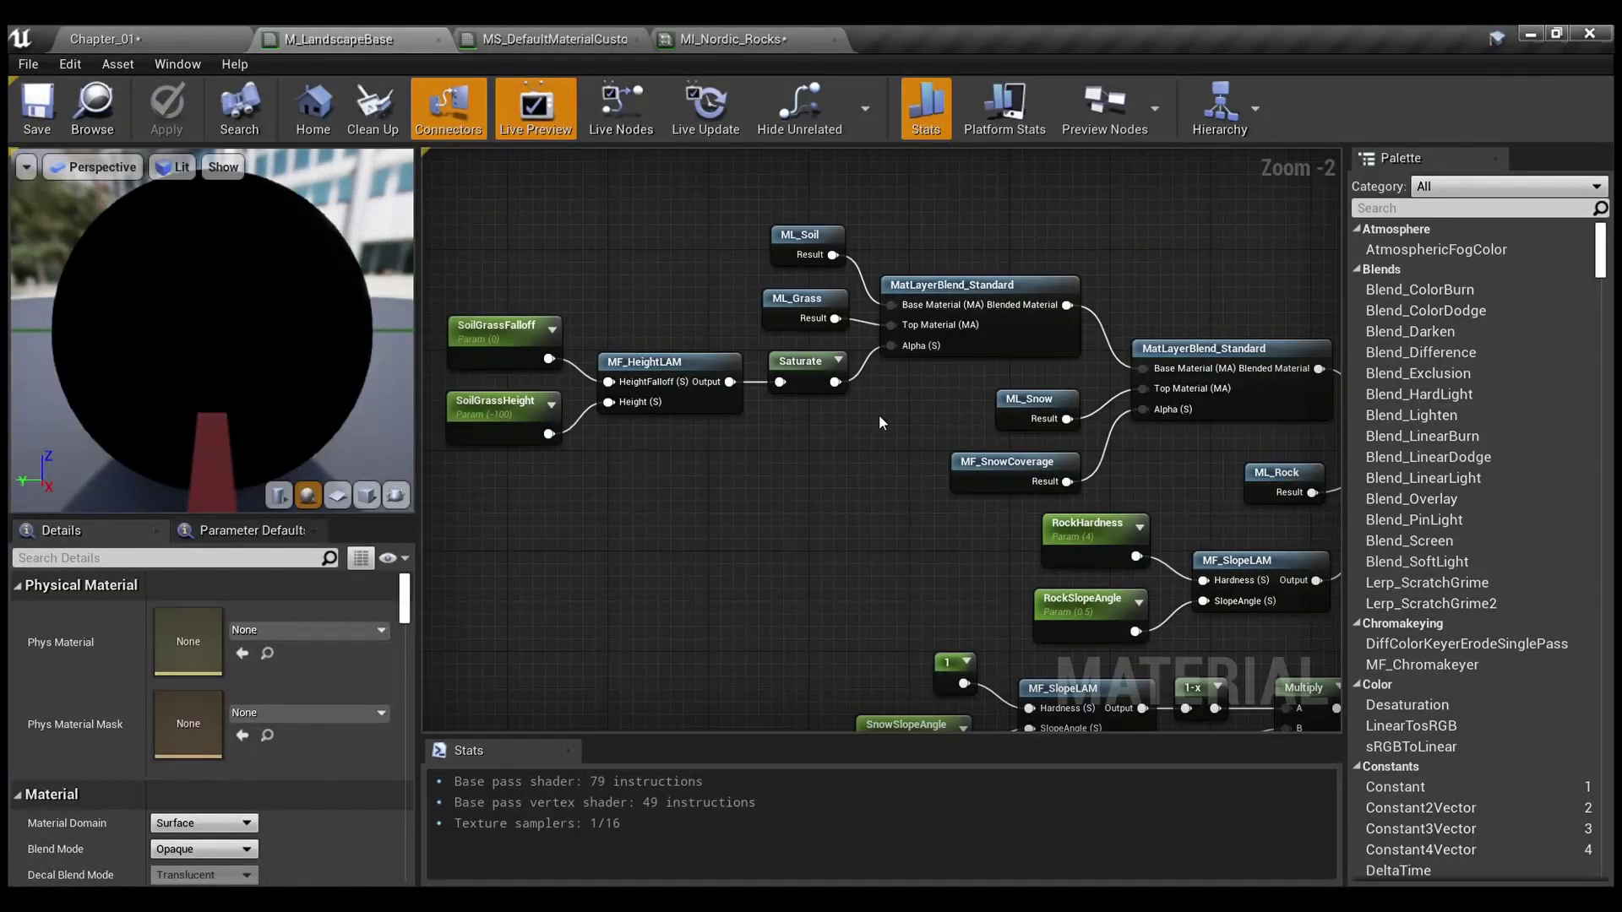
pyautogui.click(437, 40)
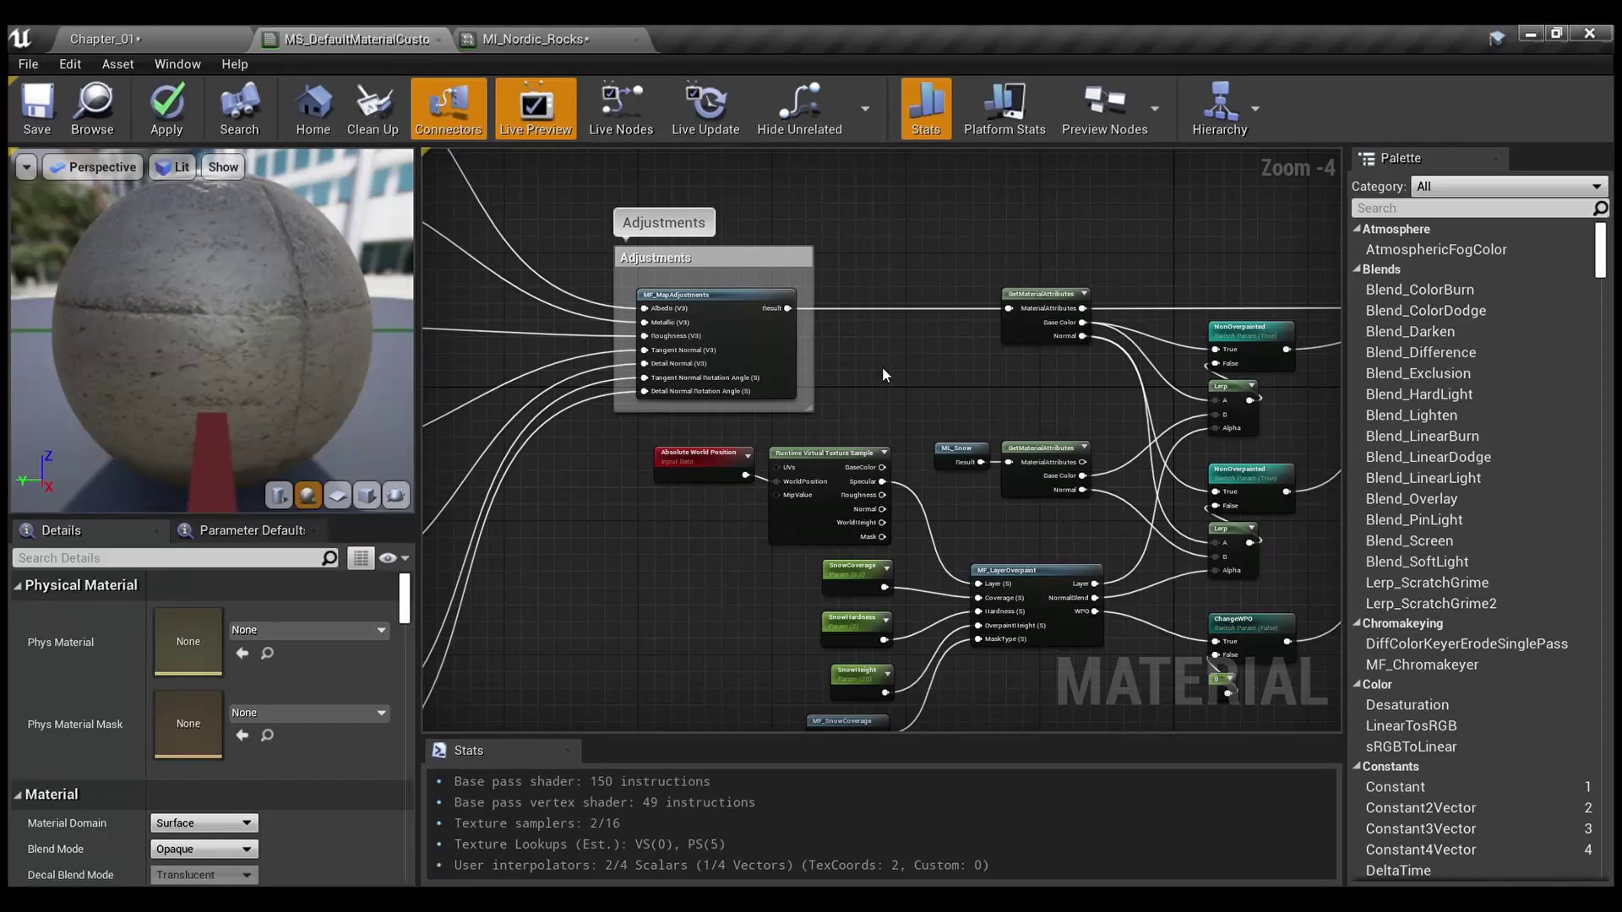
# Examine the Adjustments group in MS_DefaultMaterialCustom and the link from MF_MapAdjustments to GetMaterialAttributes
pyautogui.scroll(-1, 882, 367)
pyautogui.moveTo(890, 361); pyautogui.dragTo(809, 449, button='right')
pyautogui.scroll(3, 809, 449)
pyautogui.scroll(-2, 799, 437)
pyautogui.moveTo(740, 378); pyautogui.dragTo(863, 422, button='right')
pyautogui.scroll(2, 863, 423)
pyautogui.moveTo(951, 534); pyautogui.dragTo(881, 480, button='right')
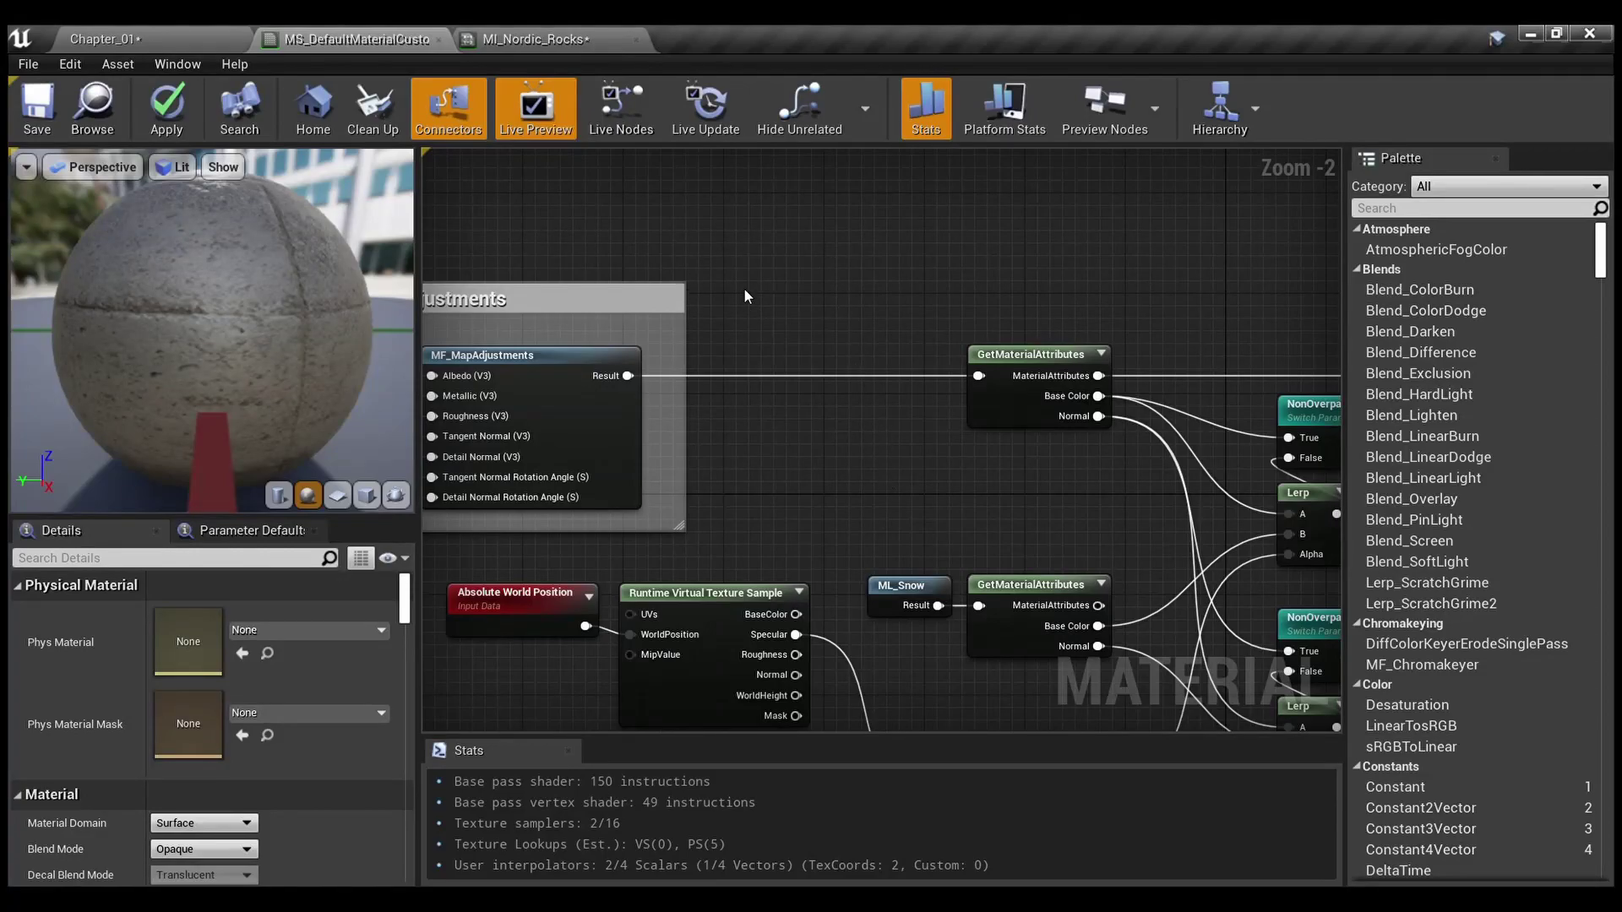
pyautogui.scroll(-4, 743, 287)
pyautogui.moveTo(498, 211); pyautogui.dragTo(471, 239, button='right')
pyautogui.moveTo(464, 240); pyautogui.dragTo(1024, 419)
pyautogui.scroll(4, 1078, 410)
pyautogui.moveTo(1089, 423); pyautogui.dragTo(945, 438, button='right')
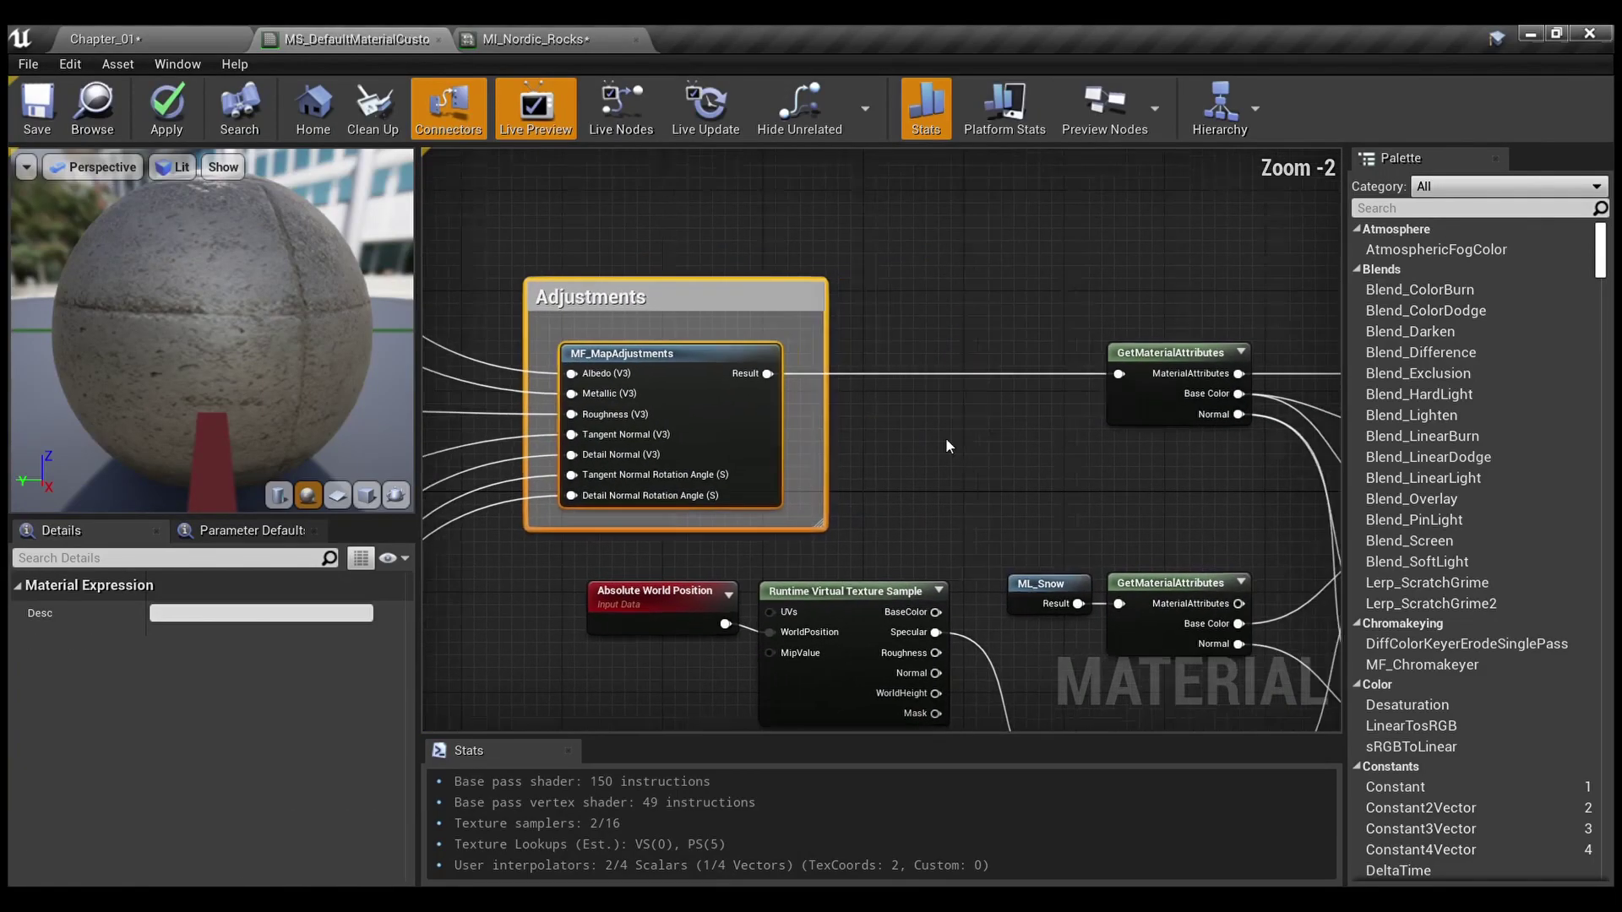
pyautogui.click(946, 437)
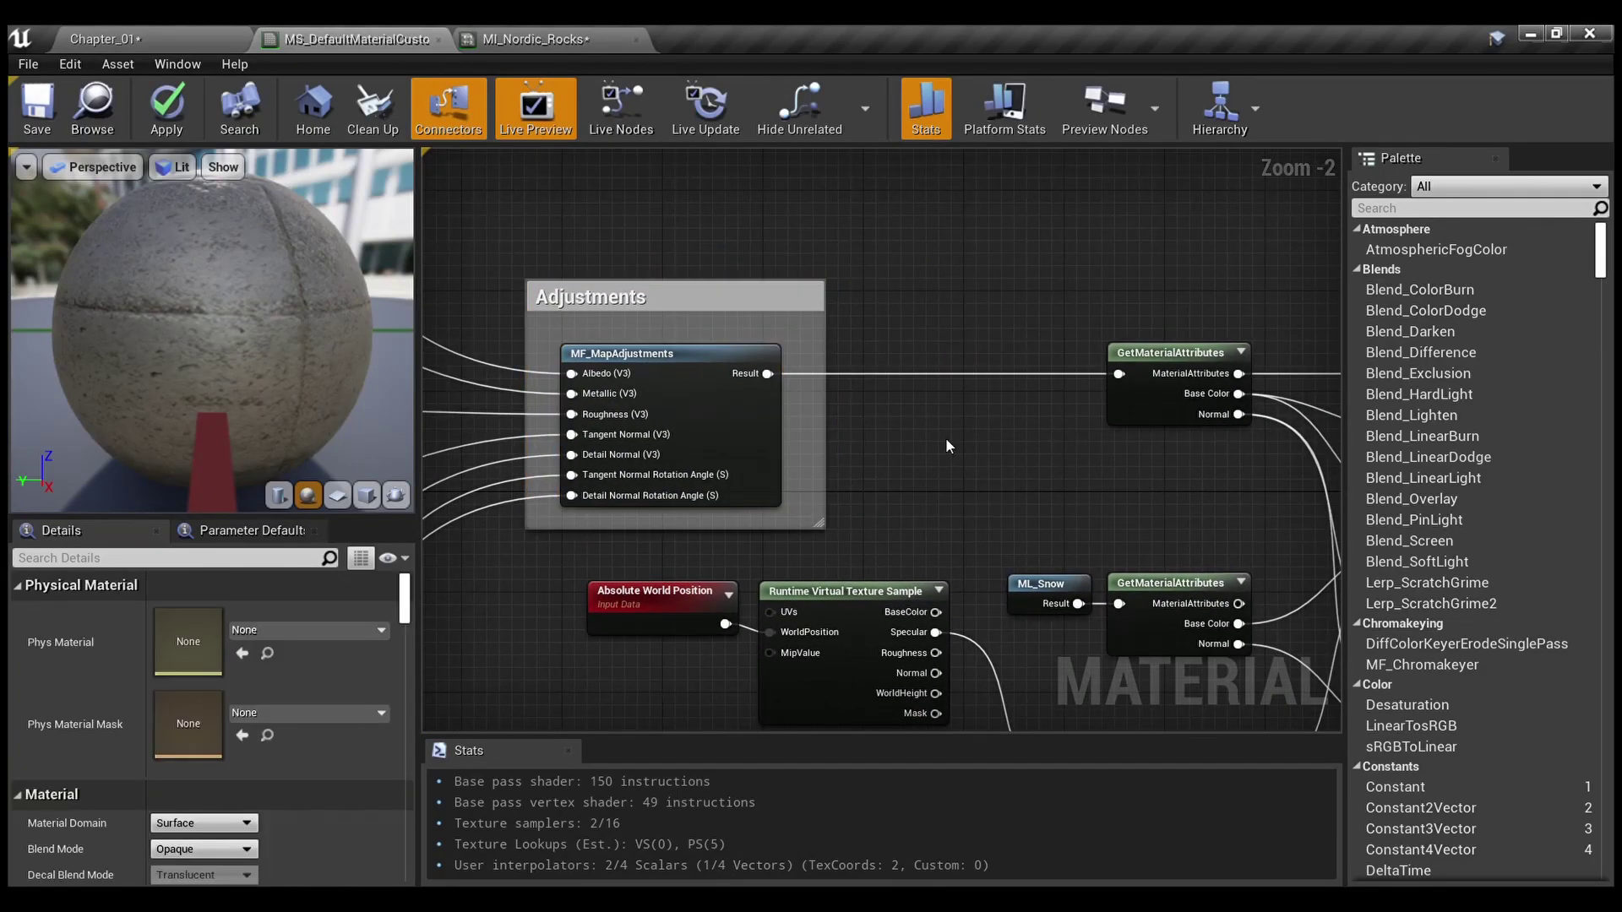
# Check the material's Use Material Attributes setting and the SetMaterialAttributes node feeding the final output
pyautogui.scroll(-5, 319, 724)
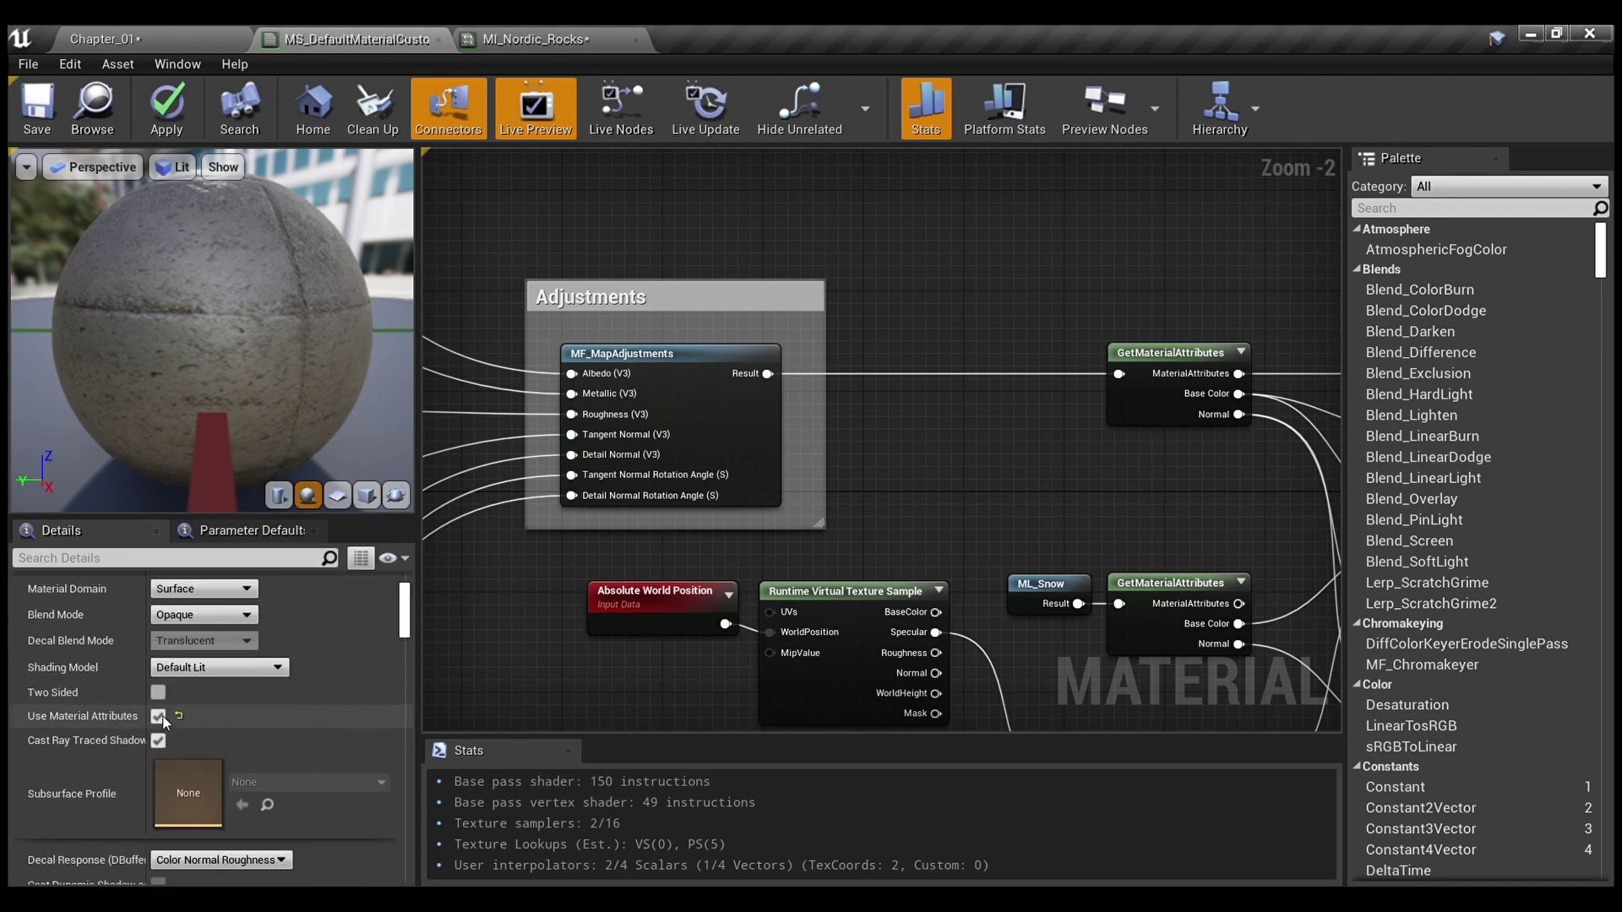
pyautogui.moveTo(973, 378); pyautogui.dragTo(688, 410, button='right')
pyautogui.scroll(1, 884, 404)
pyautogui.moveTo(782, 440); pyautogui.dragTo(597, 409, button='right')
pyautogui.scroll(-1, 597, 409)
pyautogui.moveTo(1112, 355); pyautogui.dragTo(819, 388, button='right')
pyautogui.scroll(2, 886, 351)
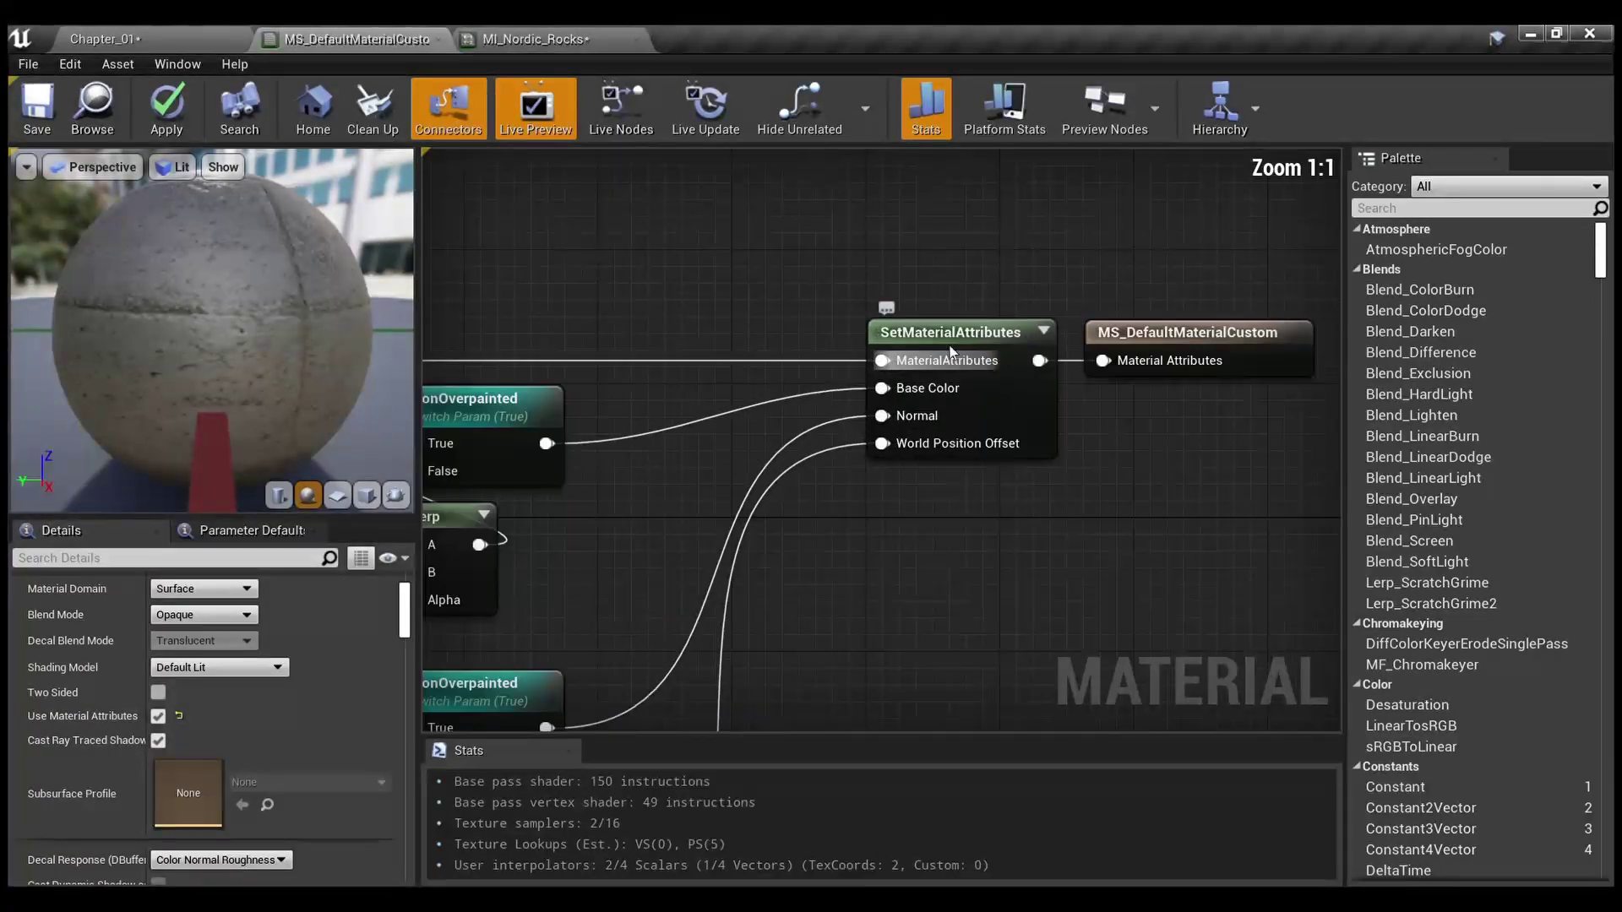
pyautogui.scroll(-2, 751, 439)
pyautogui.moveTo(748, 437); pyautogui.dragTo(1005, 429, button='right')
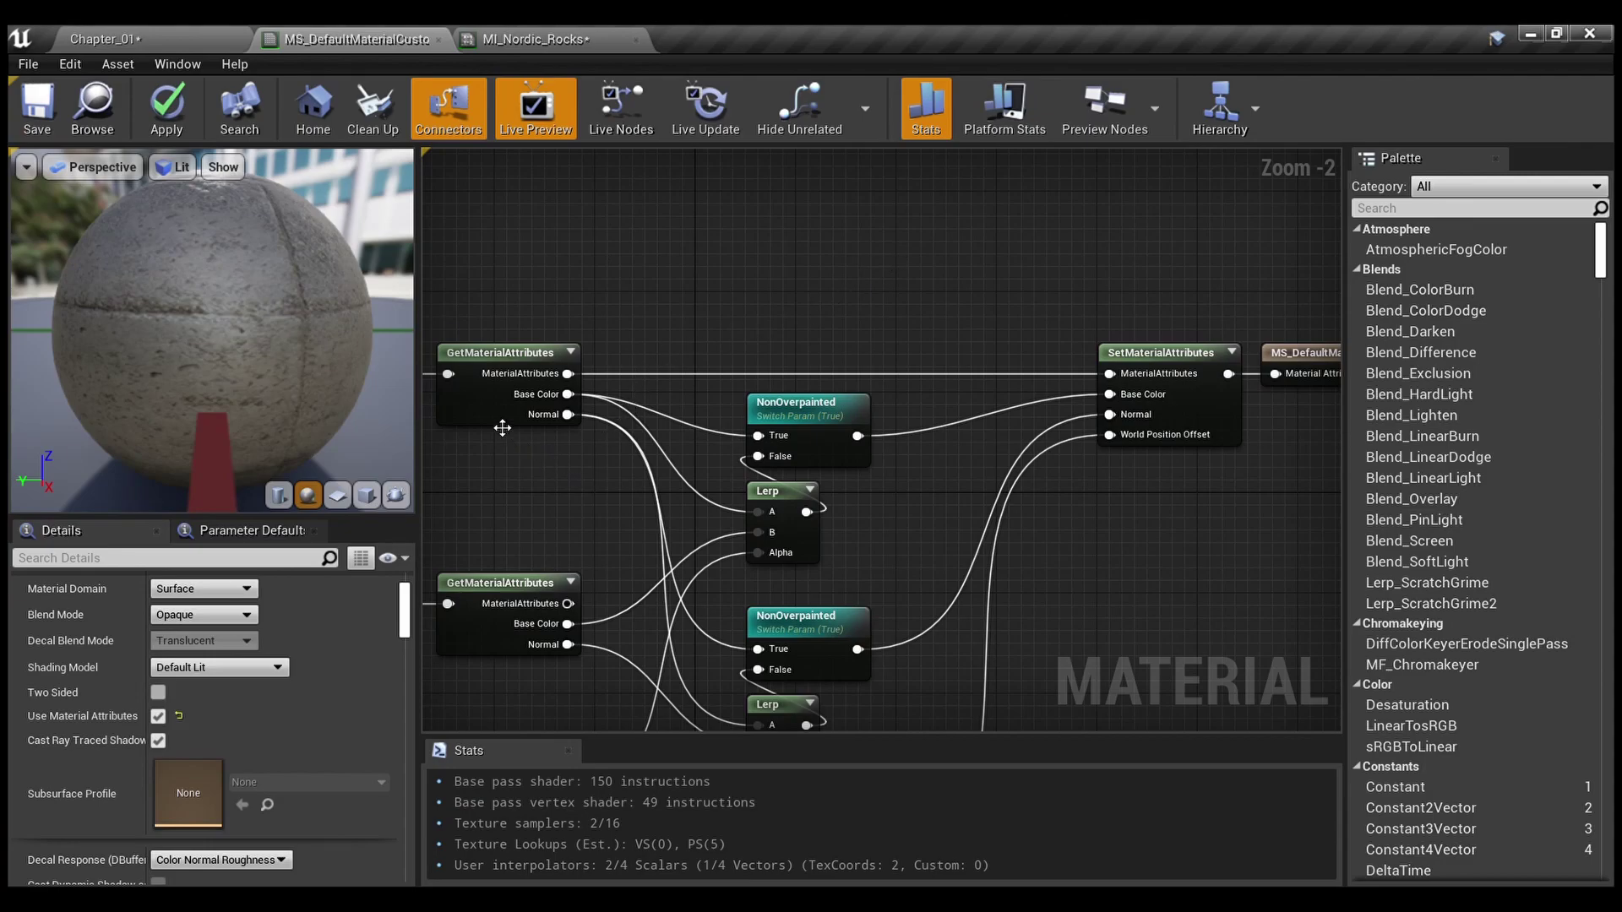
# Inspect the attribute types of the upper GetMaterialAttributes node and trace its outputs alongside those of ML_Snow
pyautogui.scroll(2, 503, 428)
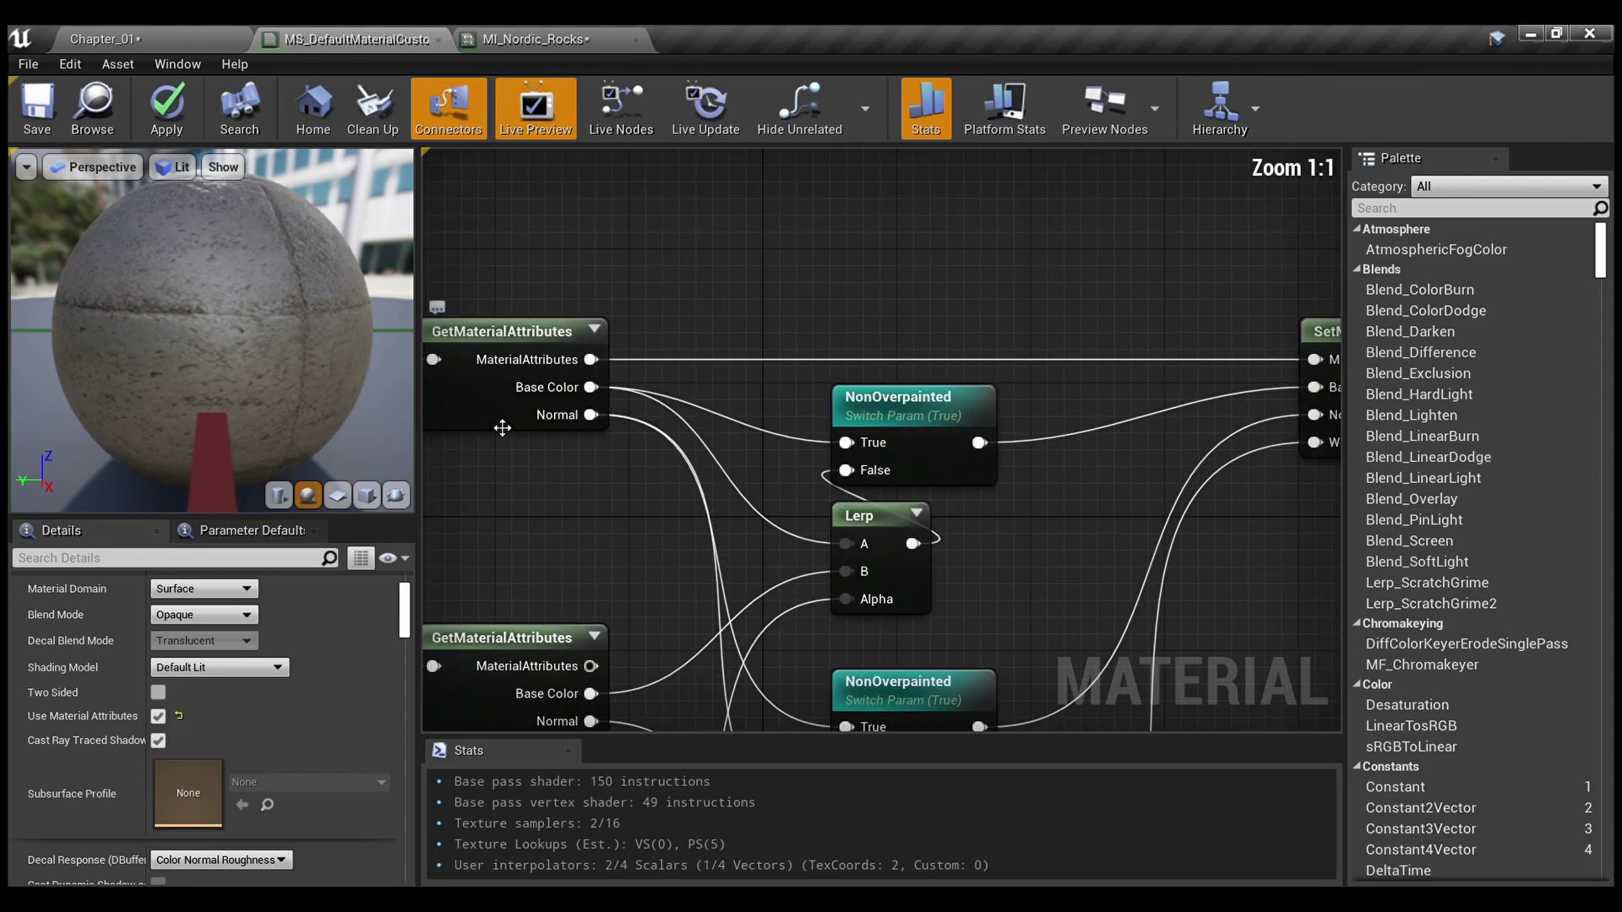
pyautogui.click(493, 418)
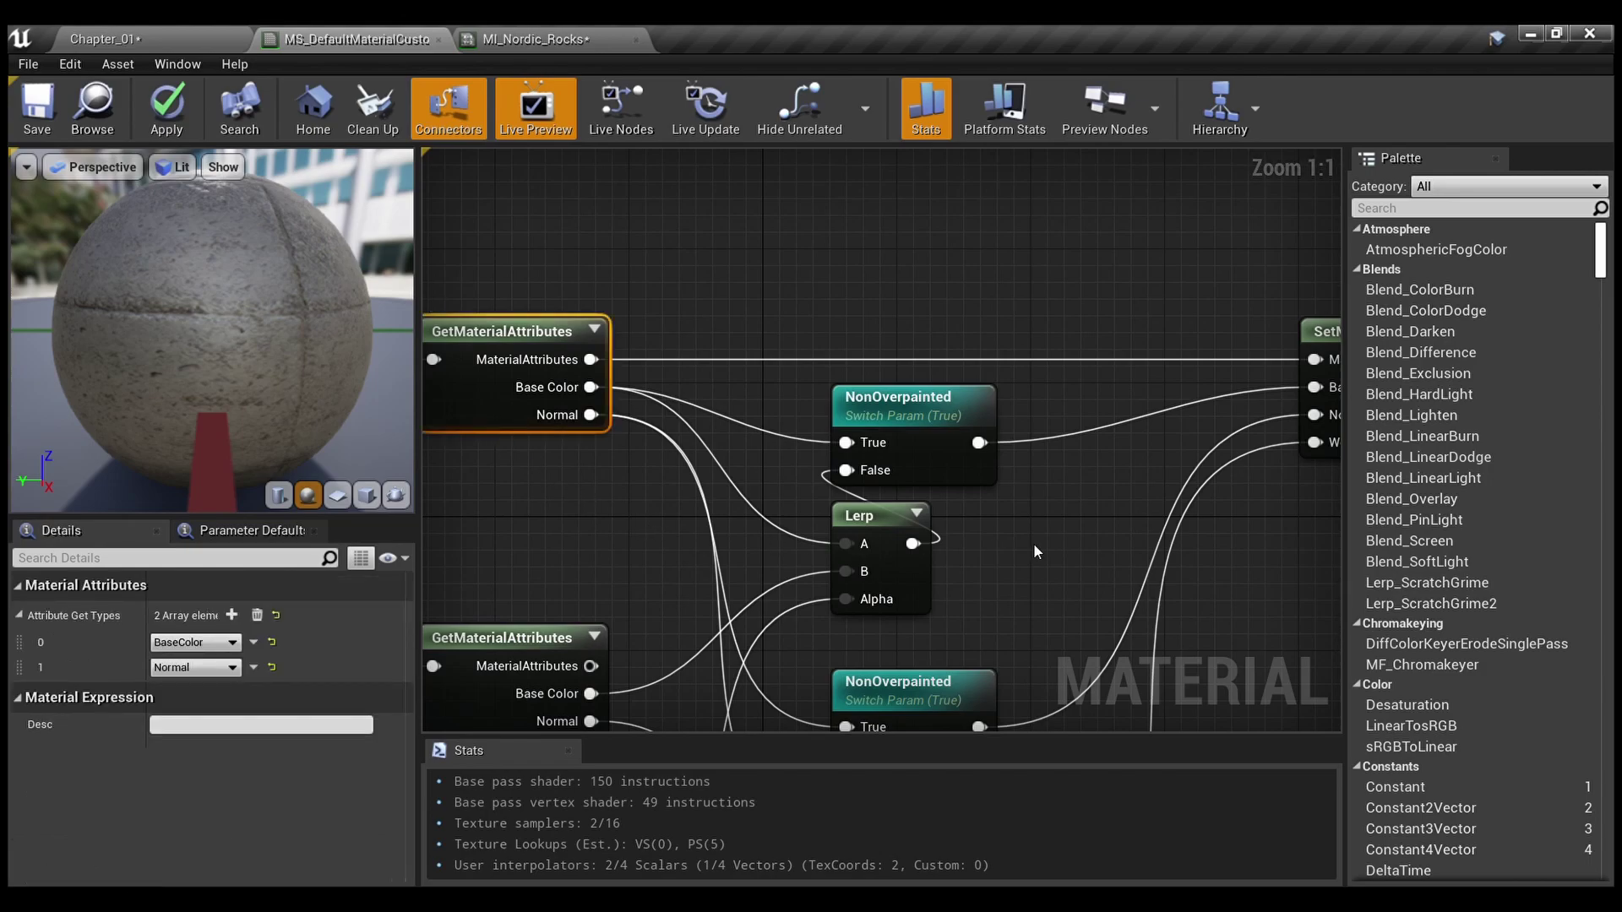
pyautogui.scroll(-2, 1032, 544)
pyautogui.moveTo(959, 339); pyautogui.dragTo(903, 490, button='right')
pyautogui.moveTo(973, 449); pyautogui.dragTo(914, 360, button='right')
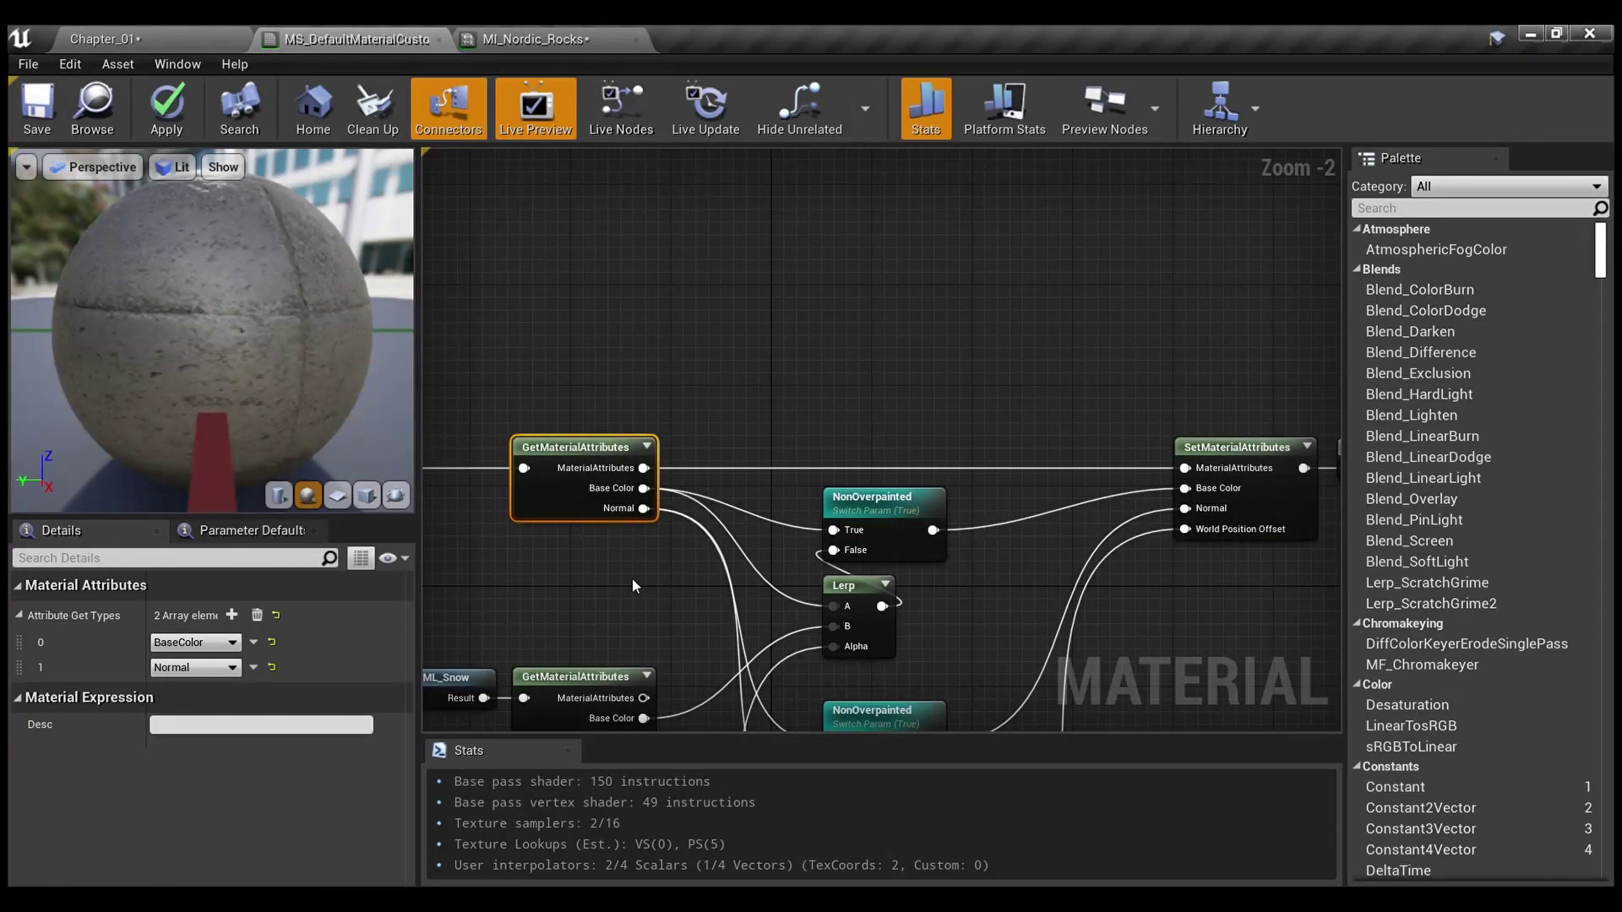
pyautogui.moveTo(1124, 645); pyautogui.dragTo(1400, 418, button='right')
pyautogui.scroll(-1, 828, 493)
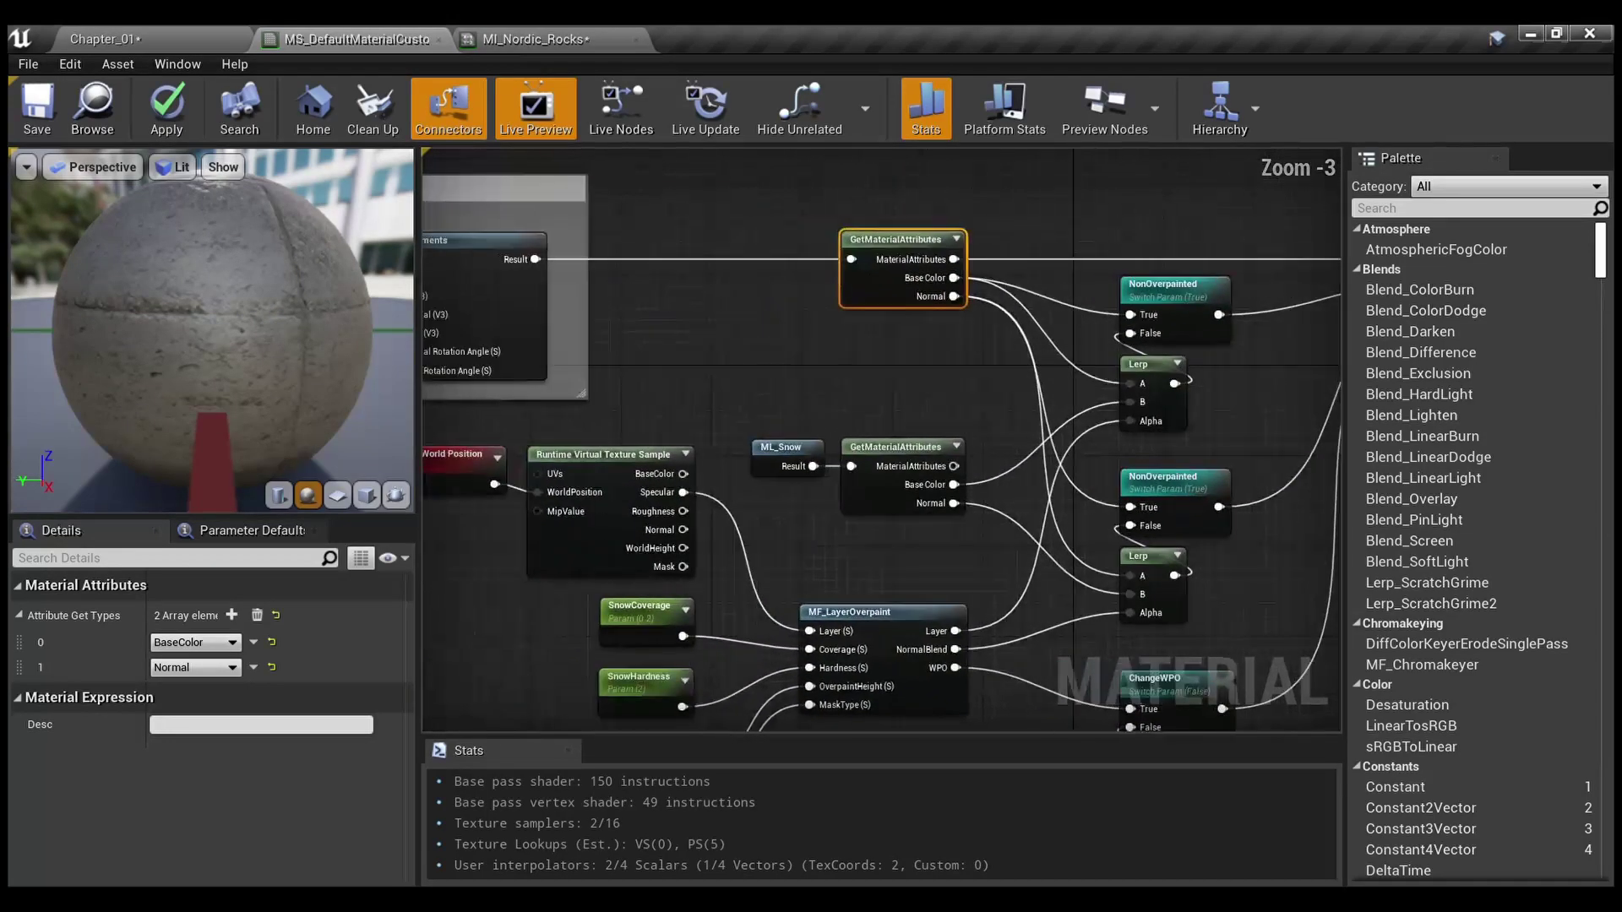
pyautogui.moveTo(849, 380); pyautogui.dragTo(681, 432, button='right')
pyautogui.scroll(1, 773, 410)
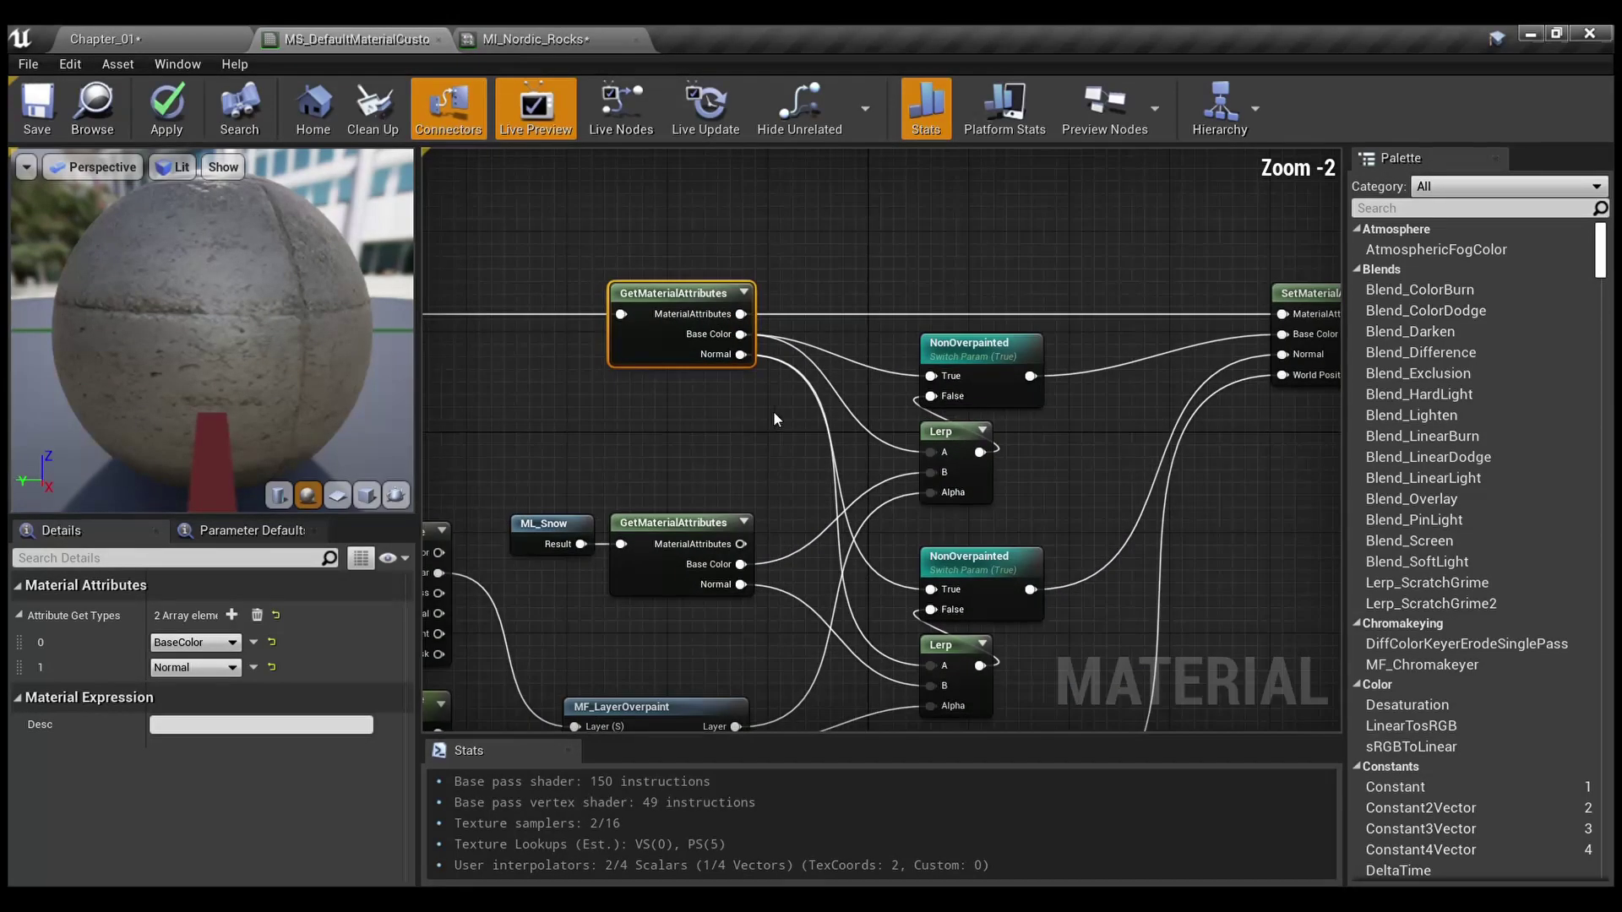
# Inspect the upper NonOverpainted switch parameter and the Lerp connected to its False input
pyautogui.scroll(2, 996, 377)
pyautogui.click(997, 377)
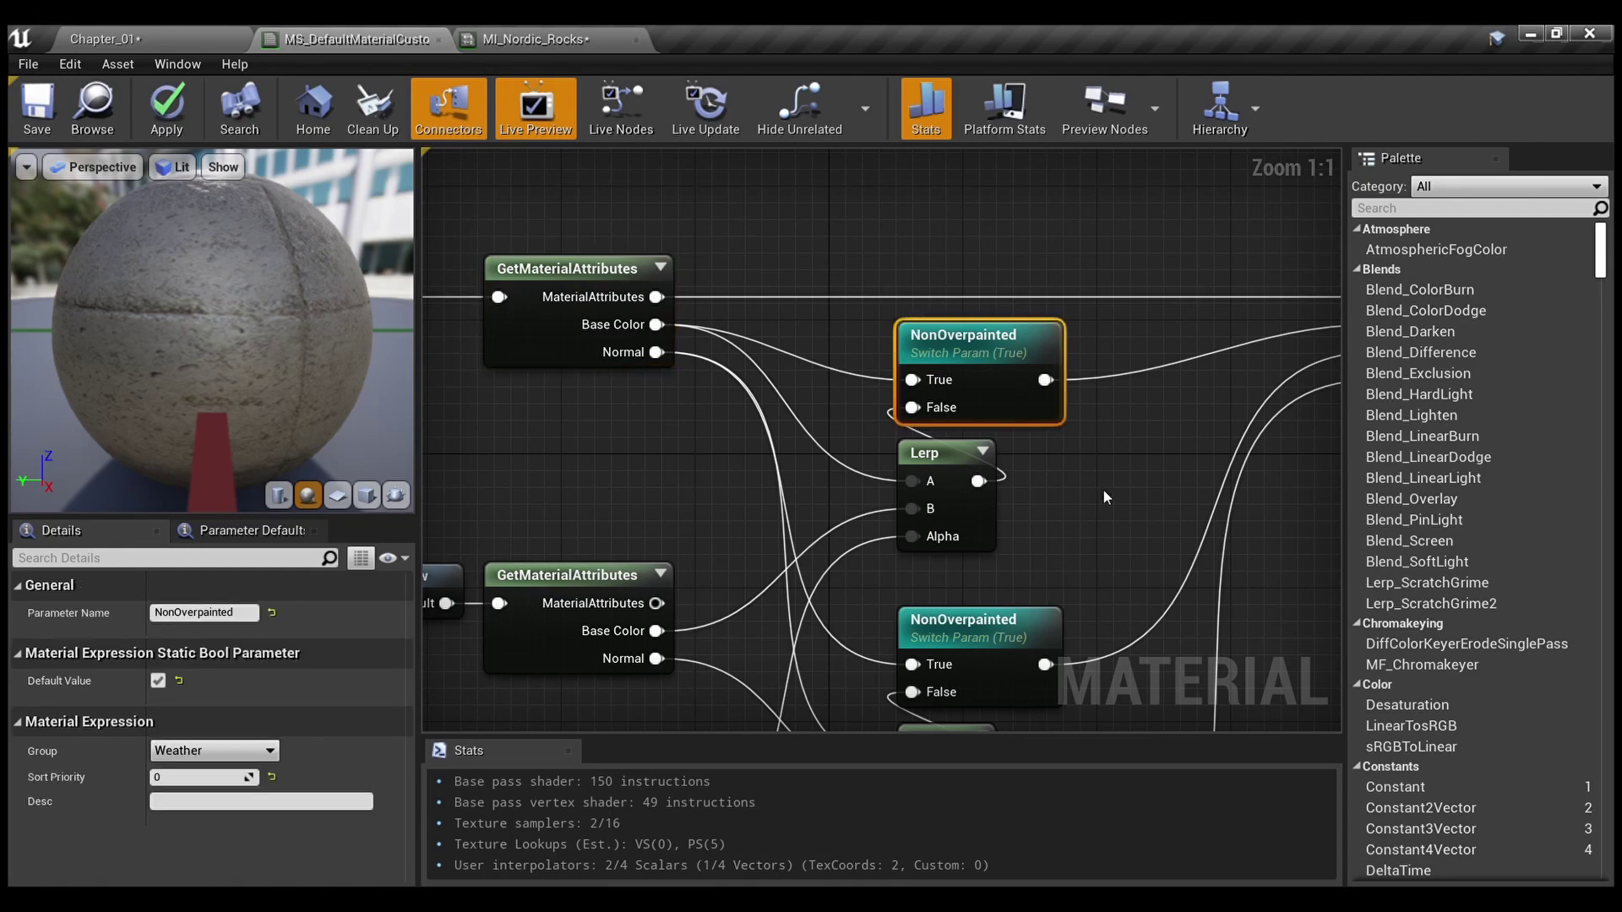
pyautogui.scroll(-1, 1104, 490)
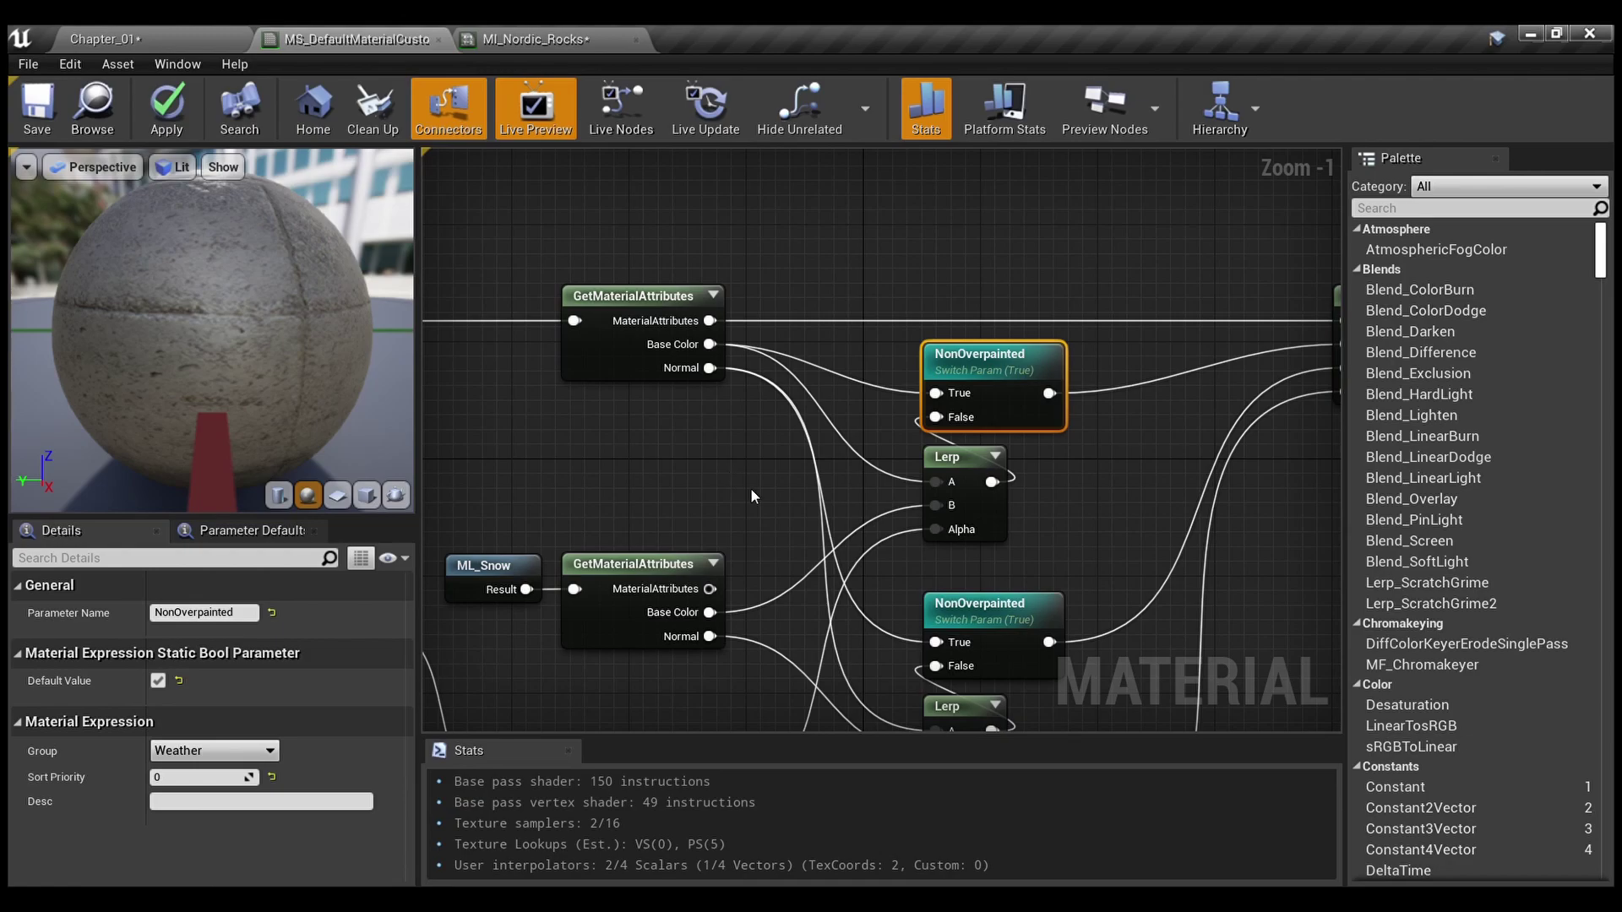
# Survey the snow-covered landscape, cliff and rock meshes in the Chapter_01 level
pyautogui.click(161, 38)
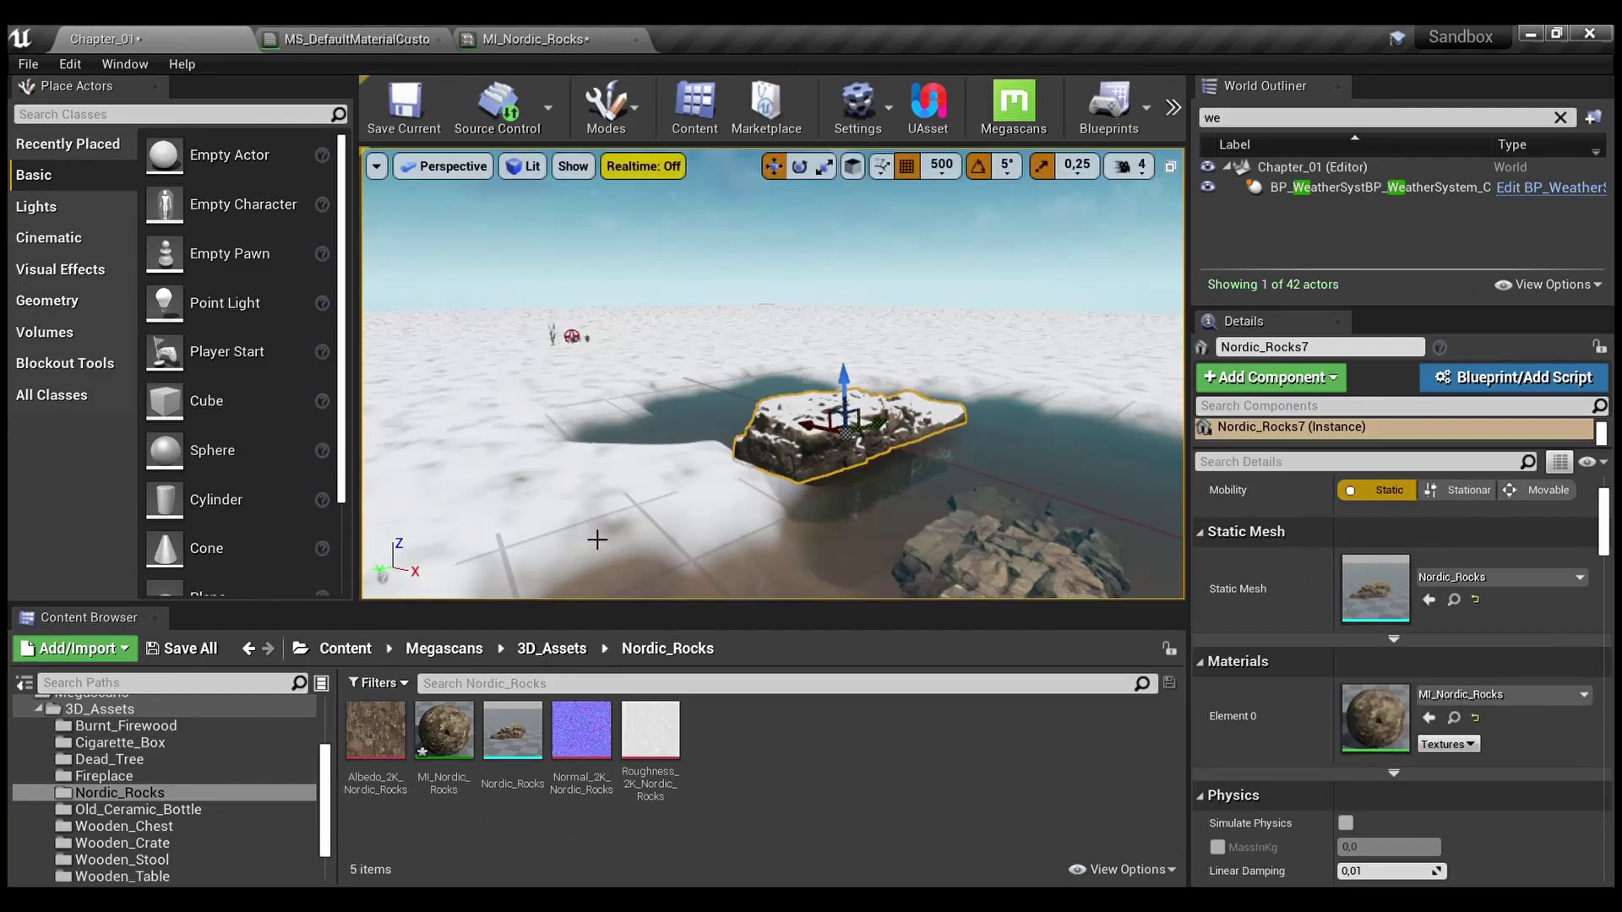
pyautogui.scroll(-2, 862, 459)
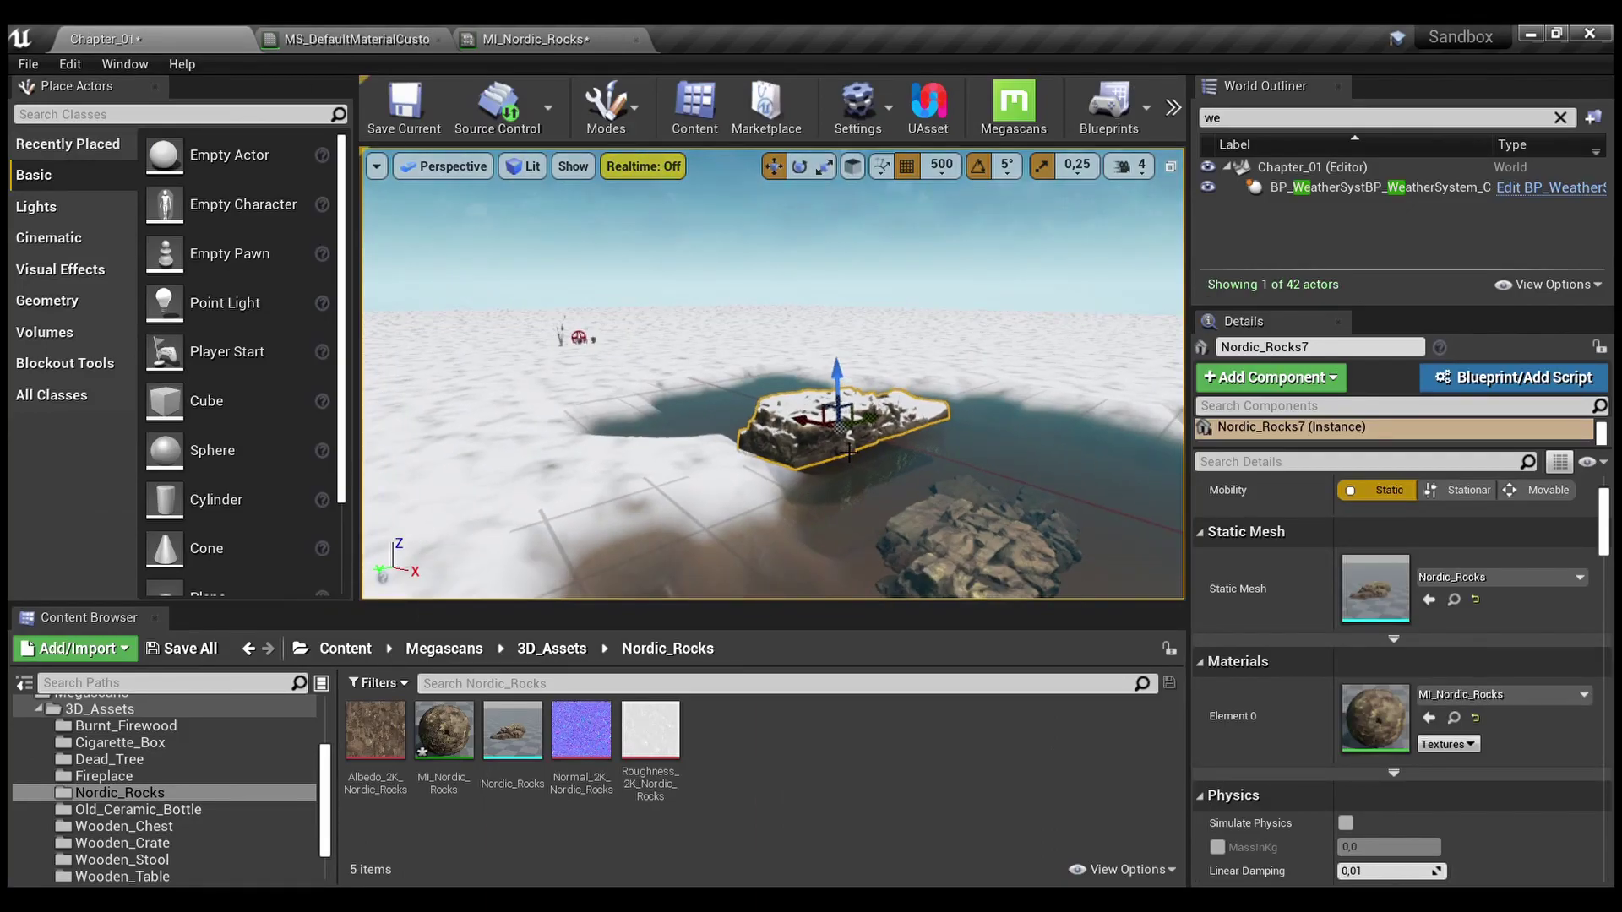
pyautogui.press('s')
pyautogui.press('a')
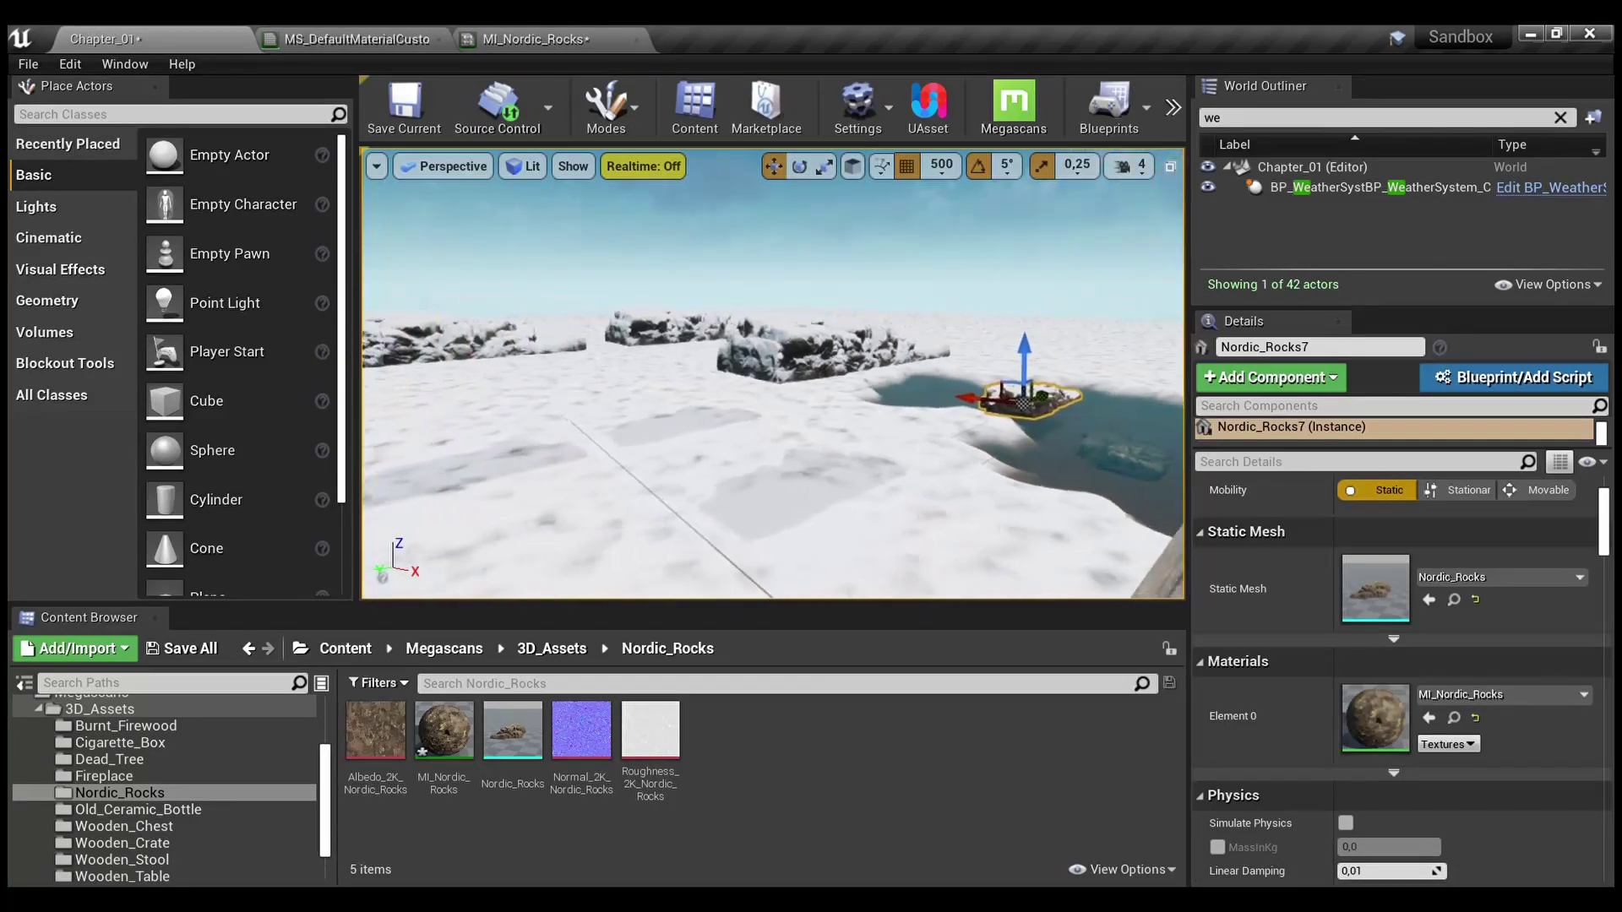
pyautogui.press('a')
pyautogui.press('s')
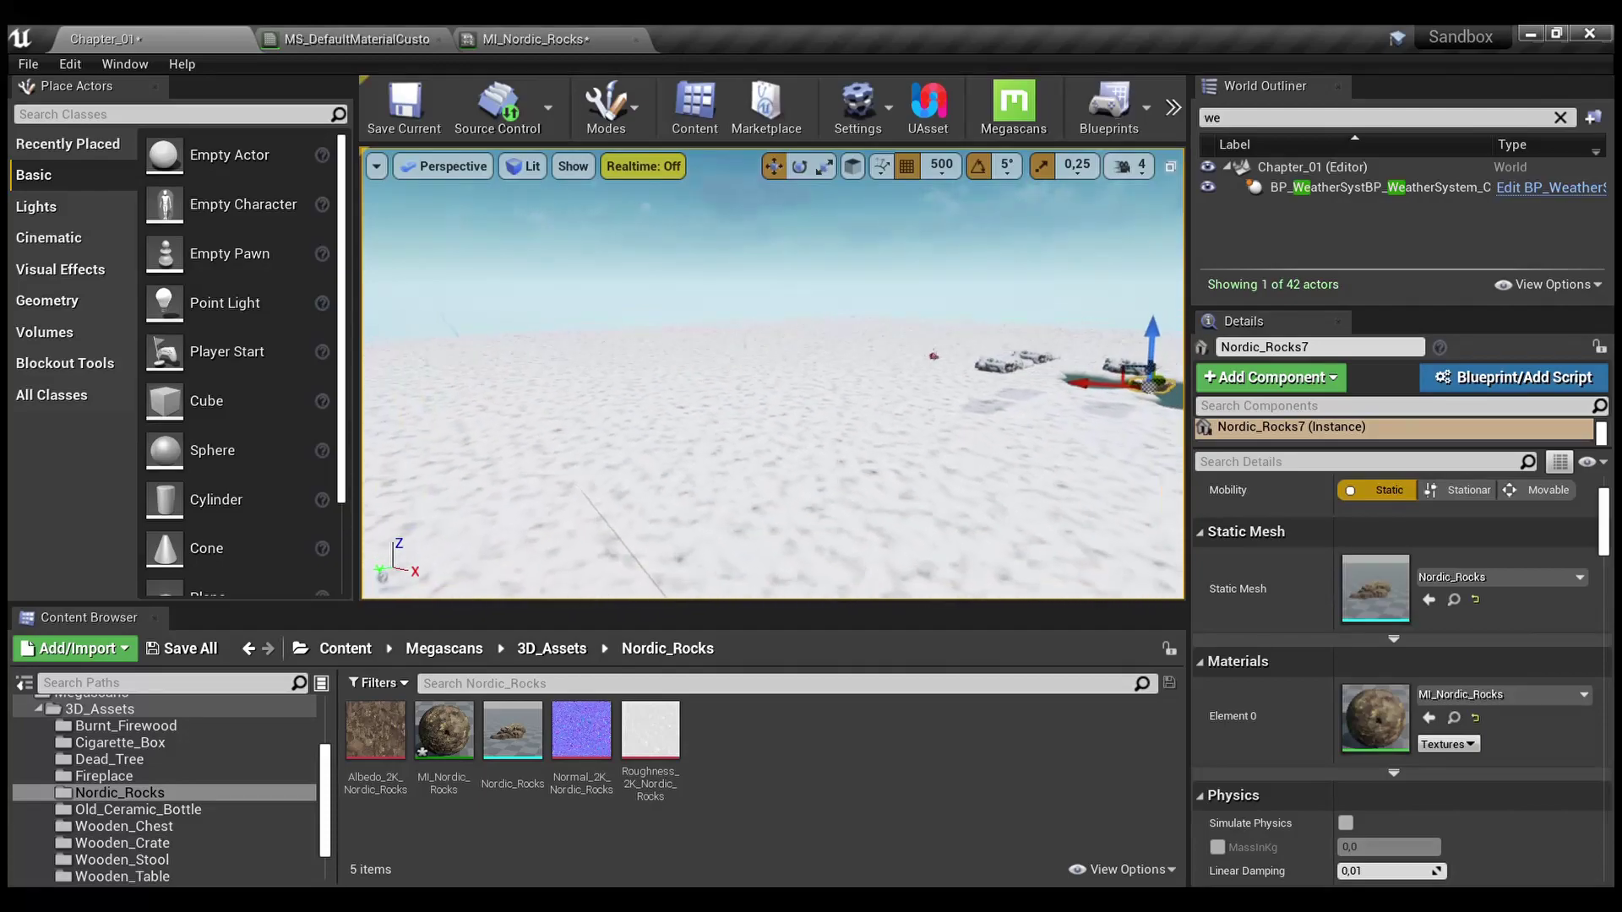
pyautogui.press('s')
pyautogui.press('a')
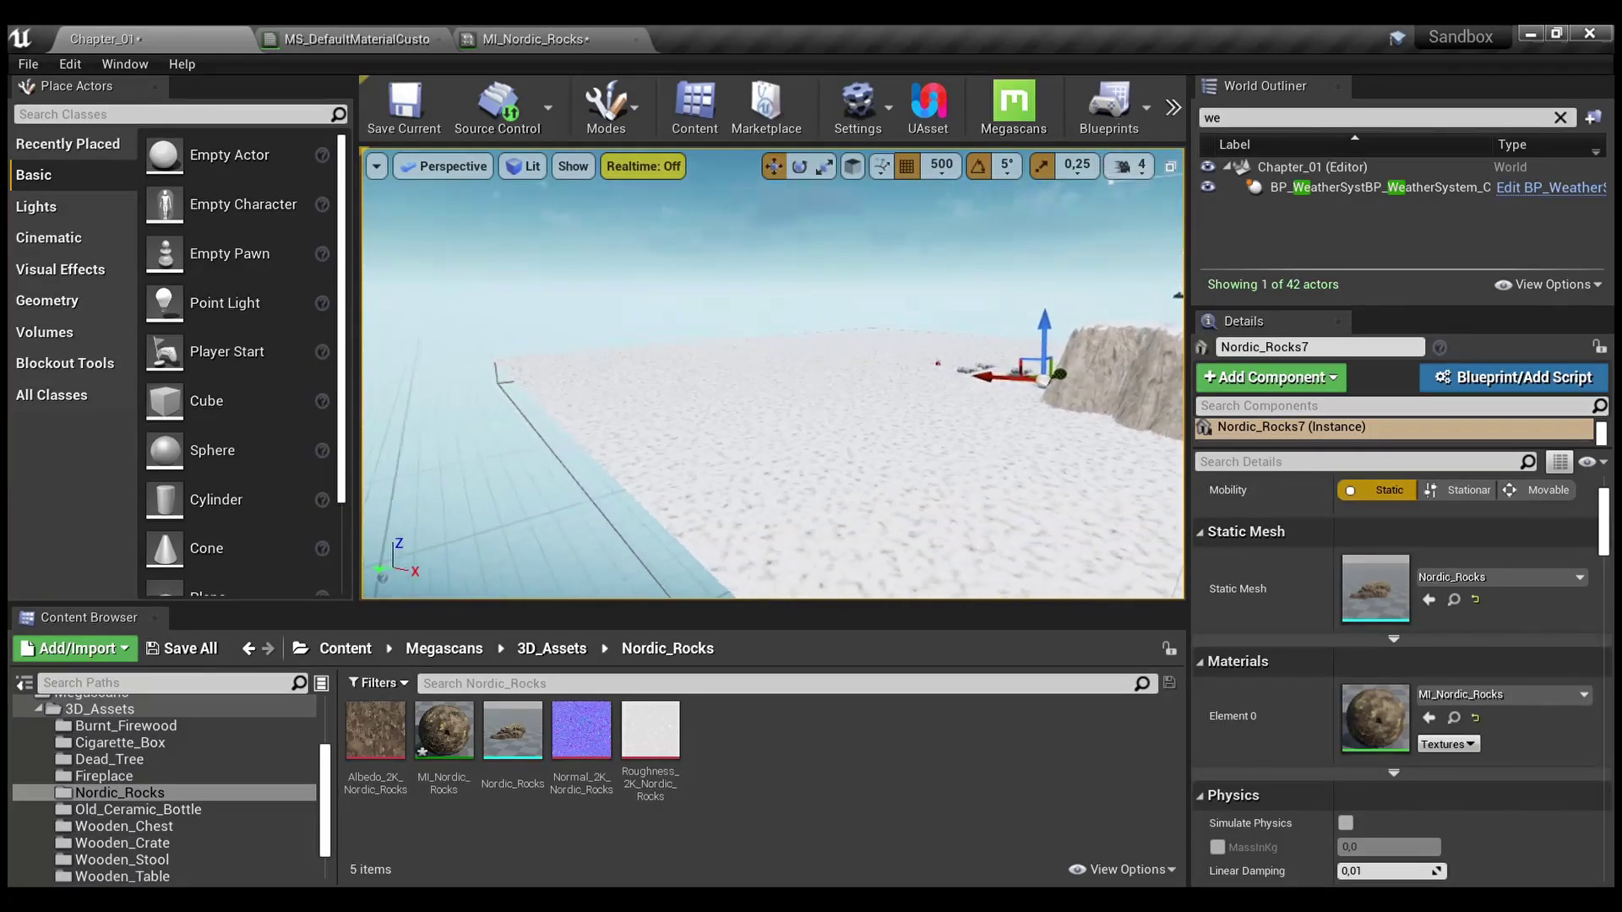
pyautogui.press('d')
pyautogui.press('w')
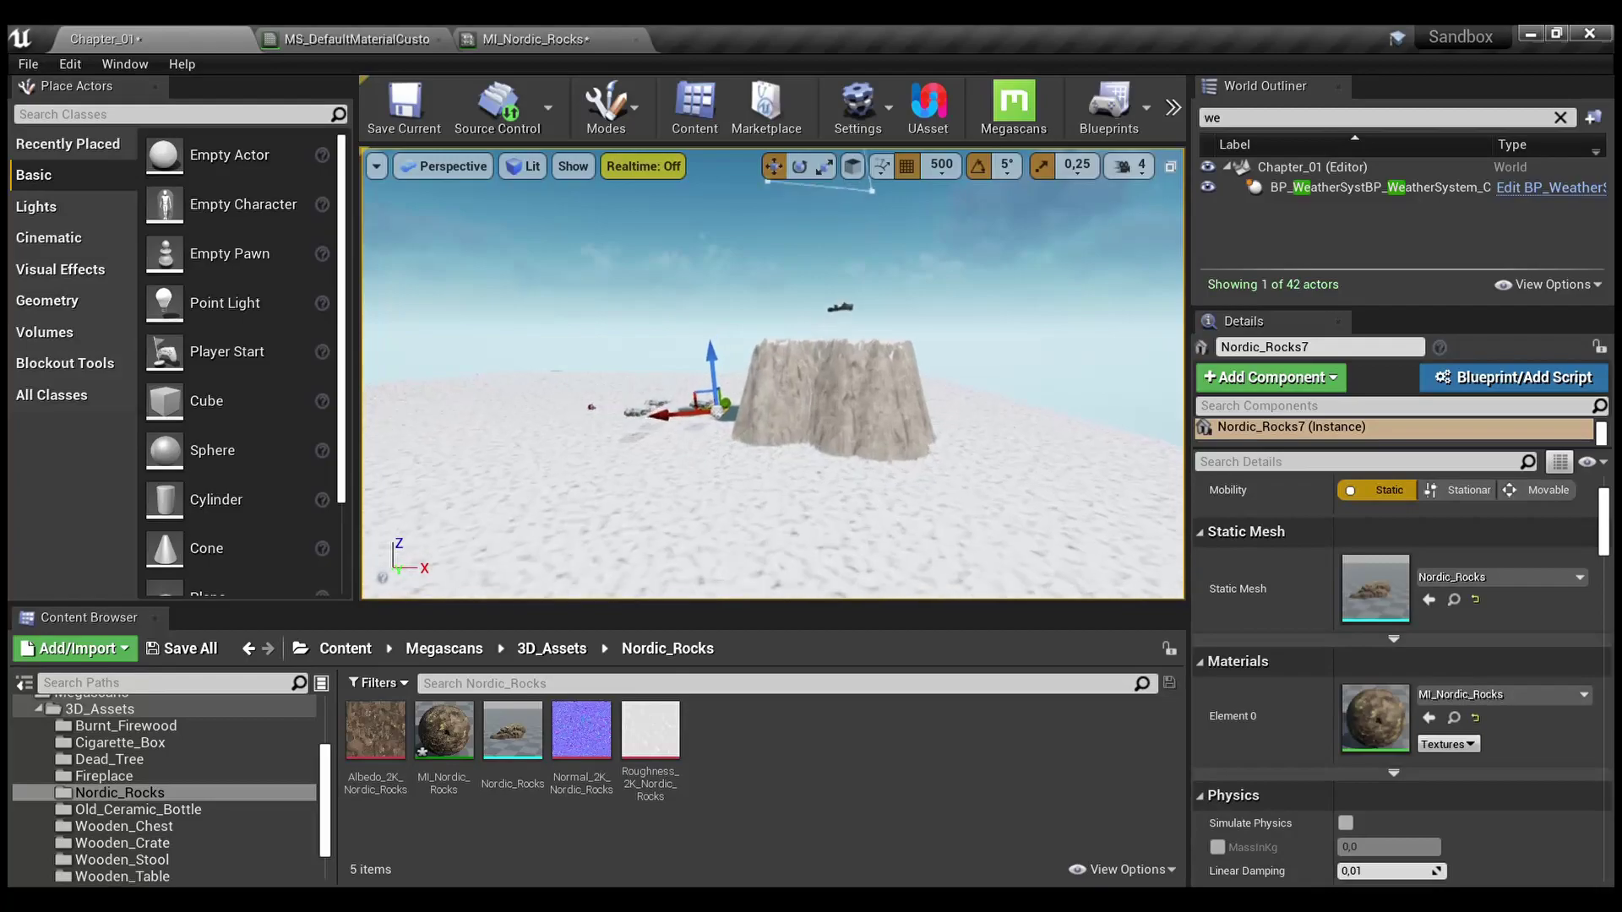
# Select the wooden table in the level and open its MI_Wooden_Table material instance
pyautogui.press('w')
pyautogui.moveTo(773, 374)
pyautogui.mouseDown(button='right')
pyautogui.moveTo(765, 397)
pyautogui.moveTo(541, 414)
pyautogui.moveTo(515, 376)
pyautogui.moveTo(853, 338)
pyautogui.moveTo(473, 389)
pyautogui.moveTo(710, 499)
pyautogui.moveTo(786, 414)
pyautogui.moveTo(786, 347)
pyautogui.mouseUp(button='right')
pyautogui.press('w')
pyautogui.press('s')
pyautogui.press('w')
pyautogui.press('s')
pyautogui.moveTo(849, 454)
pyautogui.mouseDown(button='right')
pyautogui.moveTo(743, 452)
pyautogui.moveTo(832, 473)
pyautogui.moveTo(841, 454)
pyautogui.mouseUp(button='right')
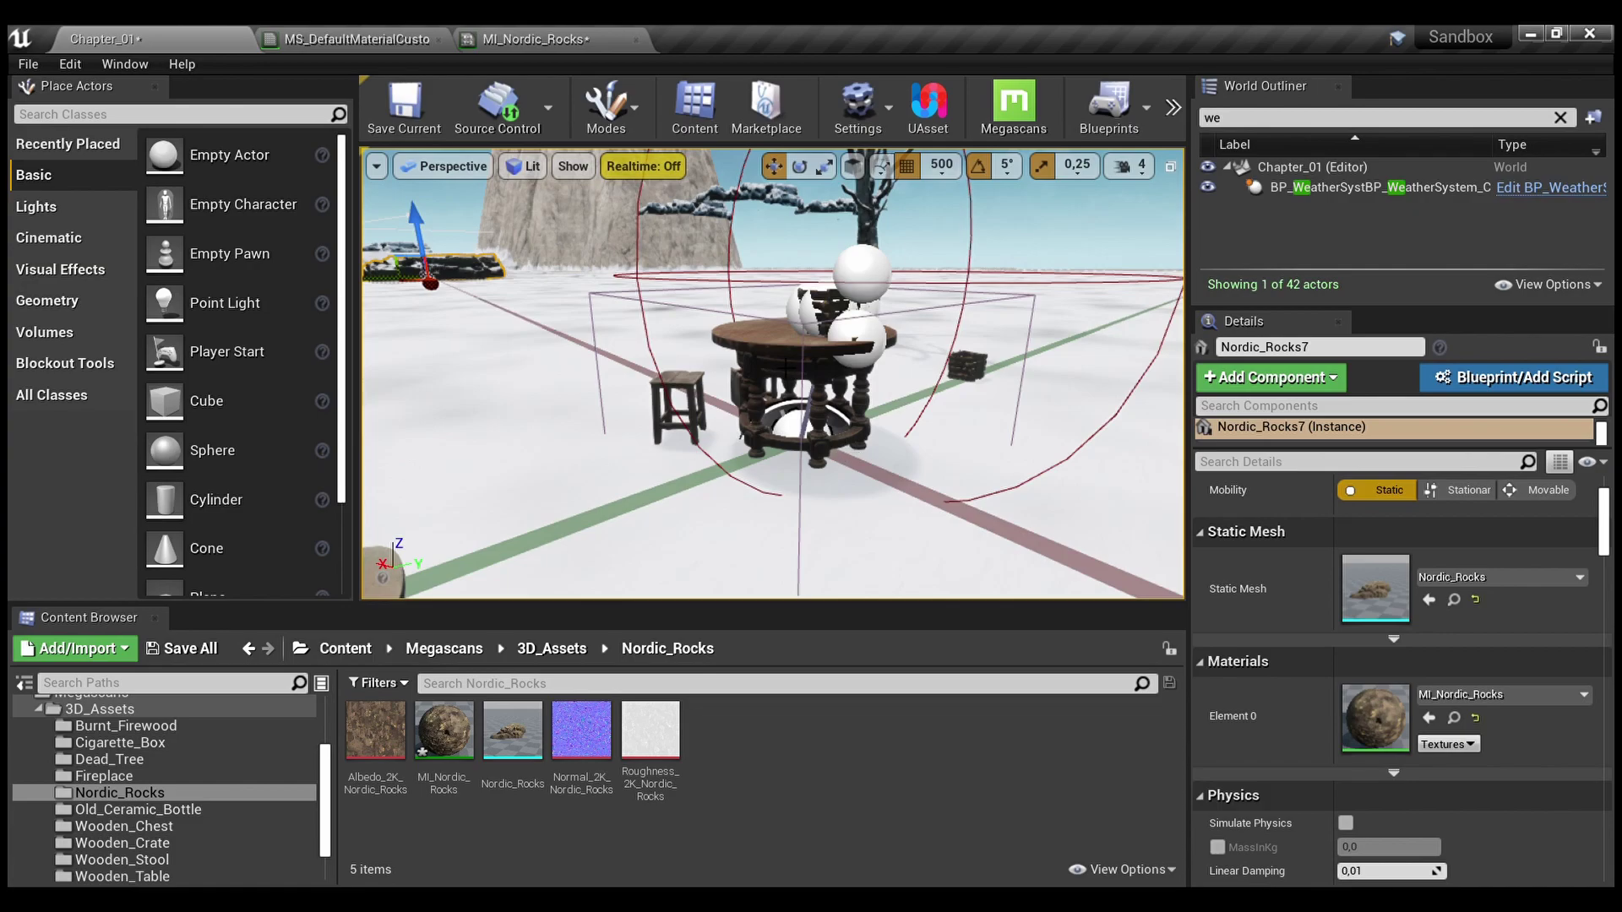
pyautogui.click(802, 371)
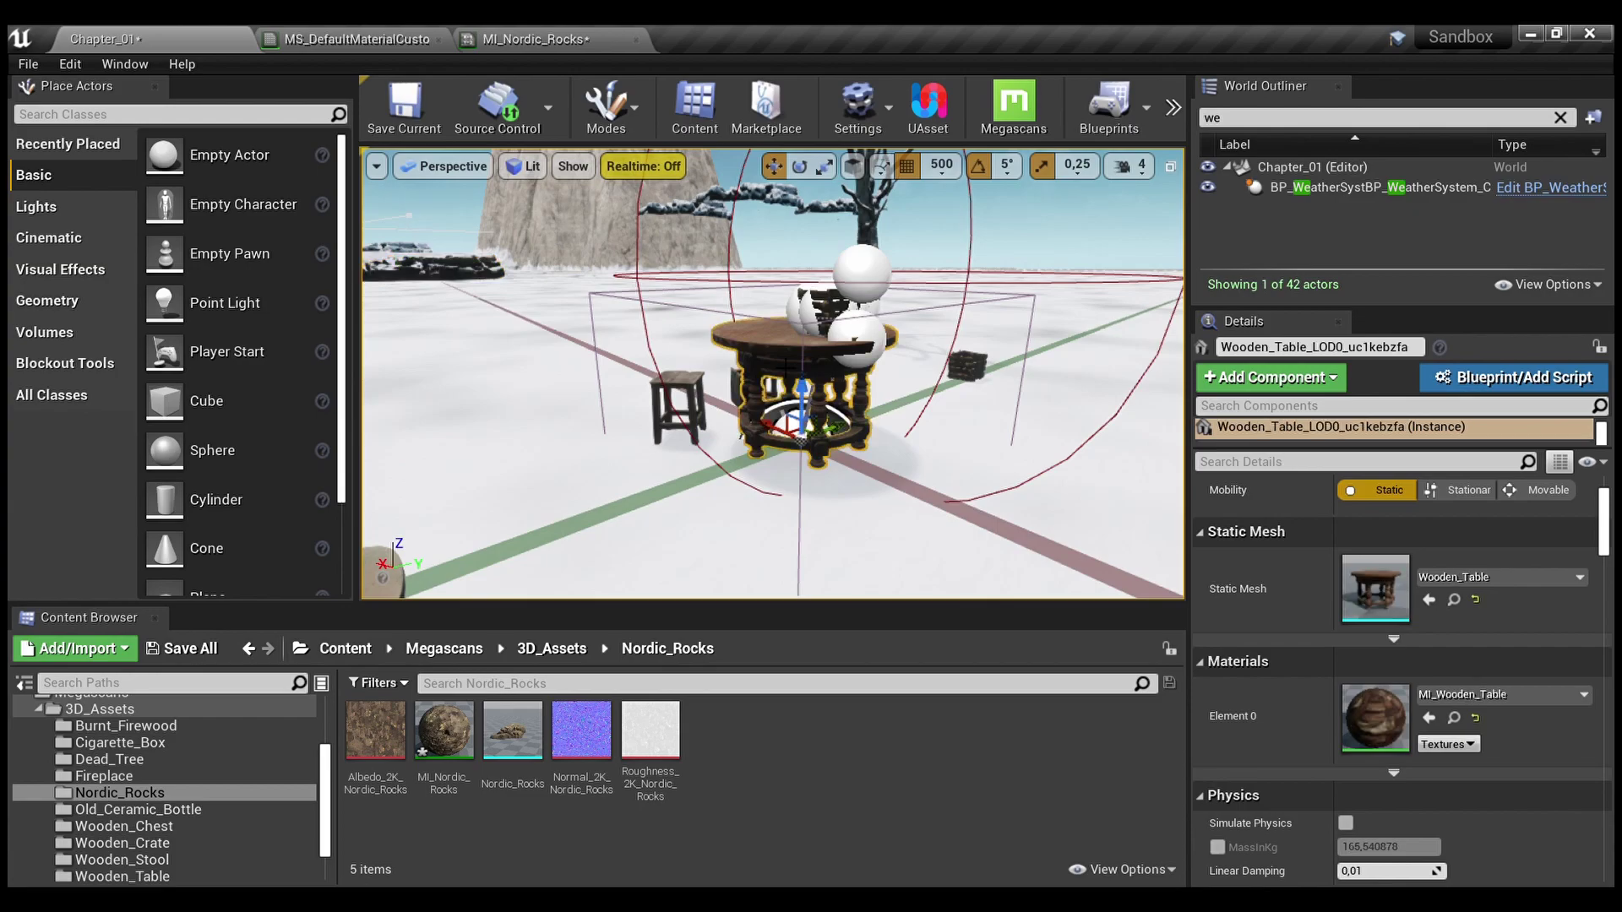
pyautogui.click(1455, 719)
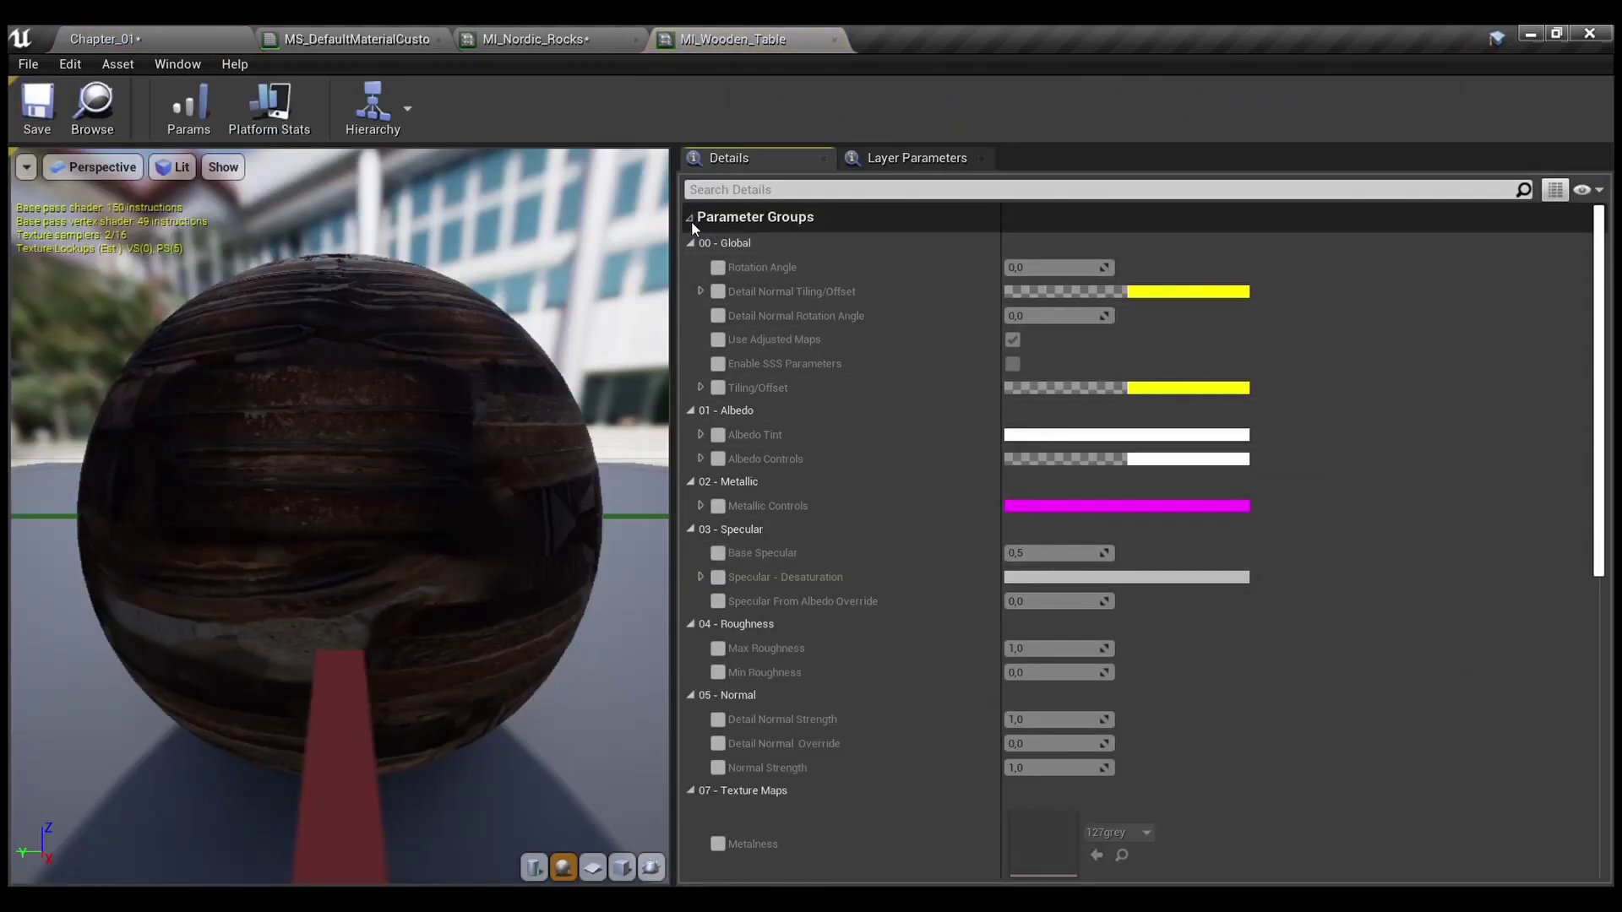
# Collapse all parameter groups of MI_Wooden_Table and expand only Weather to check the NonOverpainted switch
pyautogui.keyDown('shift'); pyautogui.click(691, 218); pyautogui.keyUp('shift')
pyautogui.click(691, 218)
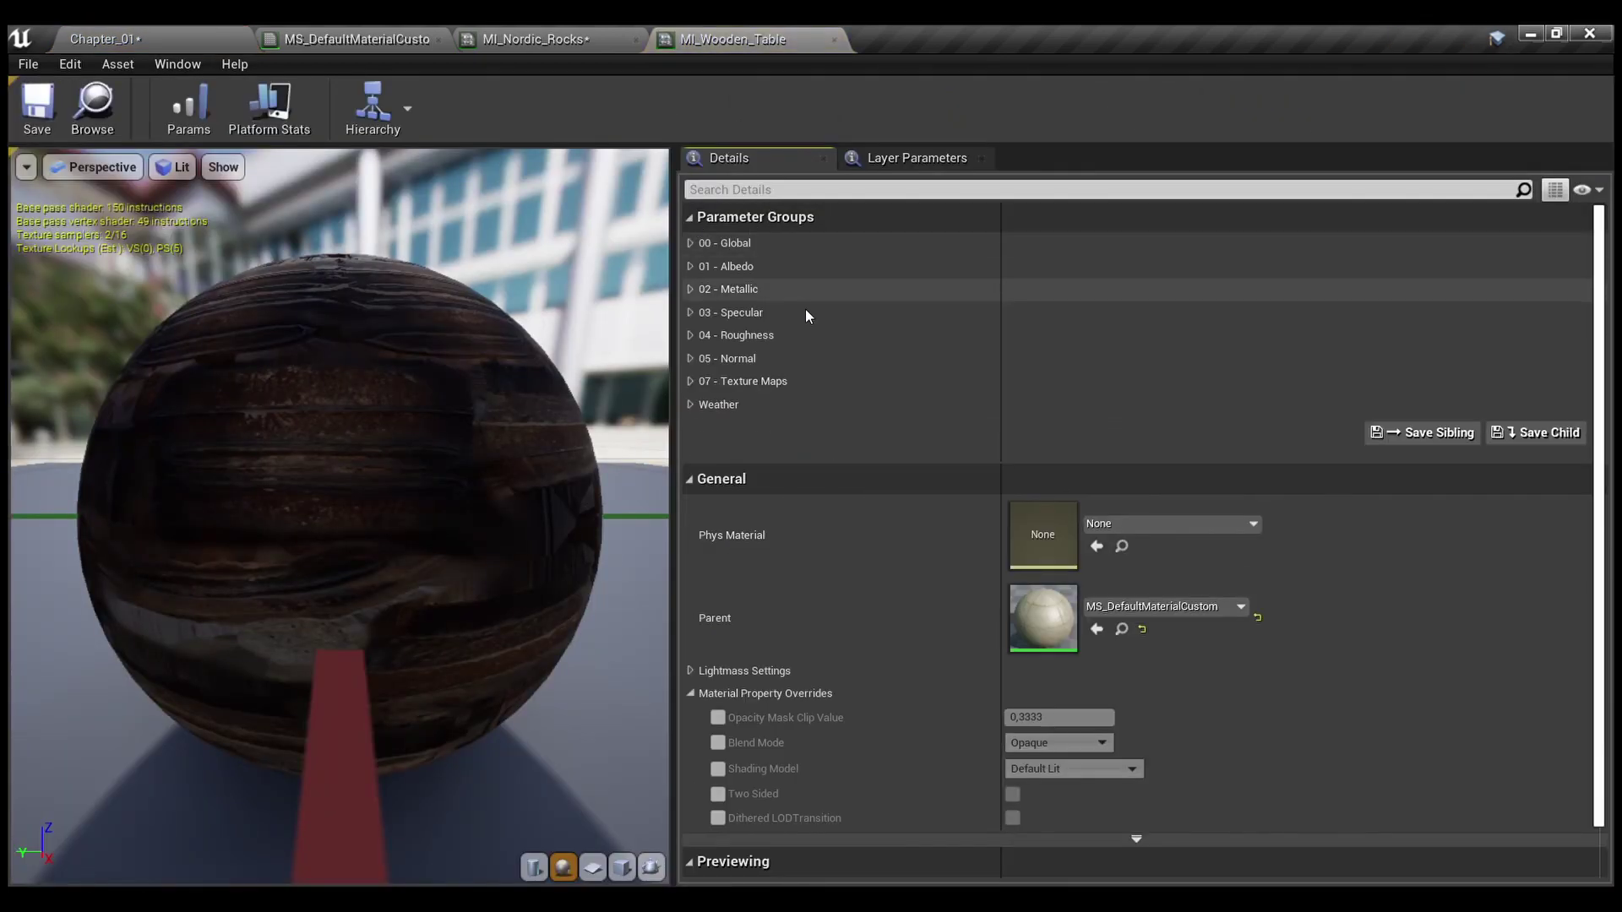
pyautogui.click(690, 405)
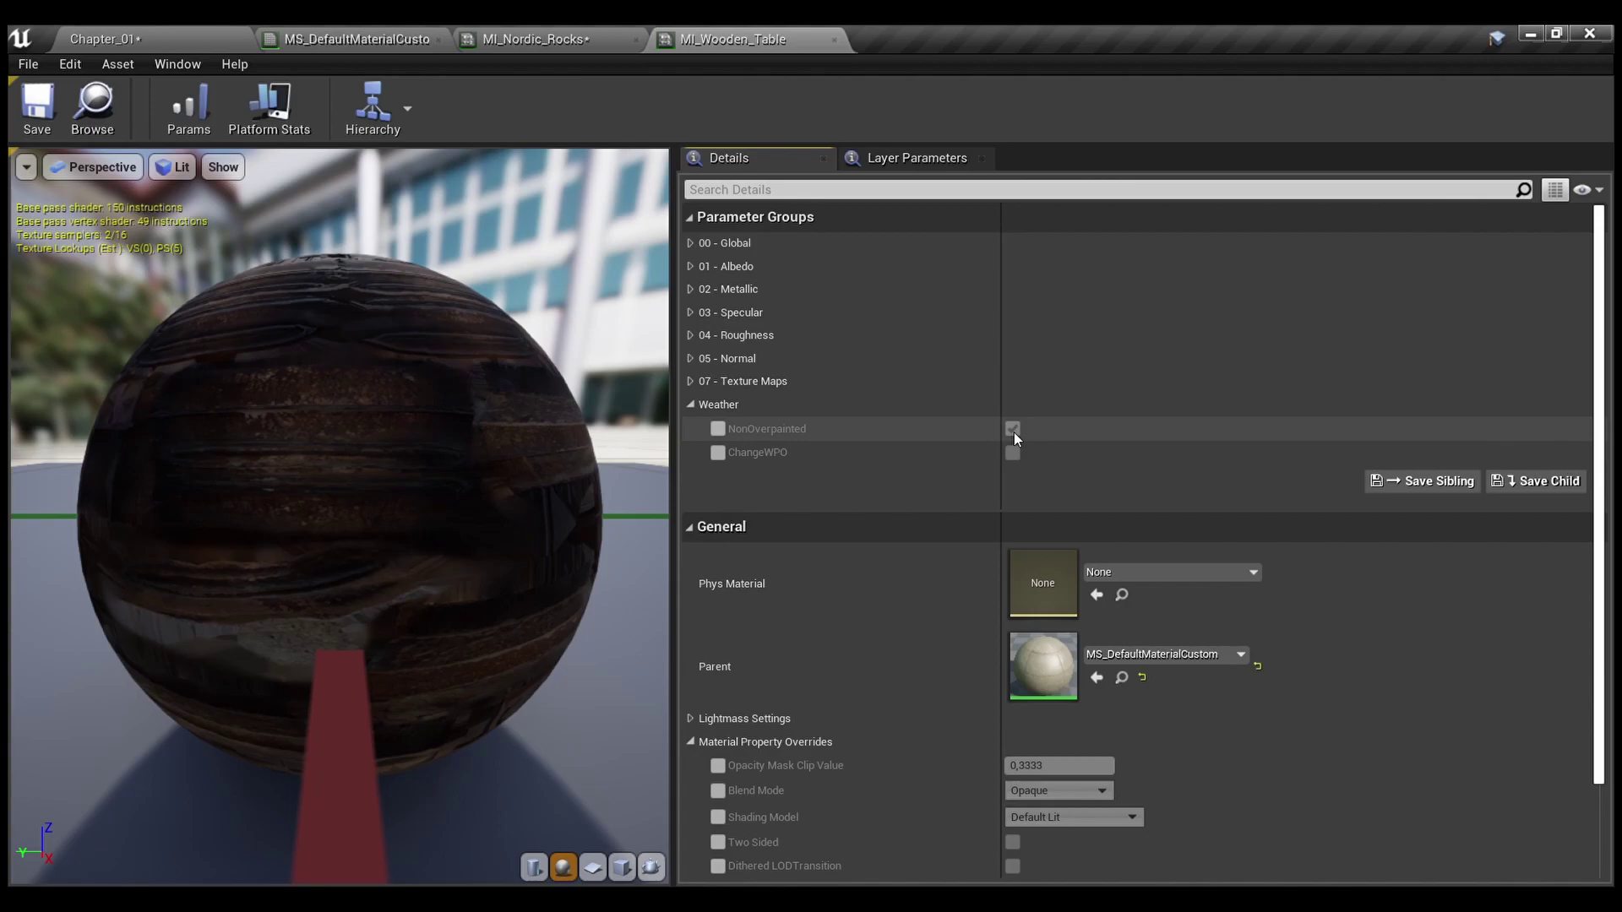
# Select a Nordic rock near the cliff in Chapter_01 and enable NonOverpainted in the MI_Nordic_Rocks material instance
pyautogui.click(145, 25)
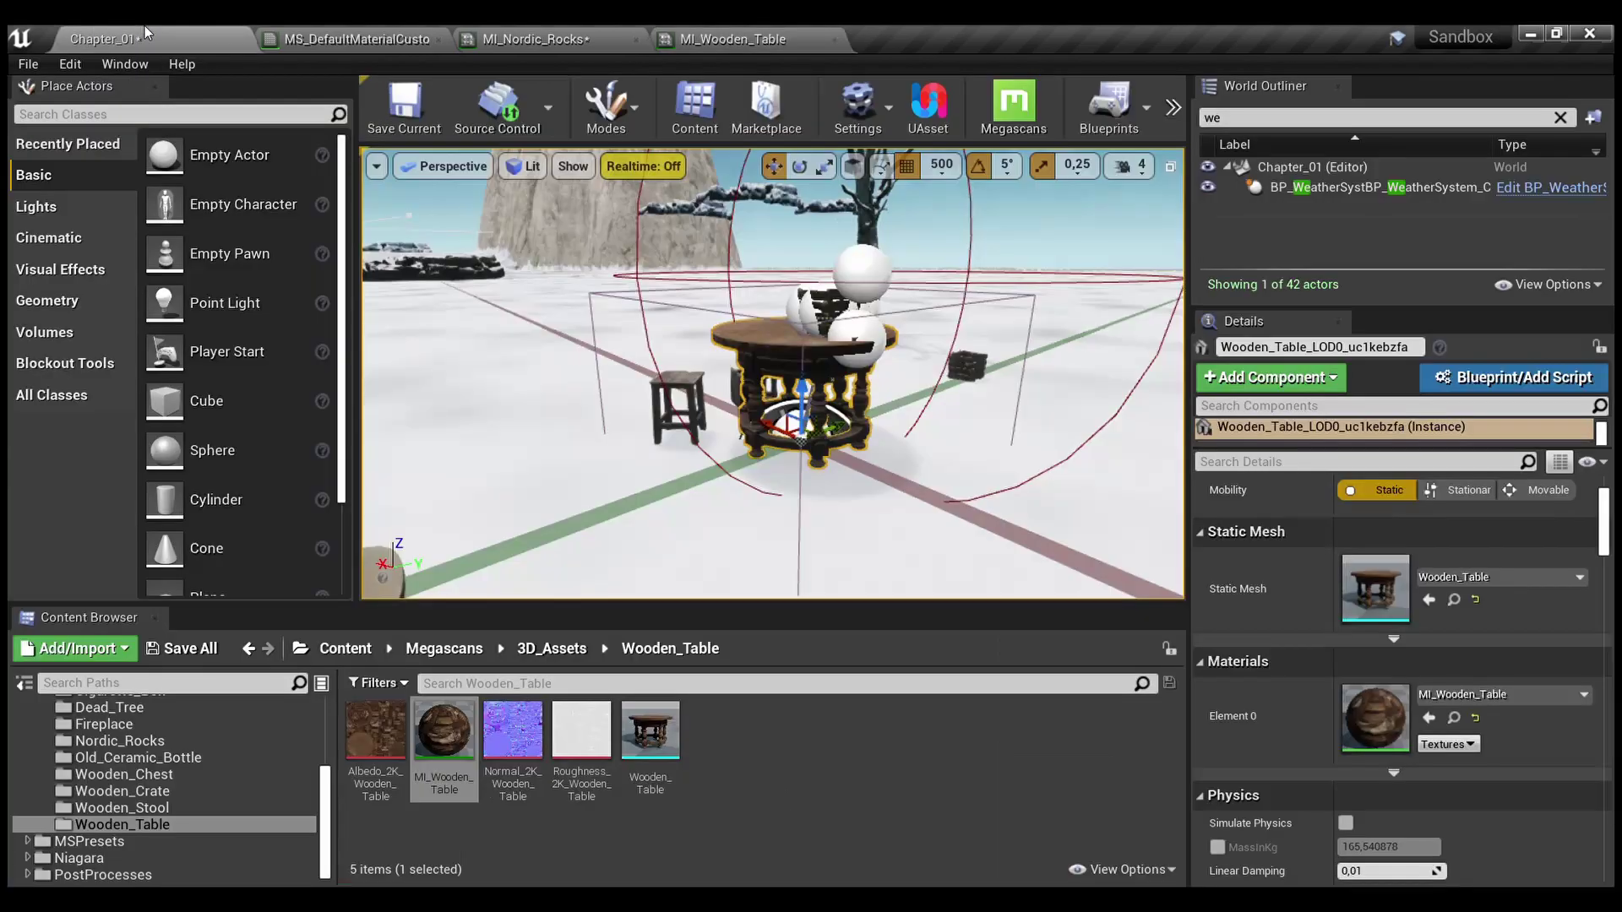
pyautogui.press('s')
pyautogui.moveTo(773, 374); pyautogui.dragTo(744, 421, button='right')
pyautogui.press('e')
pyautogui.press('w')
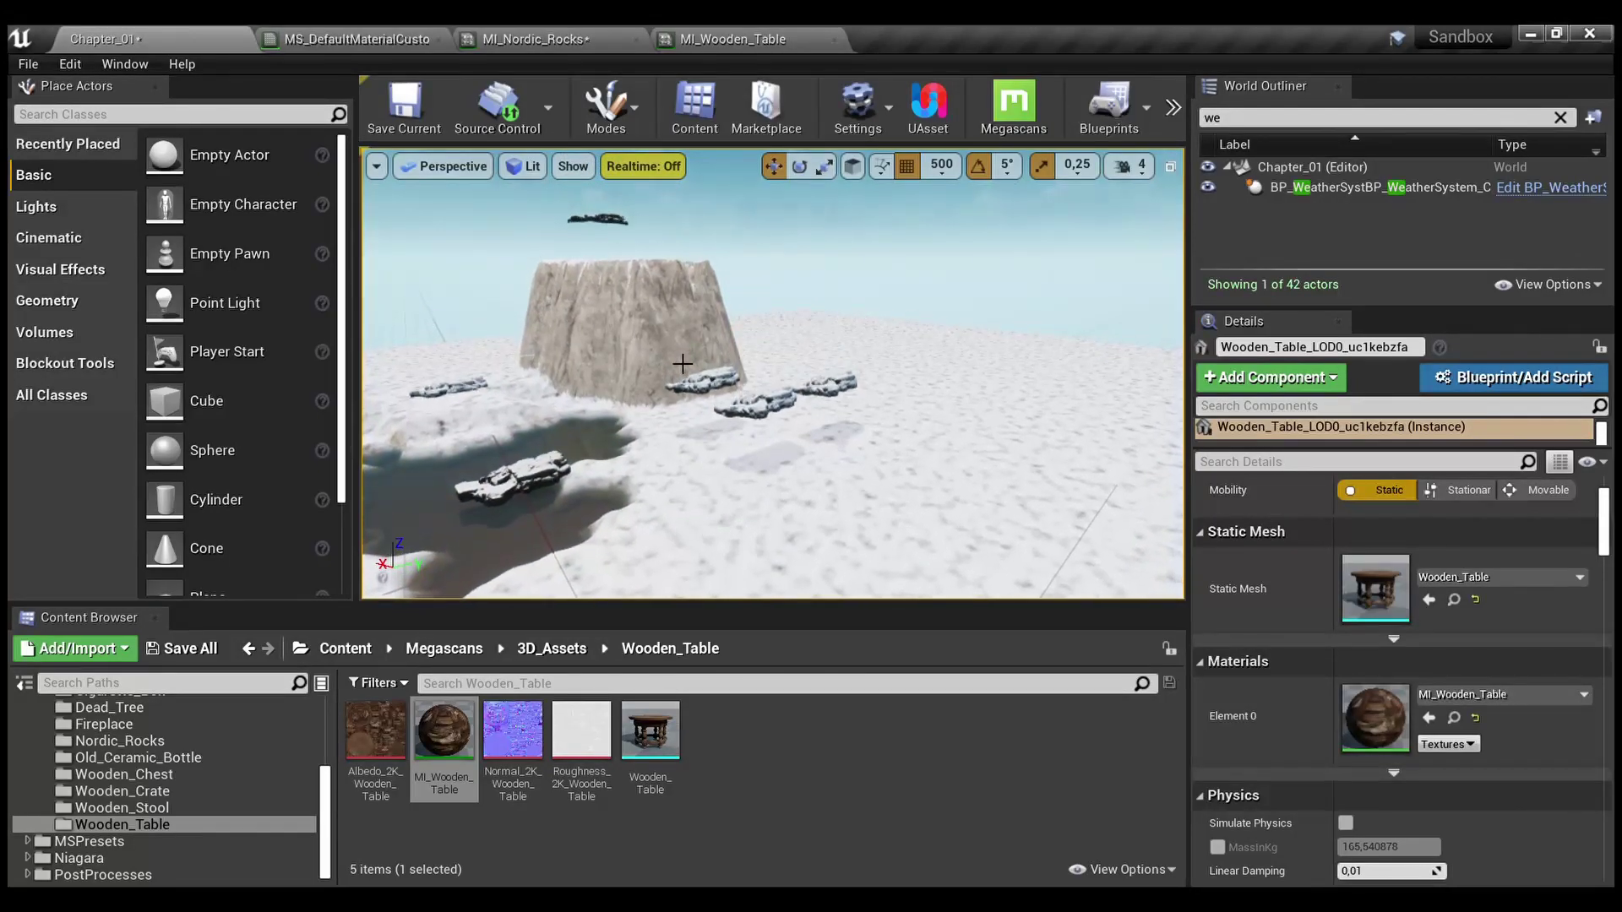
pyautogui.click(762, 415)
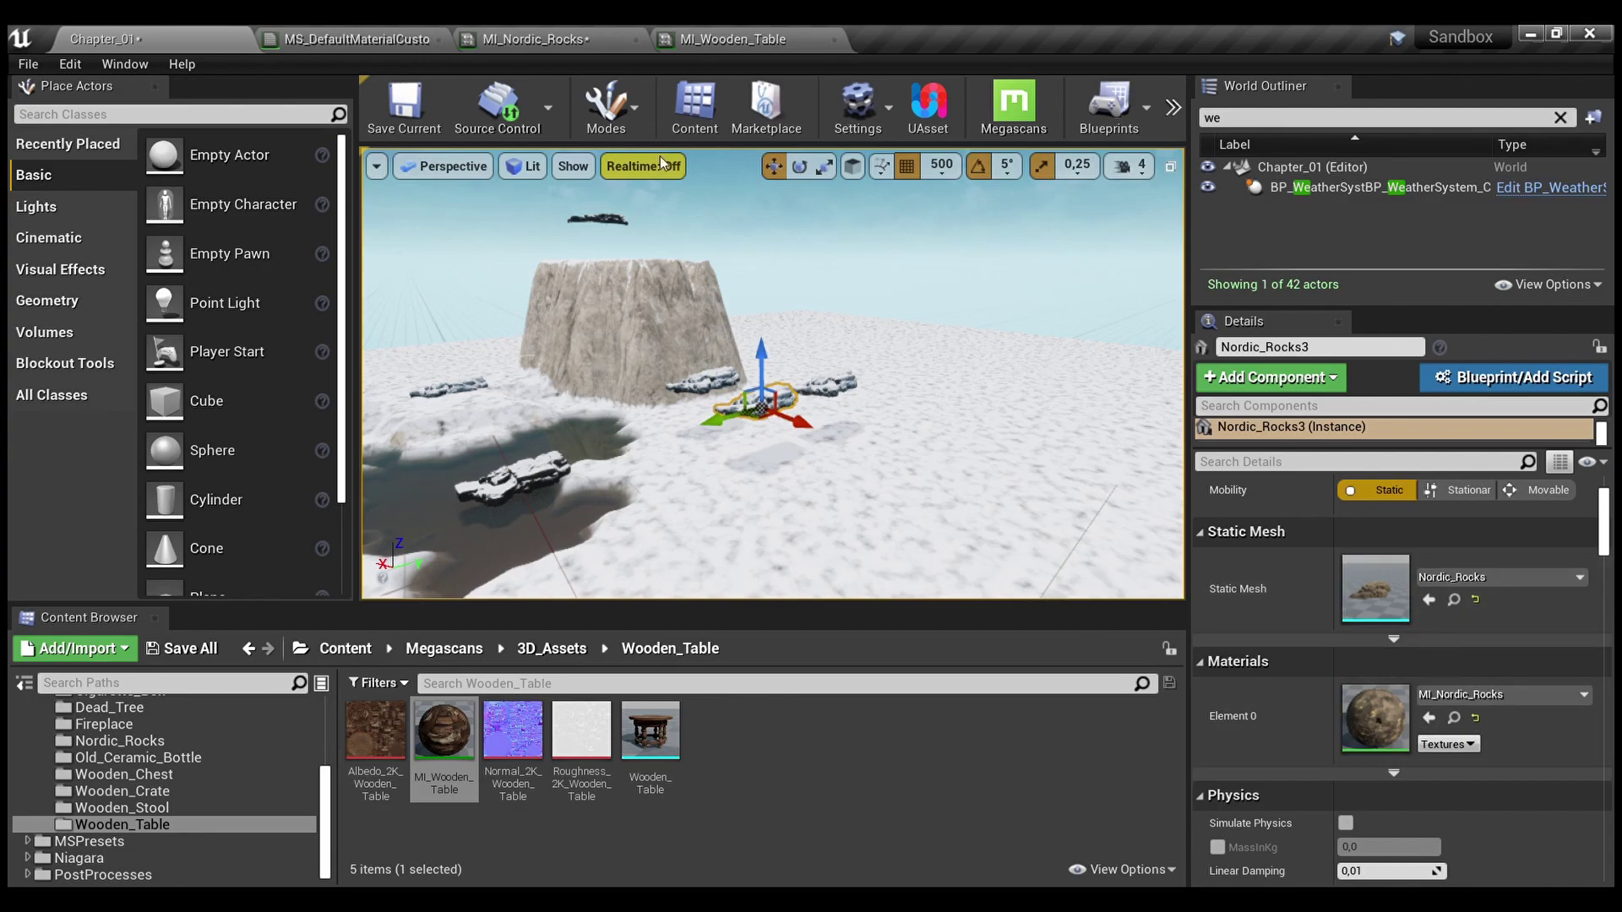
pyautogui.click(593, 42)
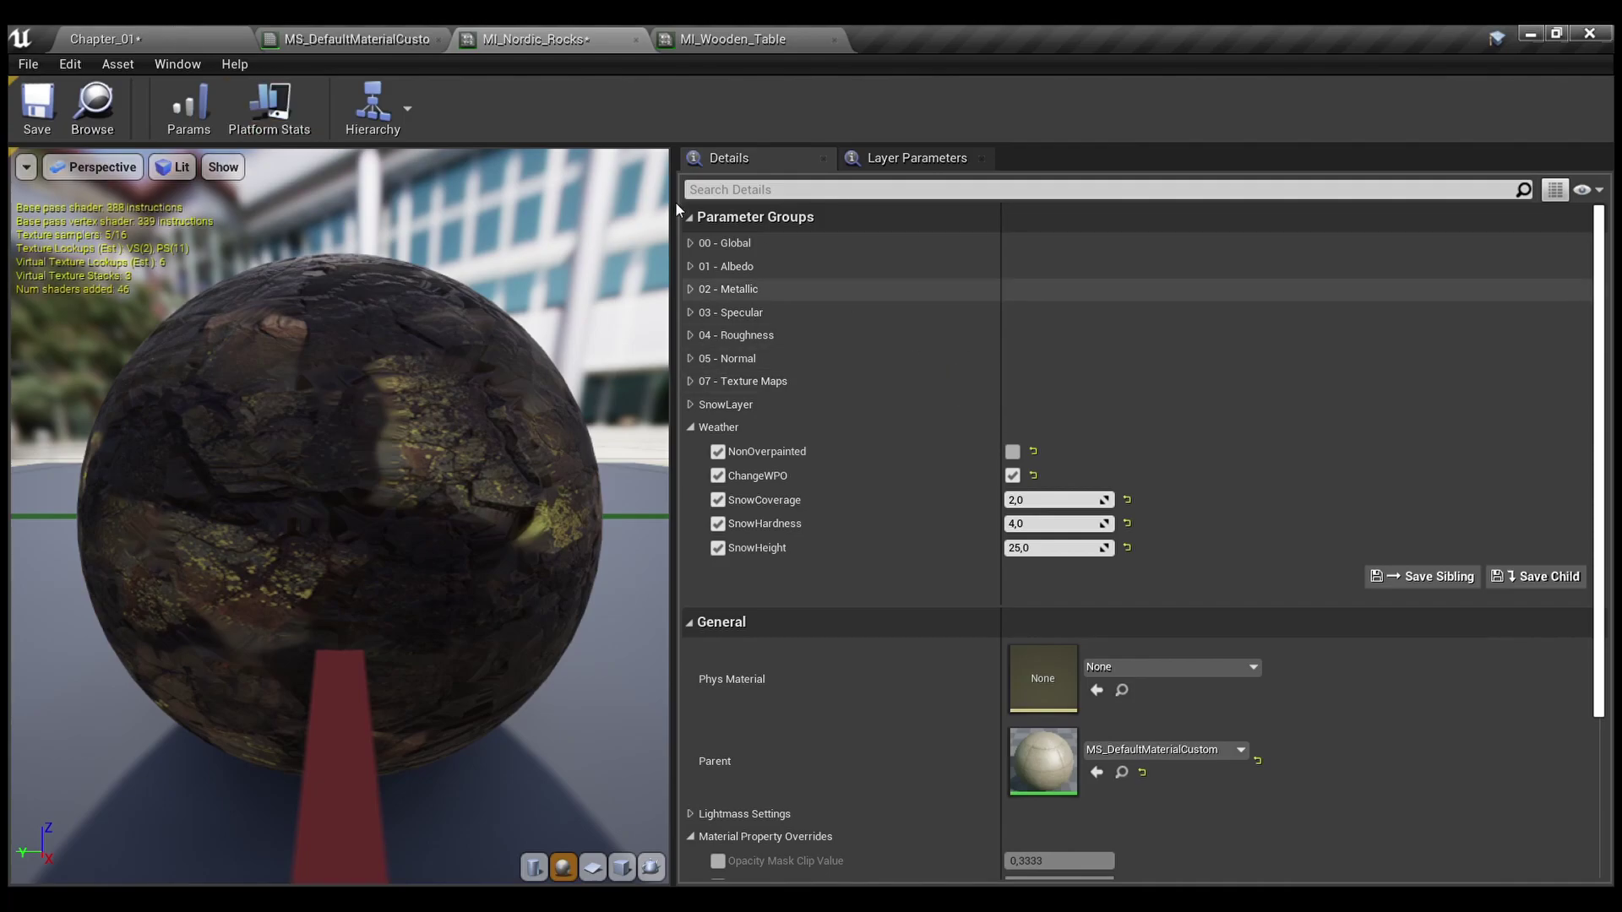
pyautogui.click(1012, 453)
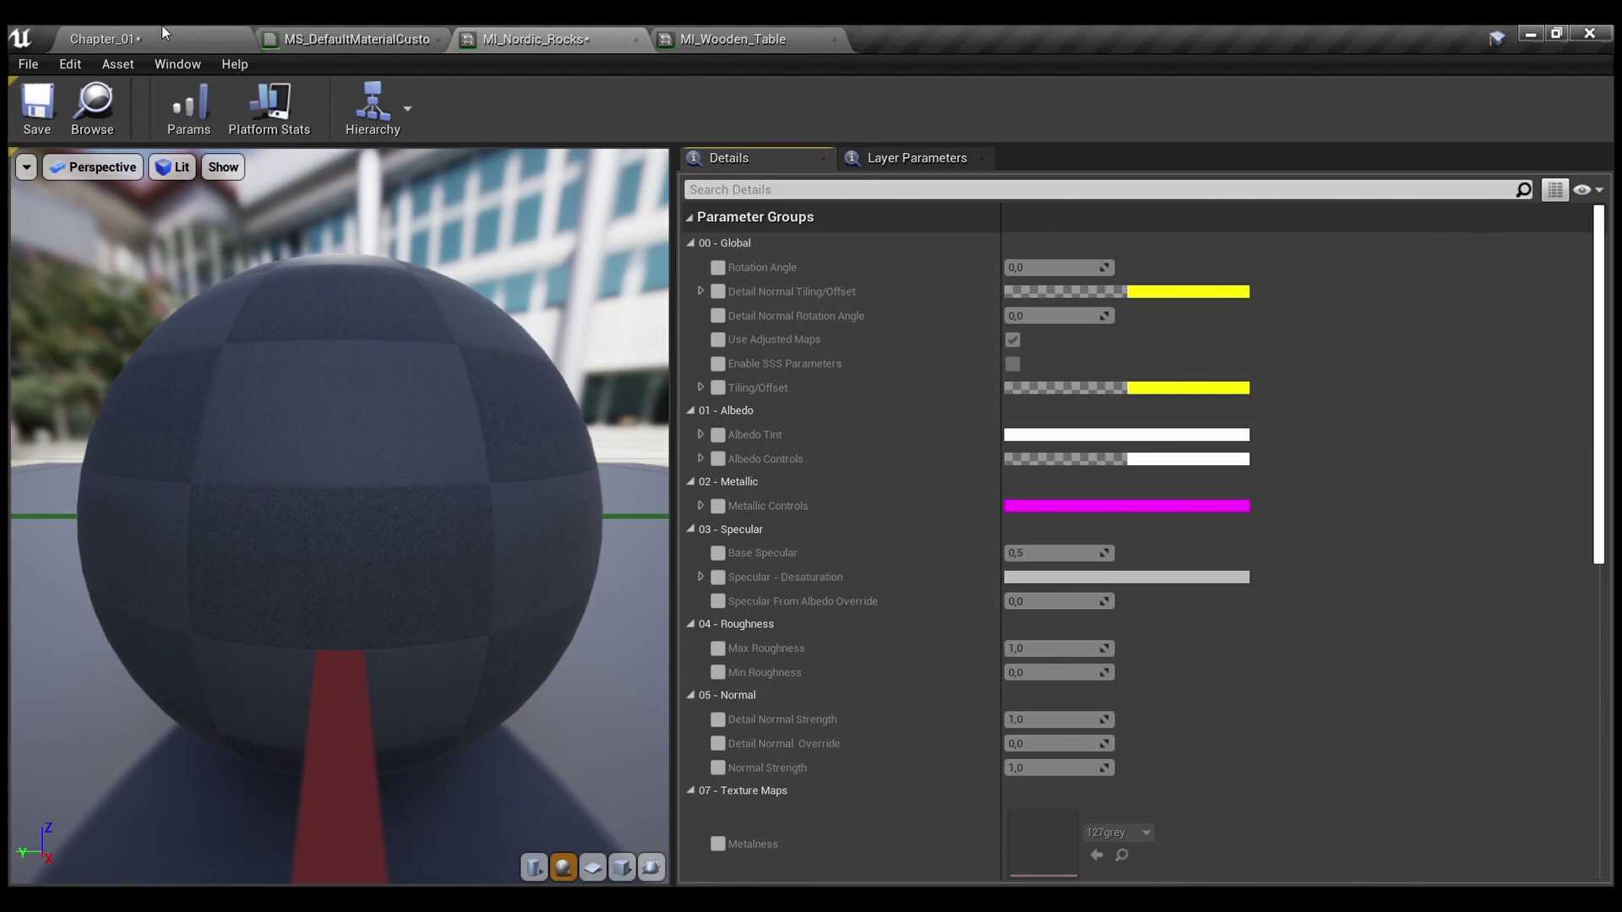
# Go back to the Chapter_01 level and turn on realtime rendering in the viewport close to the Nordic rocks
pyautogui.click(207, 42)
pyautogui.press('w')
pyautogui.moveTo(777, 401); pyautogui.dragTo(750, 392, button='right')
pyautogui.press('q')
pyautogui.press('a')
pyautogui.press('d')
pyautogui.click(657, 167)
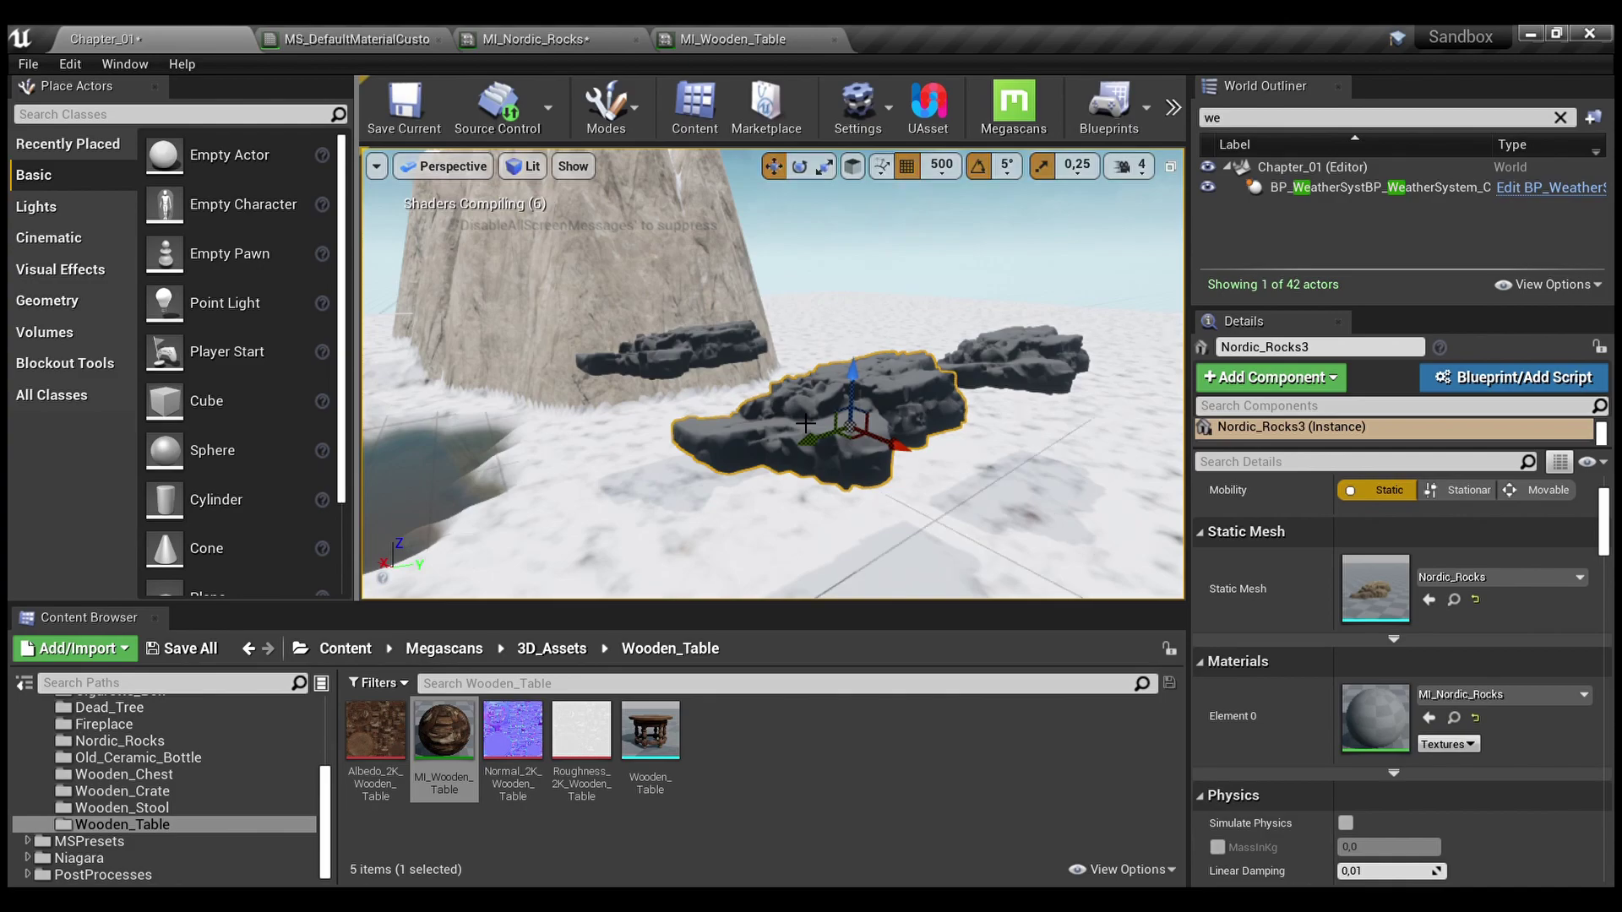
# Inspect how the Nordic rocks beside the cliff render with NonOverpainted enabled
pyautogui.press('s')
pyautogui.moveTo(806, 423); pyautogui.dragTo(805, 423, button='right')
pyautogui.press('a')
pyautogui.press('d')
pyautogui.press('w')
pyautogui.press('s')
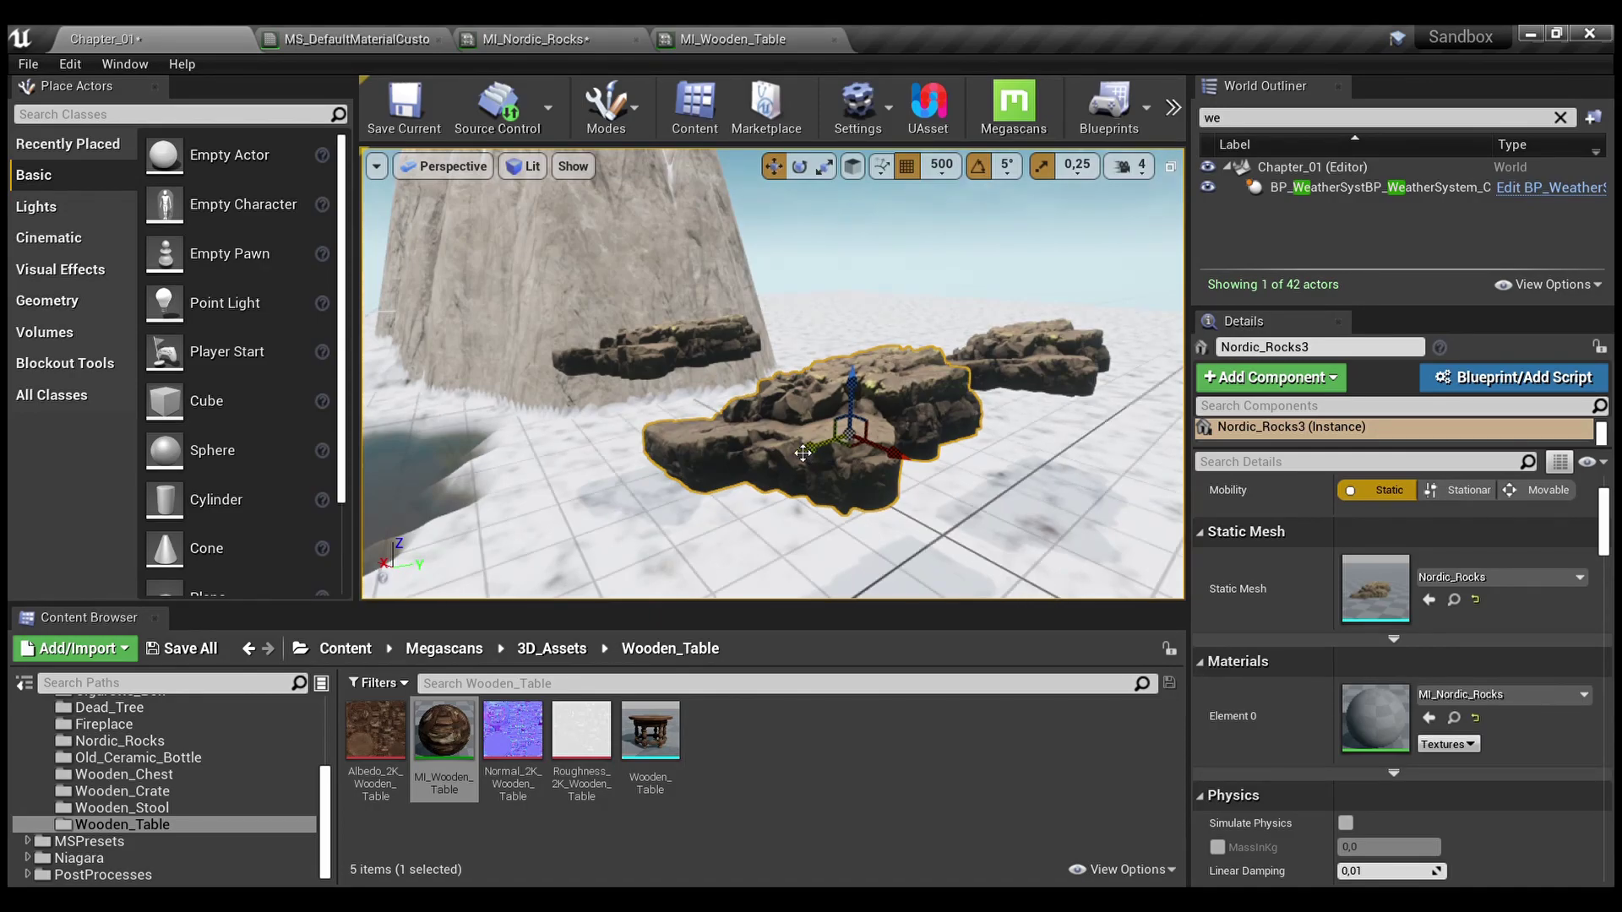
# Return to MS_DefaultMaterialCustom and review how the NonOverpainted switches, Lerps, ML_Snow and MF_LayerOverpaint are connected
pyautogui.click(570, 42)
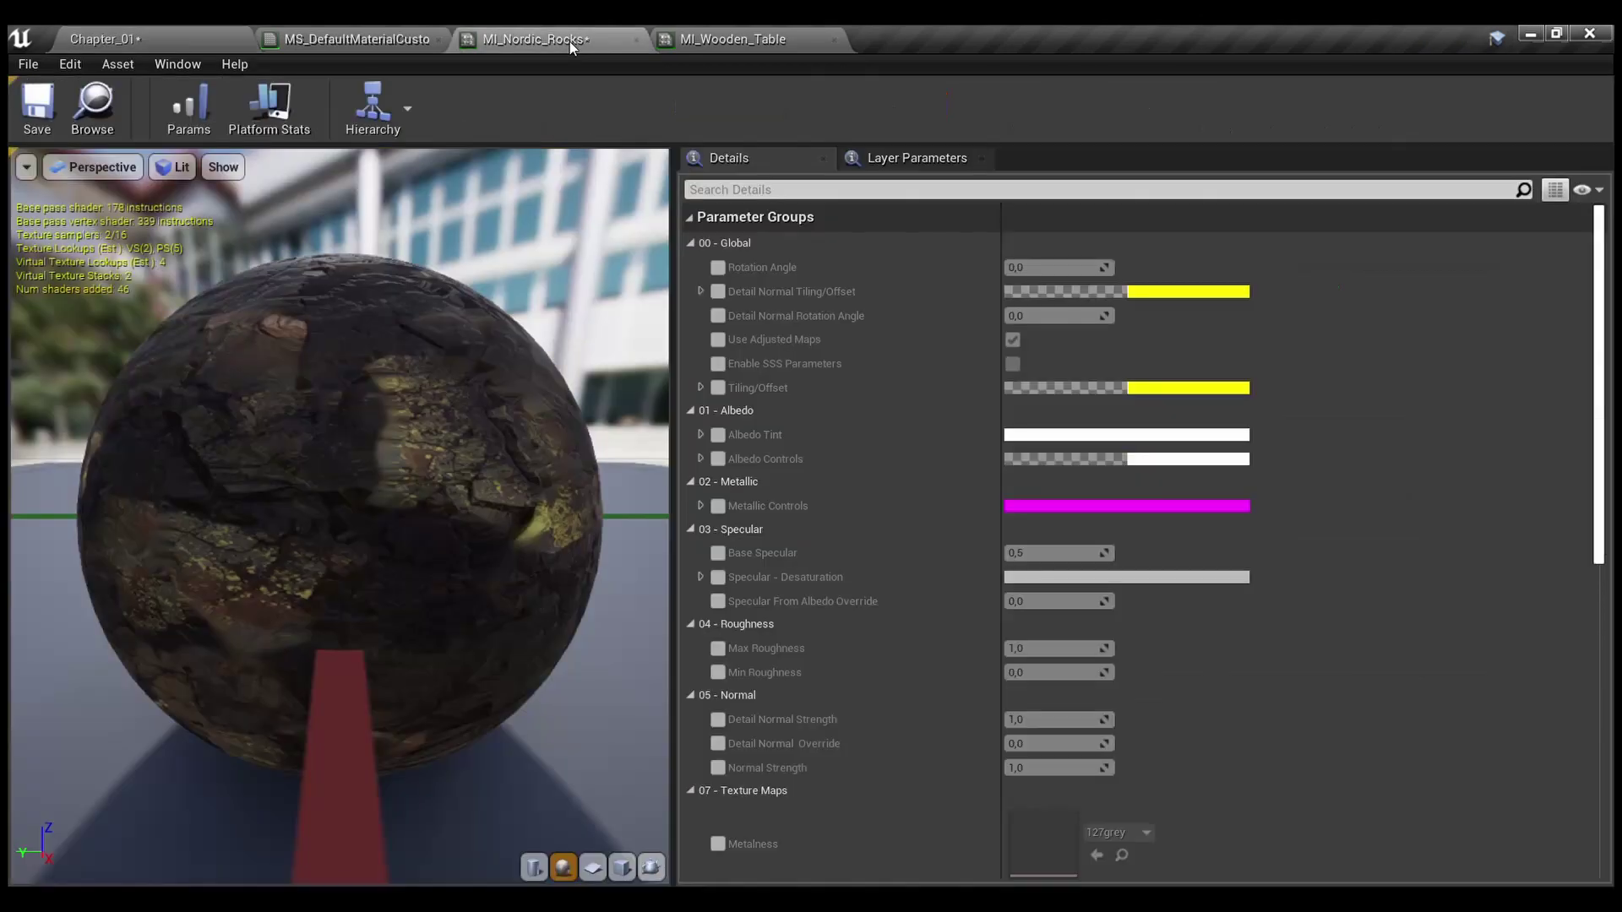
pyautogui.click(366, 37)
pyautogui.click(728, 475)
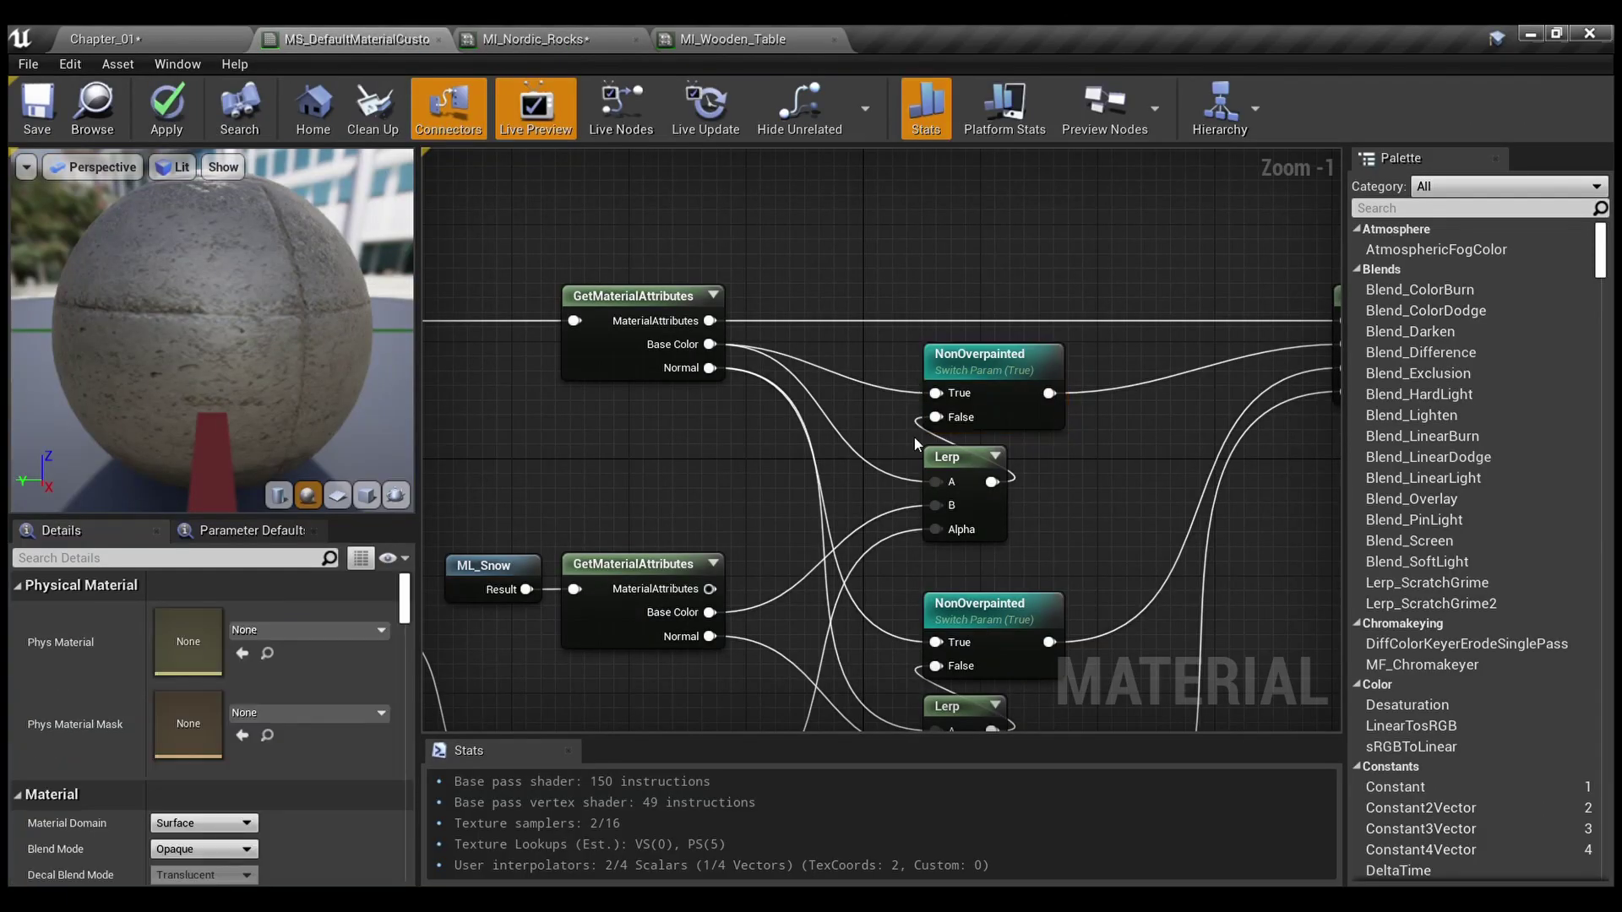
pyautogui.scroll(-1, 1123, 180)
pyautogui.moveTo(1123, 277); pyautogui.dragTo(1302, 142, button='right')
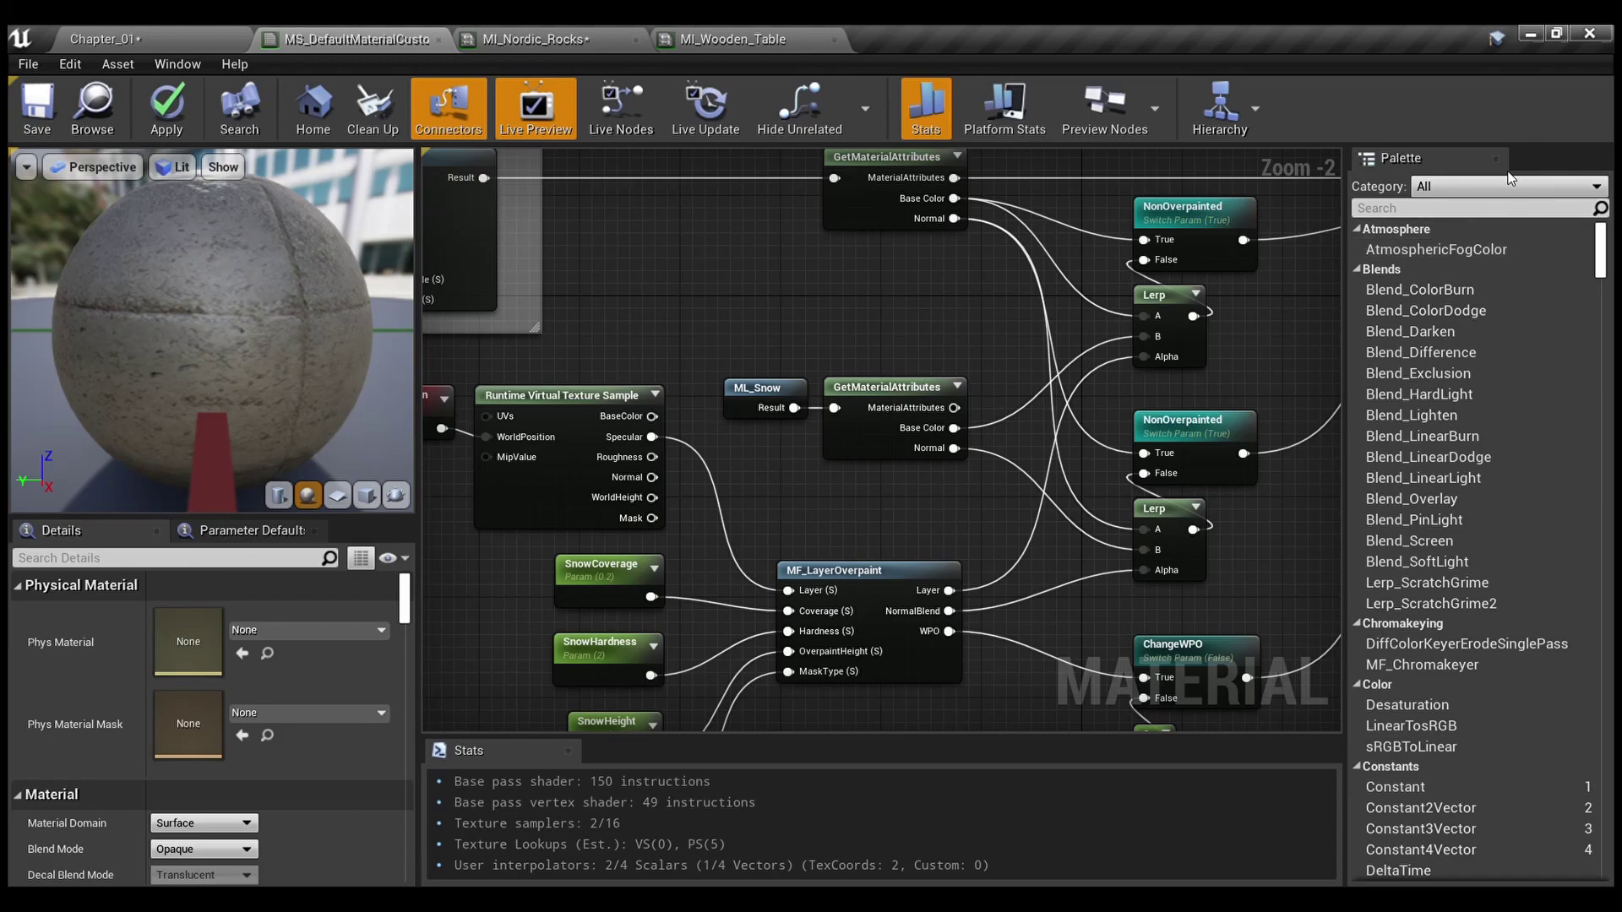
pyautogui.scroll(-1, 848, 331)
pyautogui.moveTo(849, 332); pyautogui.dragTo(665, 403, button='right')
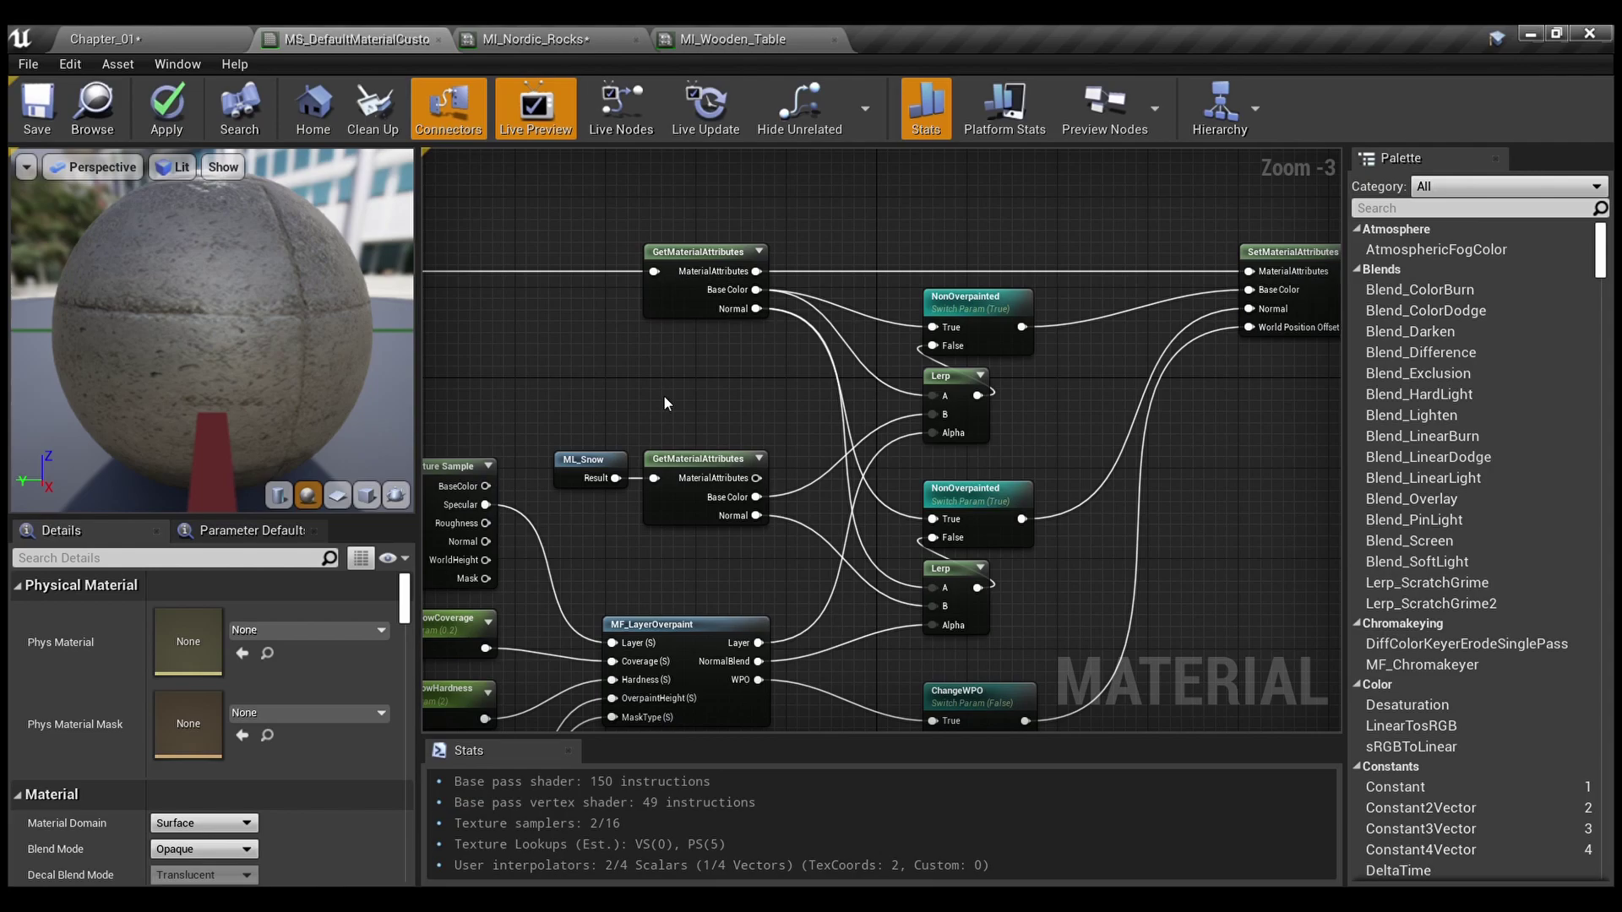
pyautogui.scroll(3, 664, 397)
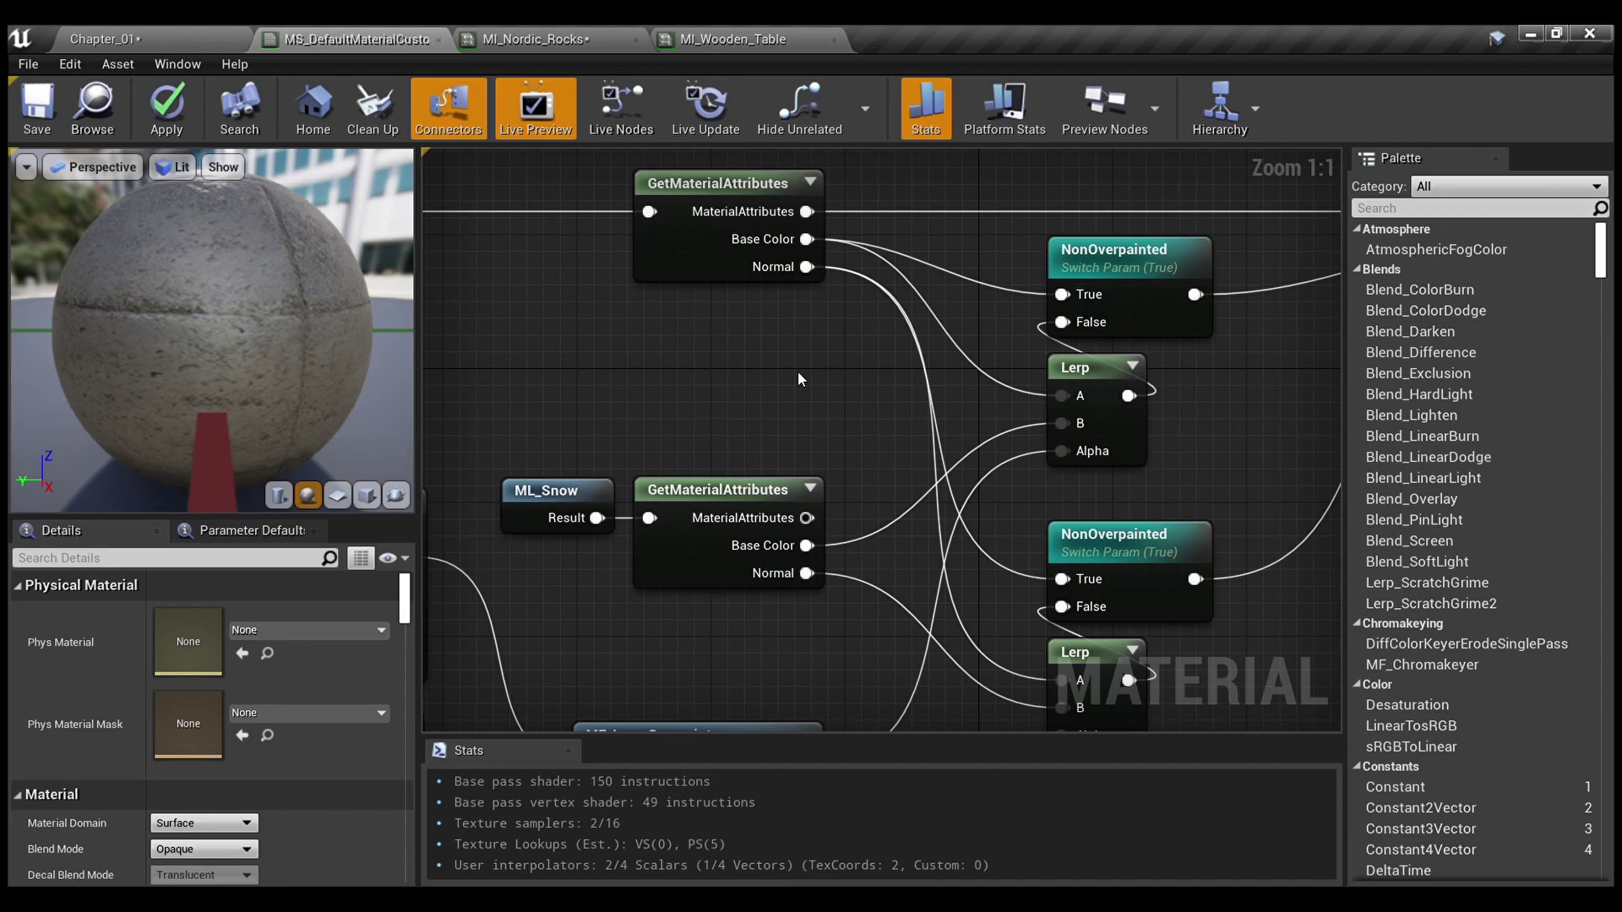
pyautogui.moveTo(798, 379); pyautogui.dragTo(1014, 309, button='right')
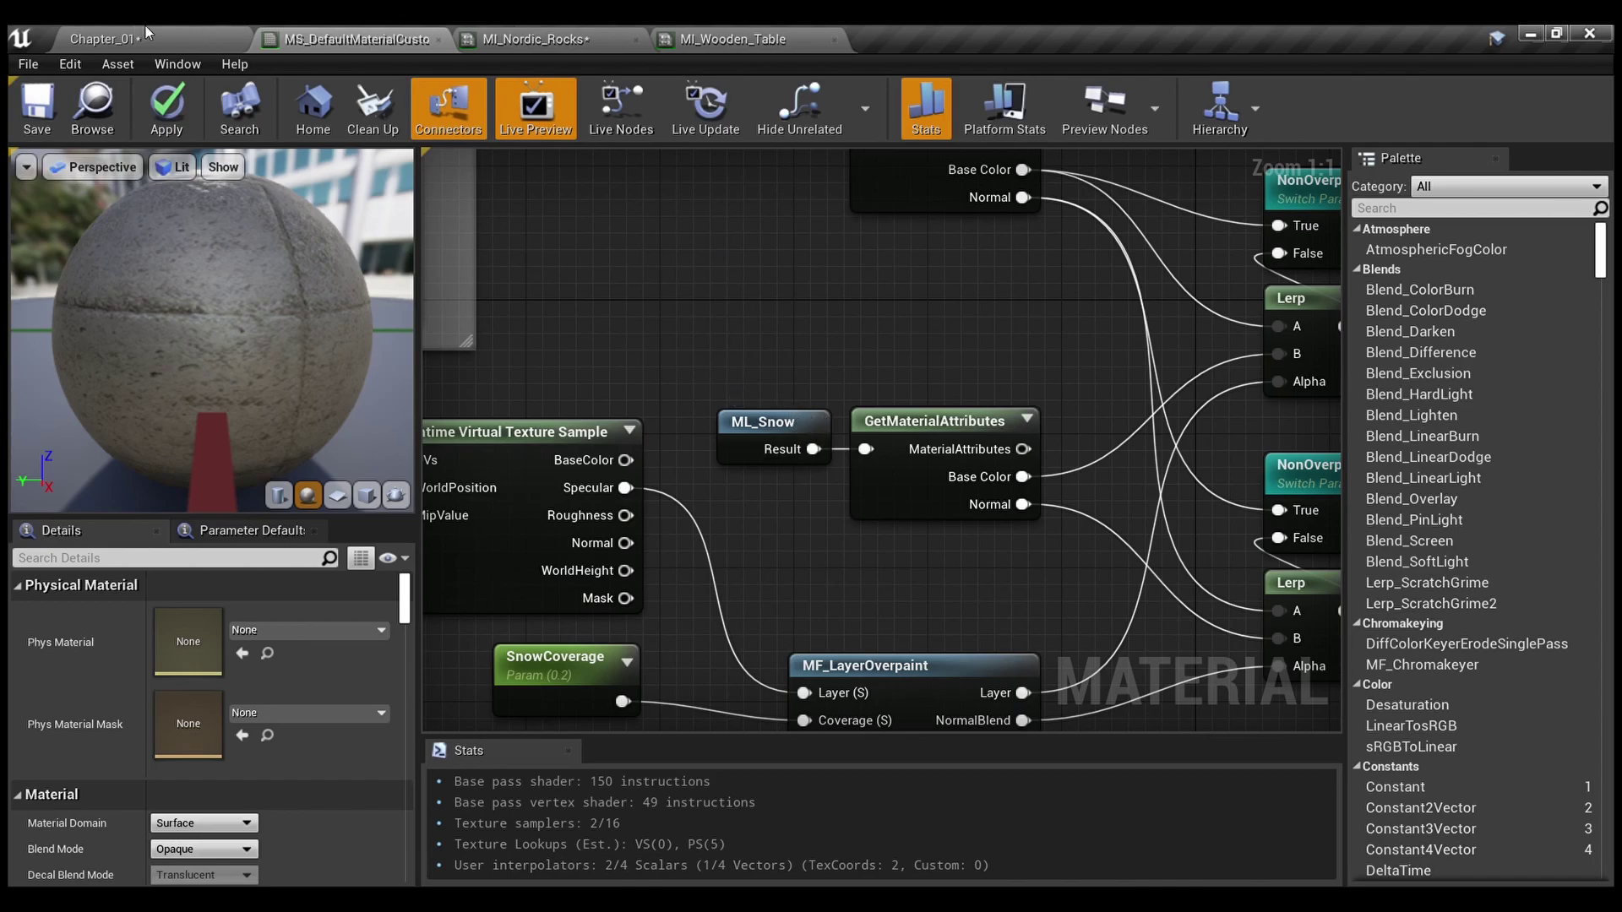
# Trace Base Color and Normal from the upper GetMaterialAttributes through both NonOverpainted switches and their Lerps to SetMaterialAttributes
pyautogui.moveTo(777, 430); pyautogui.dragTo(434, 486, button='right')
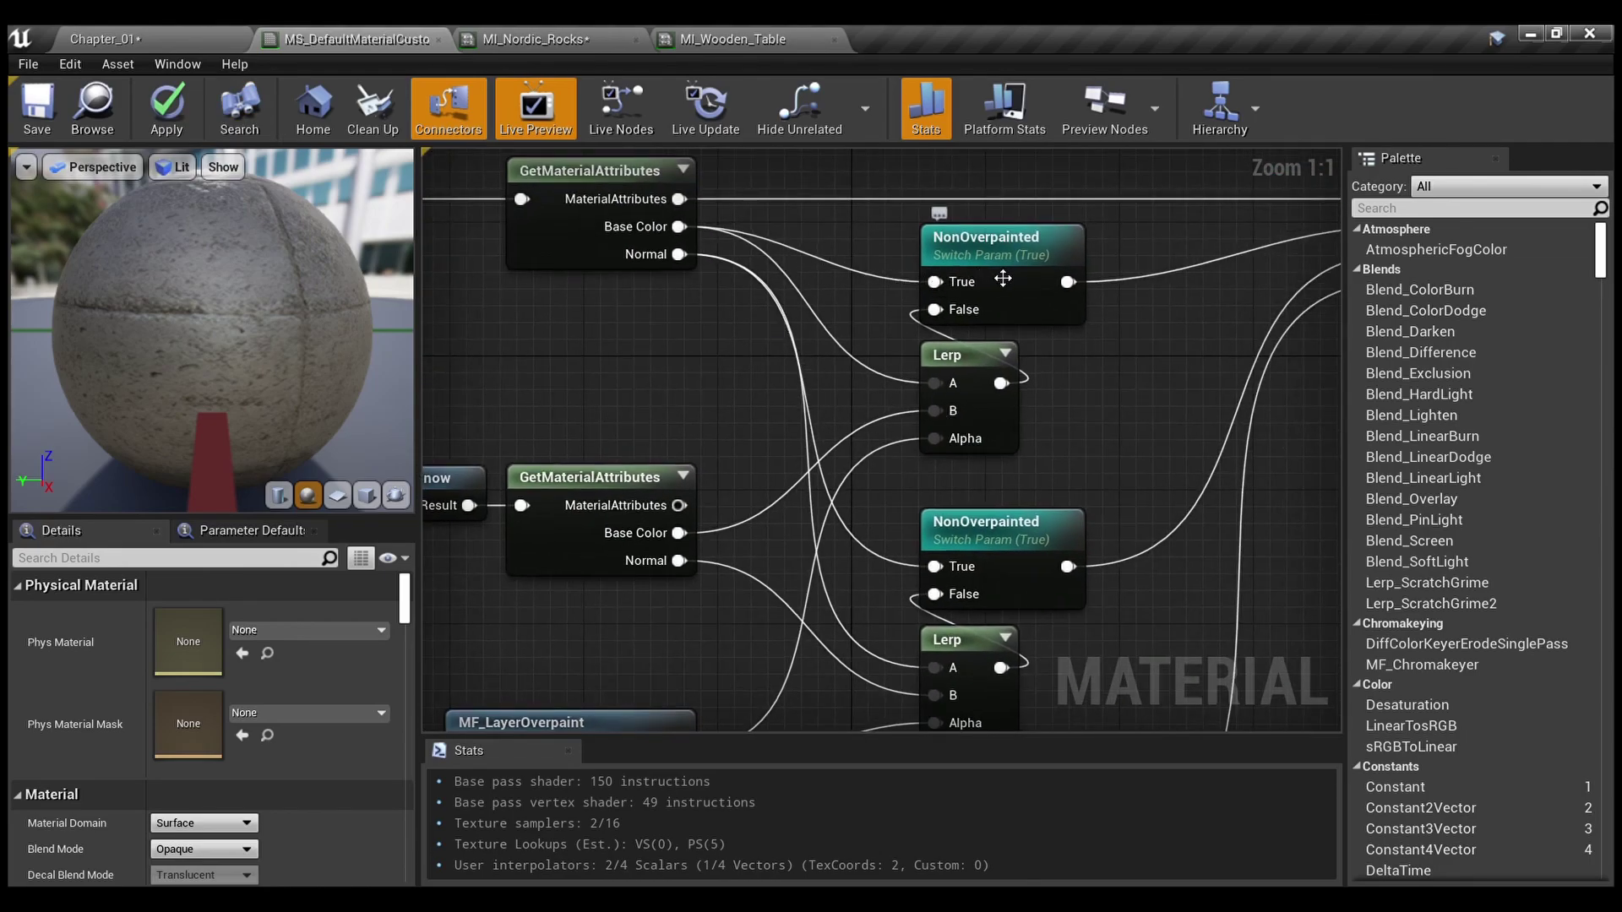
pyautogui.moveTo(1145, 311); pyautogui.dragTo(1044, 387, button='right')
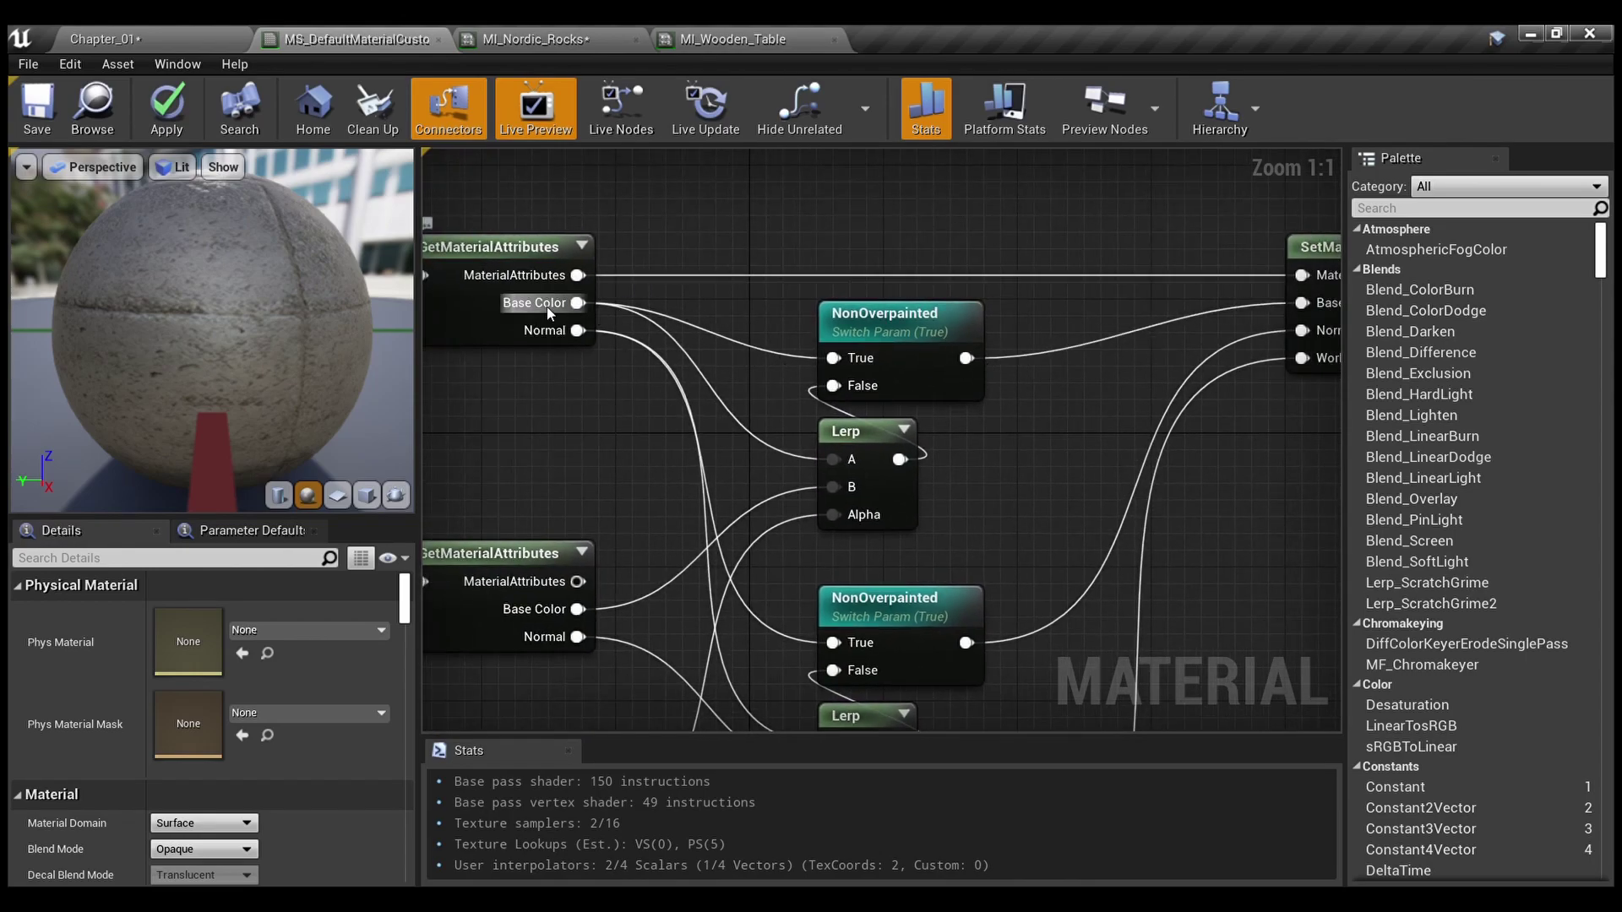
pyautogui.moveTo(546, 307); pyautogui.dragTo(969, 420, button='right')
pyautogui.scroll(-2, 947, 423)
pyautogui.moveTo(1163, 376); pyautogui.dragTo(748, 389, button='right')
pyautogui.scroll(2, 748, 389)
pyautogui.moveTo(889, 443); pyautogui.dragTo(792, 390, button='right')
pyautogui.moveTo(864, 590); pyautogui.dragTo(784, 462, button='right')
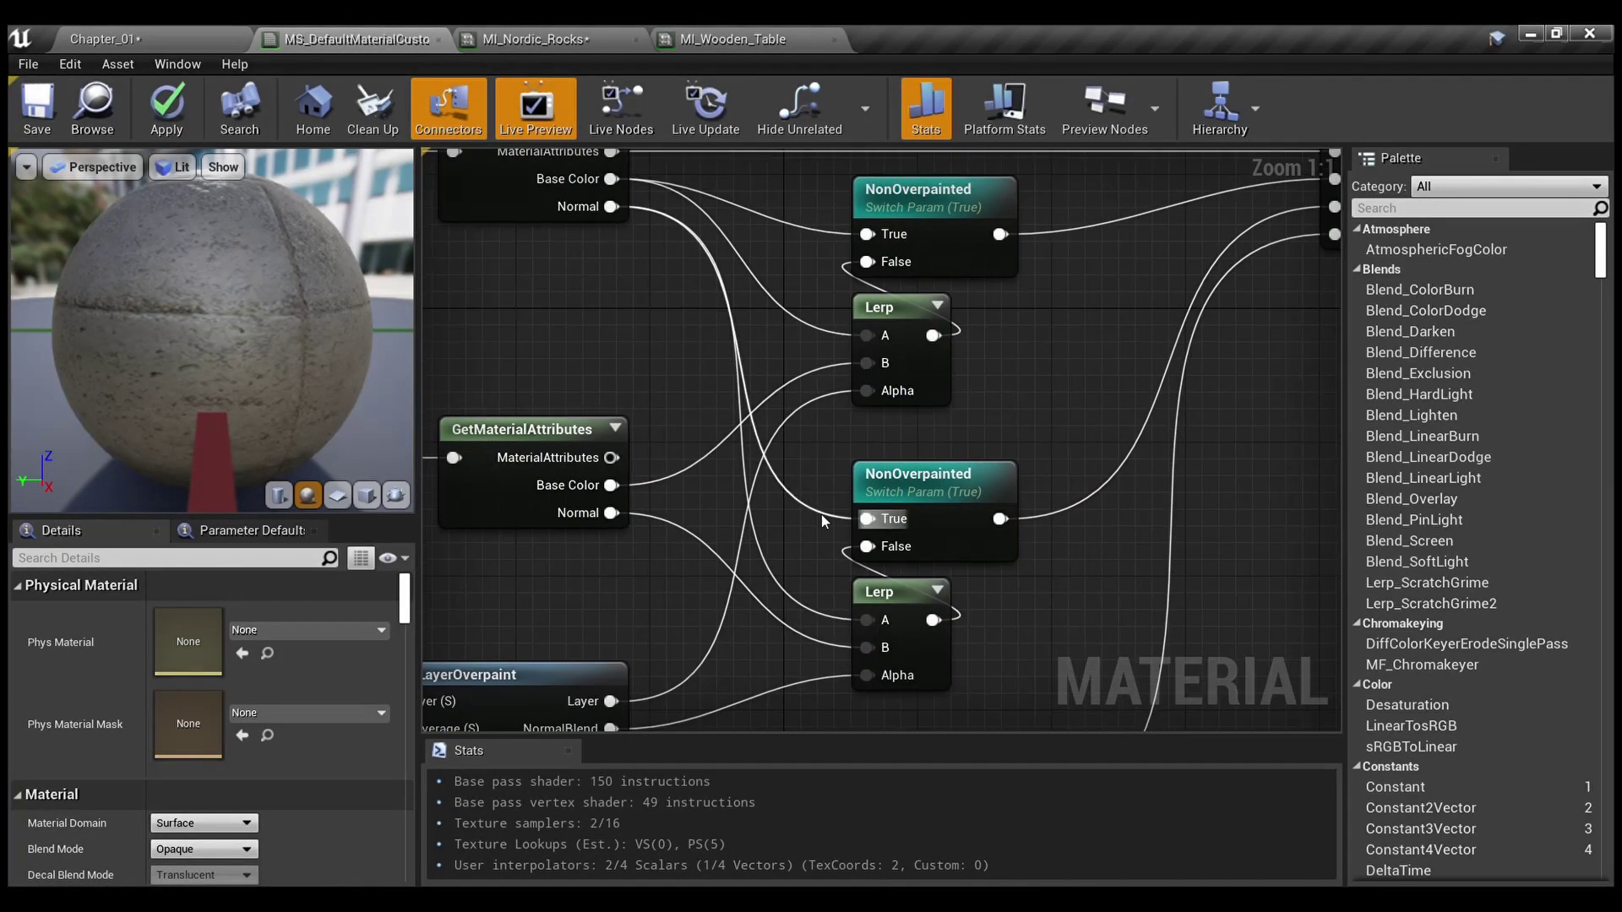
pyautogui.moveTo(926, 444); pyautogui.dragTo(975, 525, button='right')
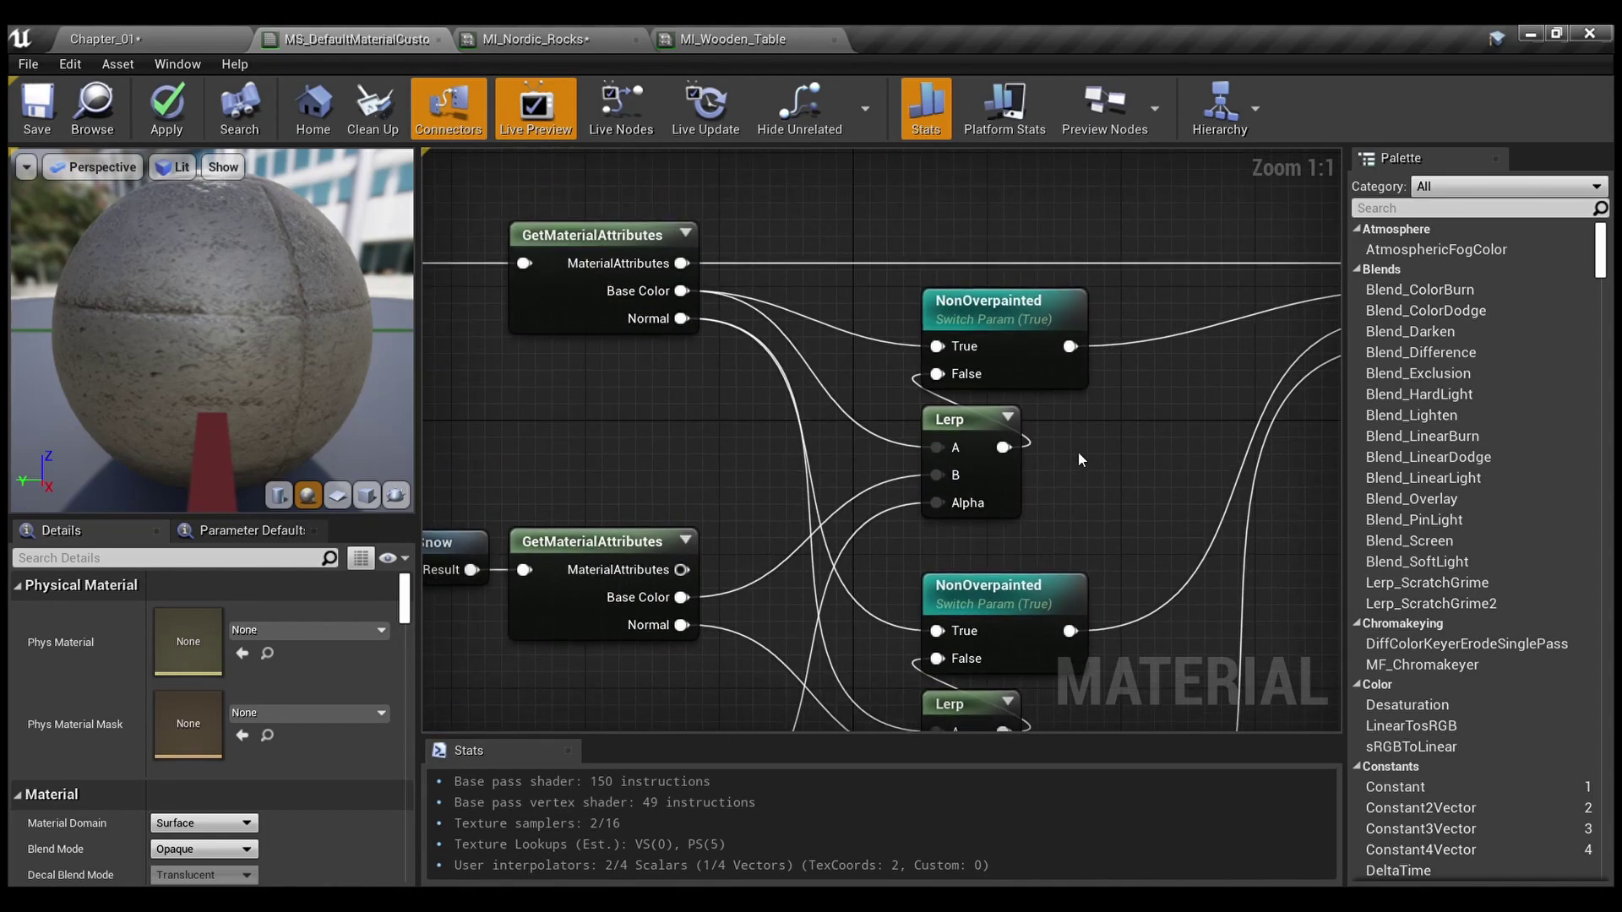
# Highlight ML_Snow with its GetMaterialAttributes node and trace its Base Color and Normal to the Lerps' B inputs
pyautogui.moveTo(783, 524); pyautogui.dragTo(993, 438, button='right')
pyautogui.moveTo(579, 407); pyautogui.dragTo(857, 621)
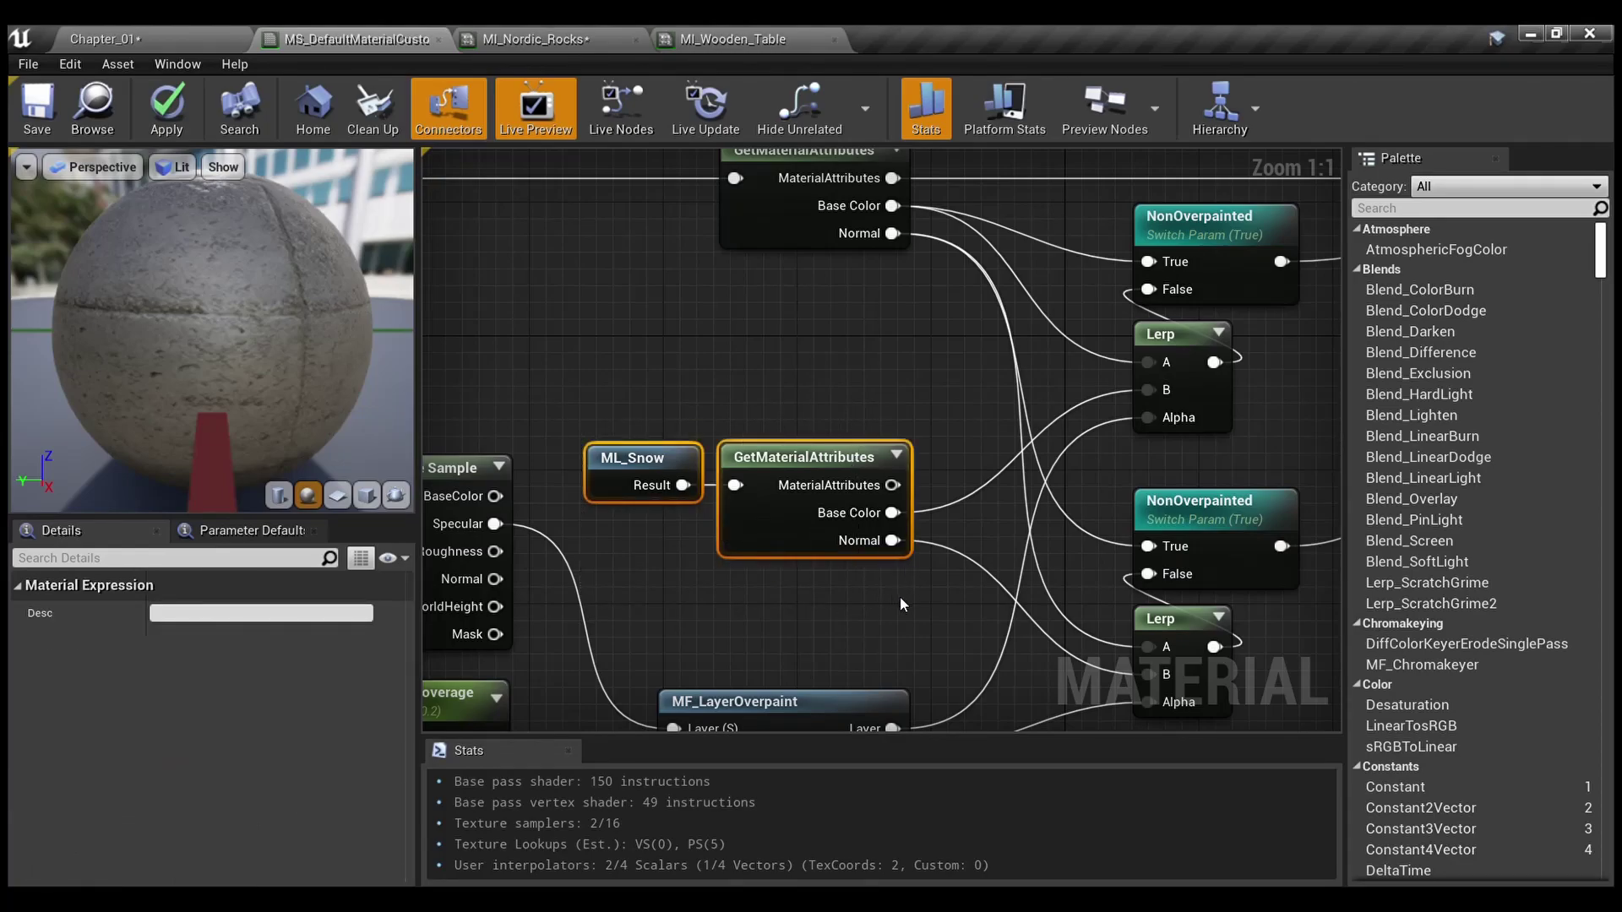
pyautogui.moveTo(612, 377); pyautogui.dragTo(841, 475)
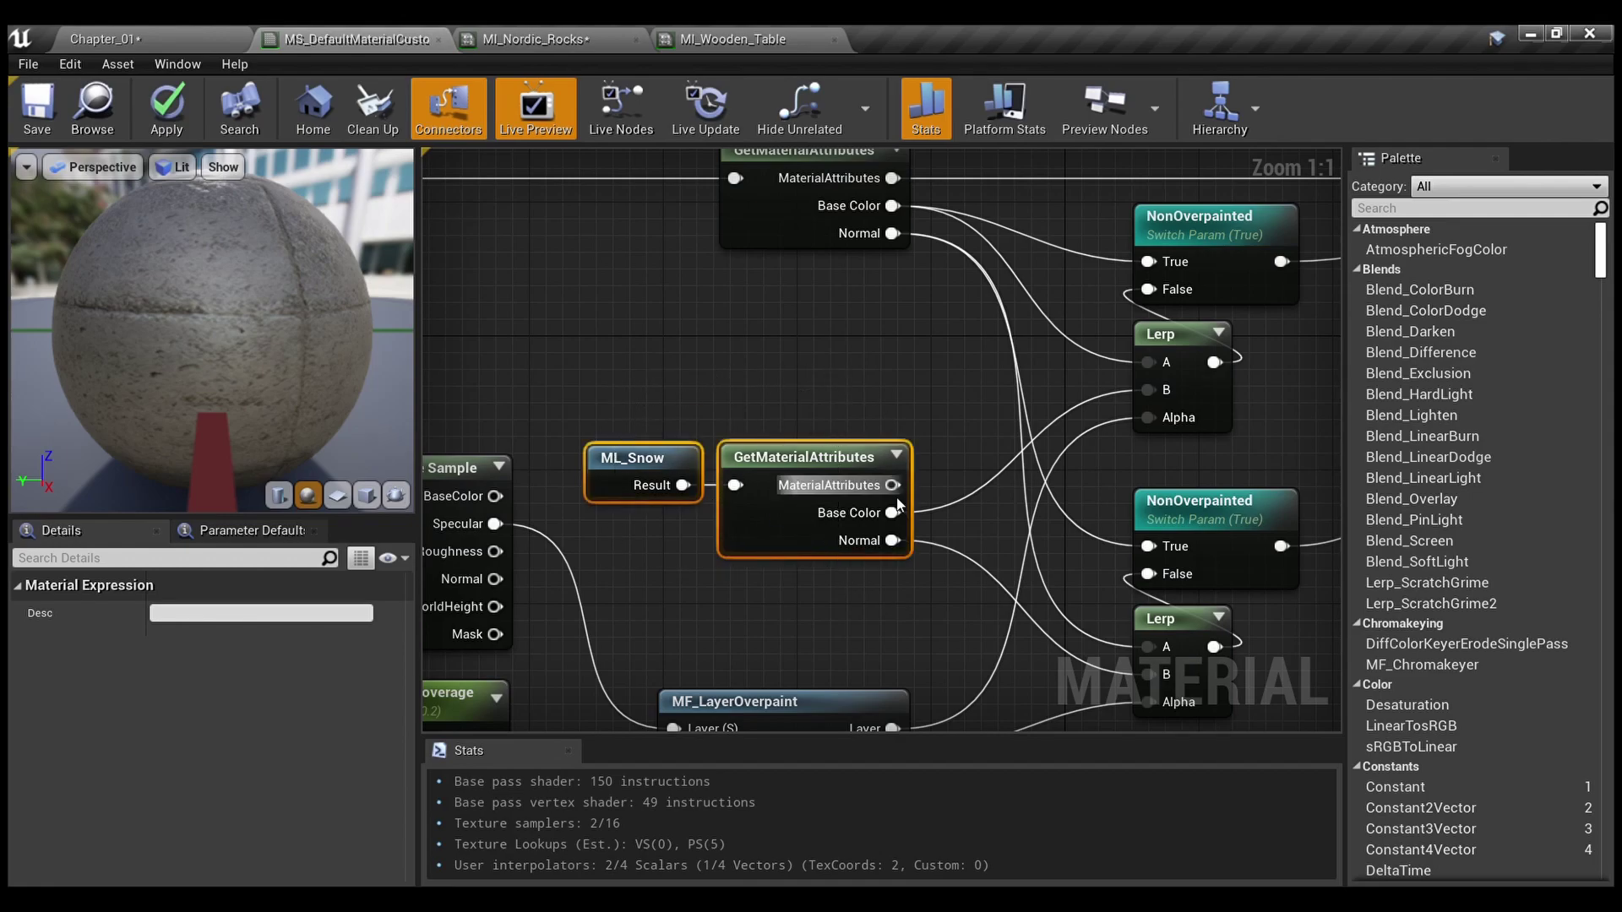
pyautogui.click(879, 586)
pyautogui.moveTo(879, 585); pyautogui.dragTo(797, 525, button='right')
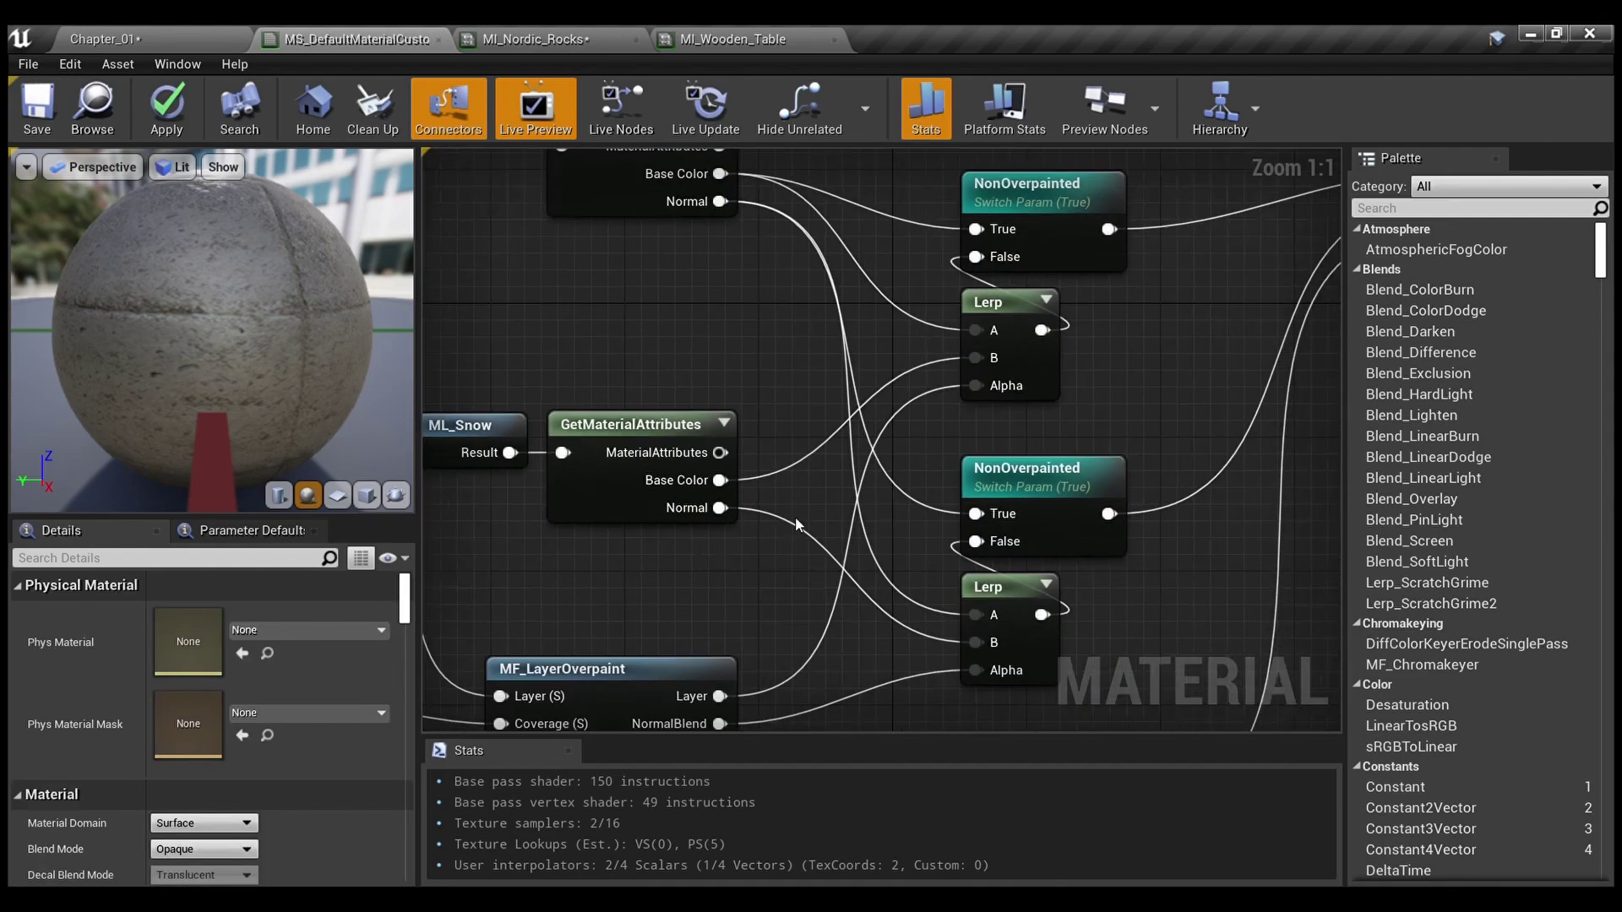
# Open the MF_LayerOverpaint function to look over its node graph, and return to MS_DefaultMaterialCustom
pyautogui.scroll(-2, 889, 427)
pyautogui.moveTo(888, 427); pyautogui.dragTo(883, 361, button='right')
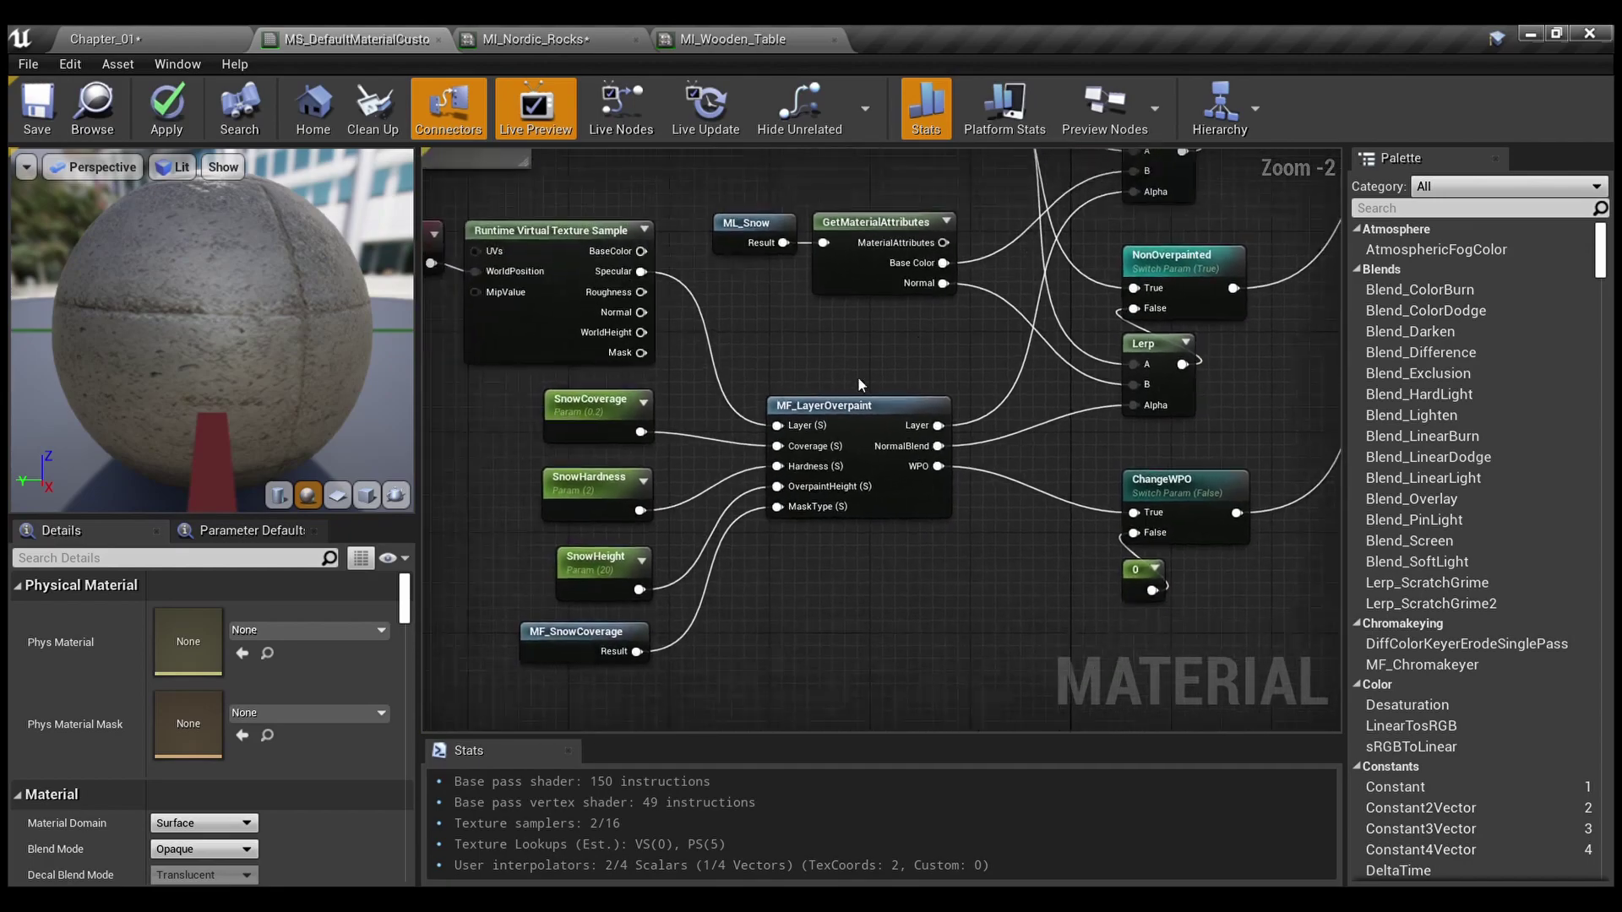
pyautogui.scroll(2, 835, 393)
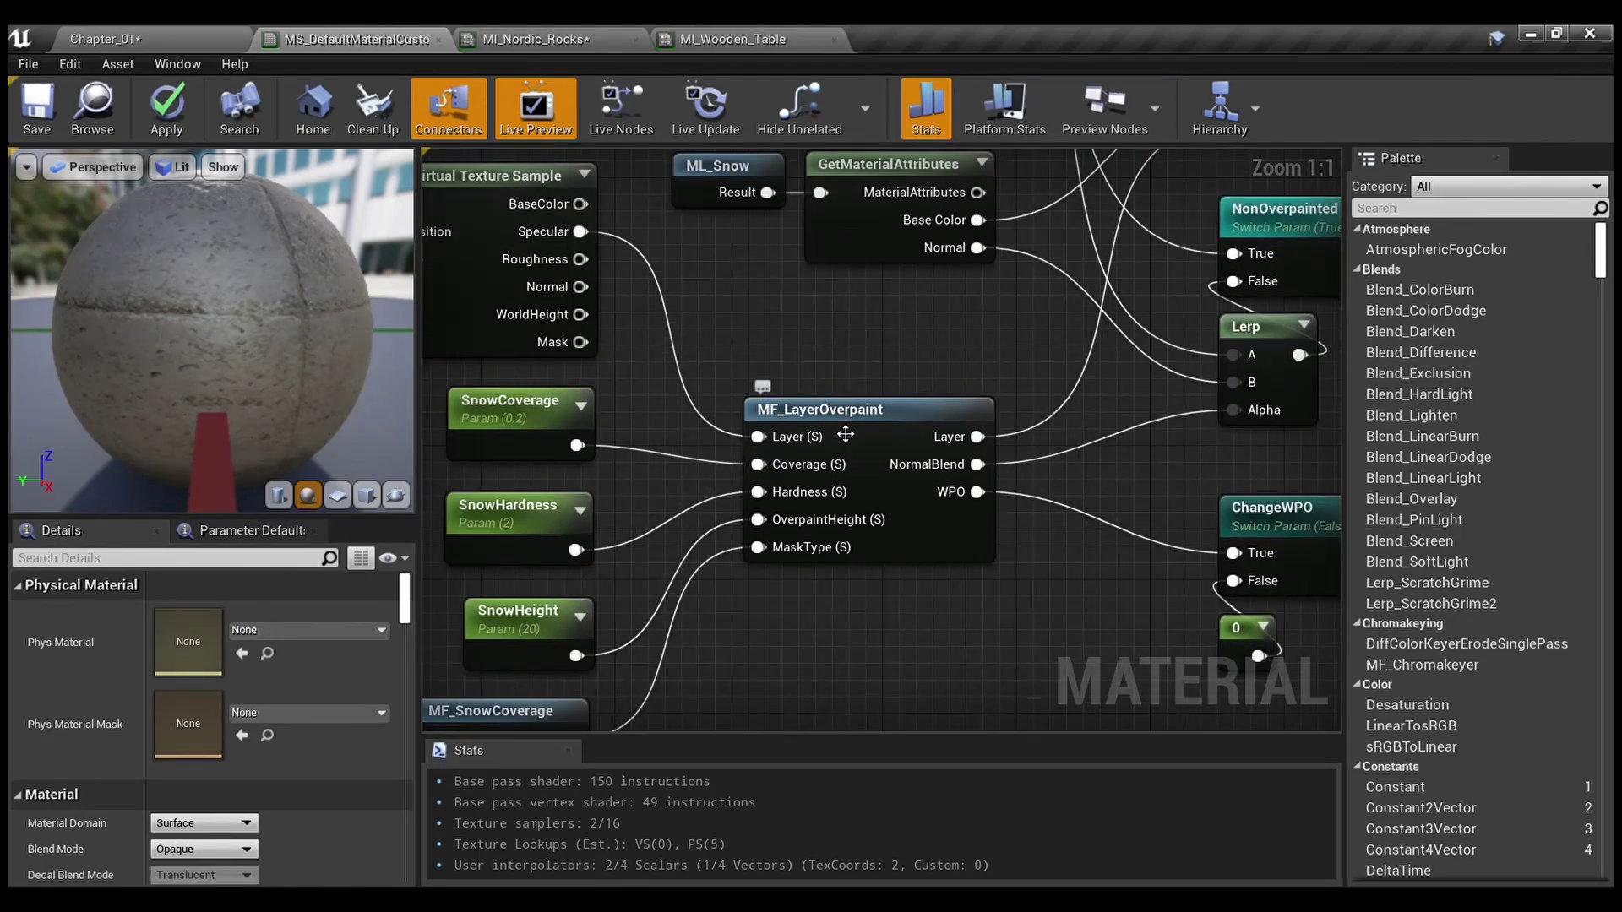
pyautogui.doubleClick(844, 435)
pyautogui.scroll(-2, 865, 463)
pyautogui.moveTo(1555, 202); pyautogui.dragTo(1330, 333, button='right')
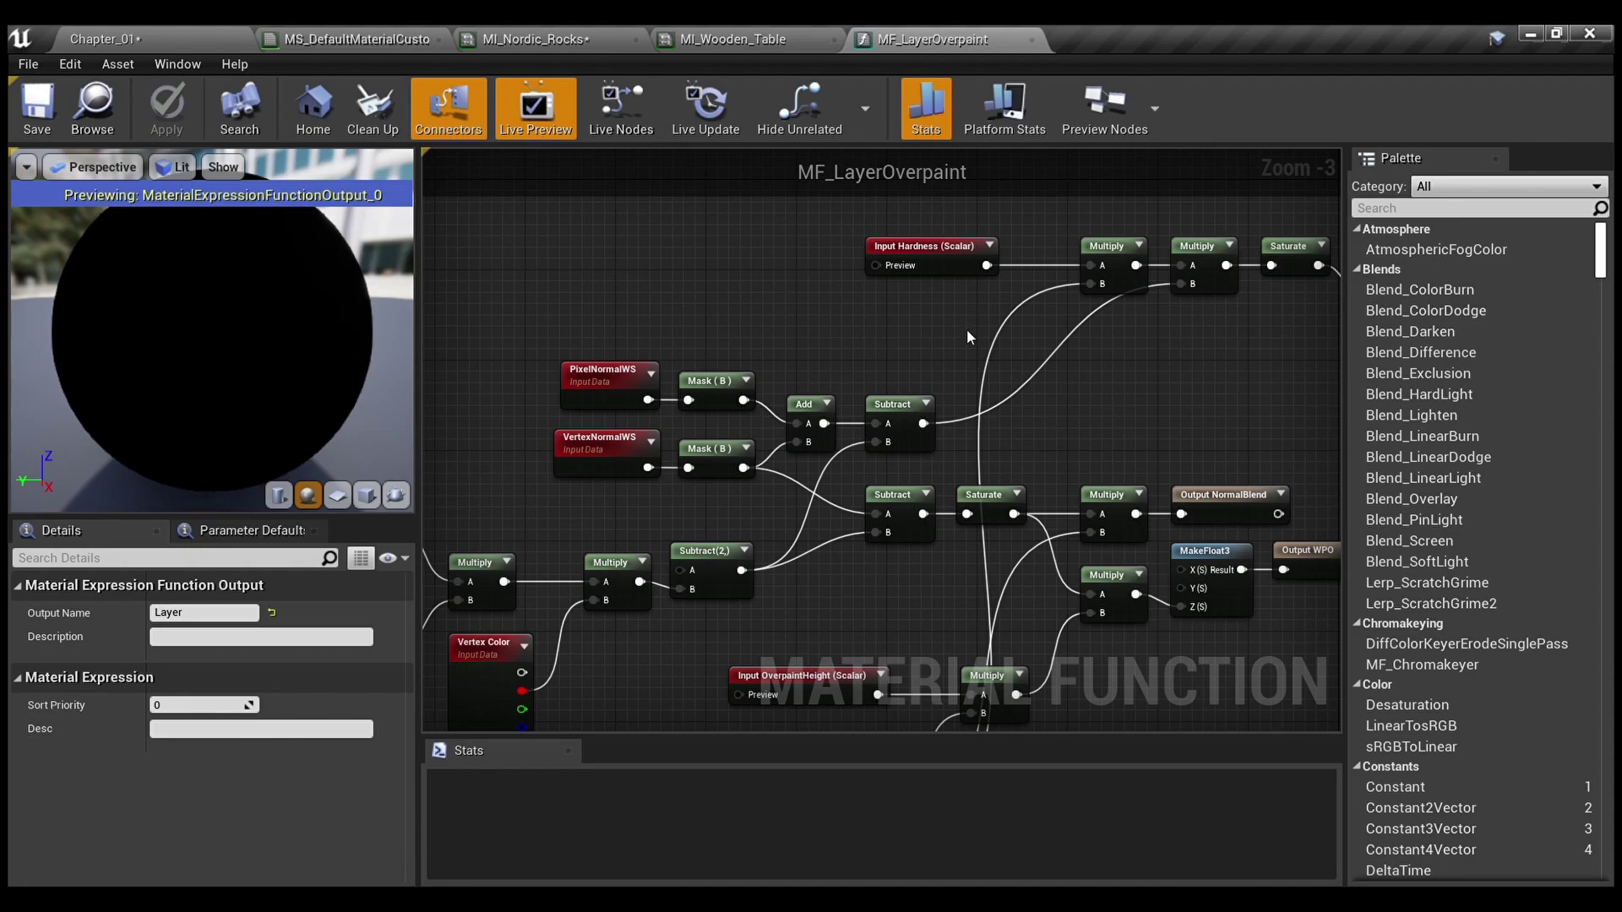
pyautogui.click(393, 32)
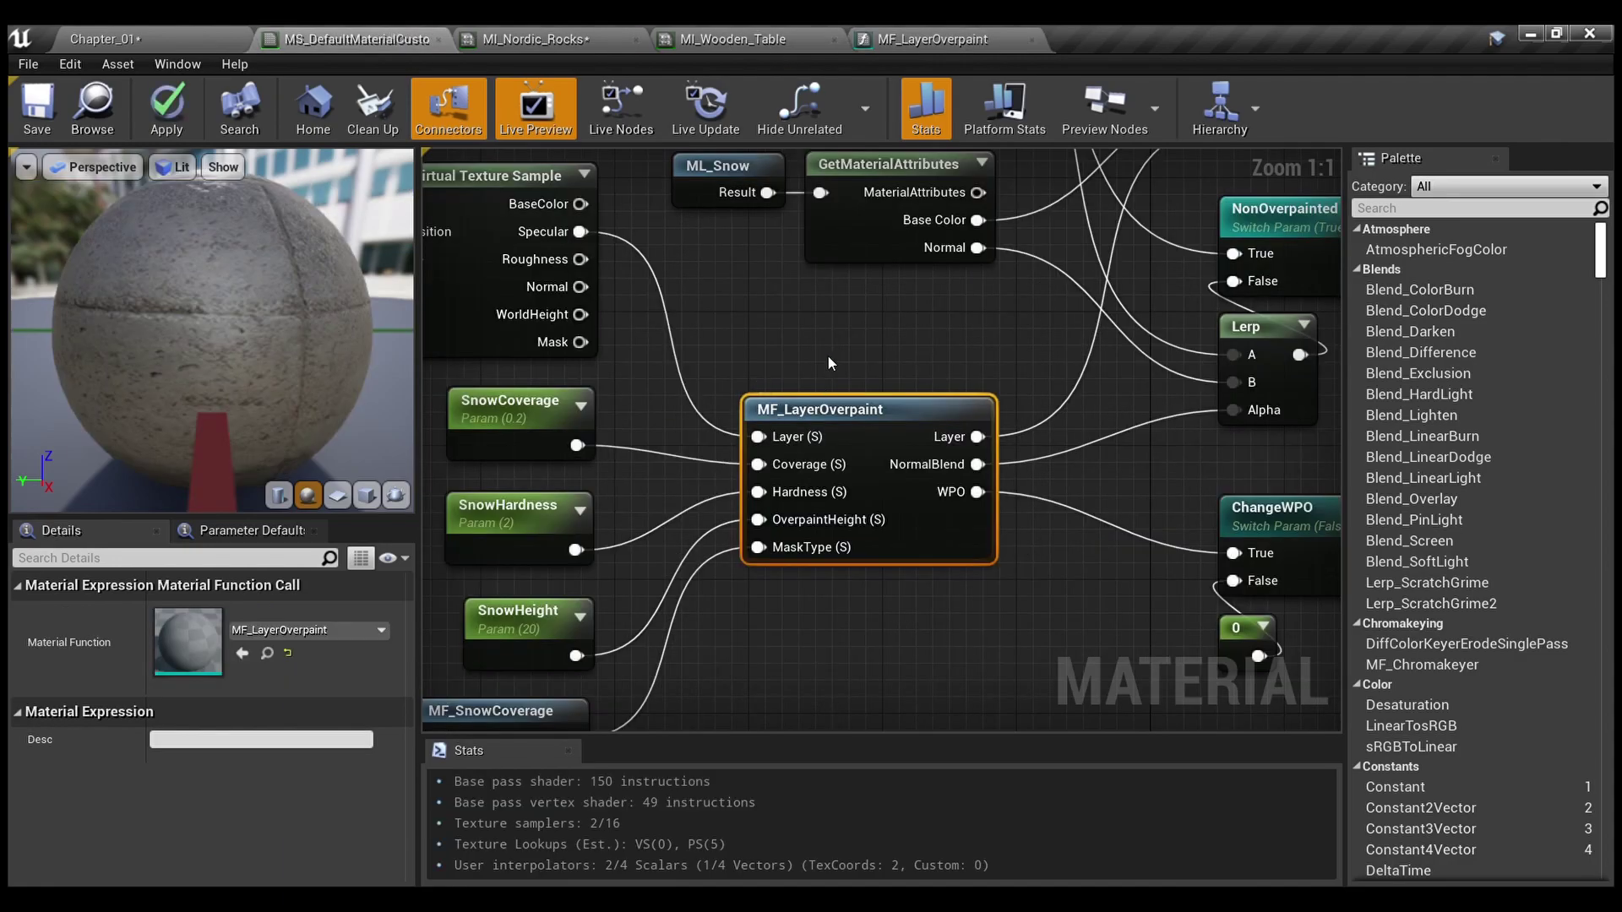
# Highlight the SnowCoverage, SnowHardness and SnowHeight parameters feeding MF_LayerOverpaint and inspect their settings
pyautogui.moveTo(819, 357); pyautogui.dragTo(1047, 357, button='right')
pyautogui.scroll(-1, 1022, 454)
pyautogui.moveTo(995, 667); pyautogui.dragTo(837, 346)
pyautogui.click(1027, 600)
pyautogui.scroll(2, 1010, 520)
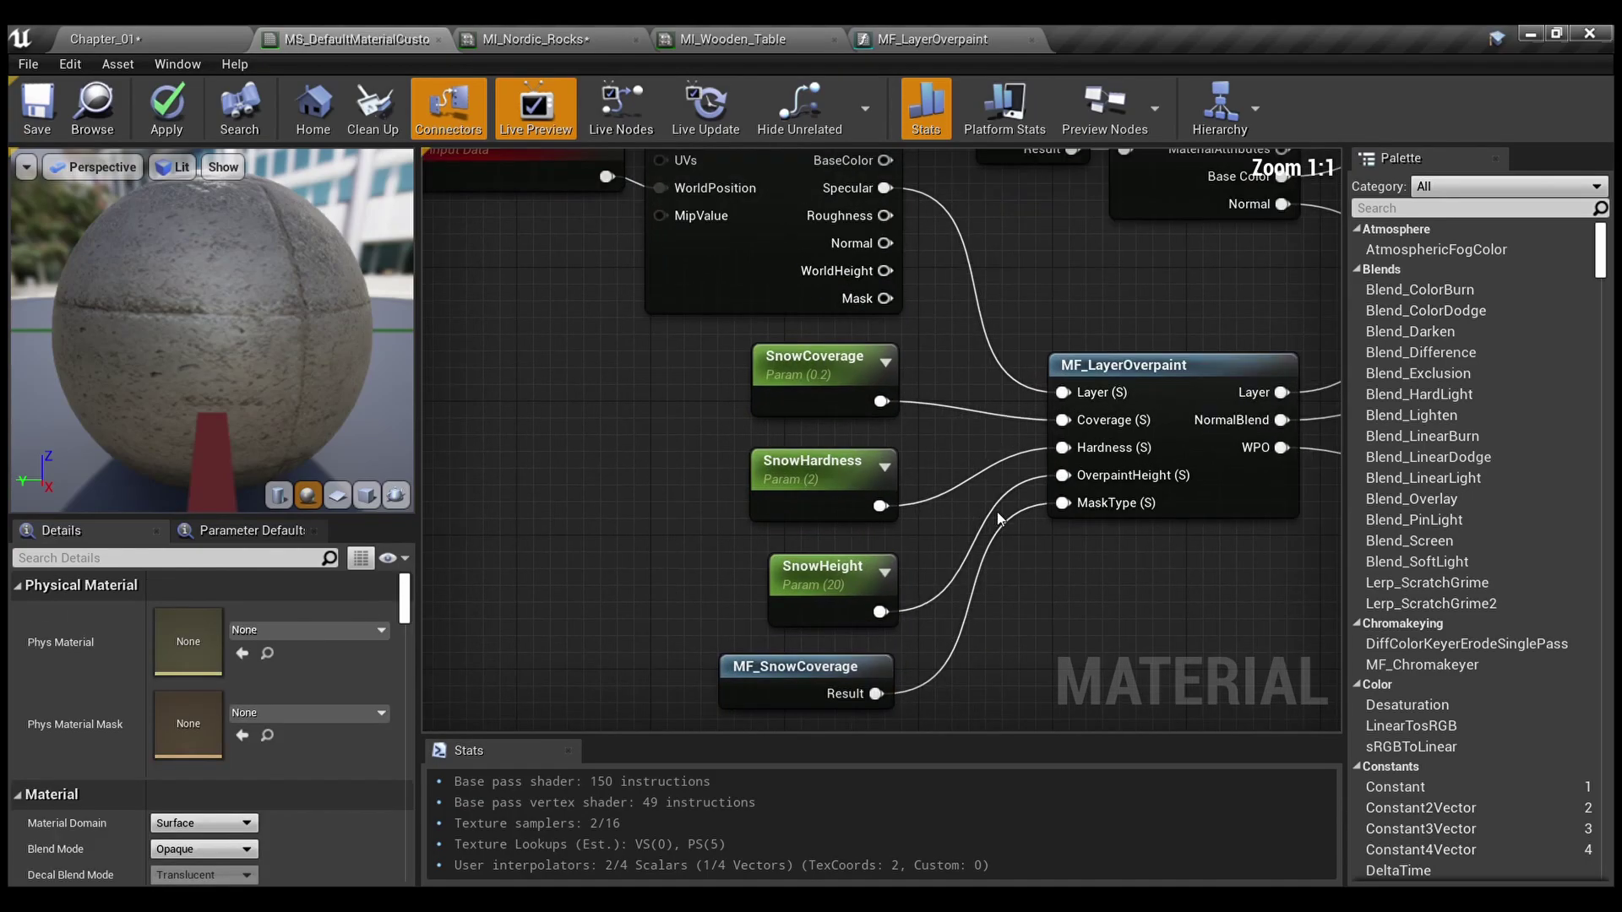
pyautogui.click(860, 410)
pyautogui.click(854, 475)
pyautogui.click(851, 585)
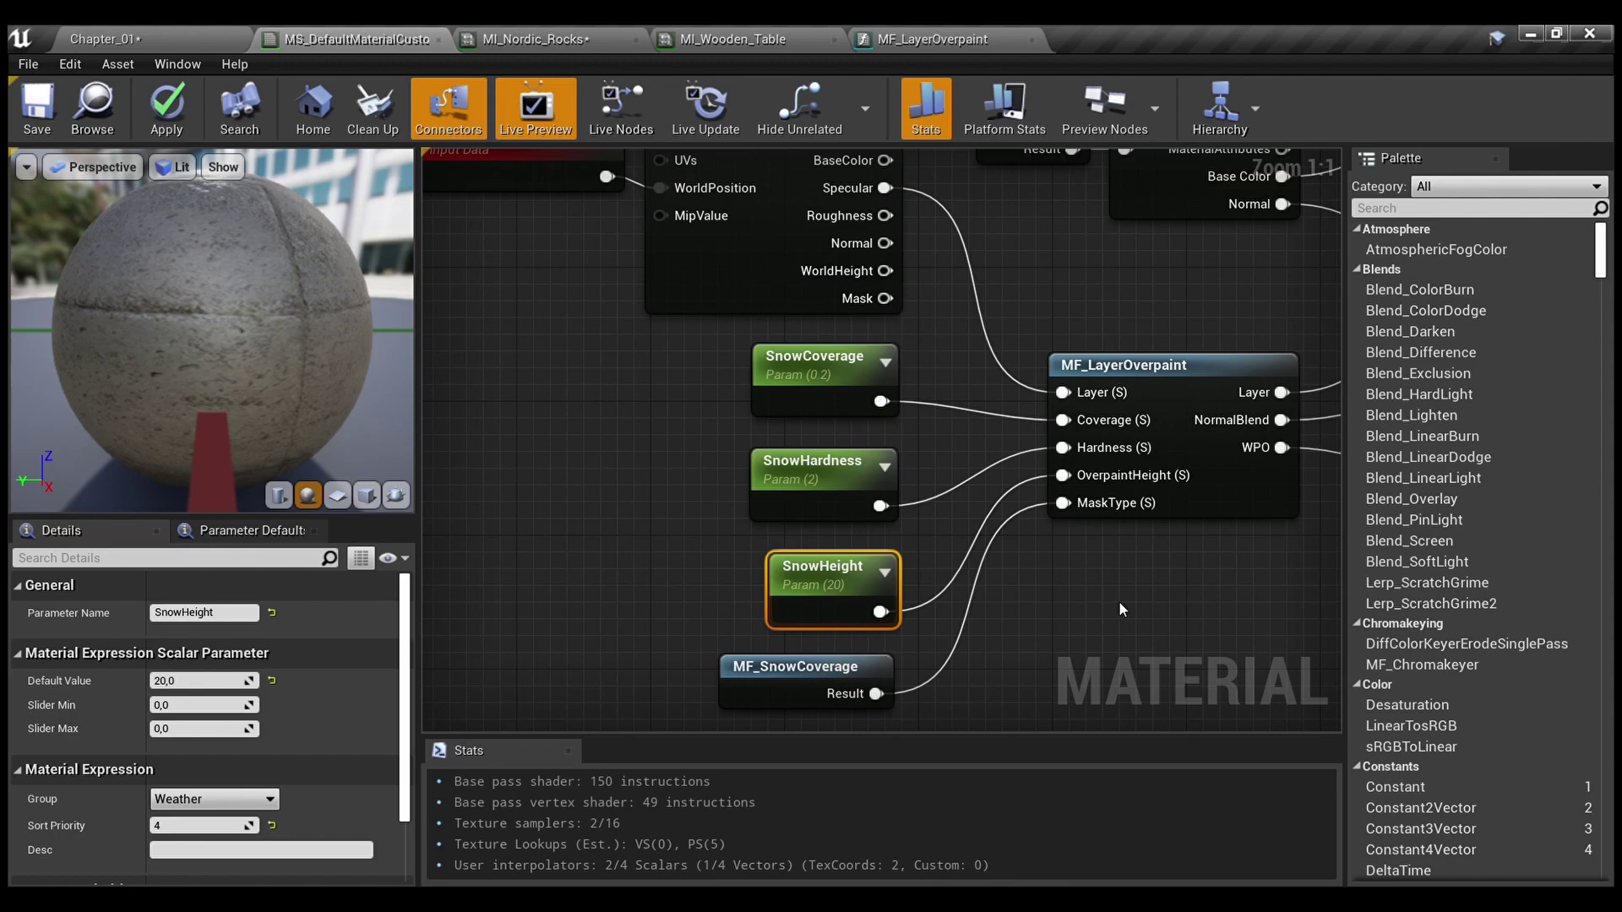
# Open the MF_SnowCoverage function connected to MaskType to view its node graph, and return to MS_DefaultMaterialCustom
pyautogui.moveTo(650, 455); pyautogui.dragTo(676, 311, button='right')
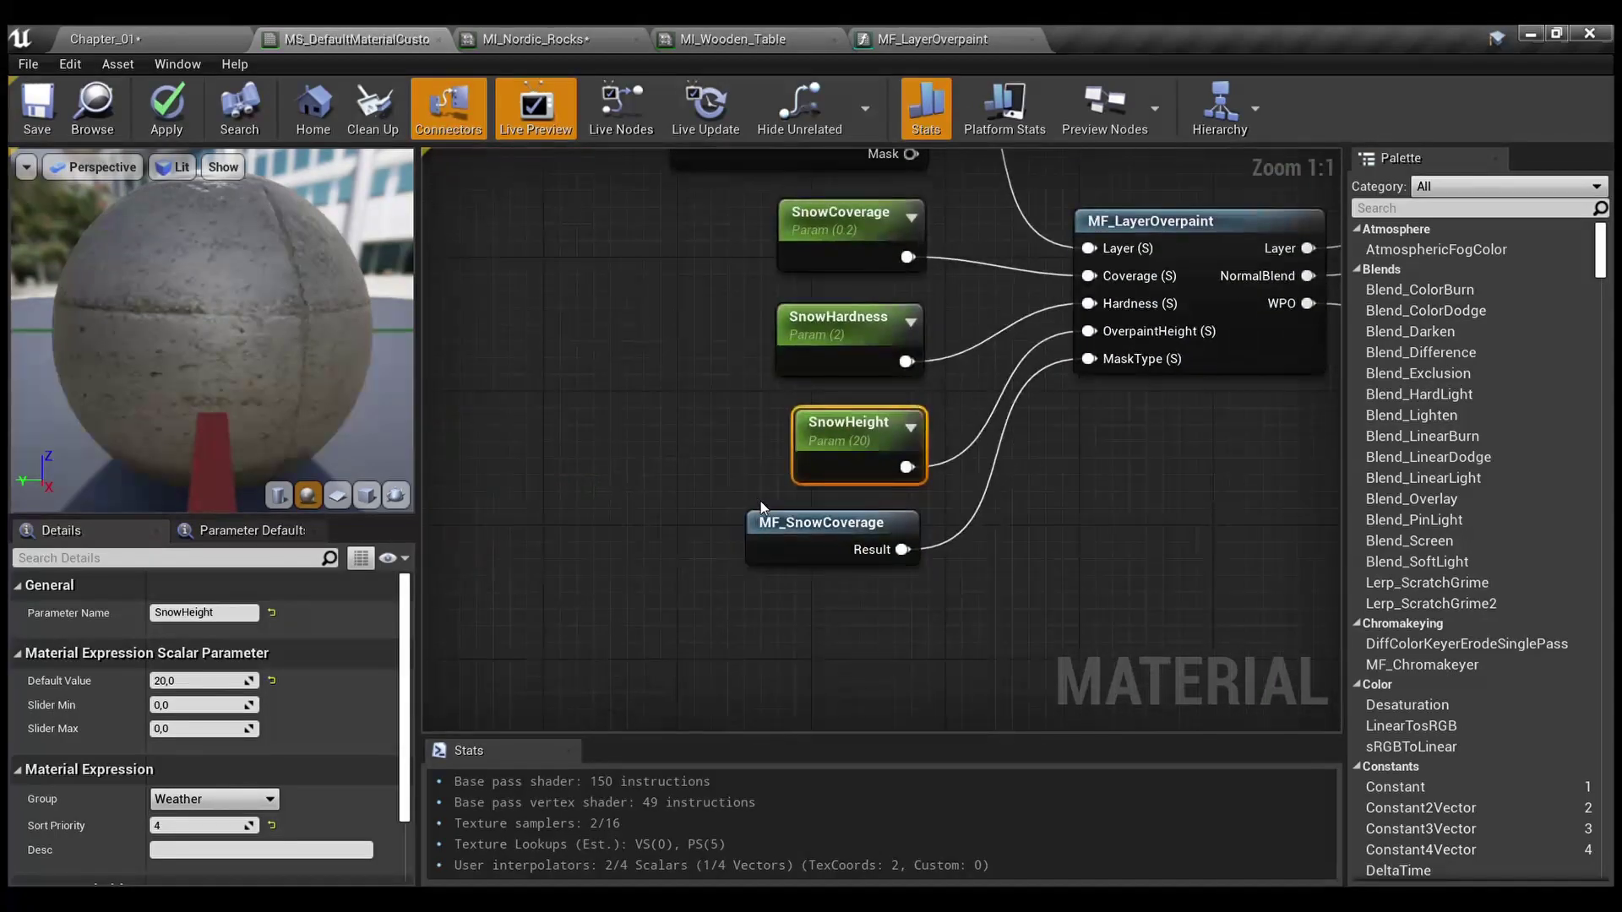
pyautogui.click(801, 543)
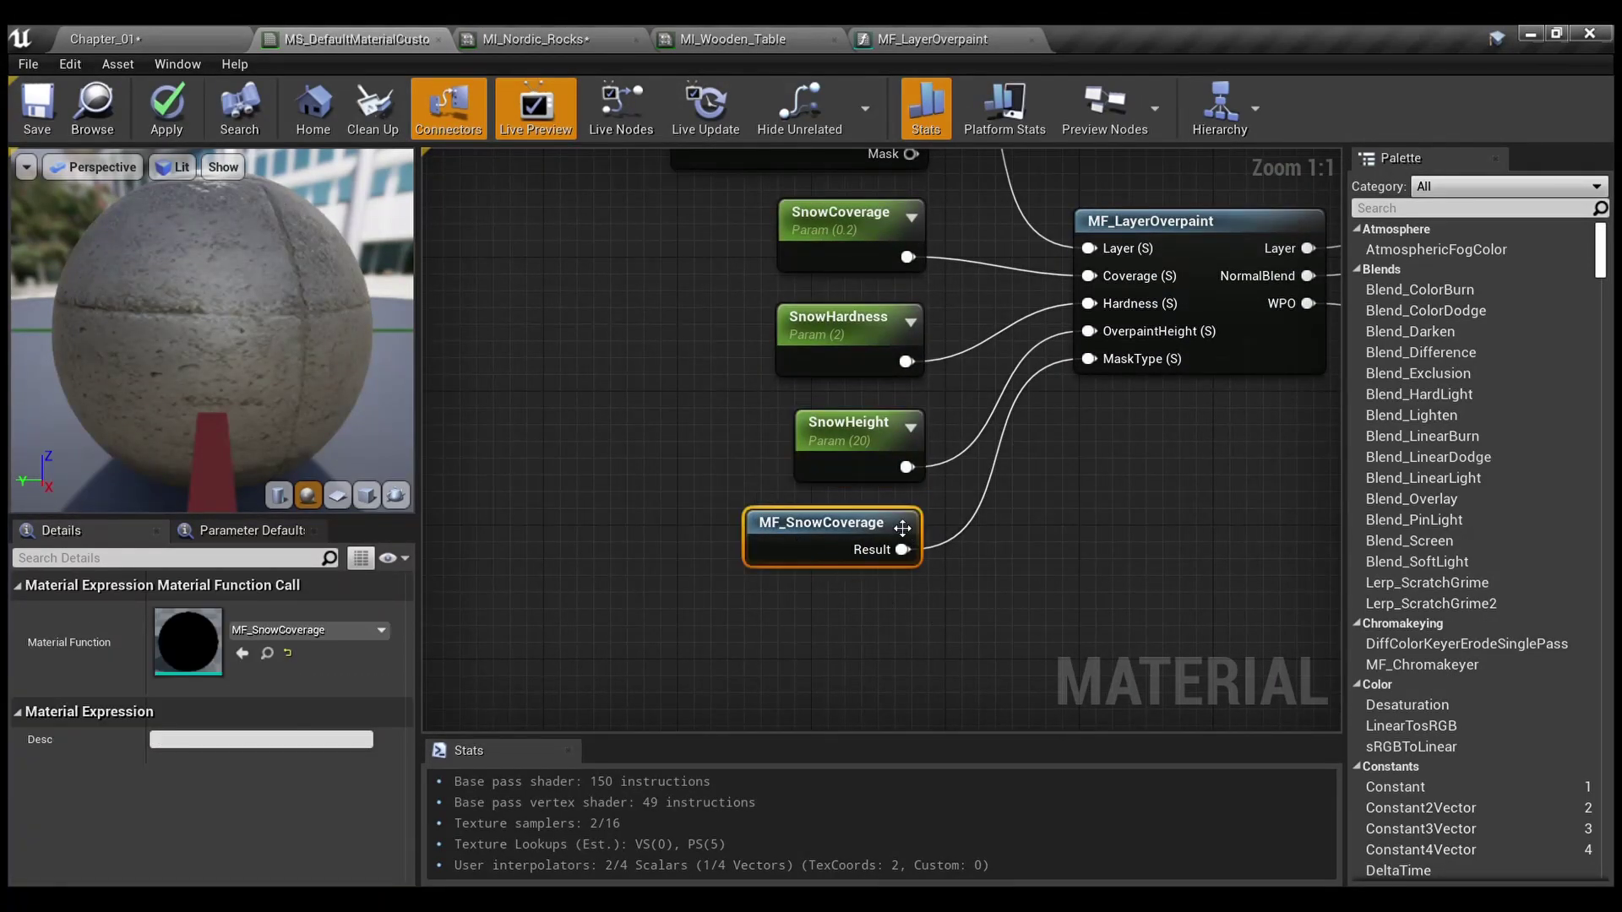
pyautogui.doubleClick(864, 530)
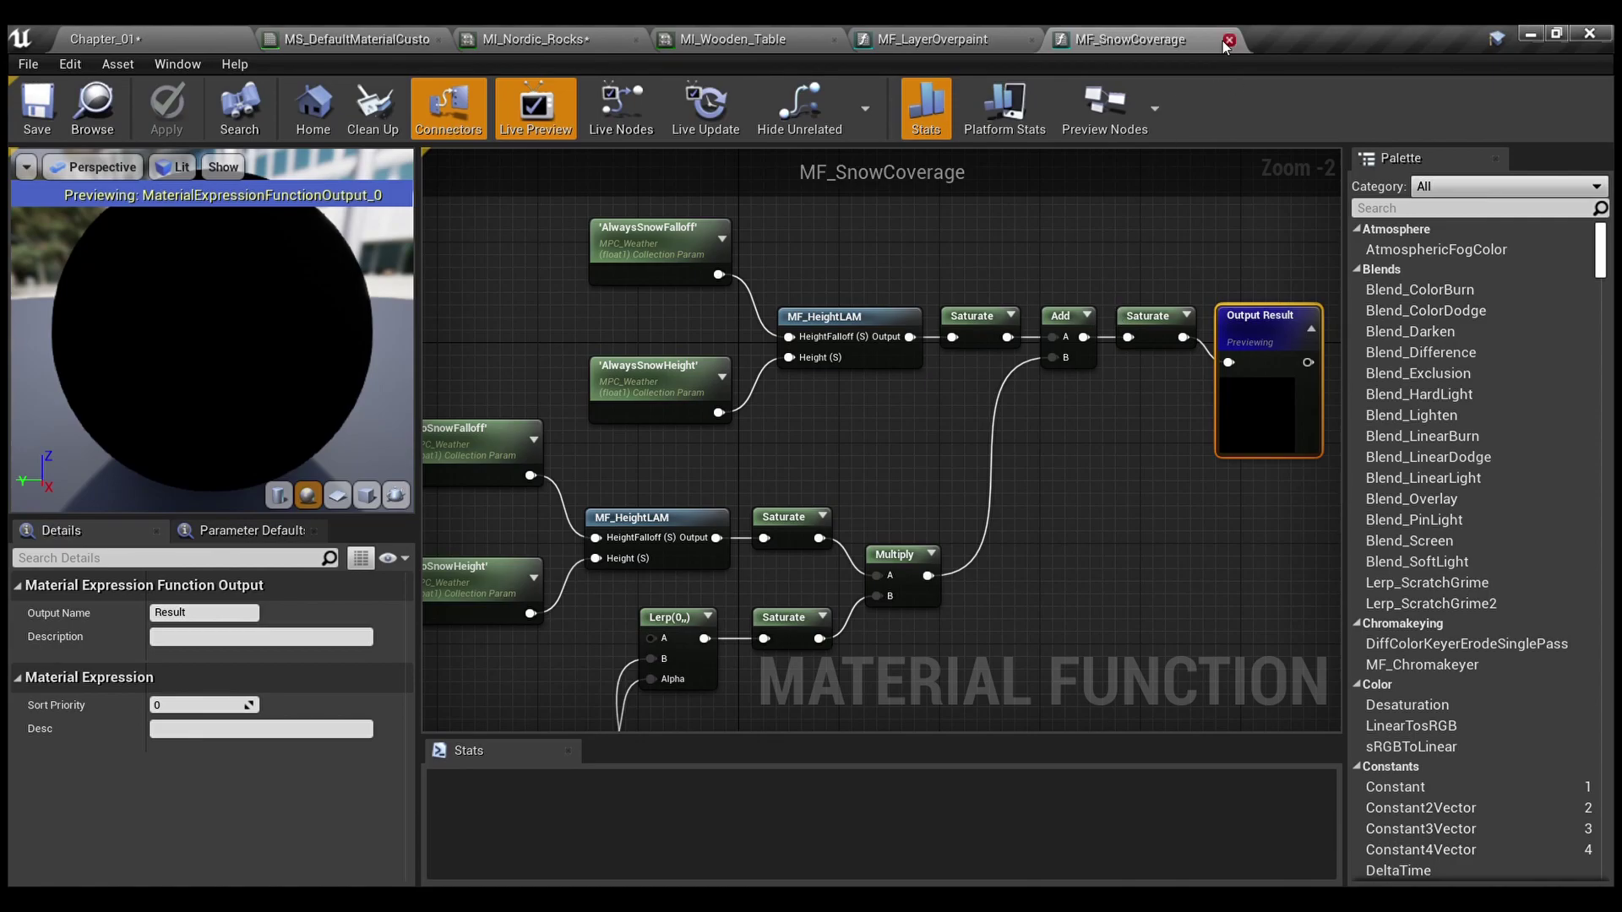
pyautogui.click(379, 37)
pyautogui.click(1048, 517)
pyautogui.scroll(2, 1048, 517)
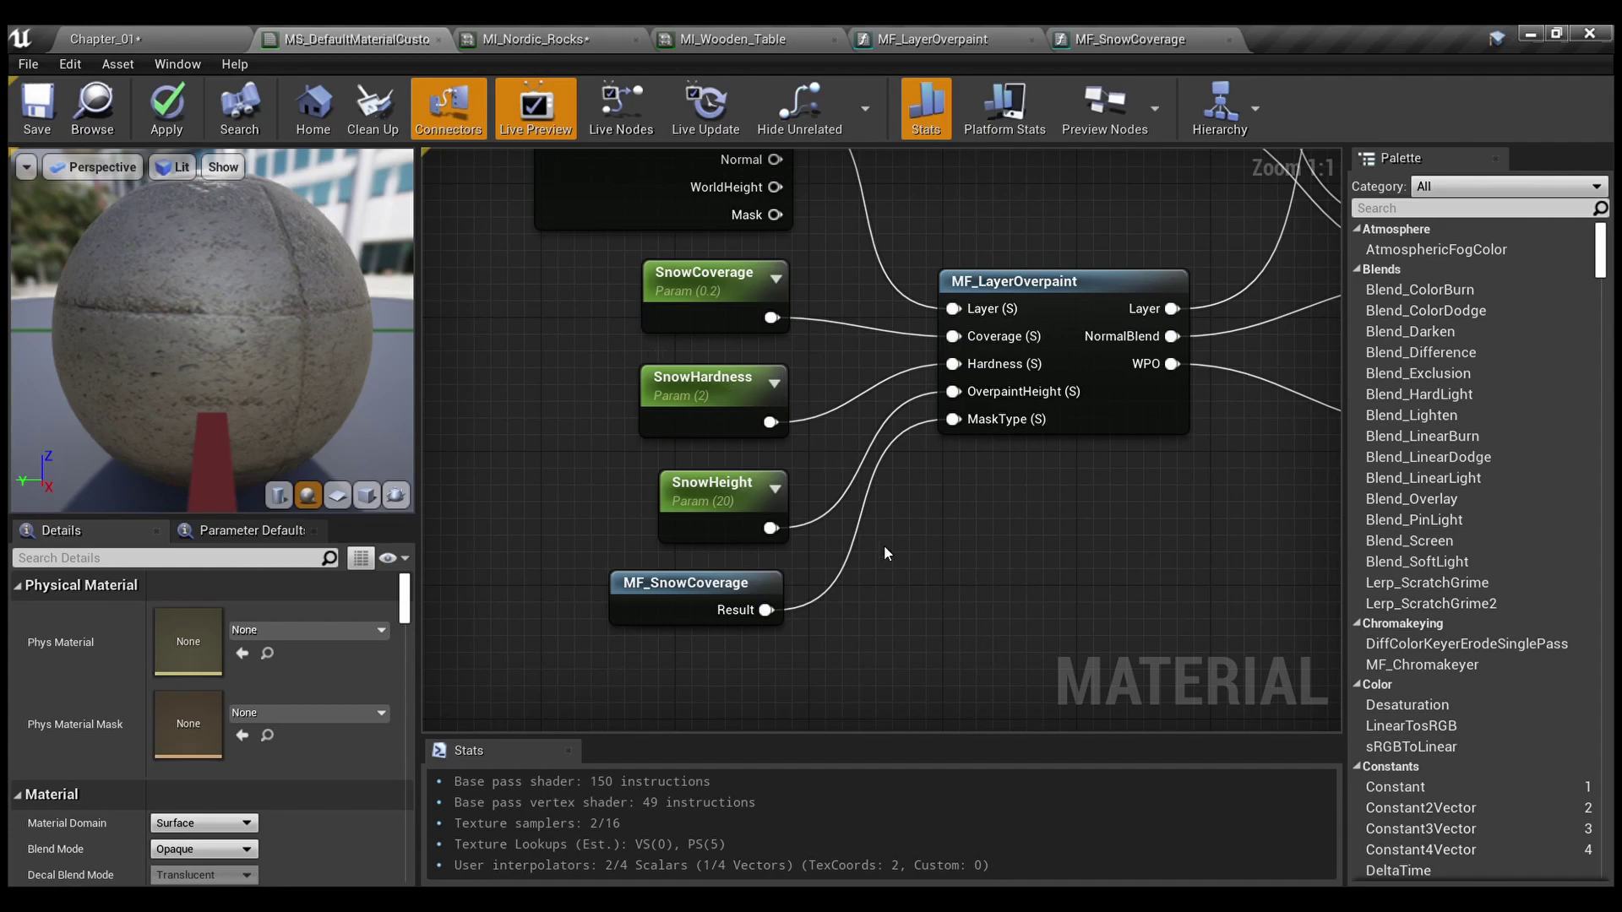
# Trace MF_LayerOverpaint's Layer and NormalBlend outputs to the Lerp alphas, and WPO through ChangeWPO to SetMaterialAttributes
pyautogui.moveTo(885, 549); pyautogui.dragTo(514, 704, button='right')
pyautogui.moveTo(880, 437); pyautogui.dragTo(821, 611, button='right')
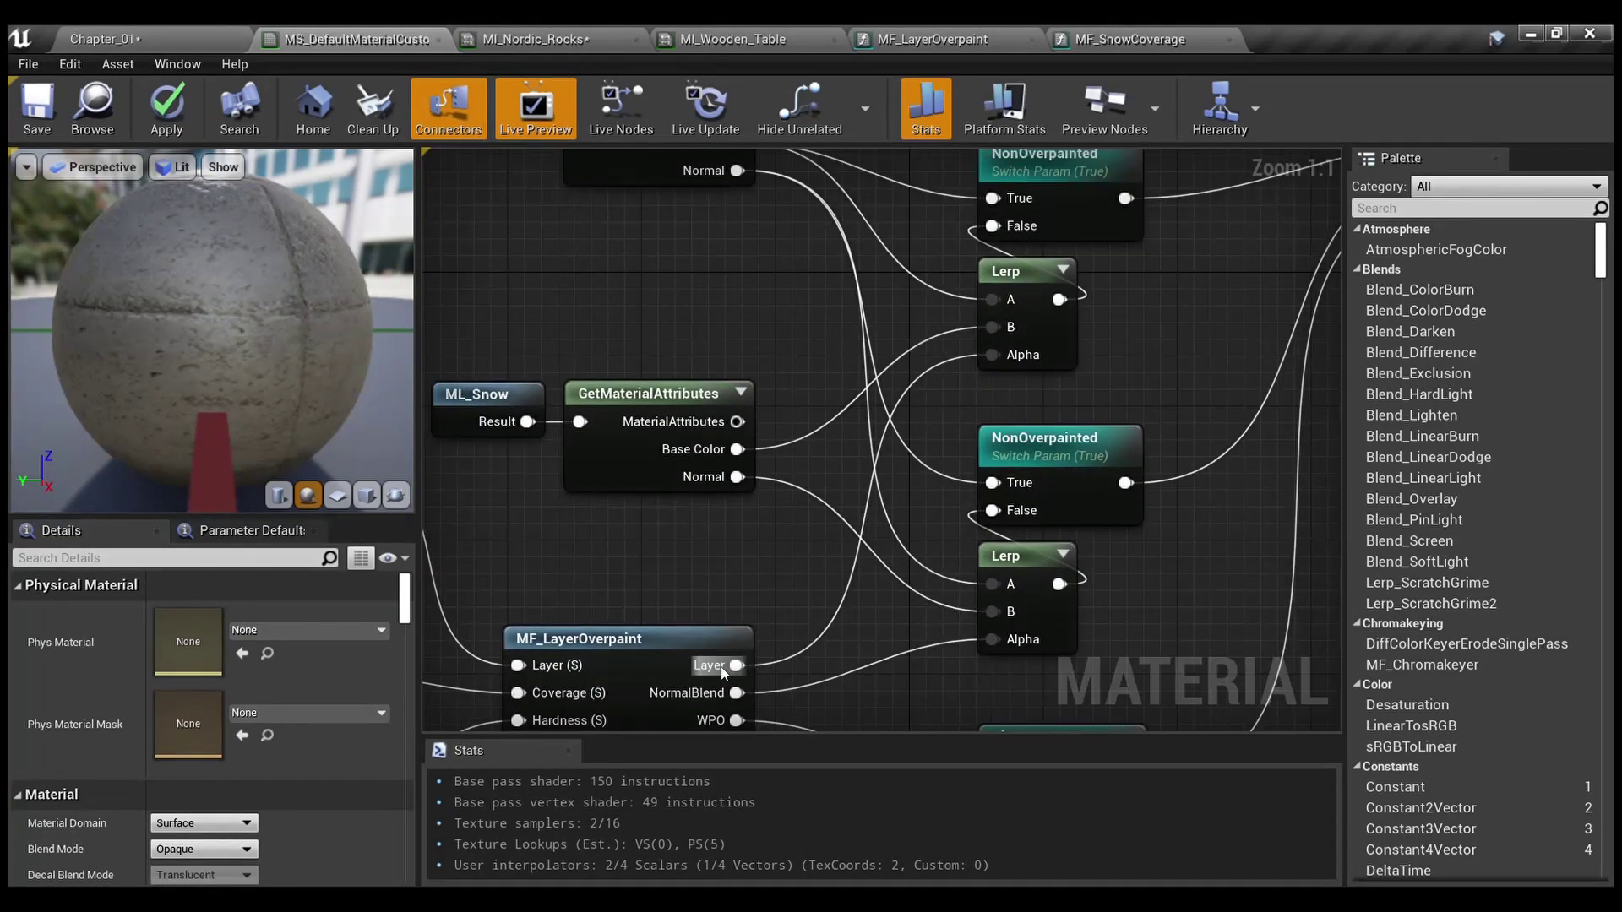
pyautogui.moveTo(999, 374); pyautogui.dragTo(1050, 267, button='right')
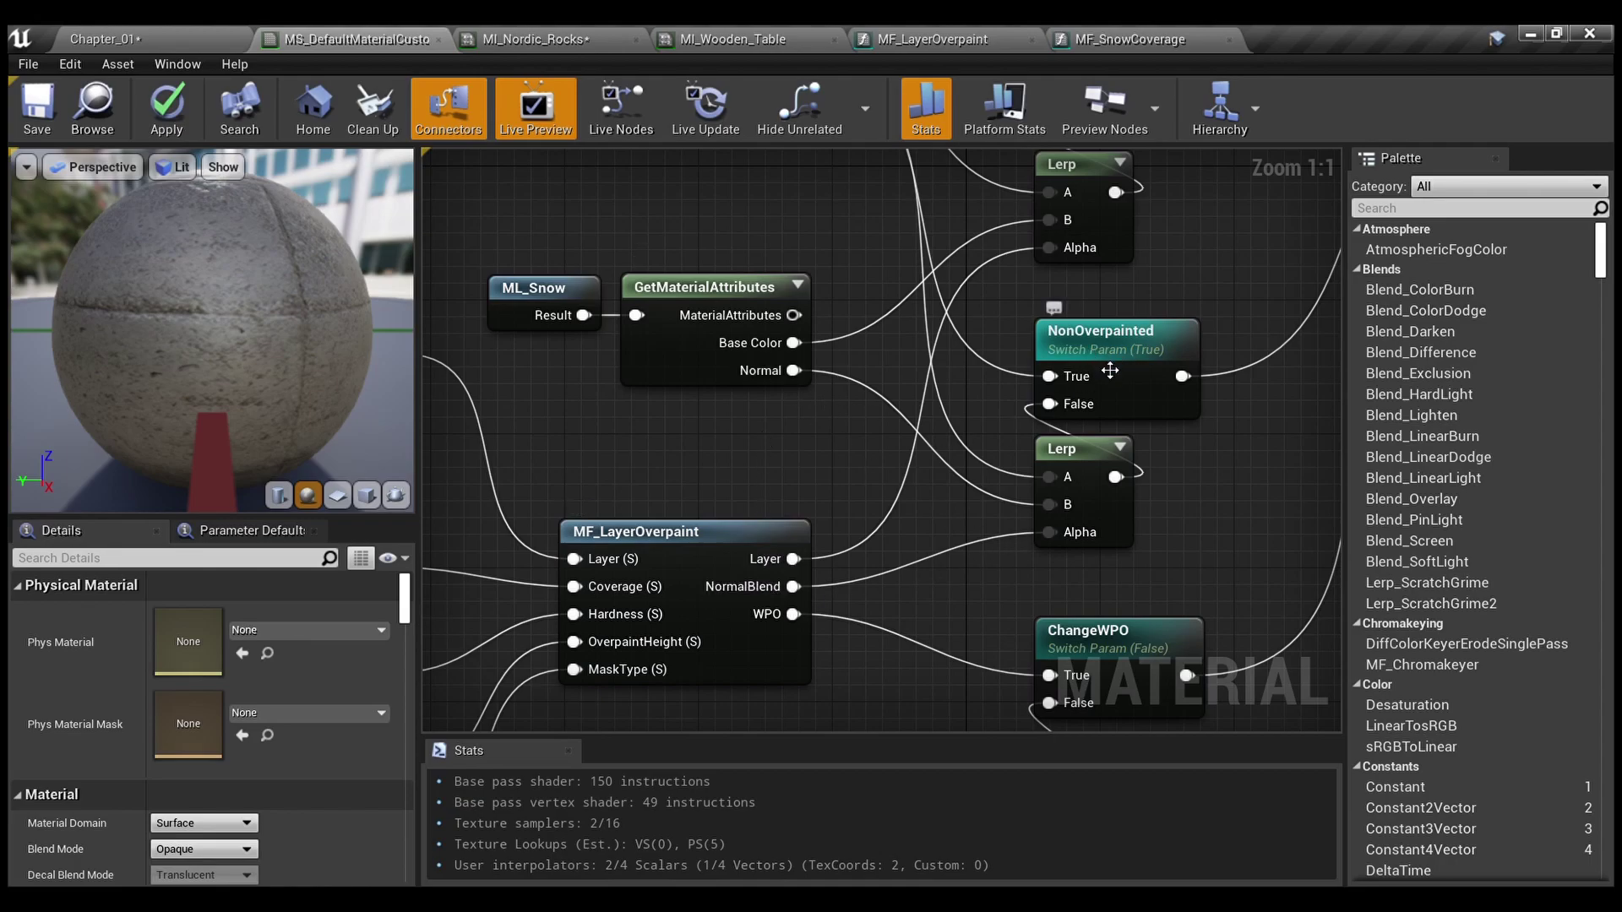
pyautogui.moveTo(1154, 501); pyautogui.dragTo(1144, 326, button='right')
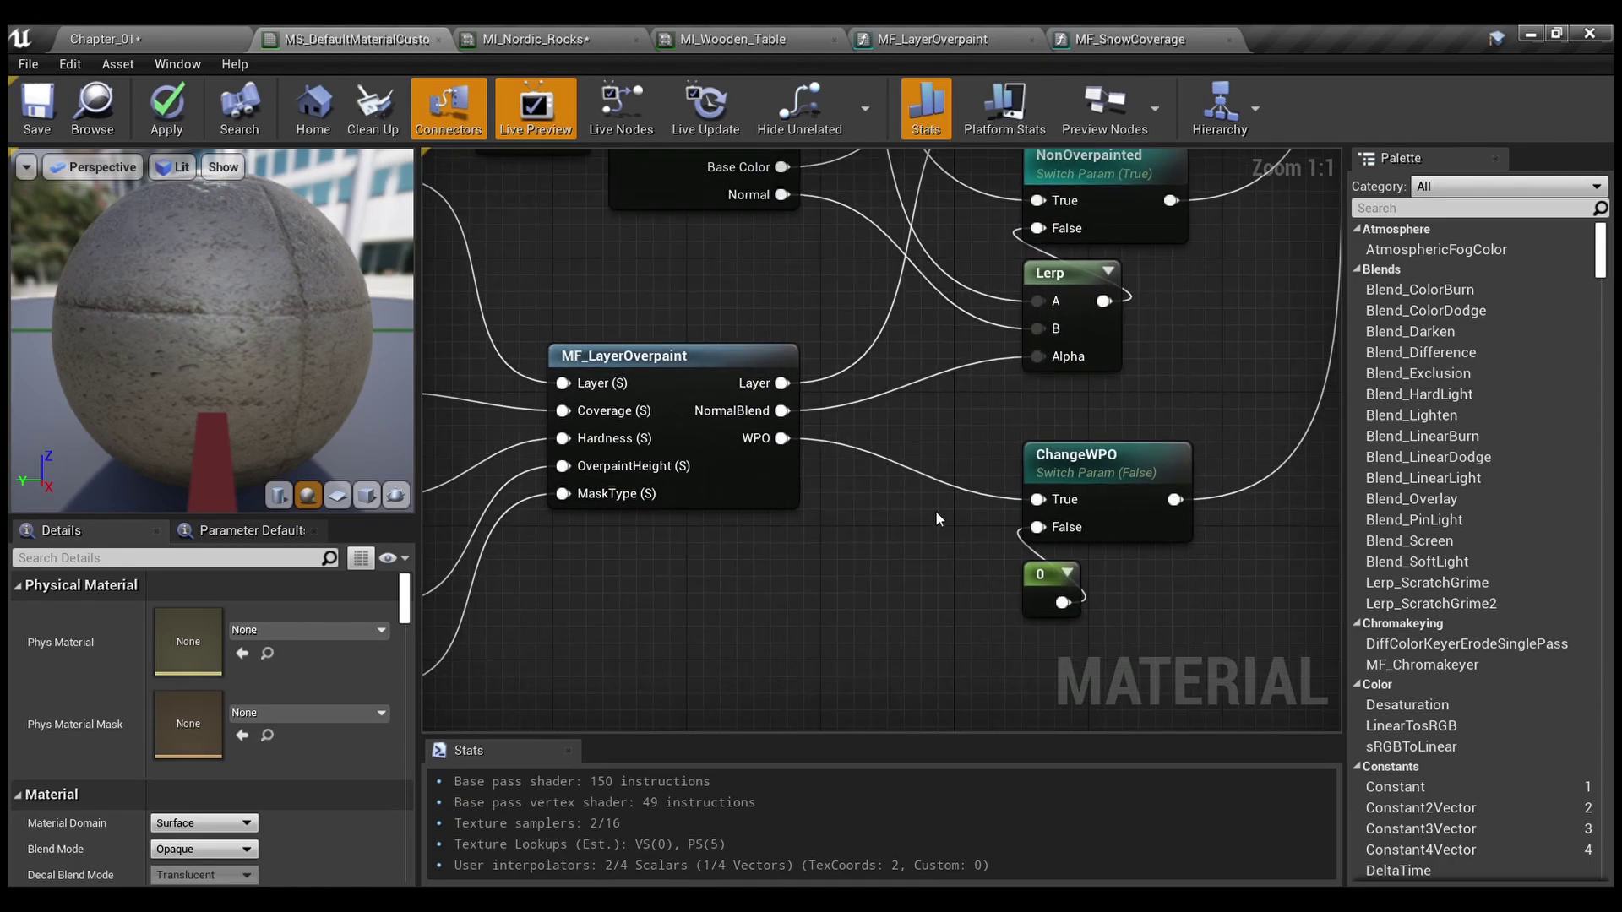
pyautogui.moveTo(1122, 399); pyautogui.dragTo(861, 527, button='right')
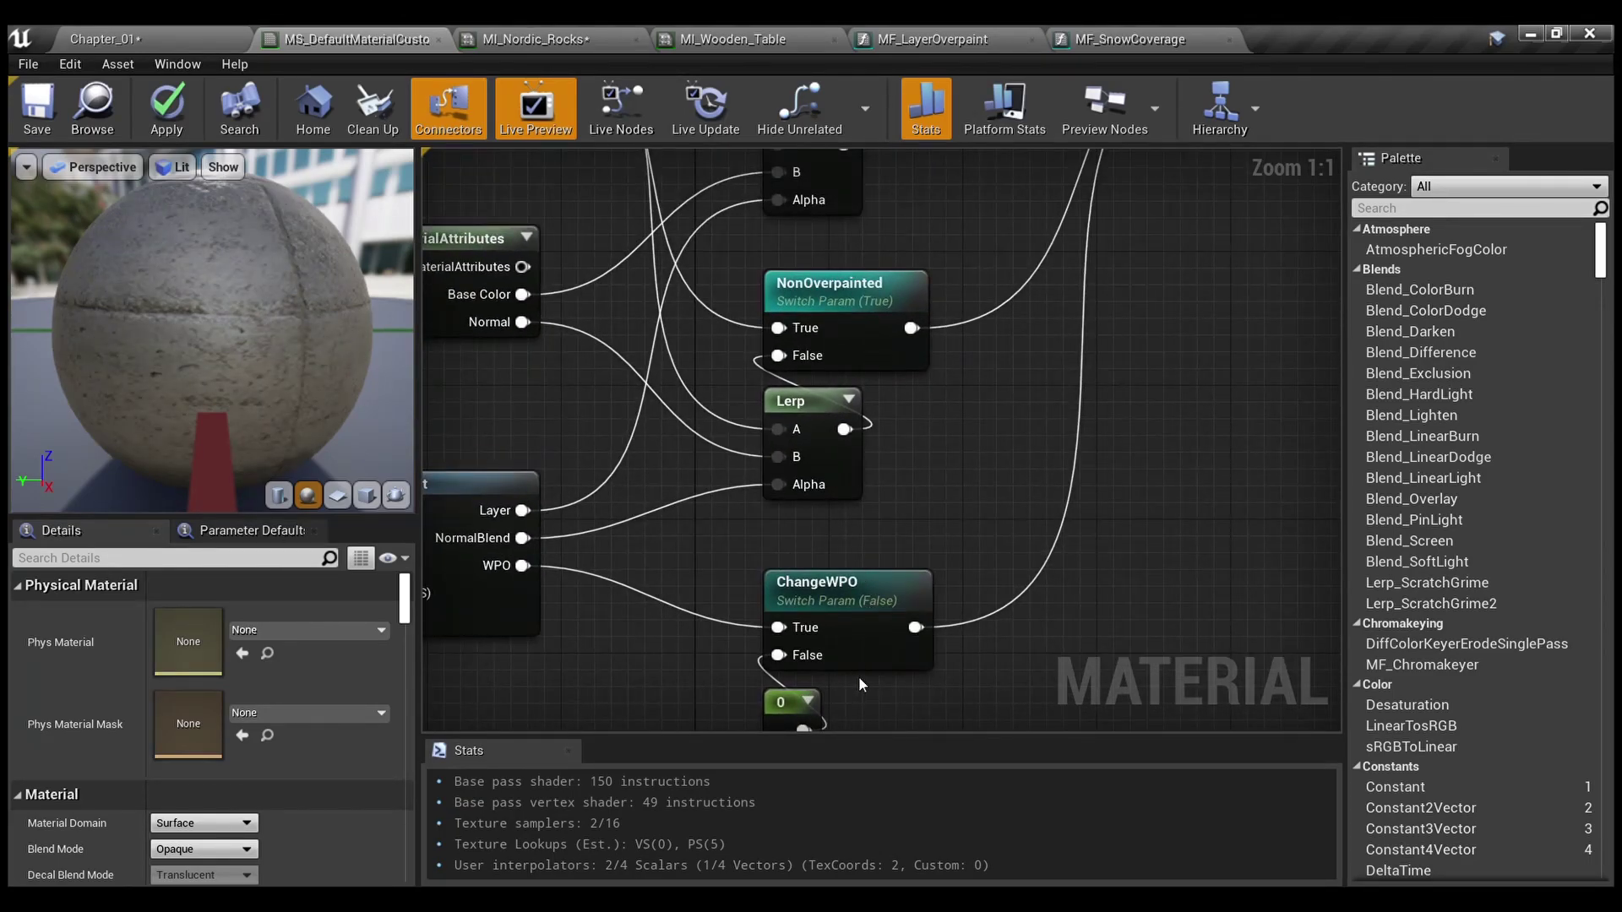
pyautogui.moveTo(870, 652); pyautogui.dragTo(866, 555, button='right')
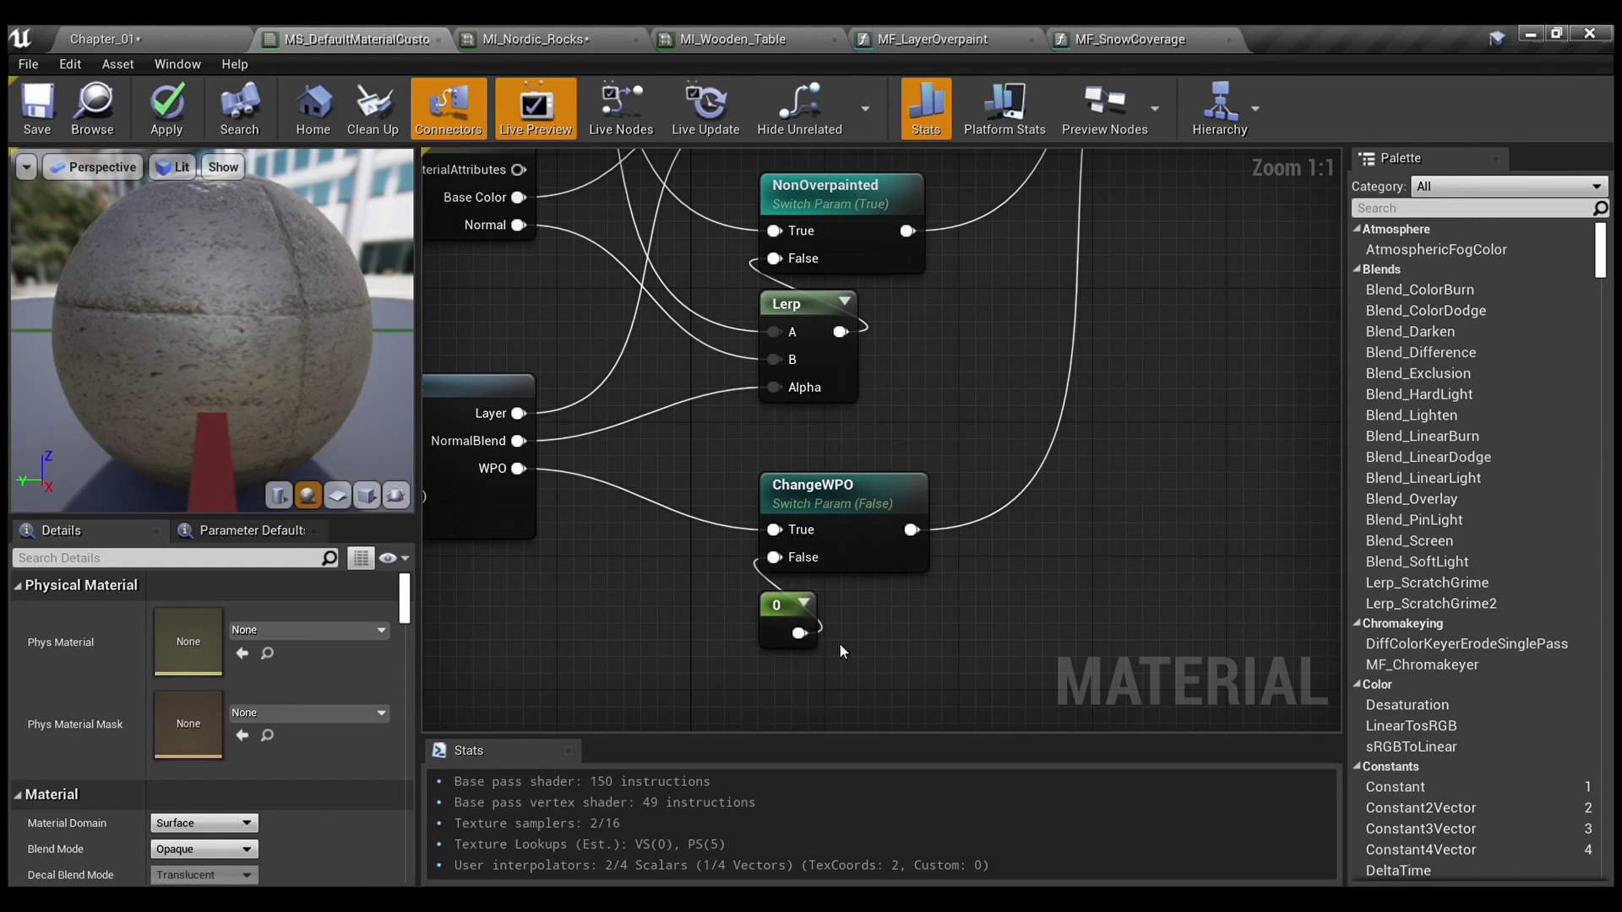
pyautogui.scroll(-2, 839, 642)
pyautogui.moveTo(1090, 318); pyautogui.dragTo(854, 506, button='right')
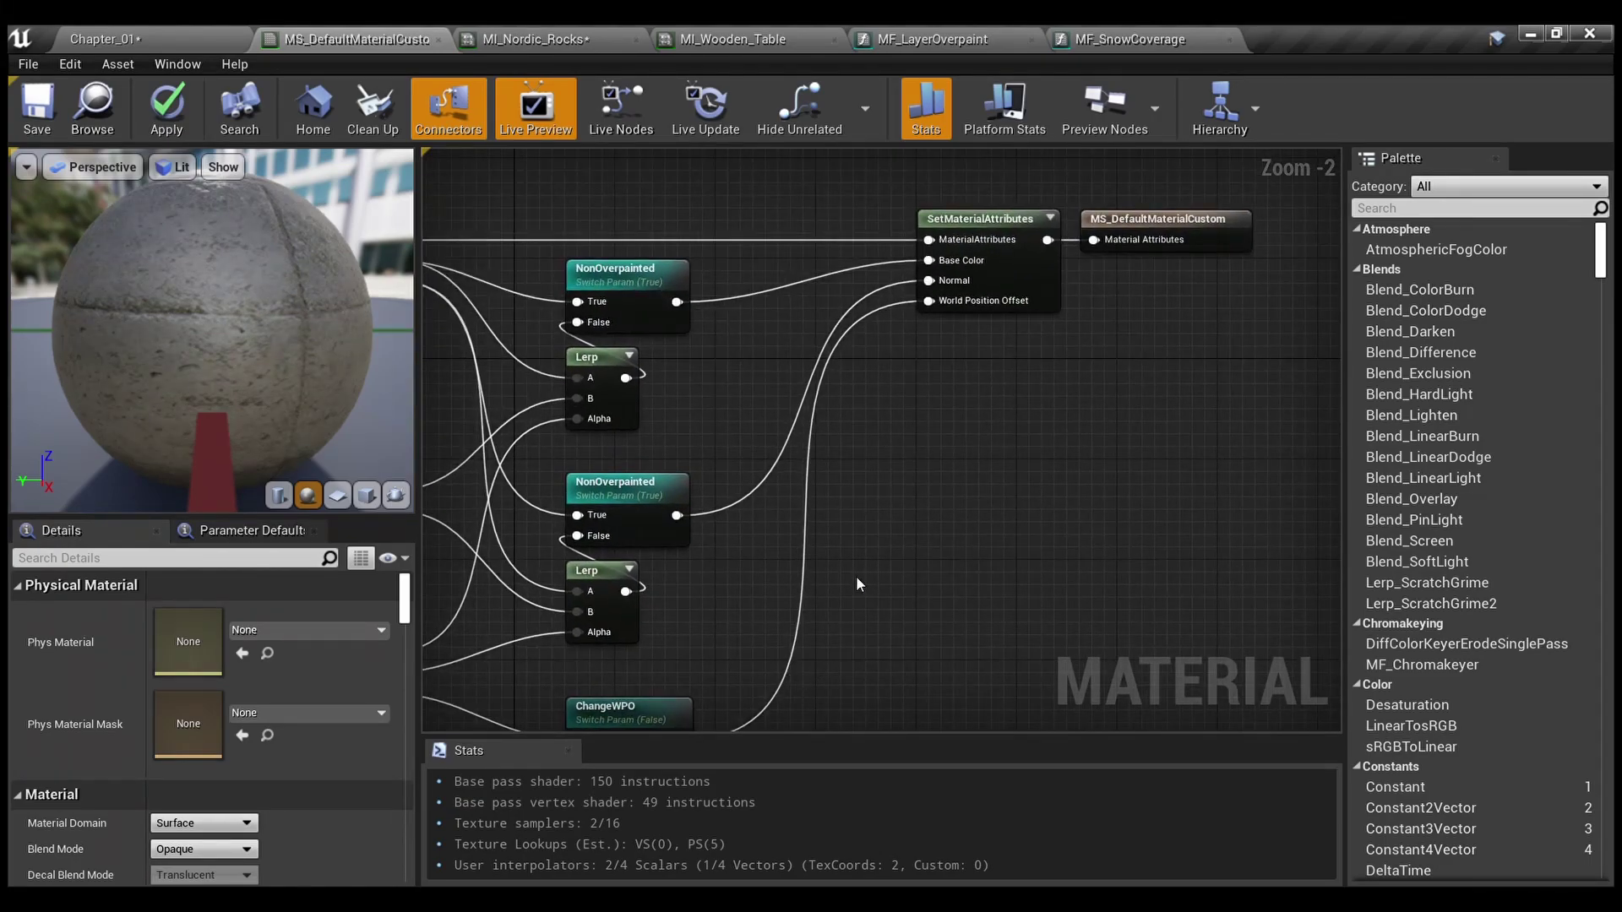
# Go back to the snow parameters and inspect the SnowHeight node feeding OverpaintHeight
pyautogui.moveTo(855, 576); pyautogui.dragTo(1076, 370, button='right')
pyautogui.scroll(2, 834, 593)
pyautogui.moveTo(693, 415); pyautogui.dragTo(1025, 421, button='right')
pyautogui.moveTo(818, 500); pyautogui.dragTo(1090, 403, button='right')
pyautogui.click(731, 512)
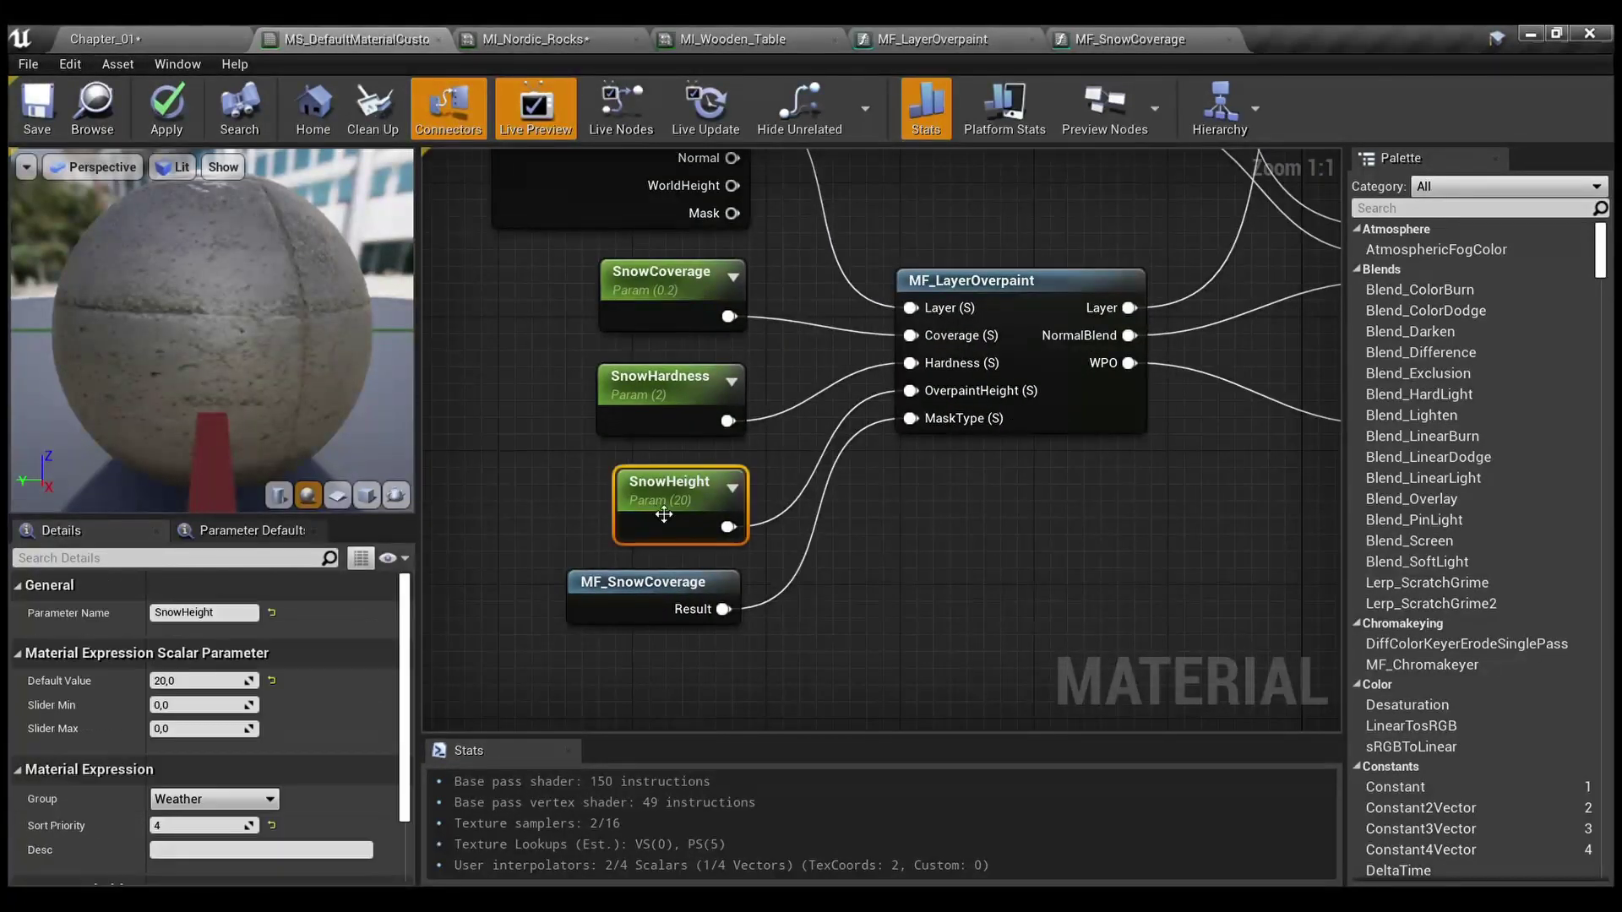
pyautogui.click(1066, 520)
# Highlight both NonOverpainted switches together and inspect their shared static bool parameter settings
pyautogui.scroll(-2, 1096, 514)
pyautogui.moveTo(1112, 480); pyautogui.dragTo(666, 681, button='right')
pyautogui.moveTo(939, 439); pyautogui.dragTo(907, 561, button='right')
pyautogui.scroll(2, 949, 397)
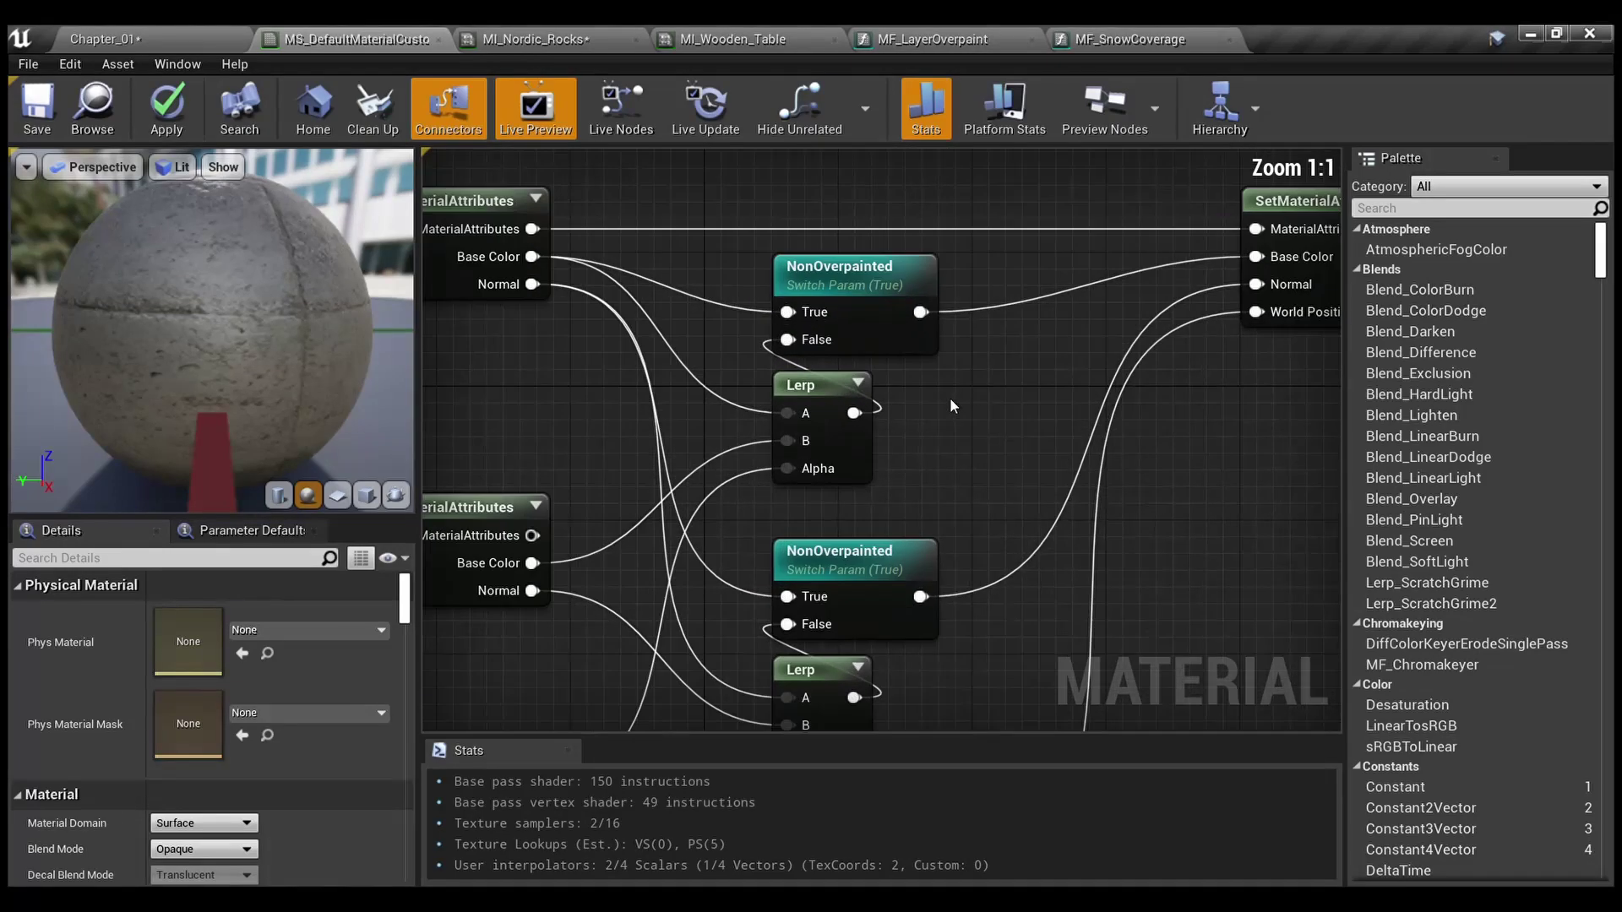
pyautogui.moveTo(956, 557); pyautogui.dragTo(918, 319)
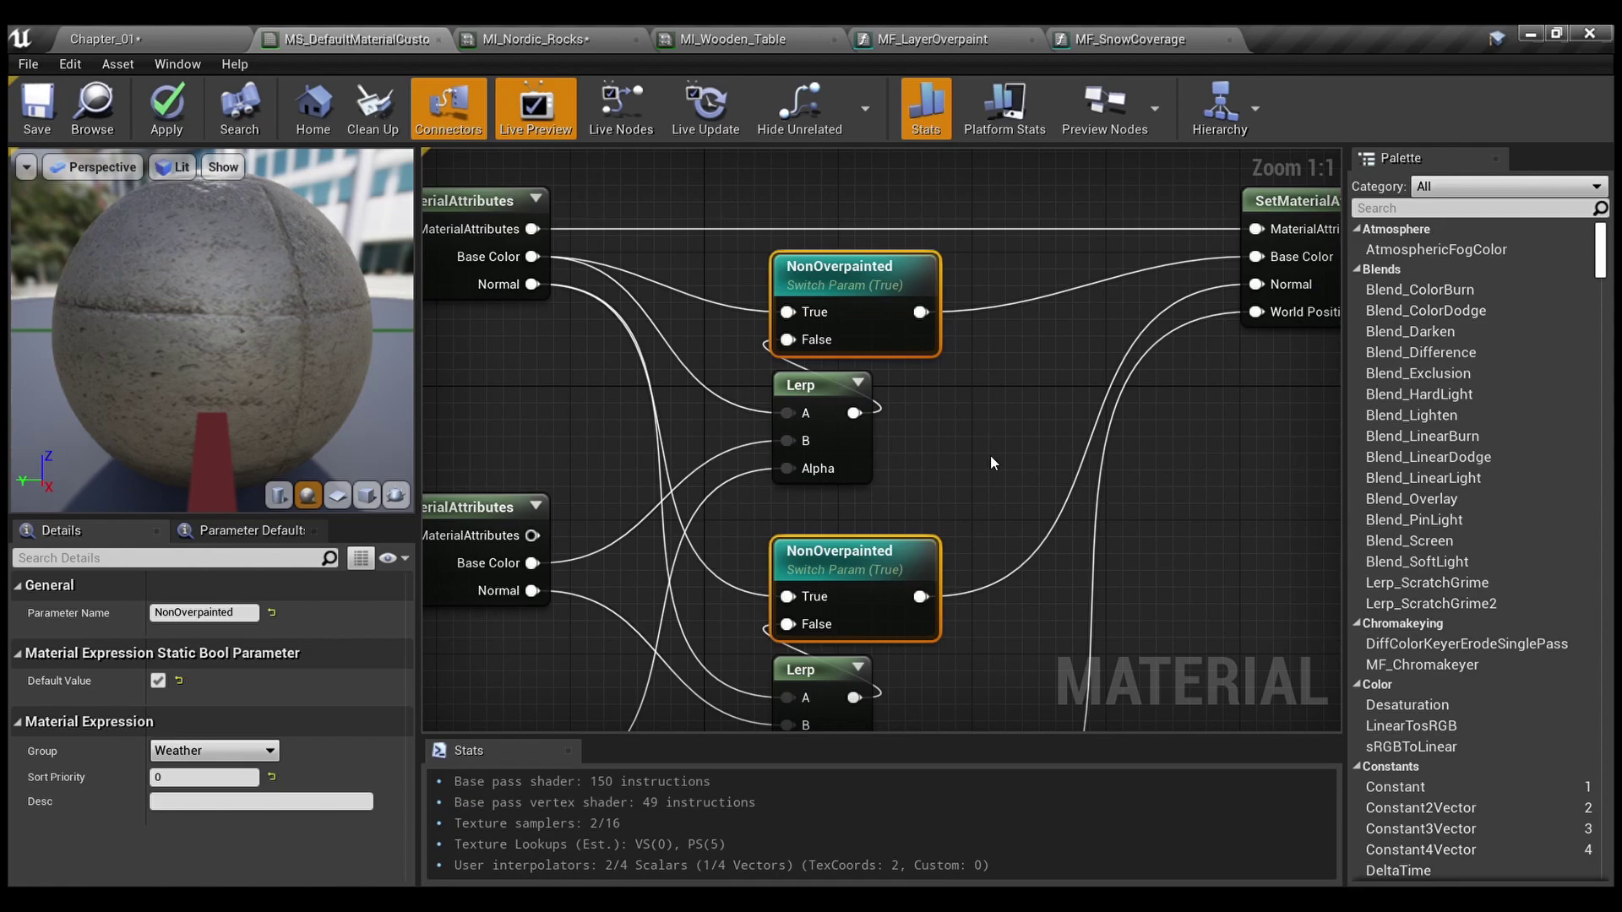
# Inspect the attribute type lists of SetMaterialAttributes and the upper GetMaterialAttributes node
pyautogui.moveTo(990, 455); pyautogui.dragTo(766, 566, button='right')
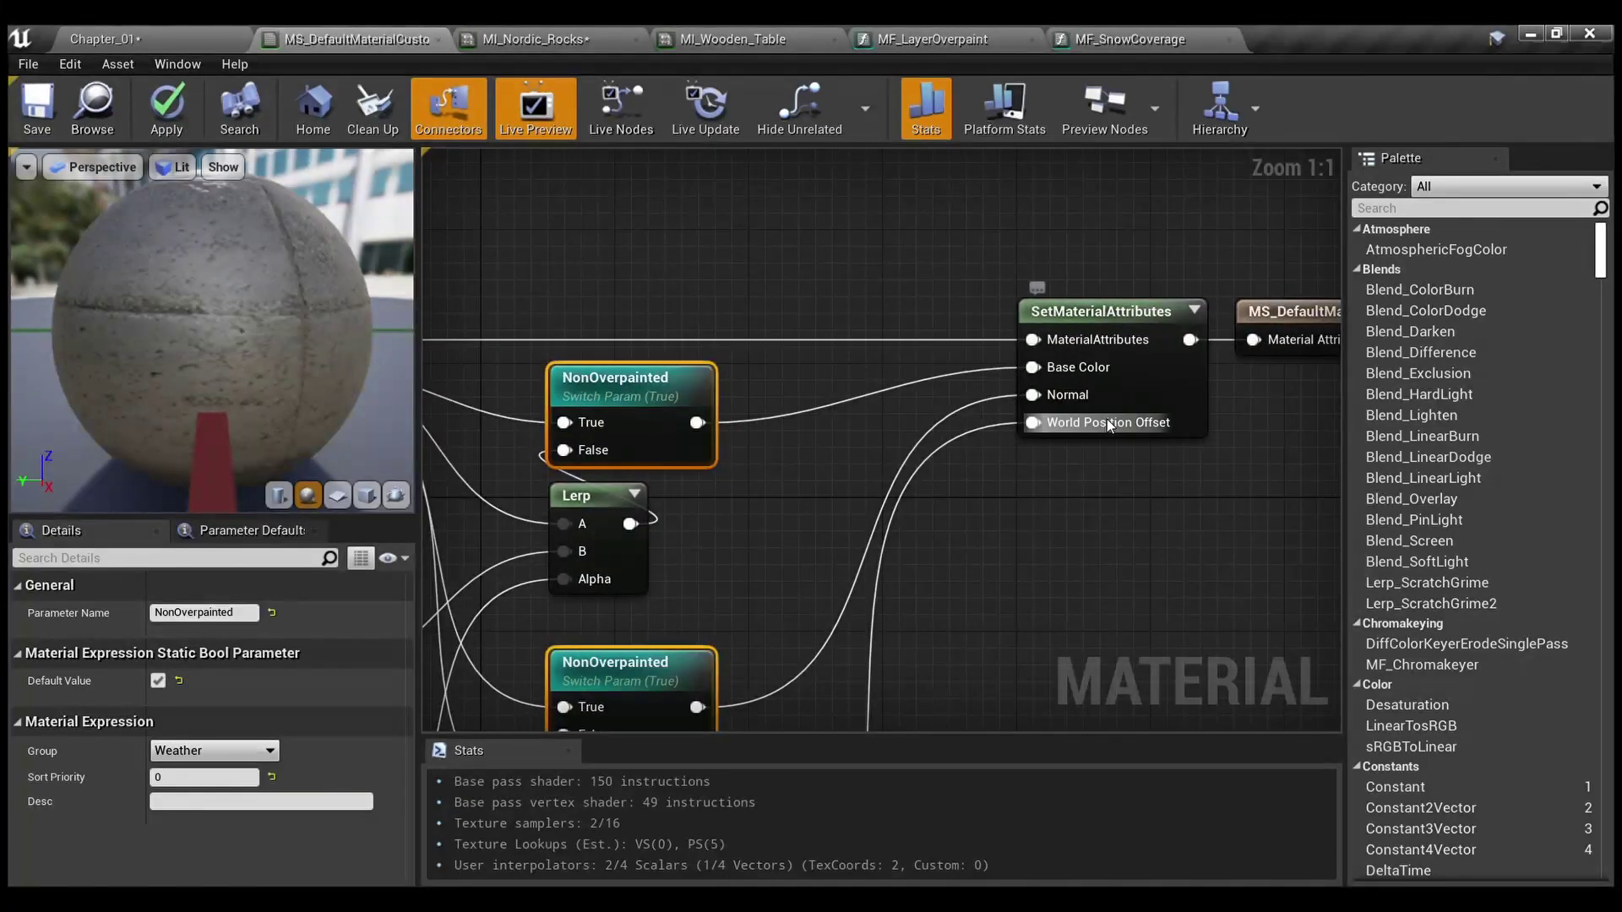
pyautogui.click(1108, 371)
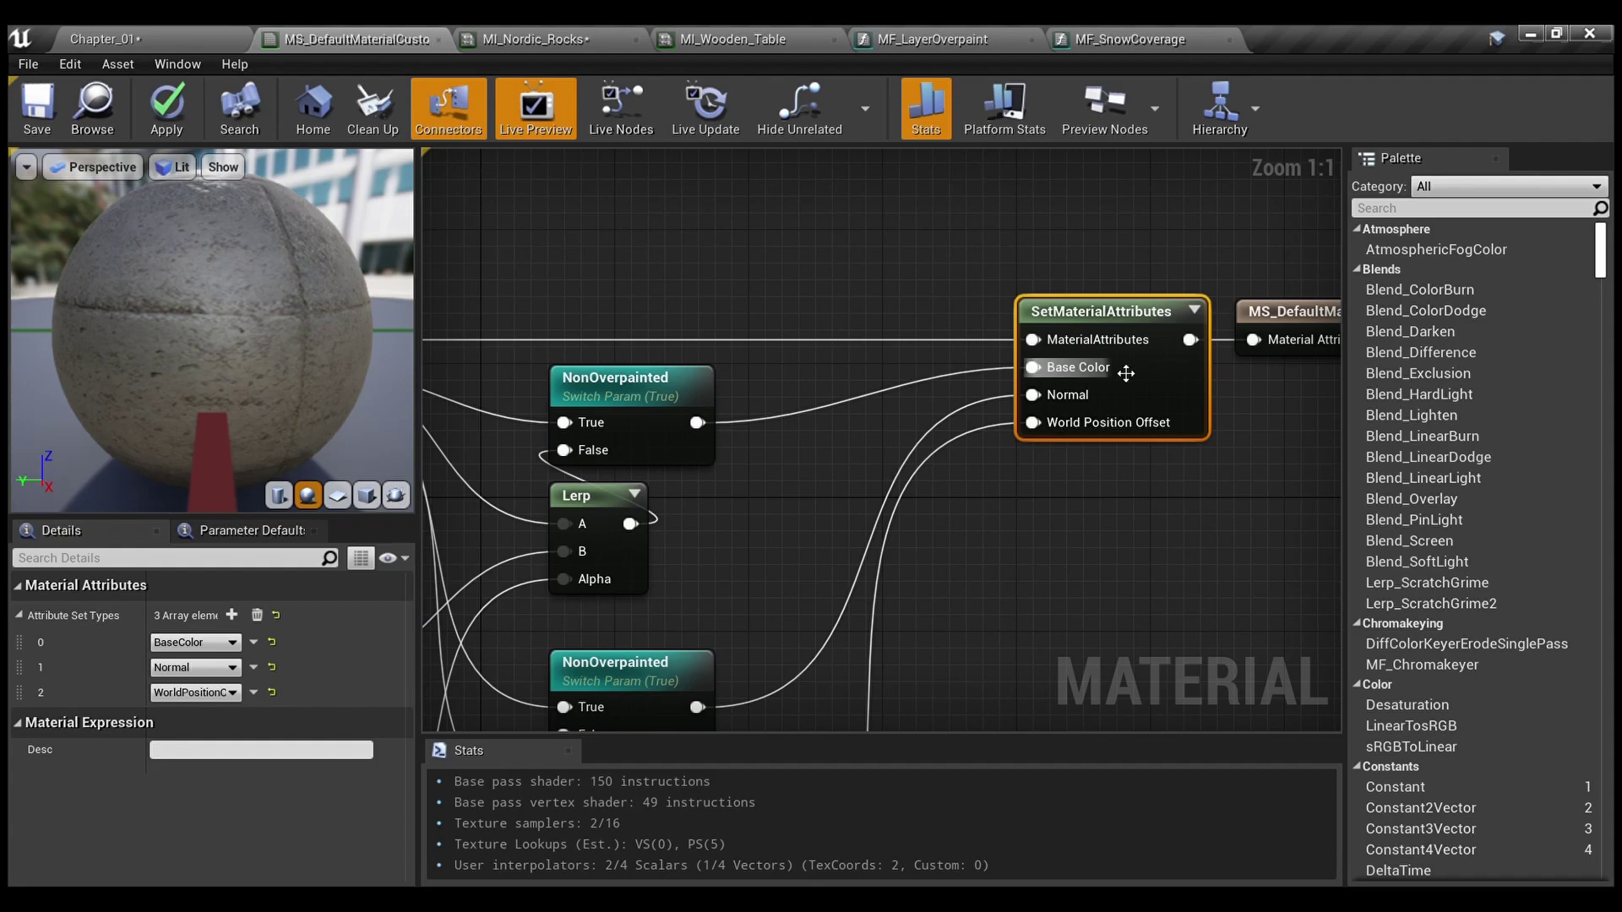
pyautogui.moveTo(945, 455); pyautogui.dragTo(1467, 453, button='right')
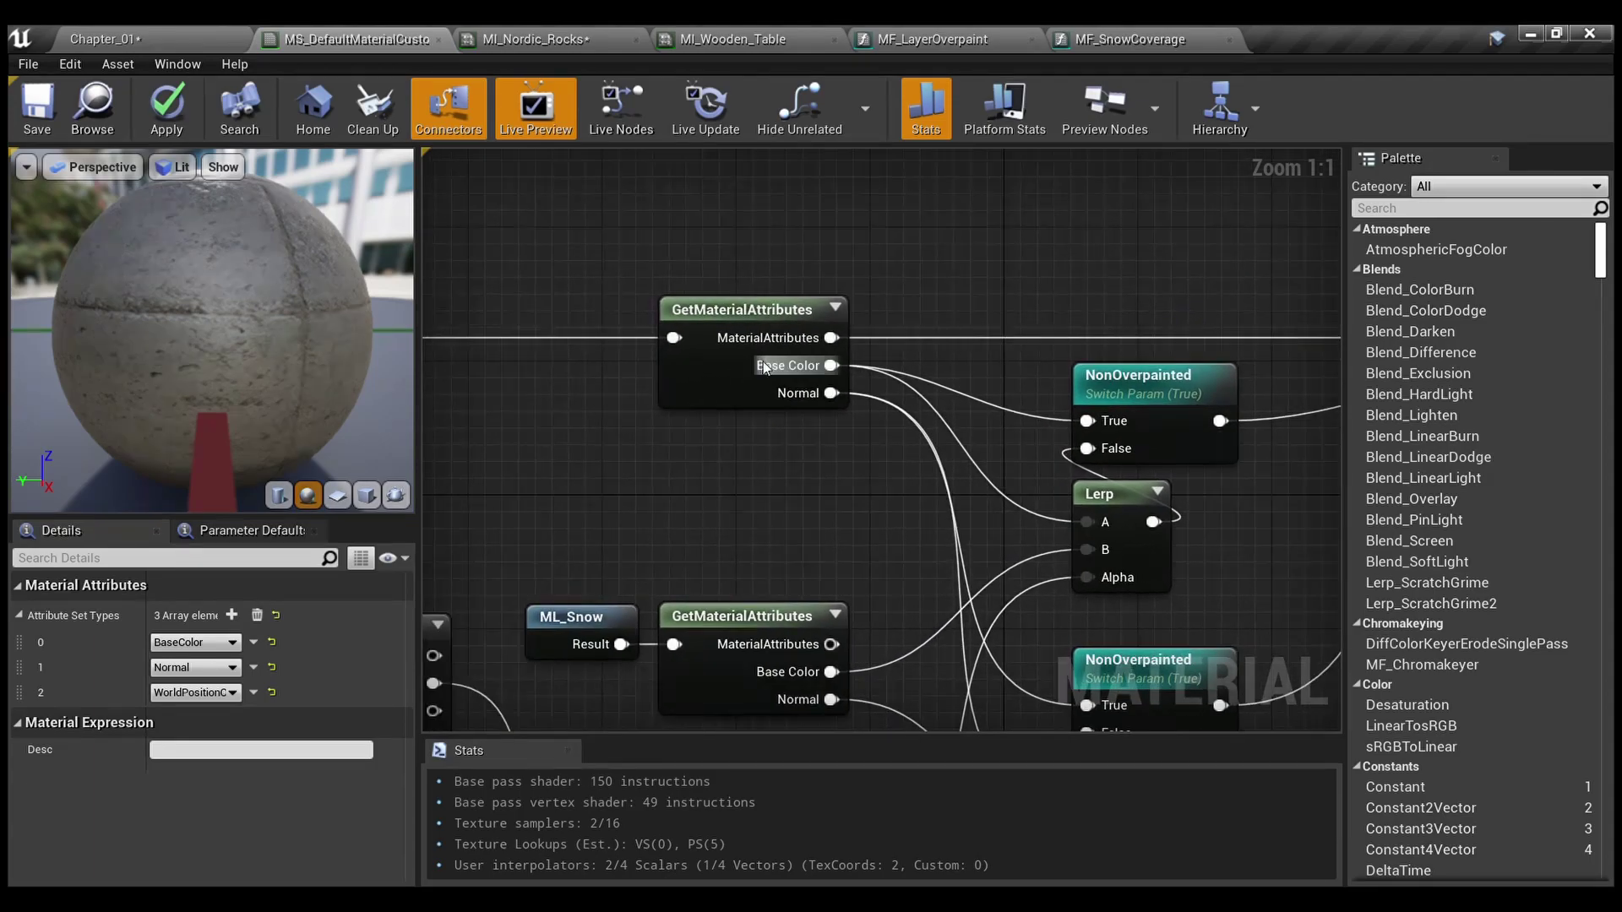
pyautogui.click(744, 310)
pyautogui.moveTo(1200, 524); pyautogui.dragTo(571, 524, button='right')
pyautogui.click(1039, 333)
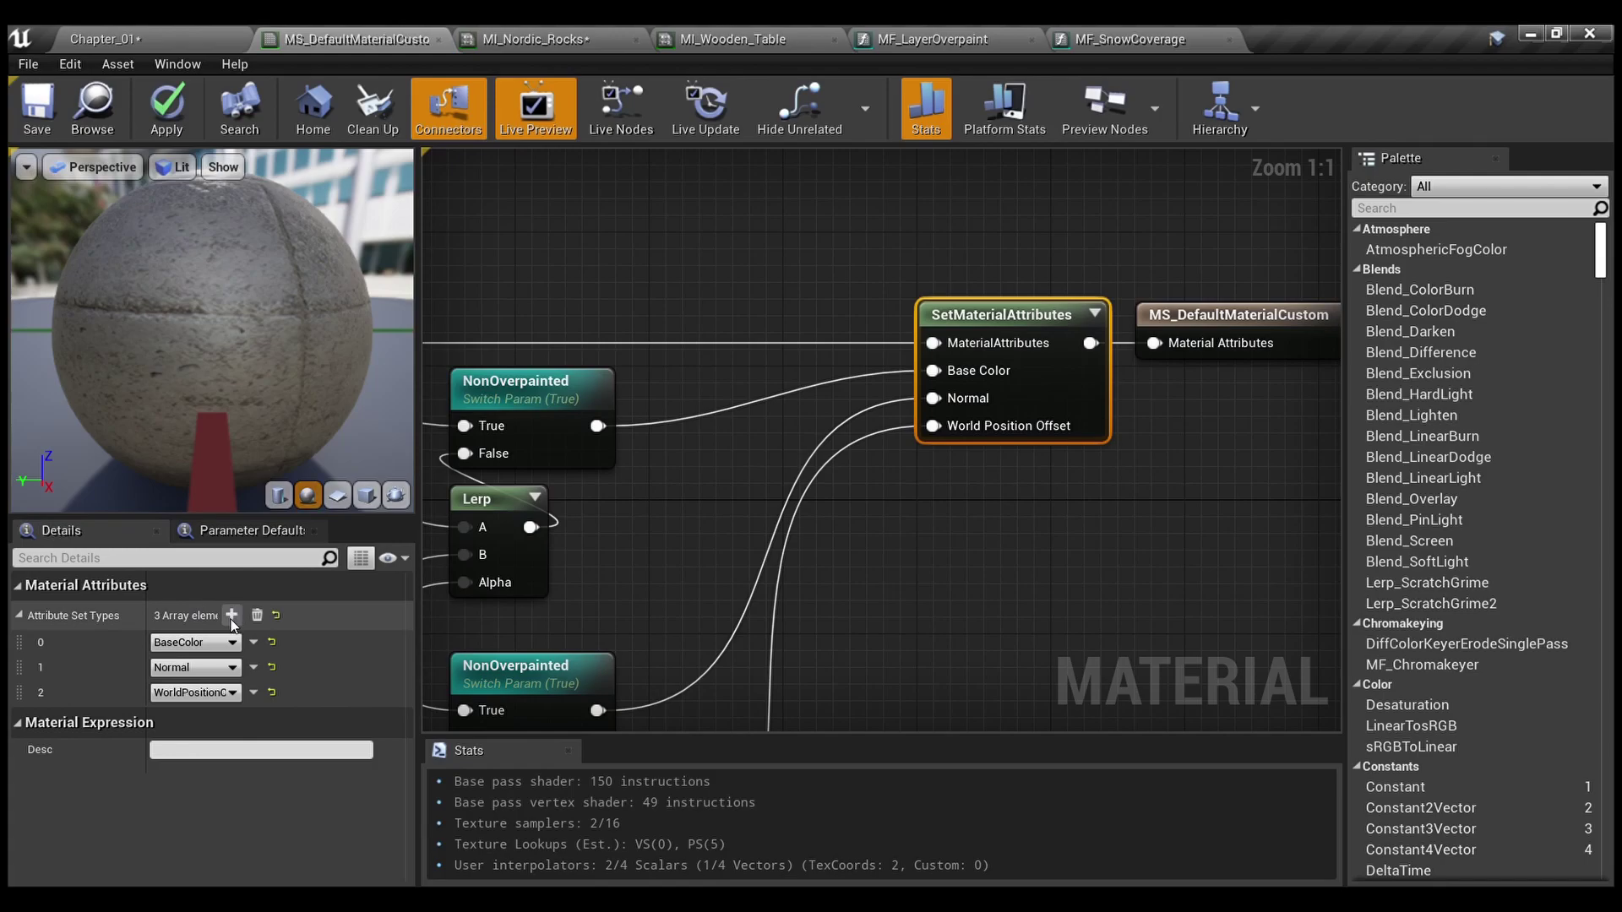
# Highlight Absolute World Position together with the Runtime Virtual Texture Sample that feeds MF_LayerOverpaint
pyautogui.scroll(-1, 718, 616)
pyautogui.moveTo(719, 615); pyautogui.dragTo(1092, 298, button='right')
pyautogui.moveTo(708, 566); pyautogui.dragTo(1151, 460, button='right')
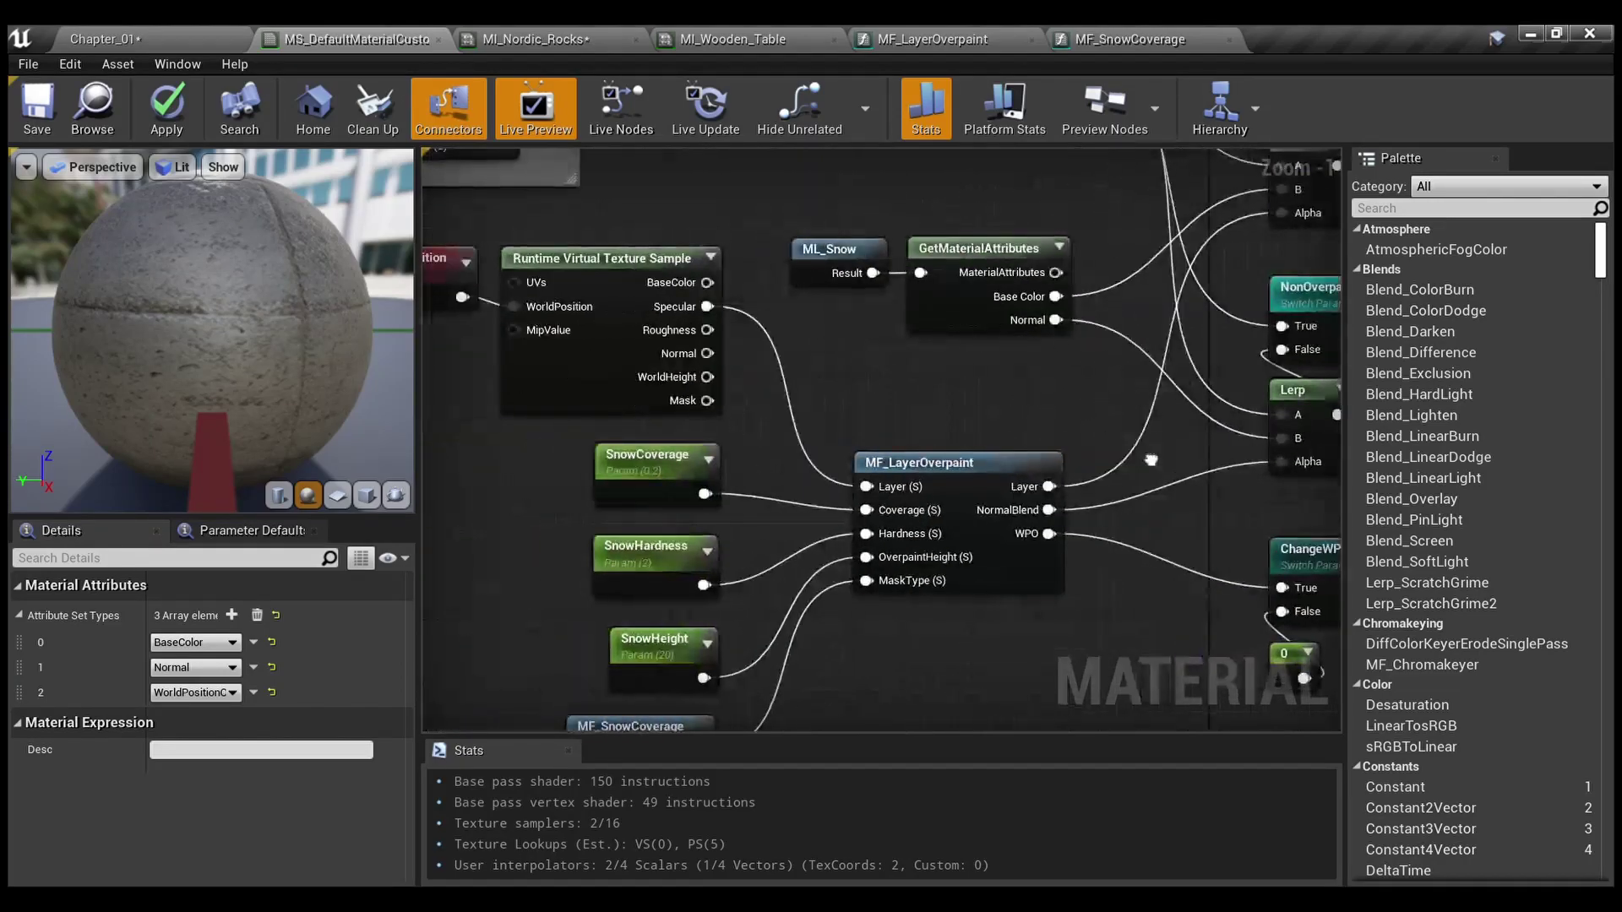
pyautogui.moveTo(950, 611); pyautogui.dragTo(1141, 583, button='right')
pyautogui.moveTo(539, 389); pyautogui.dragTo(761, 269)
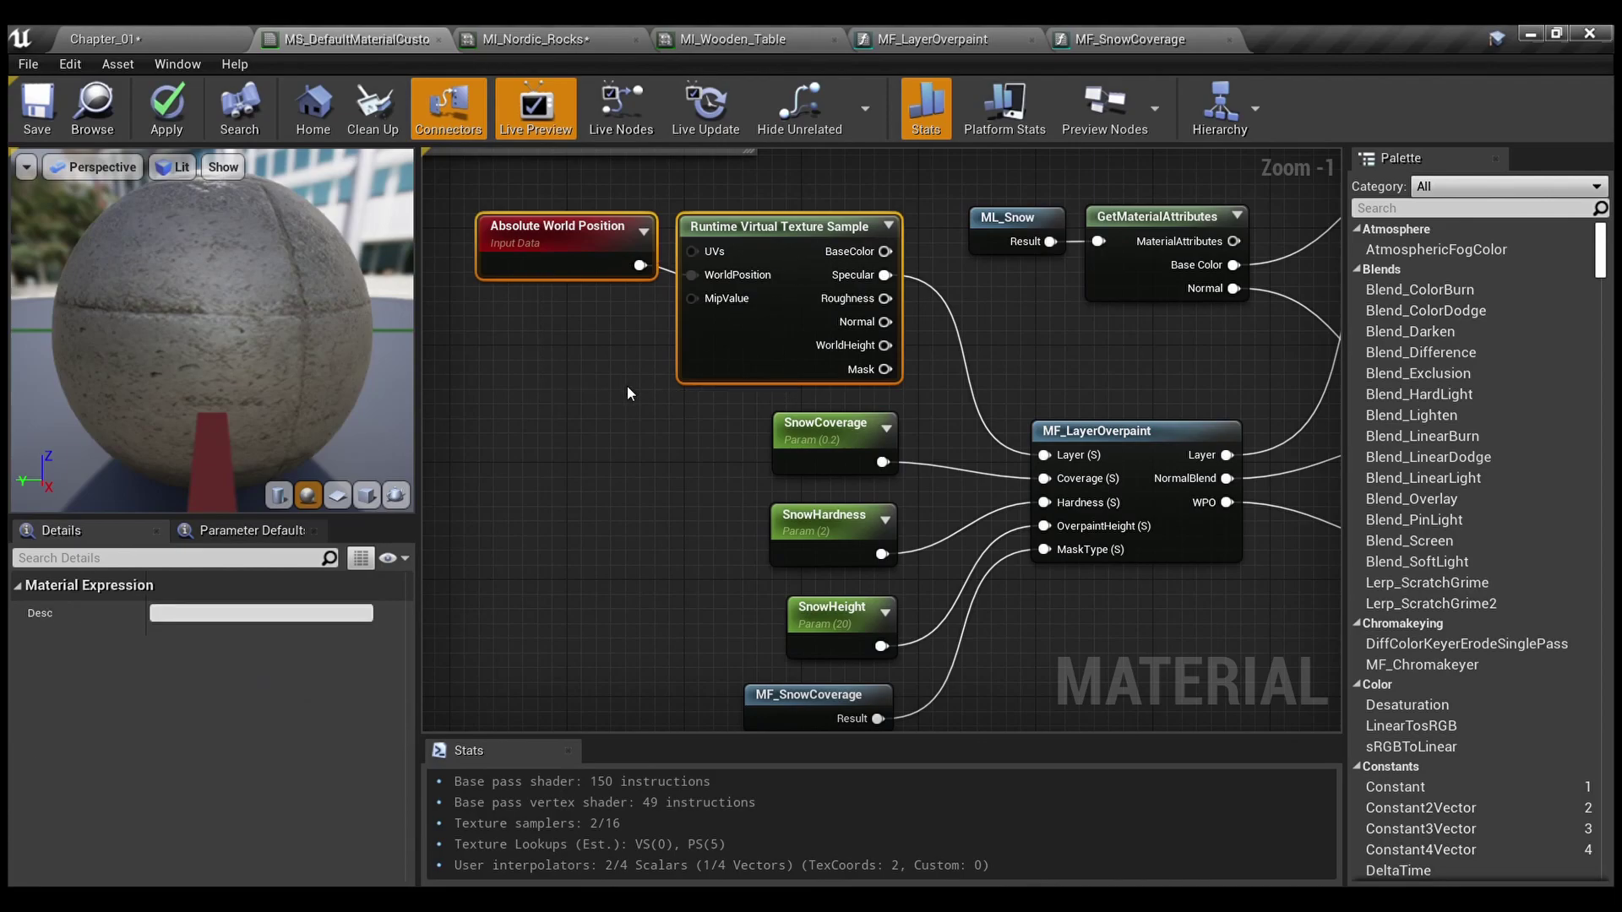
pyautogui.click(630, 345)
# Inspect the Runtime Virtual Texture Sample's texture settings and the Absolute World Position node driving its WorldPosition input
pyautogui.scroll(1, 631, 345)
pyautogui.moveTo(630, 345); pyautogui.dragTo(661, 480, button='right')
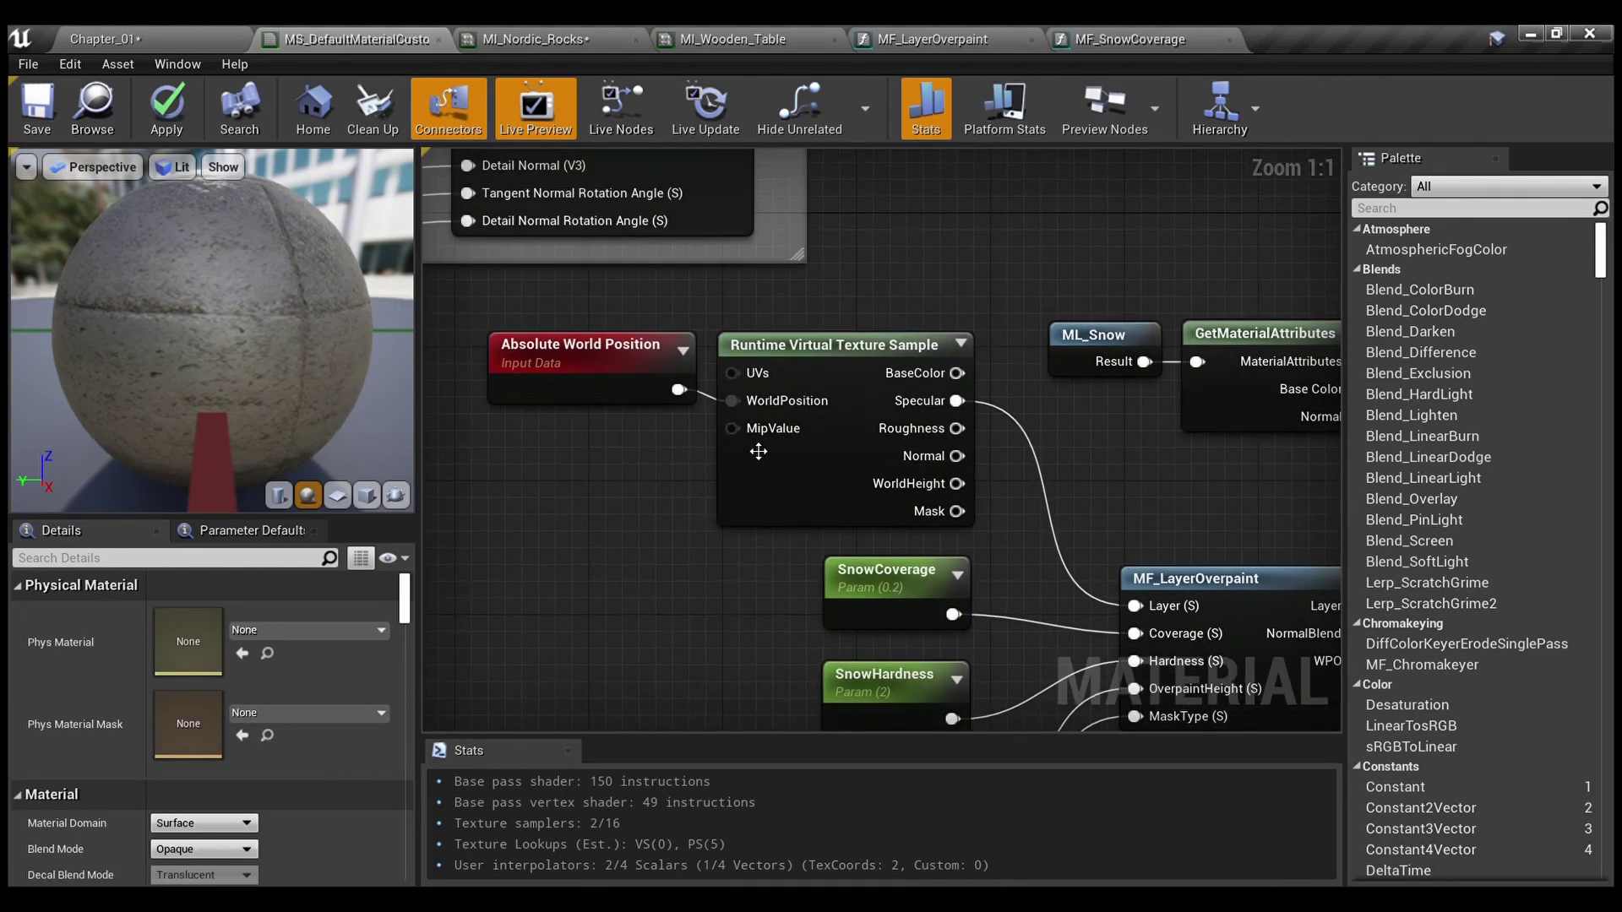
pyautogui.click(850, 359)
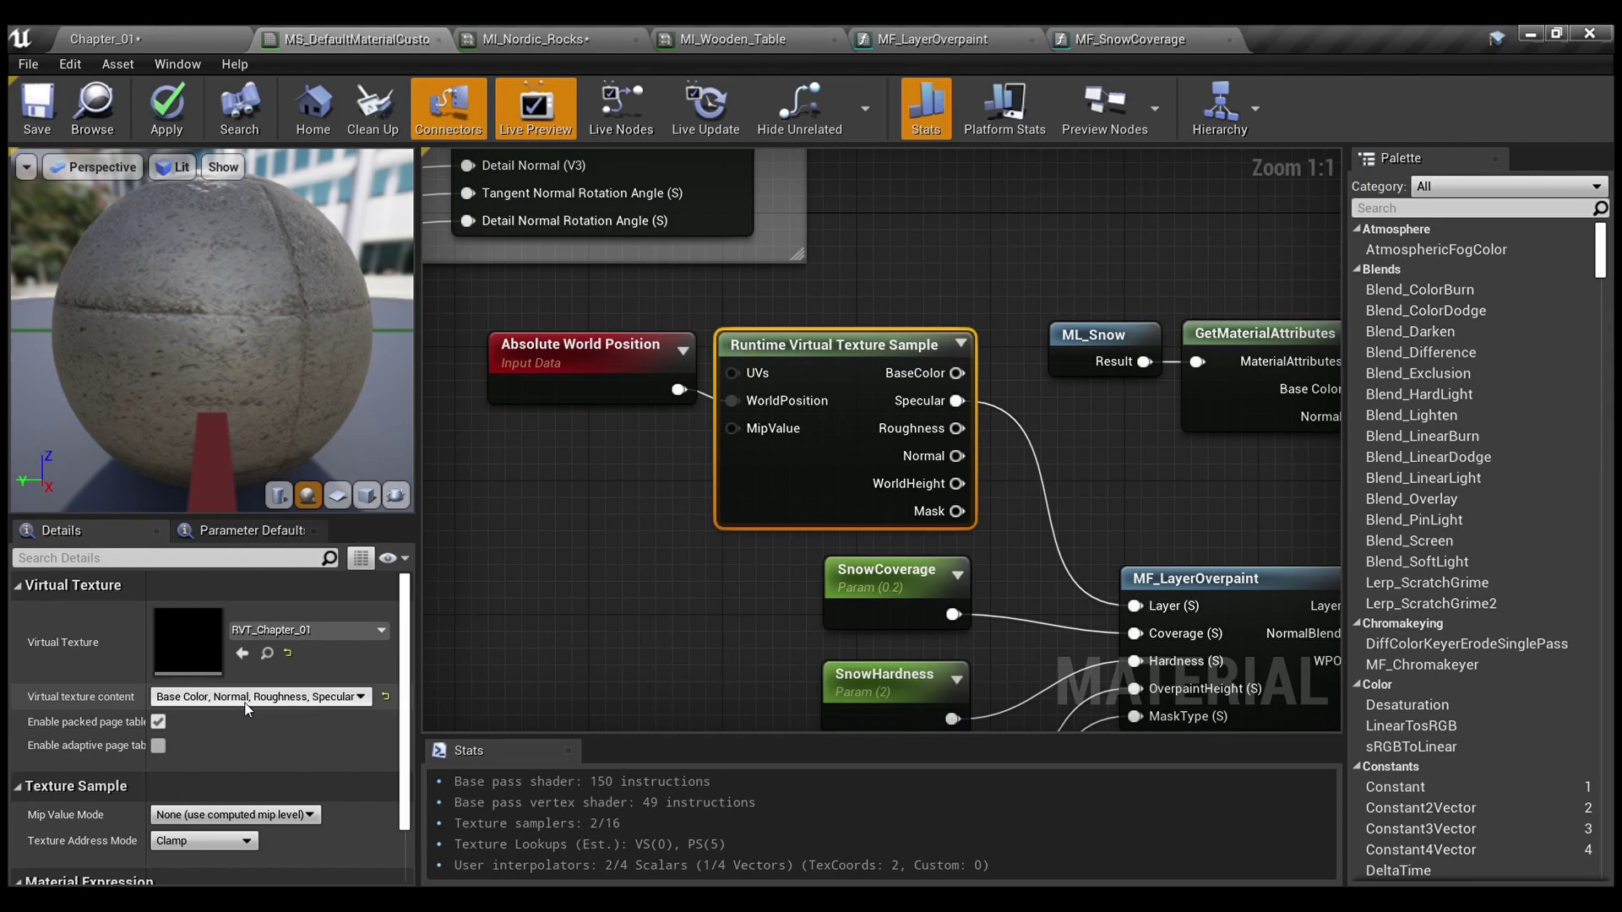
pyautogui.scroll(-1, 245, 705)
pyautogui.click(538, 332)
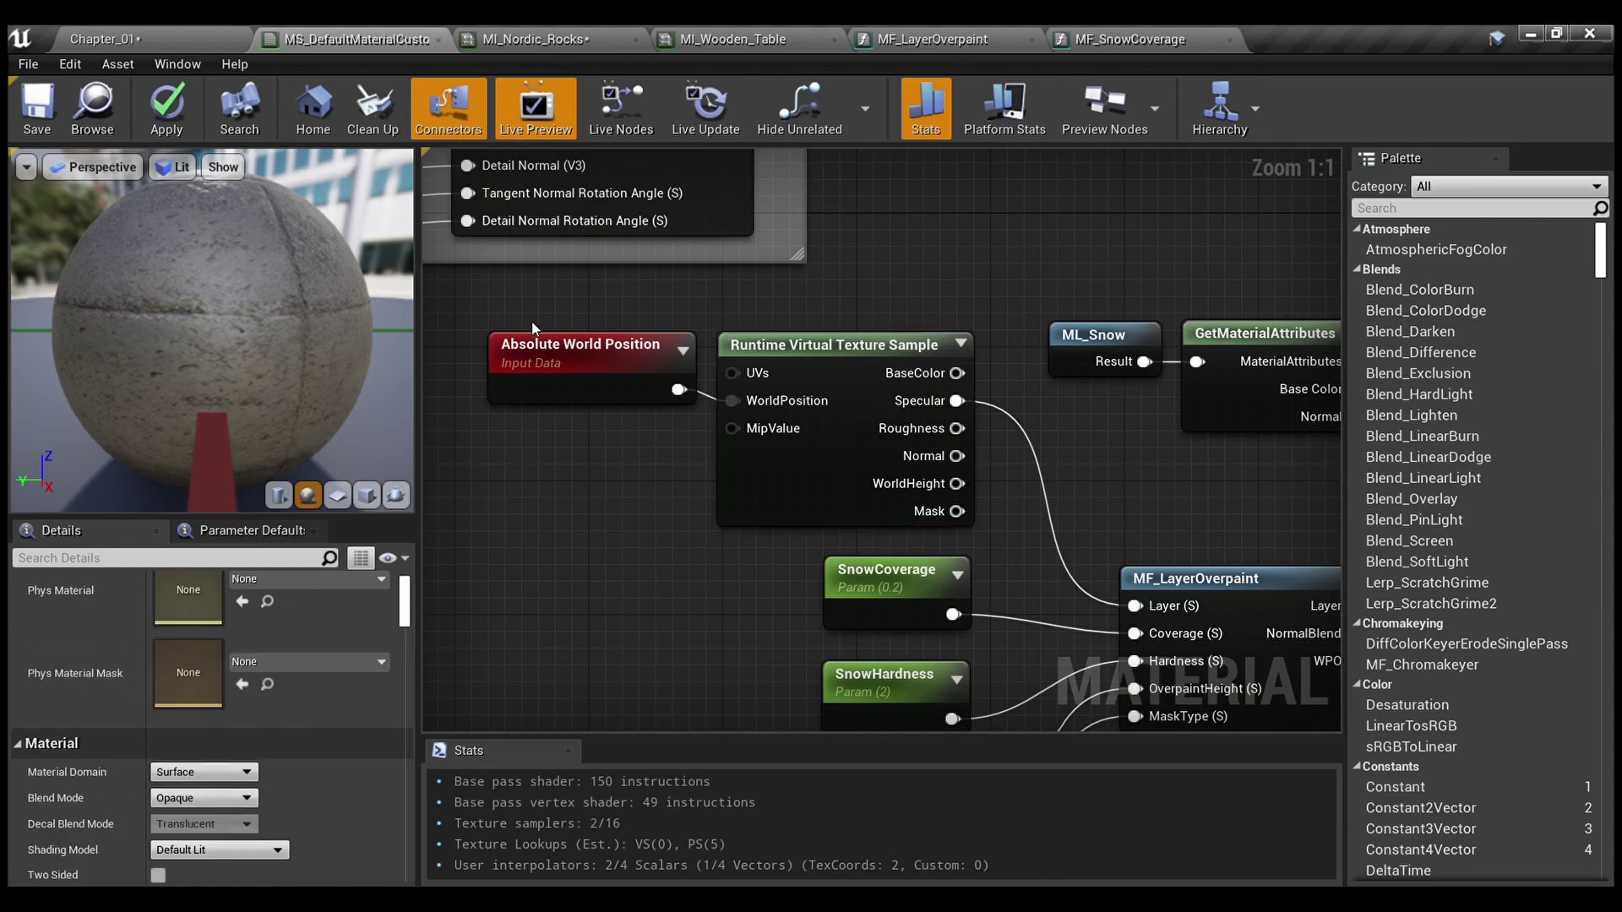
pyautogui.moveTo(460, 293); pyautogui.dragTo(627, 429)
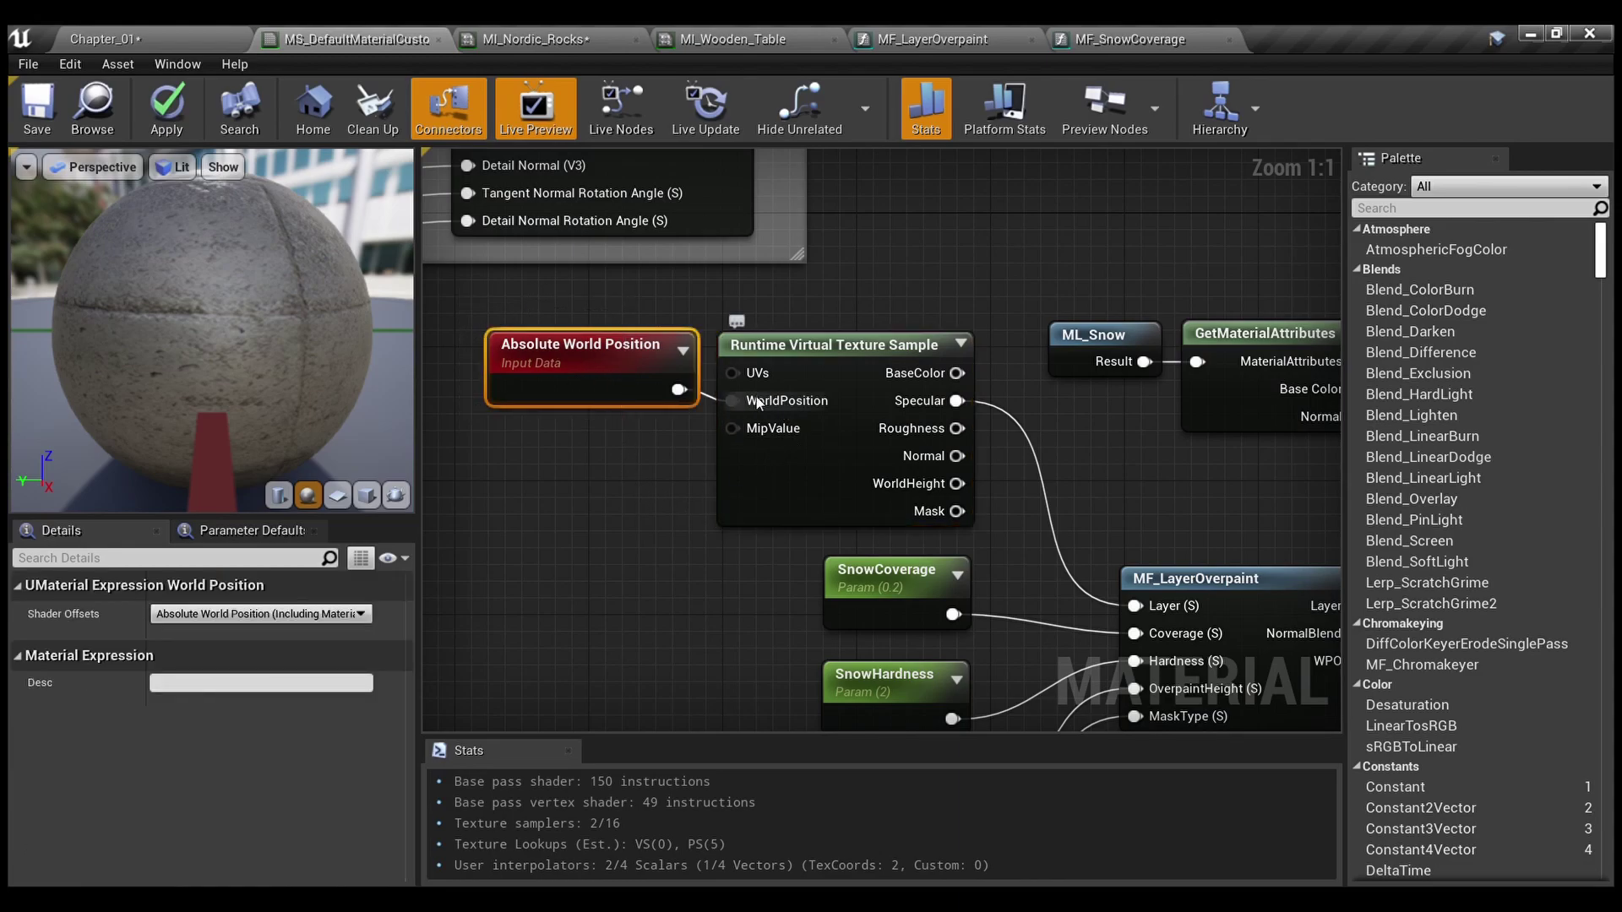
pyautogui.click(622, 554)
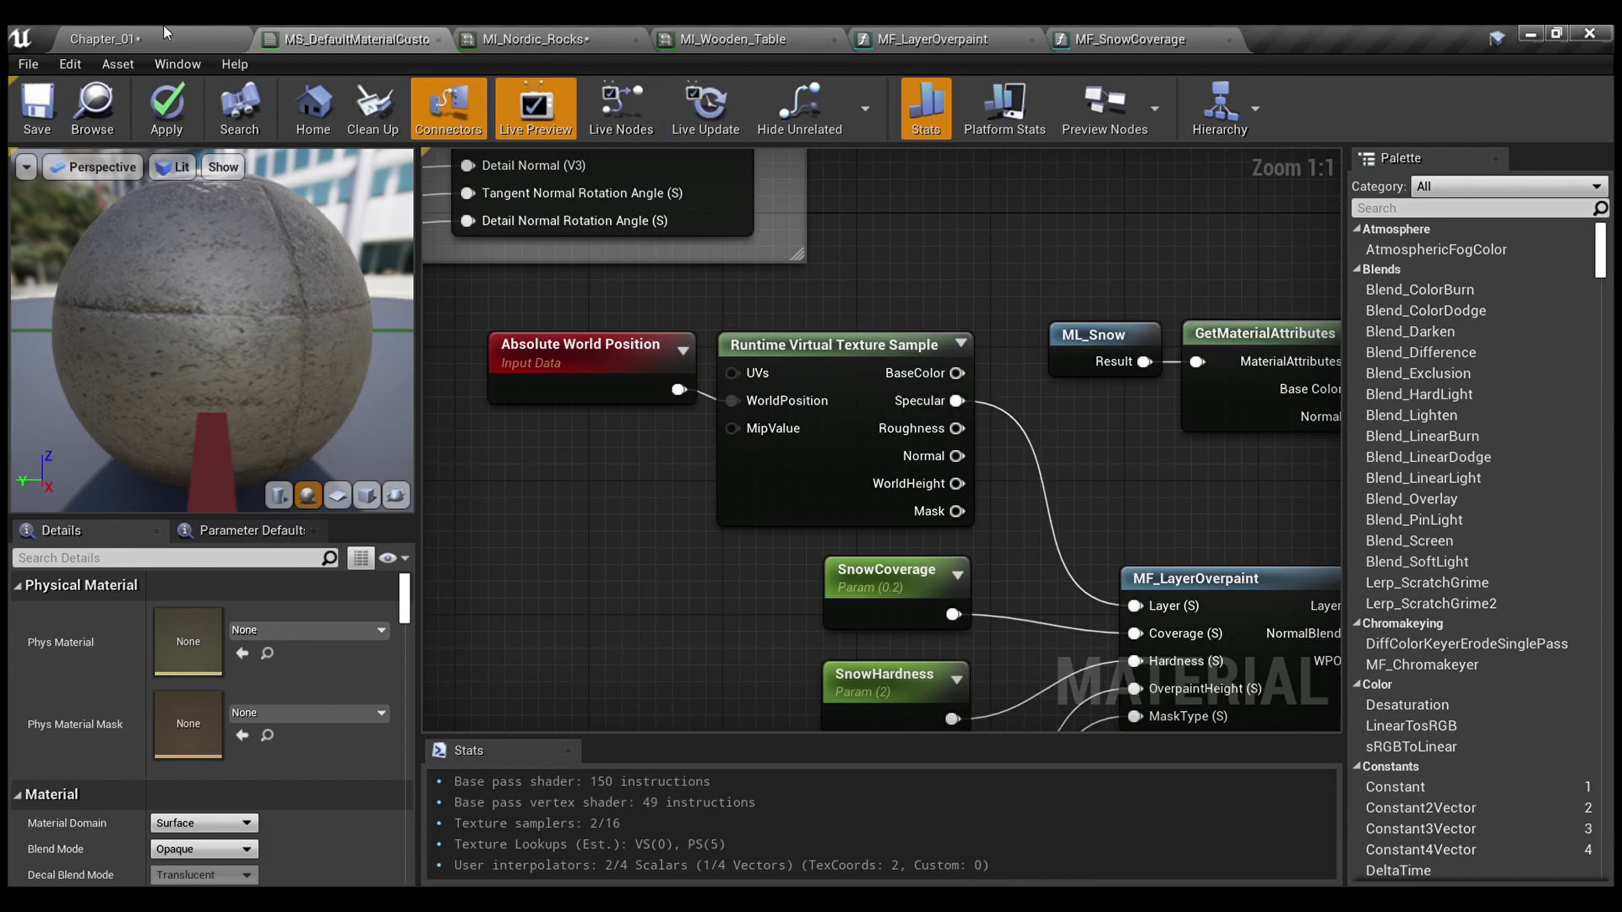
# Switch to the Chapter_01 level and open M_LandscapeBase from the Materials/LandscapeAutoMaterial folder
pyautogui.click(124, 25)
pyautogui.scroll(3, 143, 795)
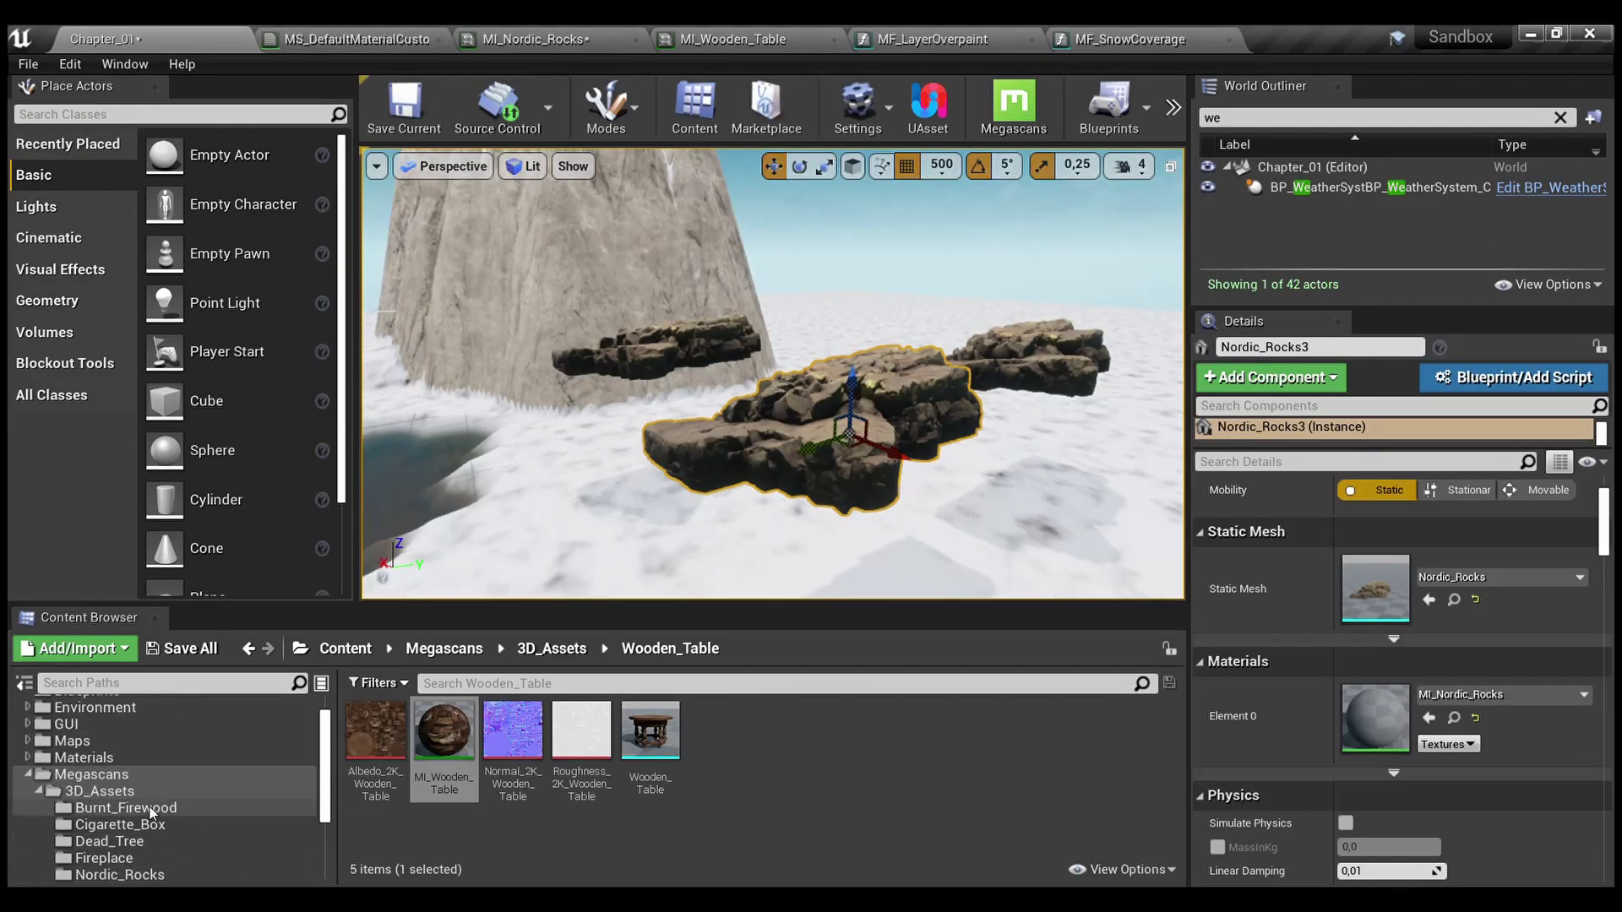
pyautogui.scroll(2, 89, 774)
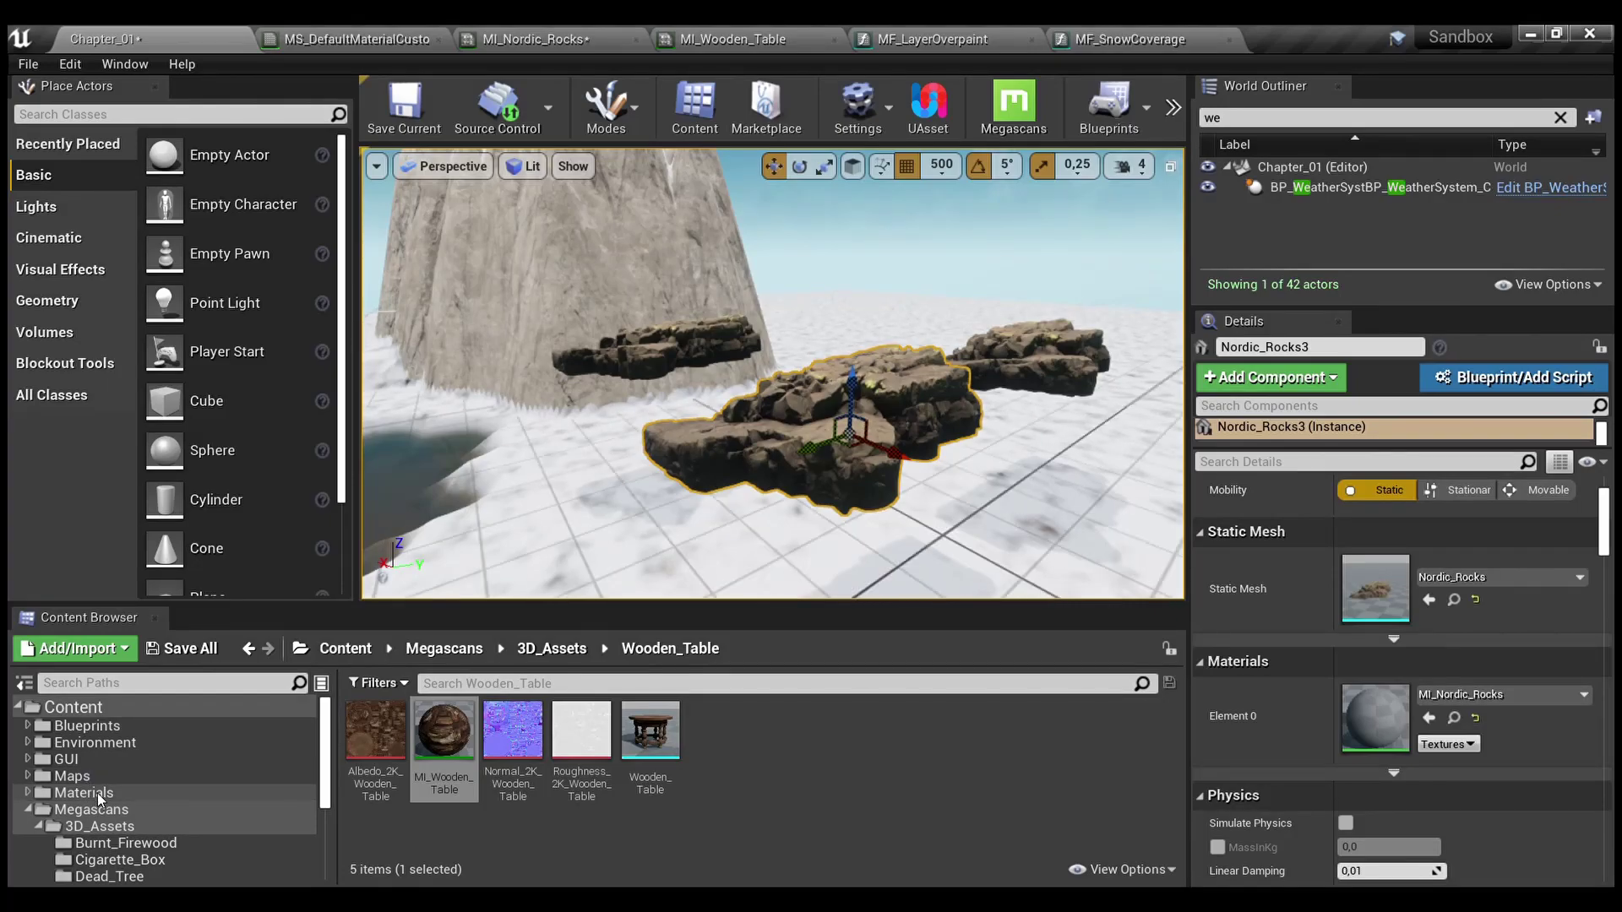
pyautogui.click(98, 794)
pyautogui.doubleClick(580, 726)
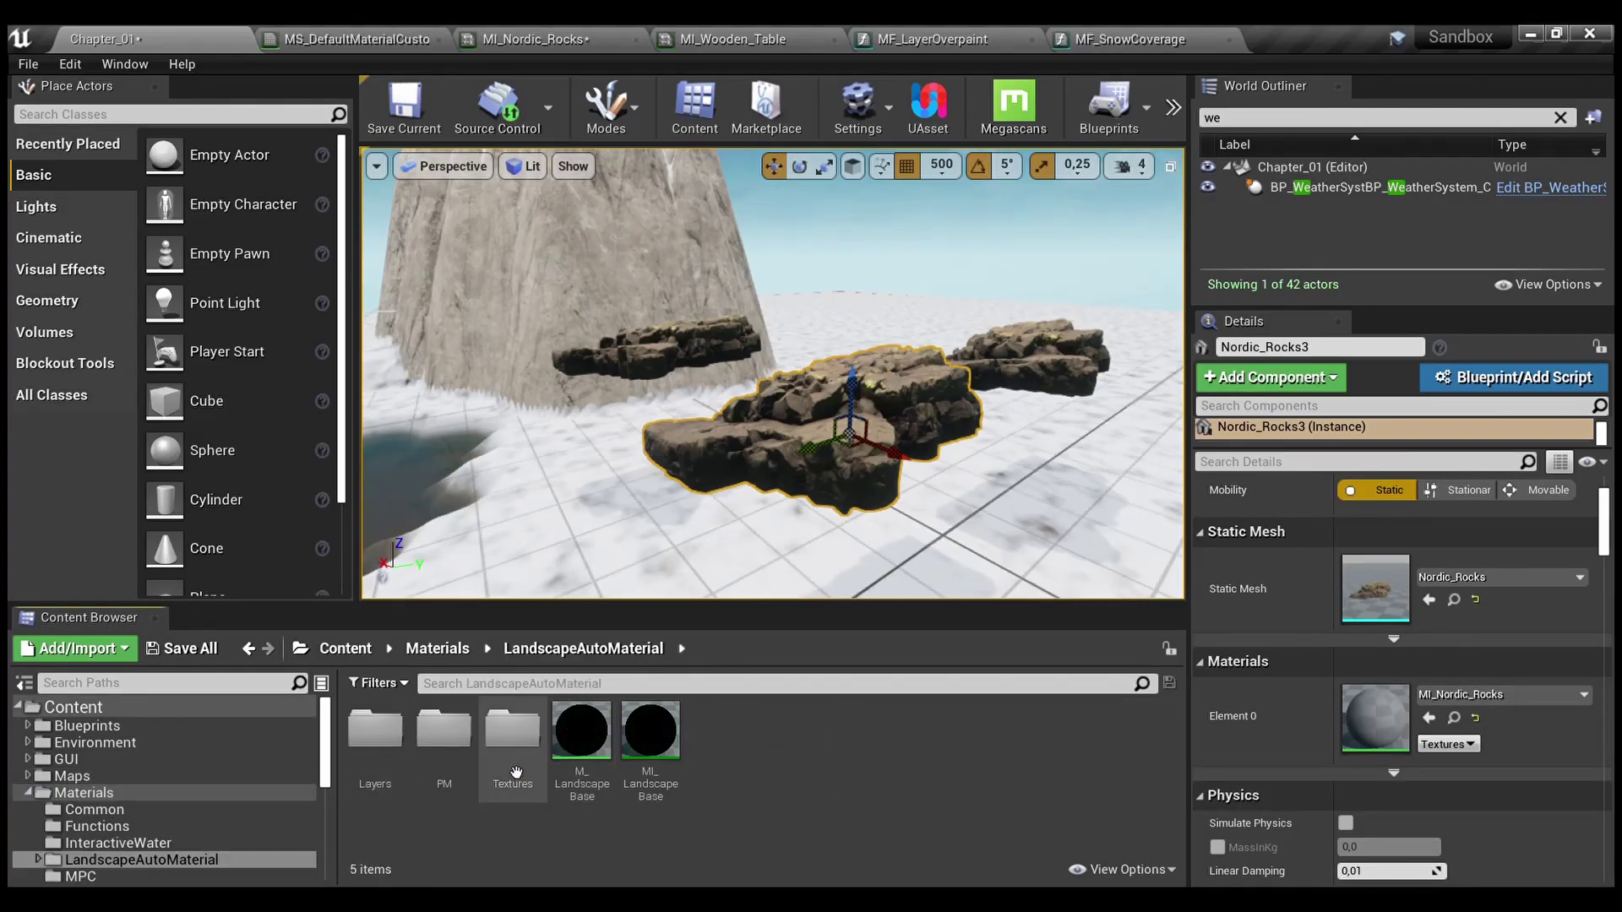
pyautogui.doubleClick(582, 731)
# Find the Runtime Virtual Texture Output and highlight the Soil, Grass, Rock, Snow and Auto samples combined into its Specular input
pyautogui.scroll(-2, 790, 627)
pyautogui.moveTo(435, 384); pyautogui.dragTo(1159, 148, button='right')
pyautogui.scroll(-2, 808, 519)
pyautogui.moveTo(809, 520); pyautogui.dragTo(975, 183, button='right')
pyautogui.scroll(1, 824, 499)
pyautogui.scroll(2, 921, 361)
pyautogui.moveTo(921, 361); pyautogui.dragTo(933, 482, button='right')
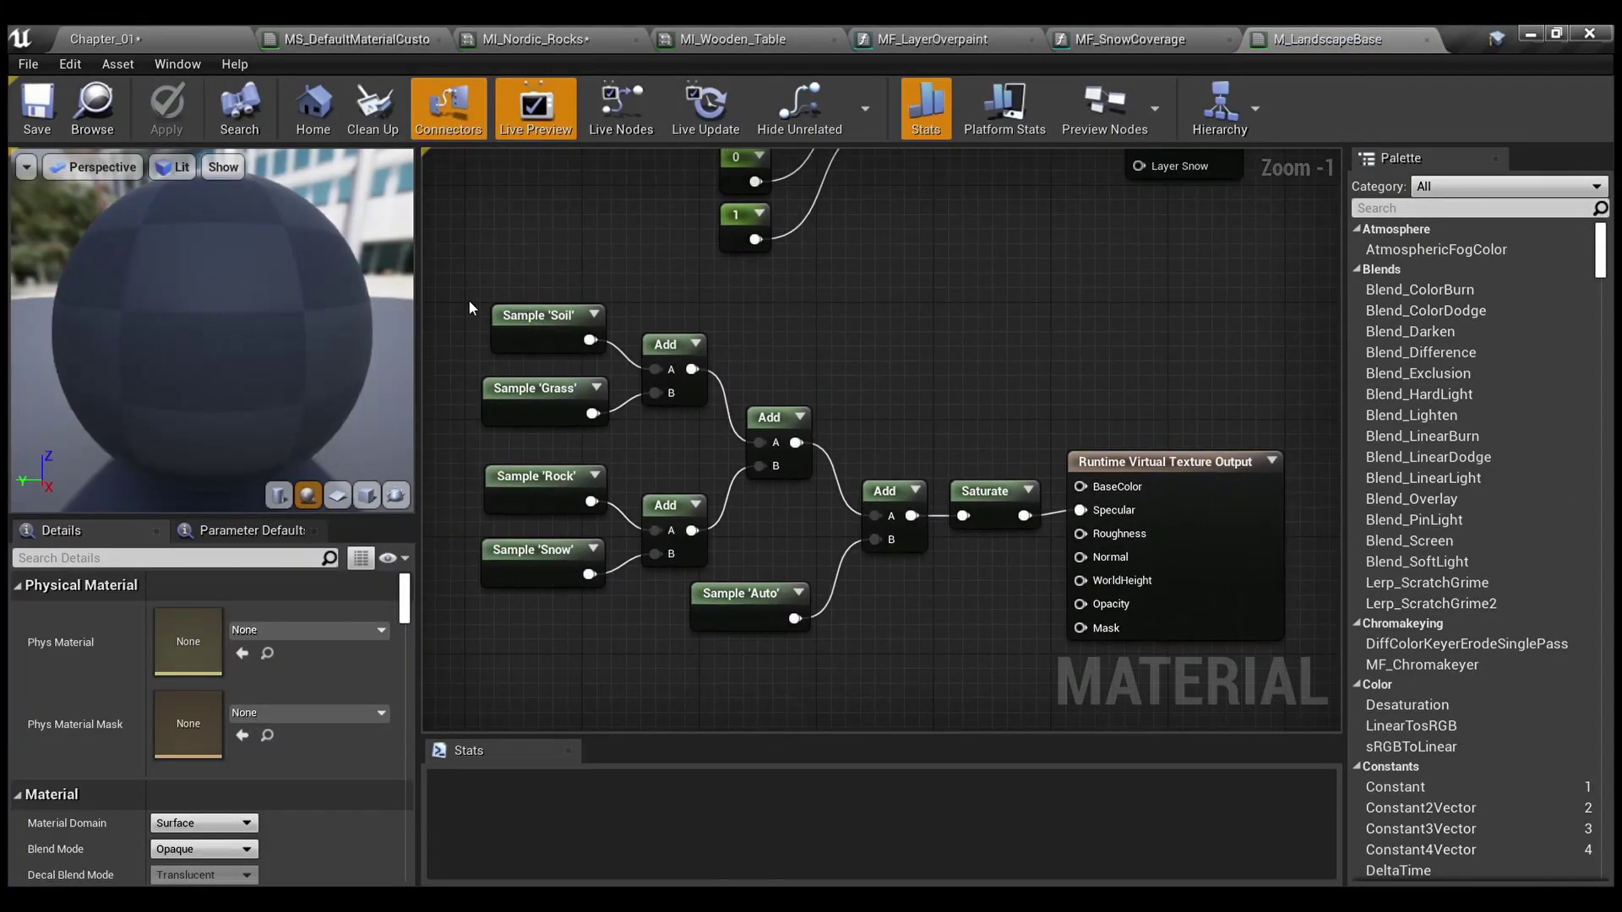
pyautogui.moveTo(459, 297); pyautogui.dragTo(1010, 650)
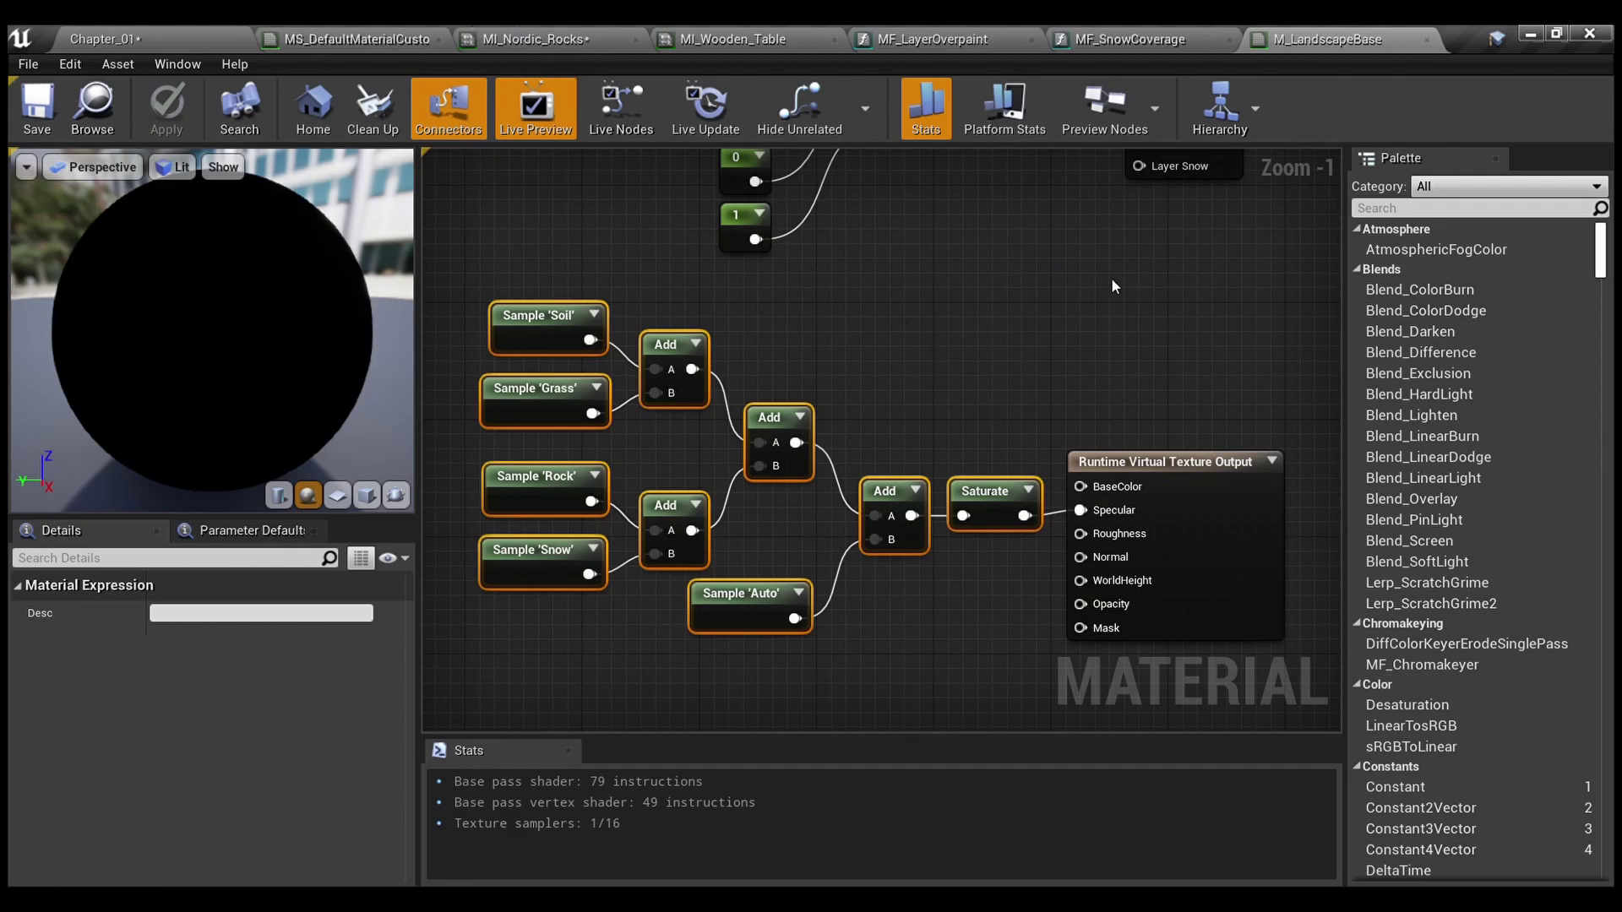
pyautogui.click(966, 458)
pyautogui.moveTo(1006, 627); pyautogui.dragTo(499, 308)
pyautogui.click(936, 364)
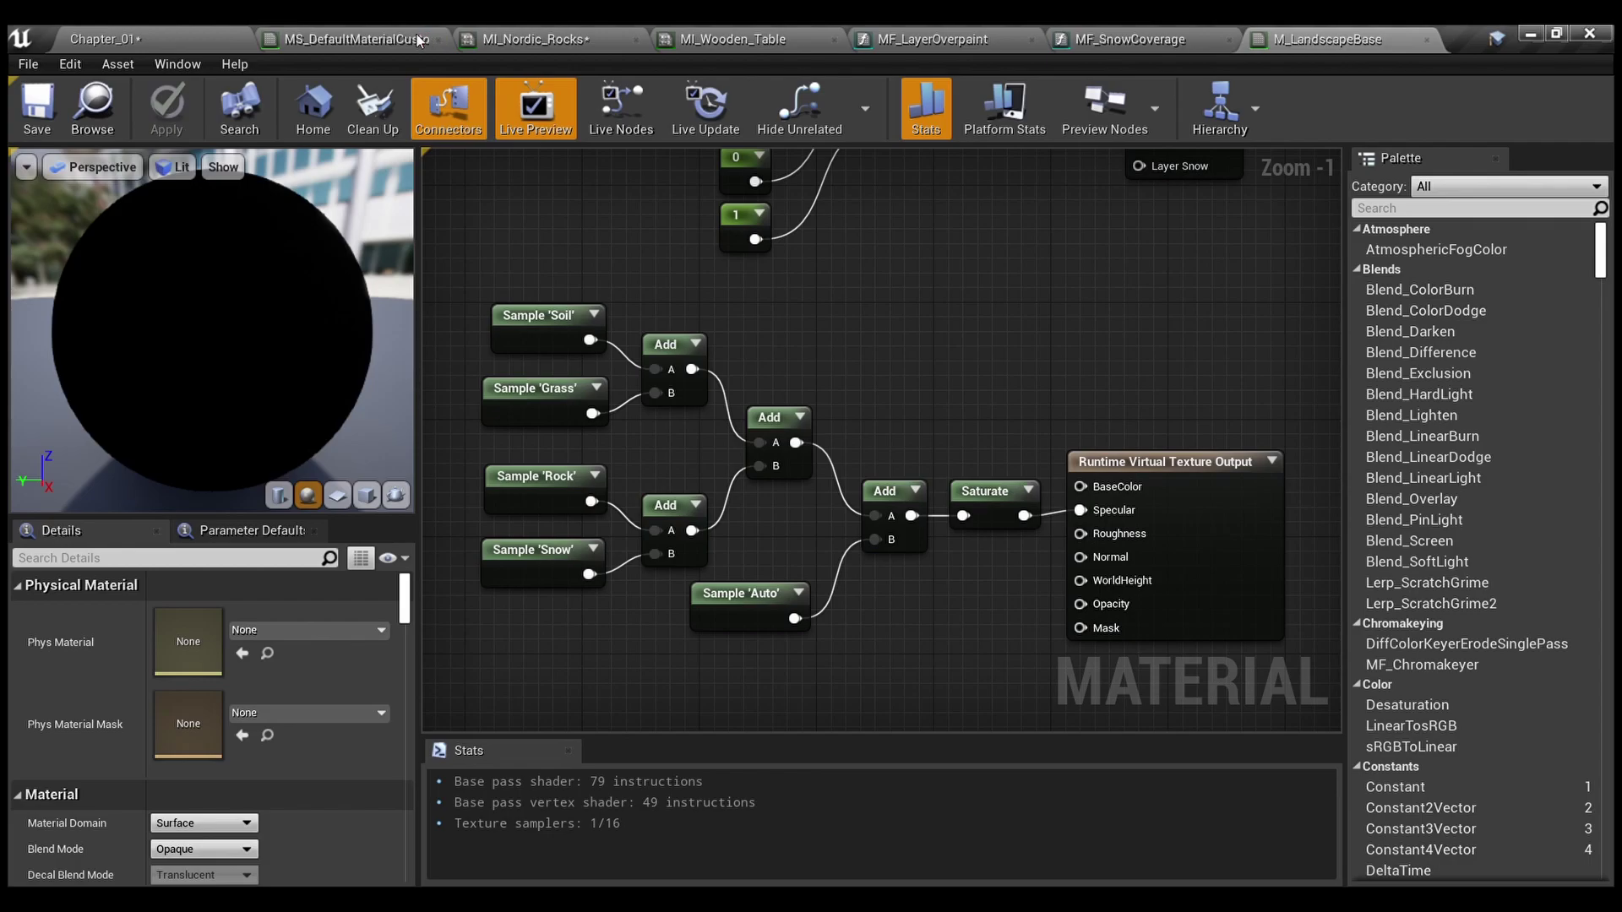
# Review in MS_DefaultMaterialCustom how the virtual texture's Specular output feeds MF_LayerOverpaint's Layer input, and return to the Chapter_01 level
pyautogui.click(371, 39)
pyautogui.moveTo(979, 431); pyautogui.dragTo(819, 327, button='right')
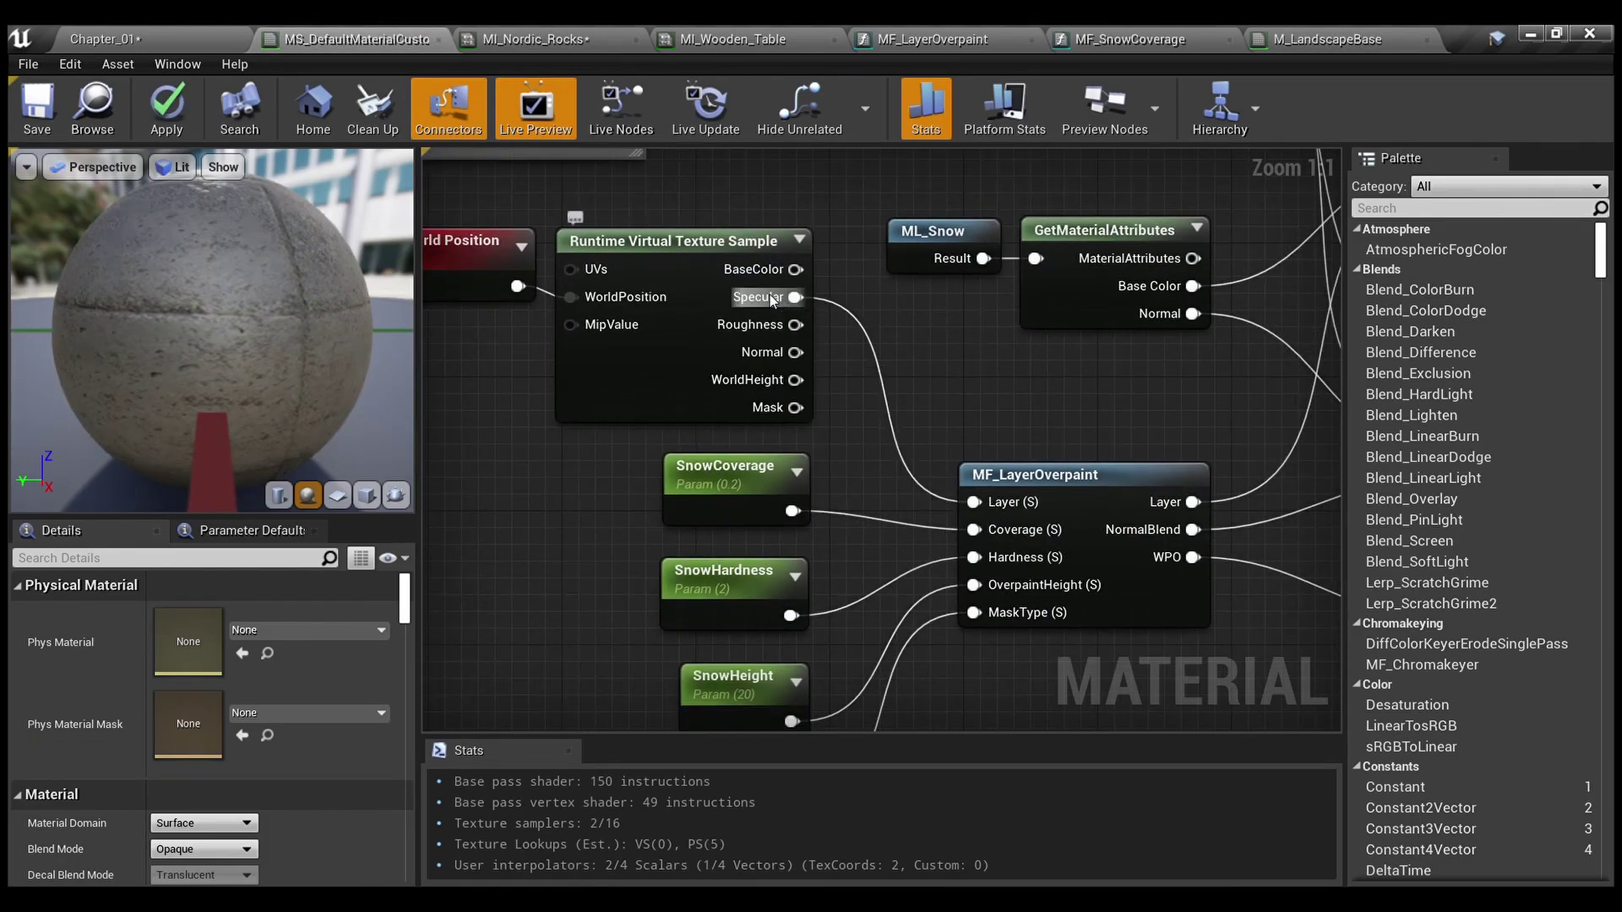
pyautogui.scroll(-1, 987, 437)
pyautogui.moveTo(987, 437); pyautogui.dragTo(990, 359, button='right')
pyautogui.scroll(-2, 986, 507)
pyautogui.moveTo(987, 507); pyautogui.dragTo(1000, 594, button='right')
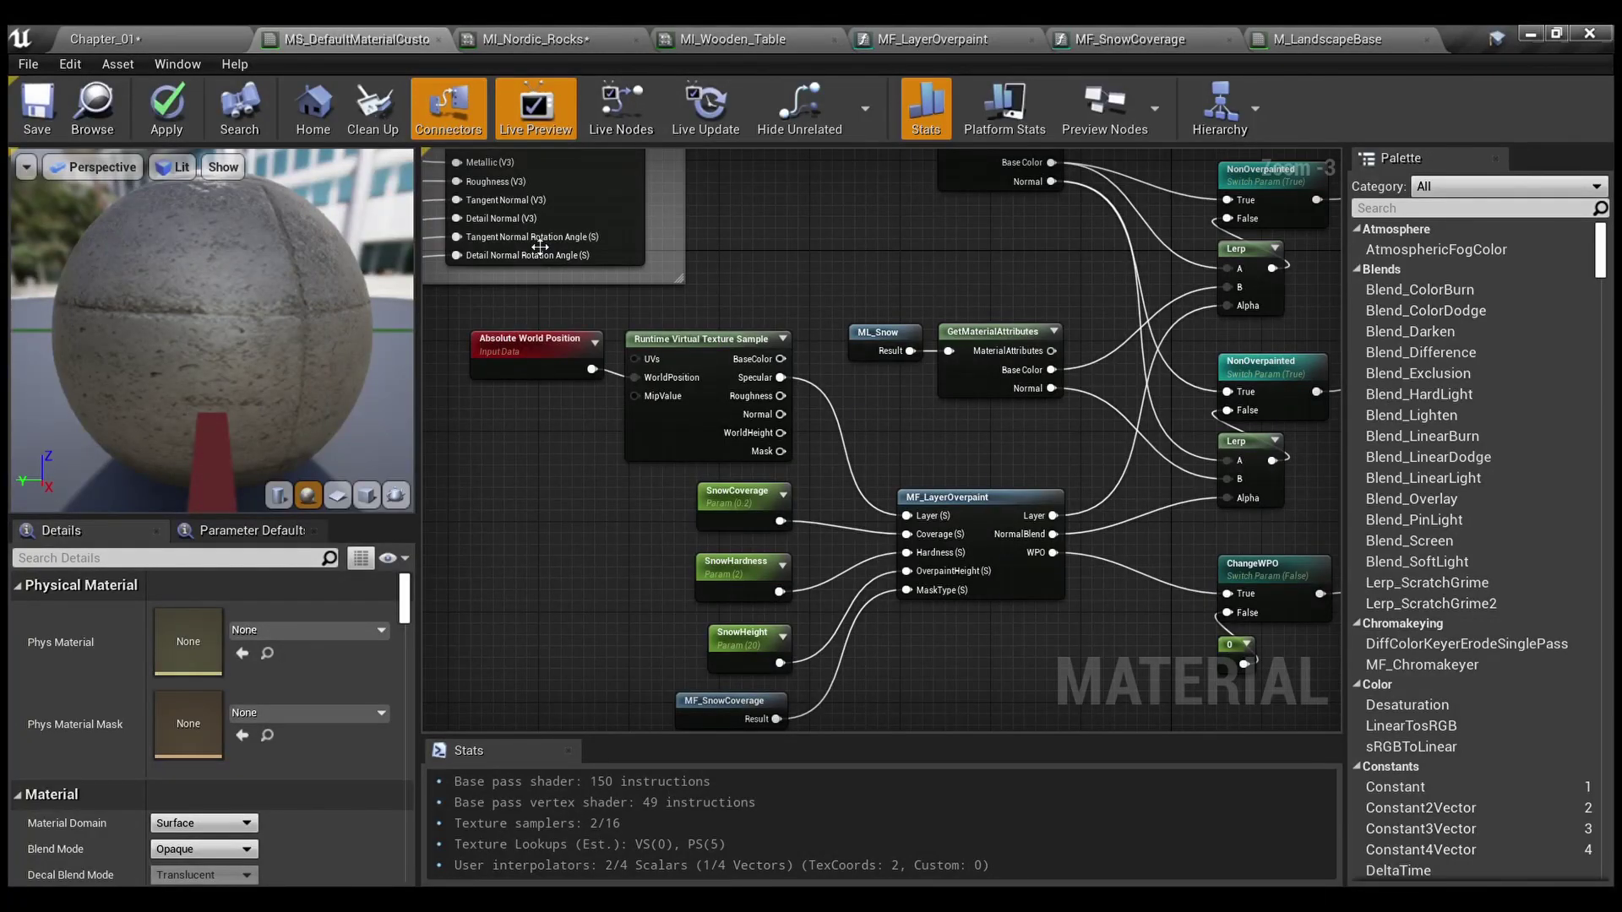
pyautogui.click(207, 37)
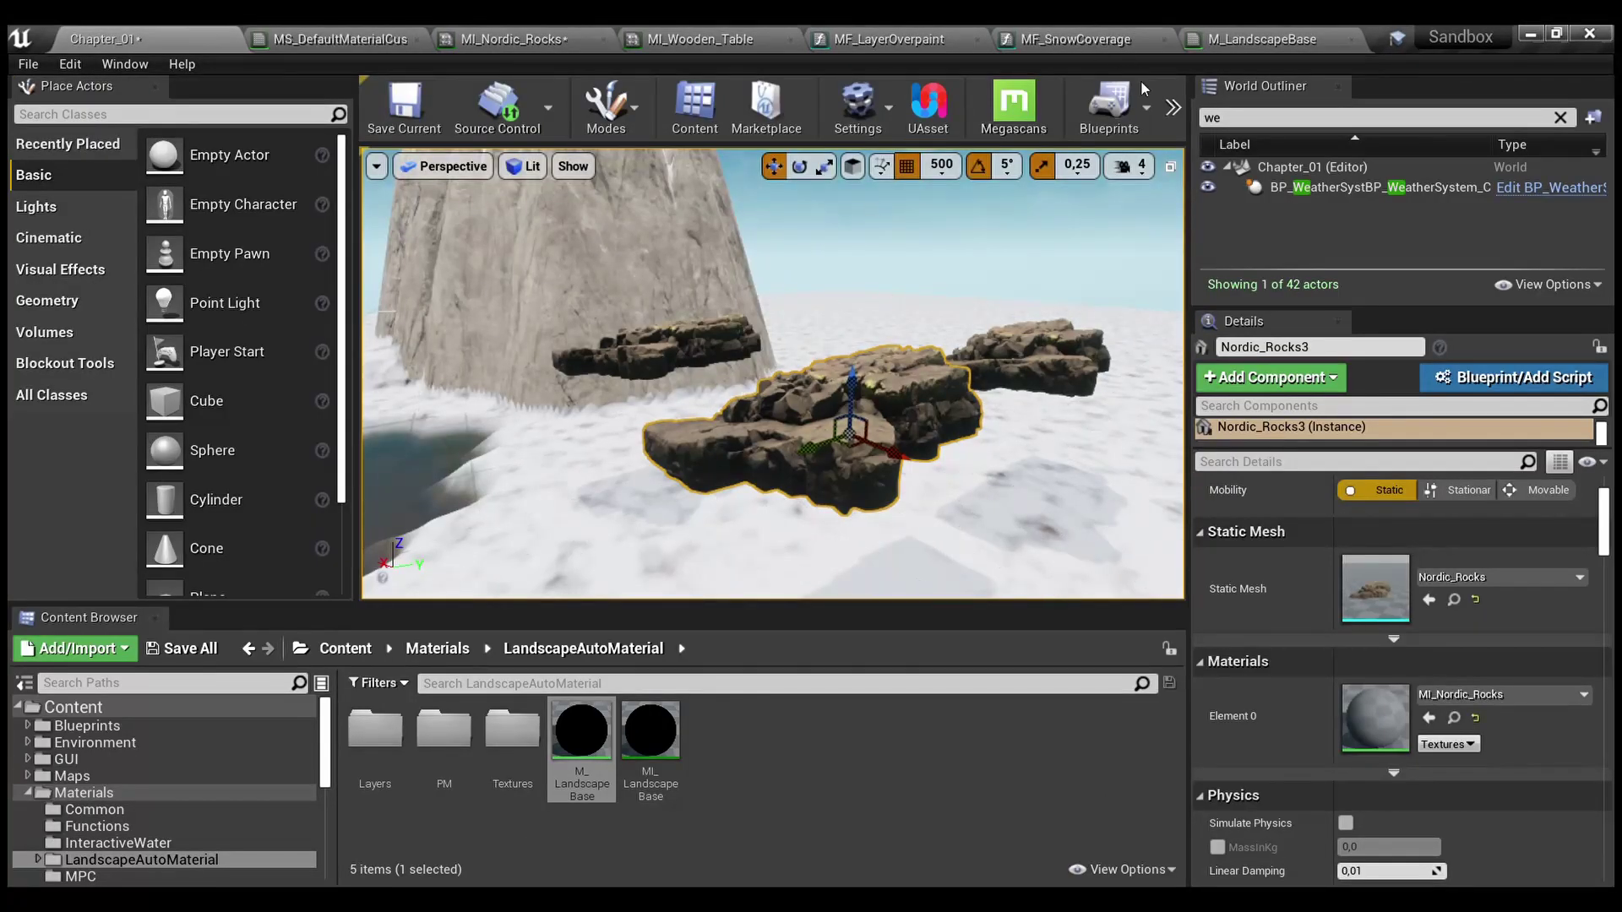
# Enable snow overpainting in the Weather parameters of MI_Nordic_Rocks and return to the Chapter_01 level
pyautogui.click(490, 38)
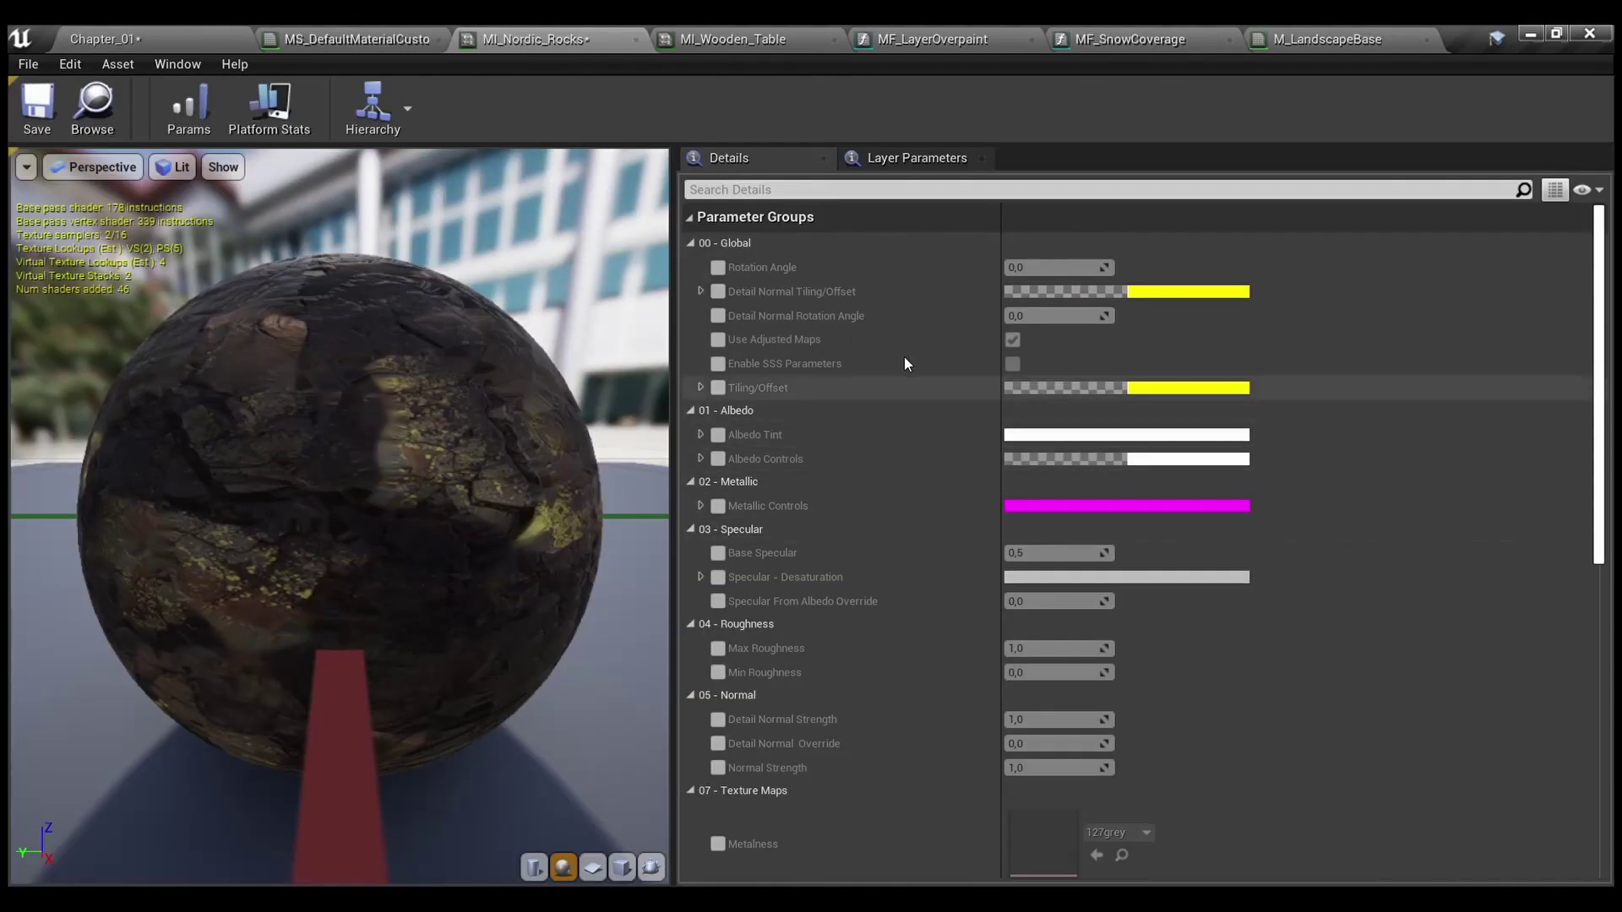
pyautogui.keyDown('shift'); pyautogui.click(690, 218); pyautogui.keyUp('shift')
pyautogui.click(690, 218)
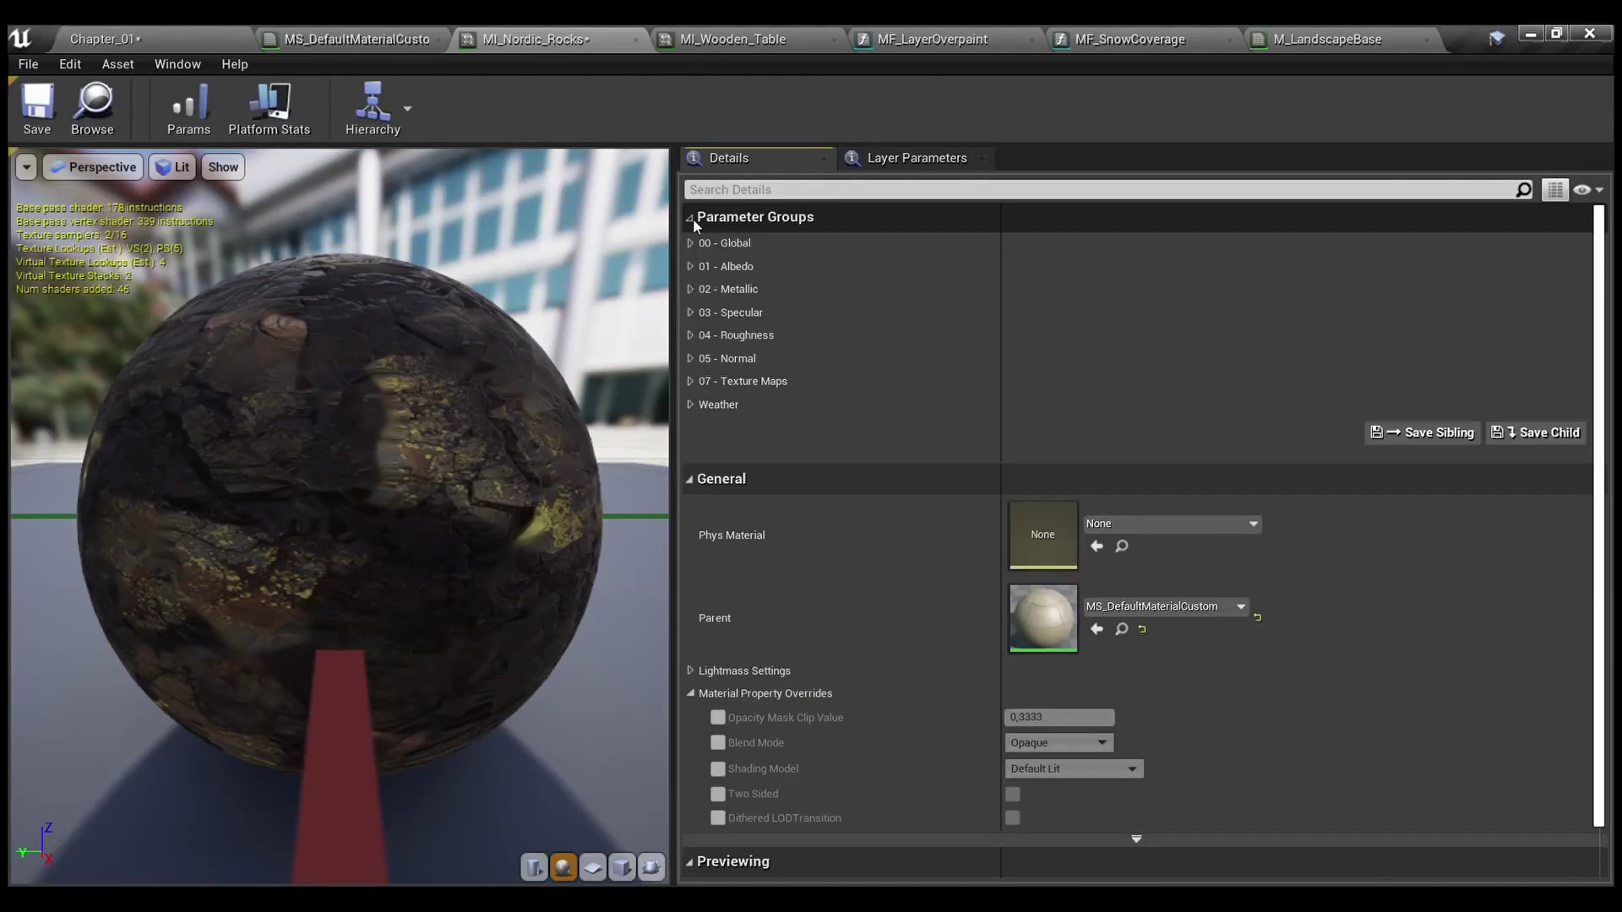
pyautogui.click(691, 403)
pyautogui.click(1013, 429)
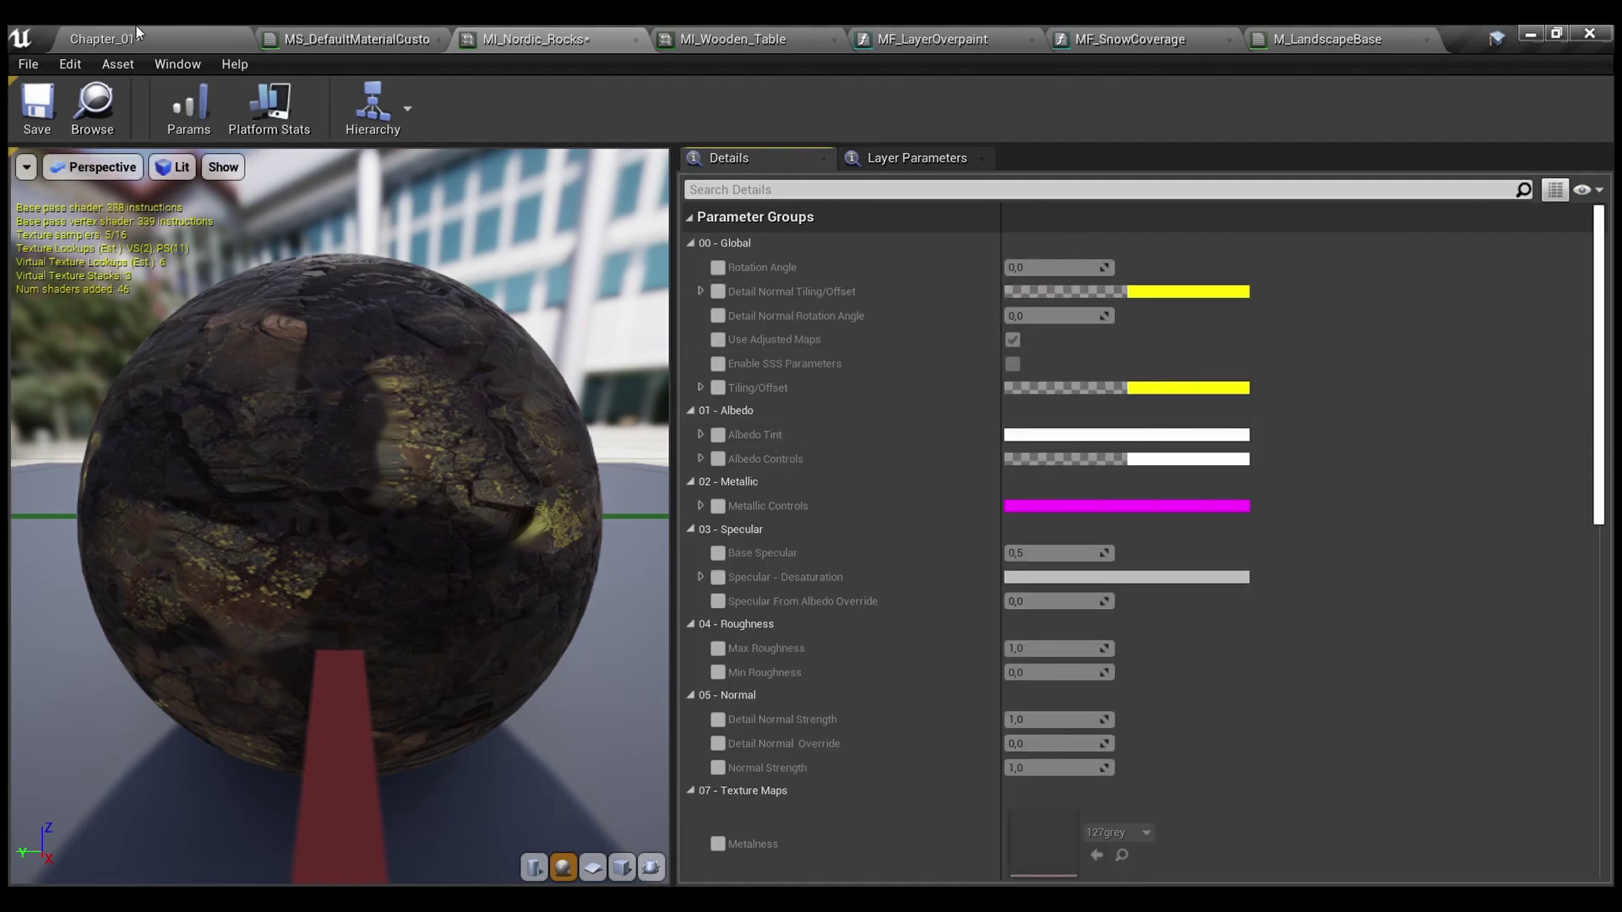
pyautogui.click(127, 38)
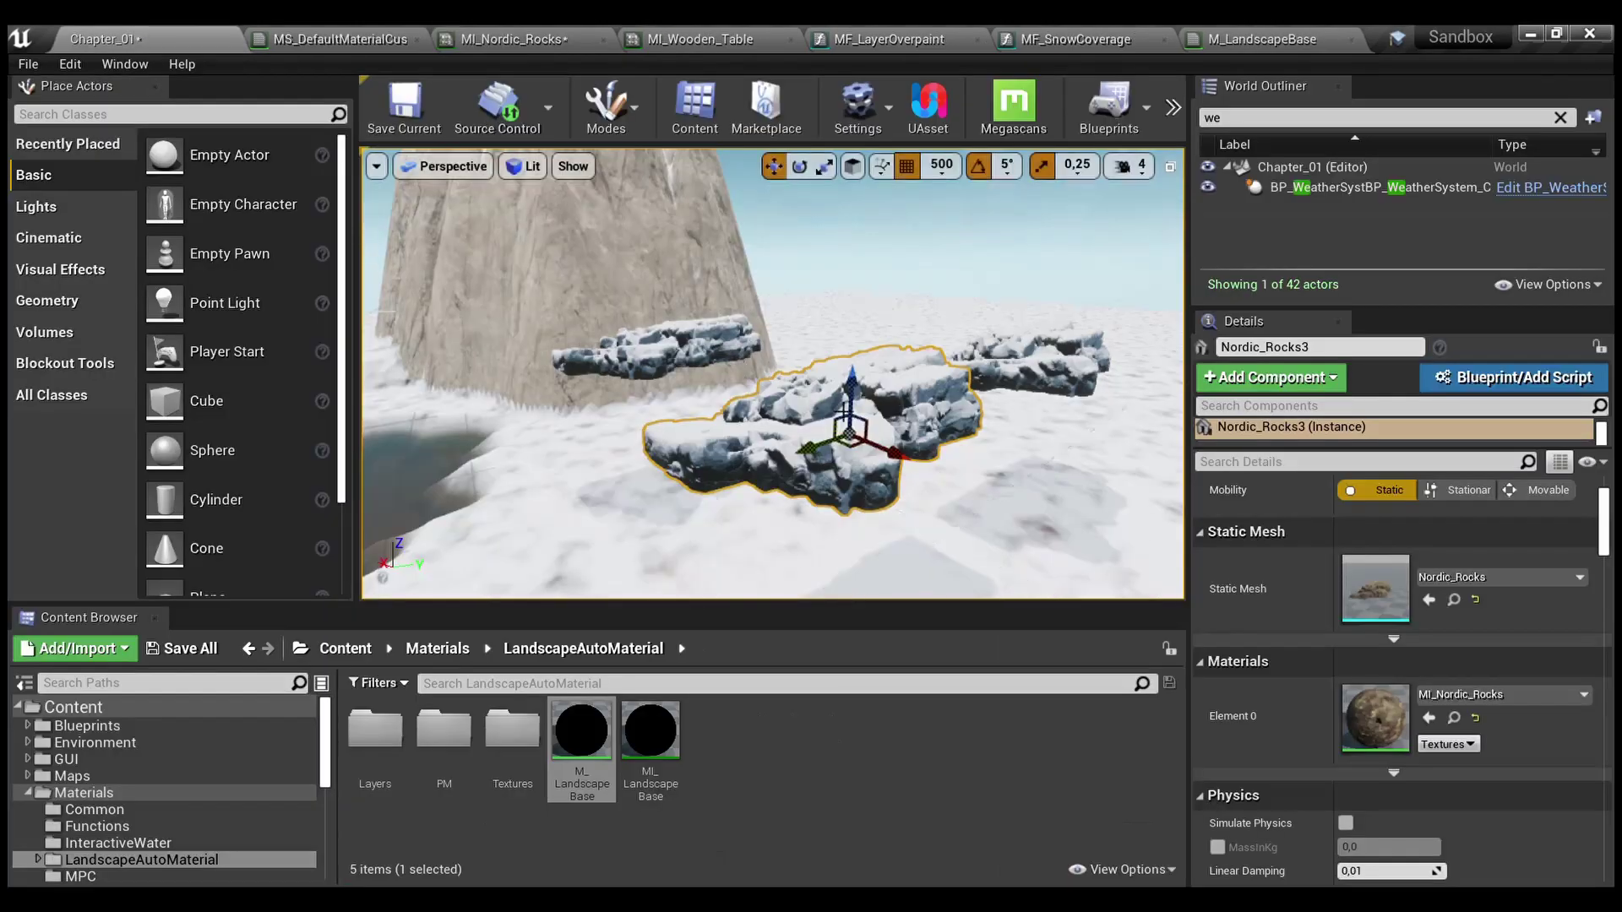
# Select BP_WeatherSystem and set its Current Time to about 8.29
pyautogui.scroll(-10, 889, 427)
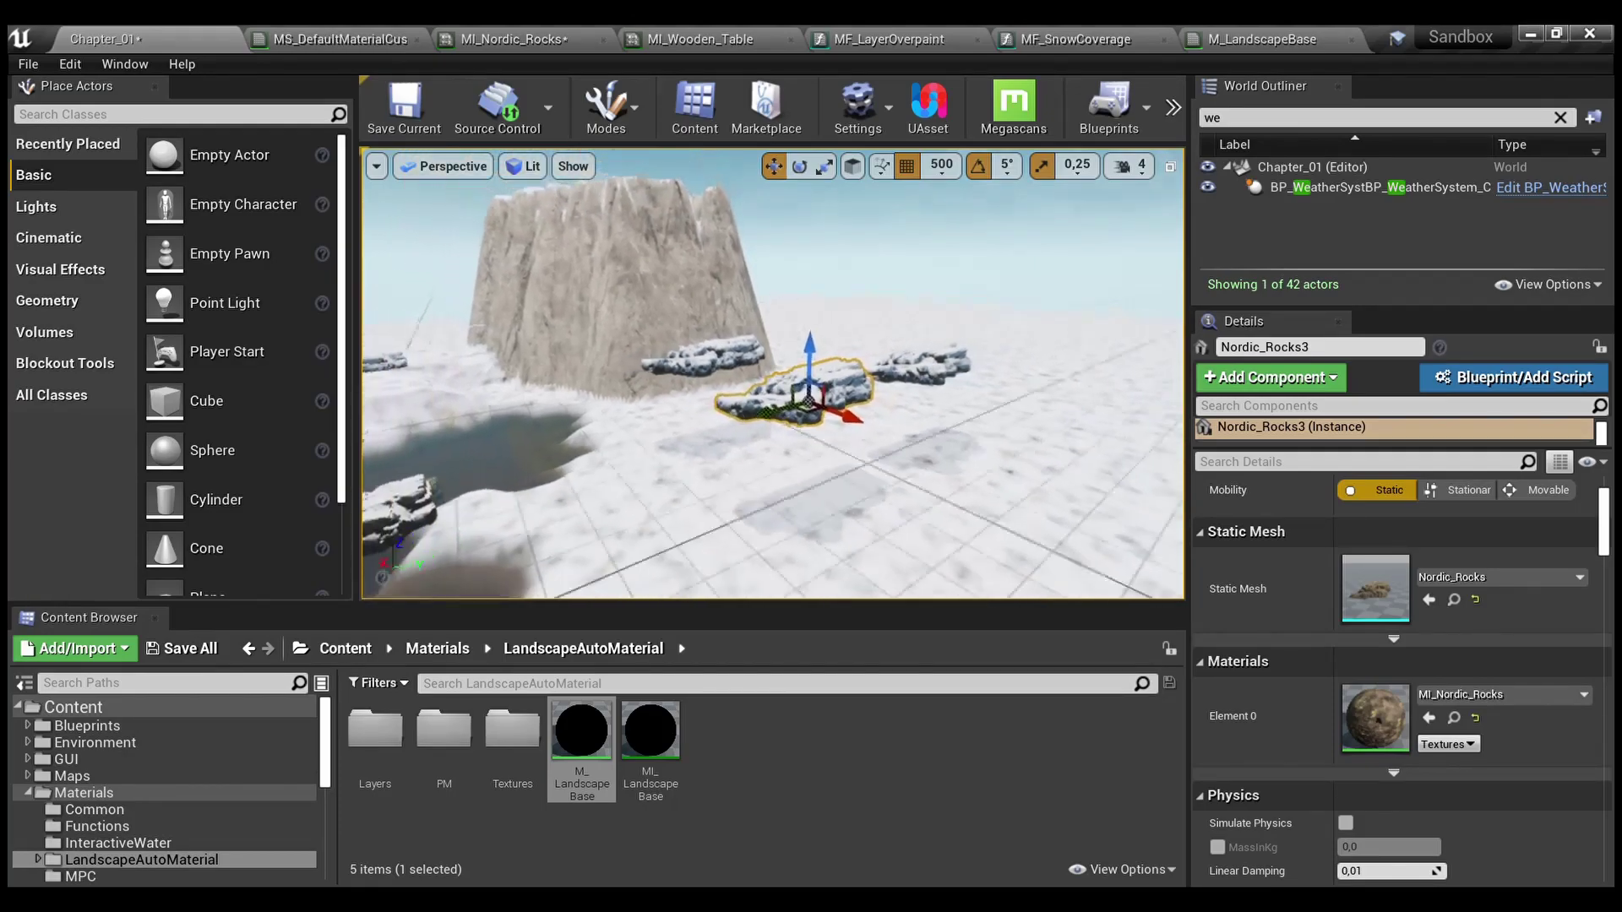
pyautogui.moveTo(890, 427); pyautogui.dragTo(842, 397, button='right')
pyautogui.click(1285, 184)
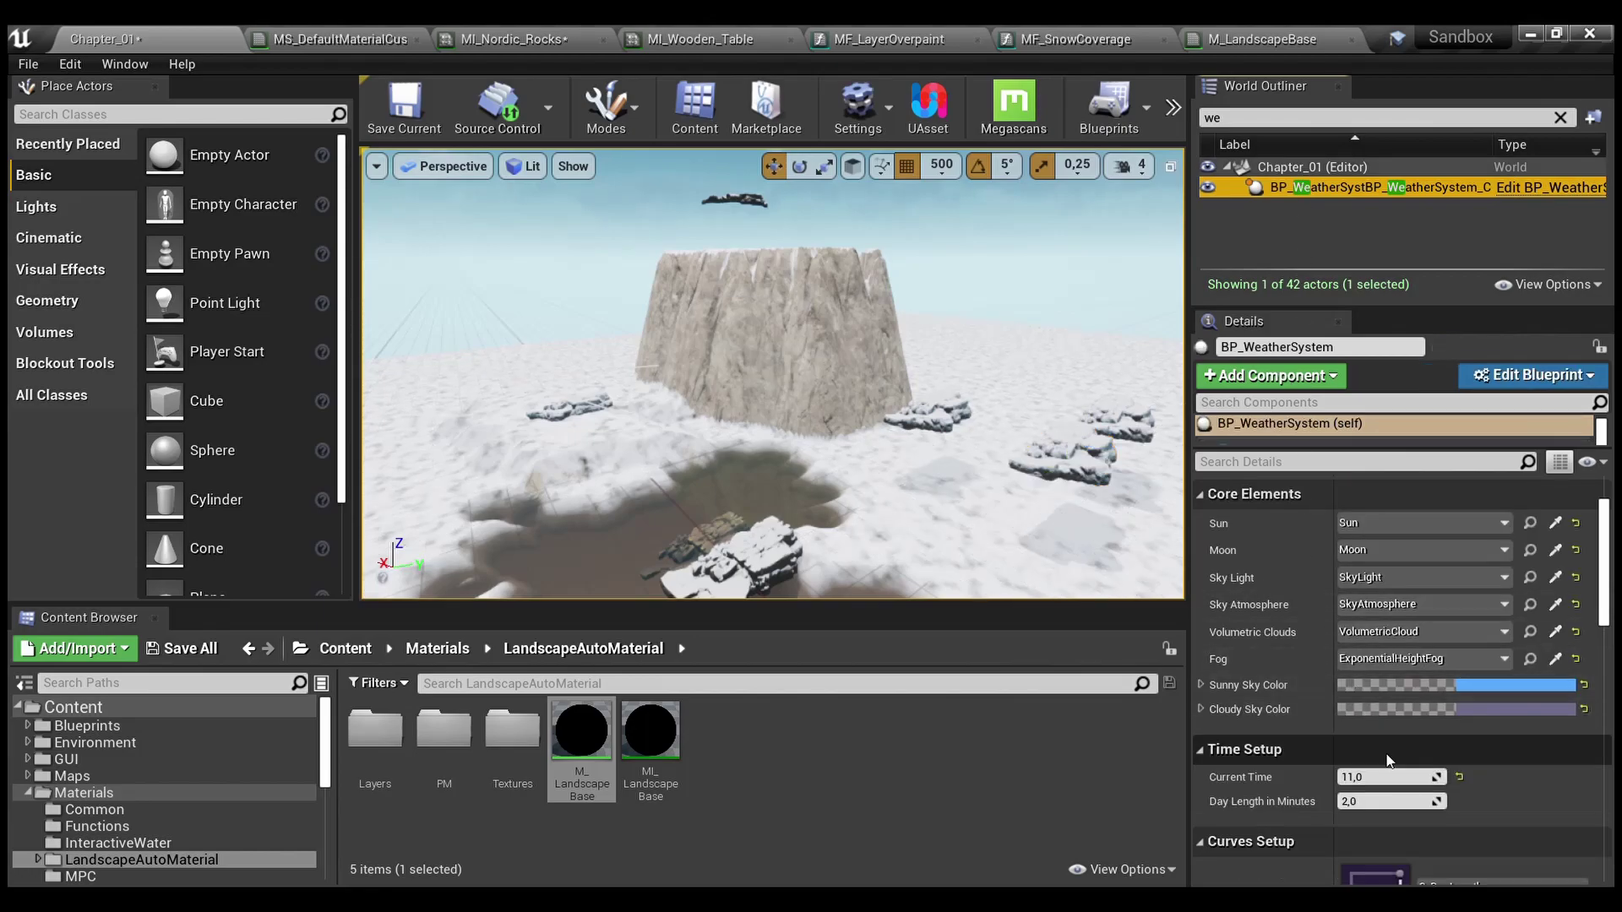
pyautogui.moveTo(1397, 774); pyautogui.dragTo(1320, 773)
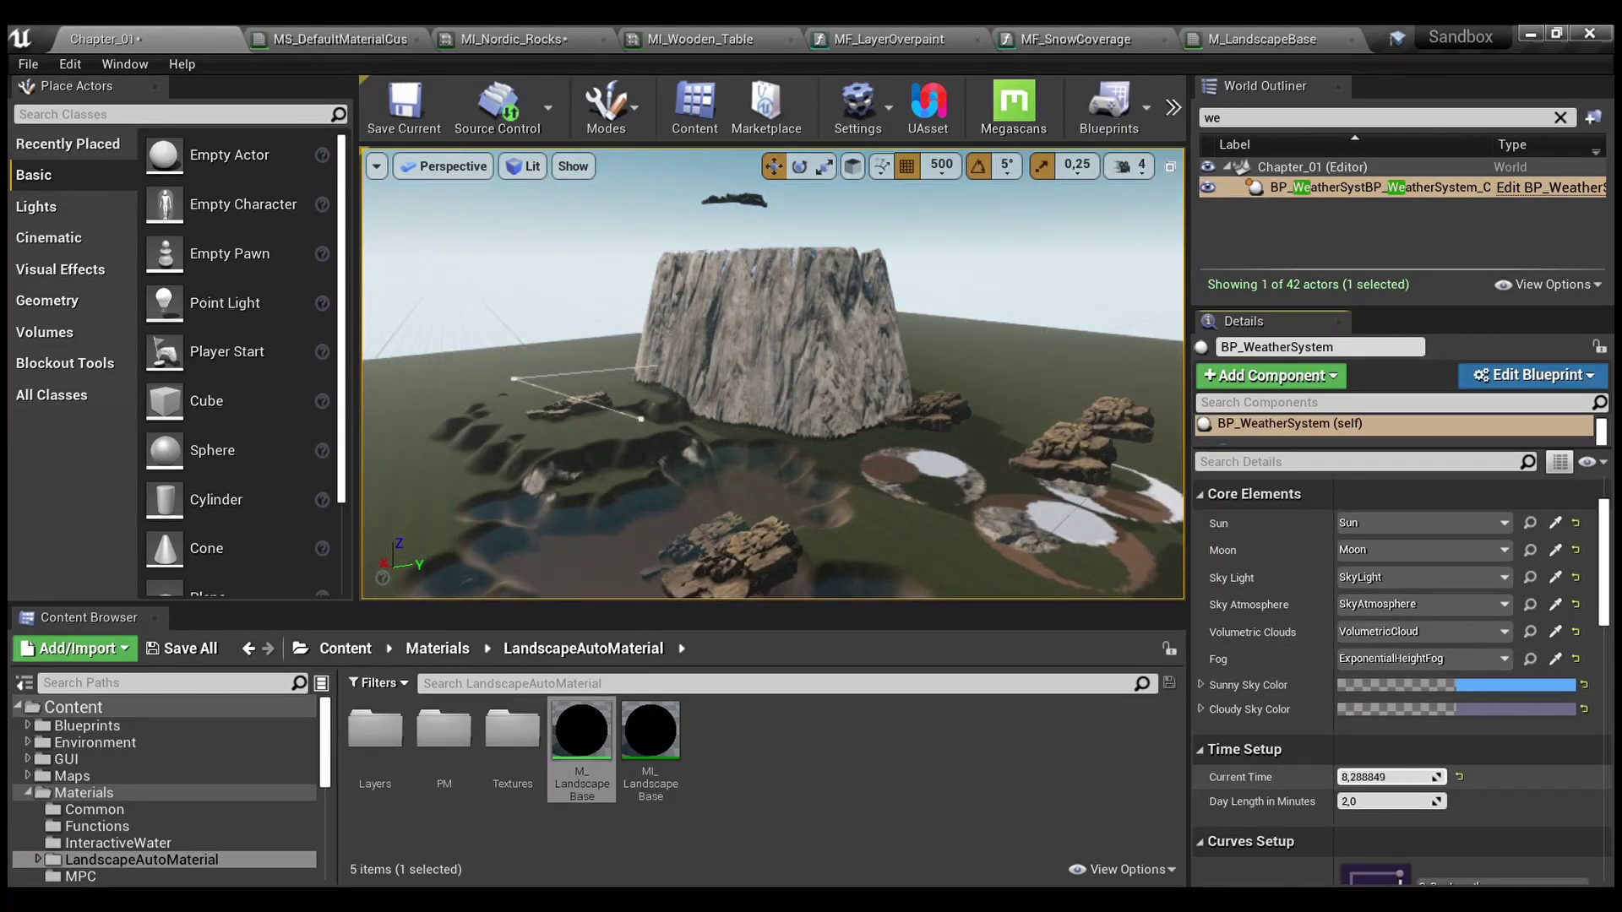
# Examine the snow on the rocks placed on top of the cliff from close up
pyautogui.press('e')
pyautogui.moveTo(972, 405); pyautogui.dragTo(963, 394, button='right')
pyautogui.press('w')
pyautogui.press('q')
pyautogui.press('e')
pyautogui.press('q')
pyautogui.press('e')
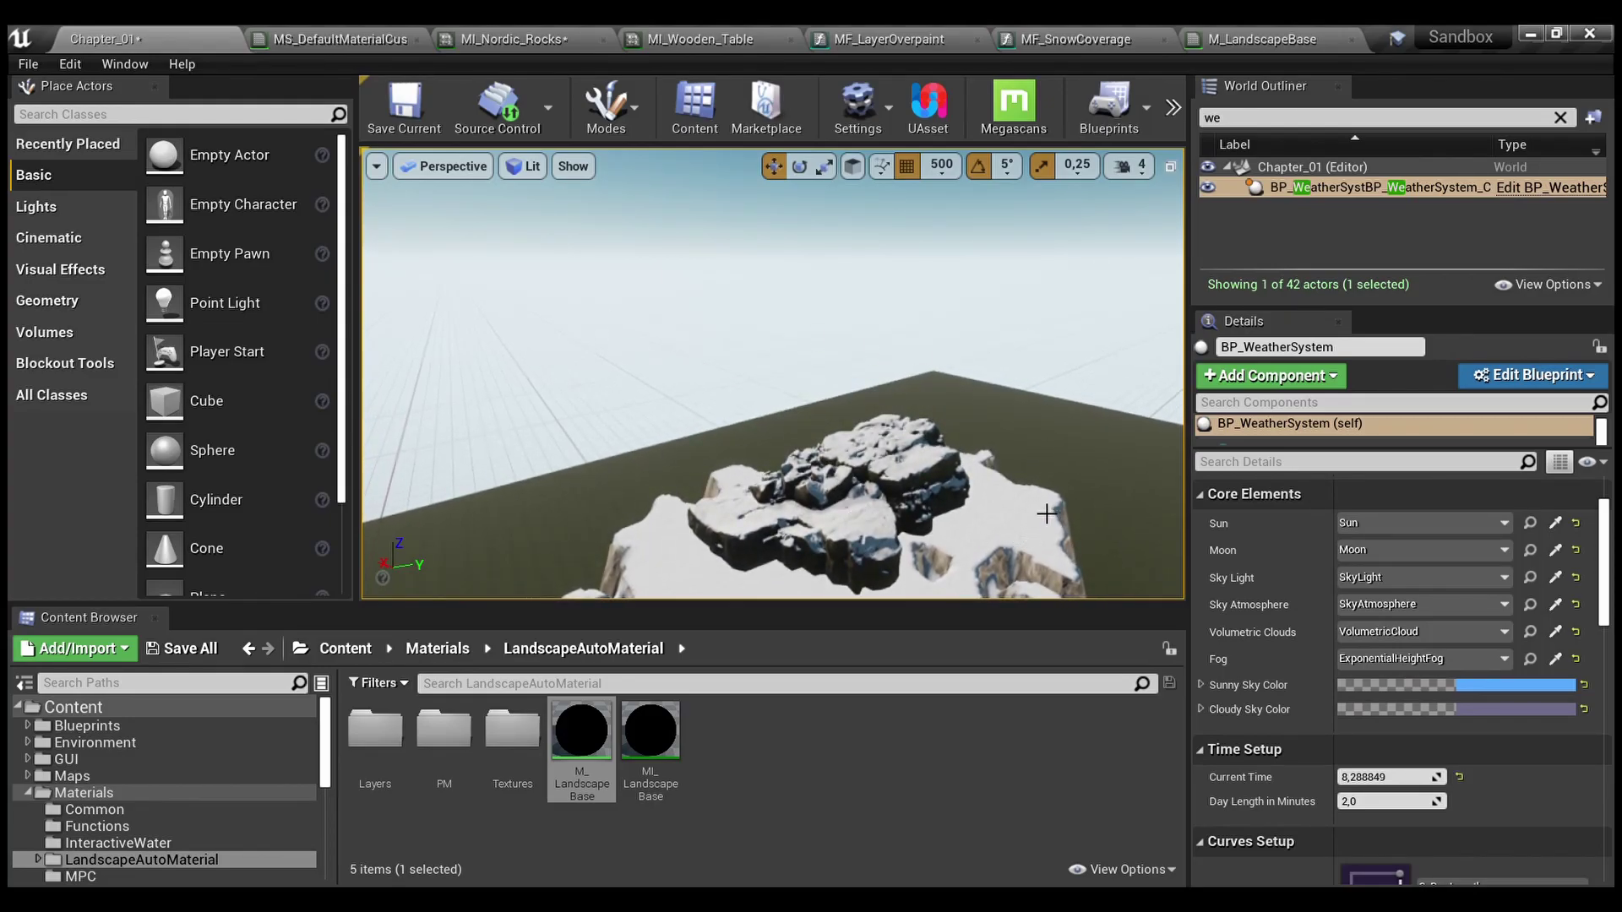
pyautogui.press('q')
pyautogui.moveTo(963, 394); pyautogui.dragTo(963, 396, button='right')
pyautogui.press('s')
# Set BP_WeatherSystem's Current Time to about 9.68 and inspect the snow on the rocks and landscape near the cliff's base
pyautogui.moveTo(1385, 777)
pyautogui.mouseDown()
pyautogui.moveTo(1437, 776)
pyautogui.moveTo(1398, 777)
pyautogui.mouseUp()
pyautogui.press('w')
pyautogui.moveTo(877, 255); pyautogui.dragTo(852, 290, button='right')
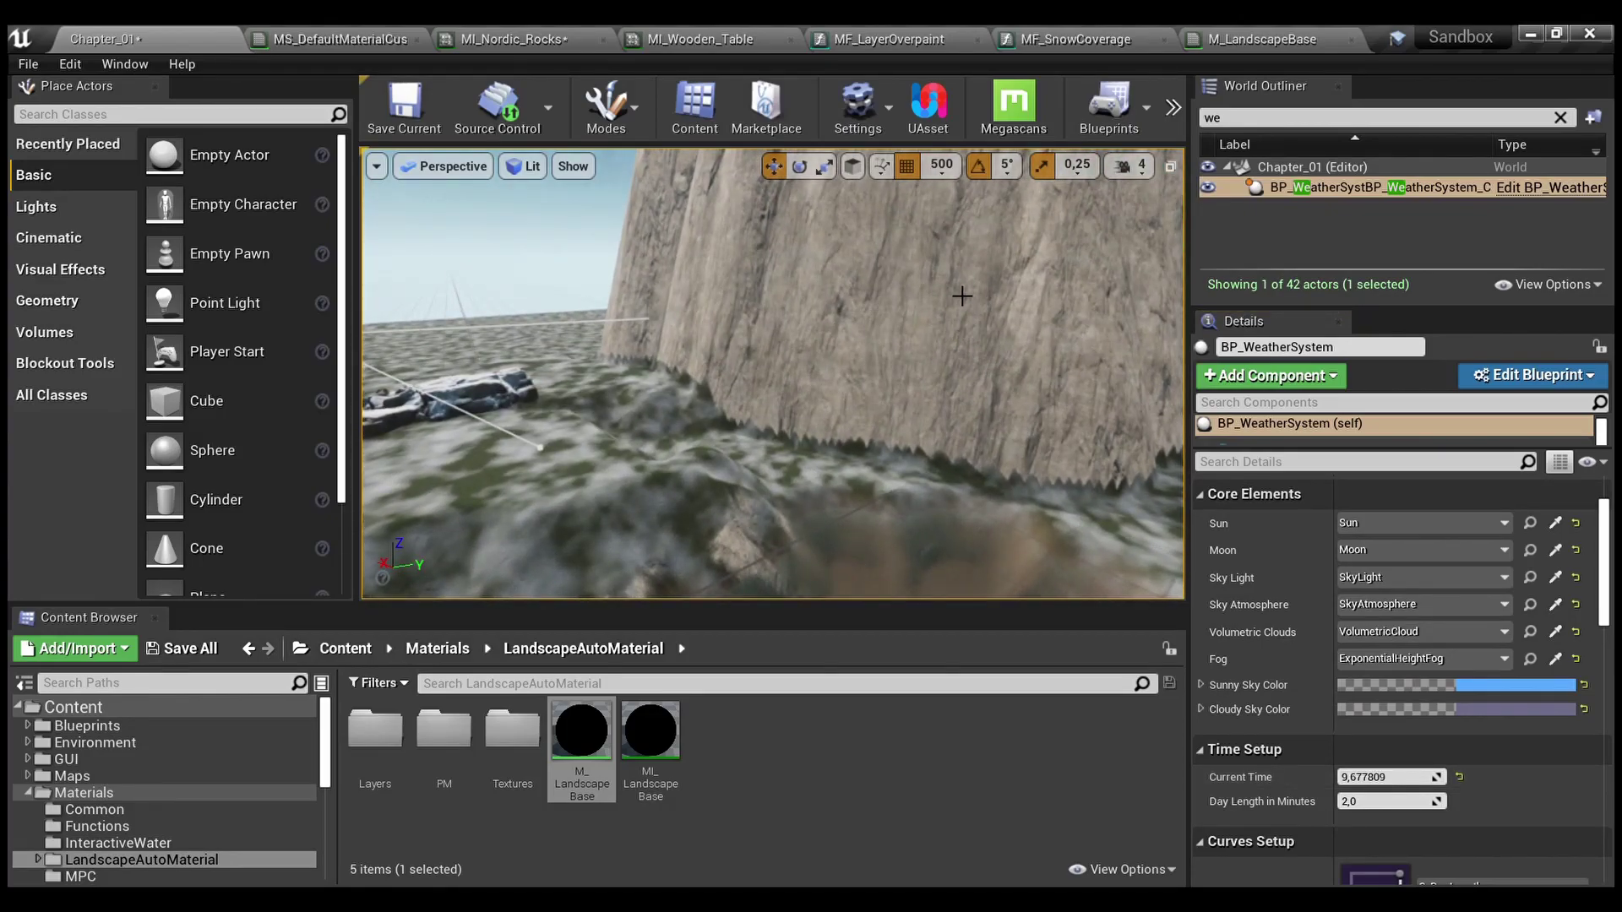
pyautogui.press('a')
pyautogui.moveTo(880, 461); pyautogui.dragTo(862, 459, button='right')
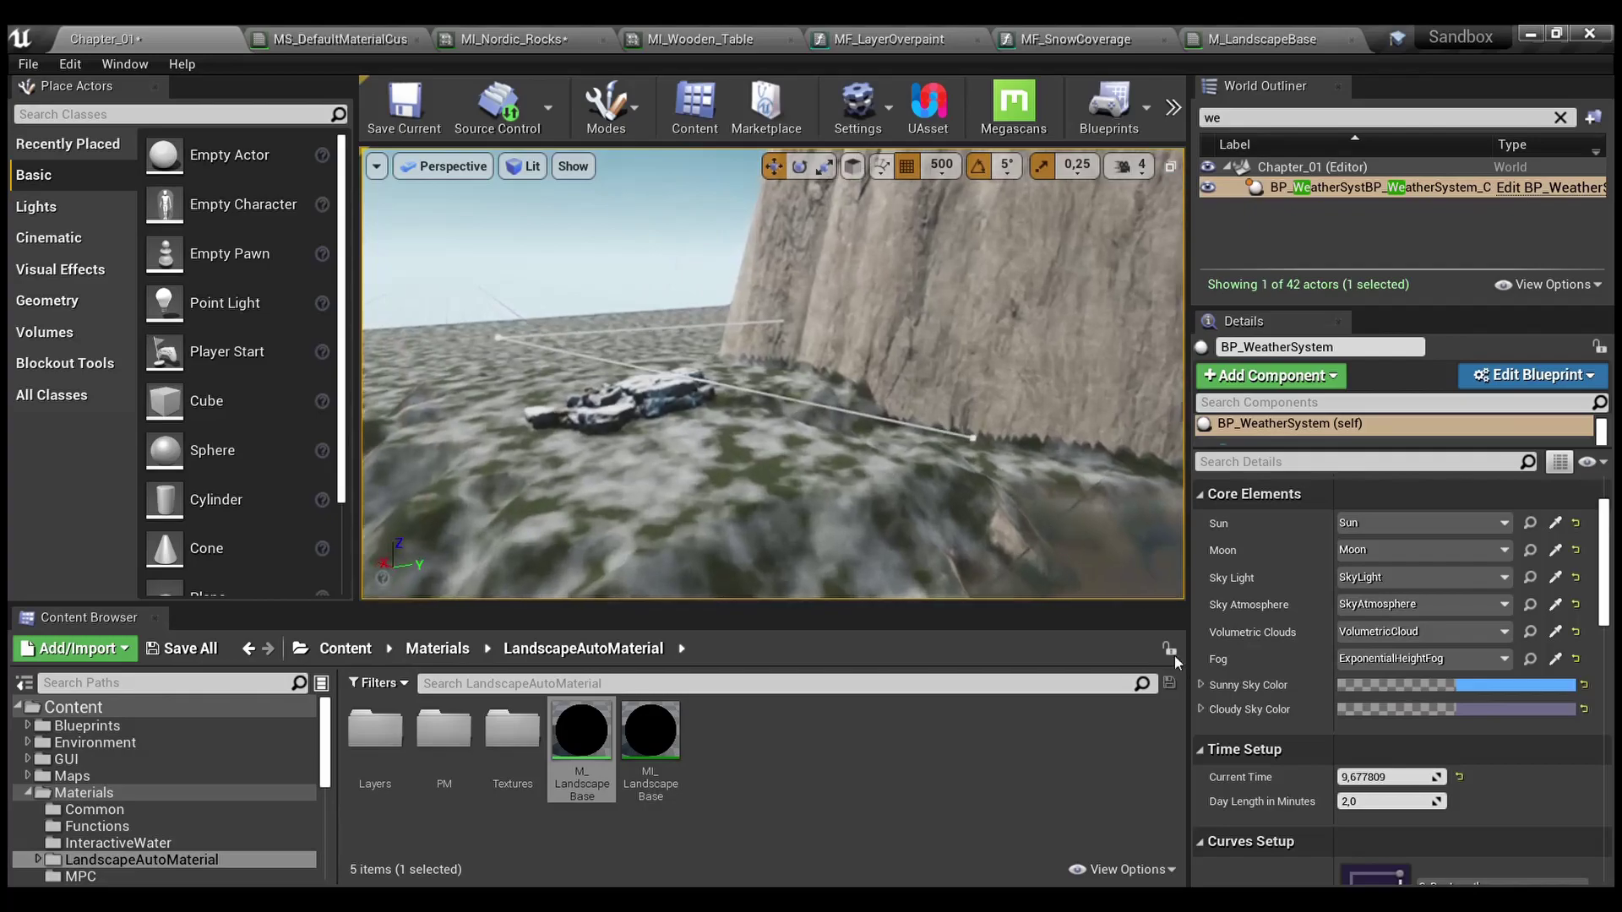
# Advance BP_WeatherSystem's Current Time while viewing the rocks from farther away, and bring it back to about 7.81
pyautogui.press('s')
pyautogui.moveTo(997, 521); pyautogui.dragTo(994, 529, button='right')
pyautogui.moveTo(1369, 779); pyautogui.dragTo(1423, 779)
pyautogui.press('s')
pyautogui.moveTo(997, 523); pyautogui.dragTo(1095, 529, button='right')
pyautogui.press('w')
pyautogui.moveTo(1396, 779)
pyautogui.mouseDown()
pyautogui.moveTo(1360, 778)
pyautogui.moveTo(1428, 778)
pyautogui.moveTo(1381, 778)
pyautogui.mouseUp()
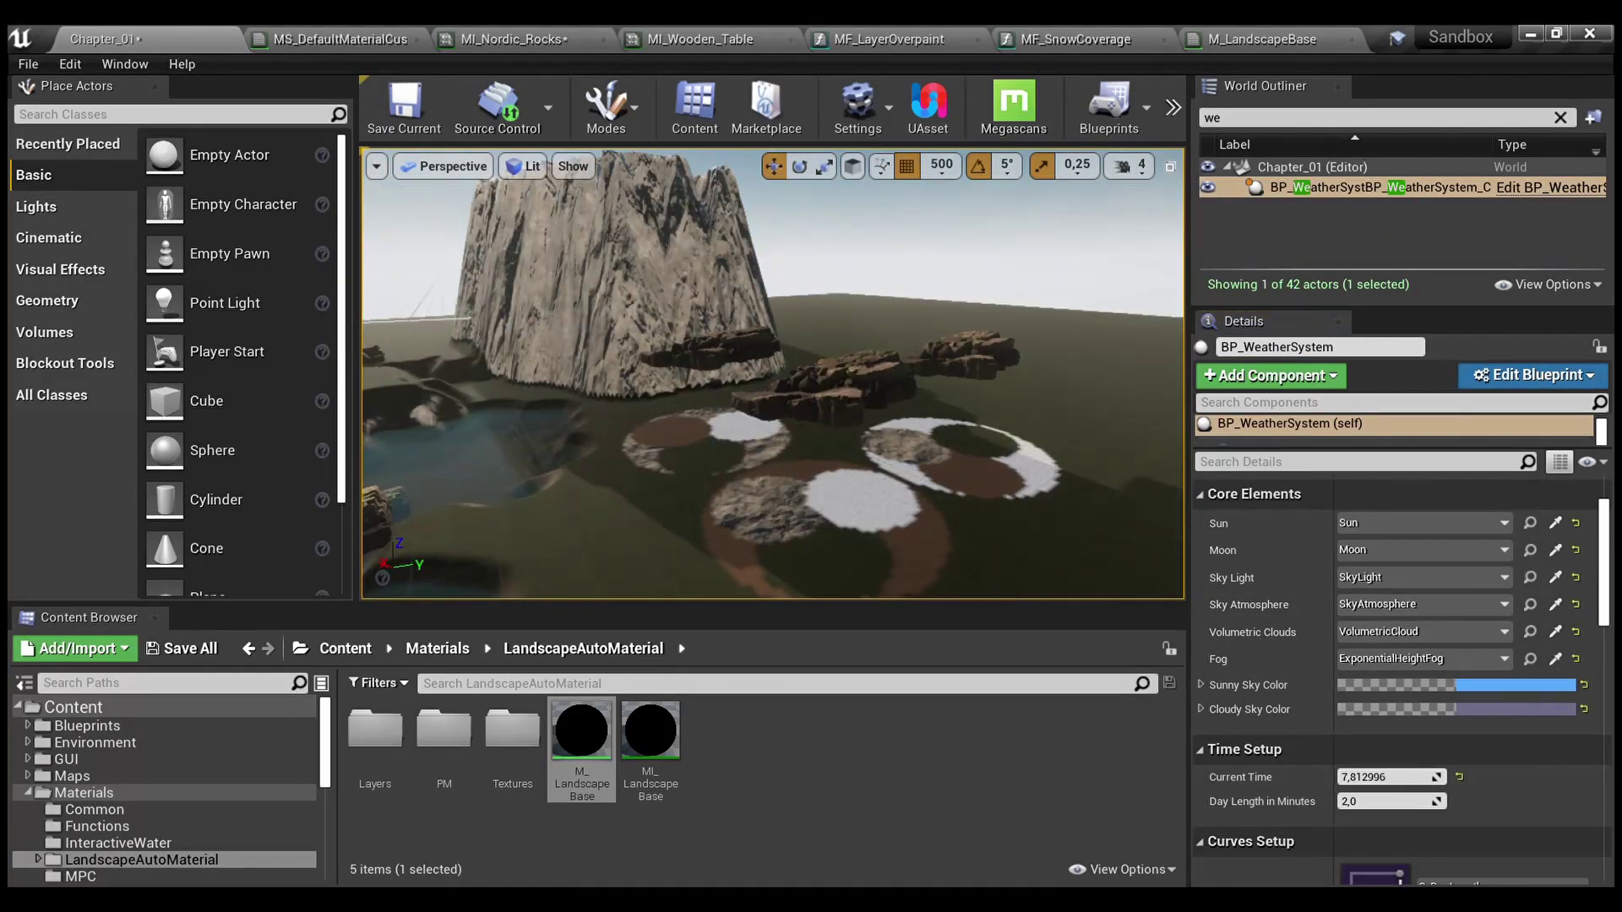
# Inspect Nordic_Rocks3 over the painted landscape patches, and reselect BP_WeatherSystem to set its Current Time to about 7.77
pyautogui.click(824, 399)
pyautogui.press('w')
pyautogui.moveTo(821, 451)
pyautogui.mouseDown(button='right')
pyautogui.moveTo(832, 558)
pyautogui.moveTo(659, 490)
pyautogui.moveTo(642, 499)
pyautogui.moveTo(761, 533)
pyautogui.moveTo(845, 474)
pyautogui.mouseUp(button='right')
pyautogui.press('d')
pyautogui.press('a')
pyautogui.click(1301, 193)
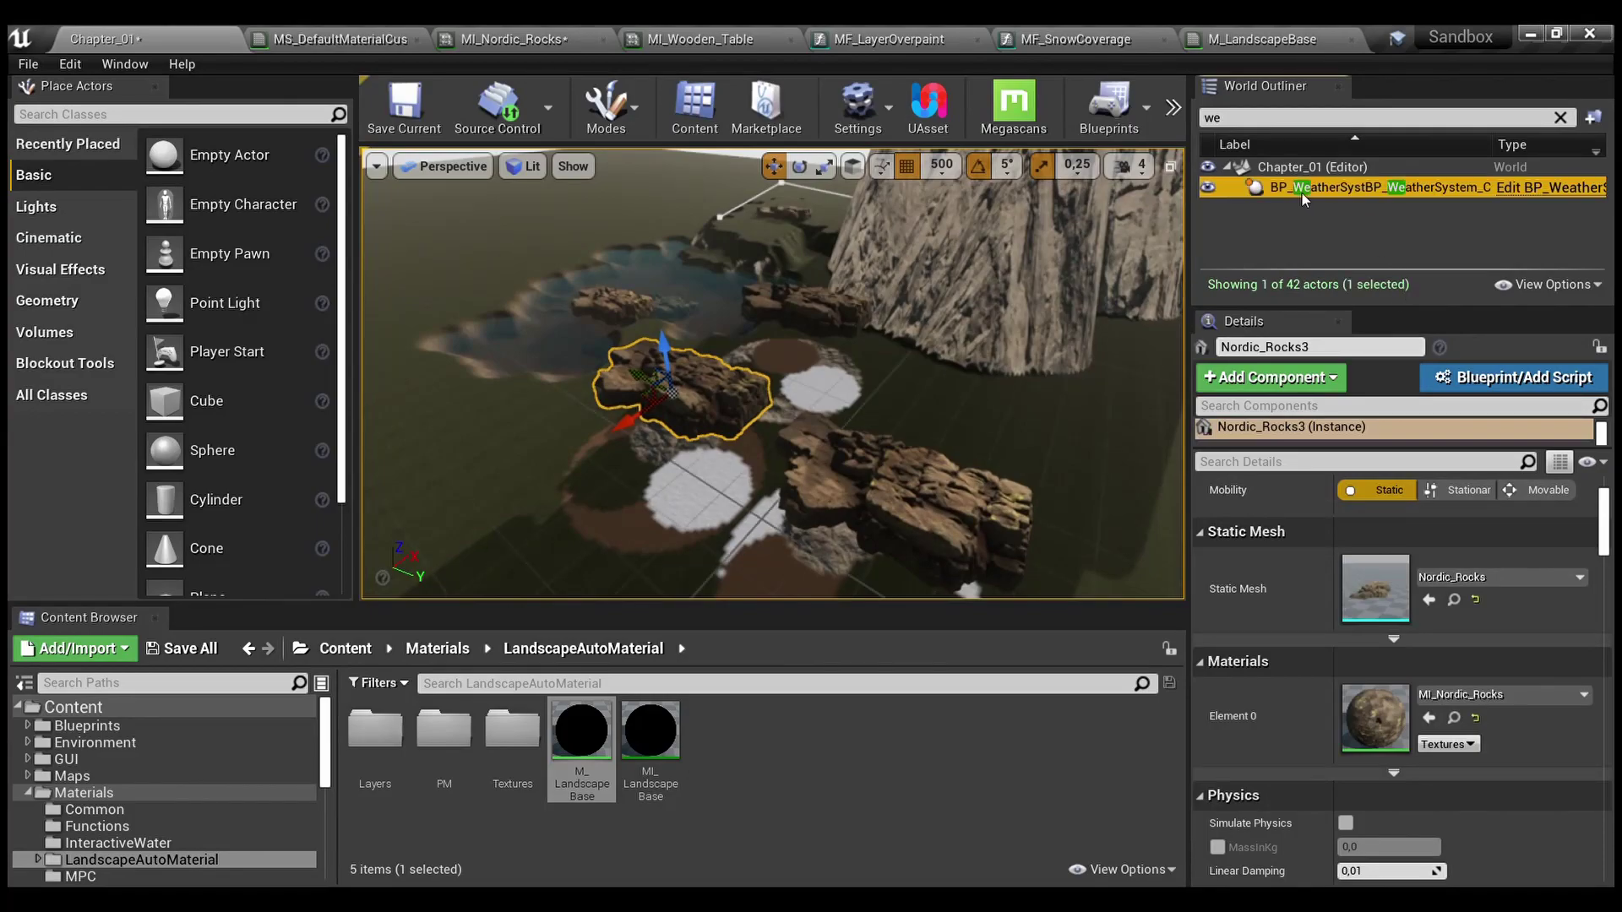
pyautogui.moveTo(1388, 778); pyautogui.dragTo(1365, 778)
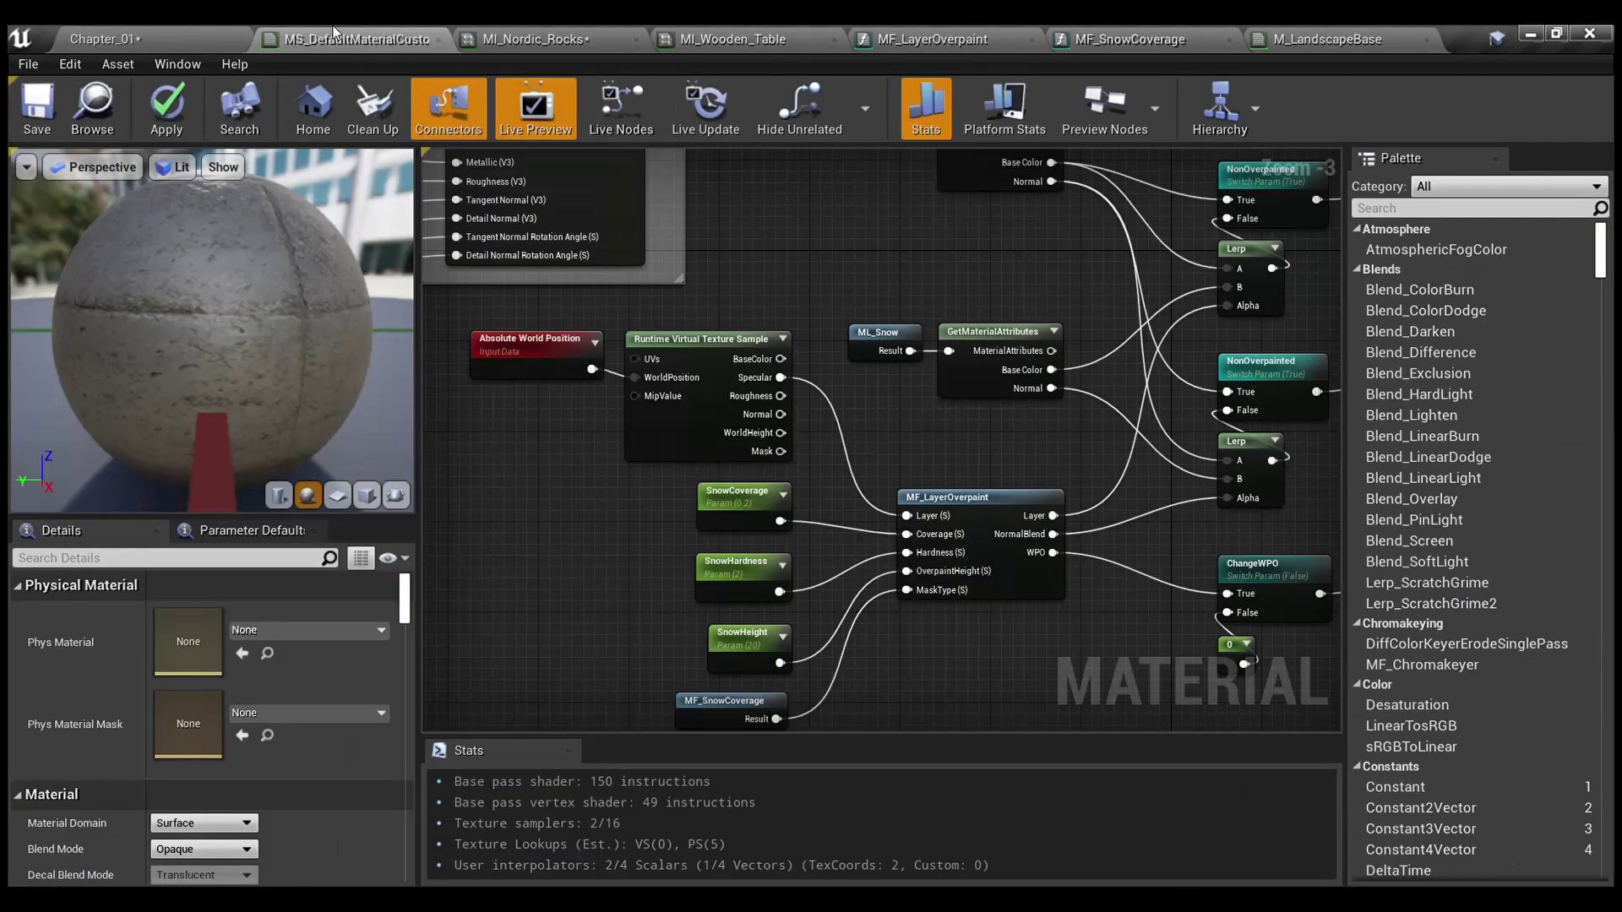
# In M_LandscapeBase, connect the Sample 'Auto' output directly to the Runtime Virtual Texture Output's Specular input
pyautogui.click(400, 36)
pyautogui.click(514, 40)
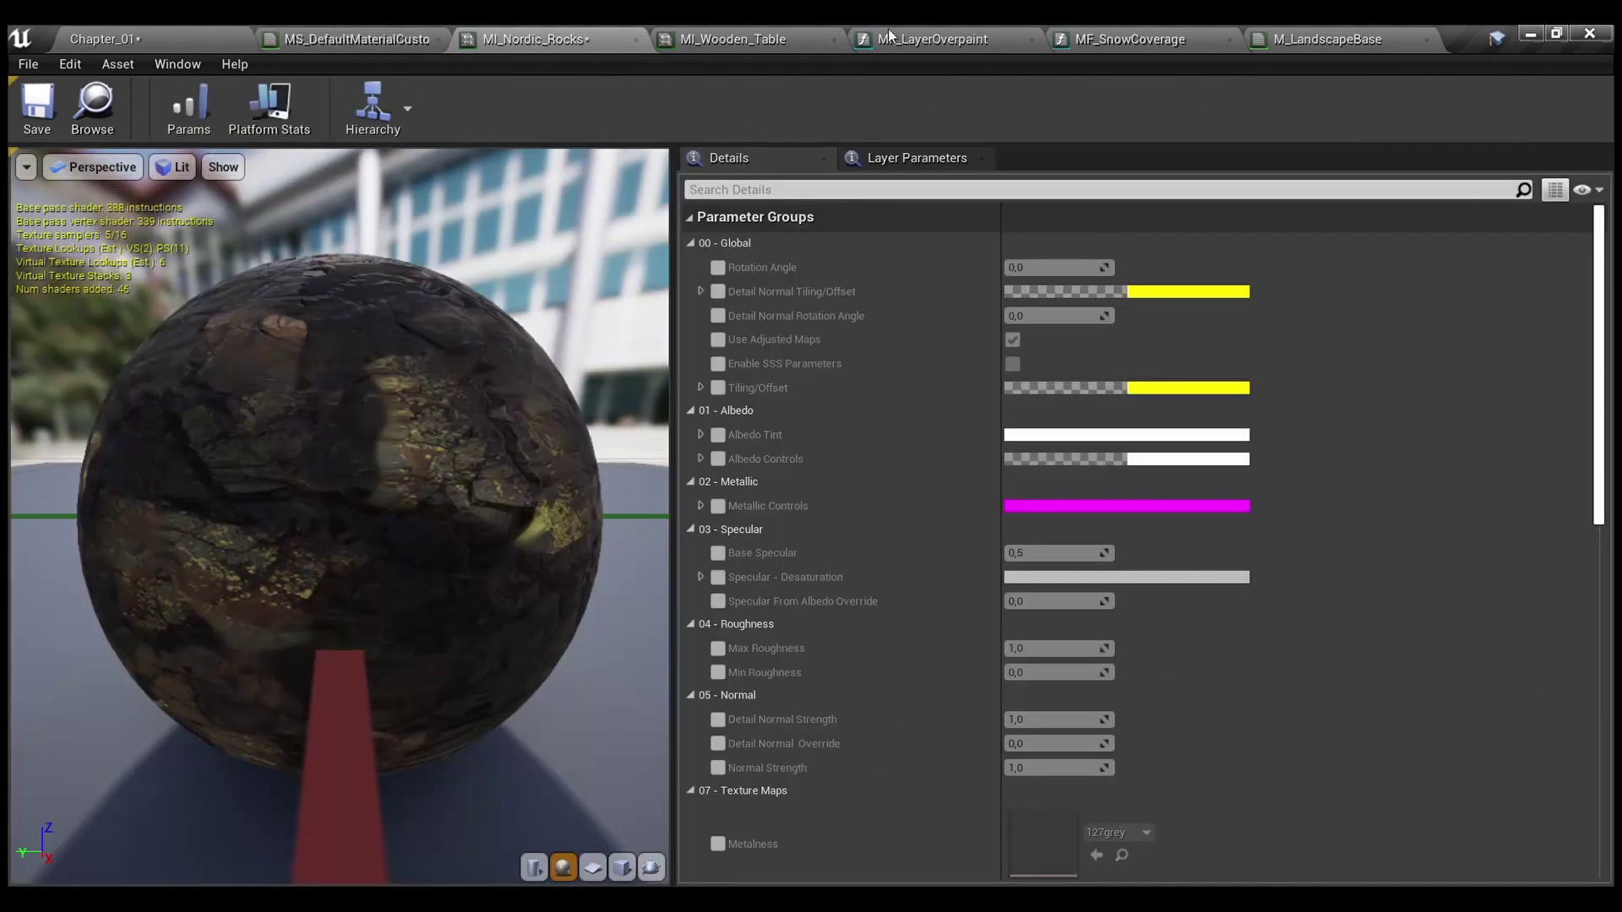
pyautogui.click(1354, 38)
pyautogui.scroll(1, 880, 459)
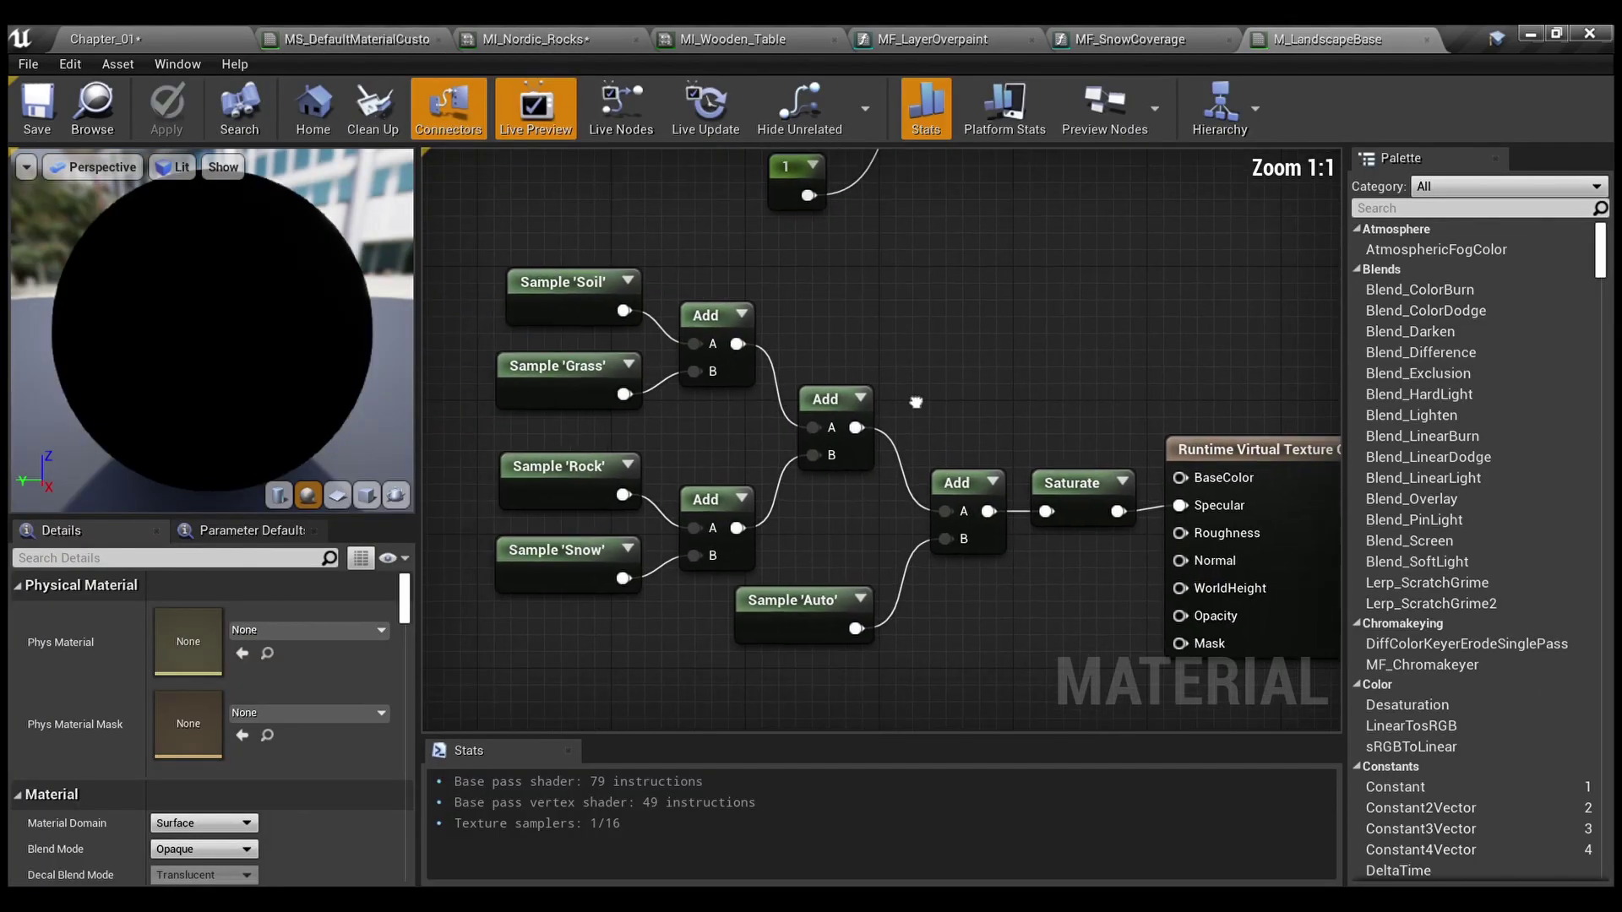
pyautogui.moveTo(876, 603); pyautogui.dragTo(1201, 483)
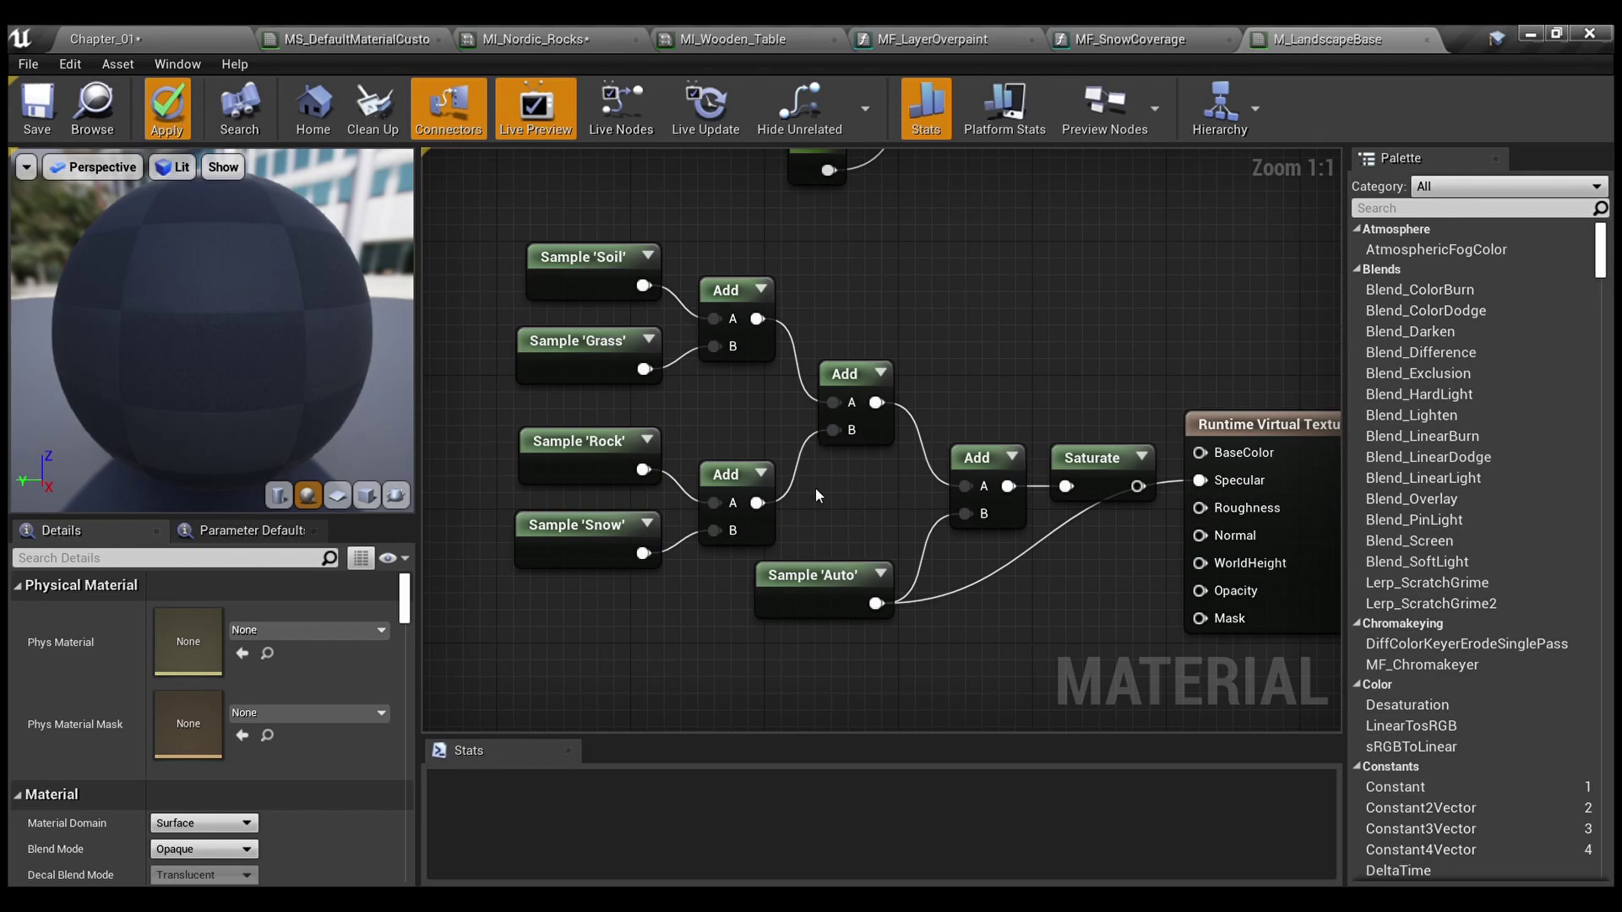
# Return to the Chapter_01 level and advance BP_WeatherSystem's Current Time to about 11.43, easing it back slightly
pyautogui.click(195, 38)
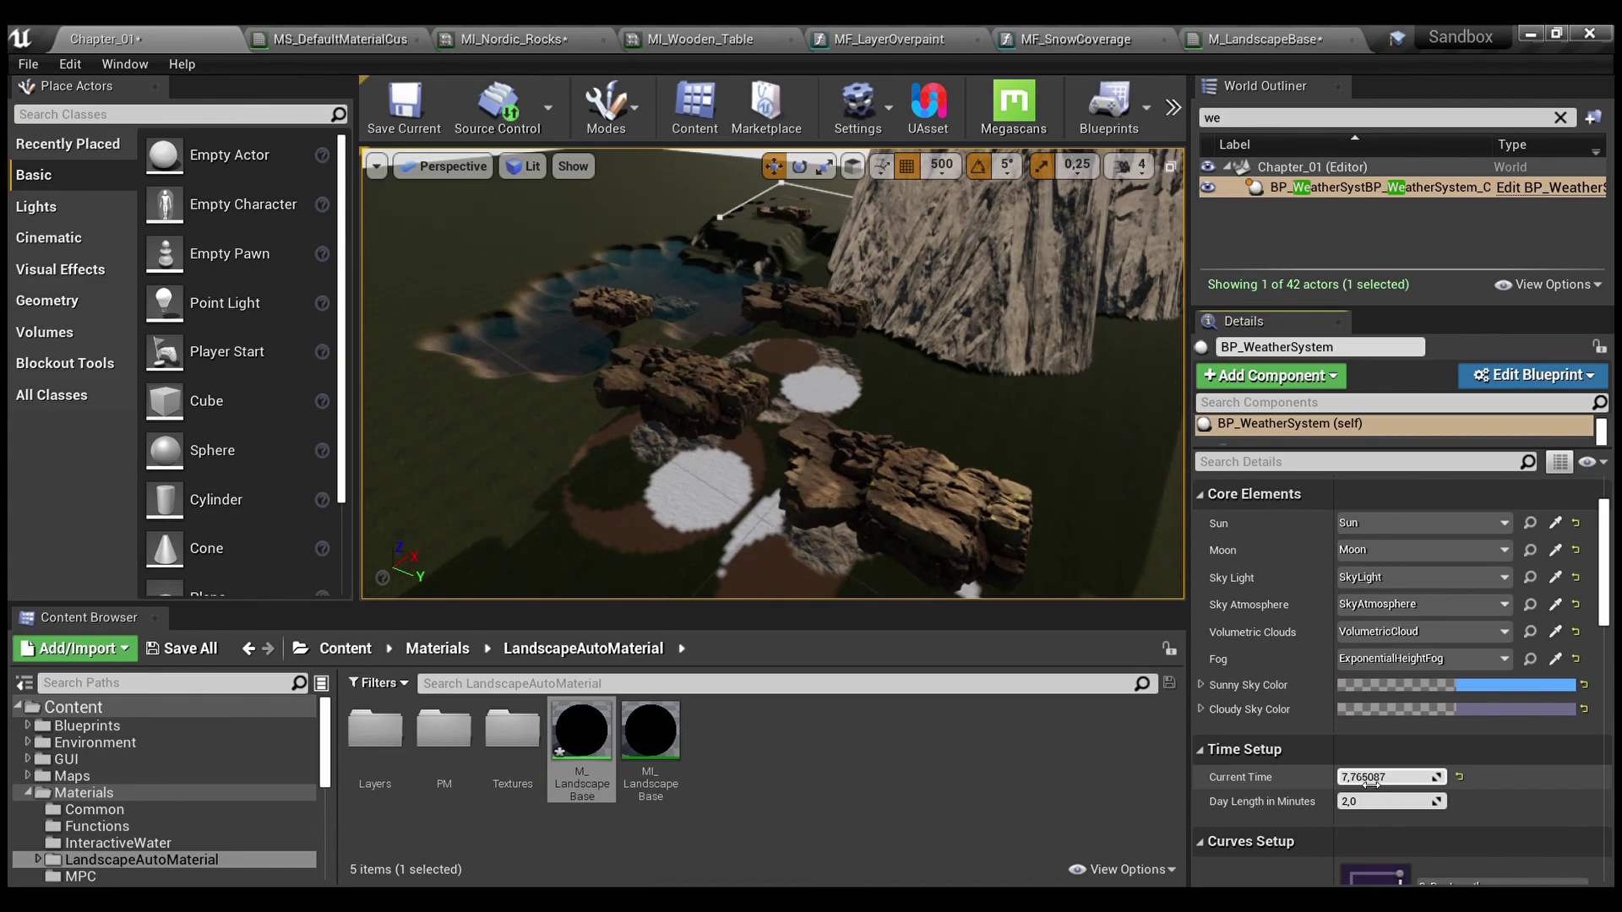
pyautogui.moveTo(1386, 777); pyautogui.dragTo(1436, 777)
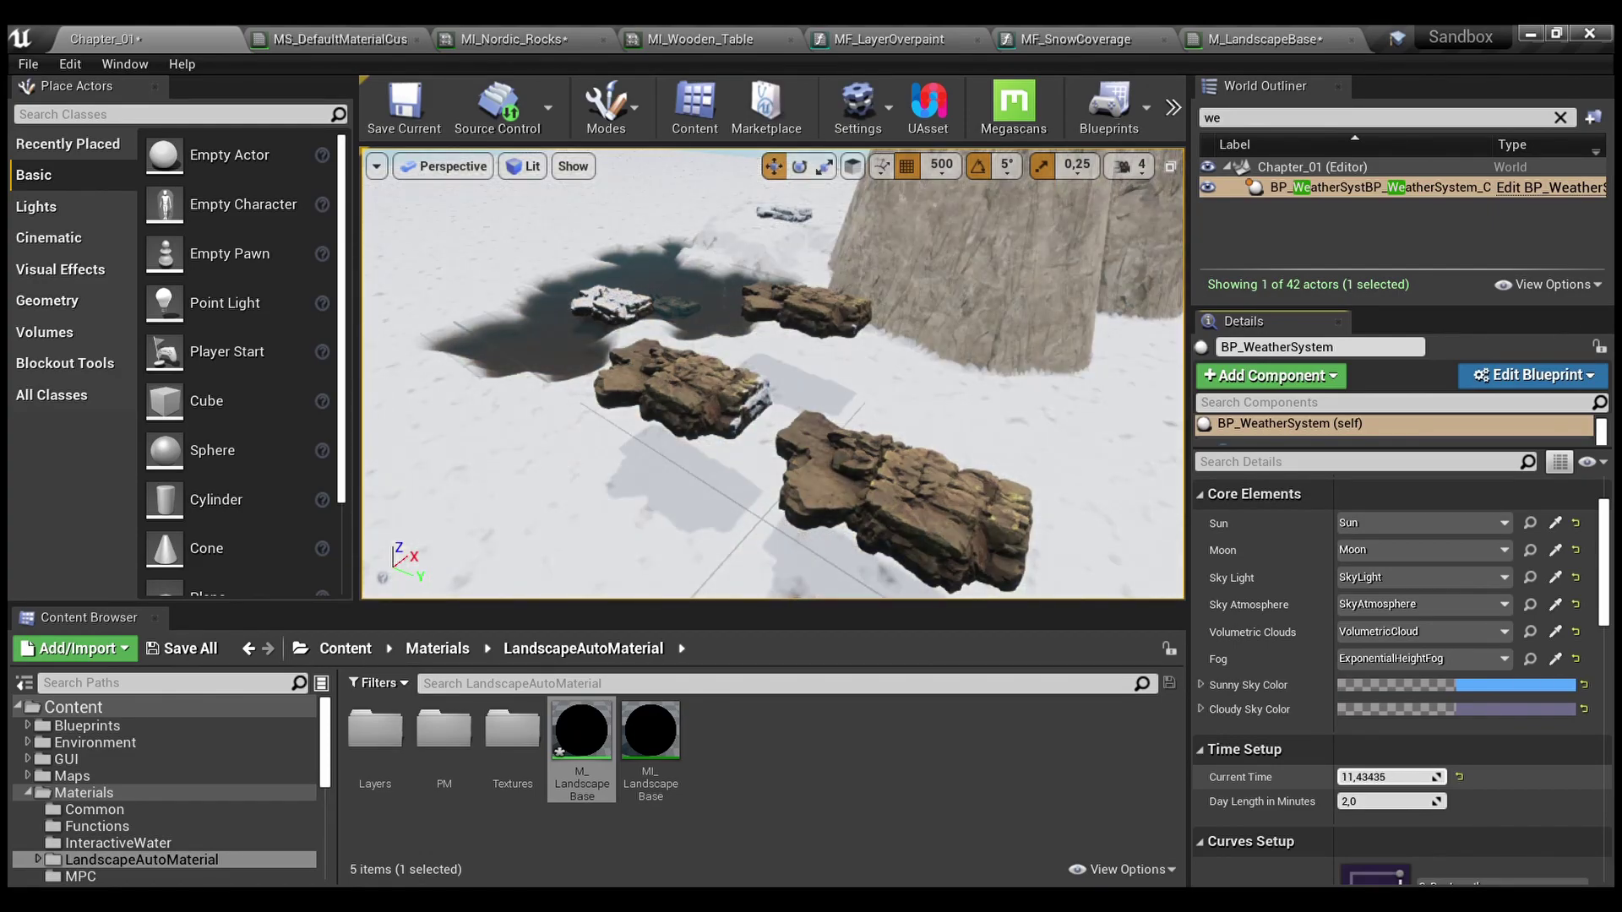
pyautogui.moveTo(1413, 780)
pyautogui.mouseDown()
pyautogui.moveTo(1362, 780)
pyautogui.moveTo(1394, 780)
pyautogui.mouseUp()
# Move Nordic_Rocks3 away from the painted patches to compare its snow cover, and put it back in its original place
pyautogui.click(663, 421)
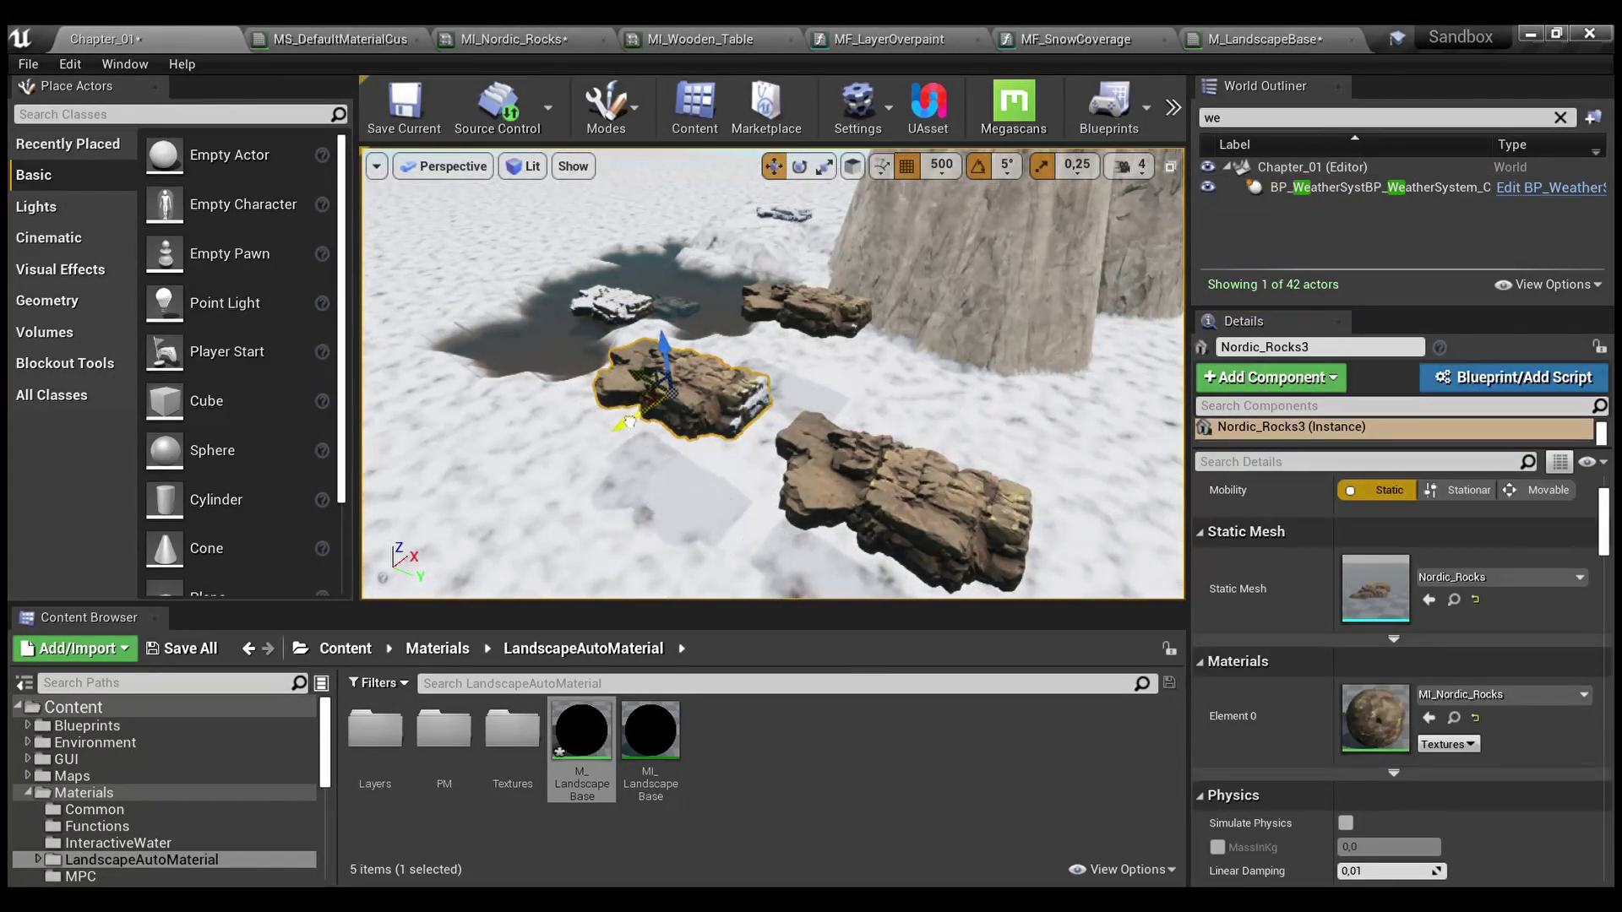
pyautogui.moveTo(631, 418); pyautogui.dragTo(594, 464)
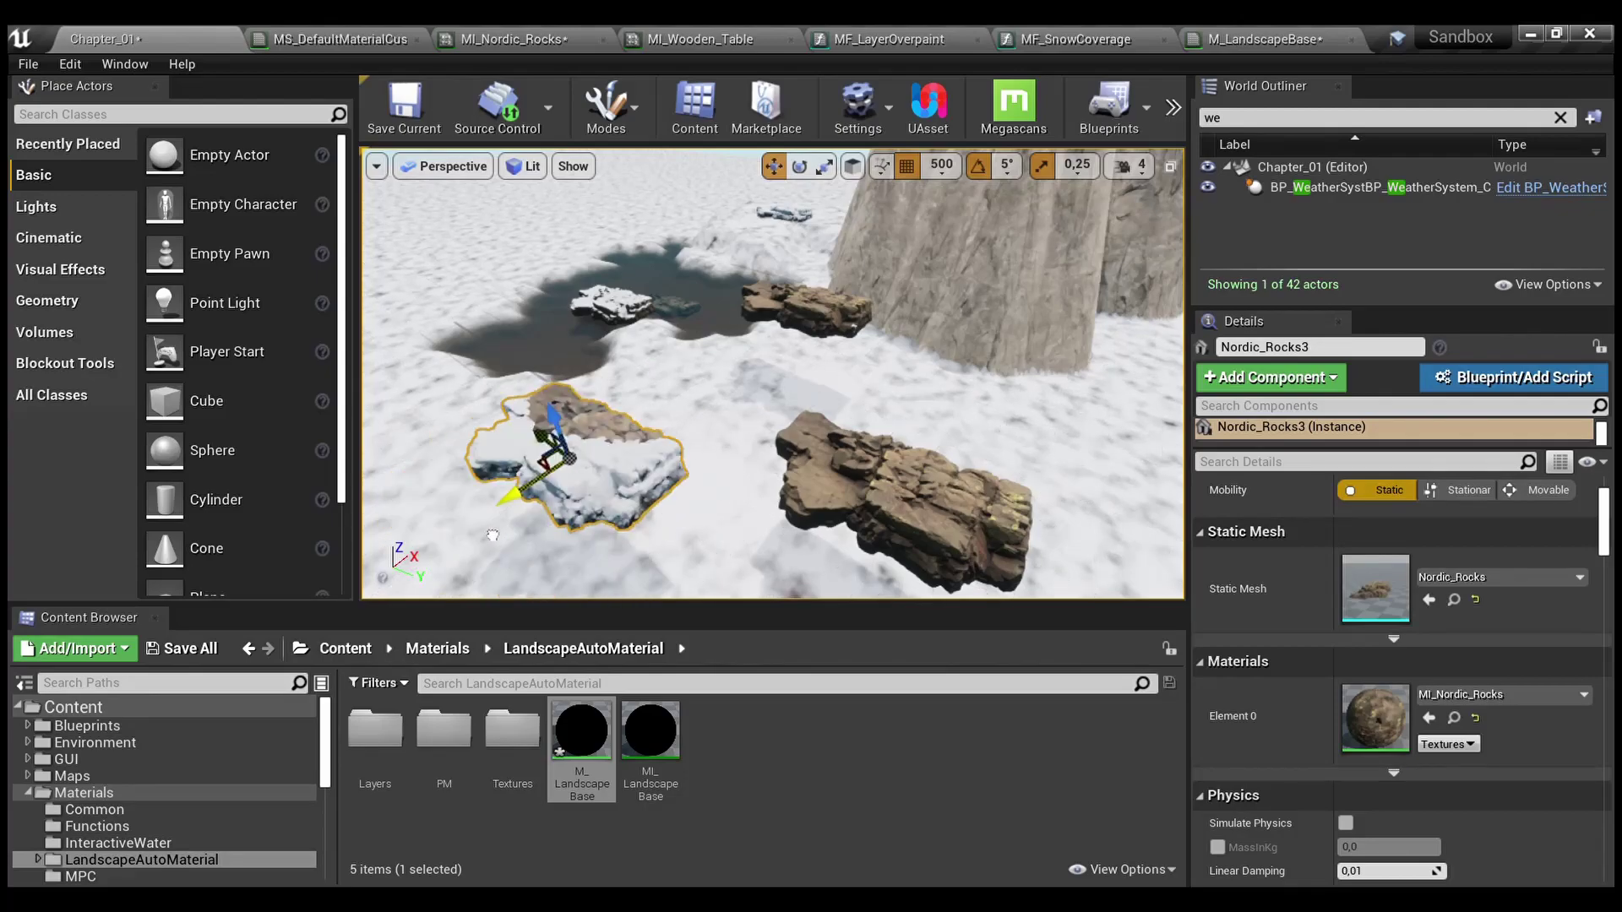
pyautogui.moveTo(617, 483); pyautogui.dragTo(684, 441)
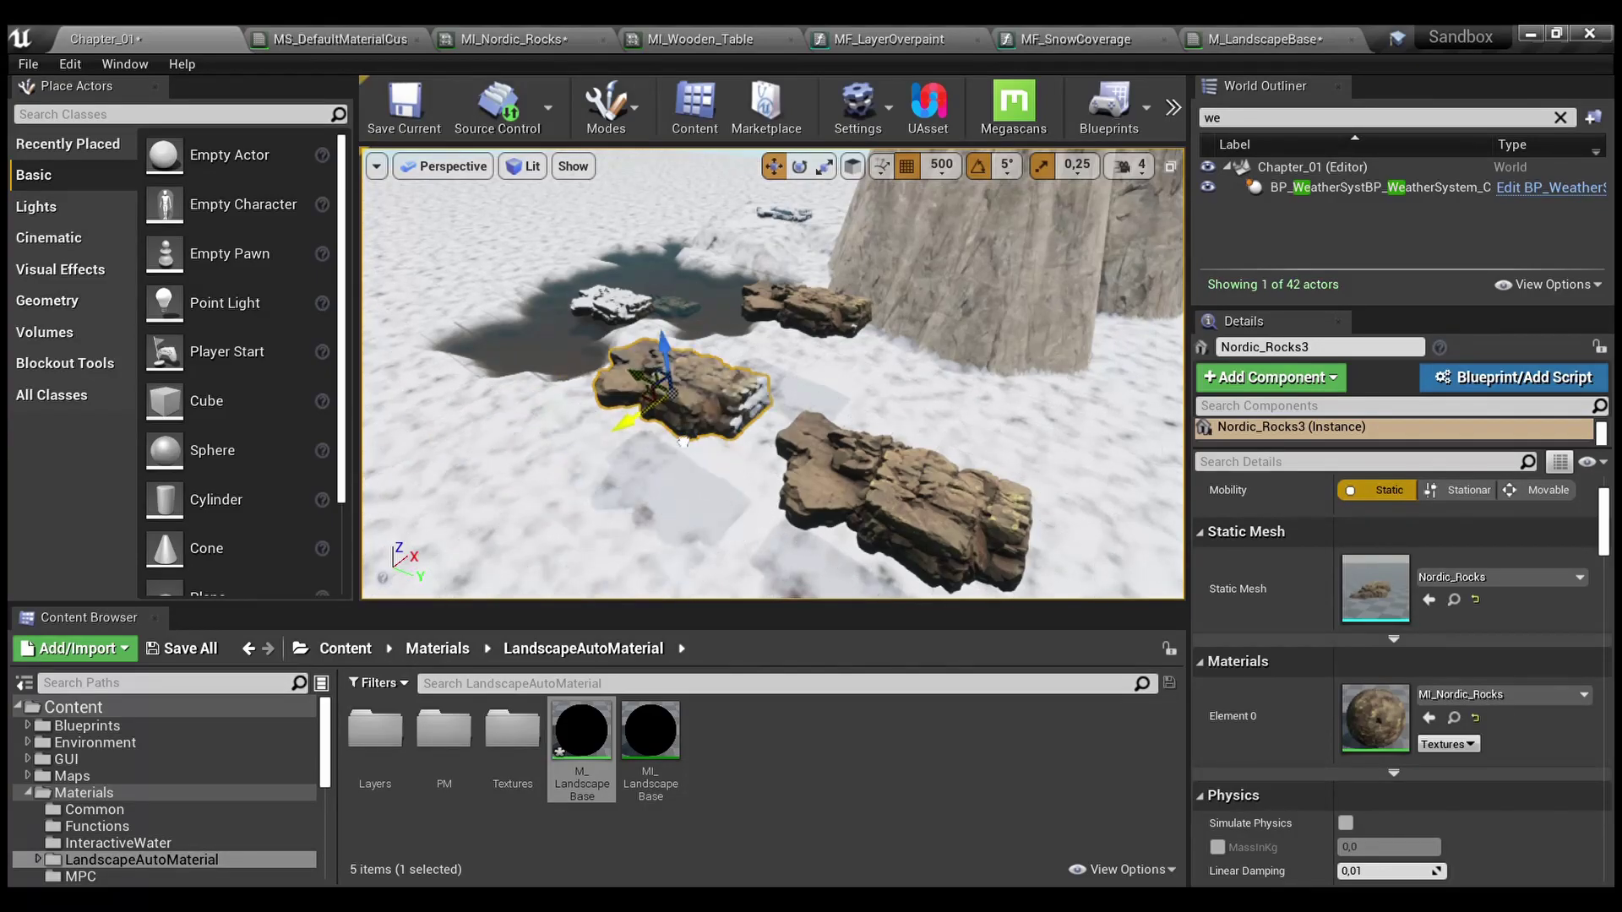